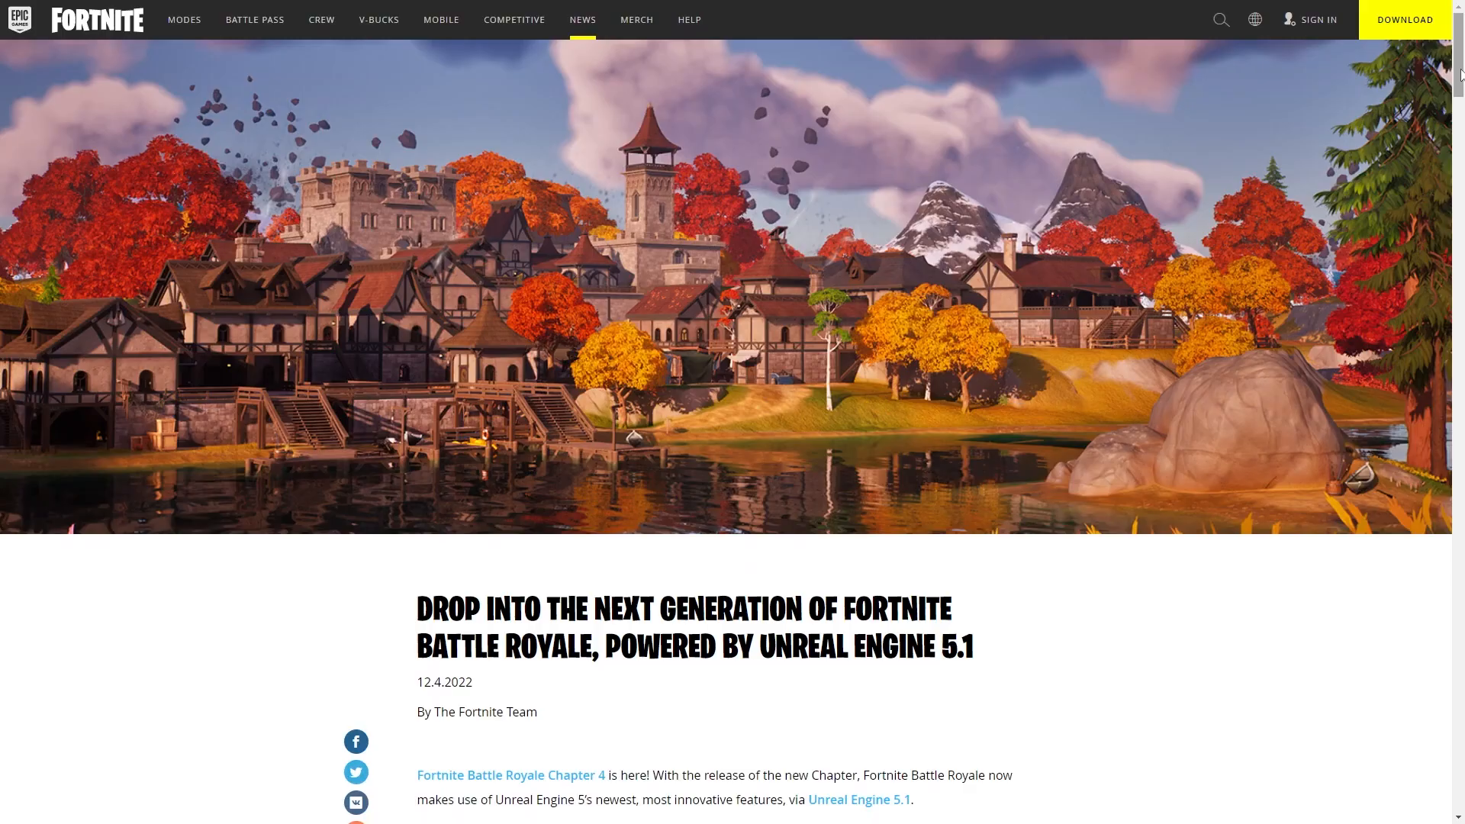
Read through the Fortnite news article on Battle Royale being powered by Unreal Engine 5.1
scroll(1279, 147, "down", 6)
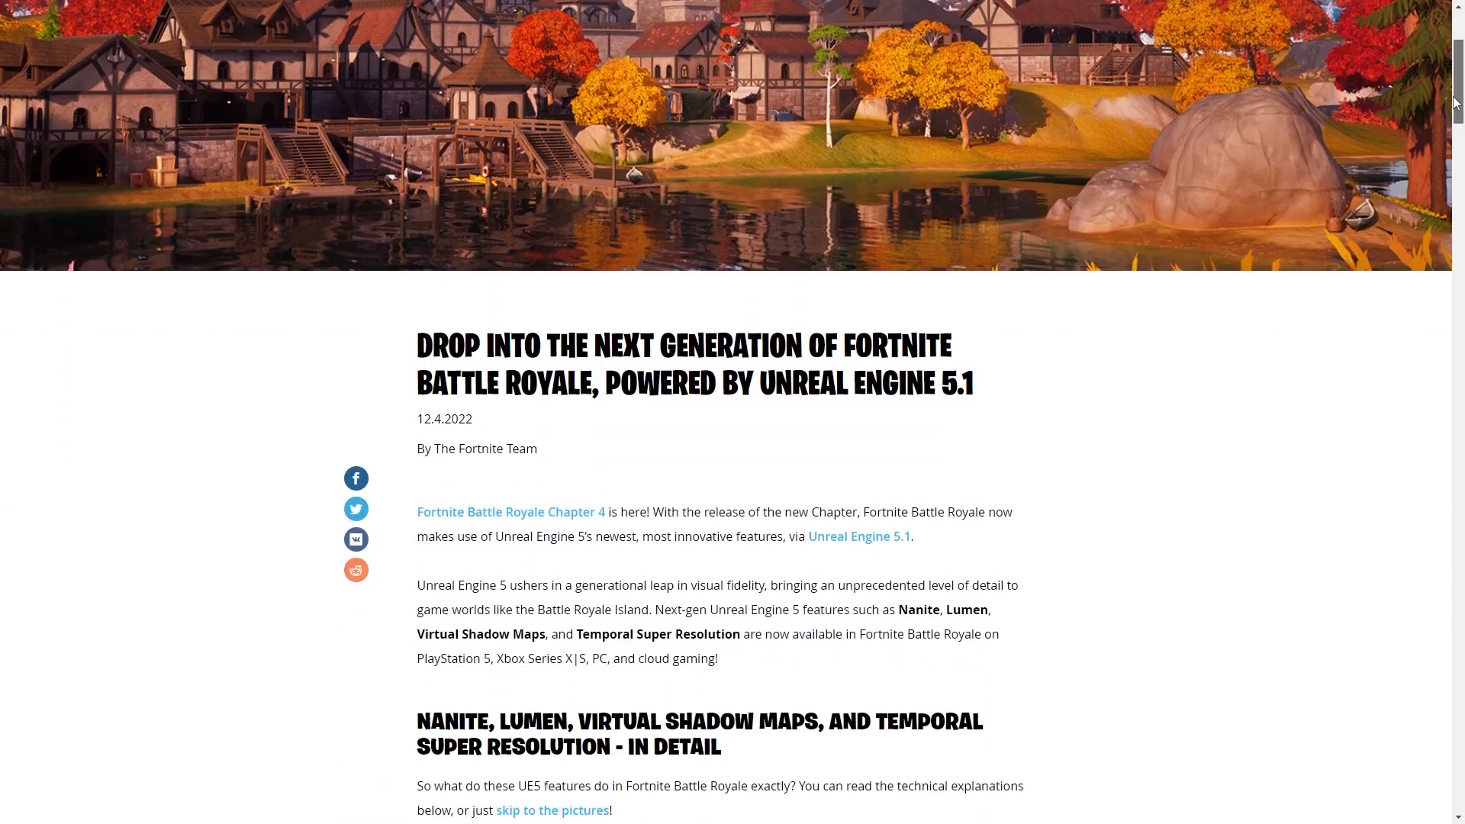
left_click_drag(985, 172, 759, 175)
left_click(1136, 205)
left_click_drag(1454, 120, 1460, 326)
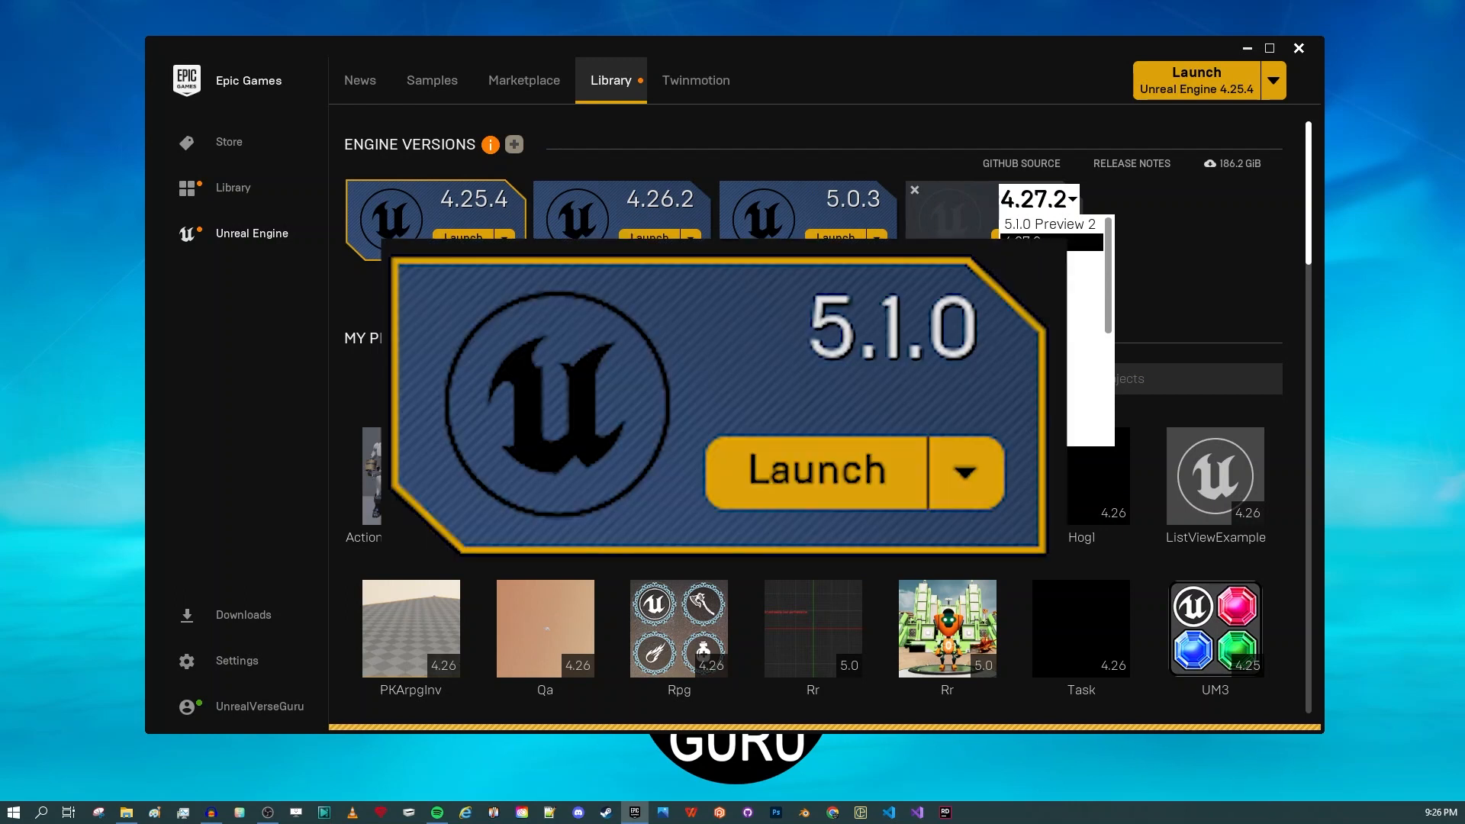
Switch to the Epic Games Launcher, pick version 5.1.0 Preview 2 for the new engine slot and start its installation
left_click(1050, 224)
left_click(1063, 239)
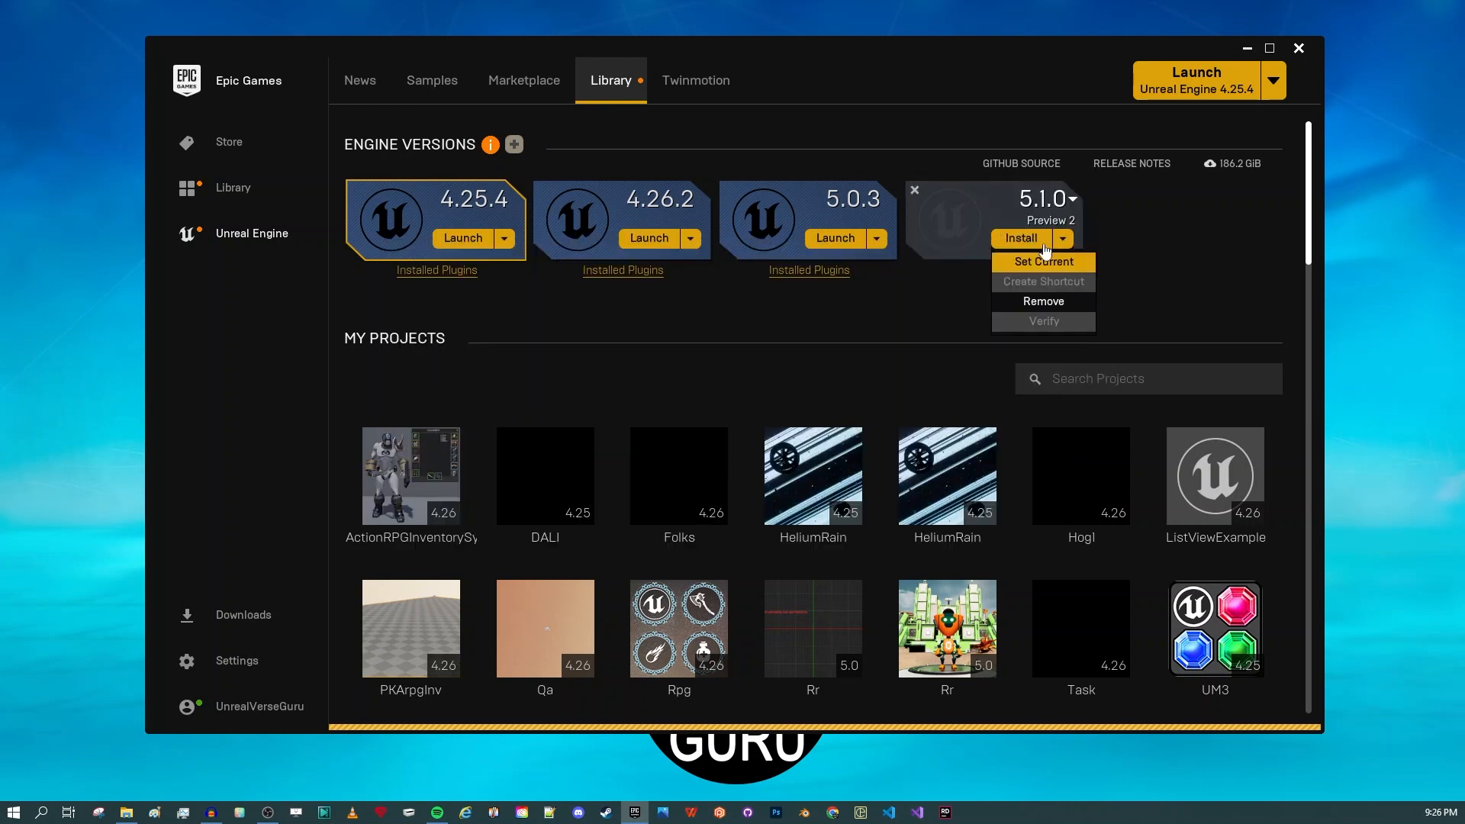
left_click(1038, 243)
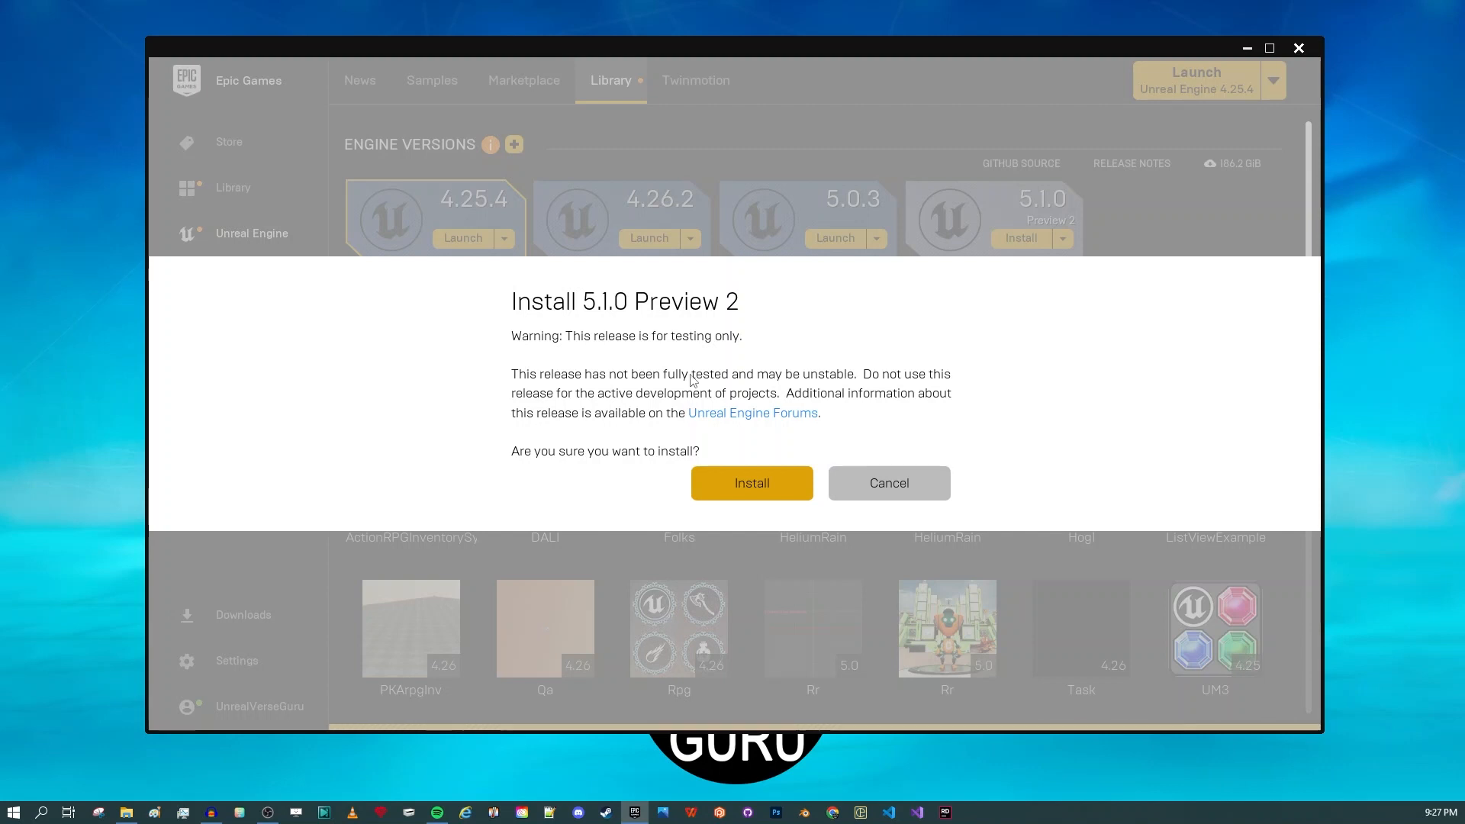
left_click(751, 484)
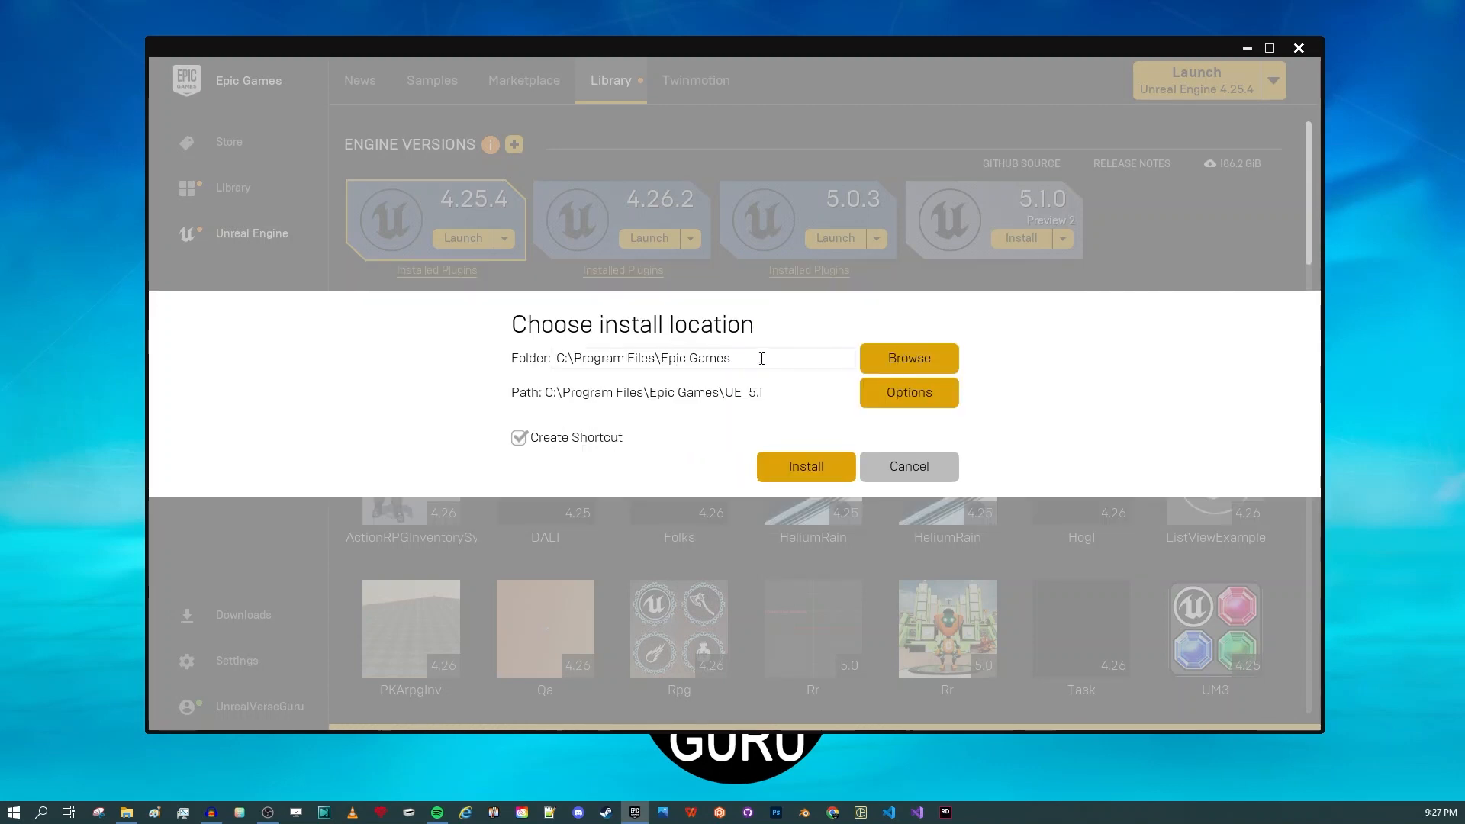
Check the install folder path and open the installation options for this engine version
left_click_drag(762, 357, 549, 354)
left_click(890, 406)
left_click(904, 402)
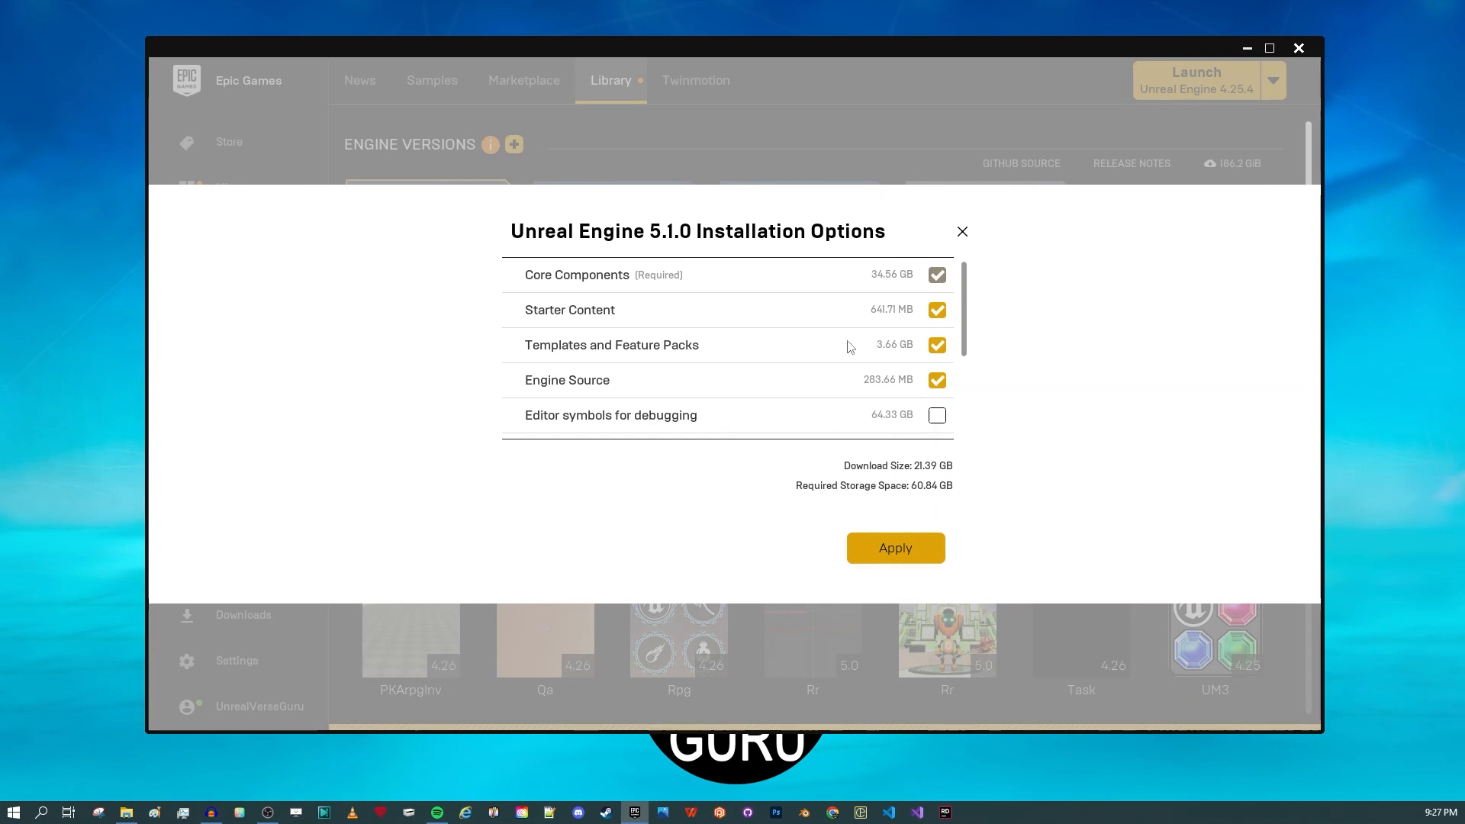
Exclude the Linux, IOS and Android target platforms from the Unreal Engine 5.1.0 installation
scroll(870, 341, "down", 3)
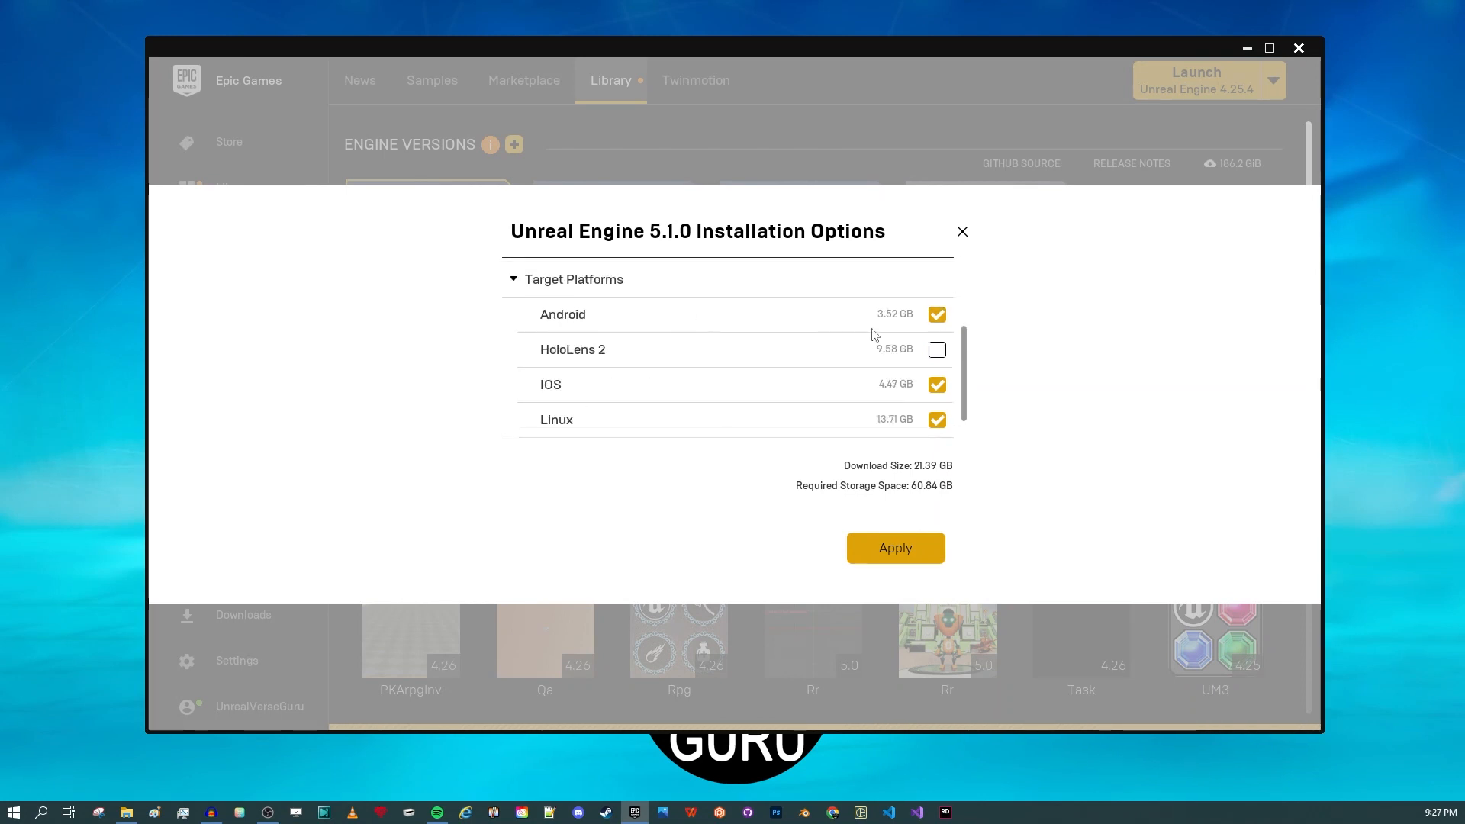
scroll(798, 334, "down", 1)
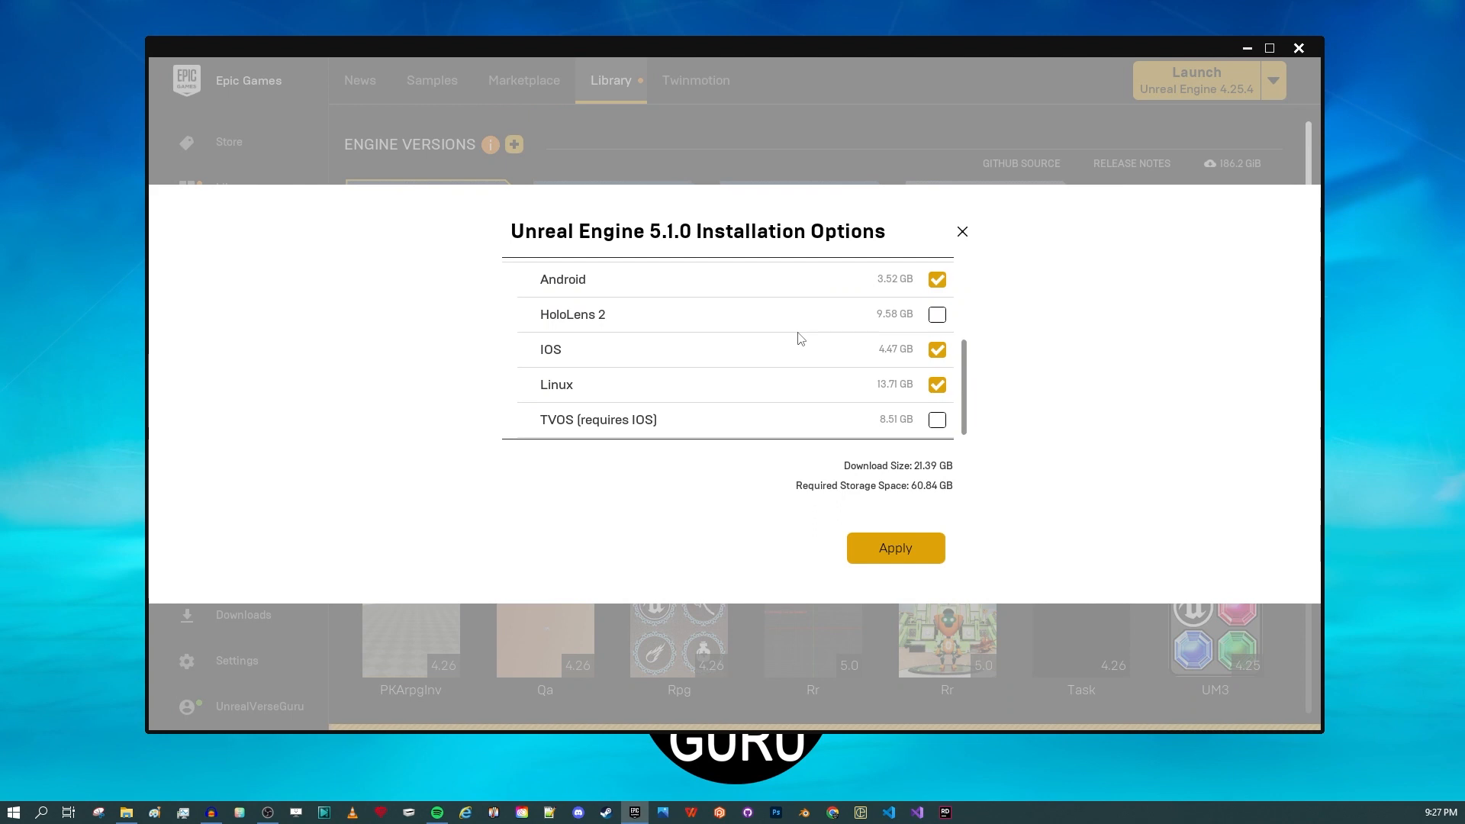
scroll(798, 339, "up", 4)
scroll(798, 343, "down", 3)
scroll(798, 341, "down", 1)
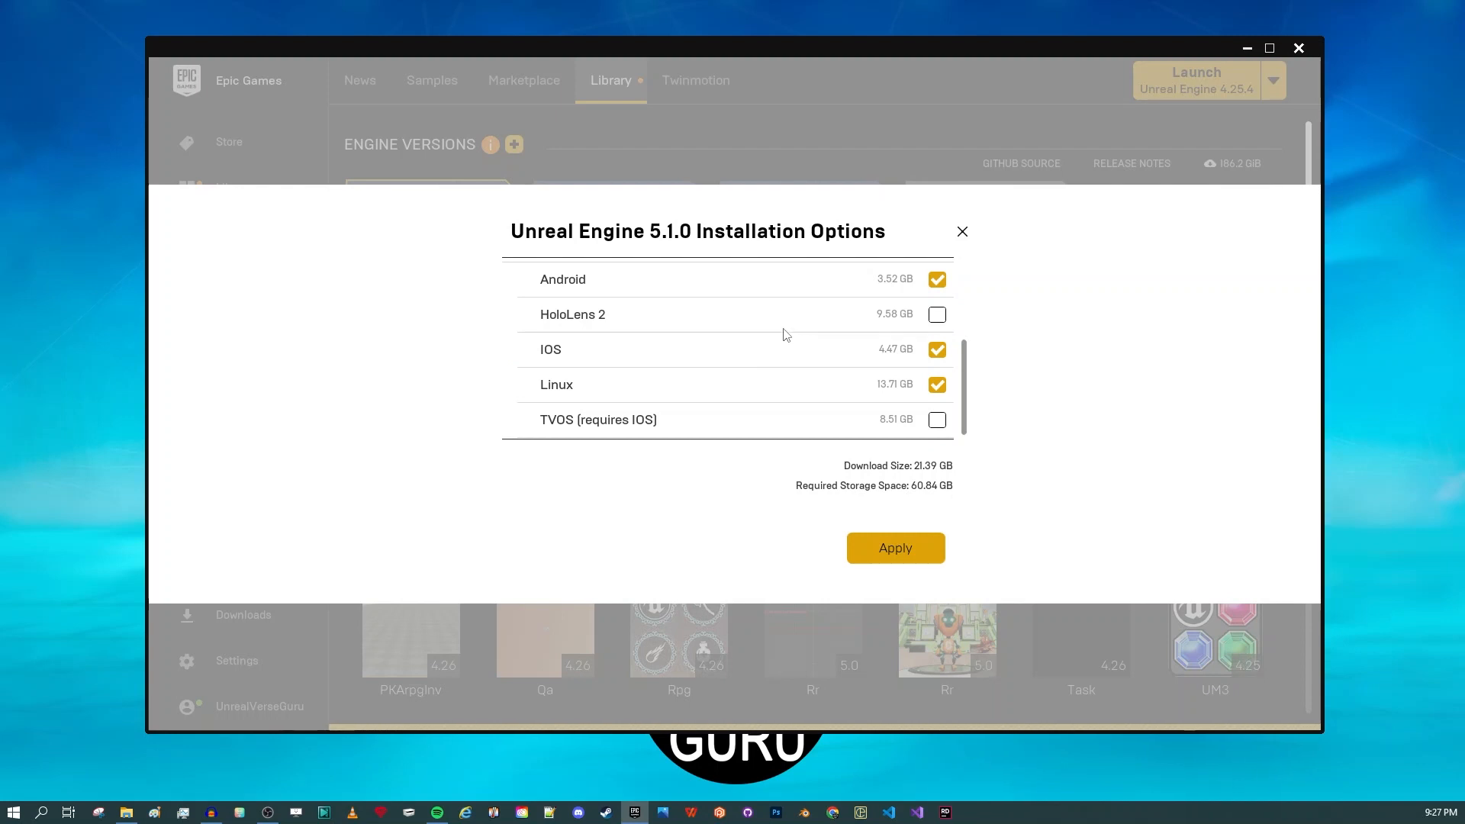
left_click(937, 386)
left_click(937, 350)
scroll(938, 340, "up", 1)
left_click(937, 305)
scroll(932, 314, "up", 1)
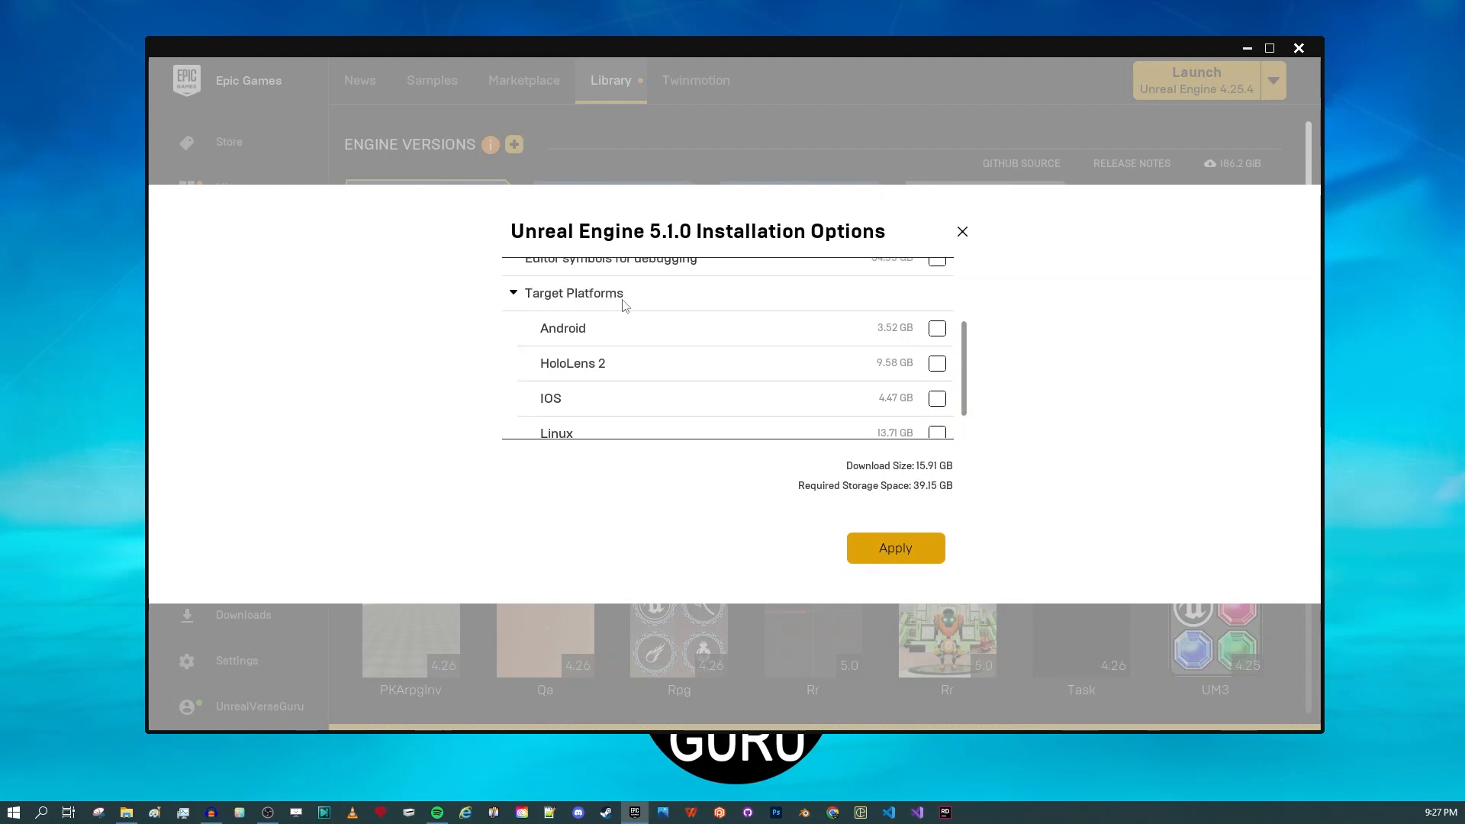
Review the list of target platforms and collapse the Target Platforms group
scroll(603, 336, "down", 2)
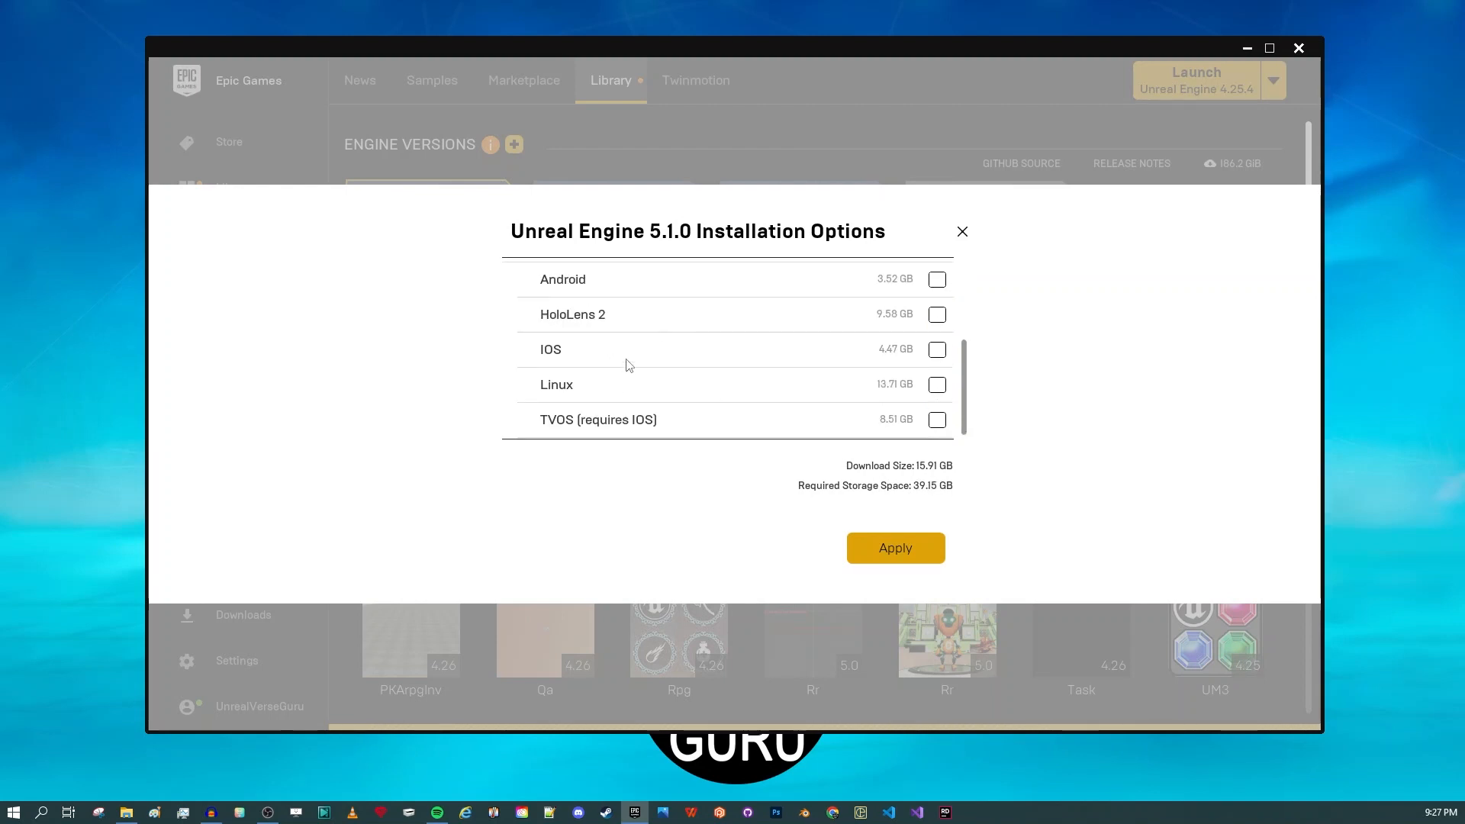
scroll(625, 370, "up", 1)
scroll(615, 382, "down", 1)
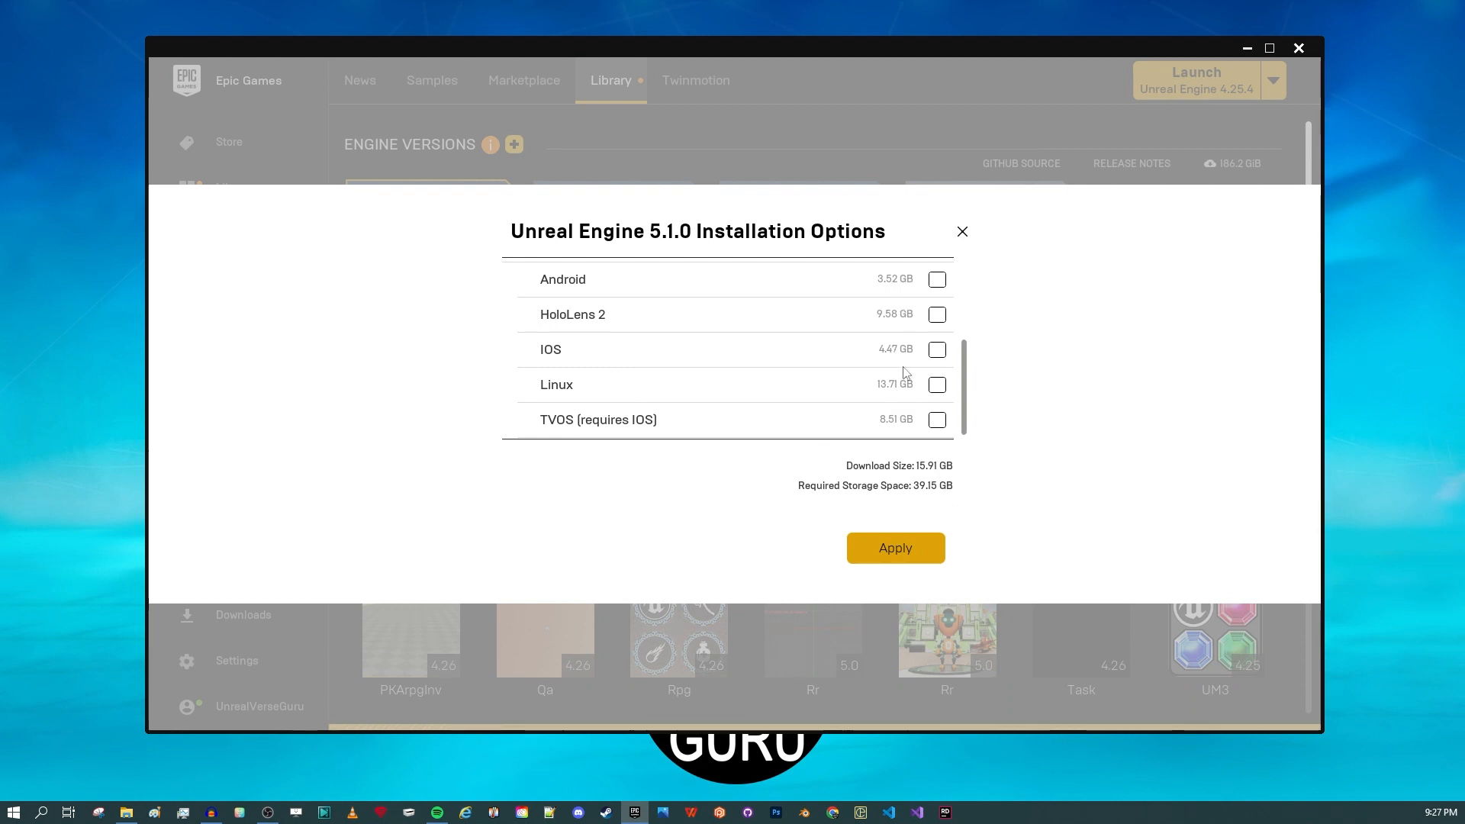
scroll(888, 377, "up", 2)
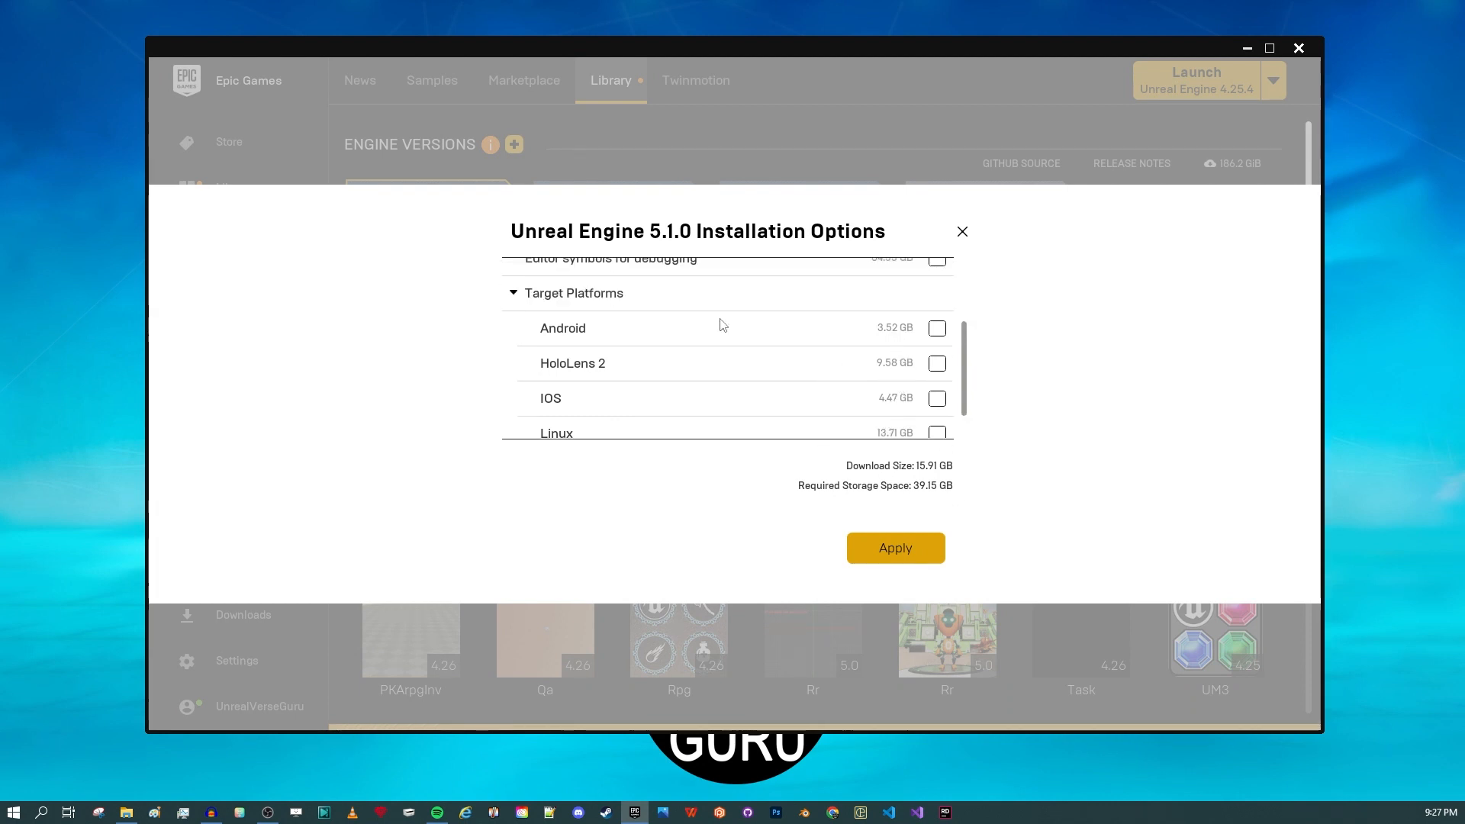
left_click(599, 299)
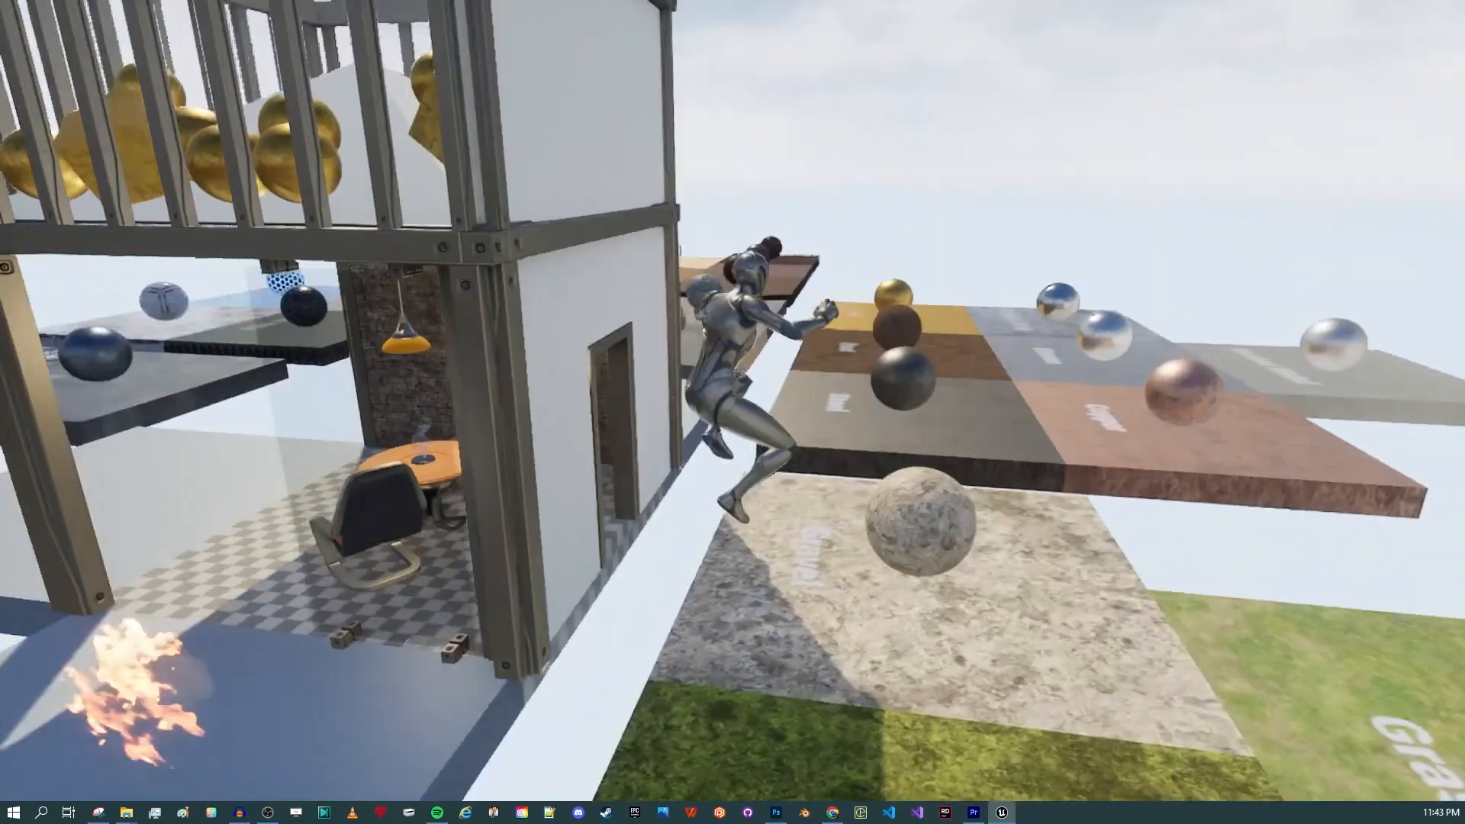
Switch to the running StarterMap play session in Unreal Editor, make the character jump and leave the fullscreen view
key("space")
key("space")
key("space")
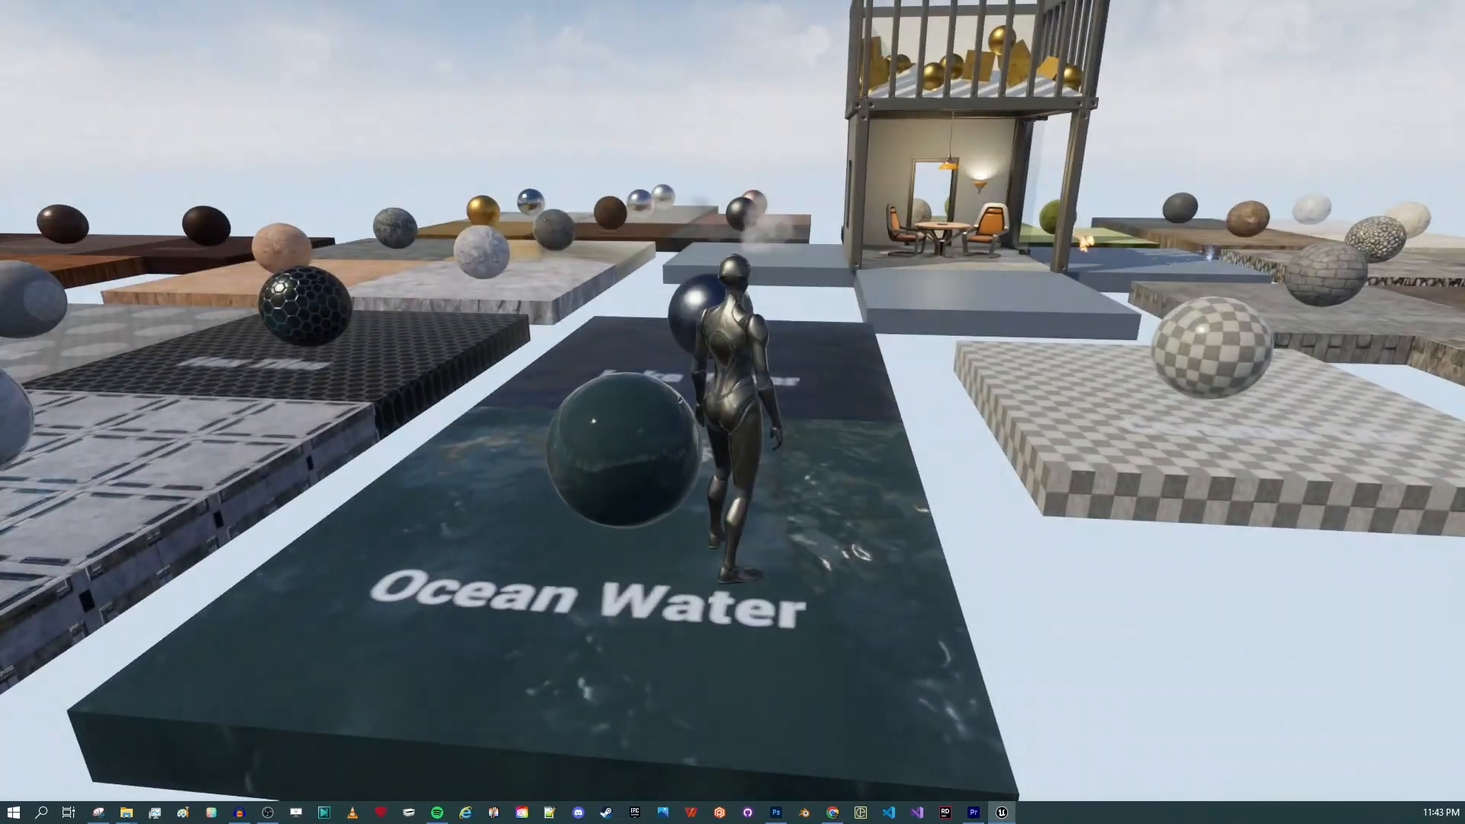
key("F11")
Turn off the Level filter and view the Architecture, Audio and HDRI folders of StarterContent
left_click(117, 615)
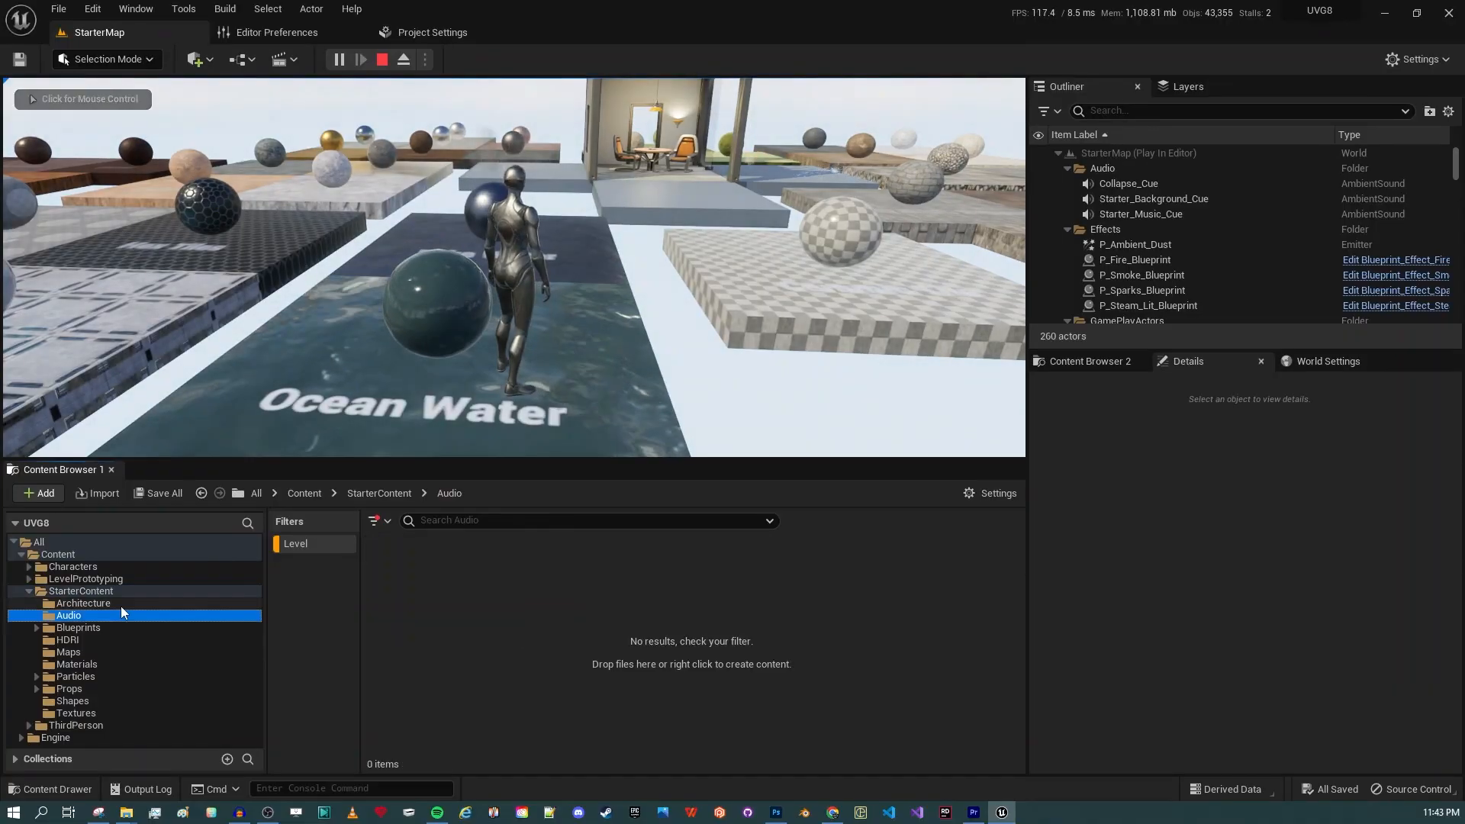
left_click(122, 604)
left_click(333, 547)
left_click(82, 615)
left_click(73, 640)
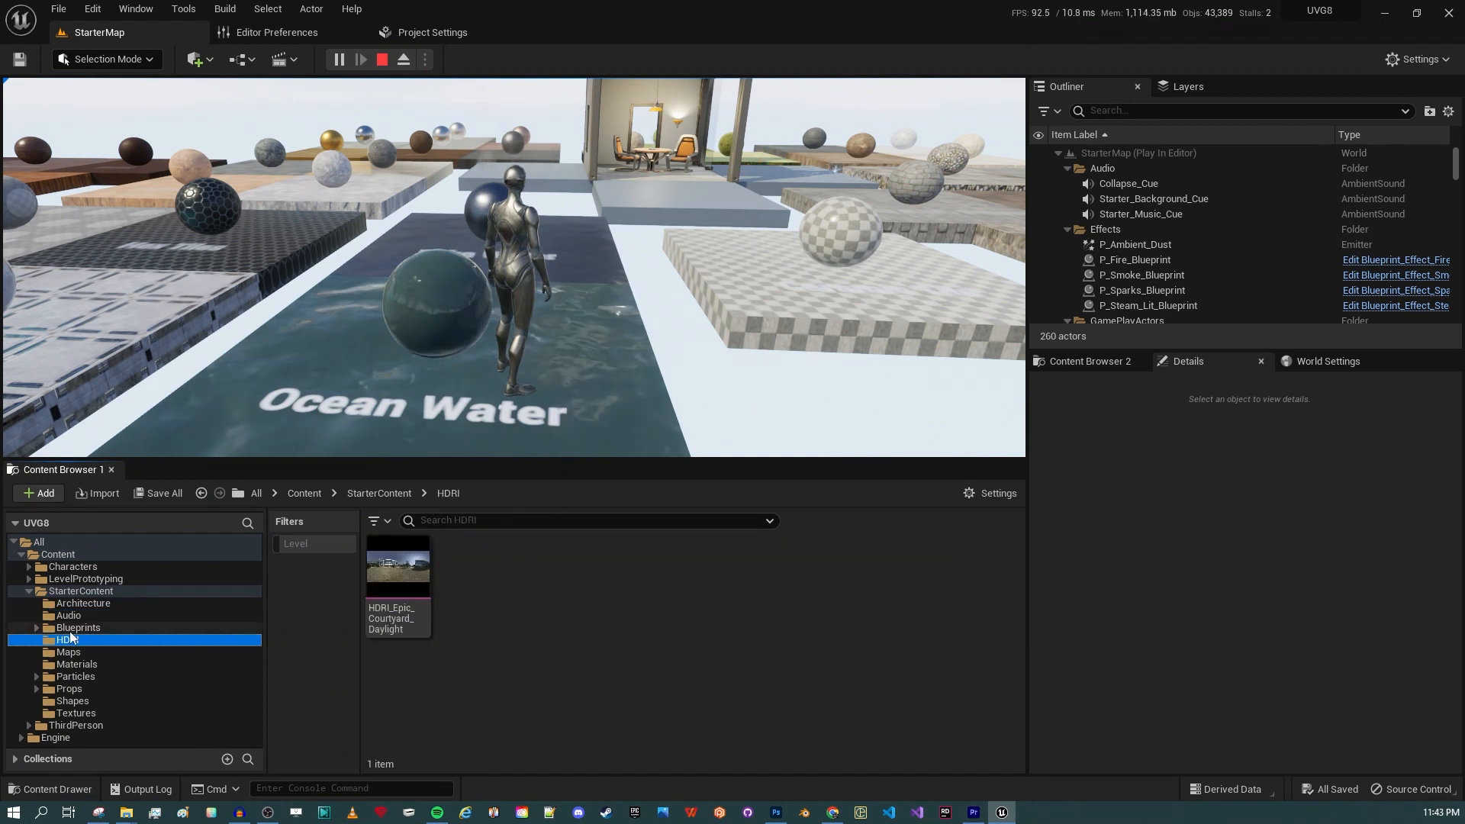
Expand the Blueprints folder of StarterContent and look through its Maps, Materials, Particles and Shapes folders
left_click(61, 628)
left_click(37, 628)
left_click(69, 640)
left_click(95, 653)
scroll(100, 658, "down", 1)
left_click(106, 656)
left_click(109, 666)
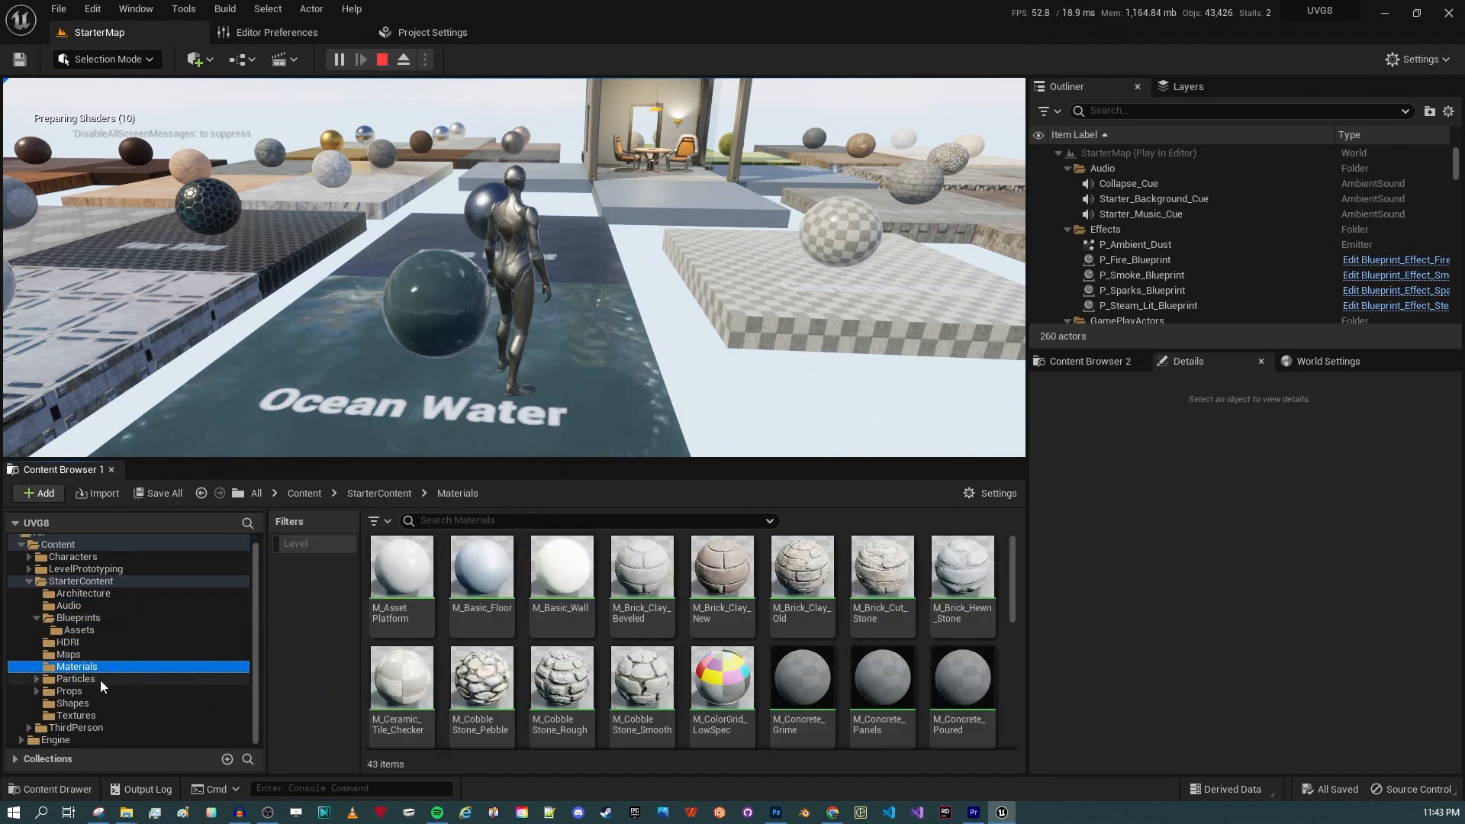
left_click(99, 678)
left_click(83, 703)
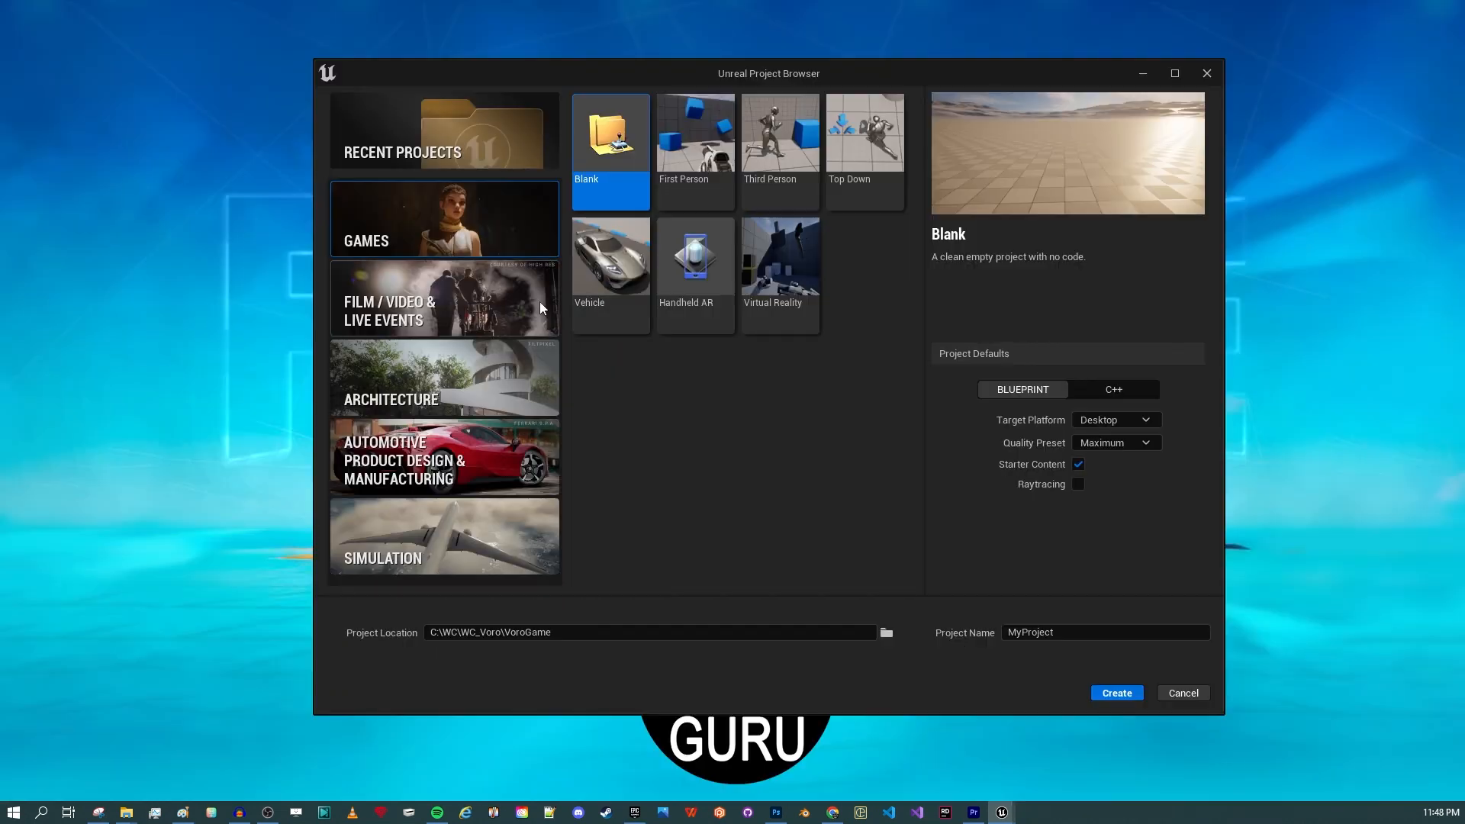
Preview the First Person, Third Person, Top Down and Vehicle game templates in the Unreal Project Browser
left_click(722, 150)
left_click(805, 140)
left_click(835, 193)
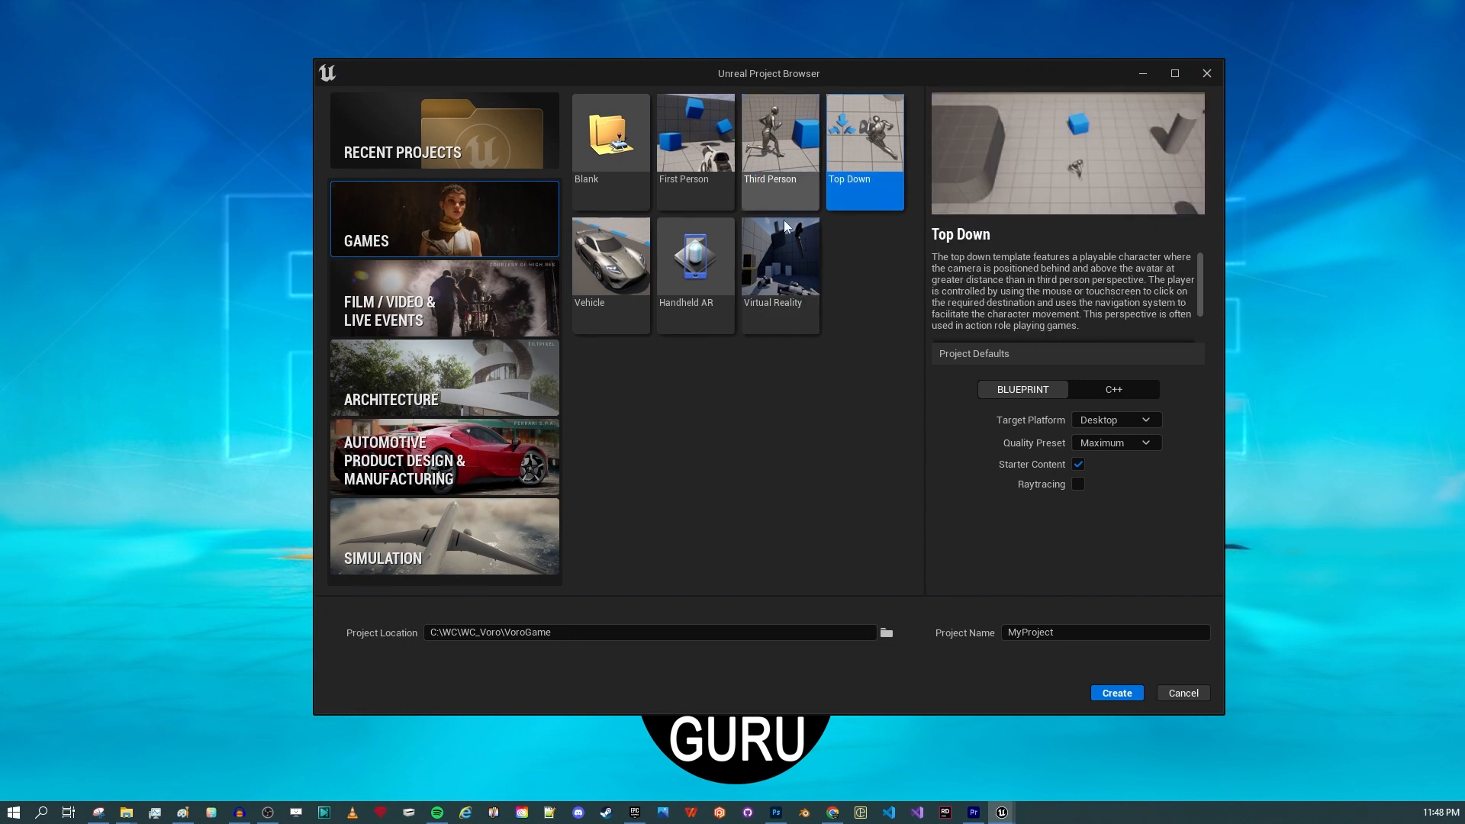
left_click(629, 285)
Preview the nDisplay, Virtual Production and DMX templates in the Film / Video & Live Events category
left_click(443, 322)
left_click(633, 252)
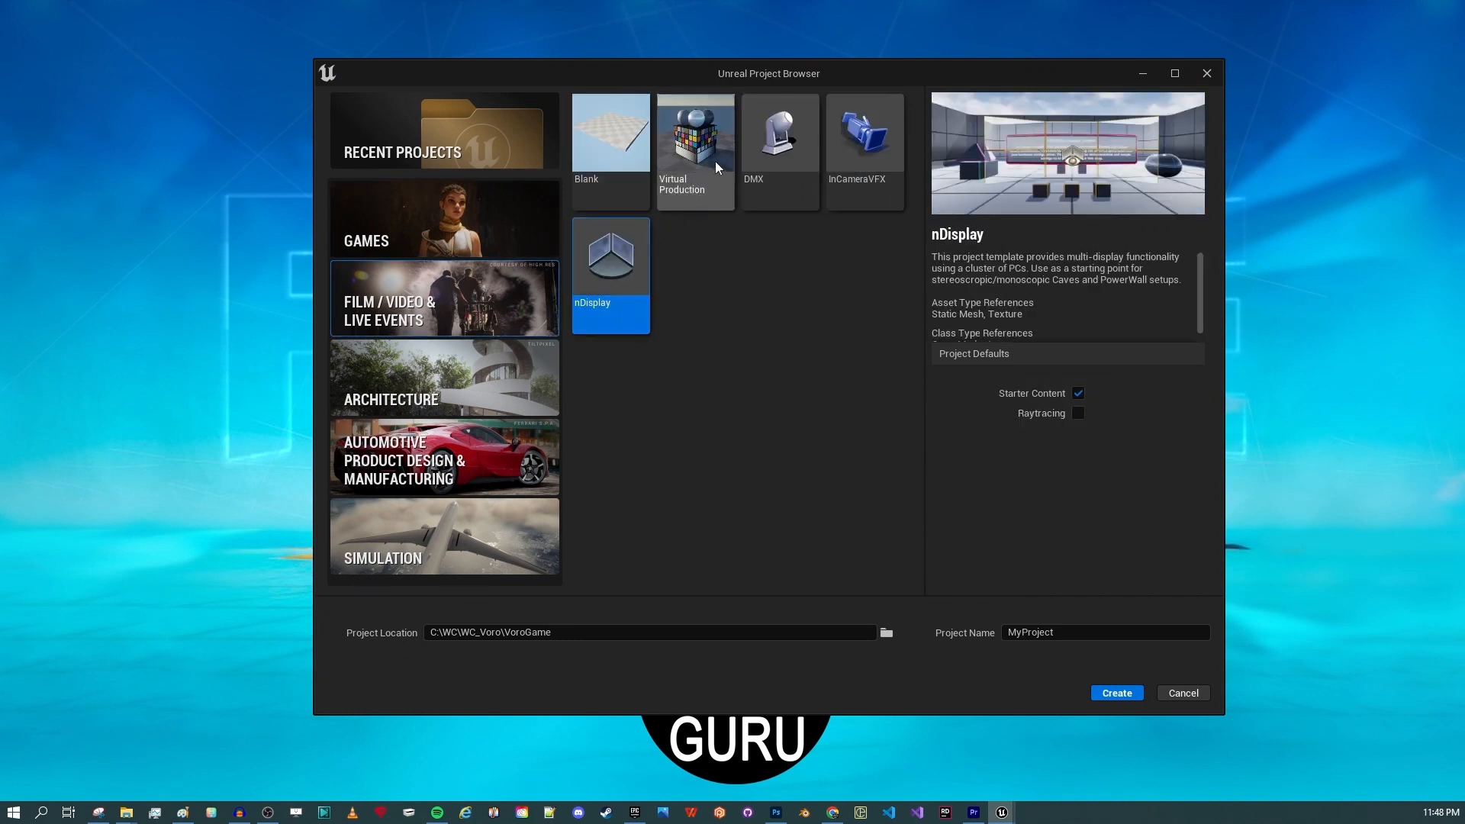
left_click(695, 137)
left_click(779, 138)
Preview the Handheld AR, Blank, Design Configurator and Collab Viewer templates in the Architecture category
left_click(443, 378)
left_click(639, 286)
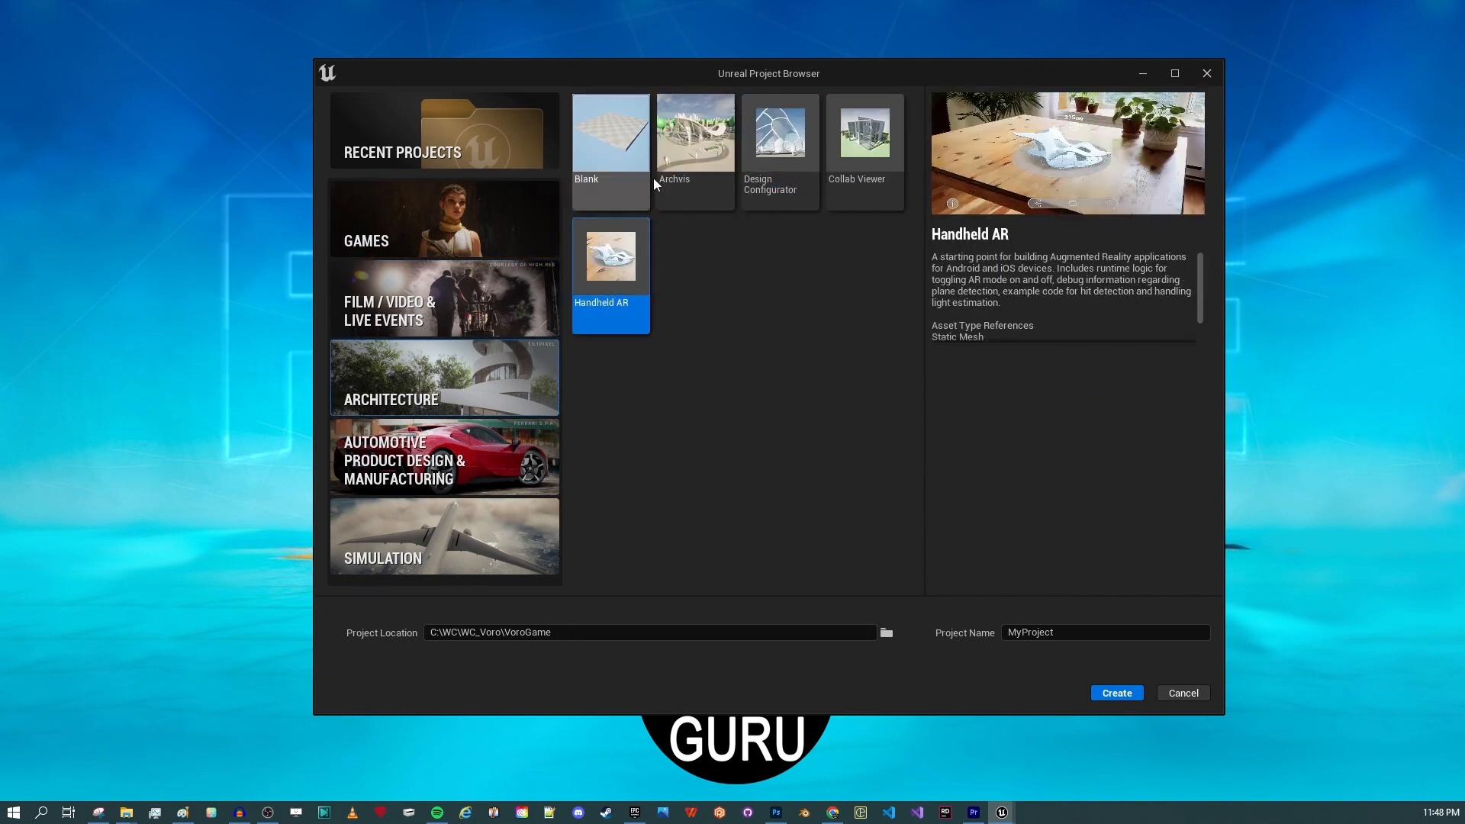
left_click(644, 177)
left_click(775, 149)
left_click(875, 149)
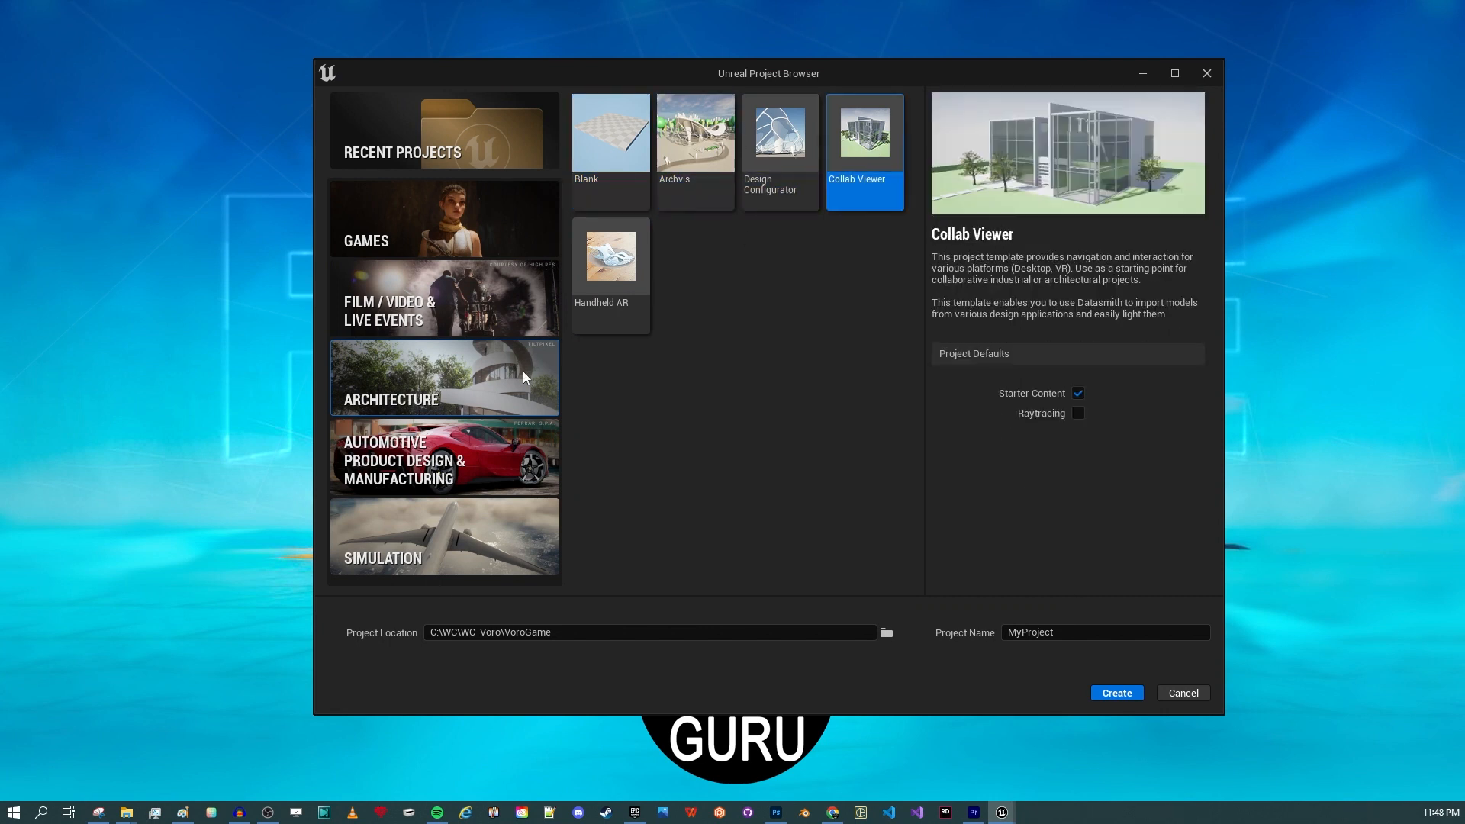
Preview the Photo Studio, Collab Viewer and Handheld AR templates for Automotive, Product Design & Manufacturing, and a Simulation template
left_click(443, 457)
left_click(694, 150)
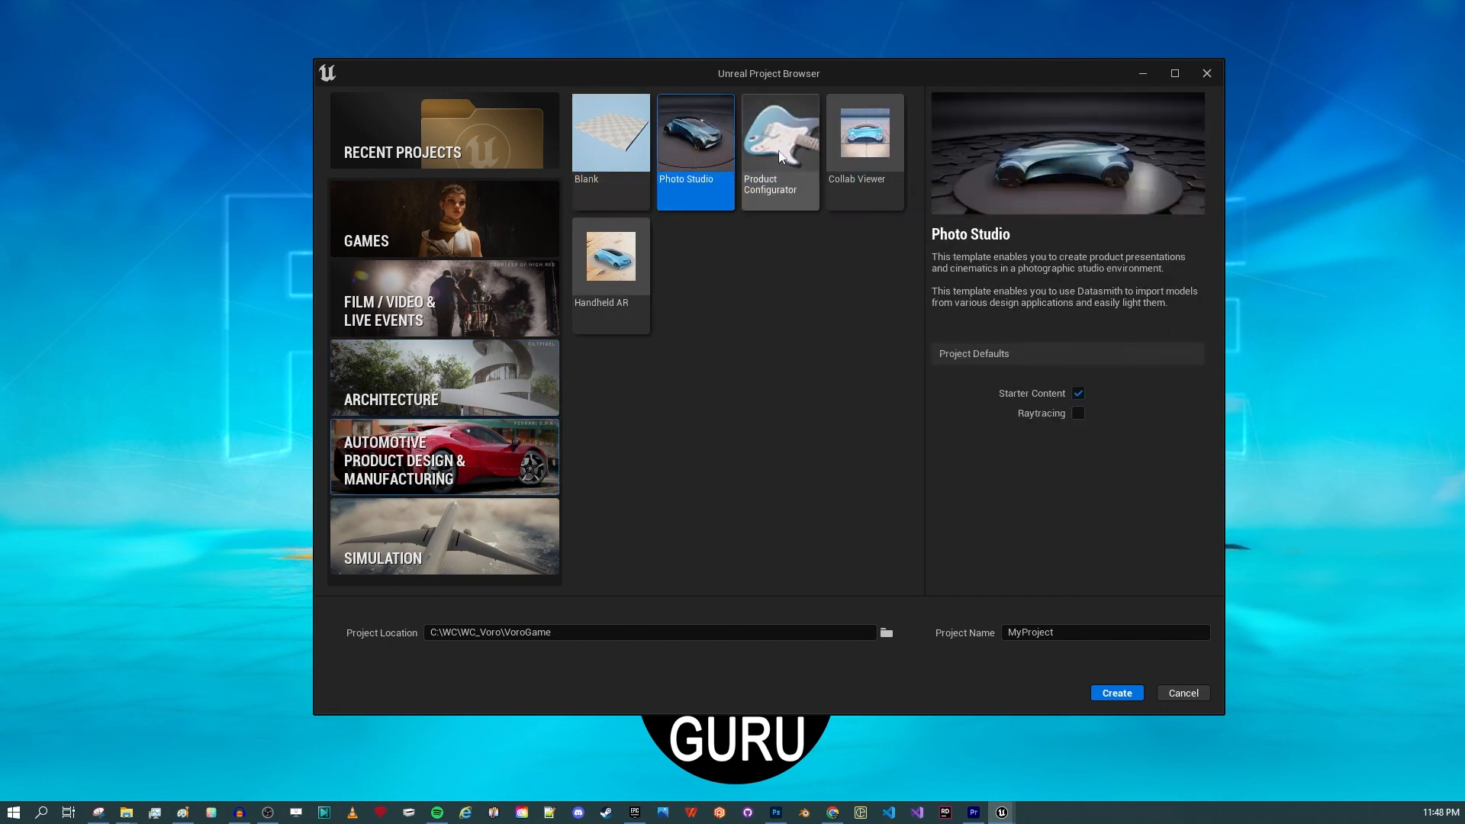
left_click(835, 160)
left_click(607, 272)
left_click(460, 512)
left_click(696, 197)
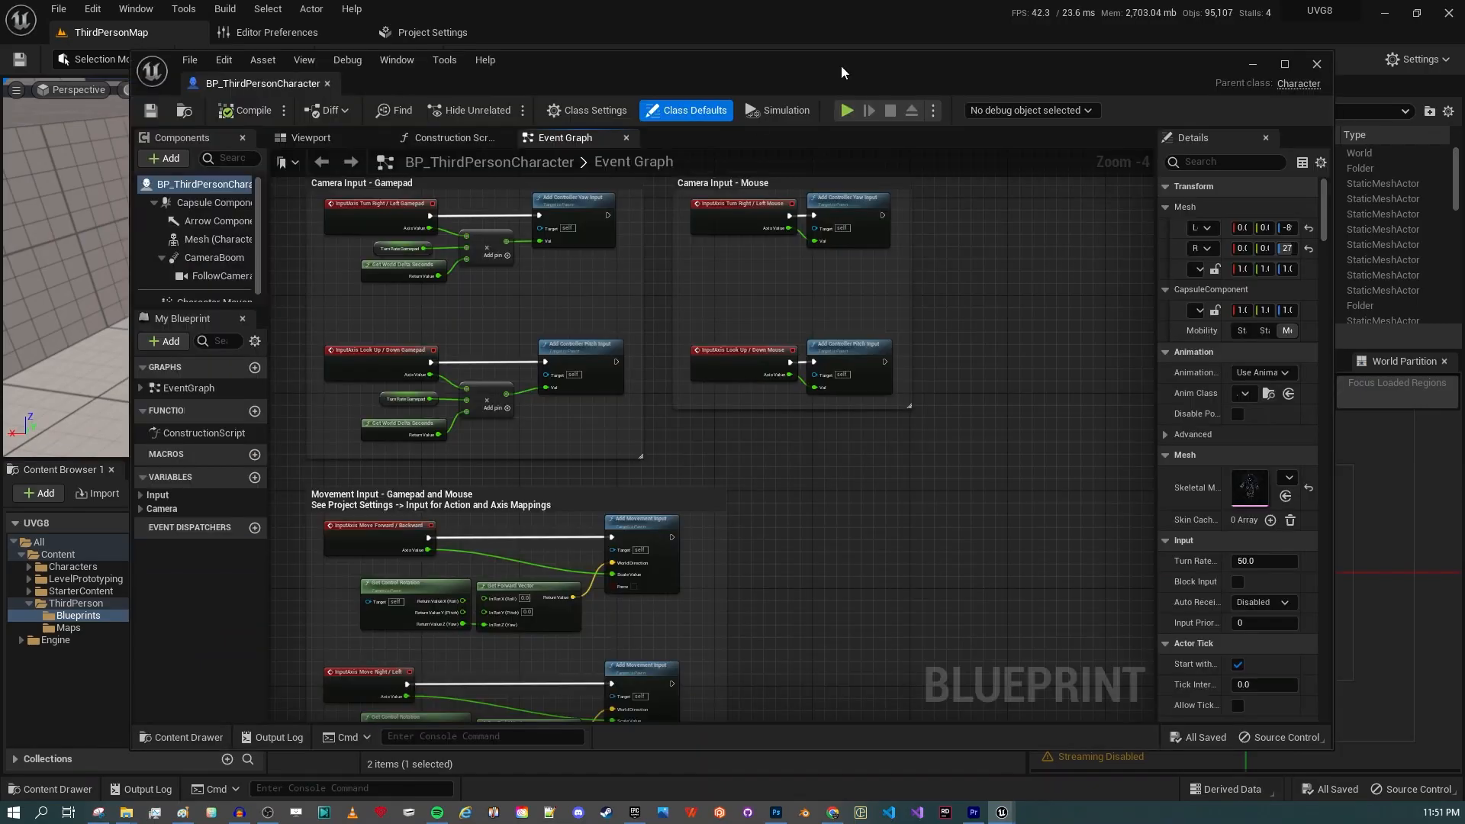
Examine the movement input nodes in the BP_ThirdPersonCharacter event graph and open the blueprint's viewport
scroll(632, 309, "up", 2)
right_click_drag(632, 309, 1039, 504)
scroll(1039, 504, "up", 1)
right_click_drag(969, 683, 772, 164)
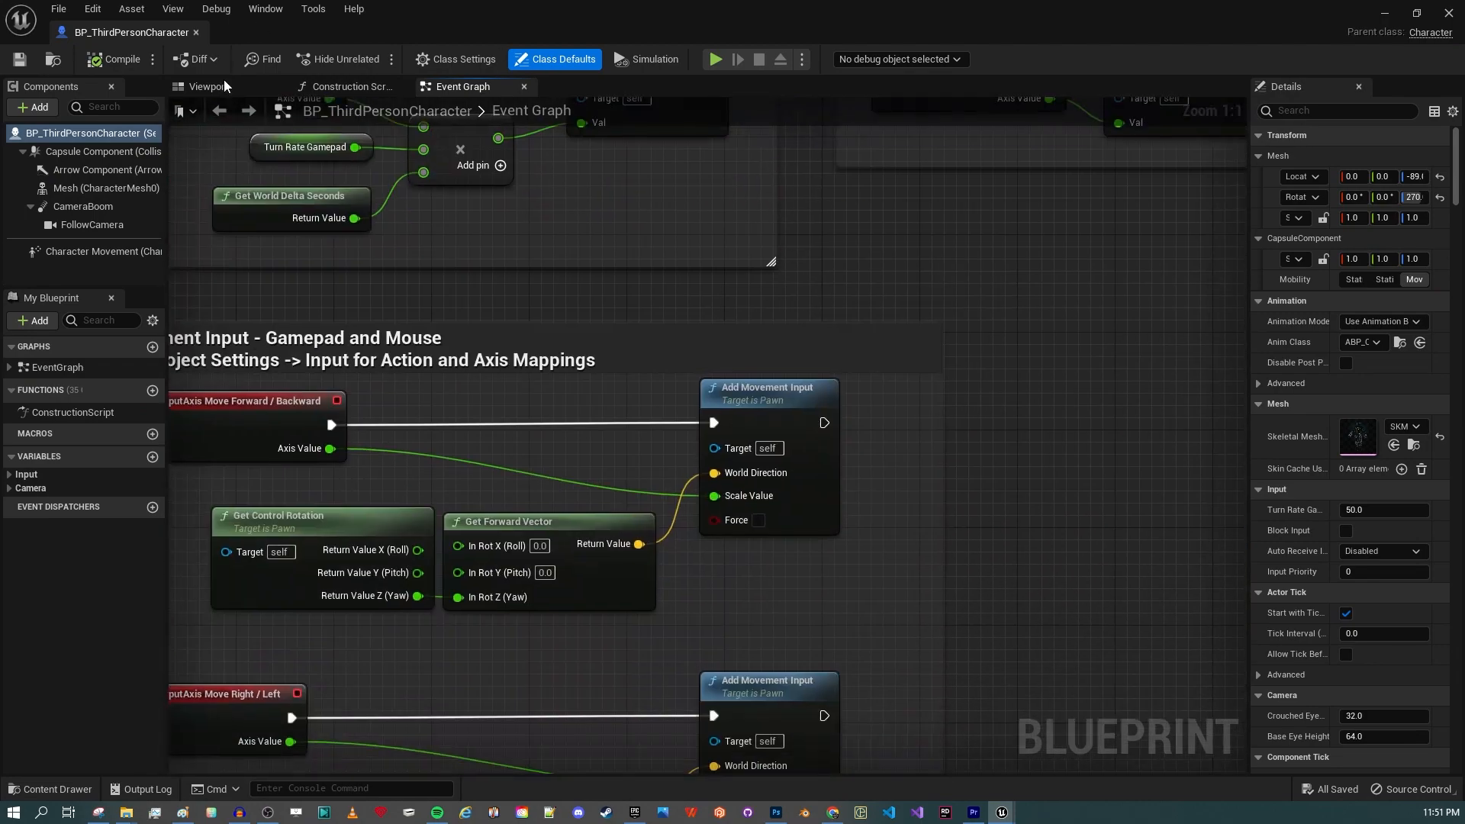
left_click(208, 86)
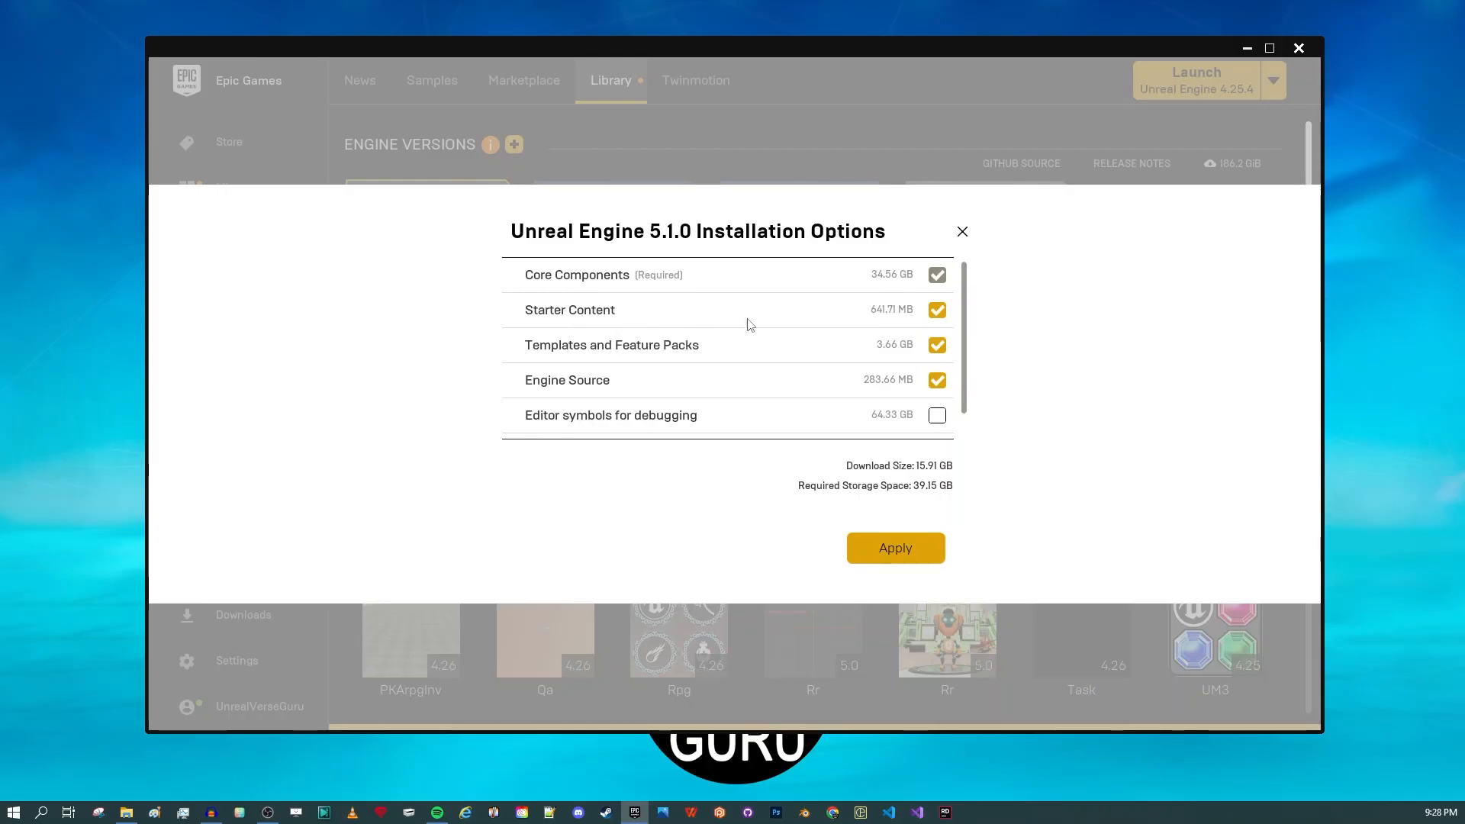
scroll(775, 300, "down", 1)
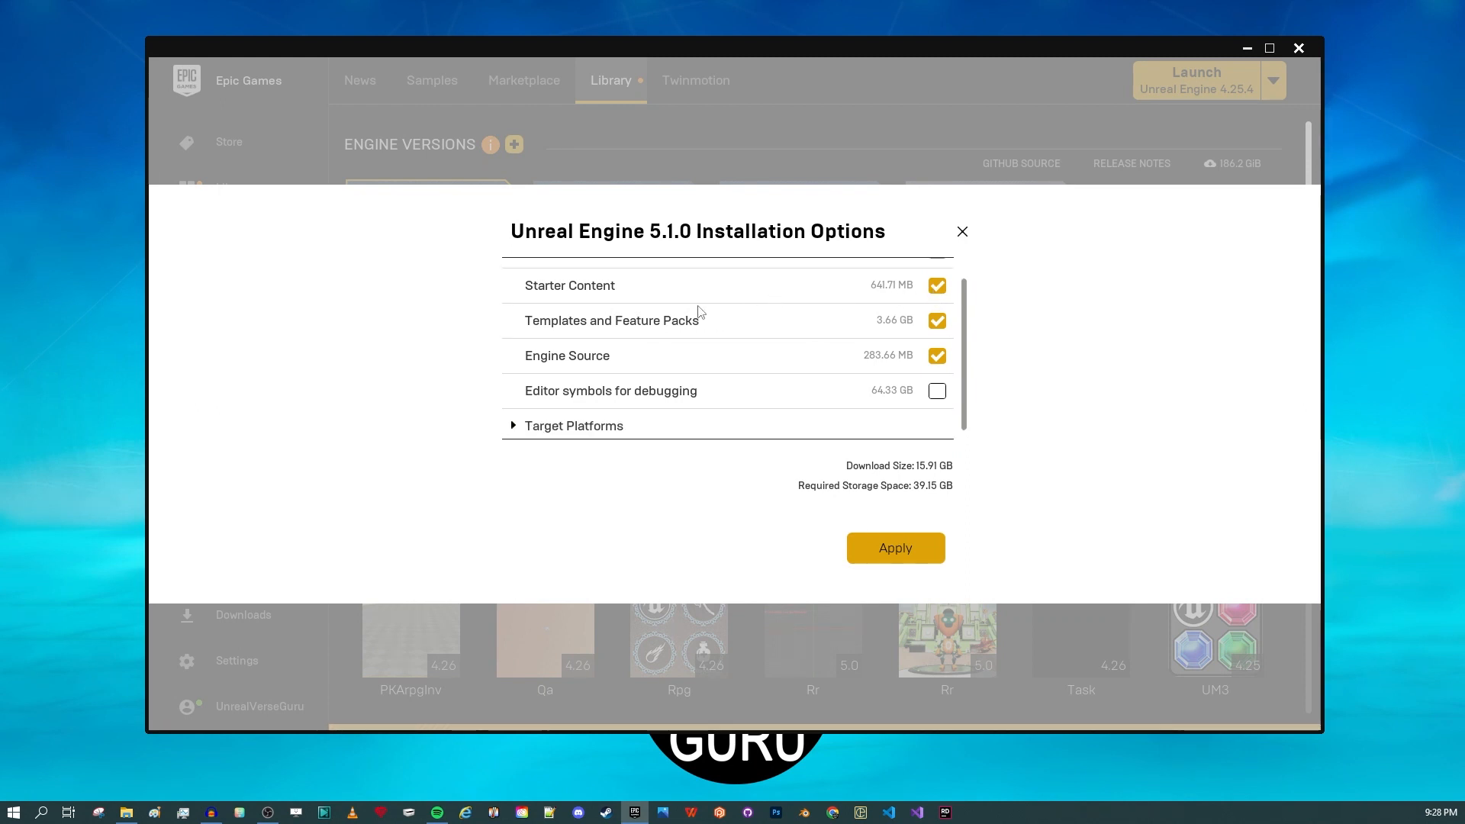
scroll(618, 336, "up", 1)
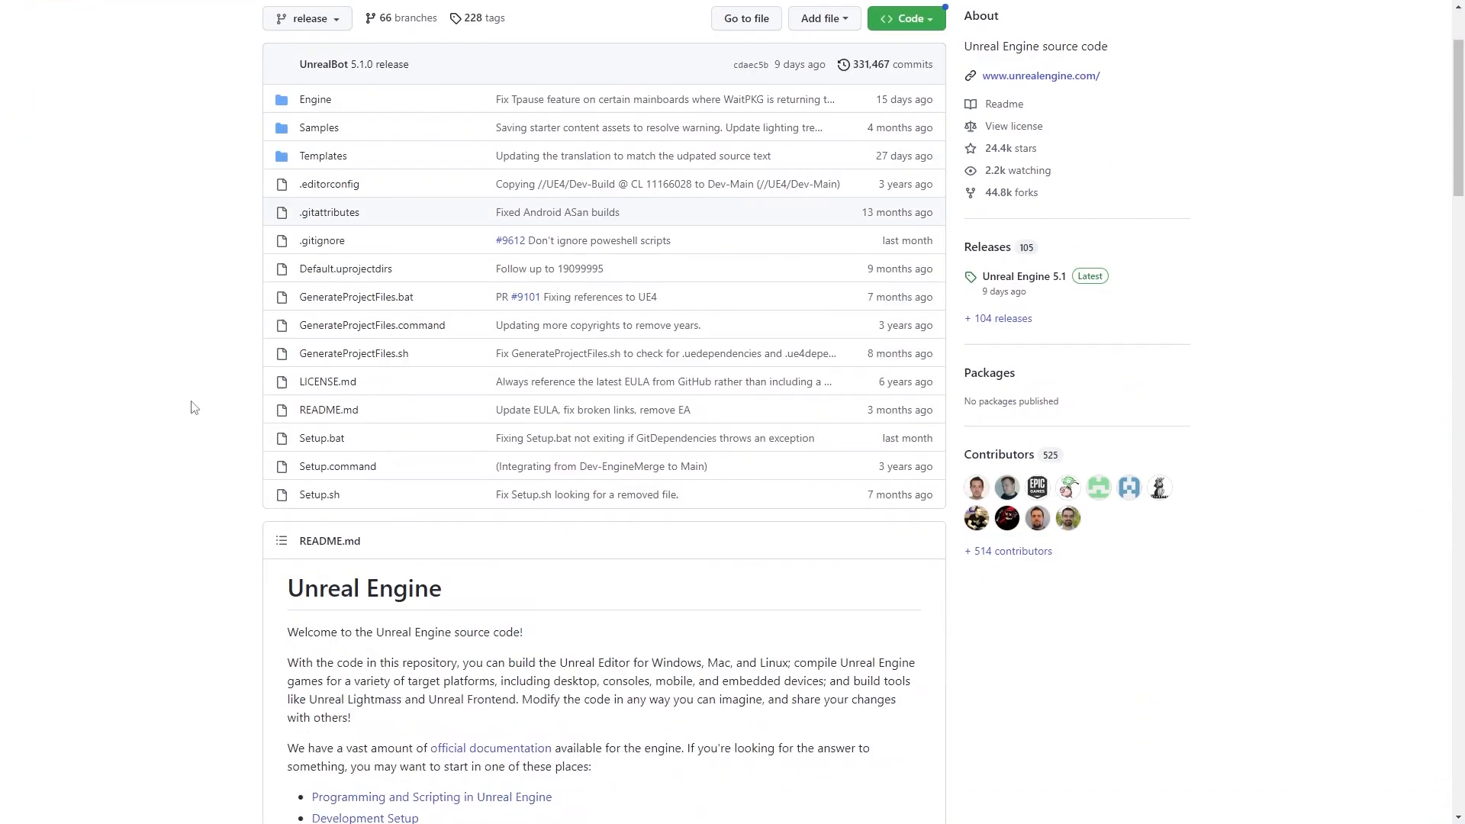
Skim the README of the EpicGames/UnrealEngine repository on GitHub and open its Engine/Source folder
scroll(183, 404, "down", 12)
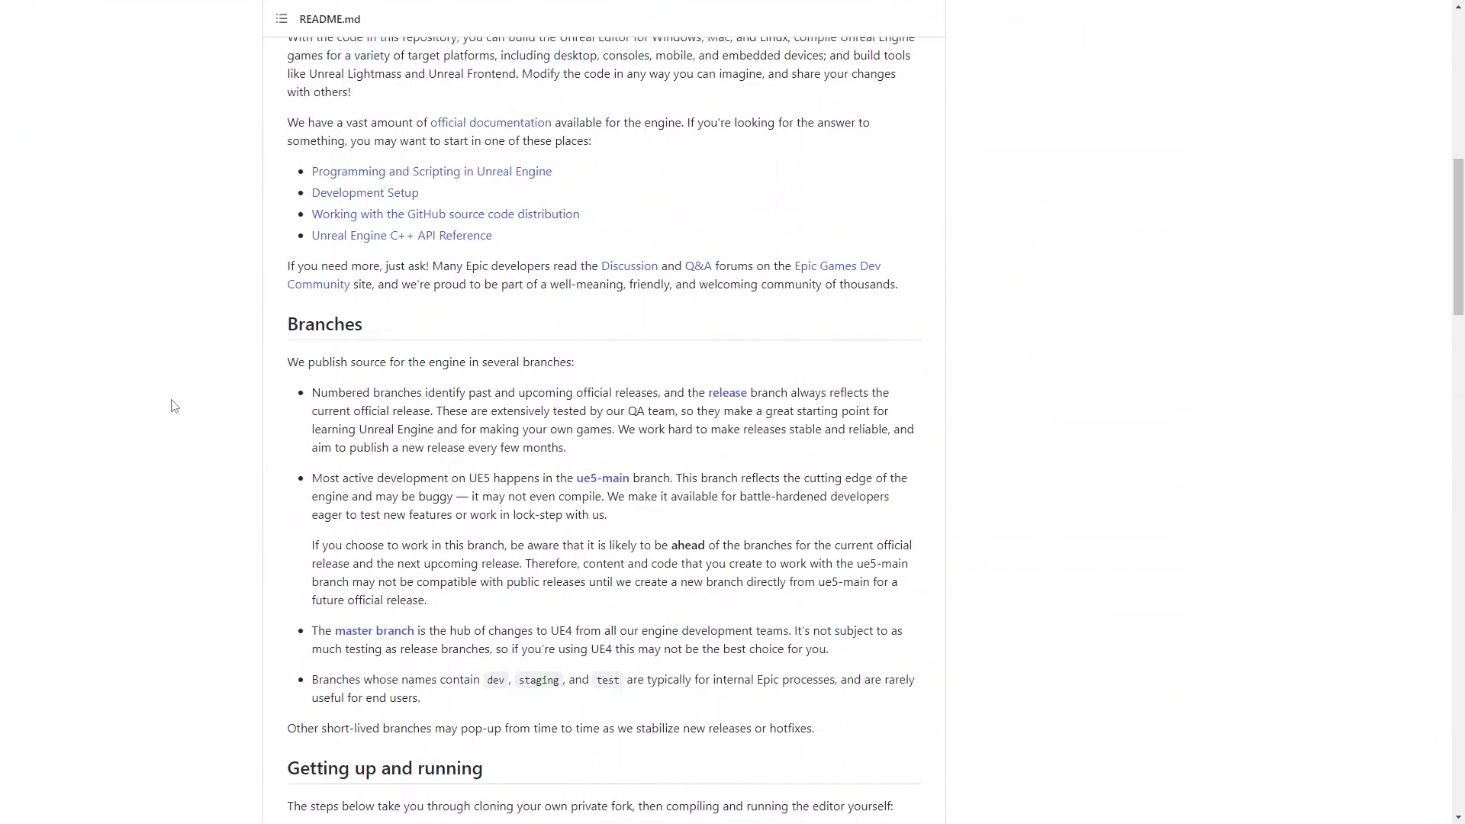
scroll(160, 401, "up", 14)
left_click(315, 244)
left_click(320, 520)
Switch the repository view to the 5.1.0-preview-2 tag
left_click(313, 162)
left_click(361, 260)
left_click(356, 307)
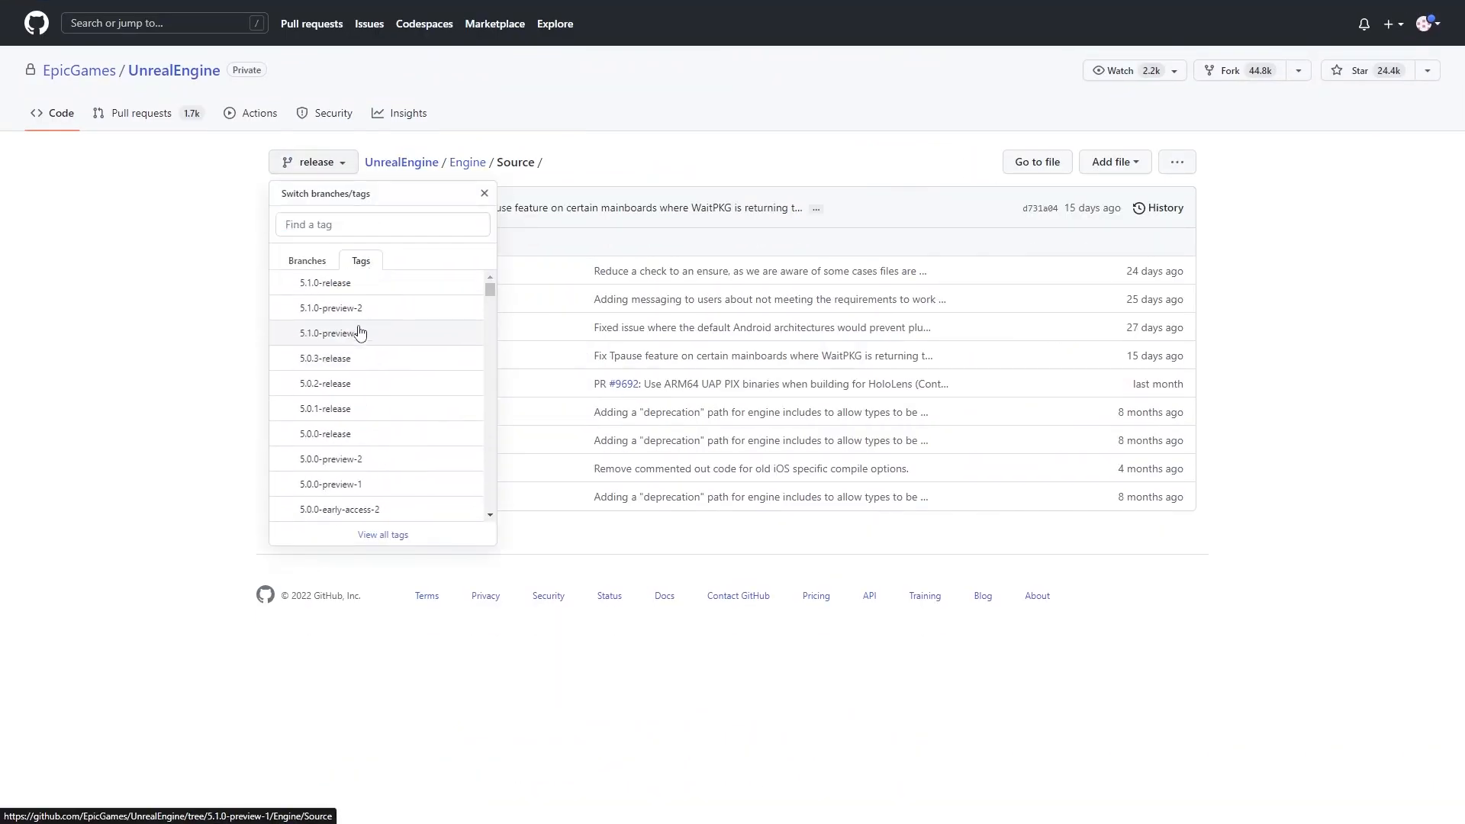
Open the ThirdParty/libxml2 folder and view the BuildLinuxLibxml2.sh script
left_click(329, 384)
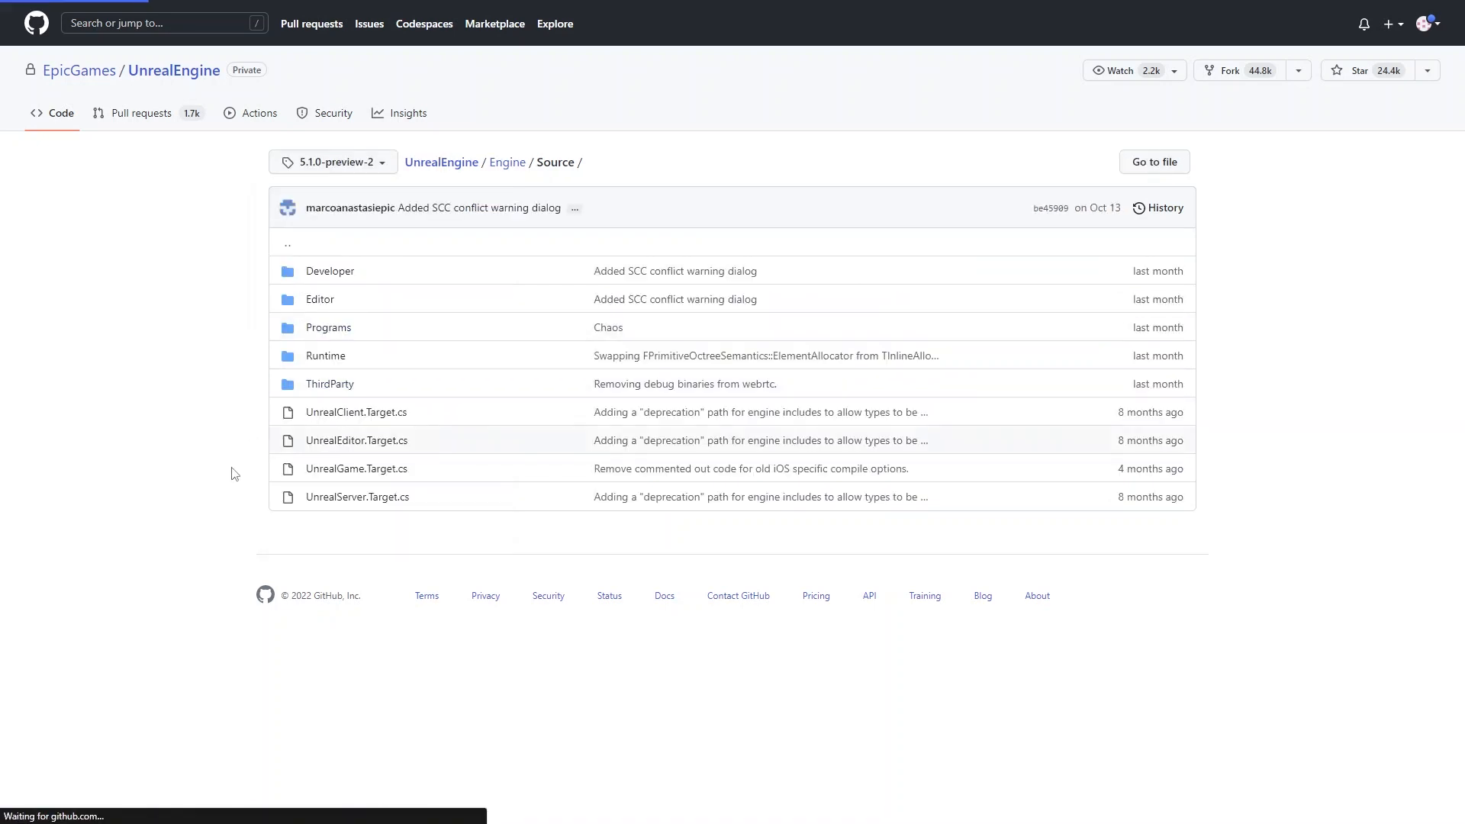
scroll(246, 457, "down", 20)
left_click(335, 471)
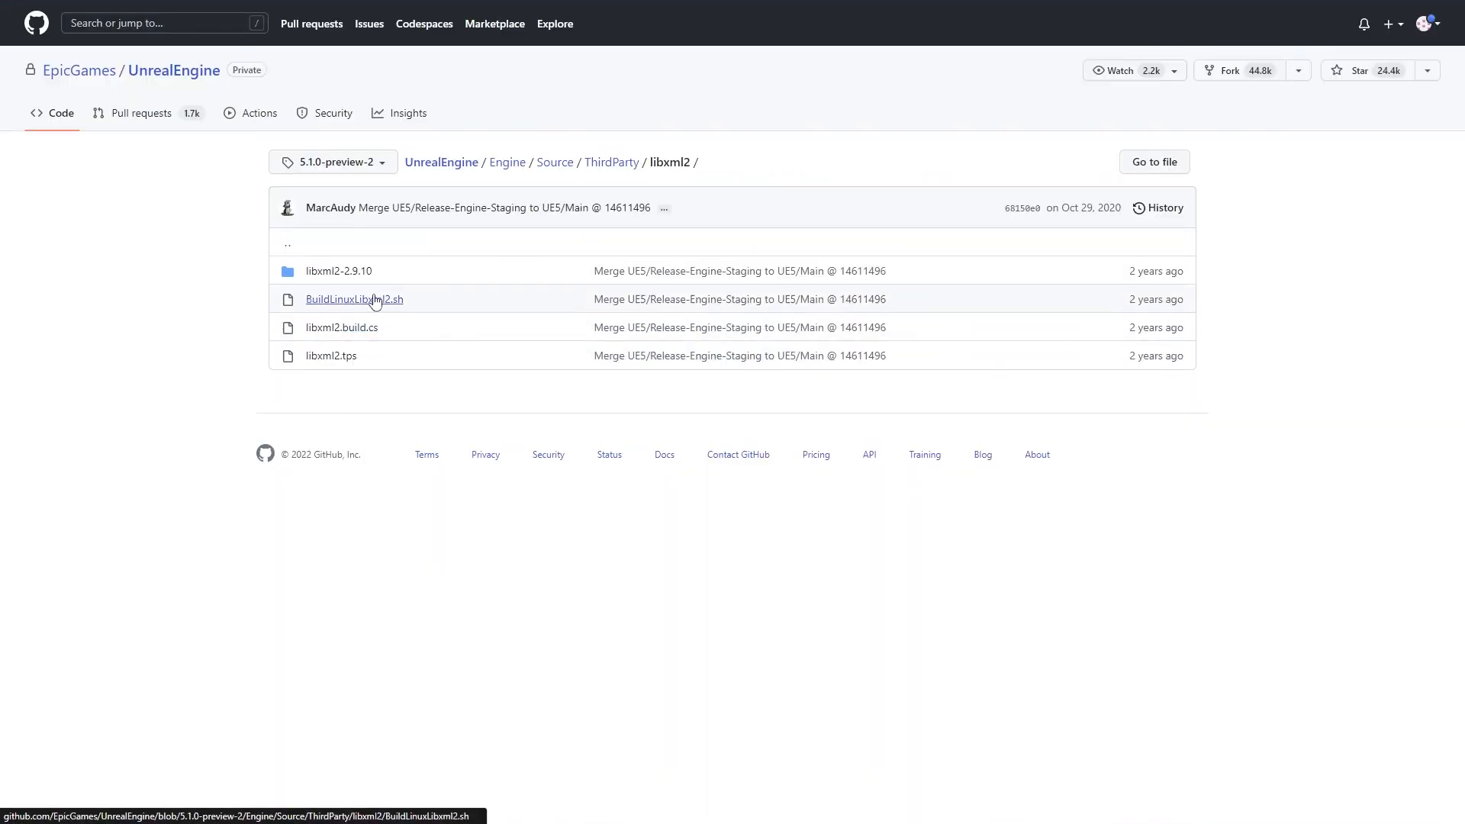
left_click(358, 297)
scroll(213, 393, "down", 10)
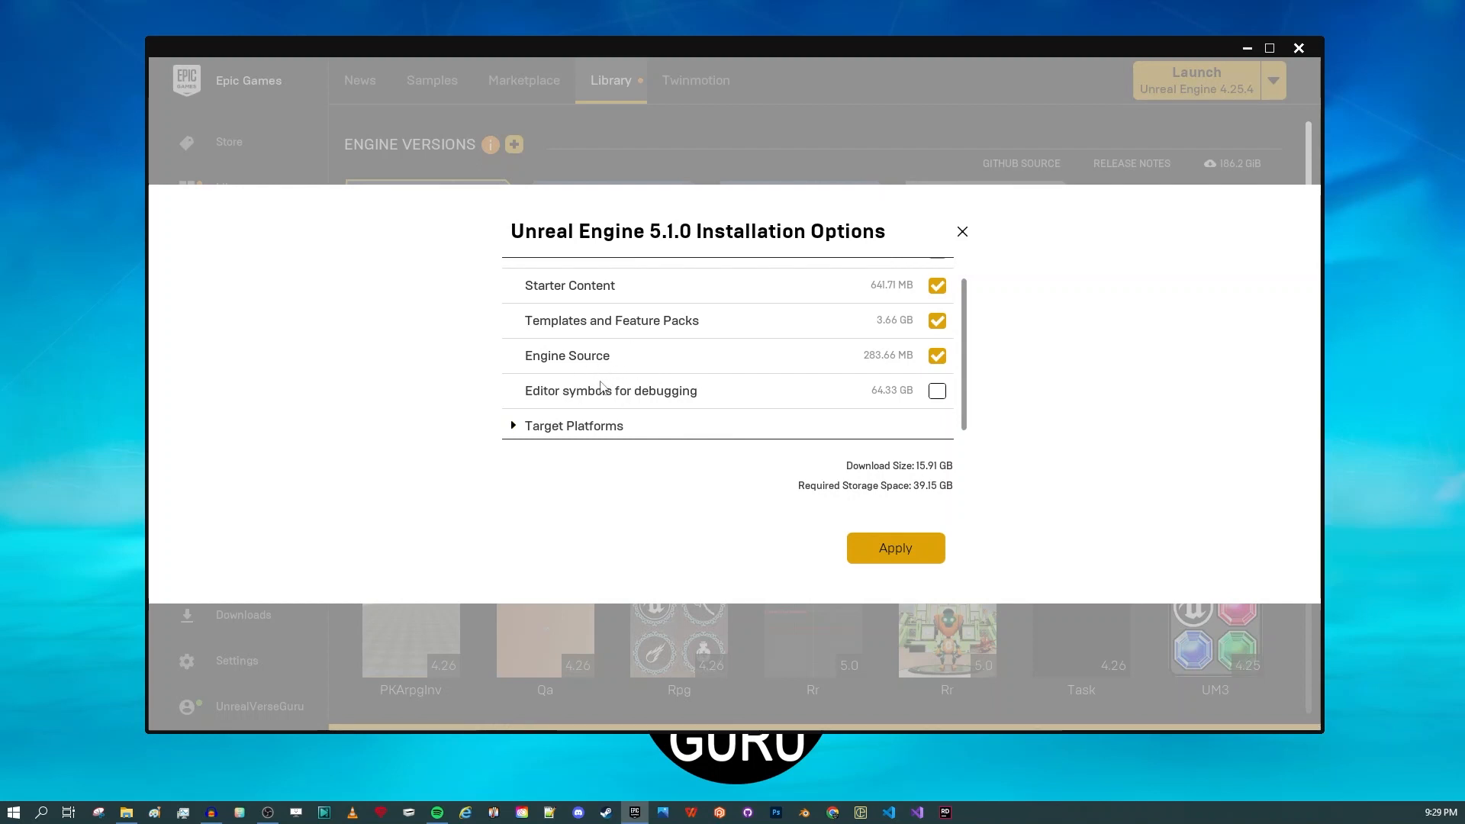
mouse_move(618, 402)
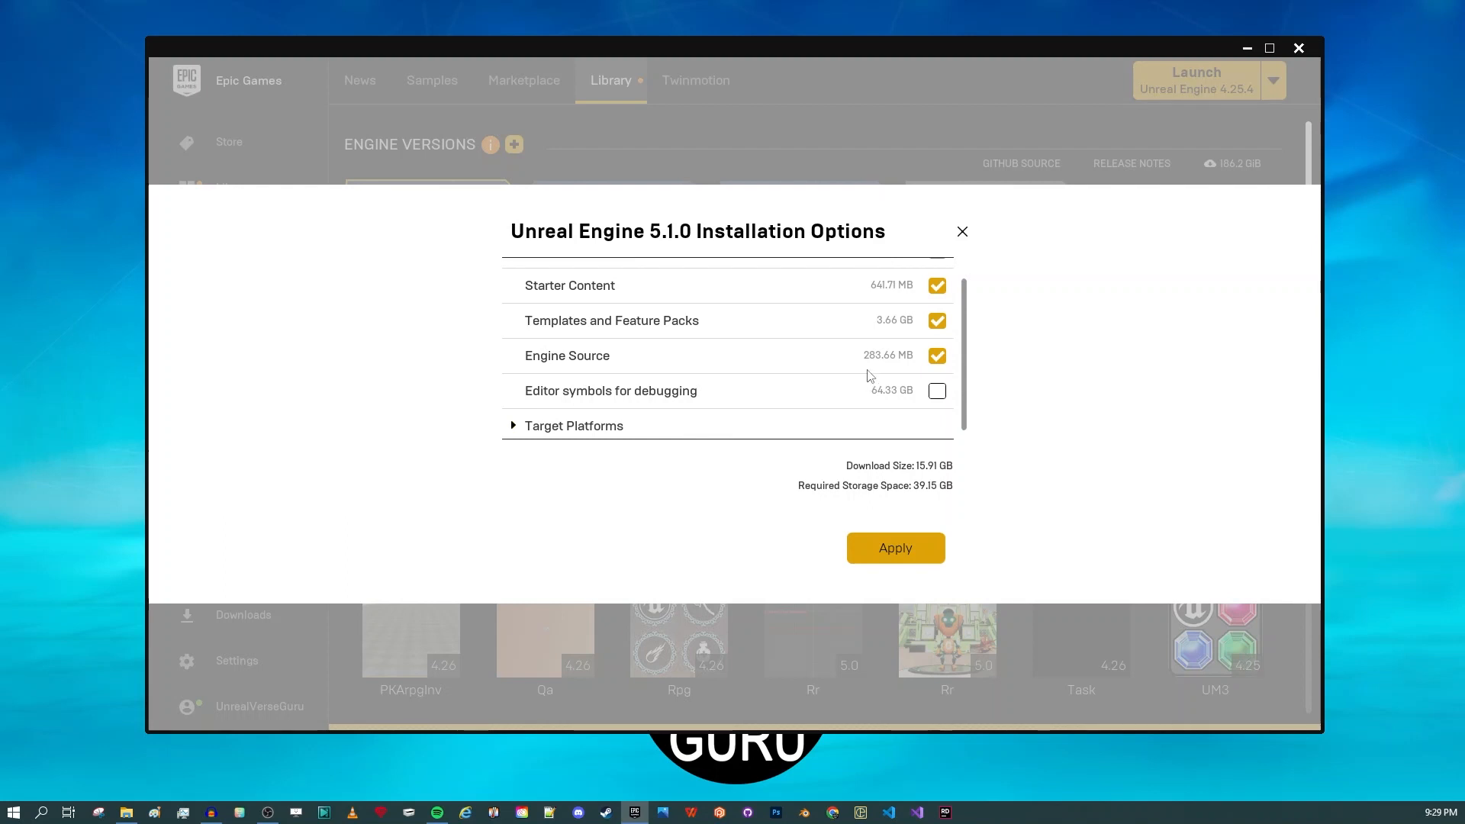
Exclude Engine Source from the Unreal Engine 5.1.0 installation options and start the installation in C:\Program Files\Epic Games
scroll(939, 365, "down", 1)
left_click(944, 354)
scroll(844, 374, "up", 1)
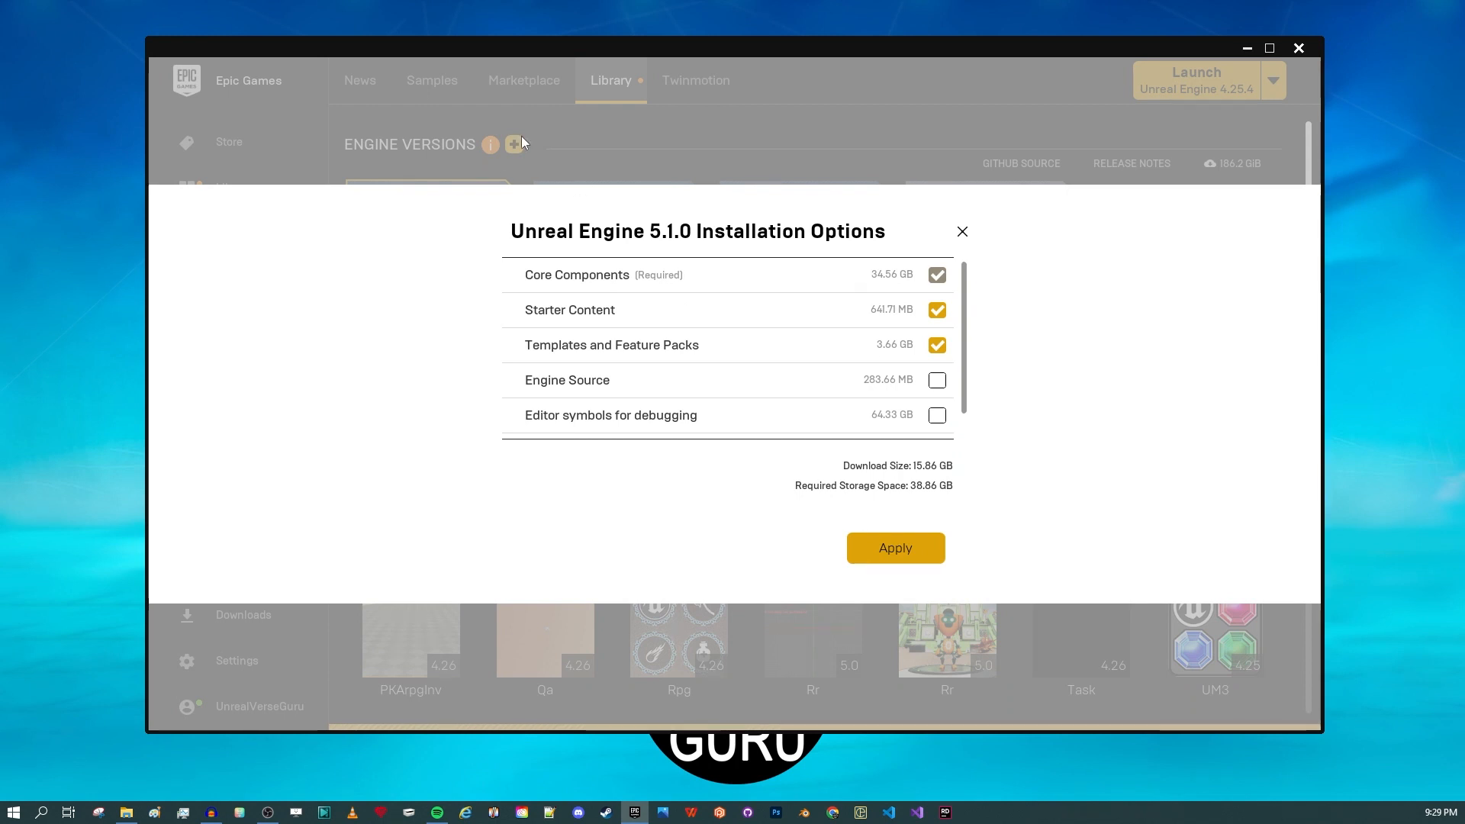
scroll(808, 355, "down", 1)
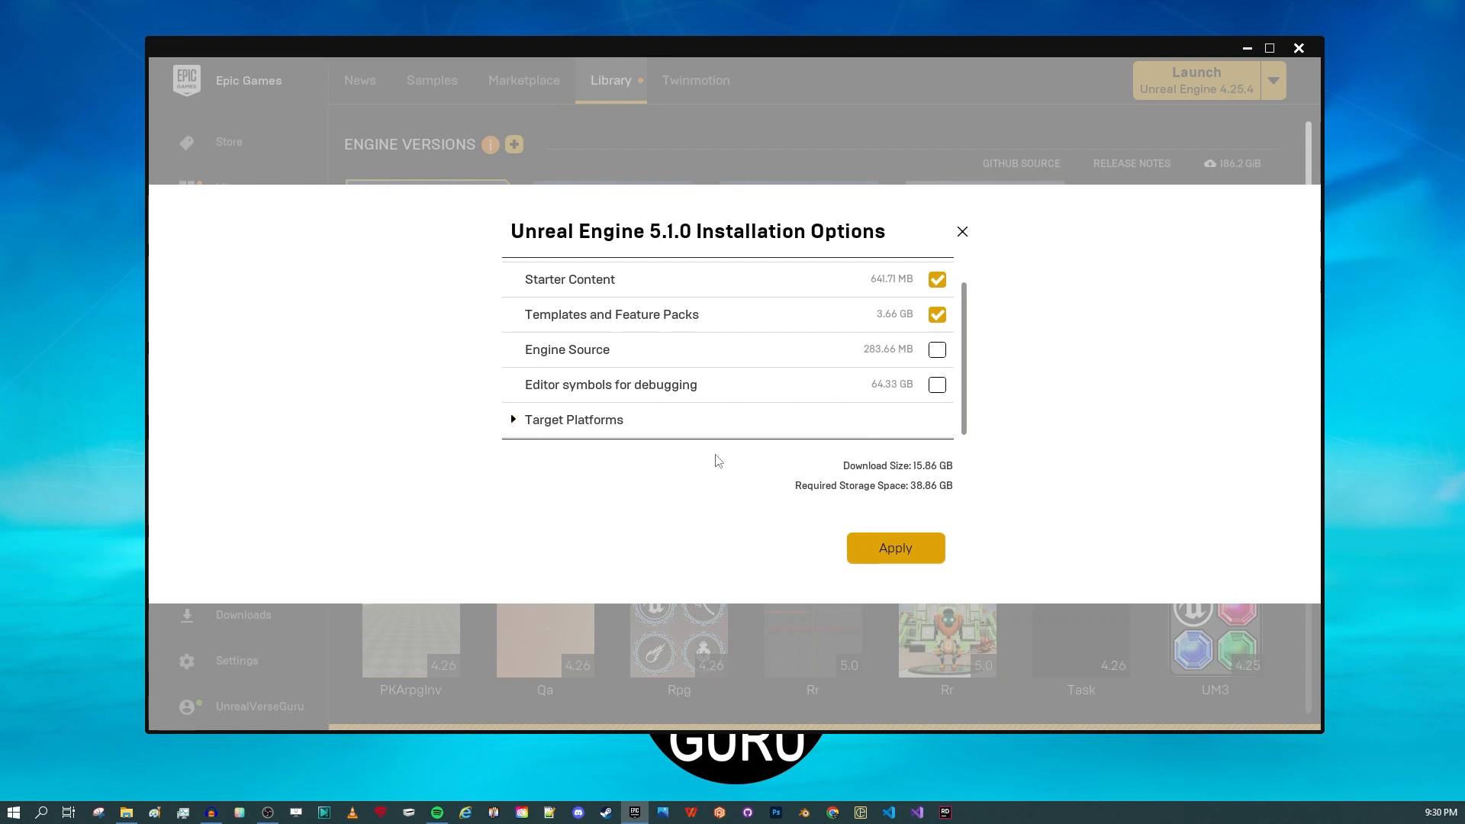
left_click(898, 551)
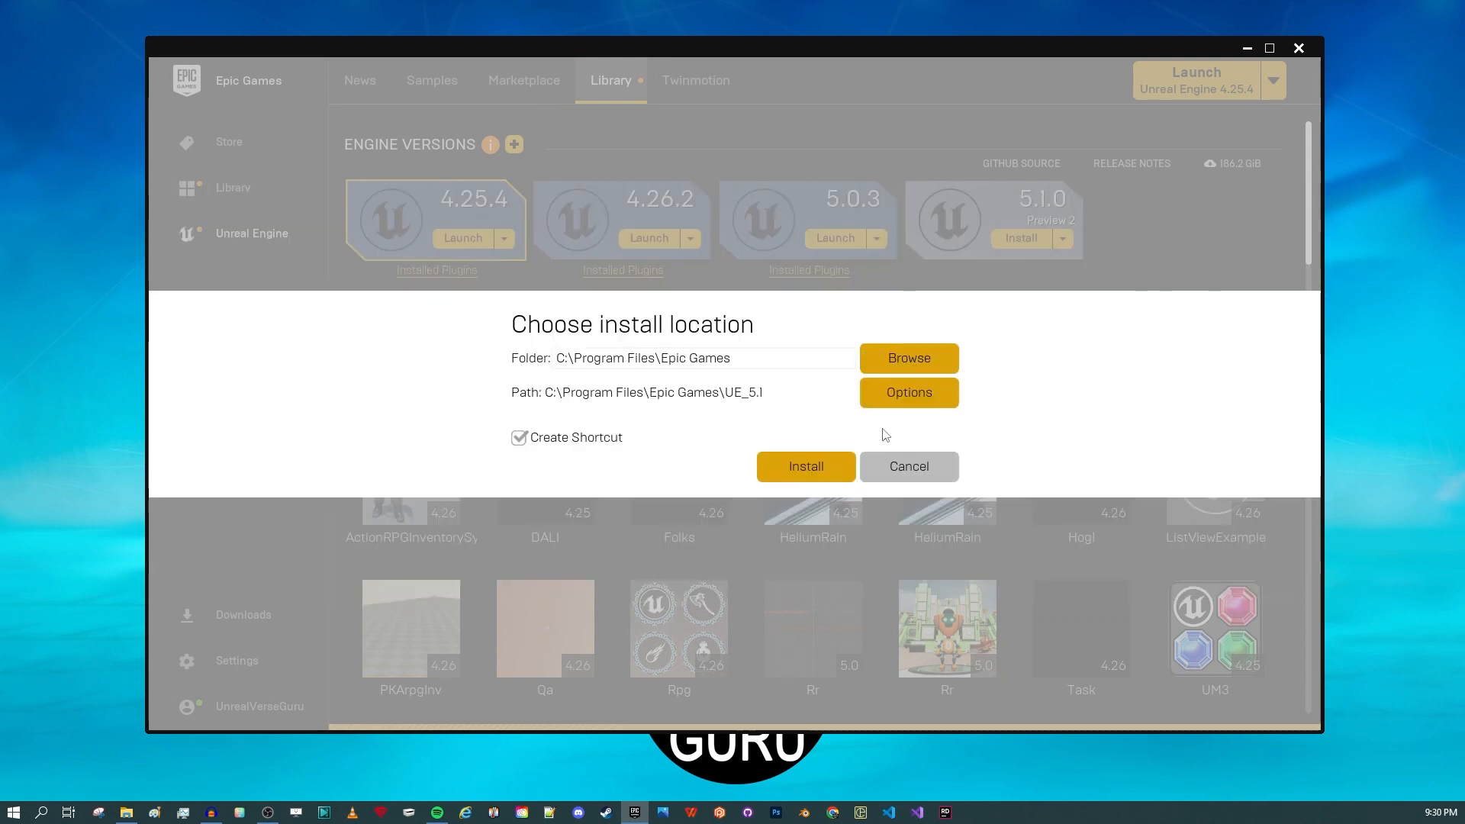
left_click(804, 467)
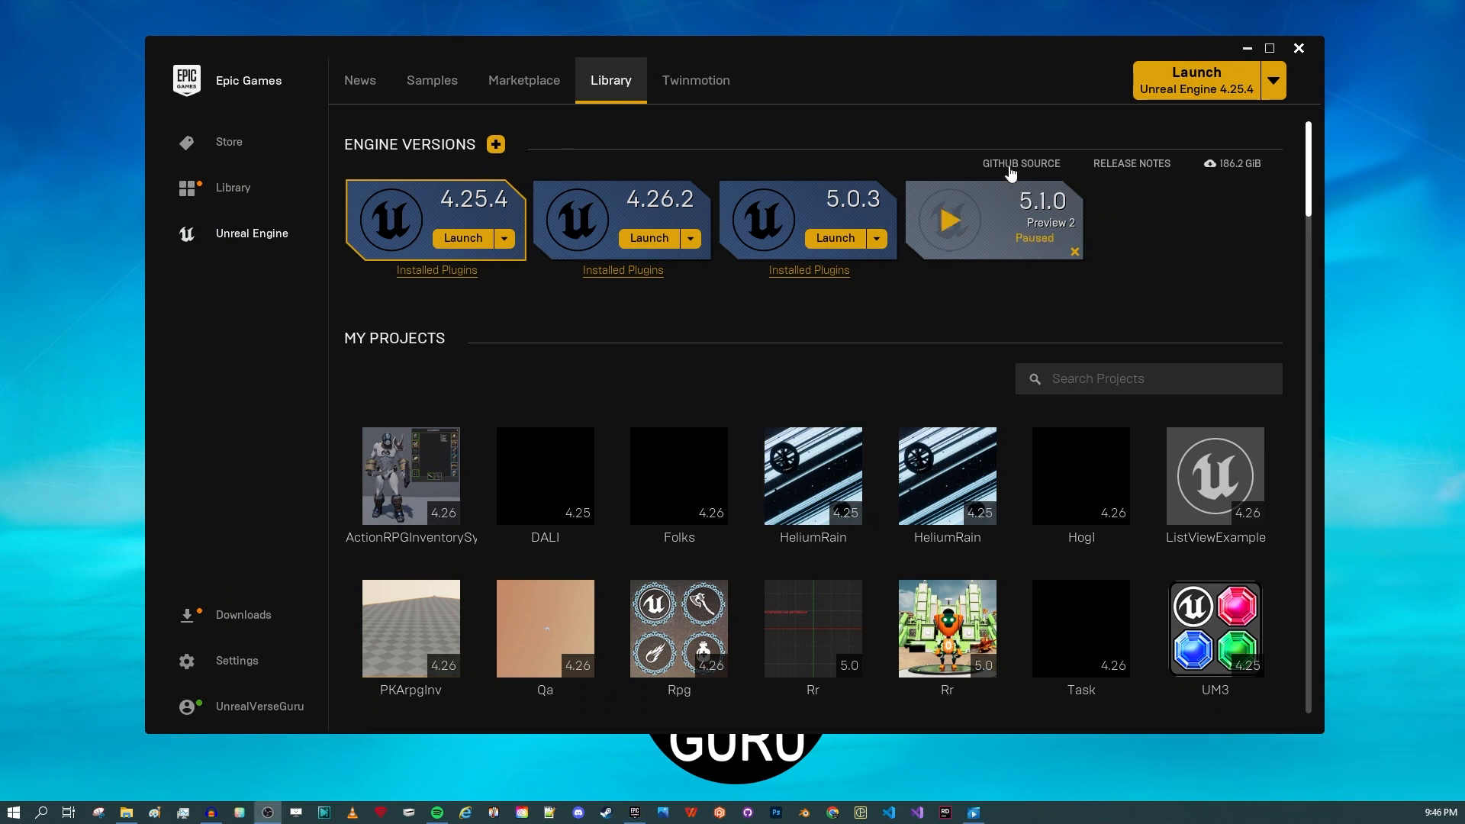
Open the launcher's GitHub source link, dismiss the translation popup and read the steps for getting Unreal Engine source code access
left_click(1014, 164)
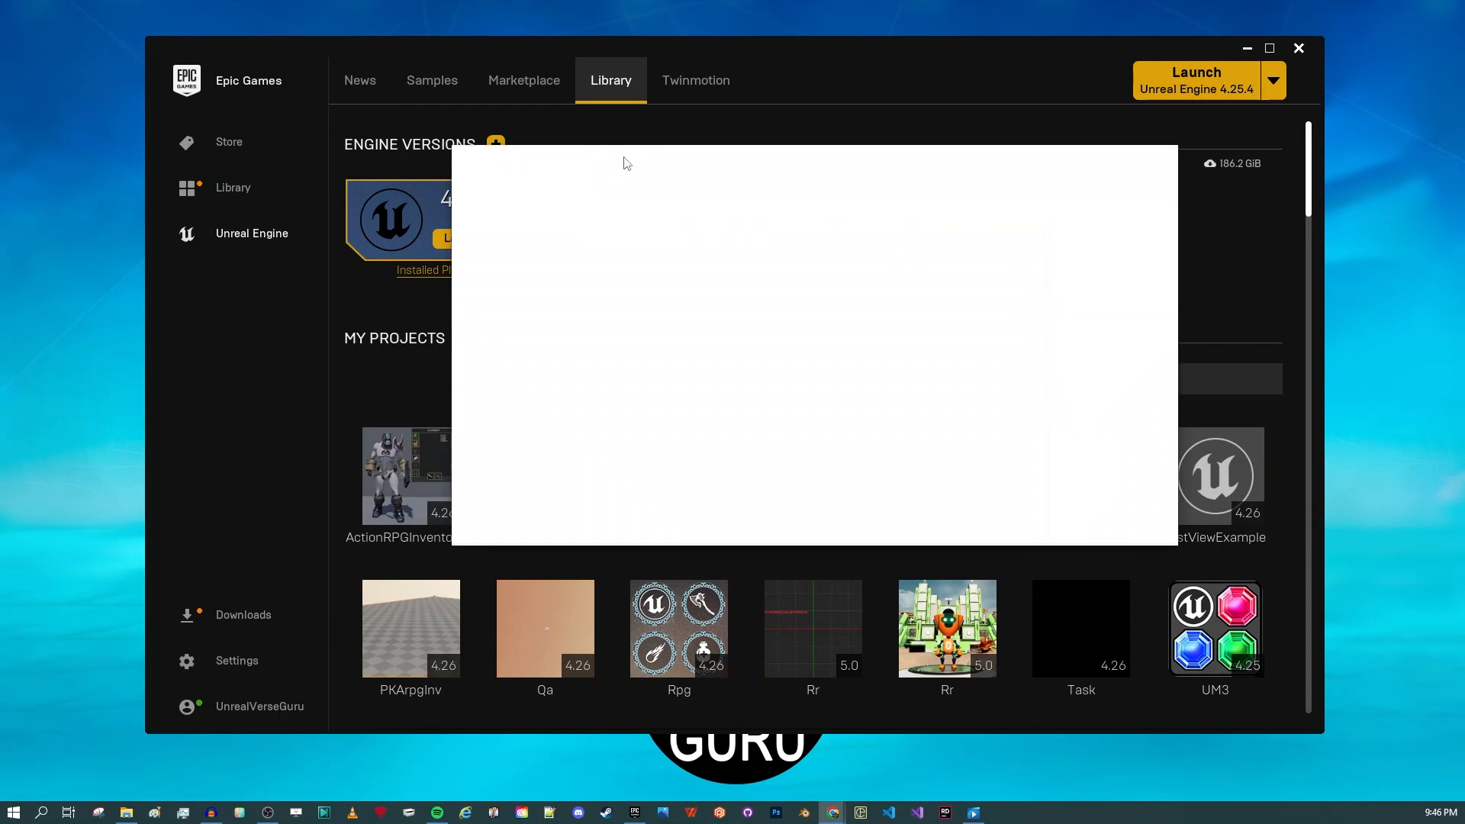
double_click(841, 163)
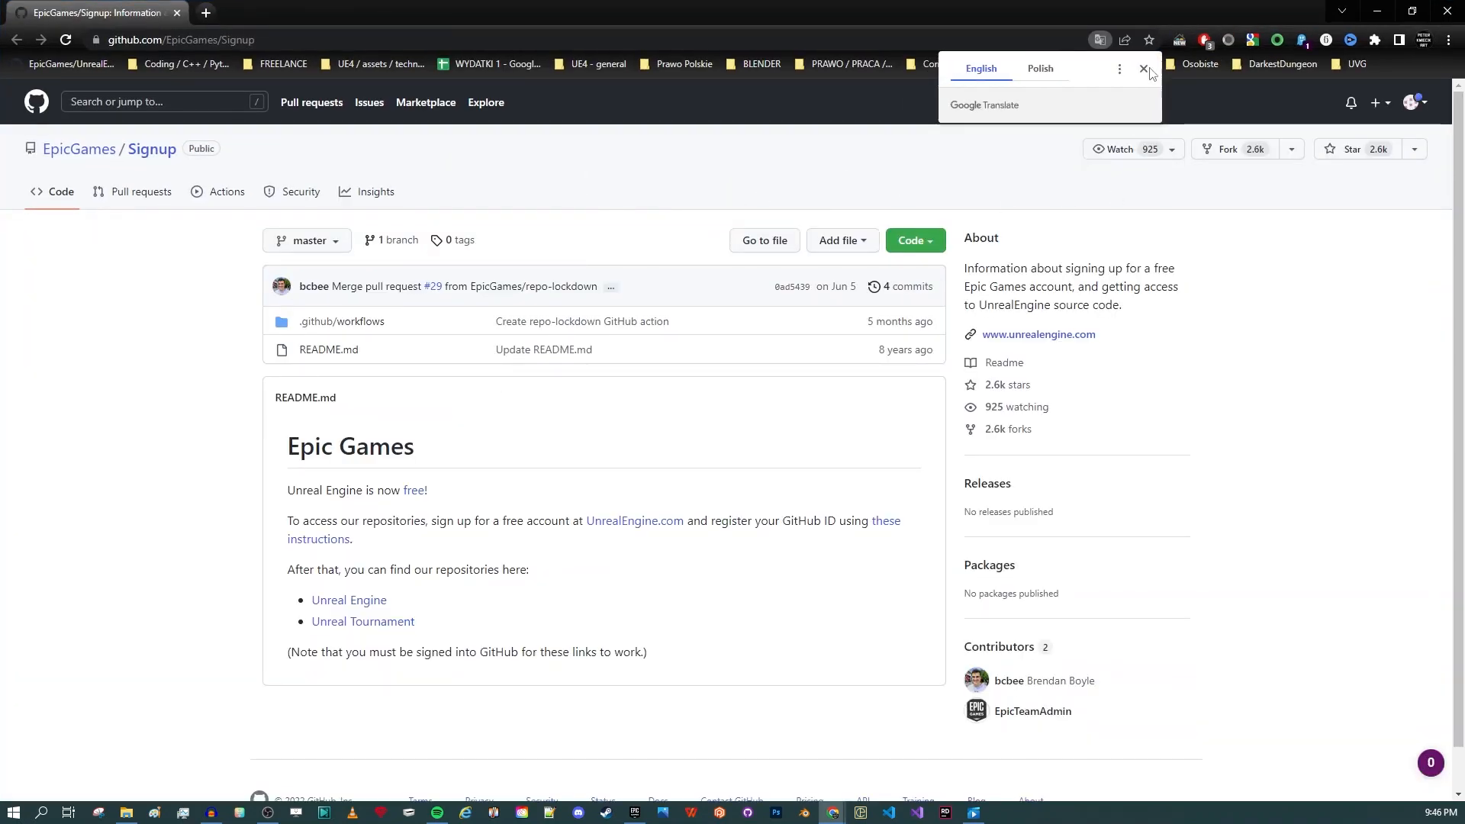
left_click(1148, 70)
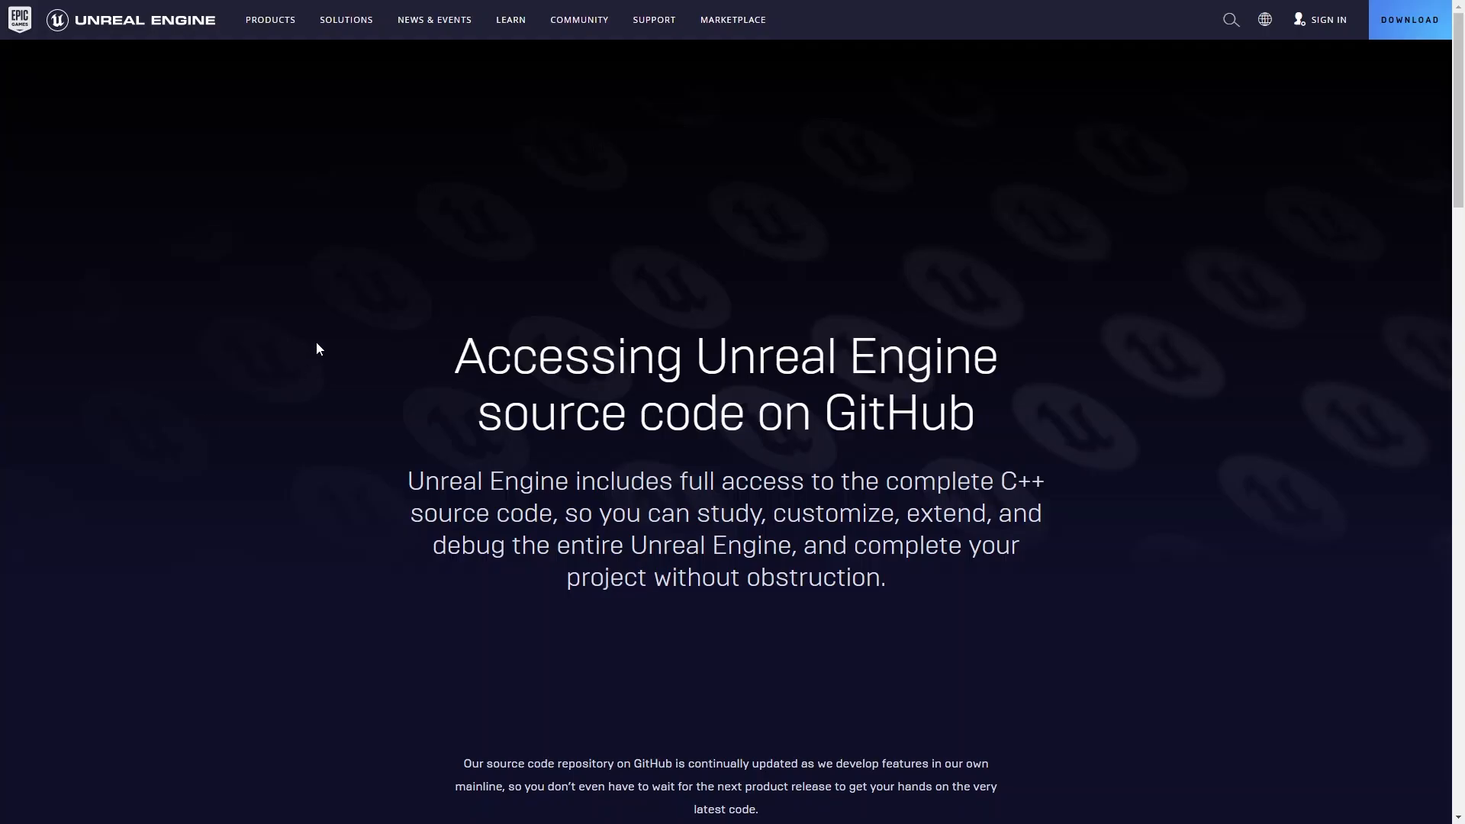
scroll(316, 341, "down", 3)
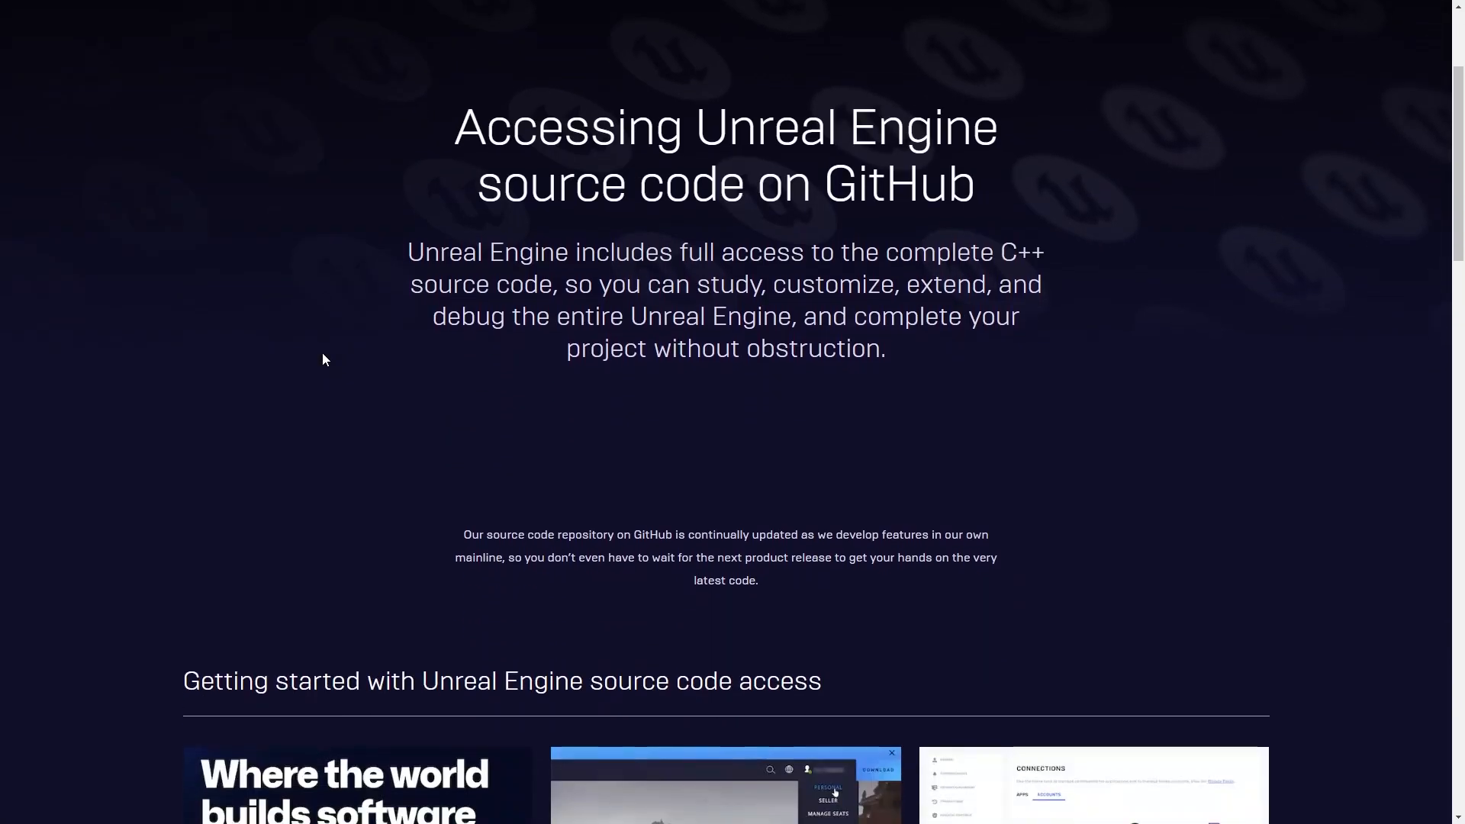
scroll(324, 357, "down", 8)
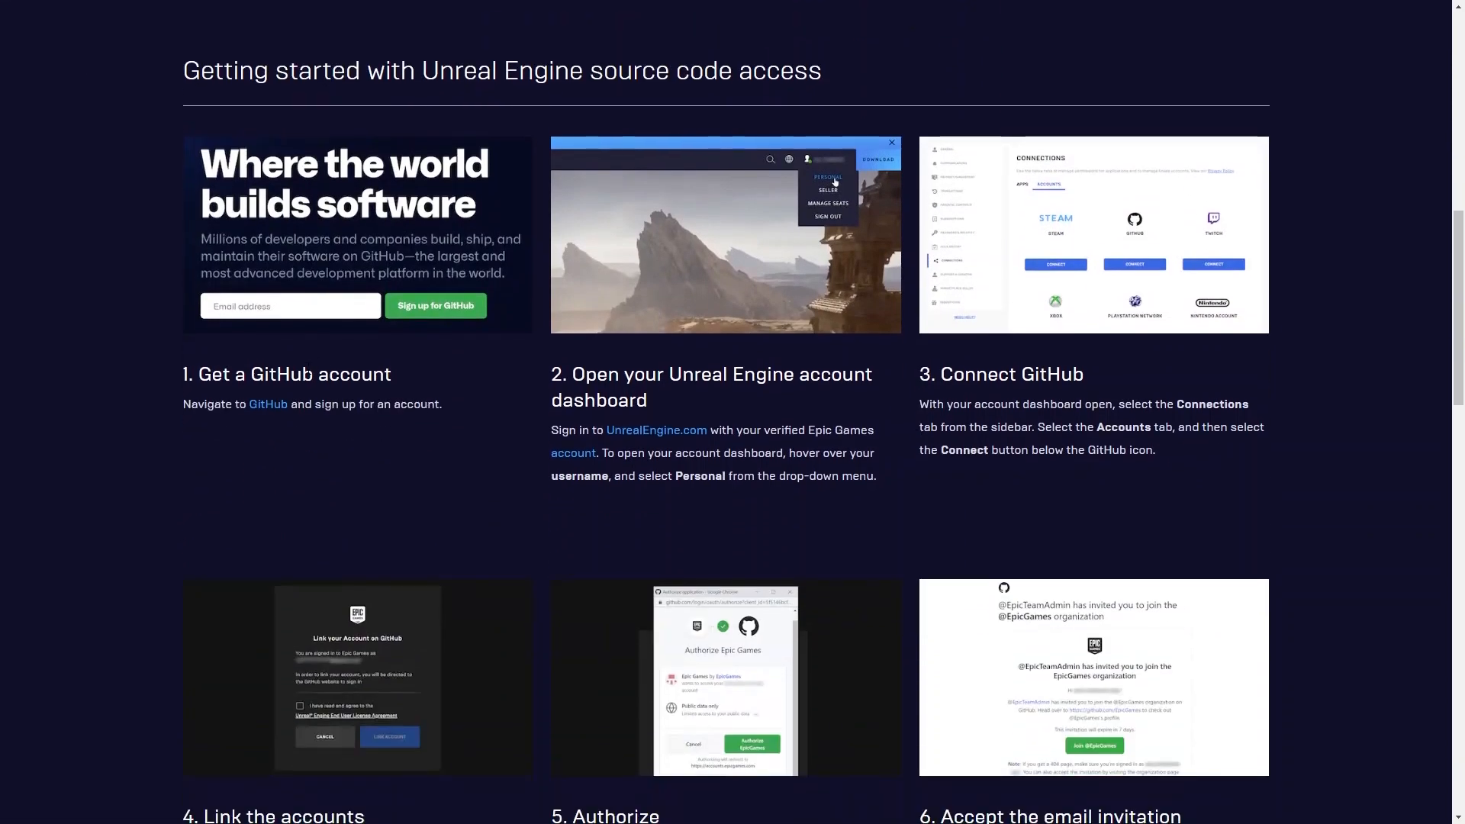
scroll(333, 373, "down", 1)
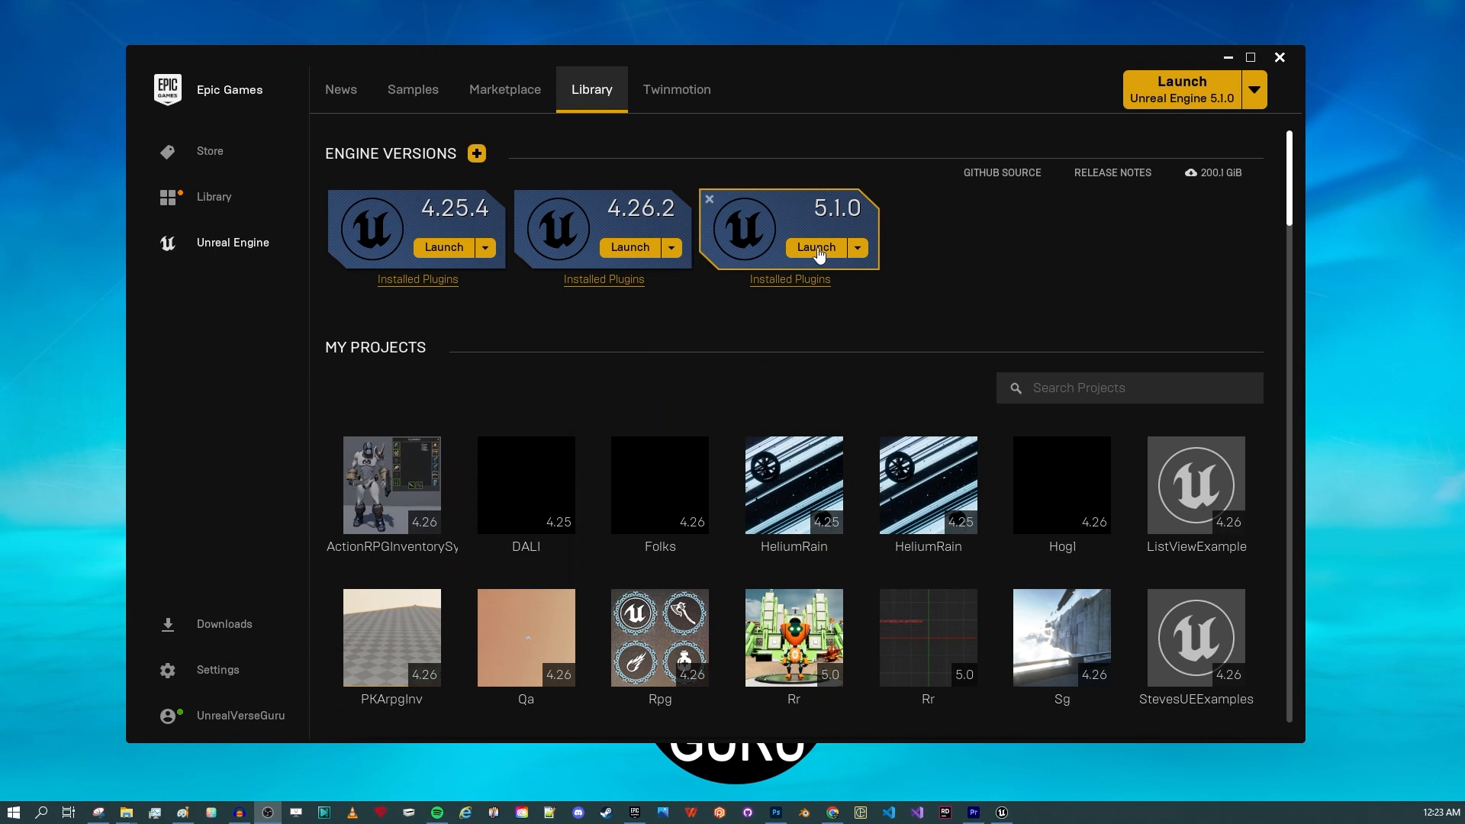
Launch Unreal Engine 5.1.0 and preview the Games project templates, from First Person through Vehicle
left_click(1188, 104)
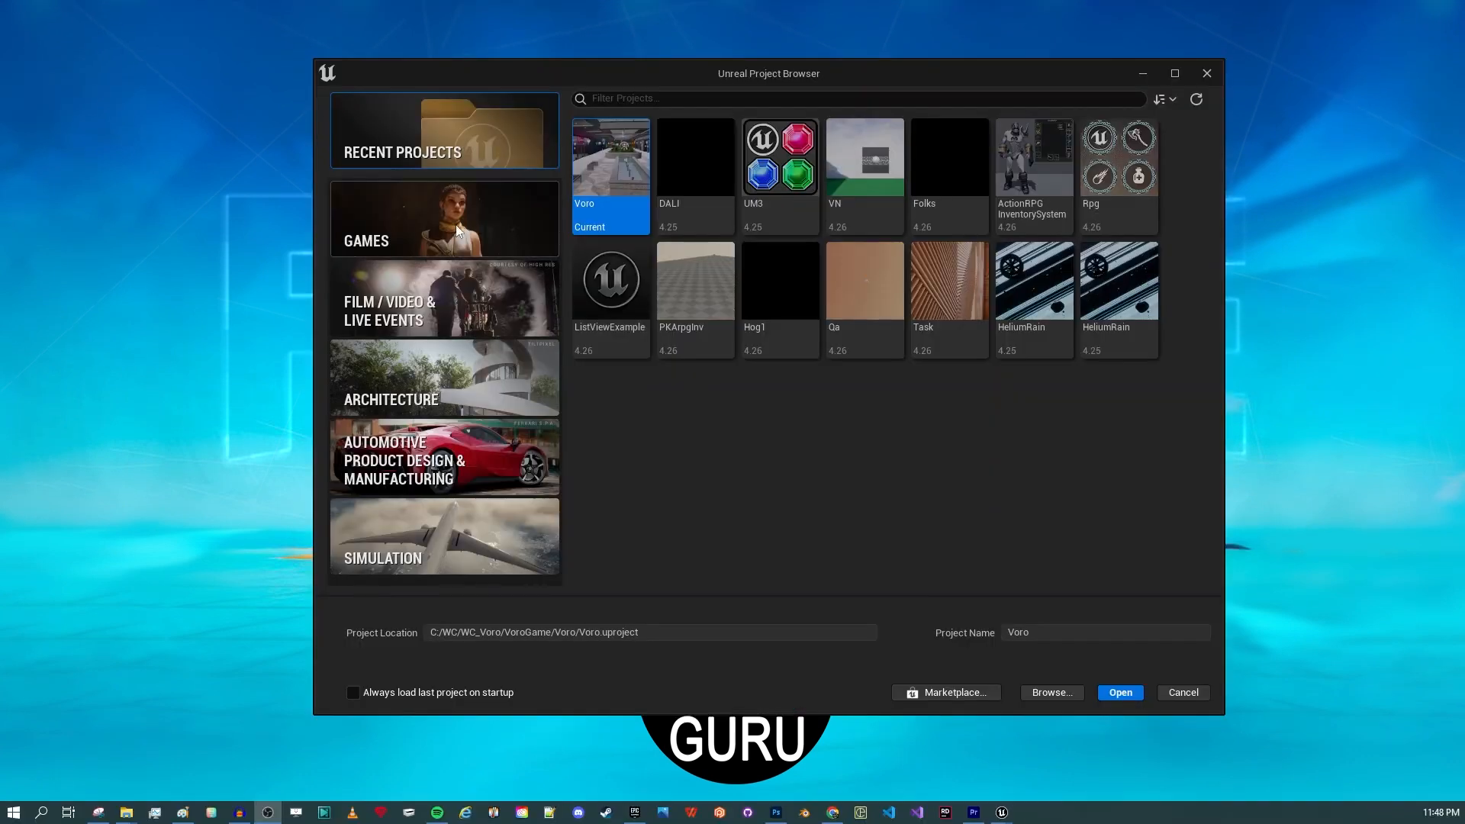
left_click(455, 224)
left_click(696, 179)
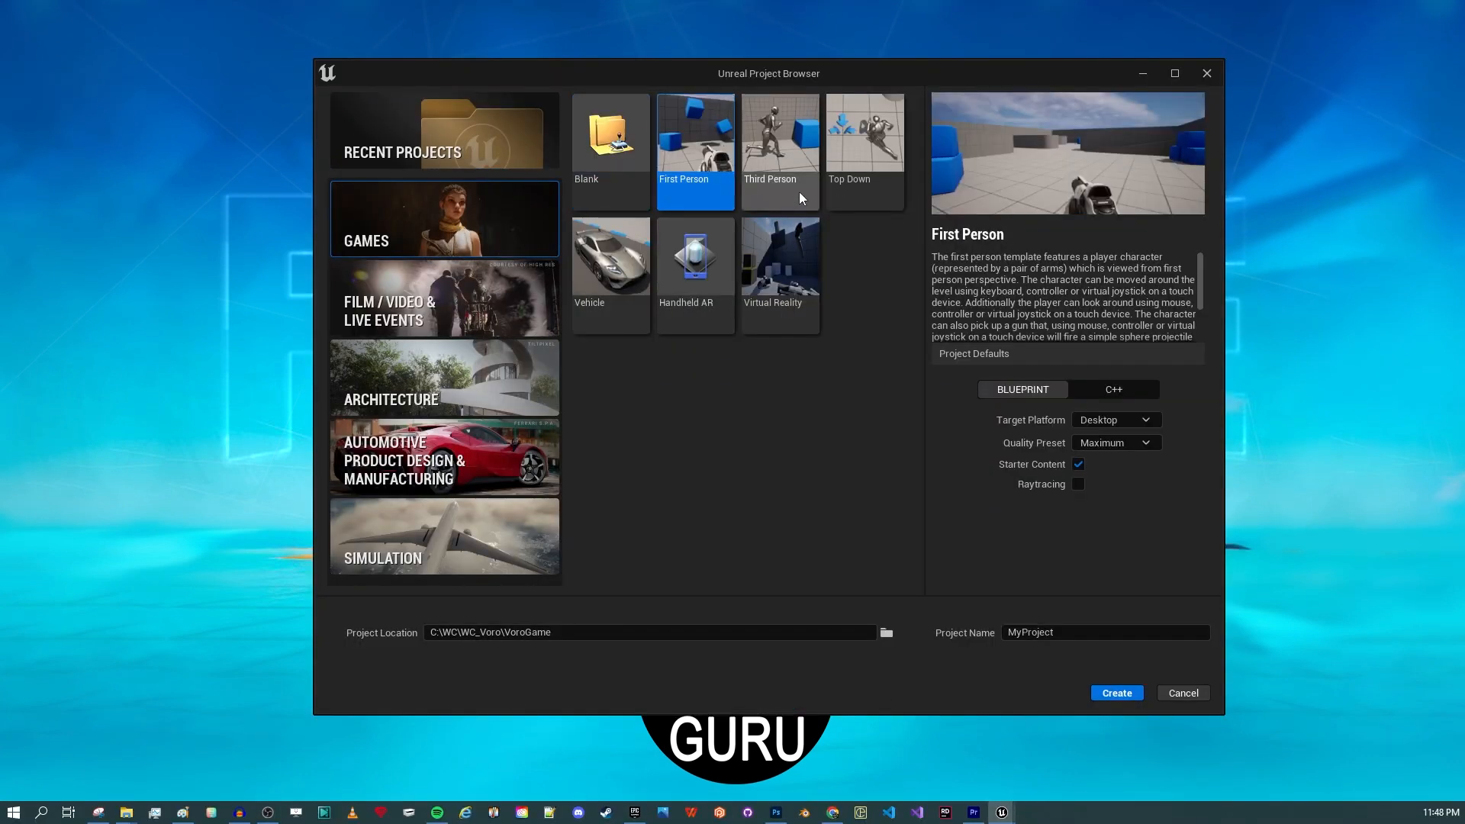
left_click(804, 140)
left_click(826, 195)
left_click(629, 285)
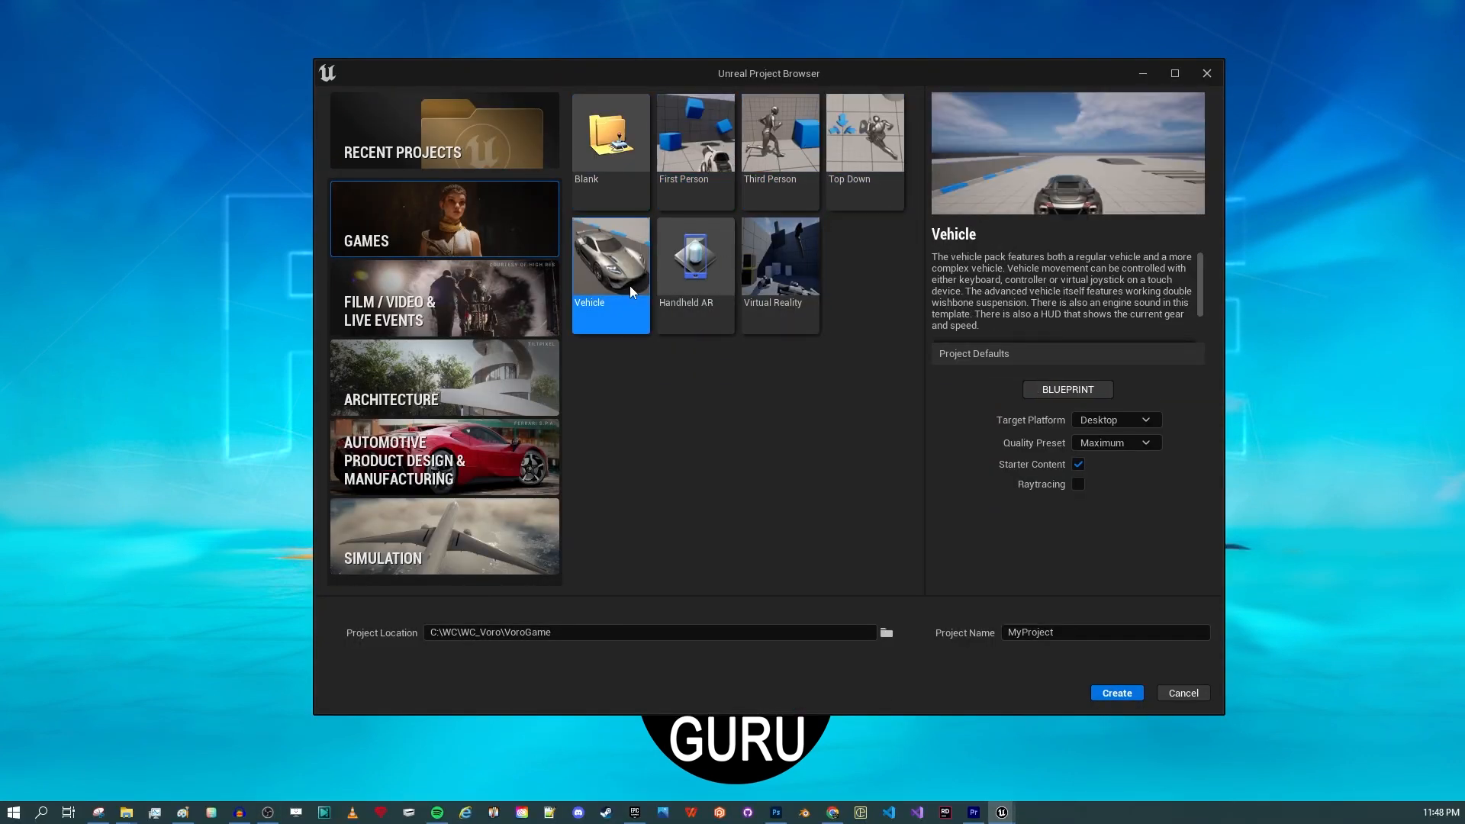
Preview the Film / Video & Live Events project templates, including Virtual Production
left_click(443, 325)
left_click(637, 244)
left_click(696, 183)
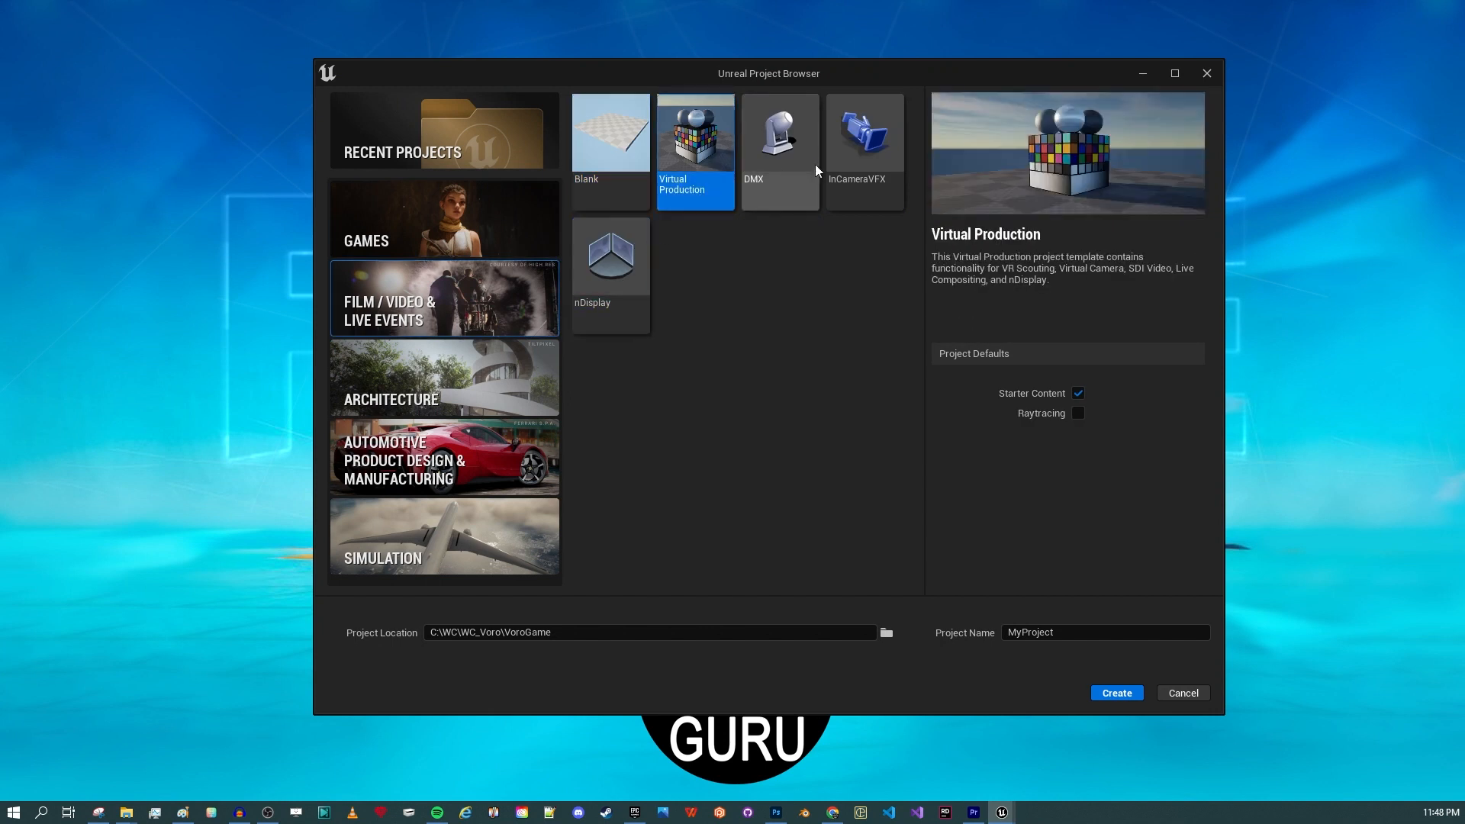
left_click(813, 169)
Preview the Architecture project templates, including Blank, Archvis, Design Configurator and Collab Viewer
left_click(442, 378)
left_click(626, 290)
left_click(643, 179)
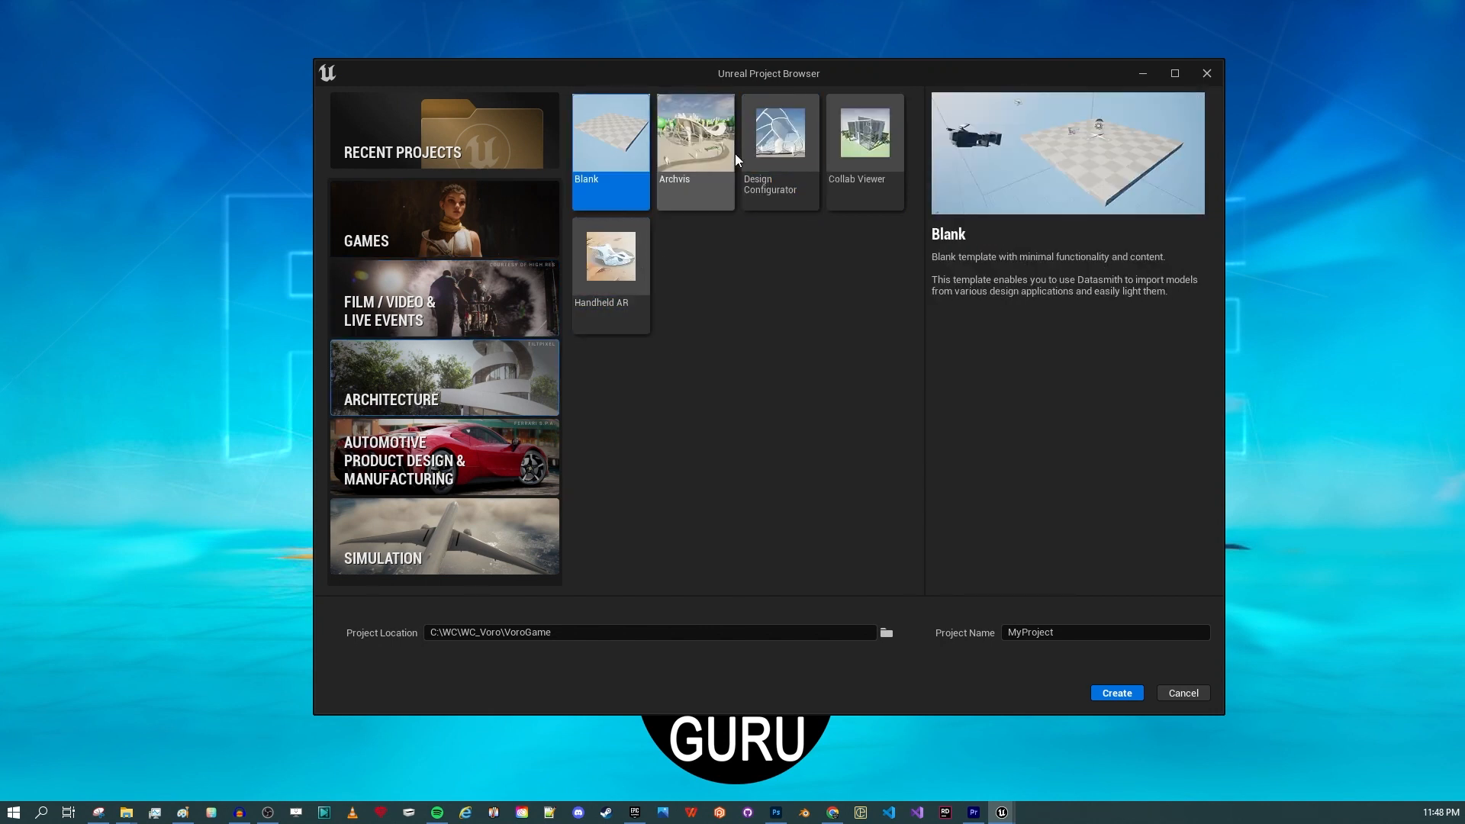
left_click(725, 156)
left_click(780, 153)
left_click(864, 153)
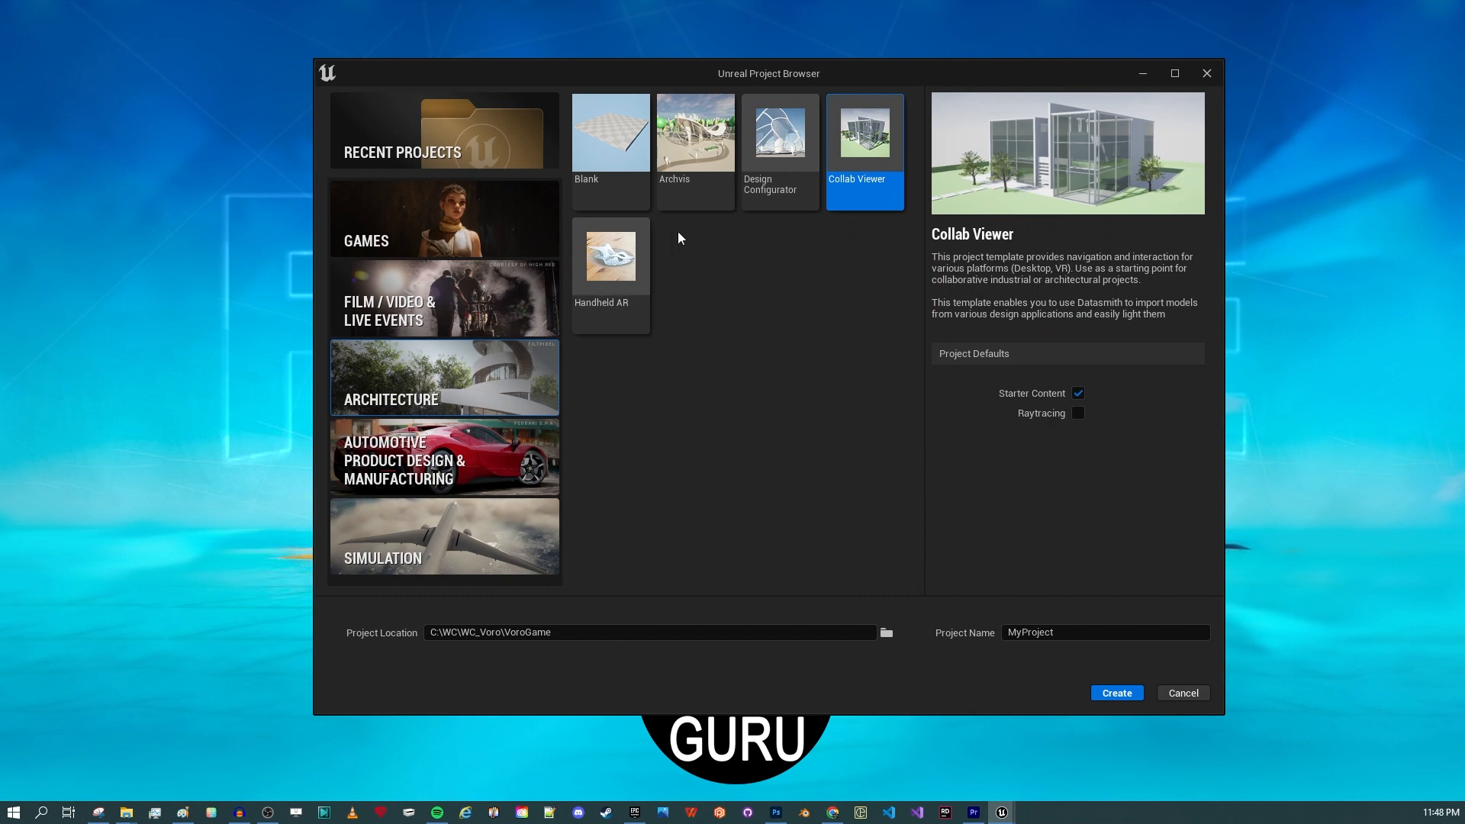
Preview the Automotive, Product Design & Manufacturing templates, including Photo Studio, Product Configurator, Collab Viewer and Handheld AR
left_click(442, 458)
left_click(690, 152)
left_click(780, 153)
left_click(843, 160)
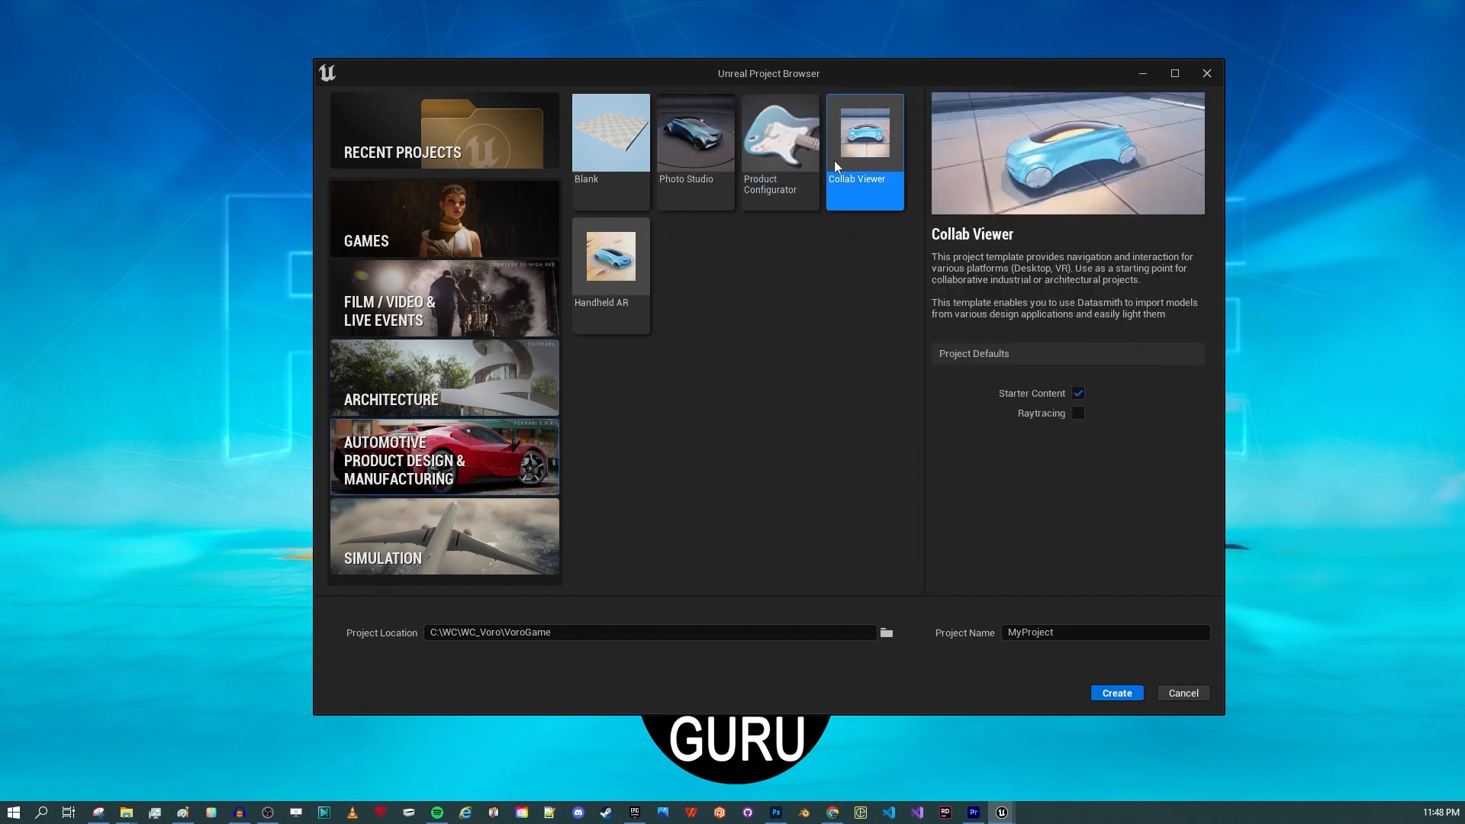
left_click(691, 153)
left_click(611, 259)
Preview the Handheld AR and Virtual Reality templates in the Simulation category
left_click(457, 526)
left_click(694, 187)
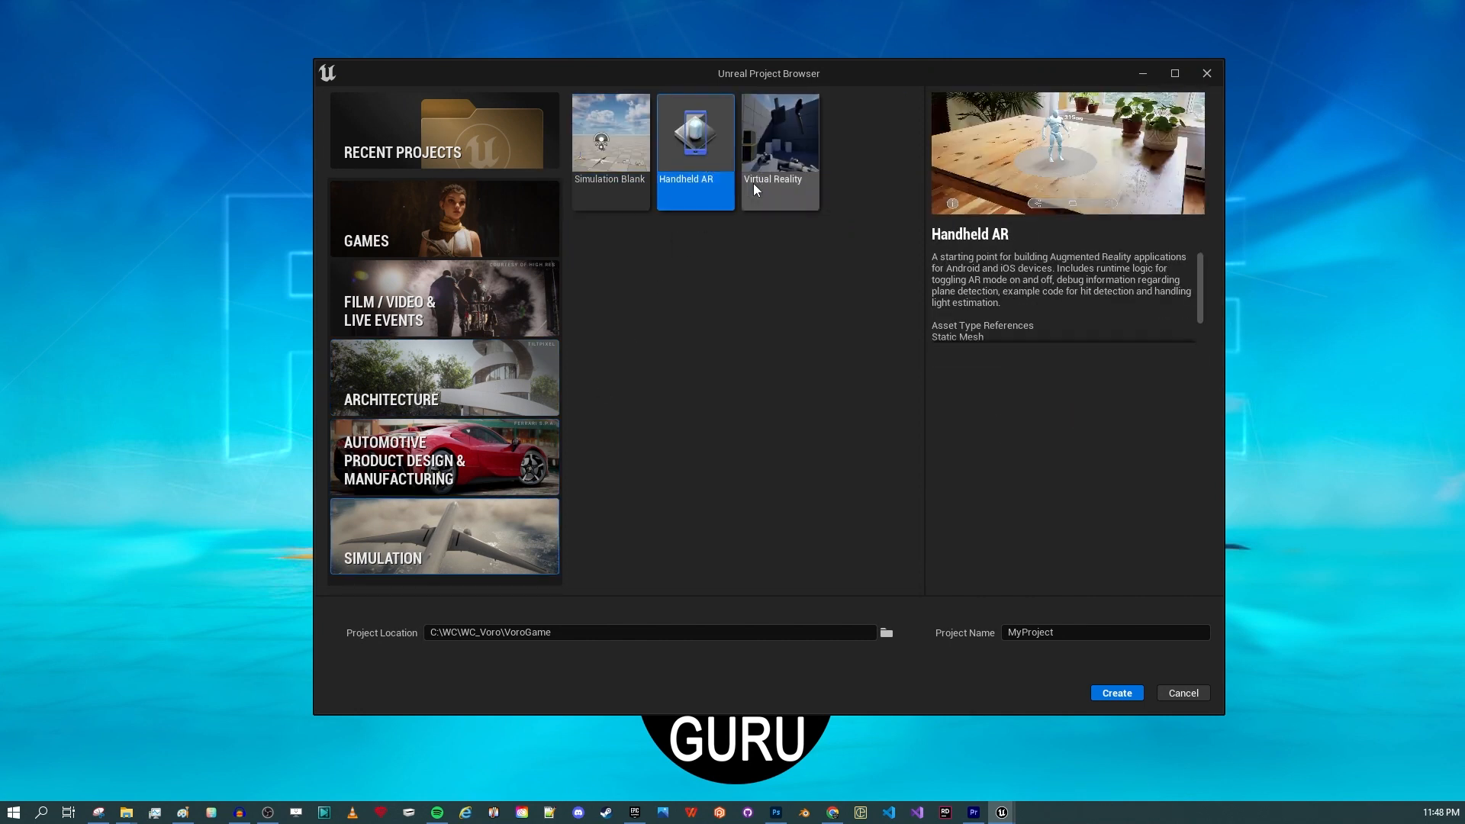
left_click(749, 187)
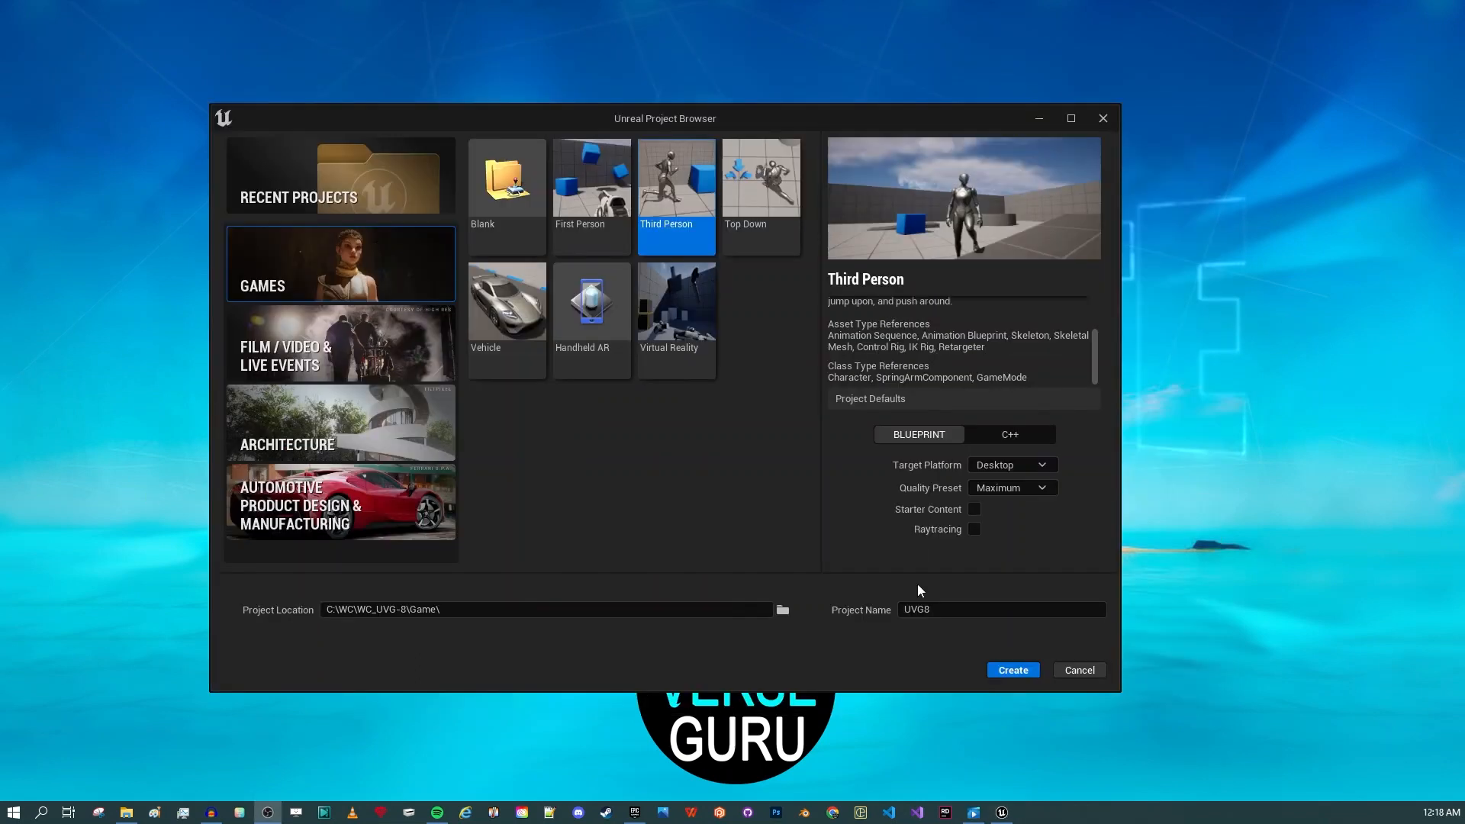
Create the Third Person Blueprint project UVG8 in C:\WC\WC_UVG-8\Game with Starter Content and Raytracing enabled
left_click(919, 435)
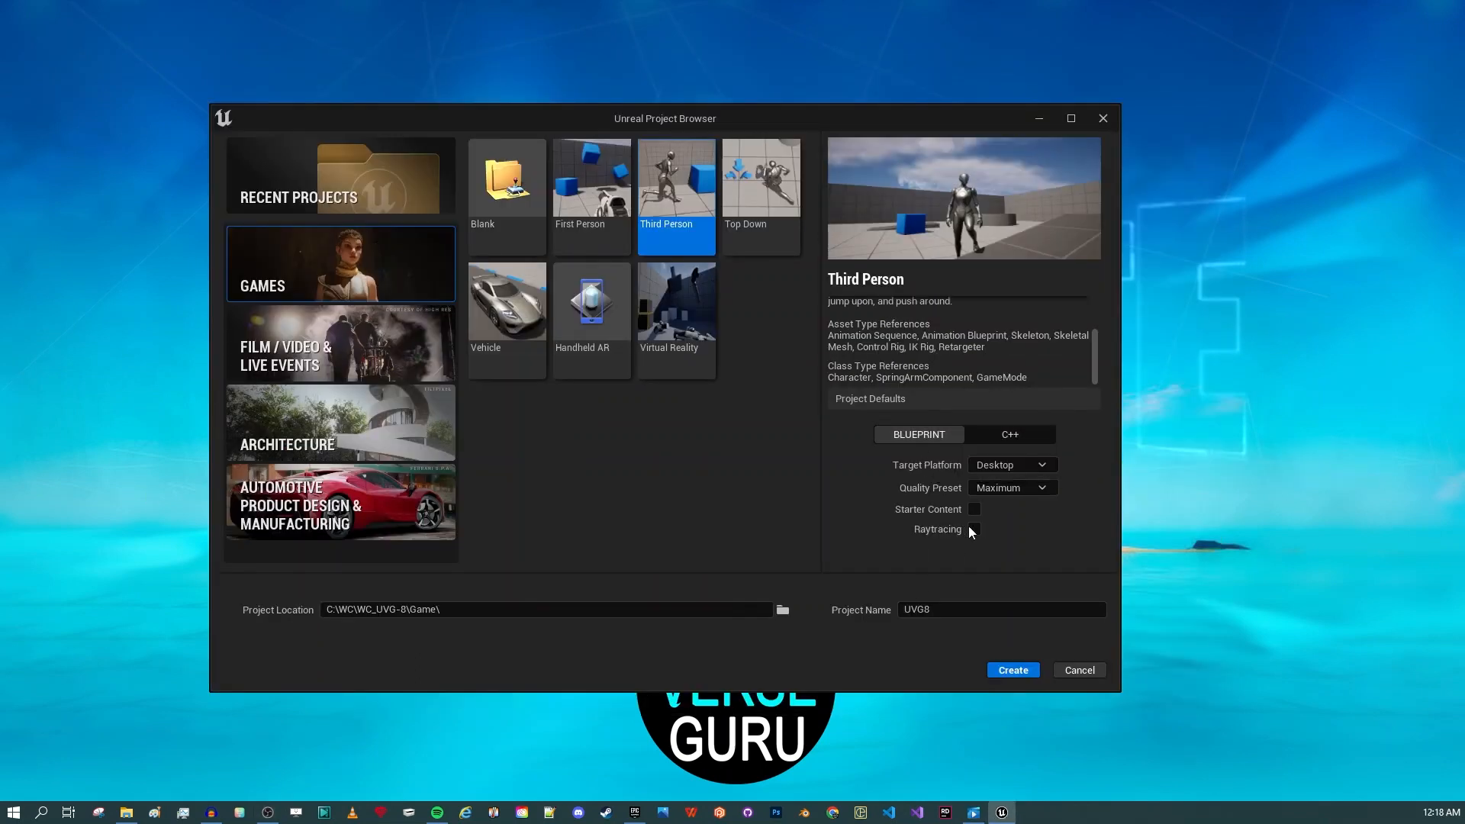
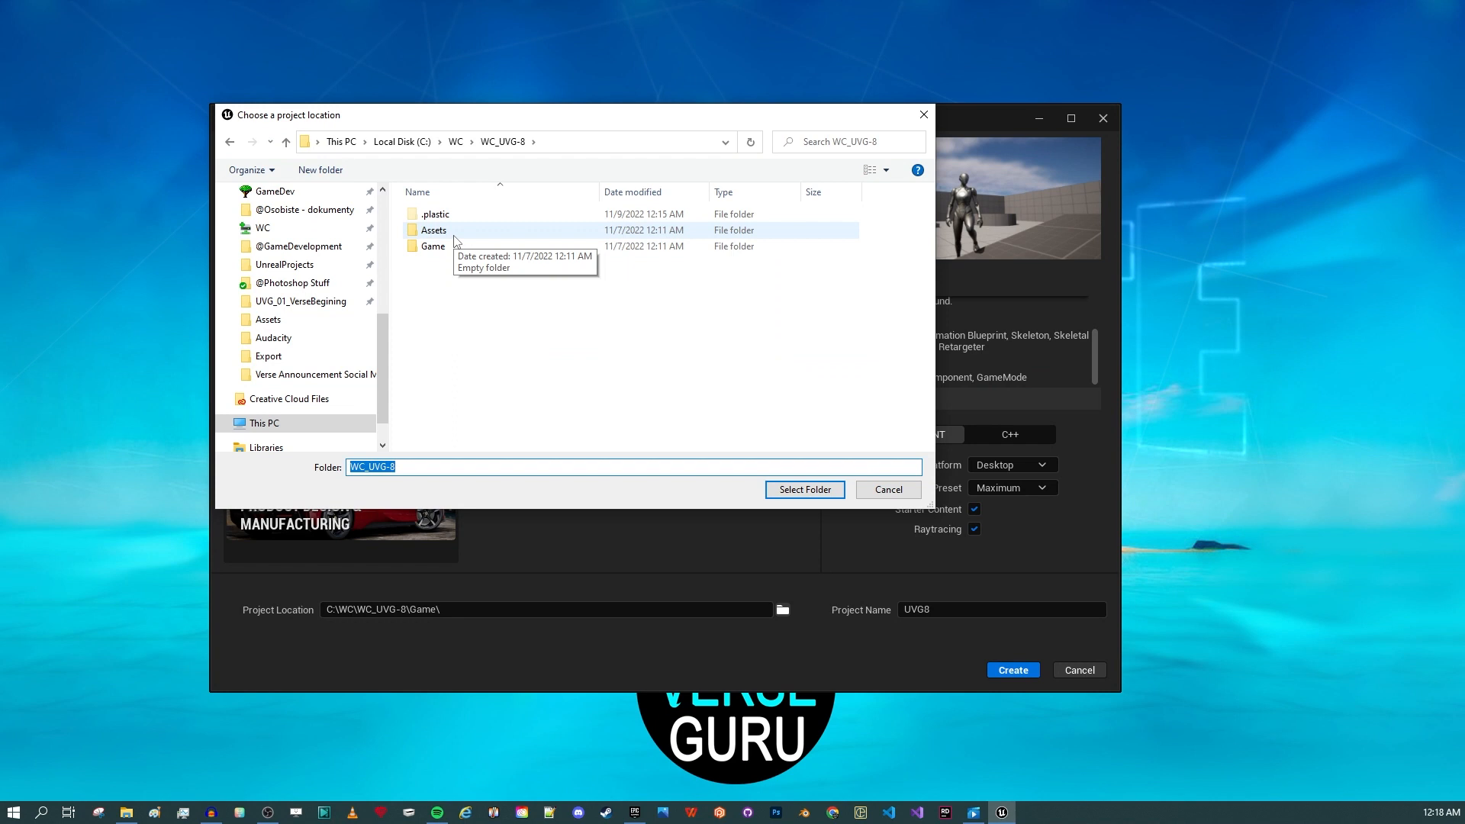
left_click(453, 235)
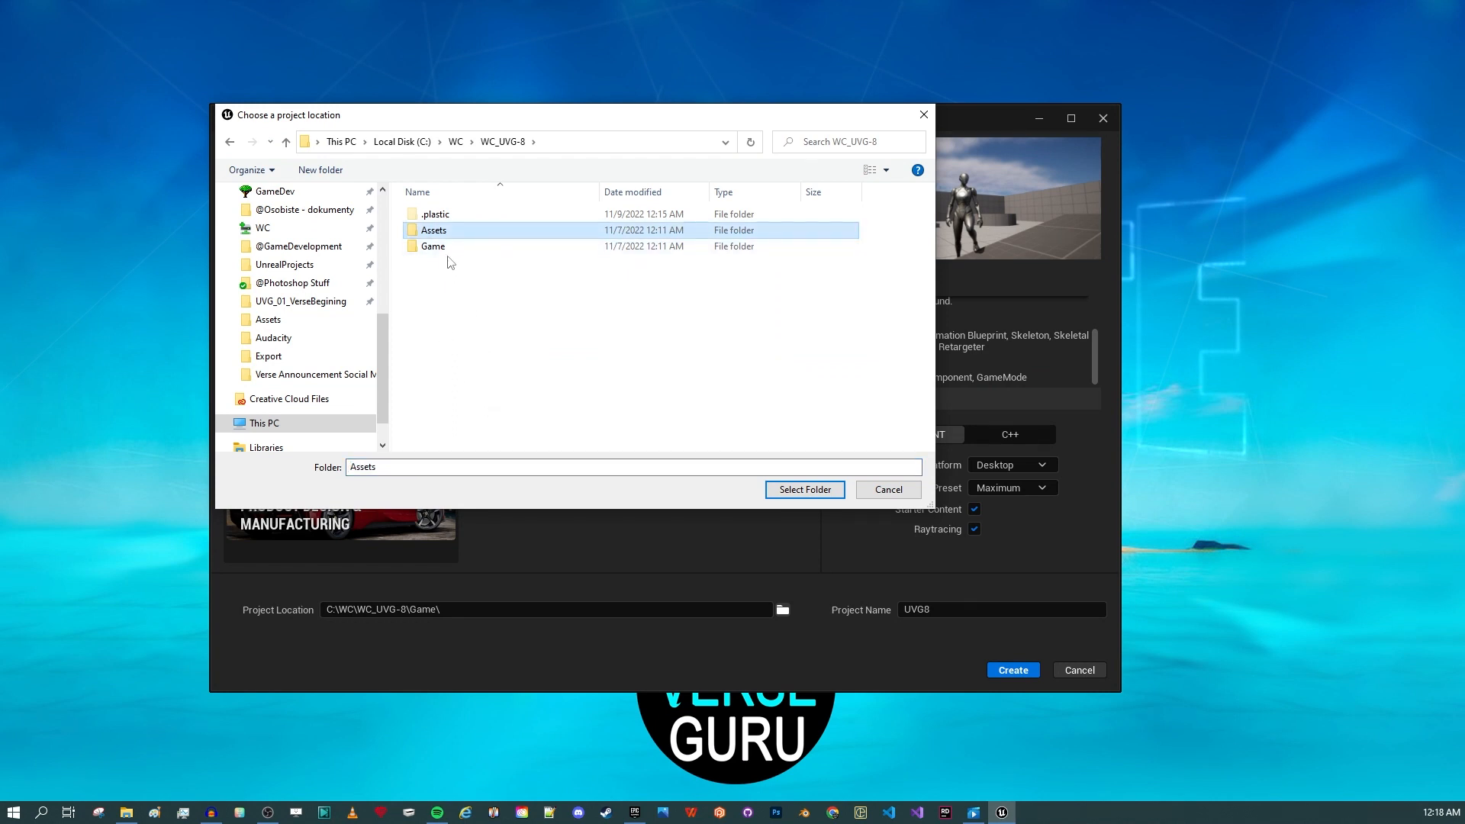
left_click(446, 248)
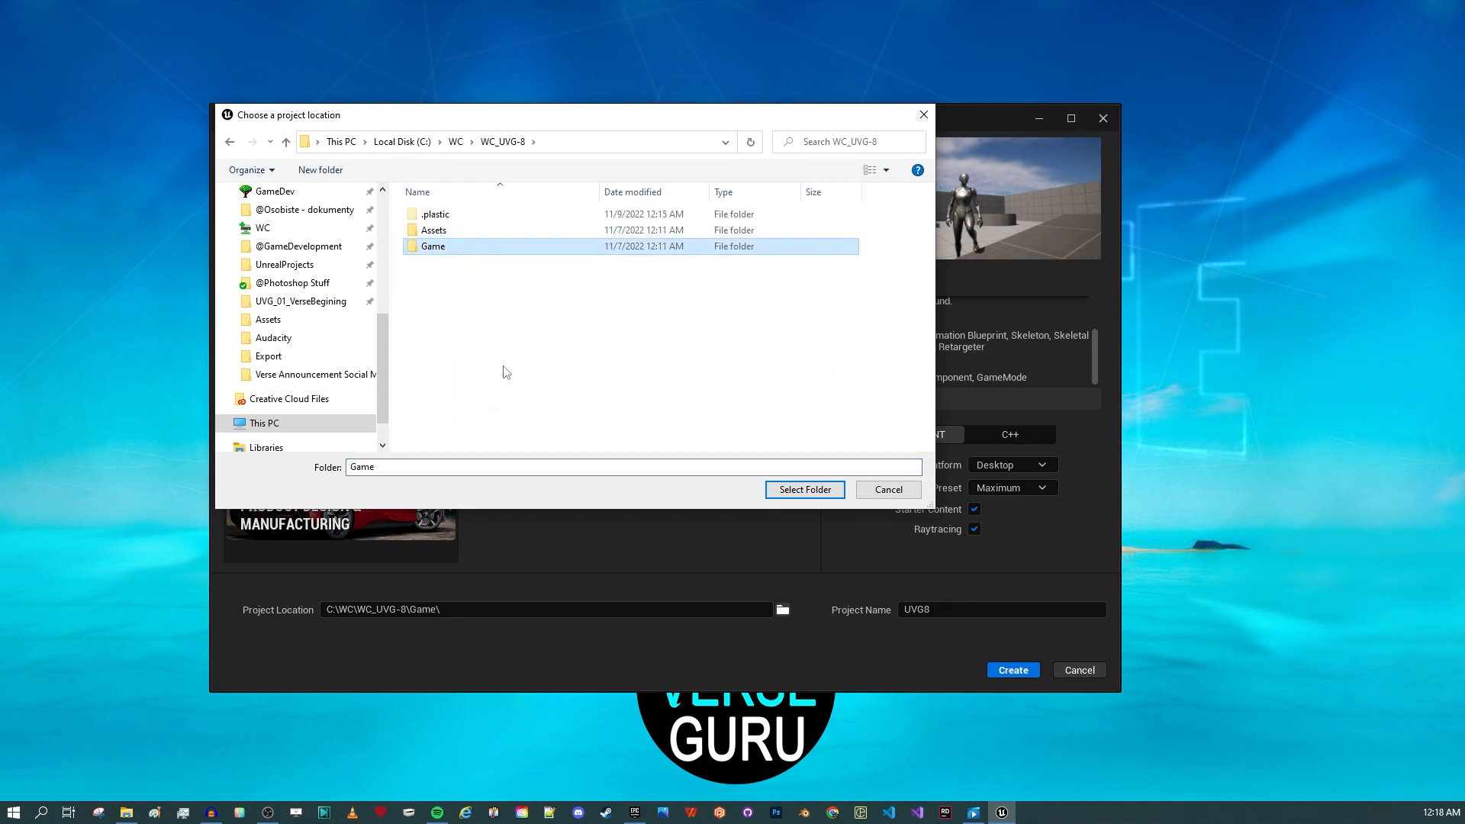
double_click(450, 252)
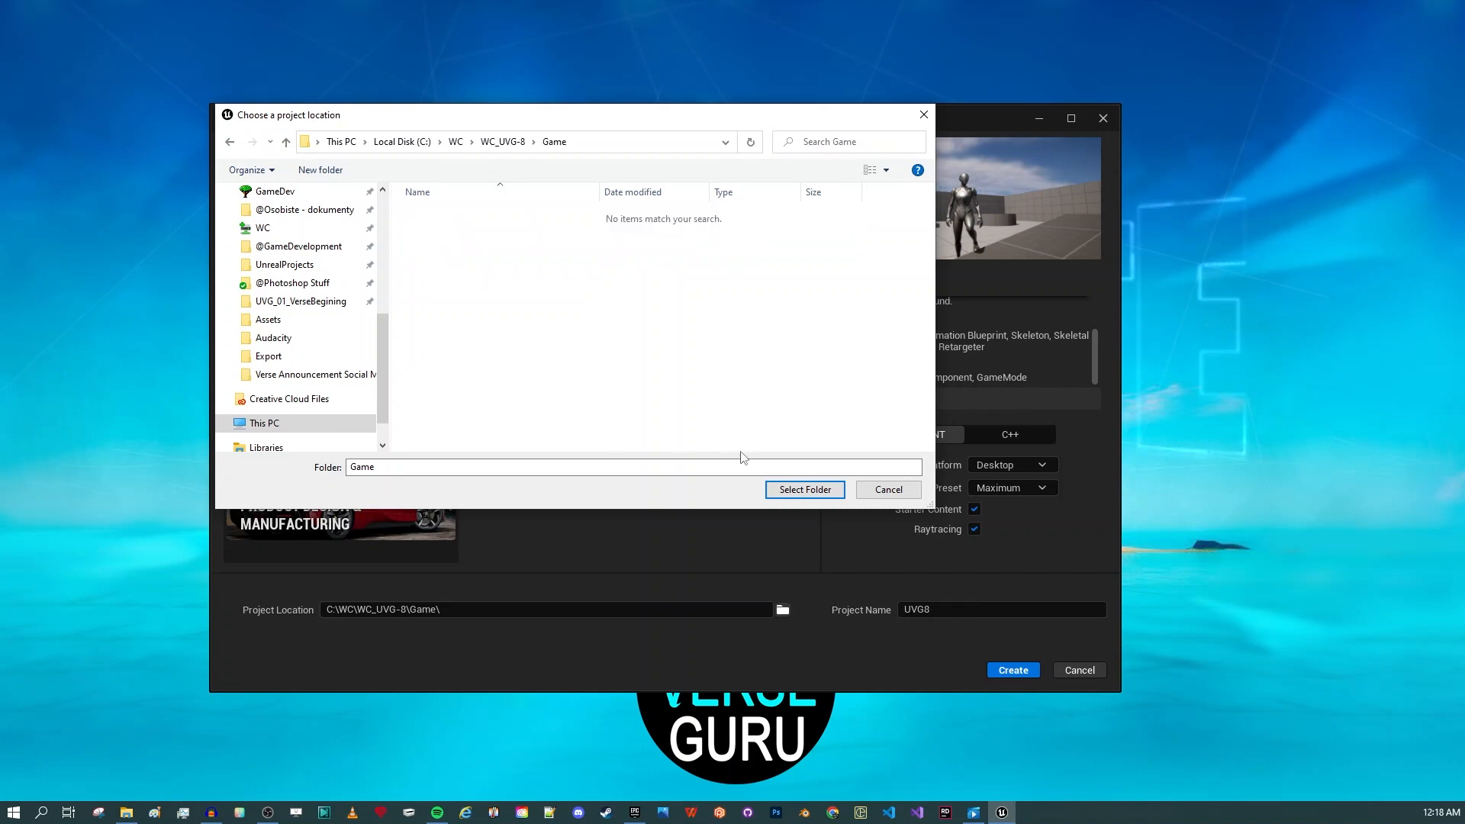
left_click(803, 489)
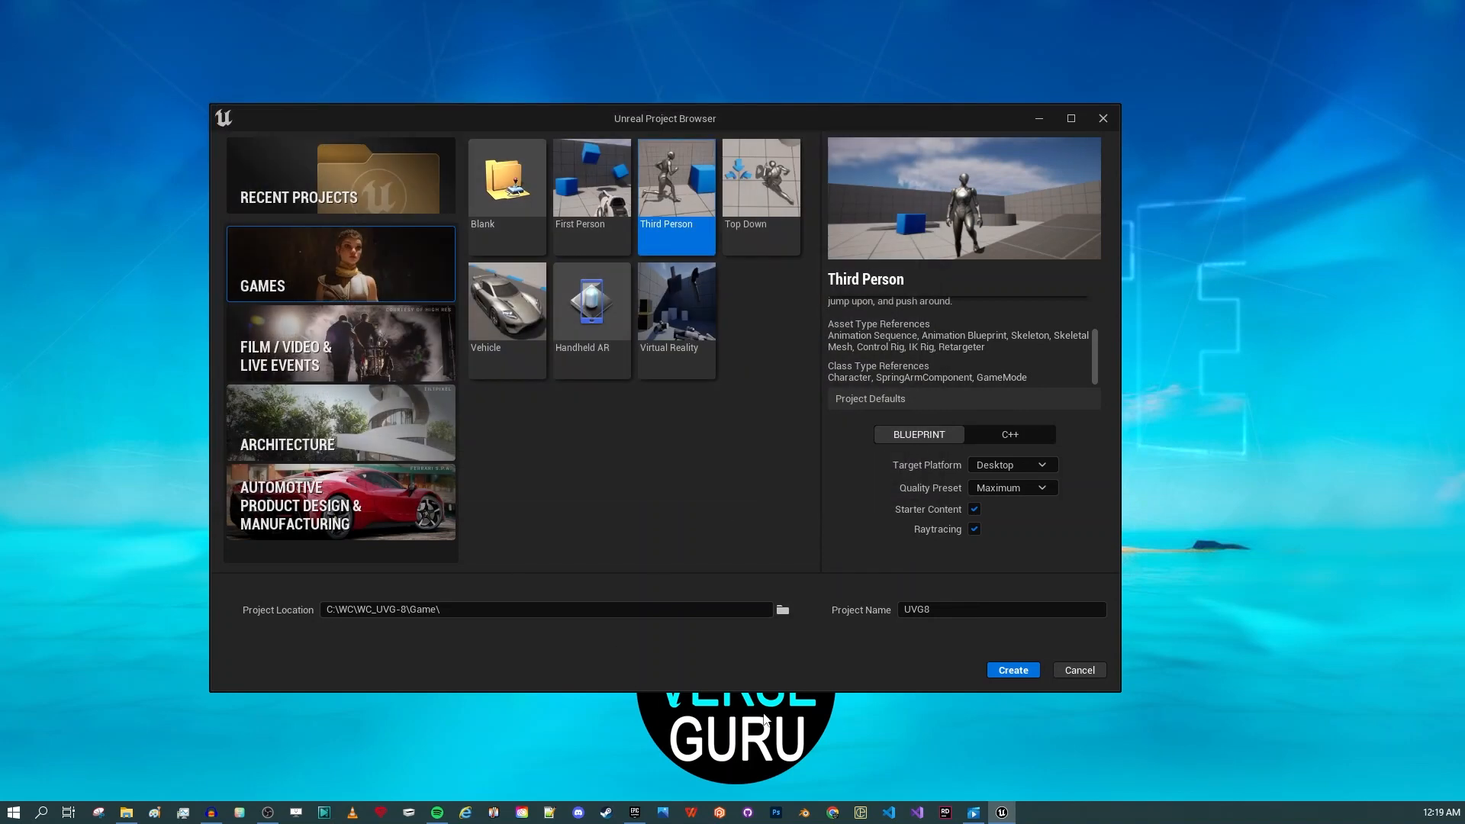
left_click(1026, 674)
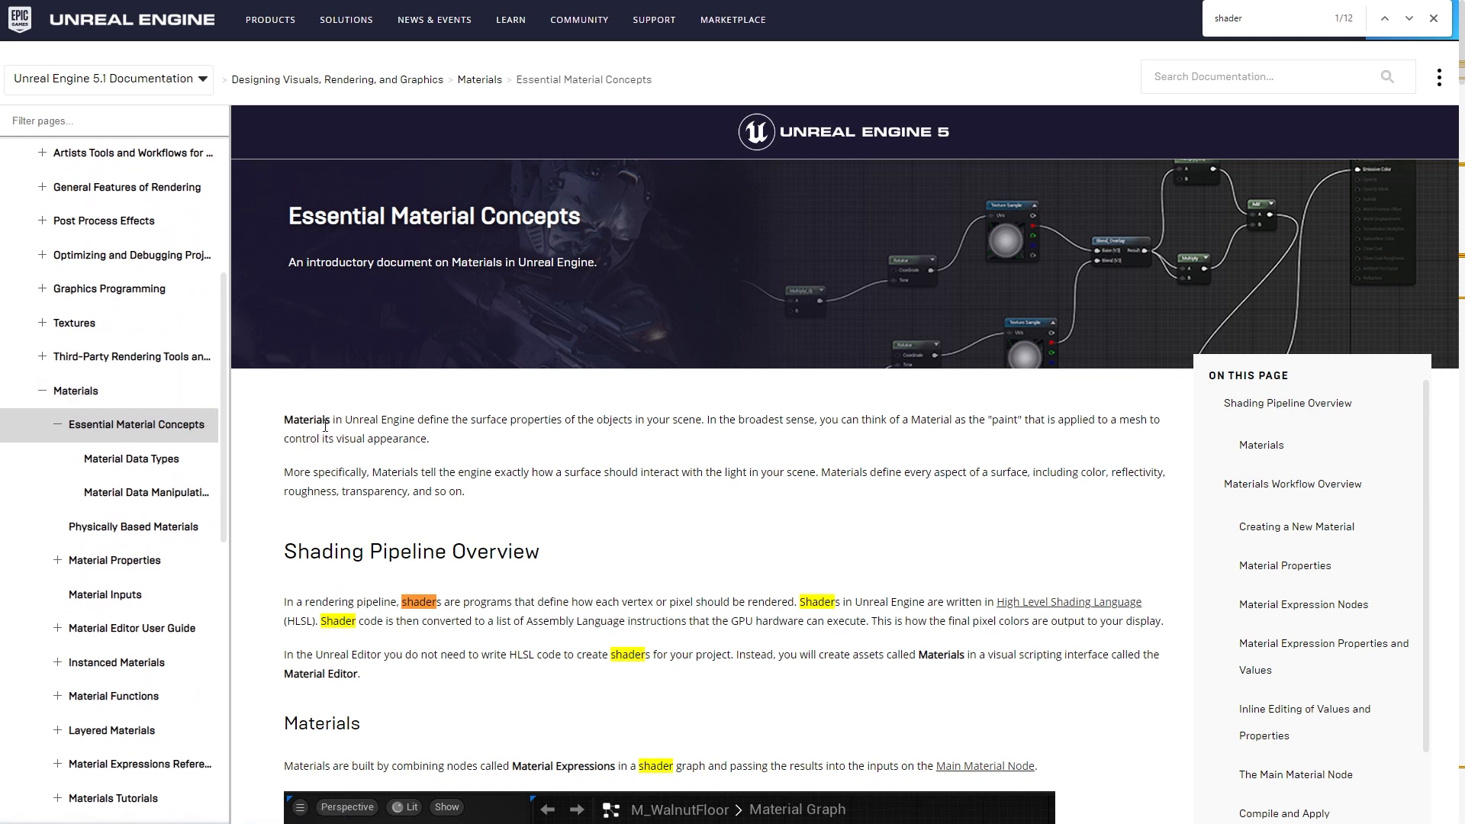
Read the Shading Pipeline Overview in the Essential Material Concepts documentation and close the page search for "shader"
scroll(305, 436, "down", 3)
left_click_drag(287, 372, 764, 454)
left_click(764, 456)
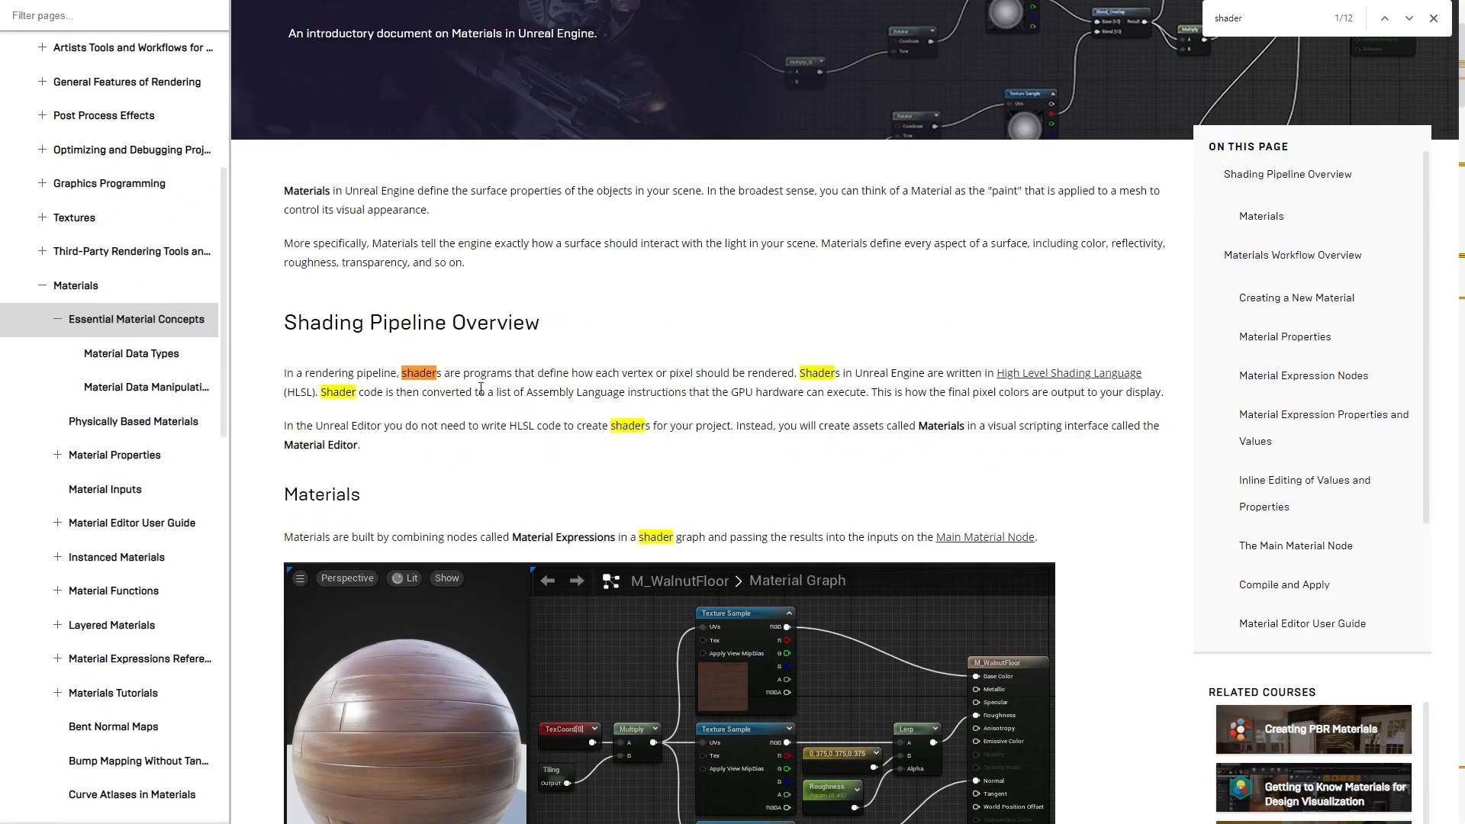
left_click(1433, 18)
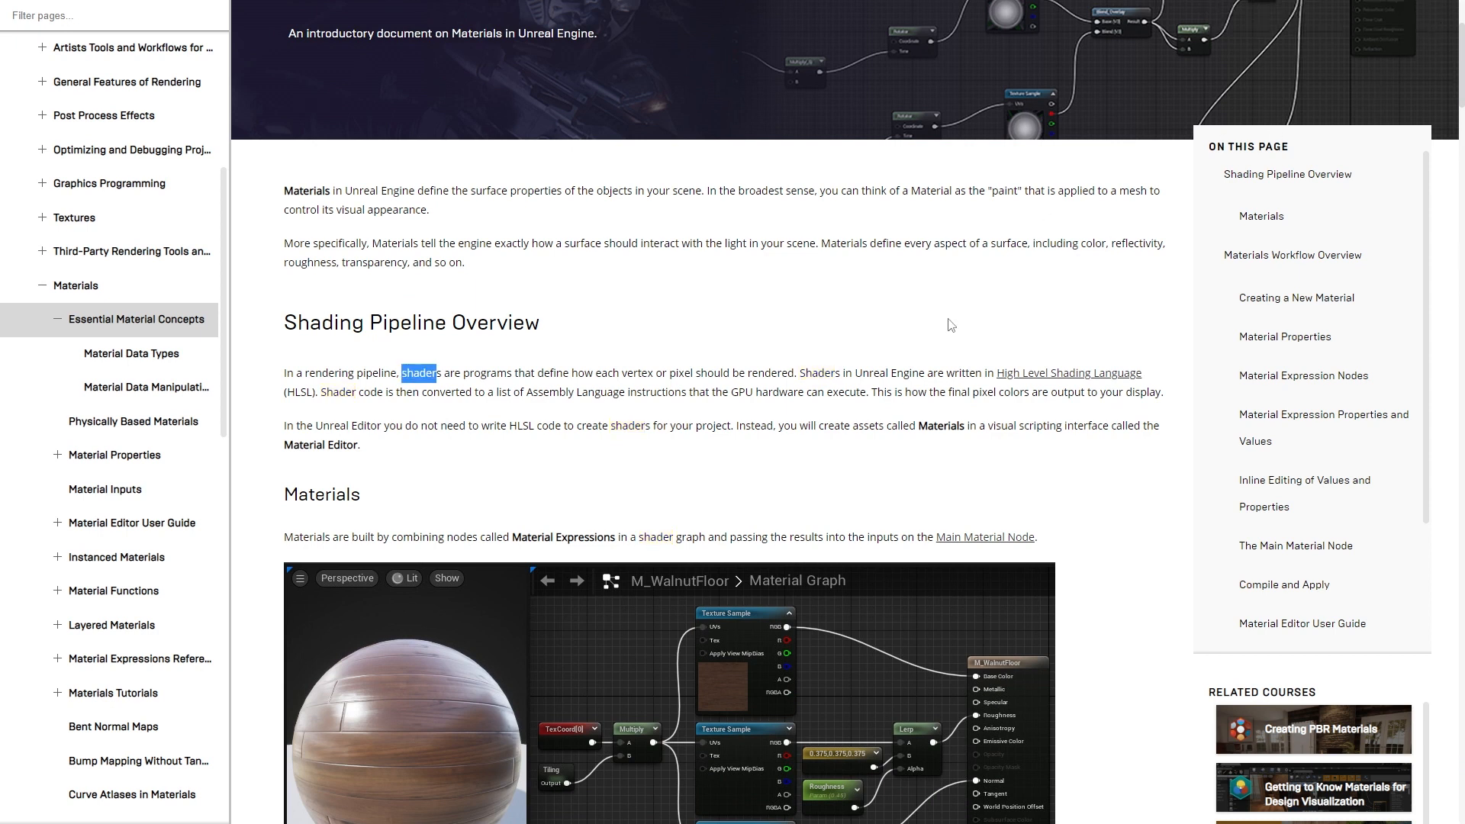
left_click(695, 484)
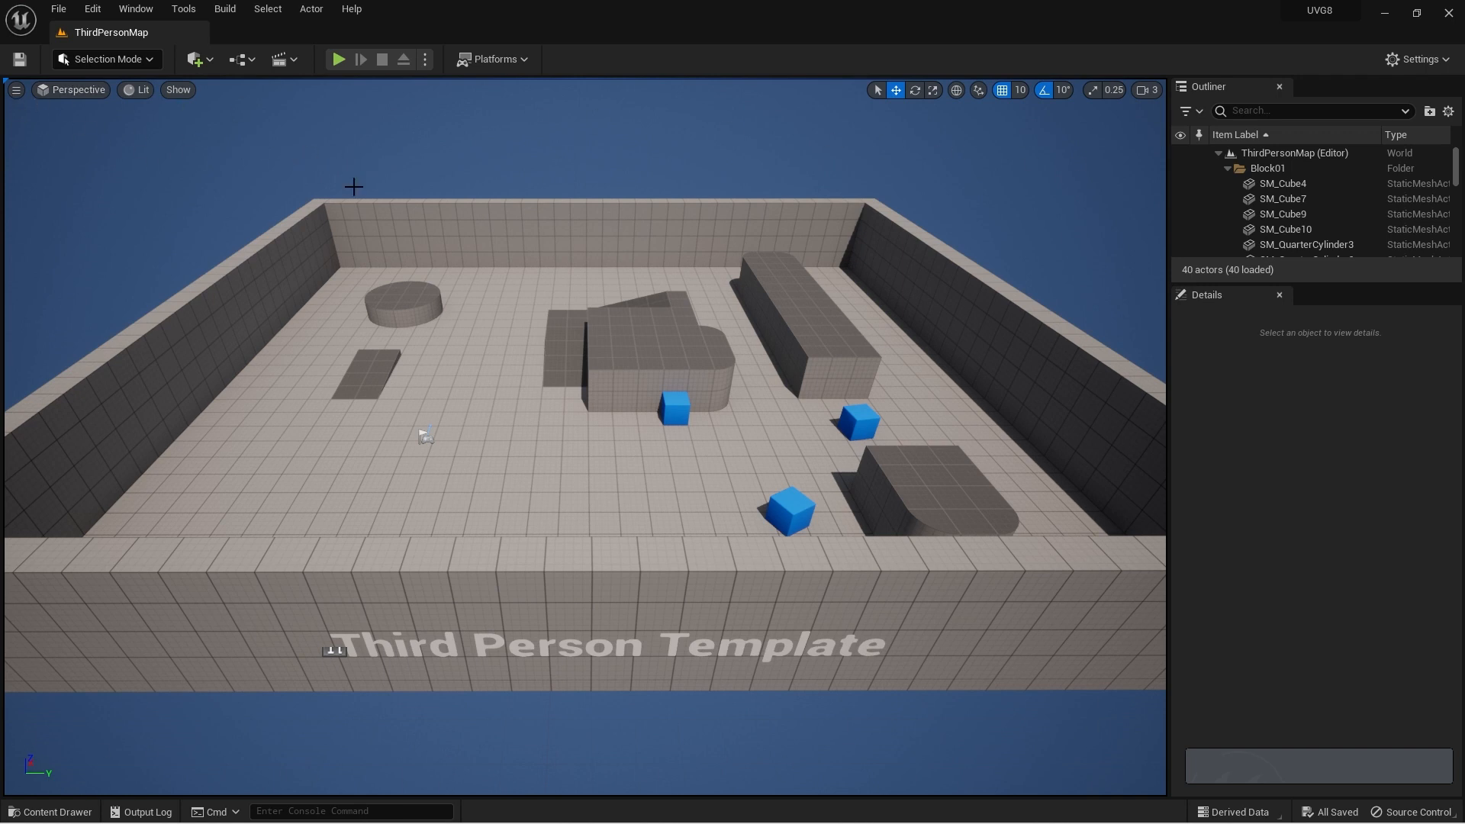
Toggle the Content Drawer several times and leave it open over the ThirdPersonMap viewport
left_click(71, 813)
left_click(71, 812)
left_click(71, 812)
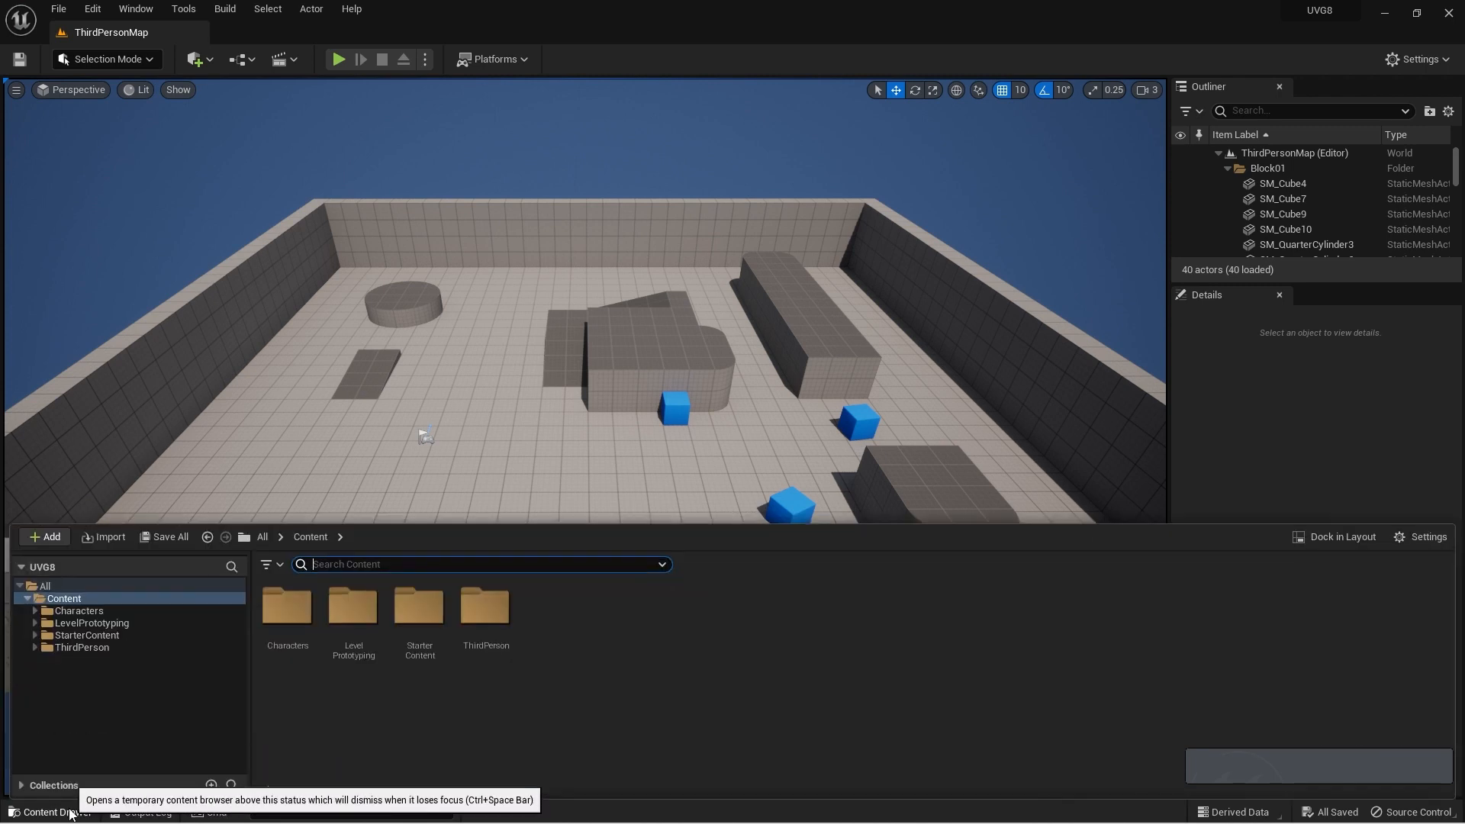
left_click(70, 812)
key("ctrl")
key("ctrl")
key("ctrl")
key("ctrl")
key("ctrl")
key("ctrl")
key("ctrl")
key("ctrl")
key("ctrl")
key("ctrl")
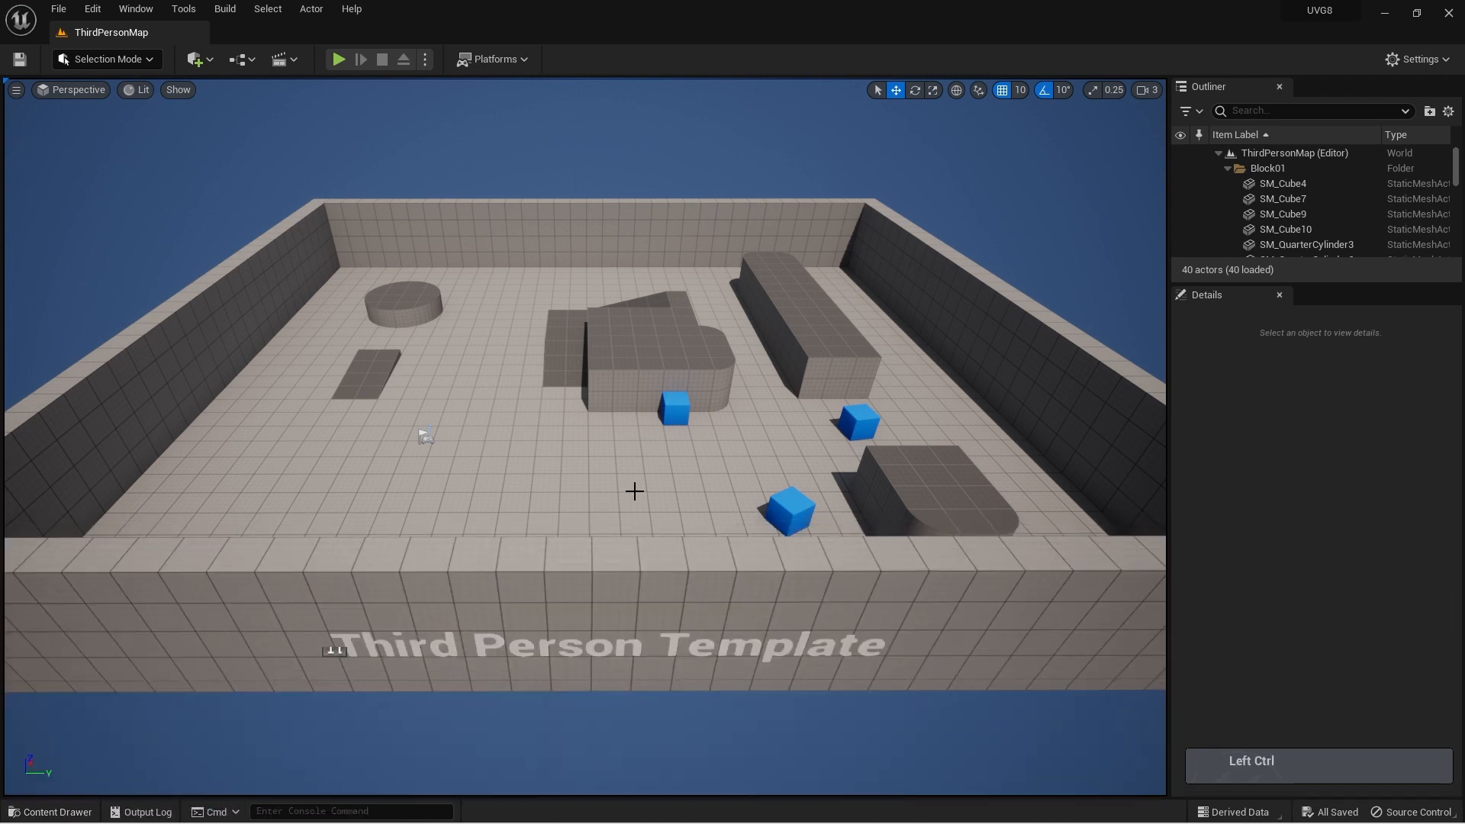
key("ctrl+space")
key("ctrl+space")
key("ctrl+space")
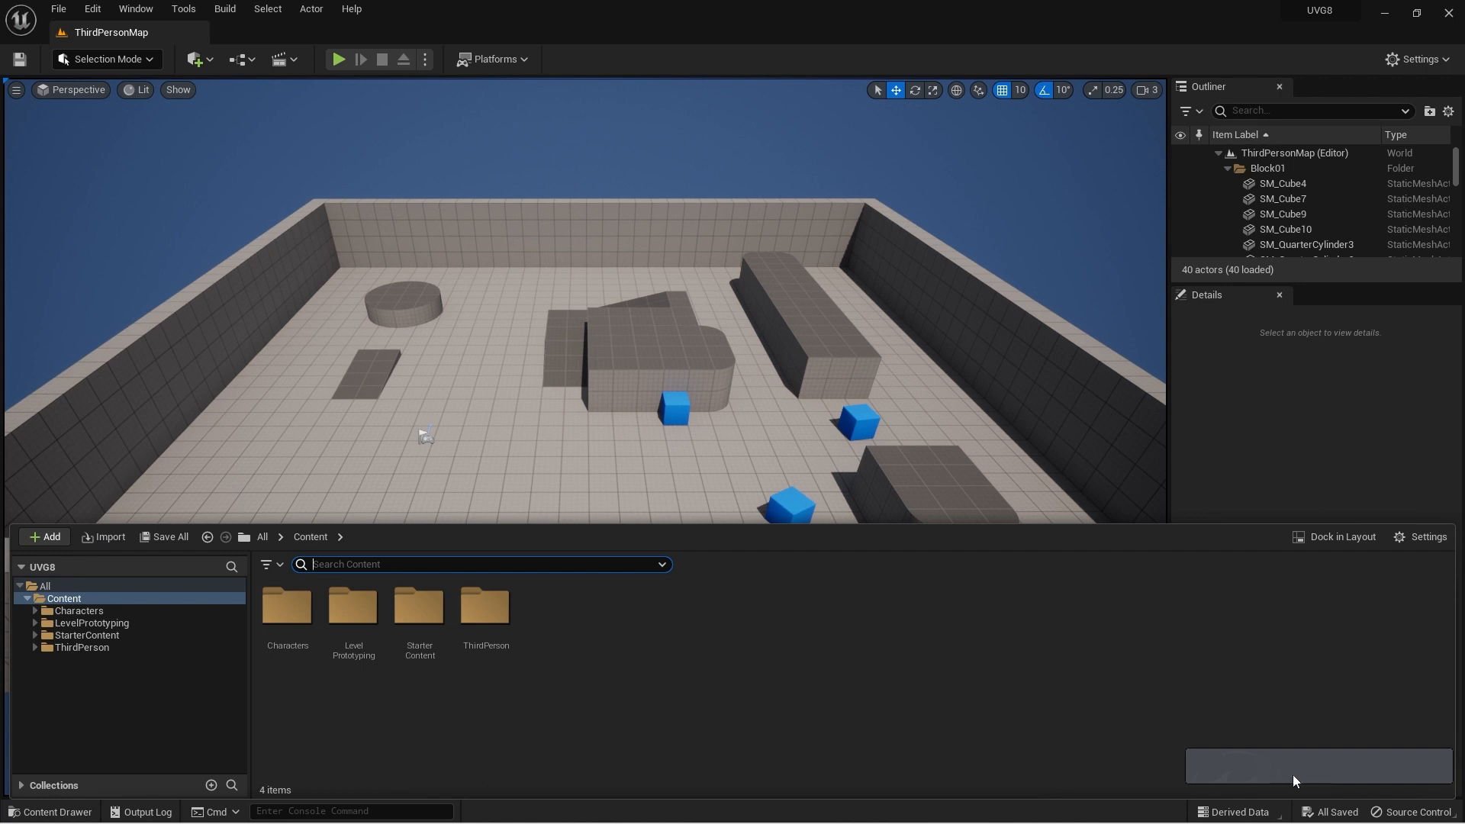
Browse the Characters, StarterContent, LevelPrototyping and ThirdPerson content folders and expand the ThirdPerson folder in the content tree
left_click(78, 611)
left_click(108, 634)
left_click(92, 623)
left_click(82, 647)
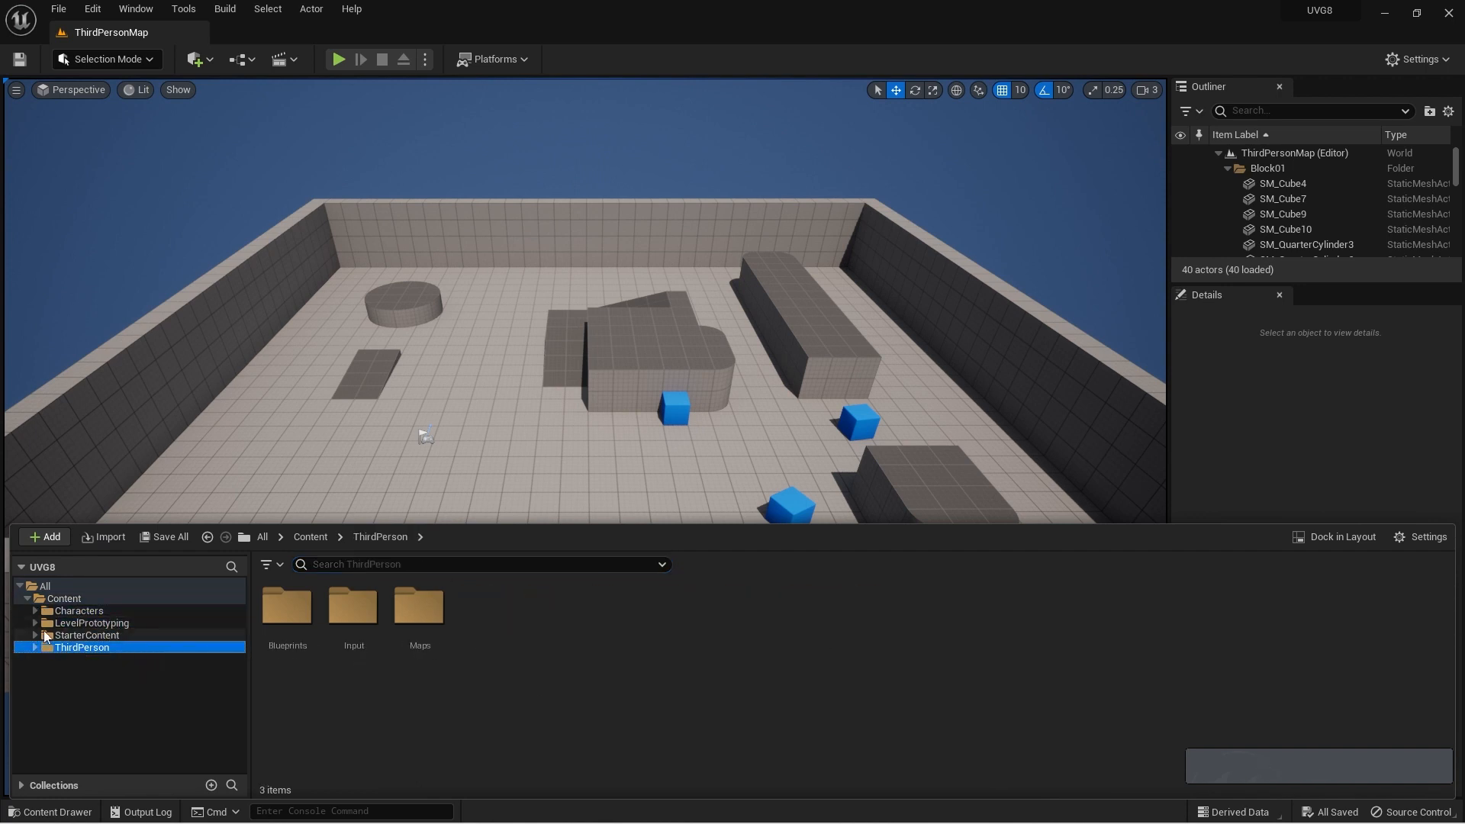
left_click(59, 599)
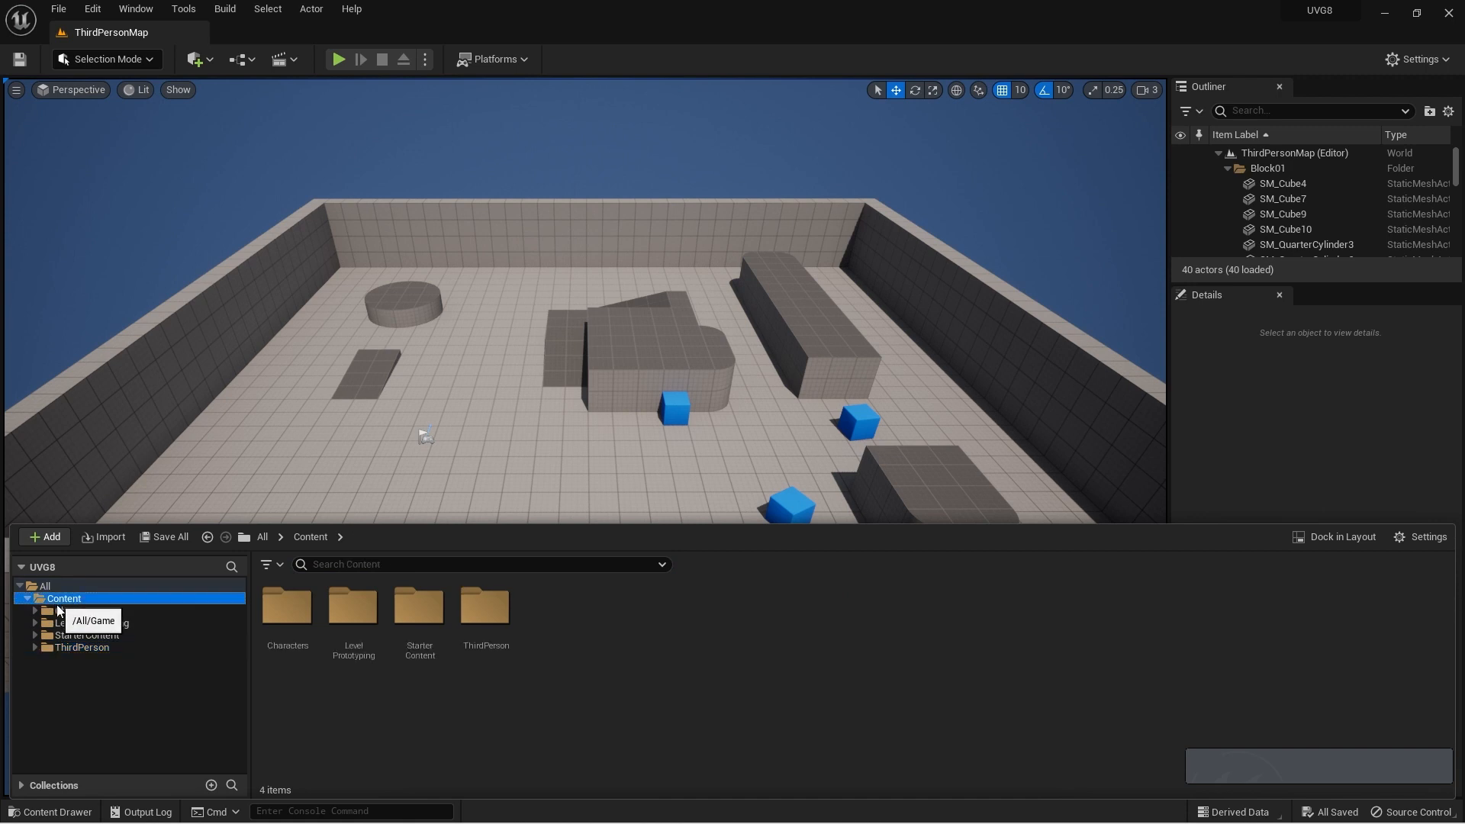
left_click(77, 647)
left_click(36, 647)
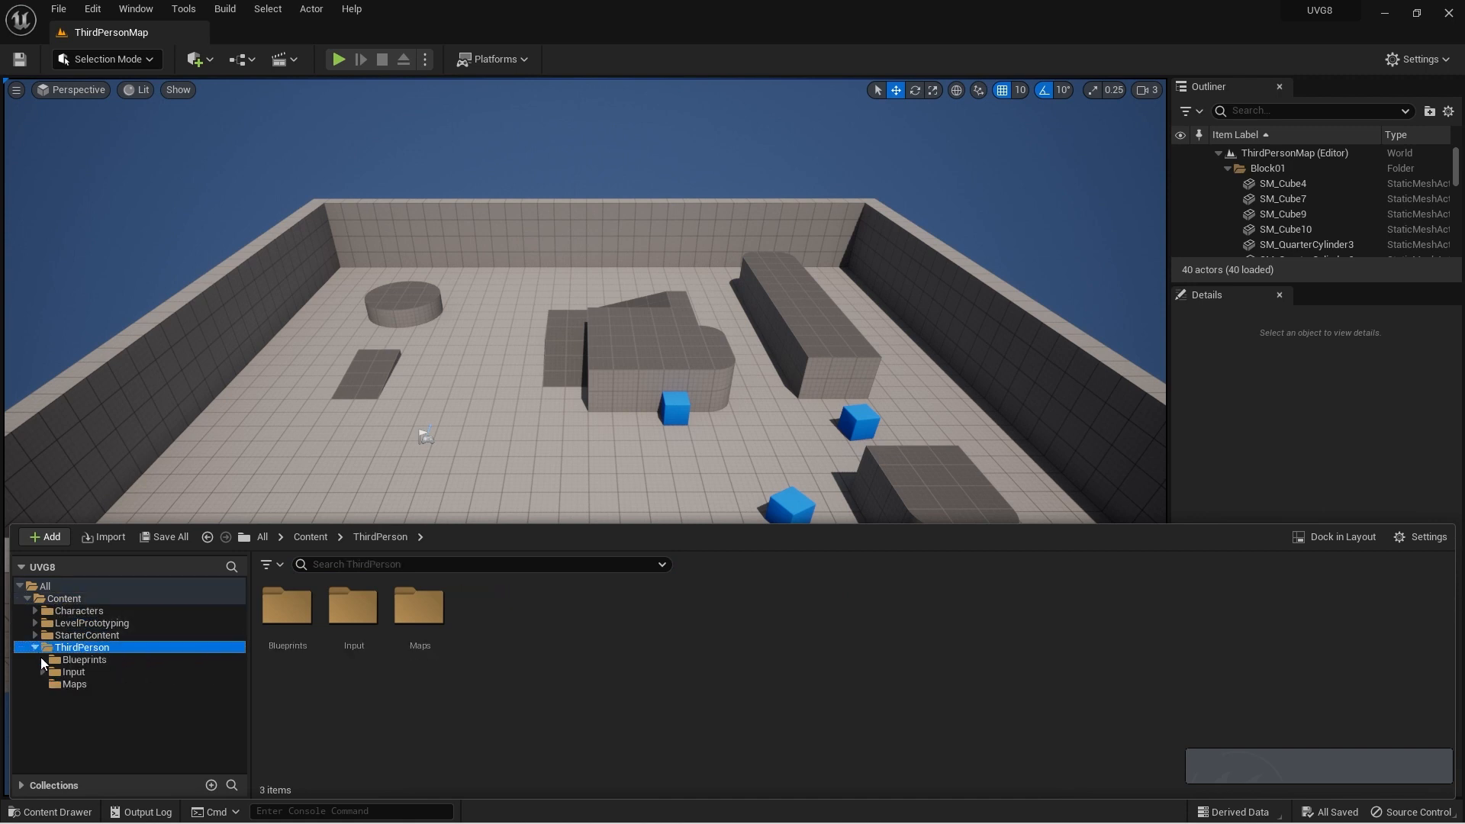
Open the ThirdPersonMap level from the ThirdPerson Maps folder and bring the Details panel to the front
left_click(74, 684)
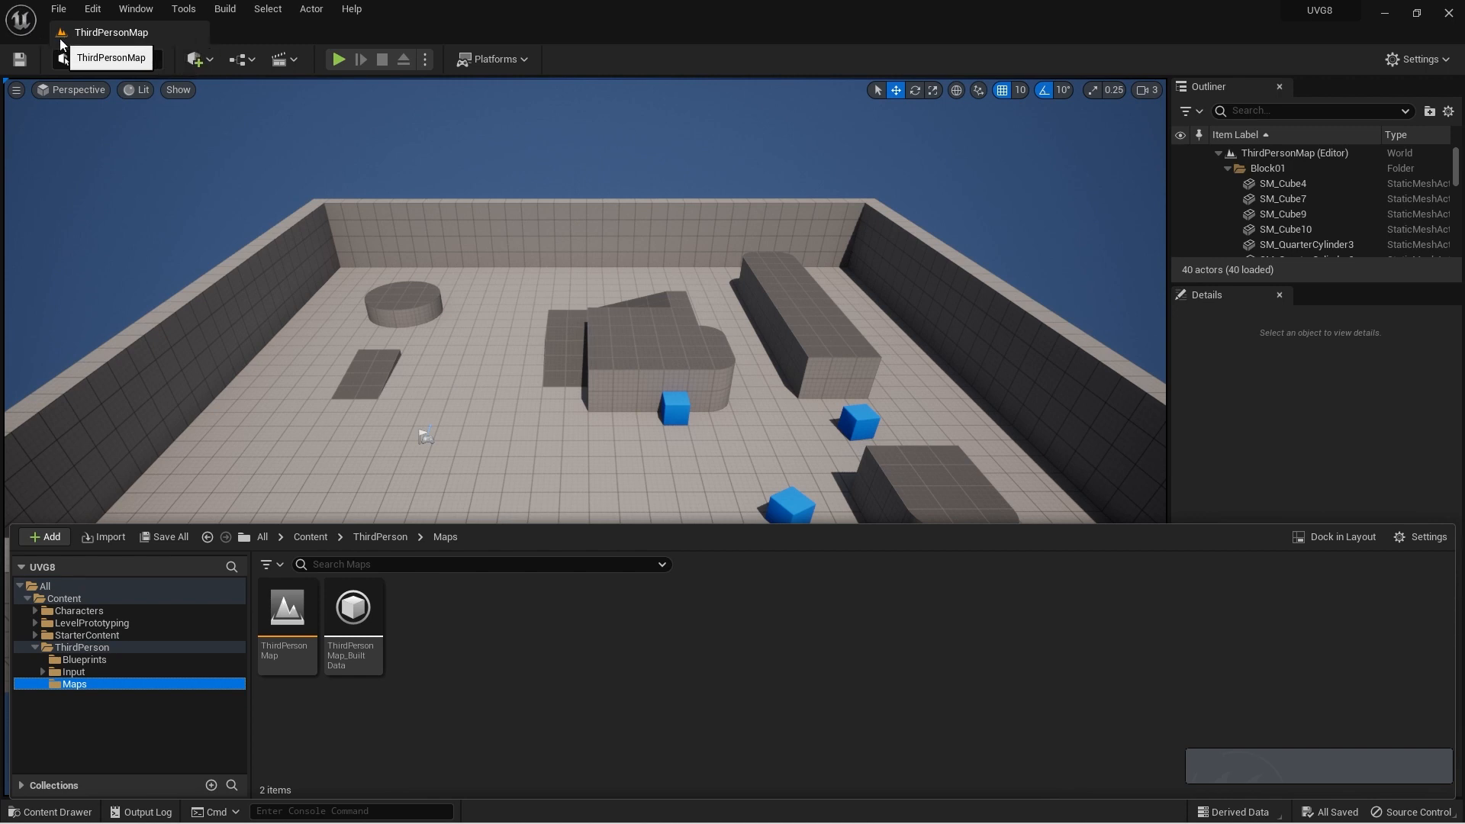
double_click(299, 658)
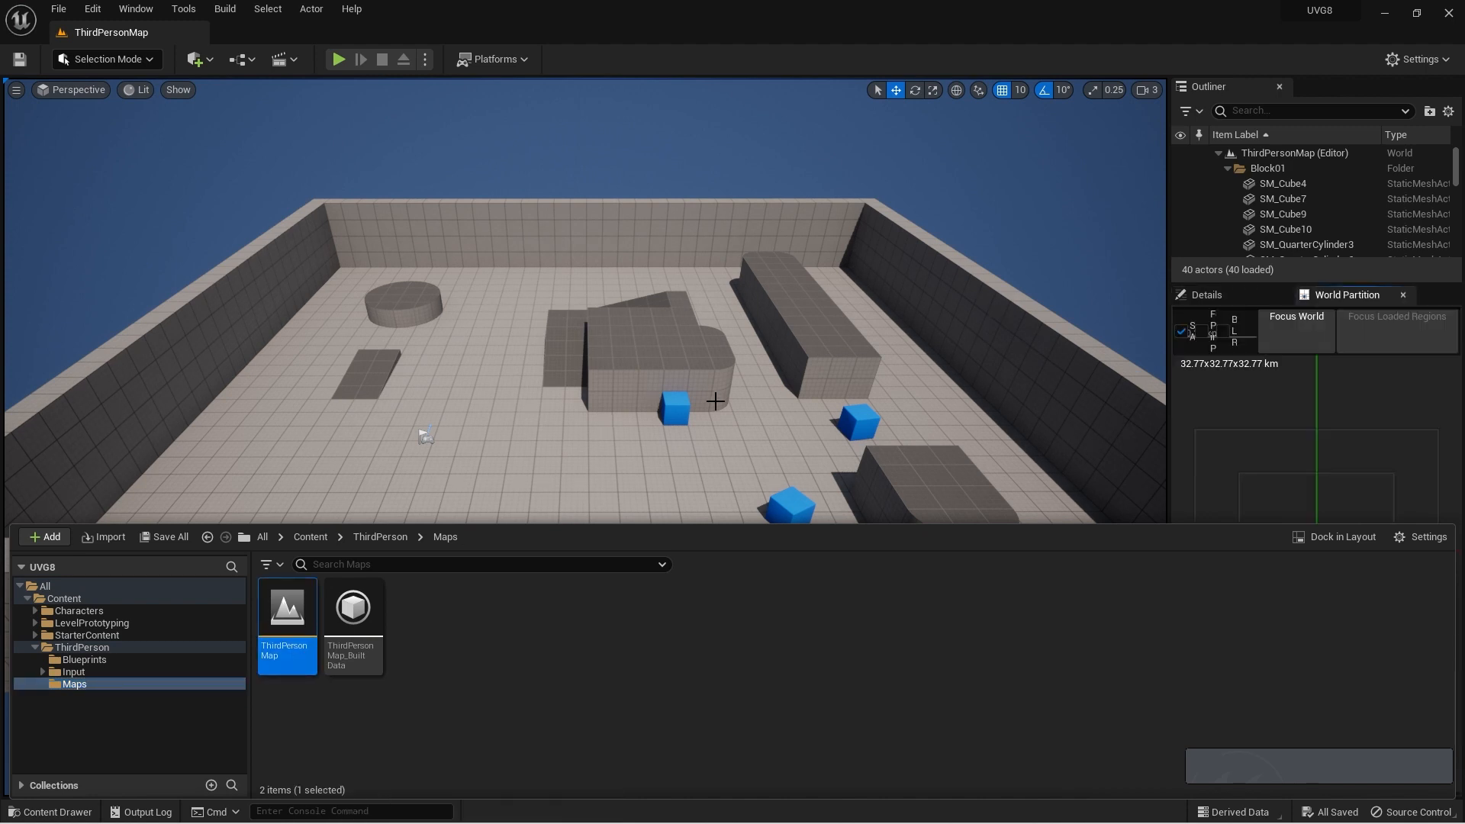
left_click(1215, 301)
Fly the viewport camera forward, backward and sideways over the walled arena to survey the whole level
key("s")
key("s")
mouse_move(715, 405)
right_mouse_down()
mouse_move(715, 474)
mouse_move(839, 393)
mouse_move(698, 381)
mouse_move(715, 408)
right_mouse_up()
key("a")
key("d")
key("w")
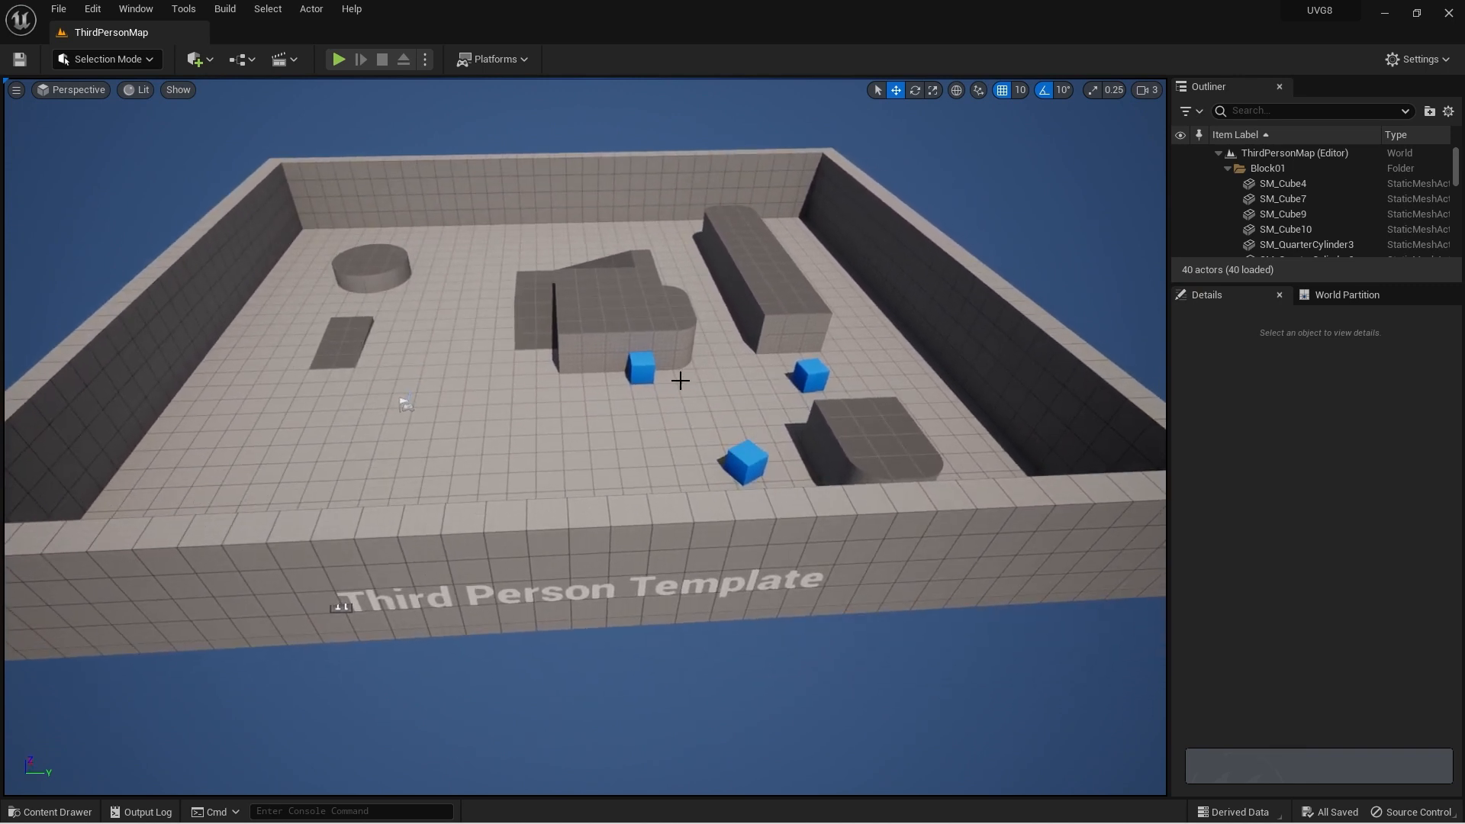
scroll(680, 380, "up", 2)
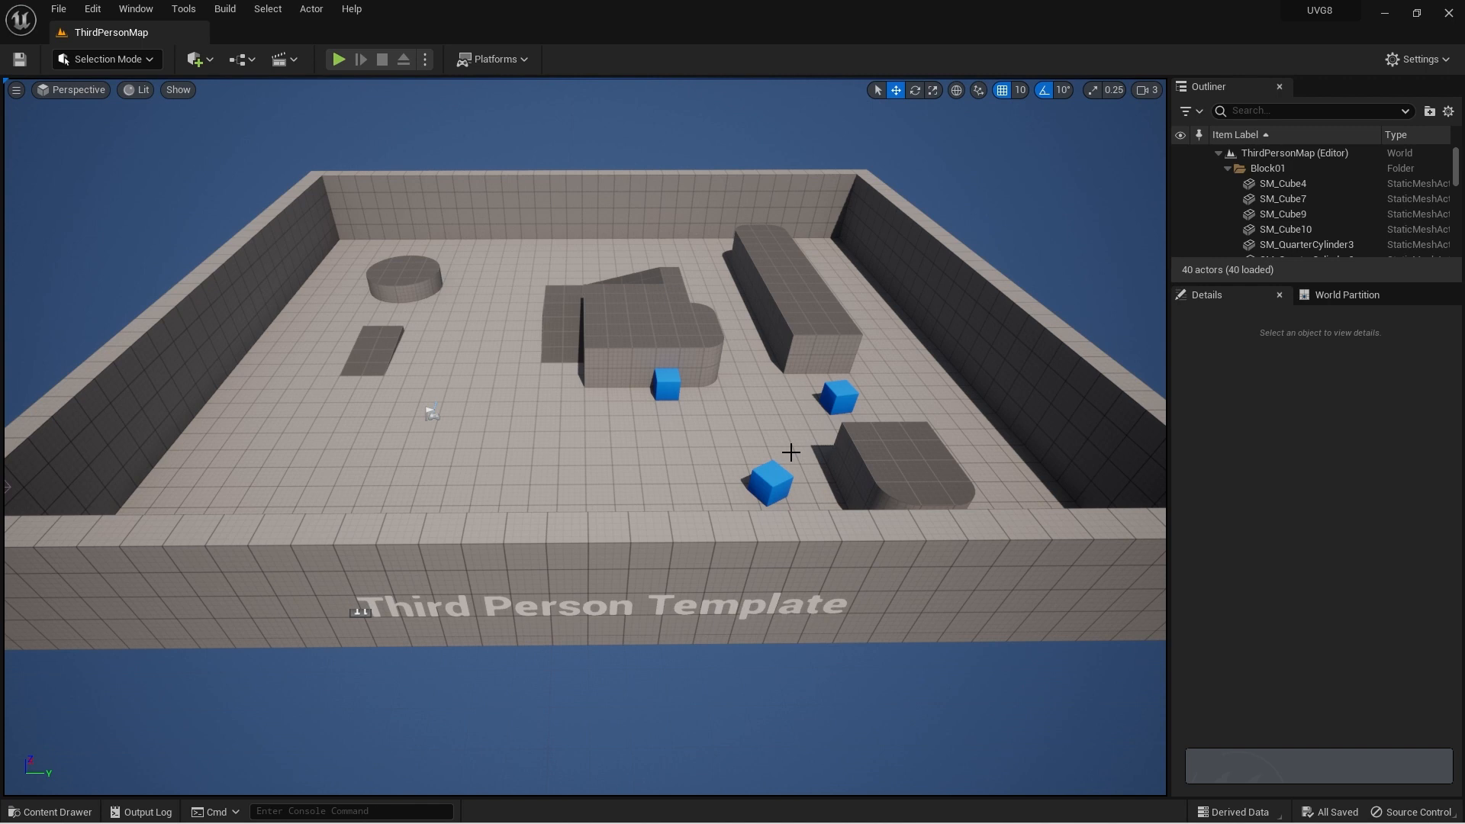
right_click_drag(740, 592, 753, 432)
key("a")
key("w")
key("w")
key("w")
key("d")
key("s")
key("a")
key("w")
key("d")
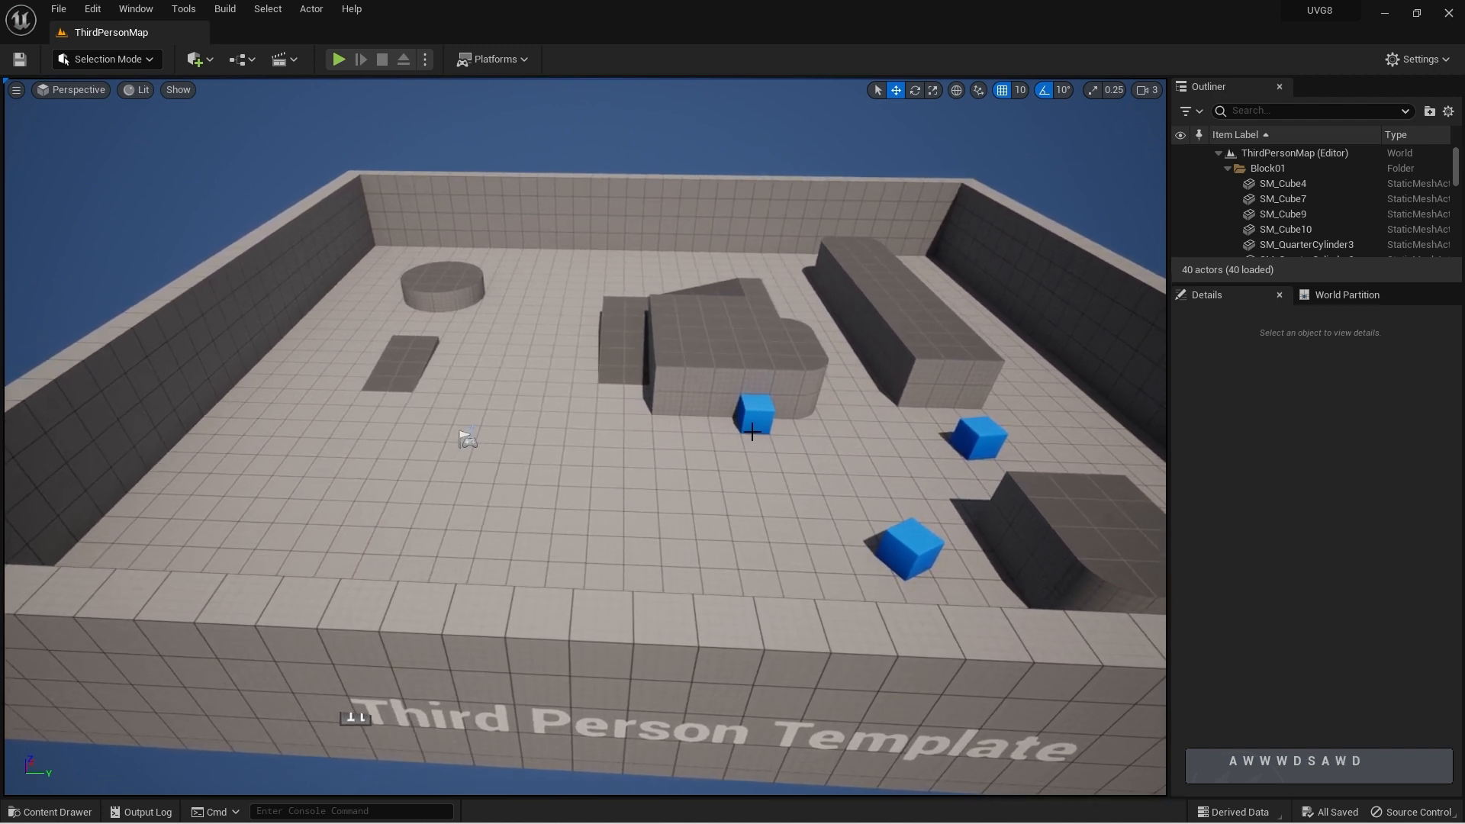
Shift and turn the viewport camera to view the arena's front wall with the Third Person Template text centred
key("Up")
key("Left")
key("Down")
key("Right")
key("Up")
key("Left")
key("Right")
right_click_drag(753, 432, 614, 450)
key("a")
key("d")
key("a")
key("w")
key("w")
key("a")
key("d")
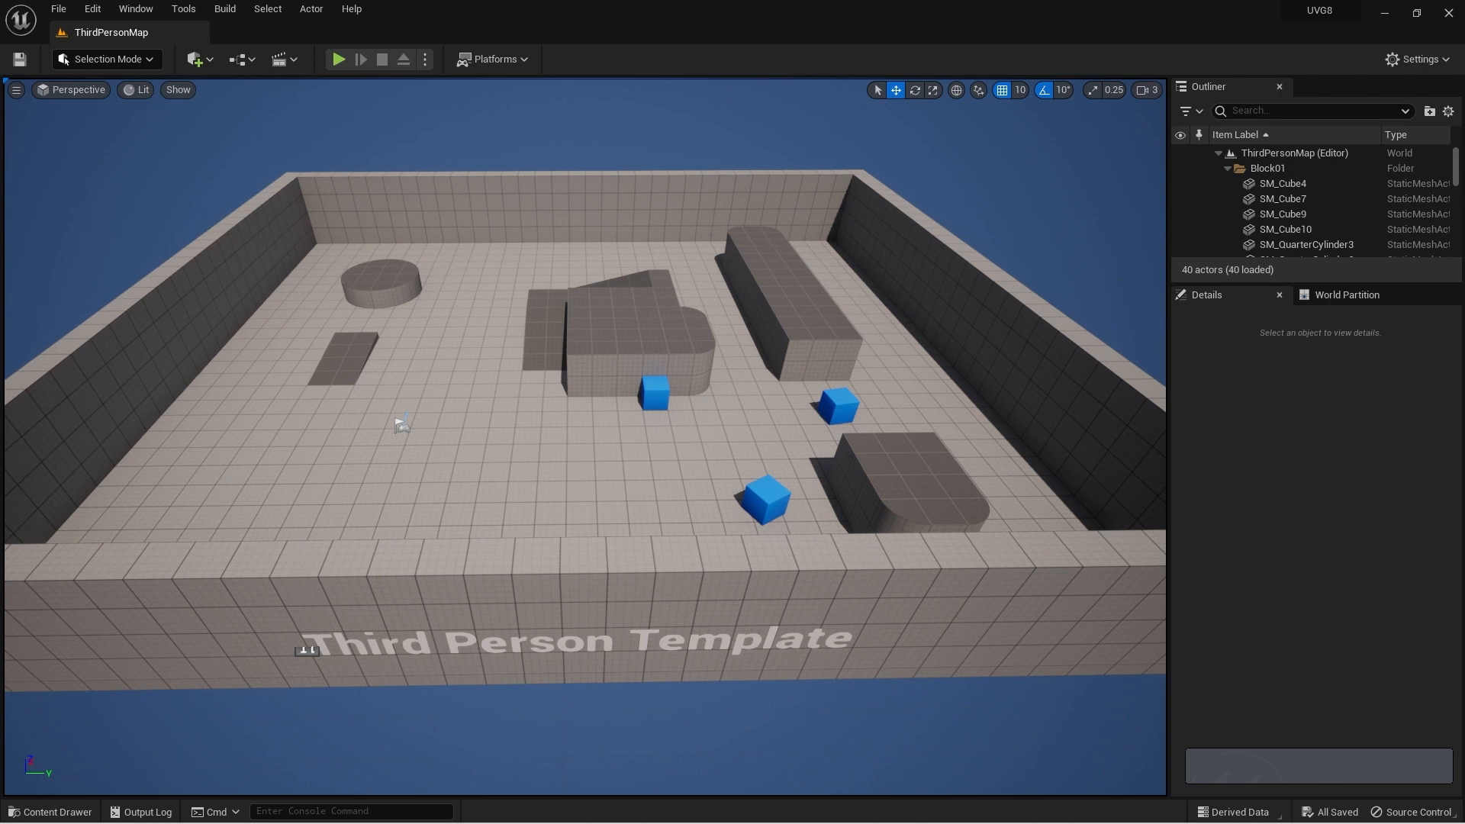
Raise and lower the camera over the arena, fly in close to the central block and pull back out
key("q")
key("e")
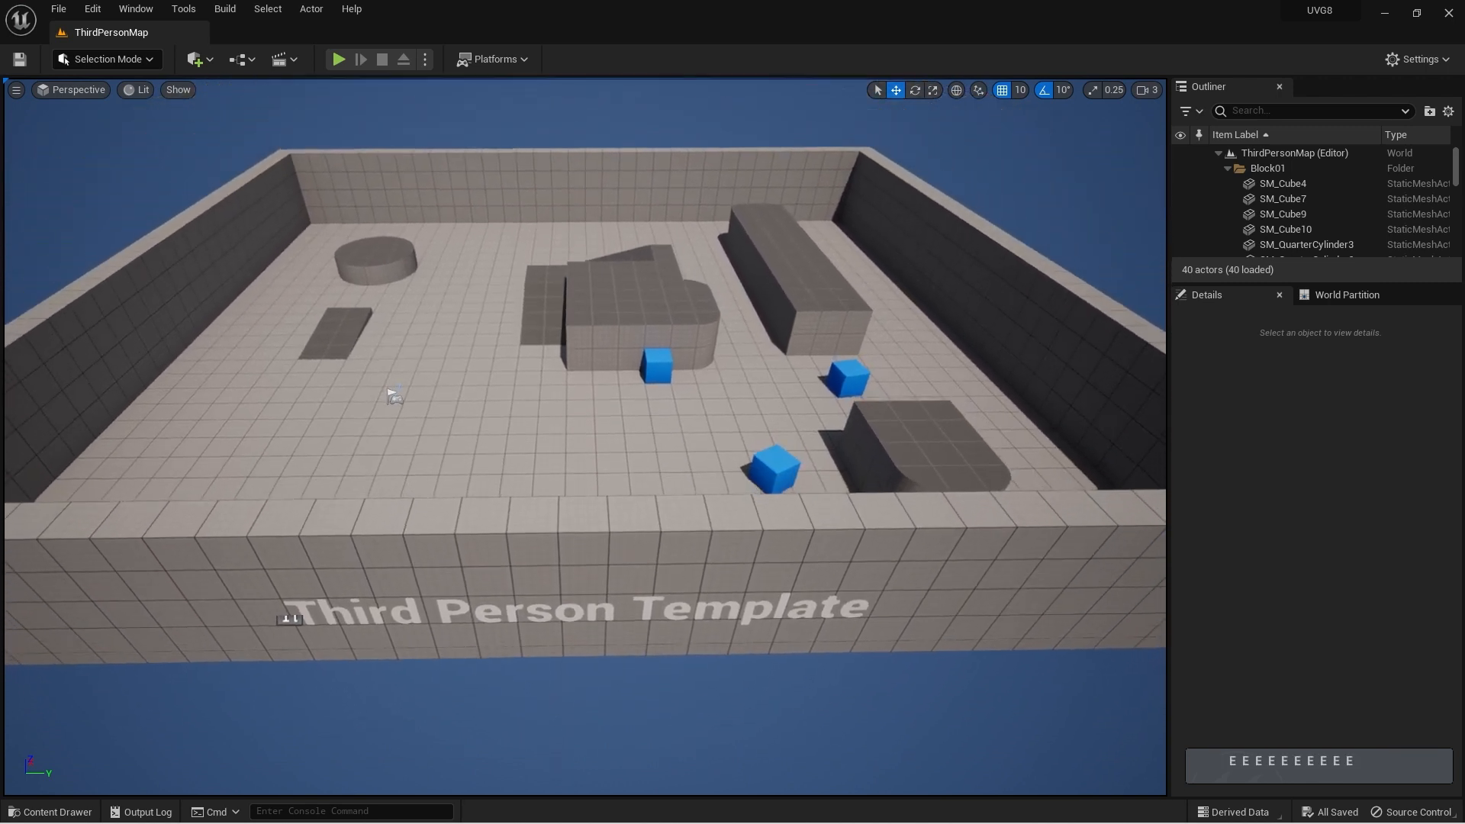
key("q")
key("s")
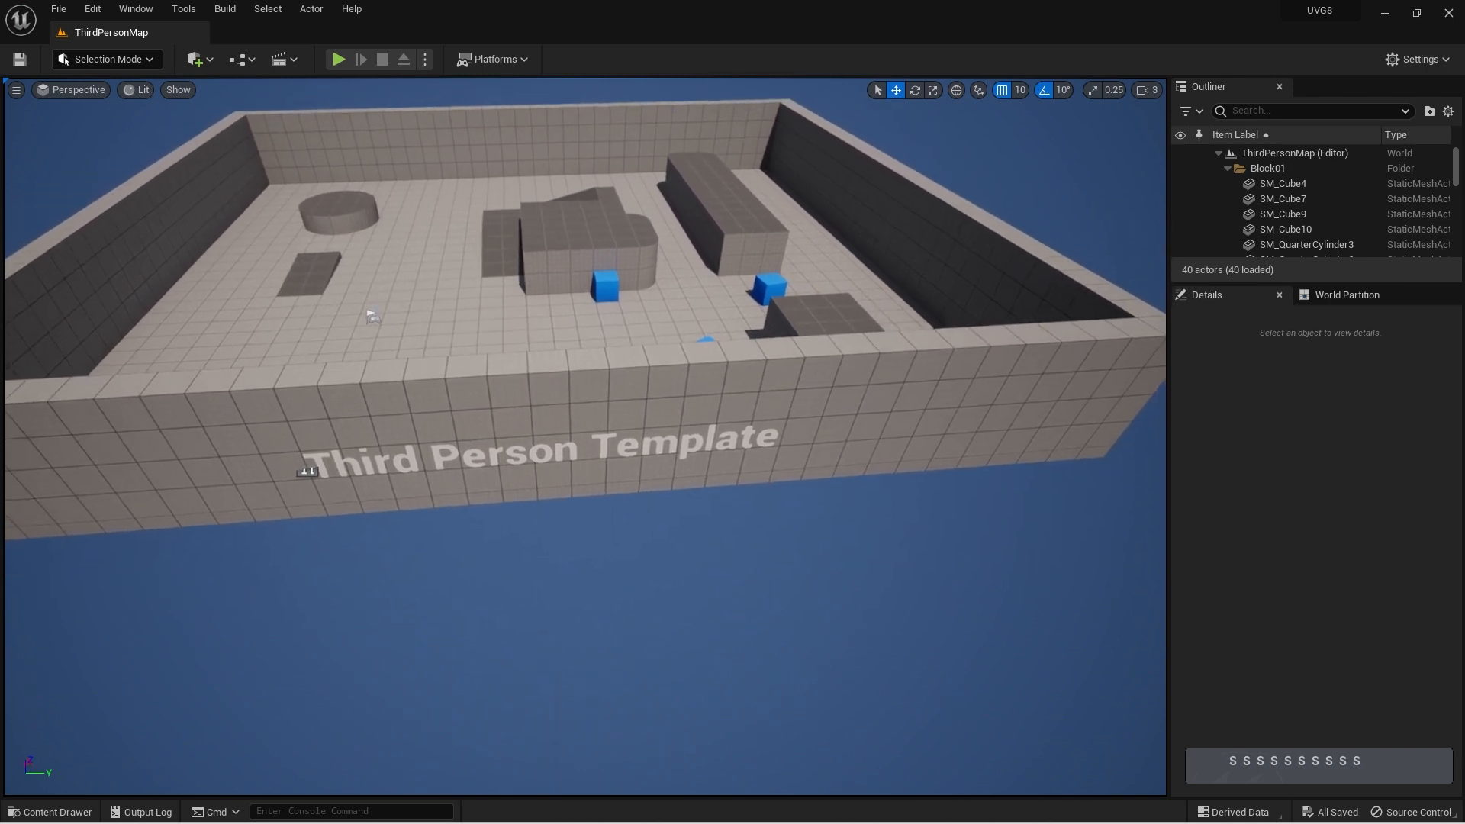
key("w")
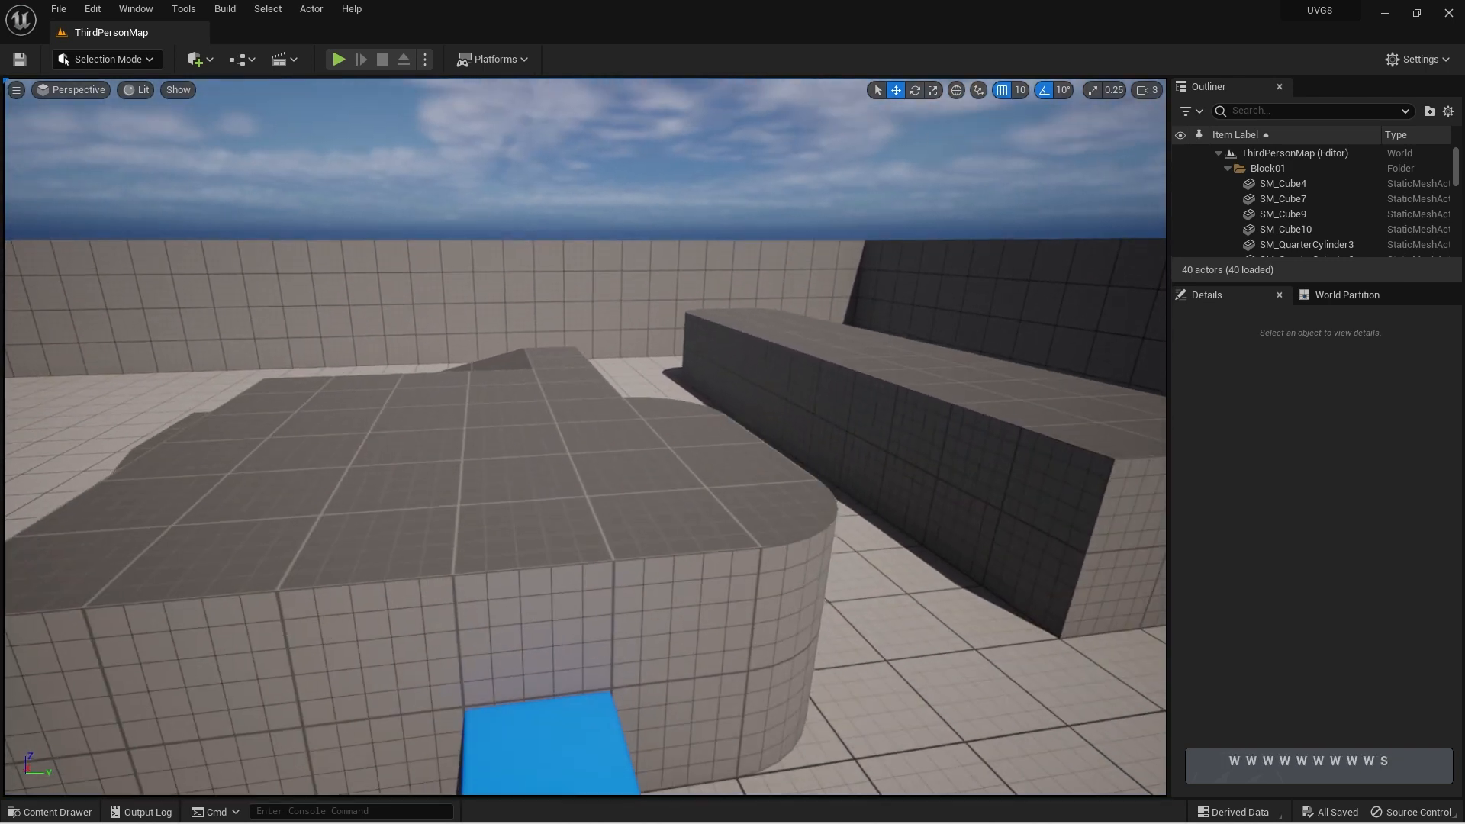
key("s")
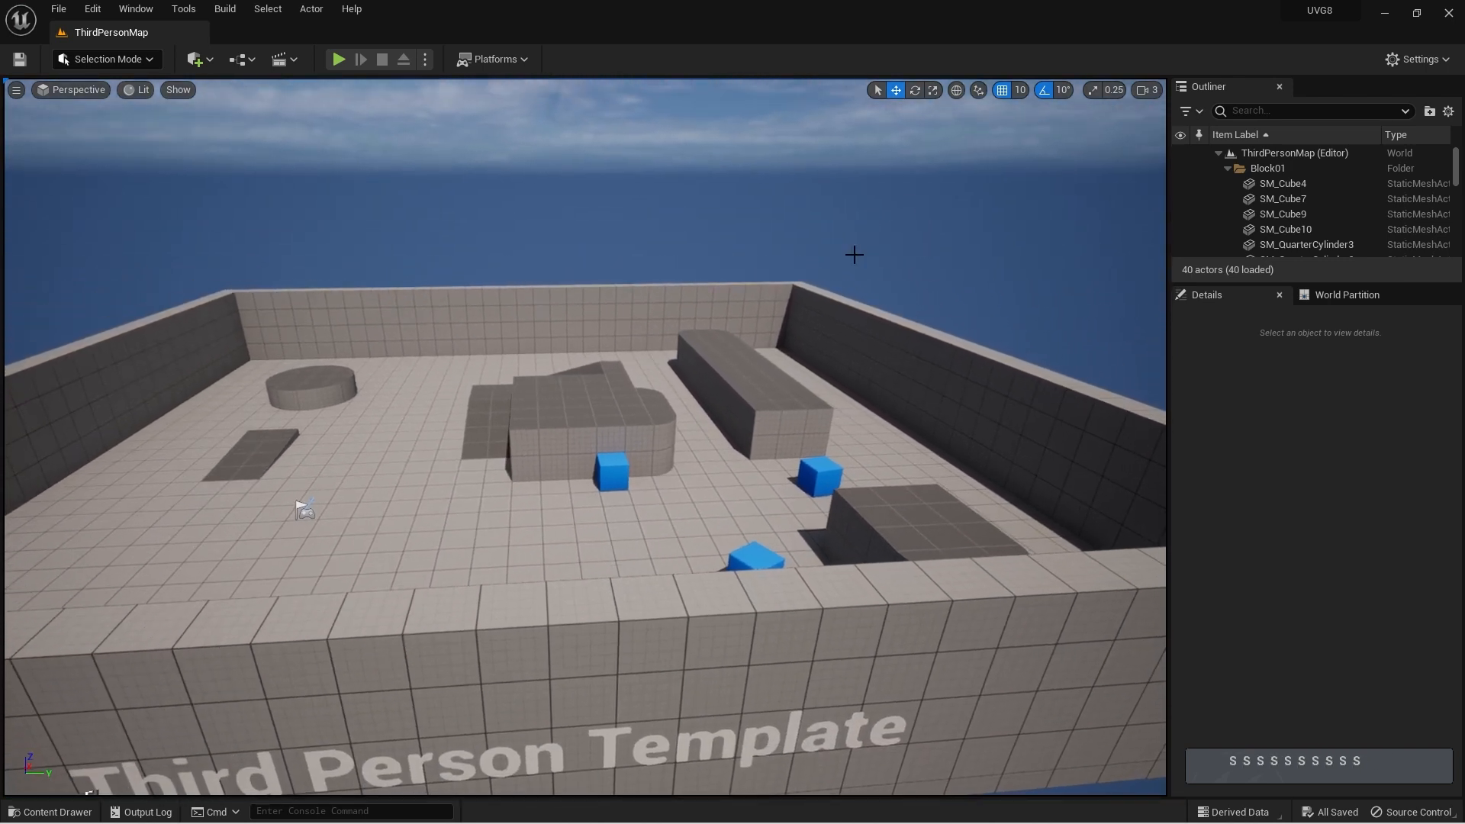
Try different viewport camera speeds, return the speed to 3 and pull the camera back from the arena
left_click(1147, 90)
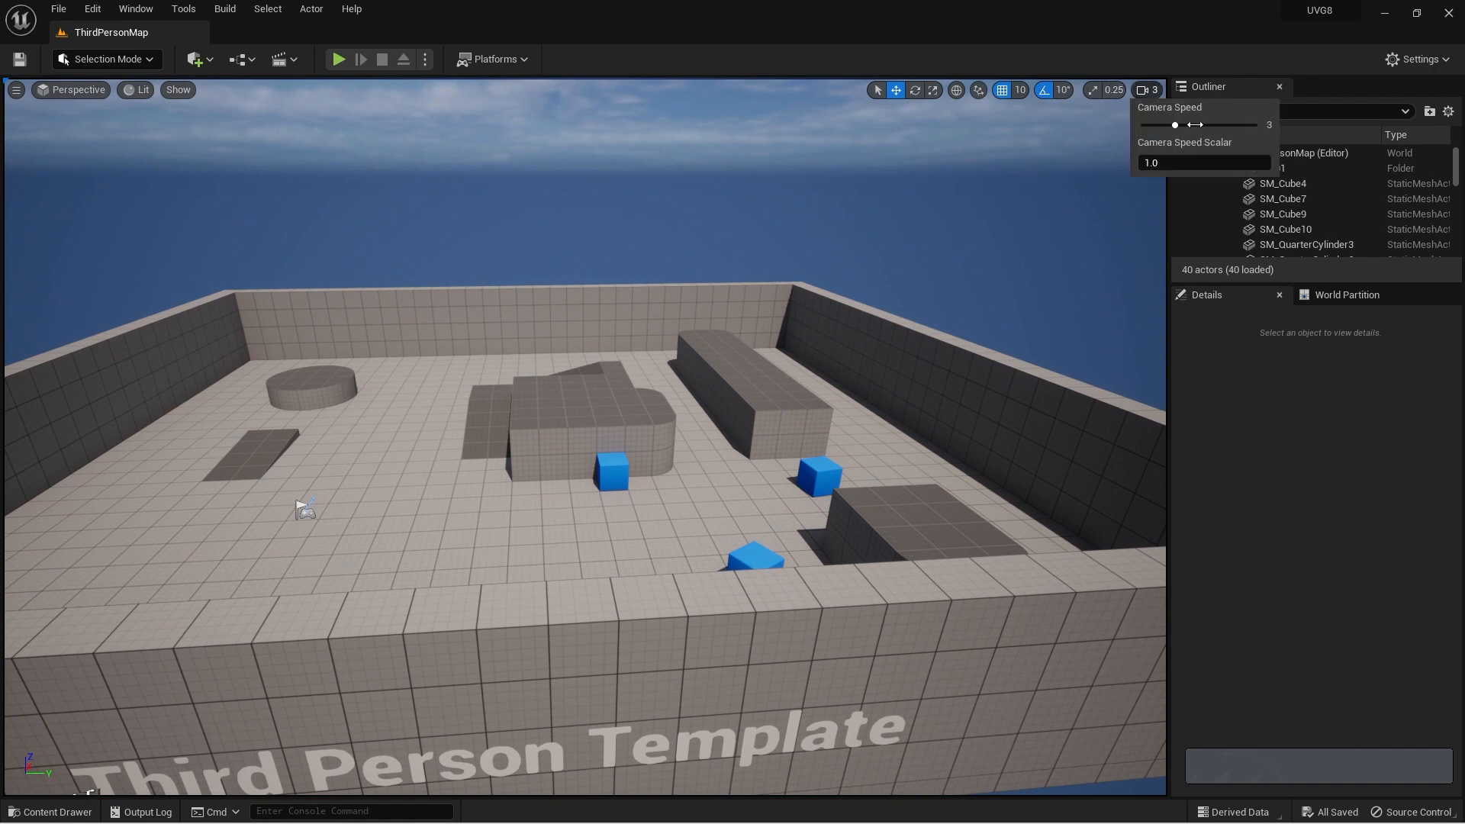
left_click_drag(1226, 128, 1161, 132)
key("s")
mouse_move(786, 261)
right_mouse_down()
mouse_move(755, 321)
mouse_move(775, 271)
right_mouse_up()
key("a")
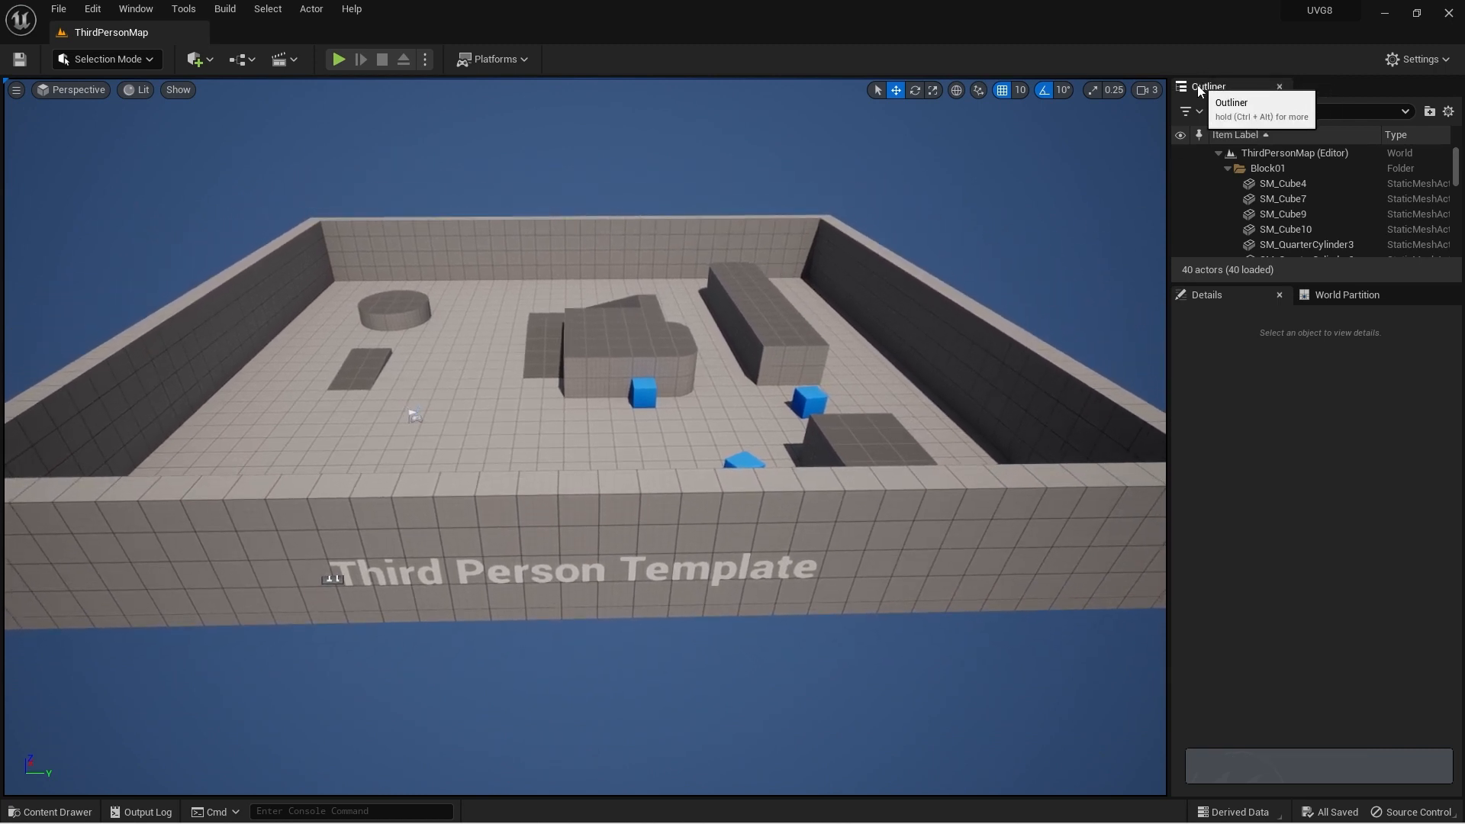
Check which Outliner windows can be shown in the level editor, leaving the selection as it is
left_click(136, 8)
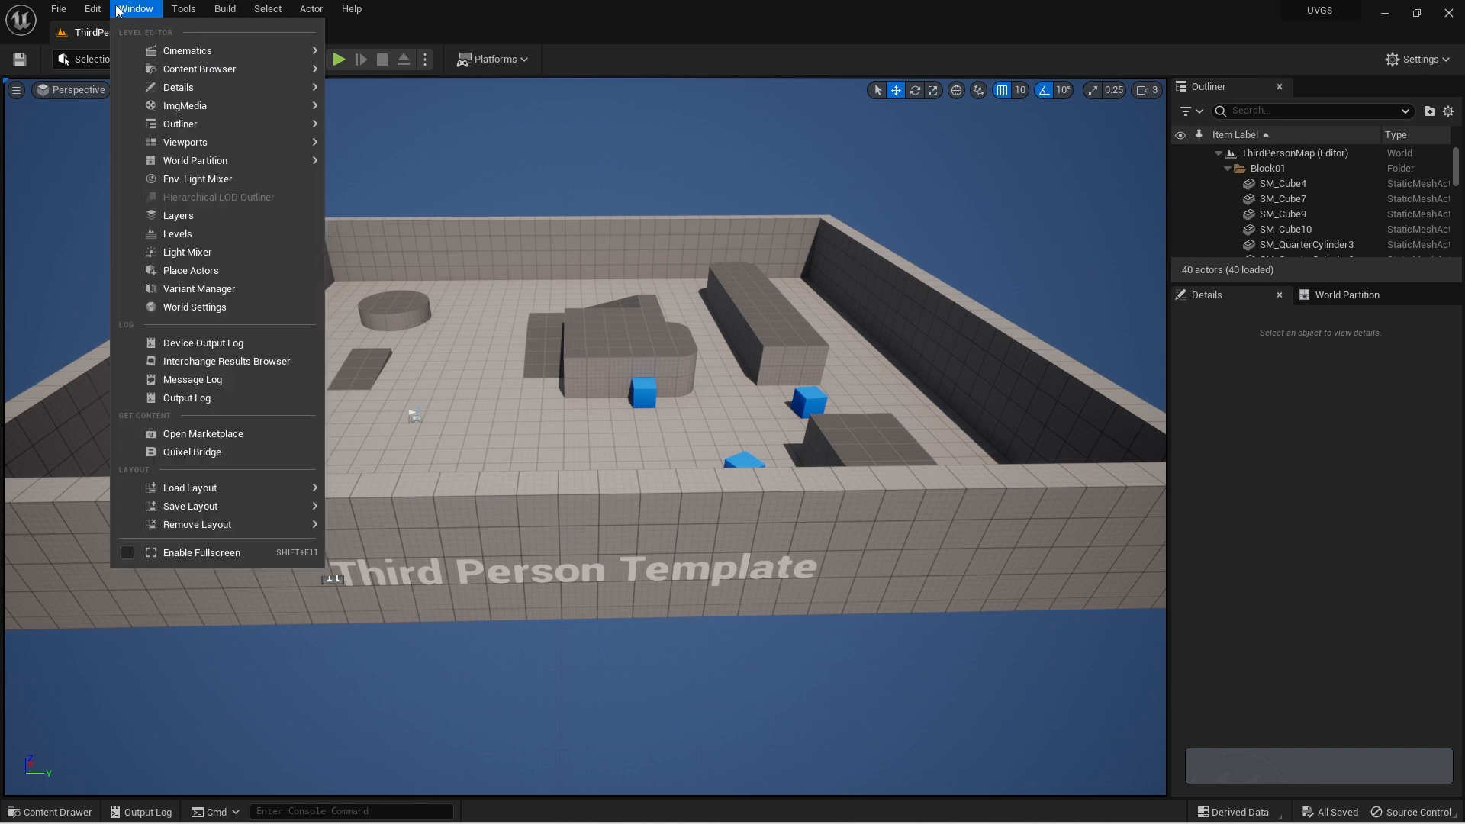
mouse_move(183, 126)
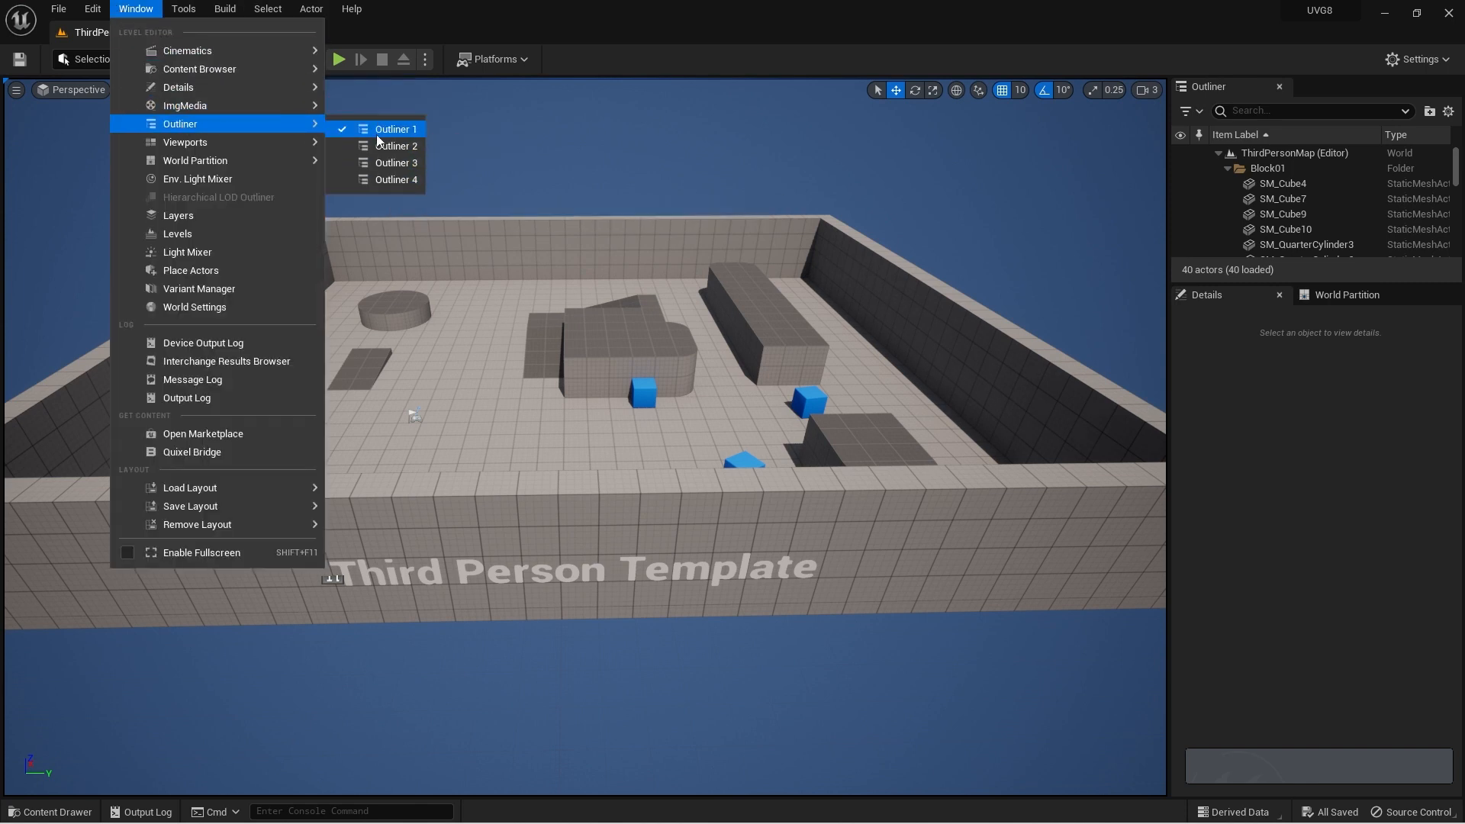
left_click(419, 18)
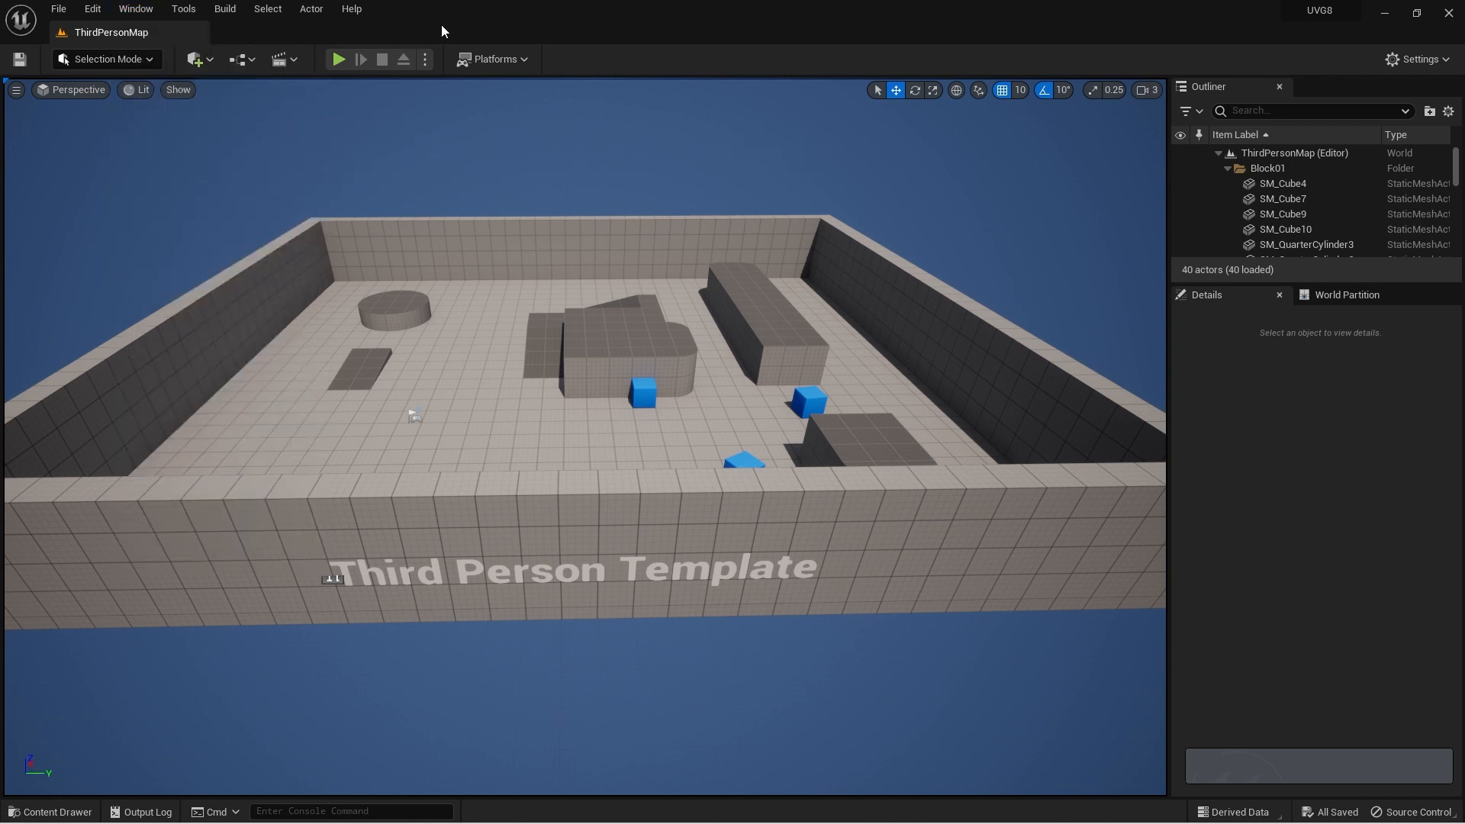
Widen the Outliner and Details area and enlarge the Outliner's height to show more actors
left_click_drag(1156, 243, 980, 252)
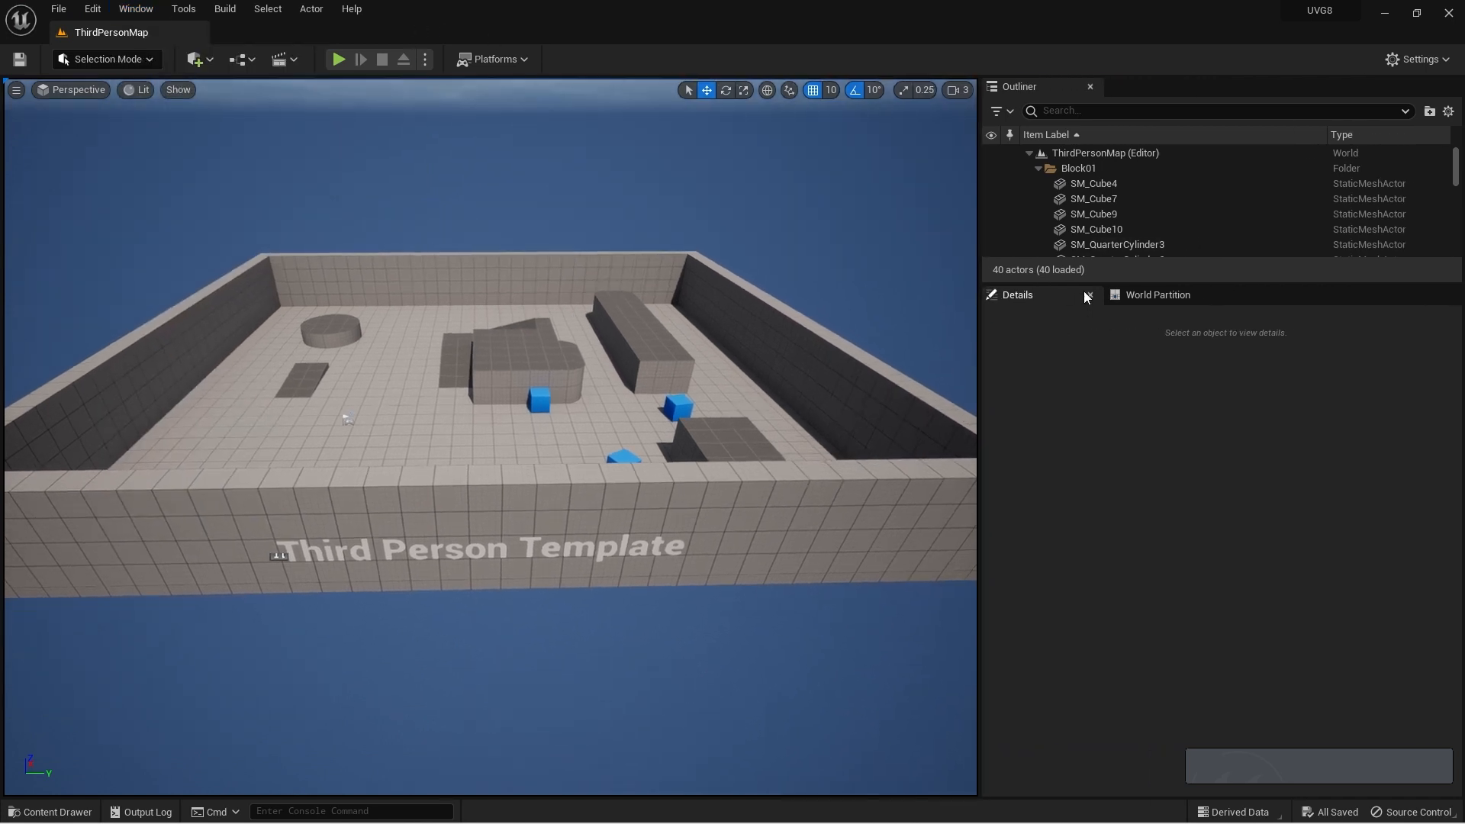
left_click_drag(1085, 288, 1087, 466)
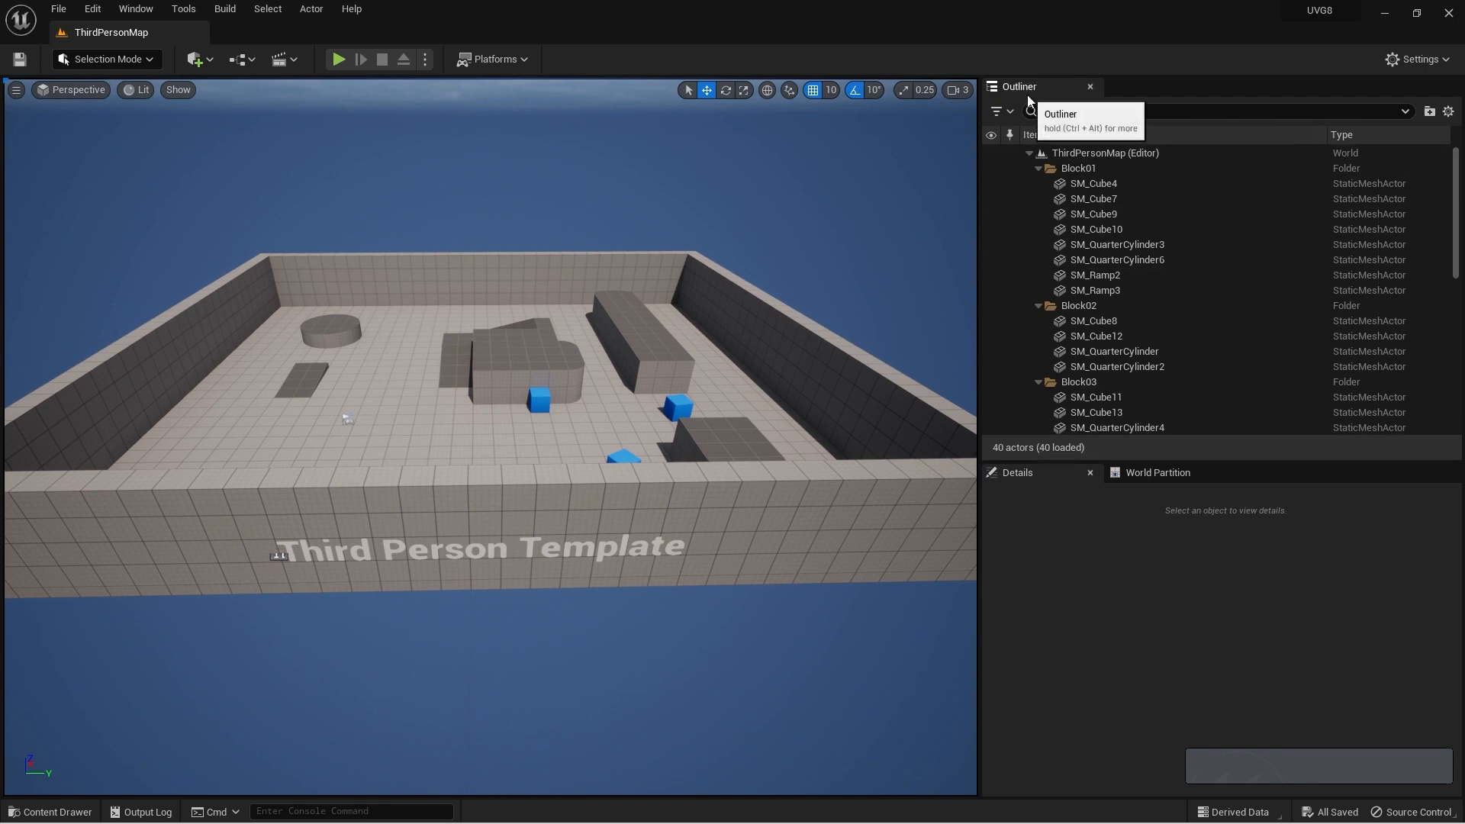
left_click_drag(1148, 461, 1152, 502)
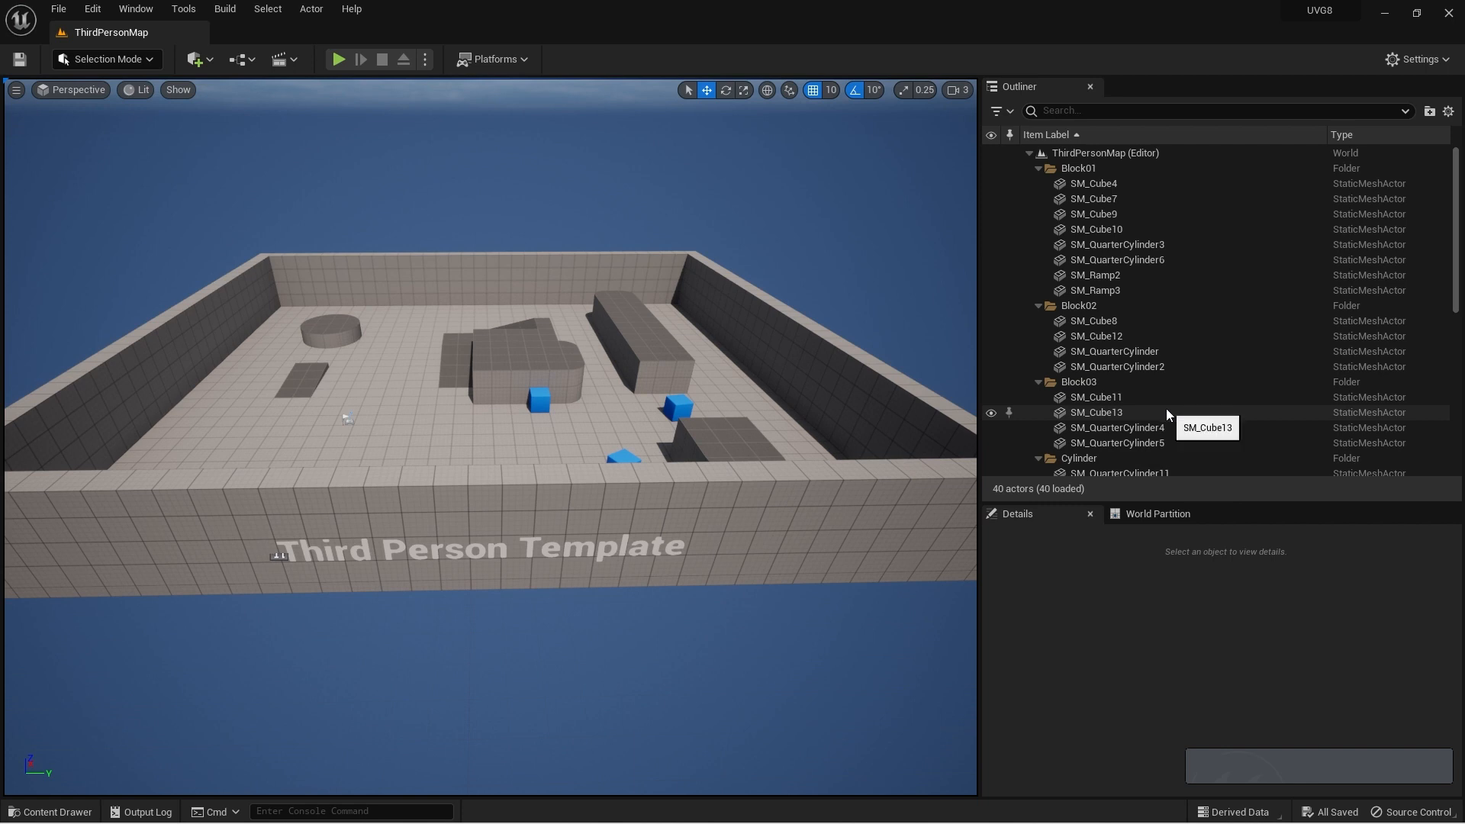
Select SM_Cube12, SM_QuarterCylinder3, SM_Cube4 and SM_QuarterCylinder12 in turn in the Outliner
left_click(1098, 336)
left_click(1100, 246)
left_click(1093, 185)
scroll(1222, 344, "down", 3)
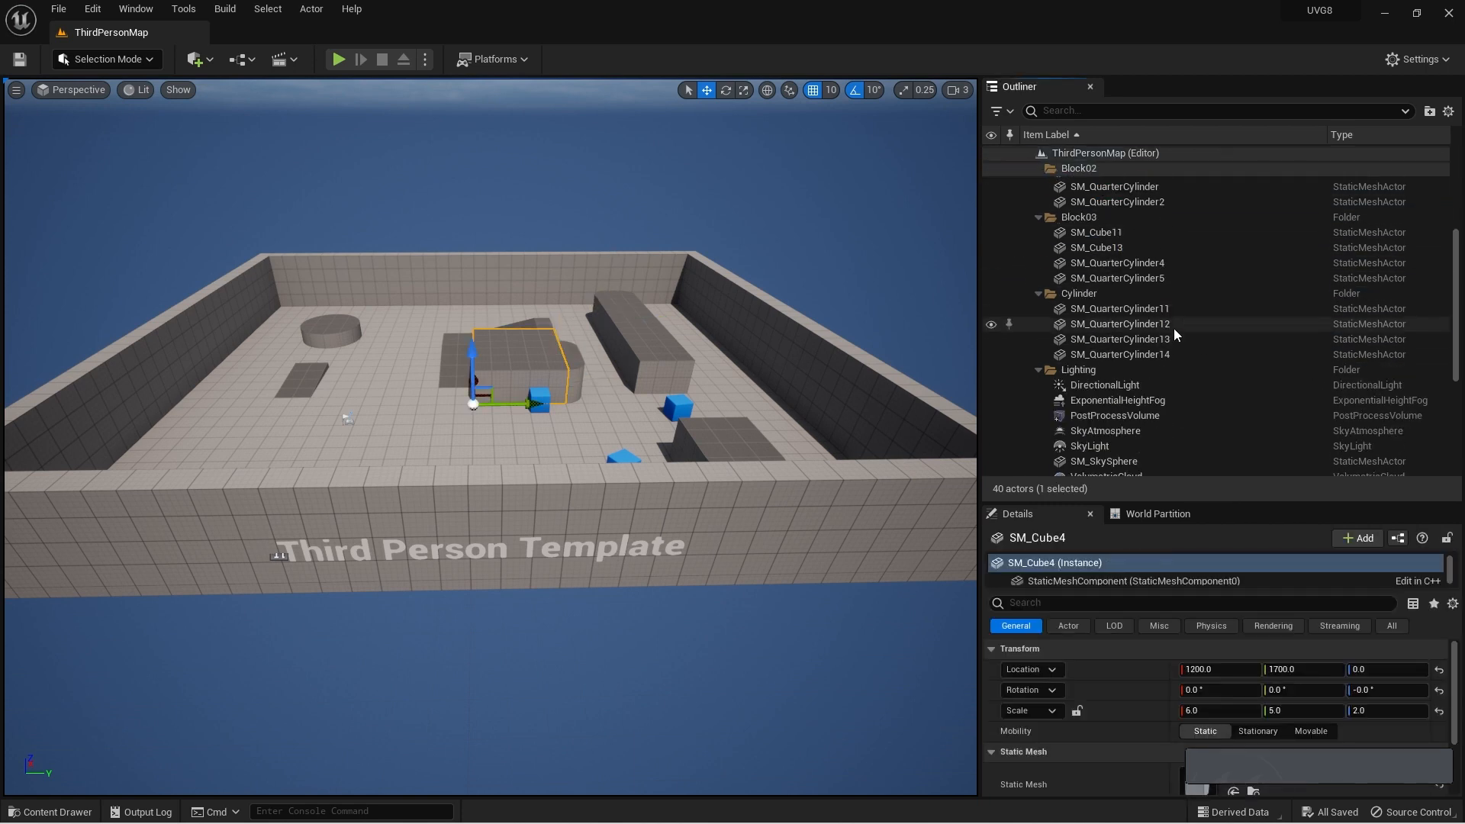
left_click(1179, 326)
scroll(1180, 340, "down", 5)
Select SM_SkySphere, SM_Cube2, SM_ChamferCube3 and SM_Cube6 in turn and focus the viewport on each
left_click(1112, 256)
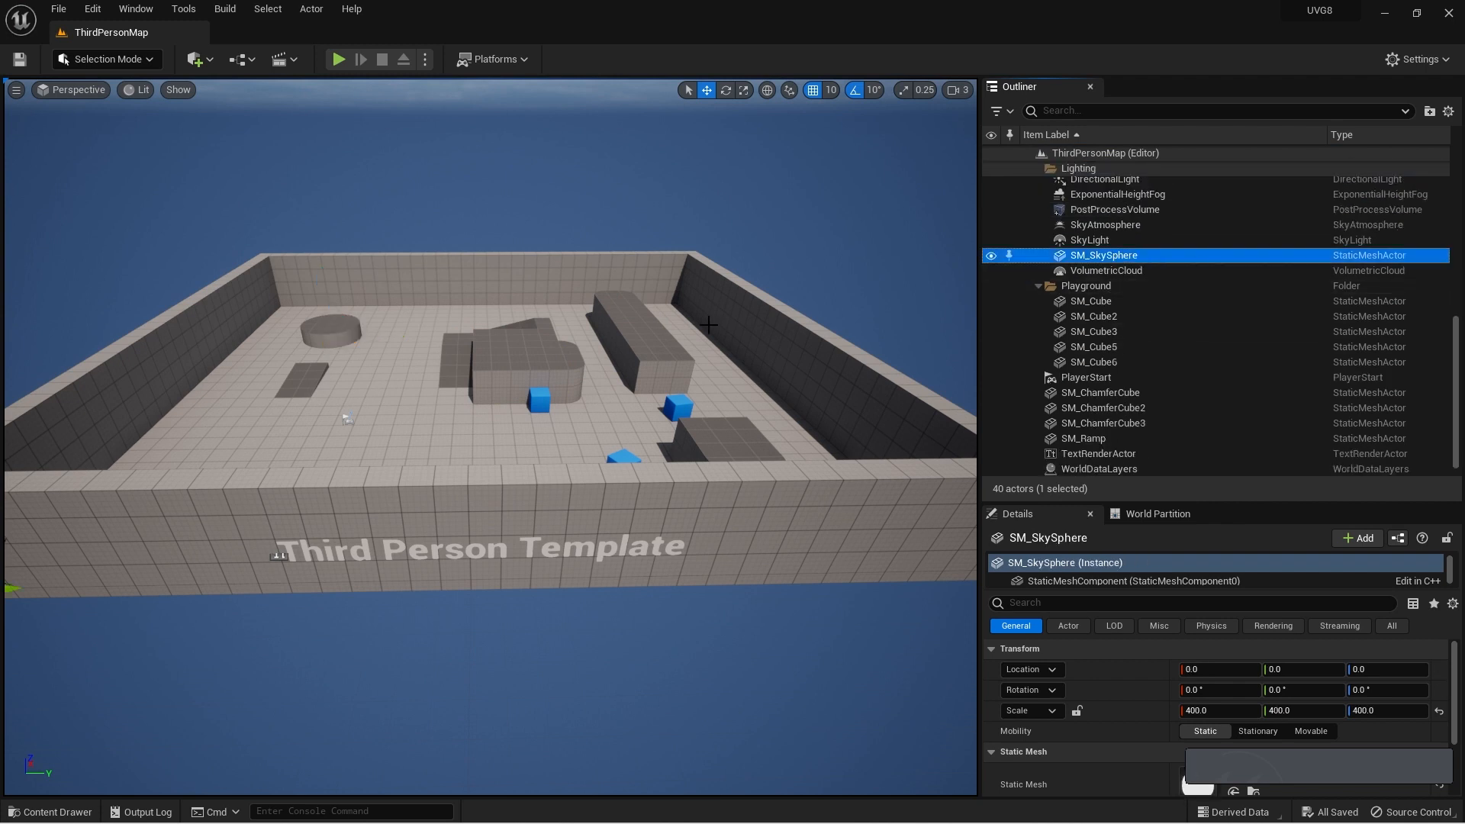
key("f")
left_click(1133, 318)
key("f")
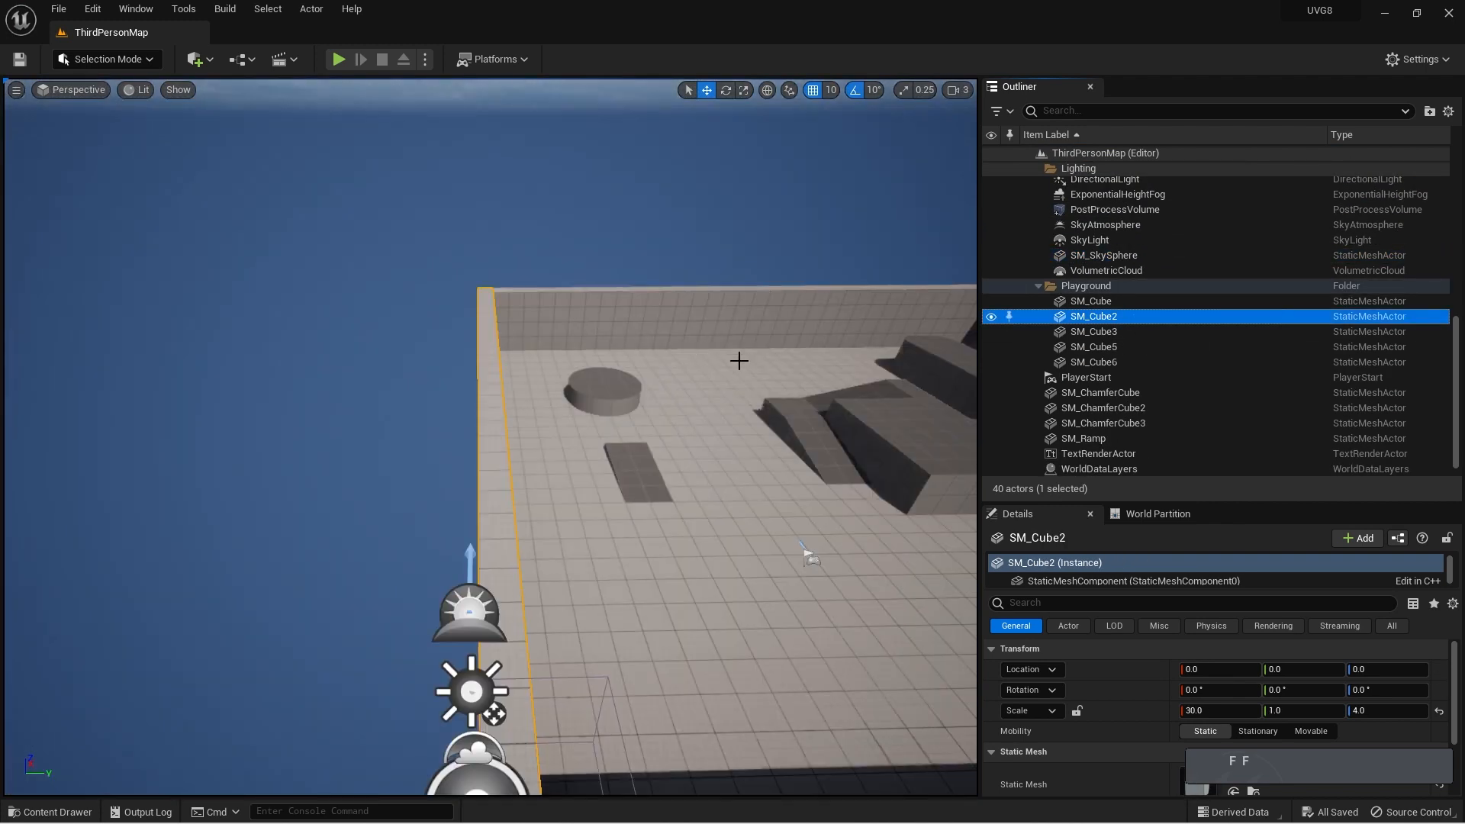
left_click(1126, 422)
key("f")
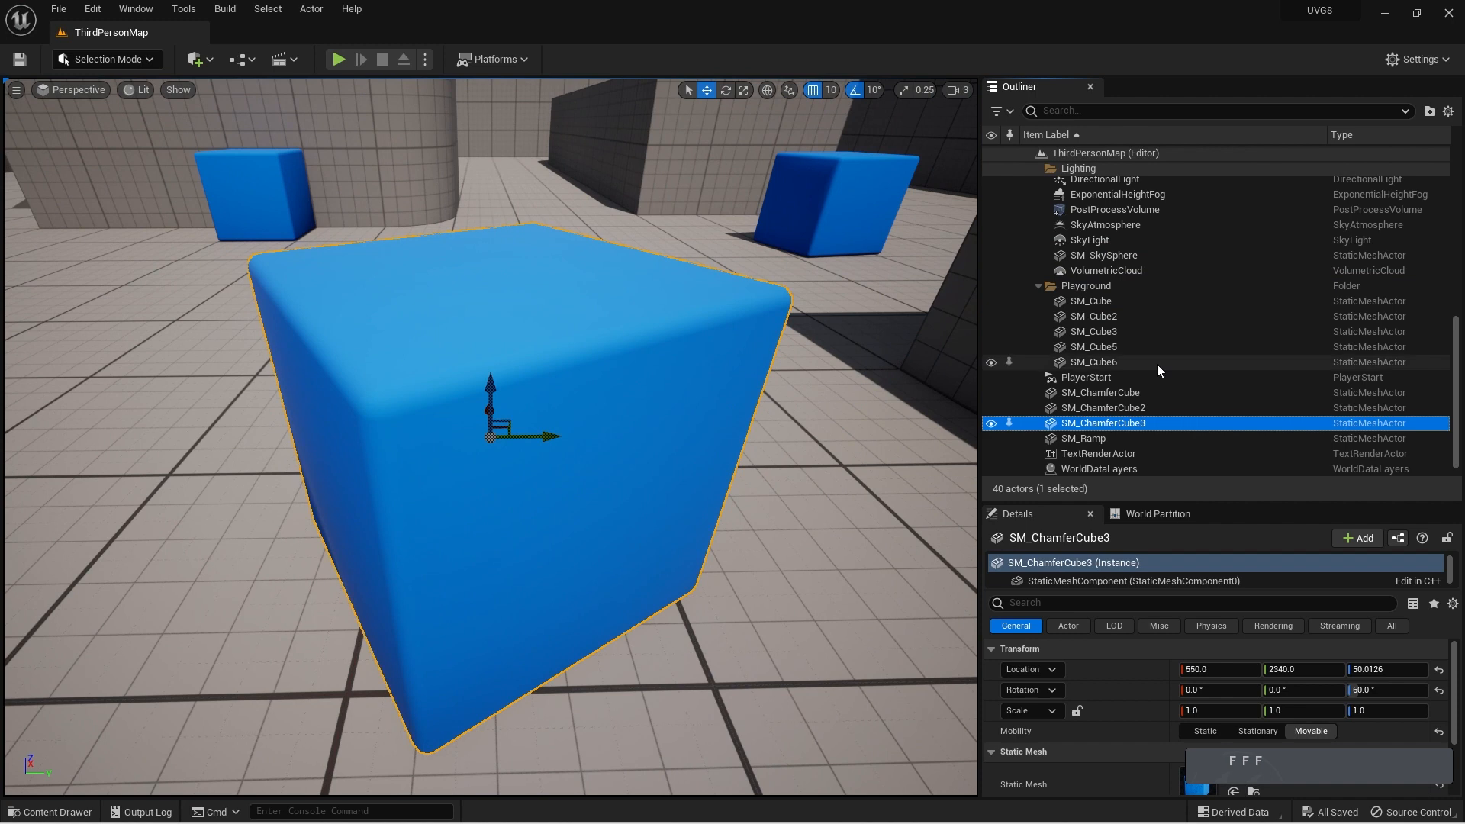
left_click(1156, 363)
key("f")
Fly back over the arena, select the blue SM_ChamferCube beside the central block and focus the view on it
right_click_drag(602, 423, 732, 565)
key("s")
key("s")
key("s")
key("s")
key("s")
key("a")
key("d")
key("w")
left_click(502, 473)
key("f")
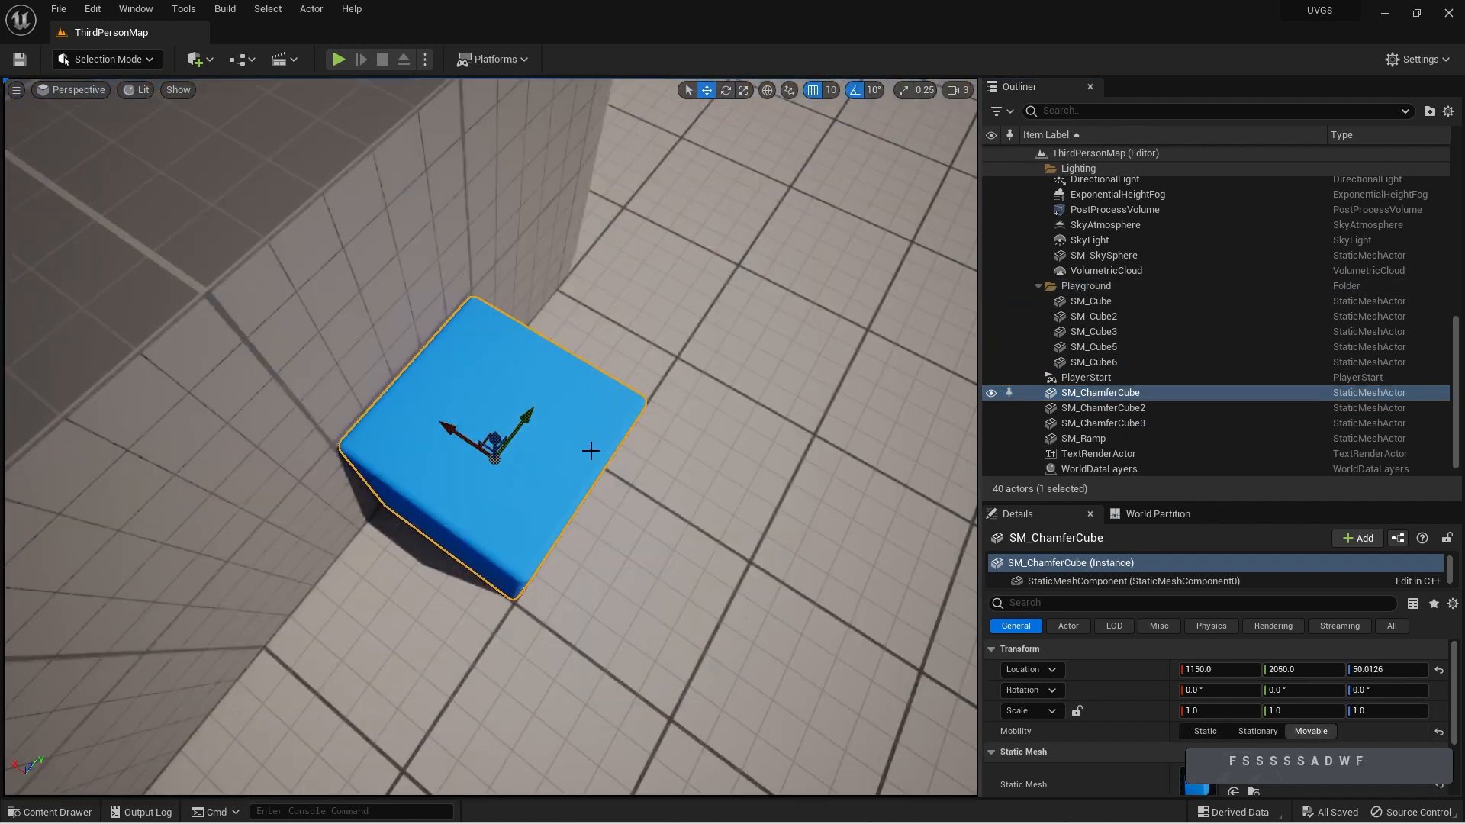
Orbit around the selected SM_ChamferCube and zoom in and out to inspect it from several sides
left_click_drag(590, 450, 677, 373, "alt")
scroll(659, 394, "down", 8)
left_click_drag(489, 437, 549, 435, "alt")
scroll(651, 428, "down", 3)
scroll(631, 448, "up", 7)
scroll(648, 452, "down", 4)
scroll(648, 453, "down", 4)
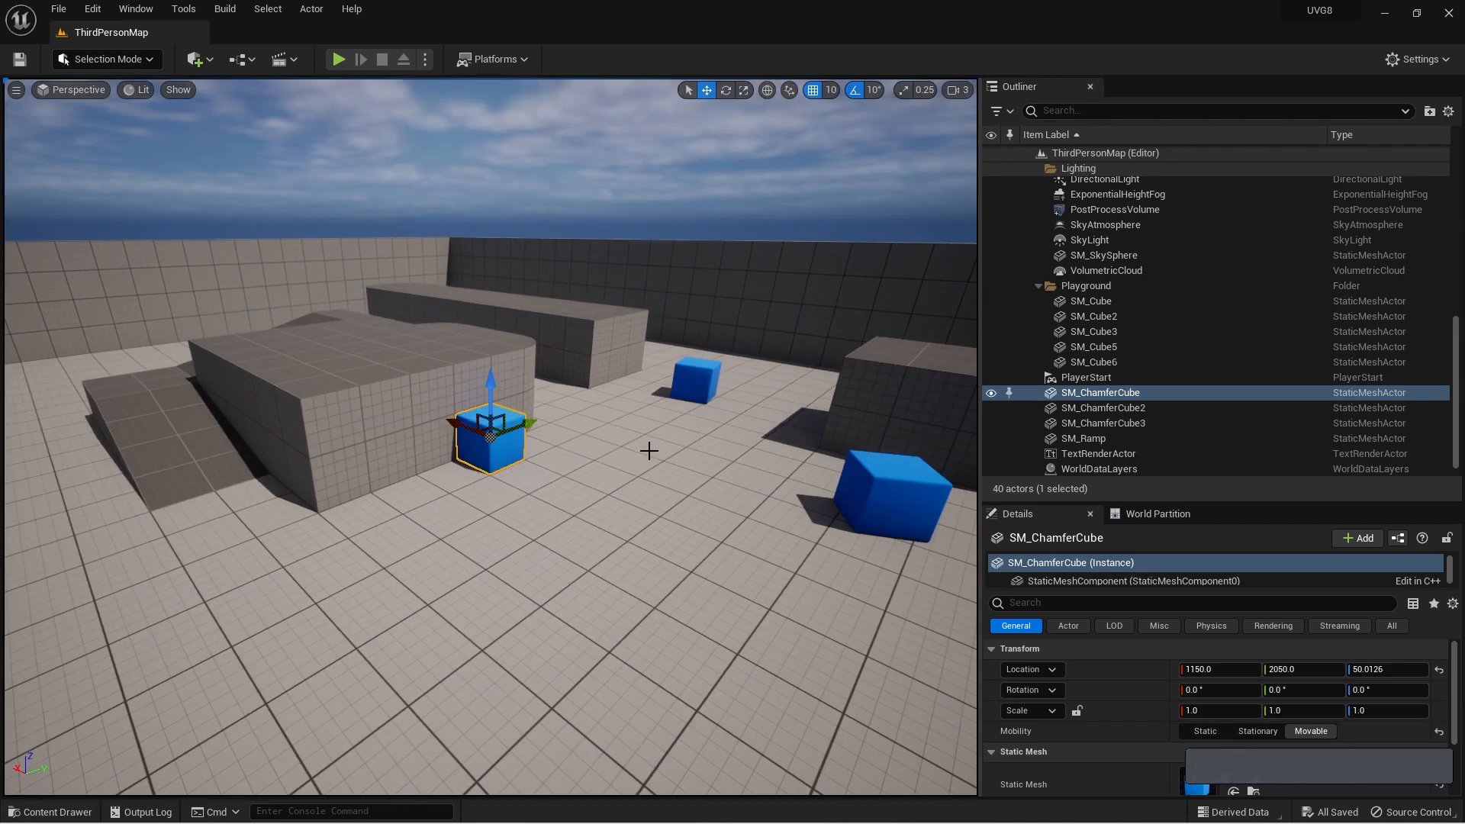
scroll(642, 442, "up", 4)
left_click_drag(644, 428, 412, 419, "alt")
left_click_drag(657, 386, 550, 405, "alt")
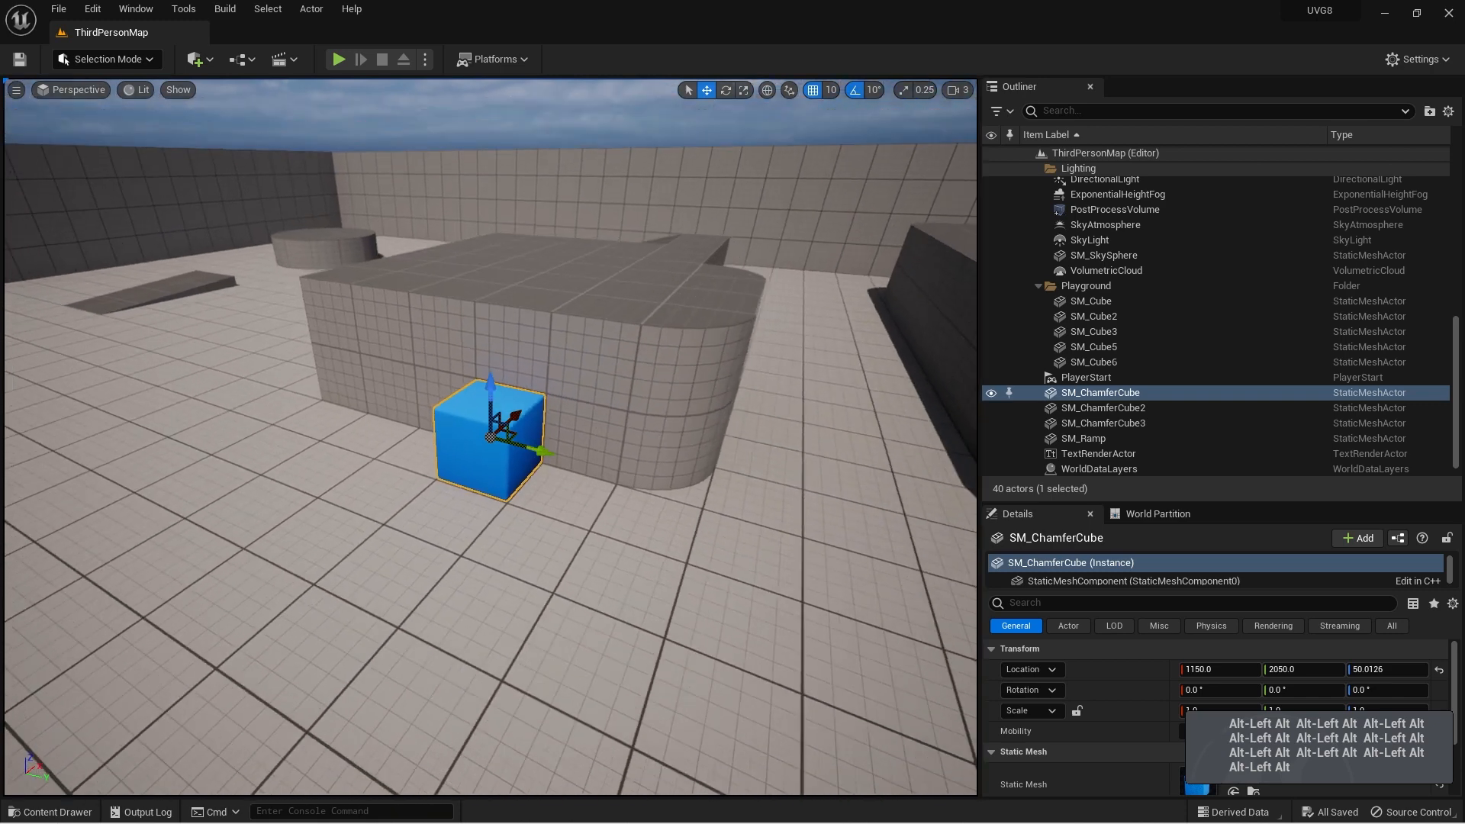
scroll(490, 437, "down", 2)
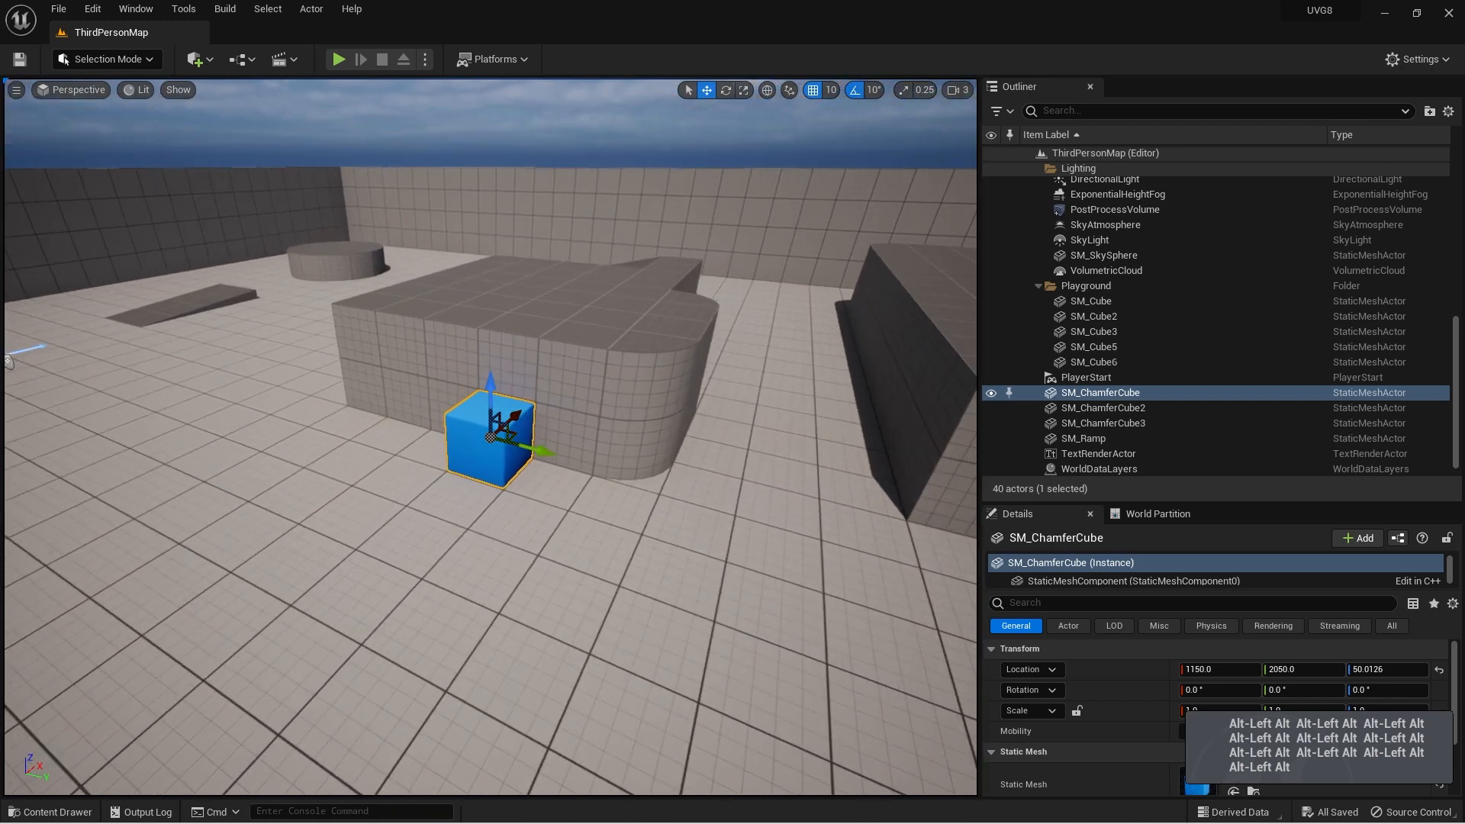
scroll(490, 437, "up", 5)
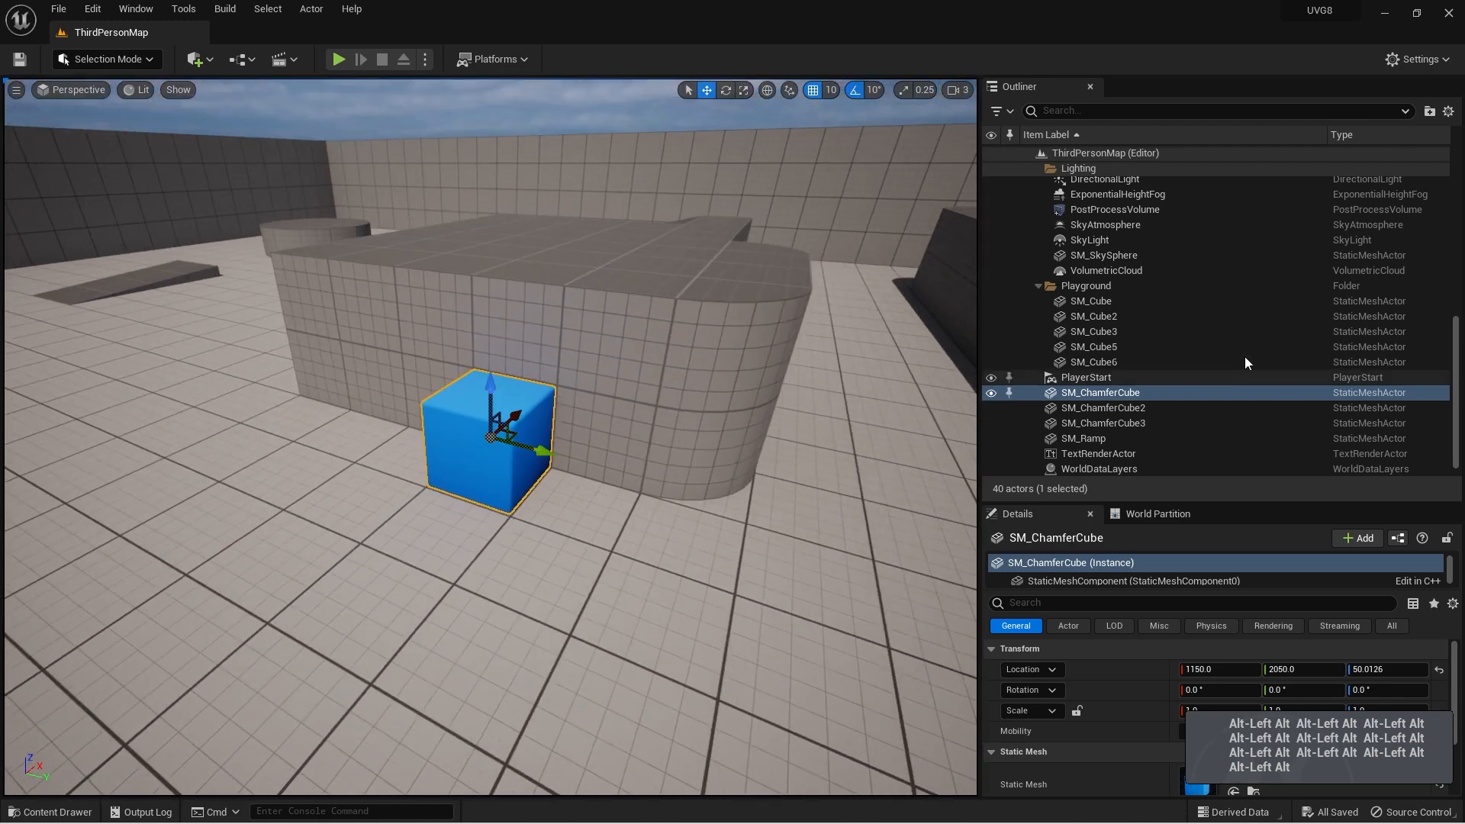
Select VolumetricCloud, and collapse the Block01, Block02, Block03, Cylinder and Lighting folders in the Outliner
left_click(1137, 271)
scroll(1142, 255, "up", 4)
scroll(1141, 251, "up", 4)
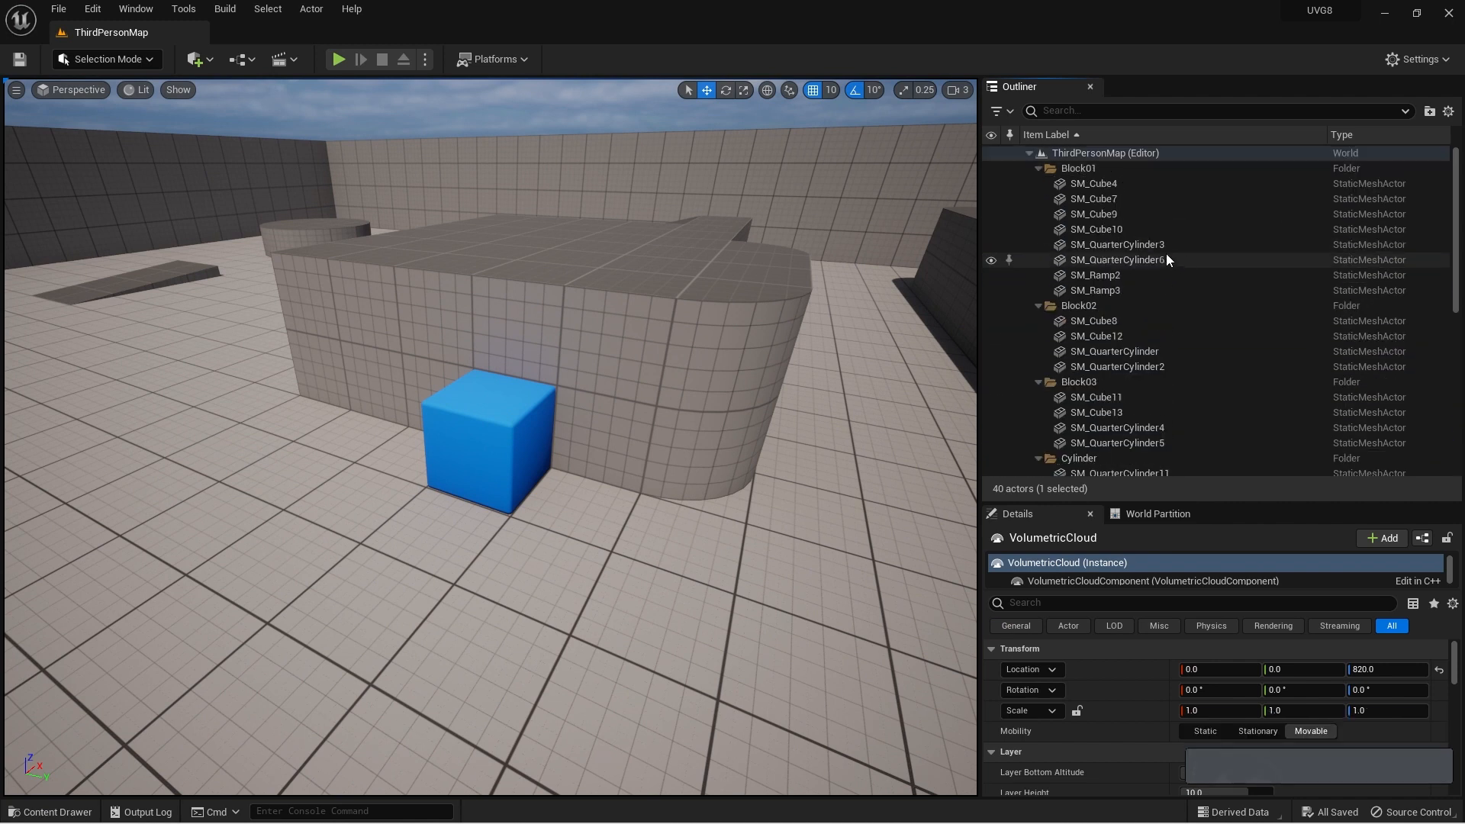
left_click(1038, 167)
left_click(1043, 185)
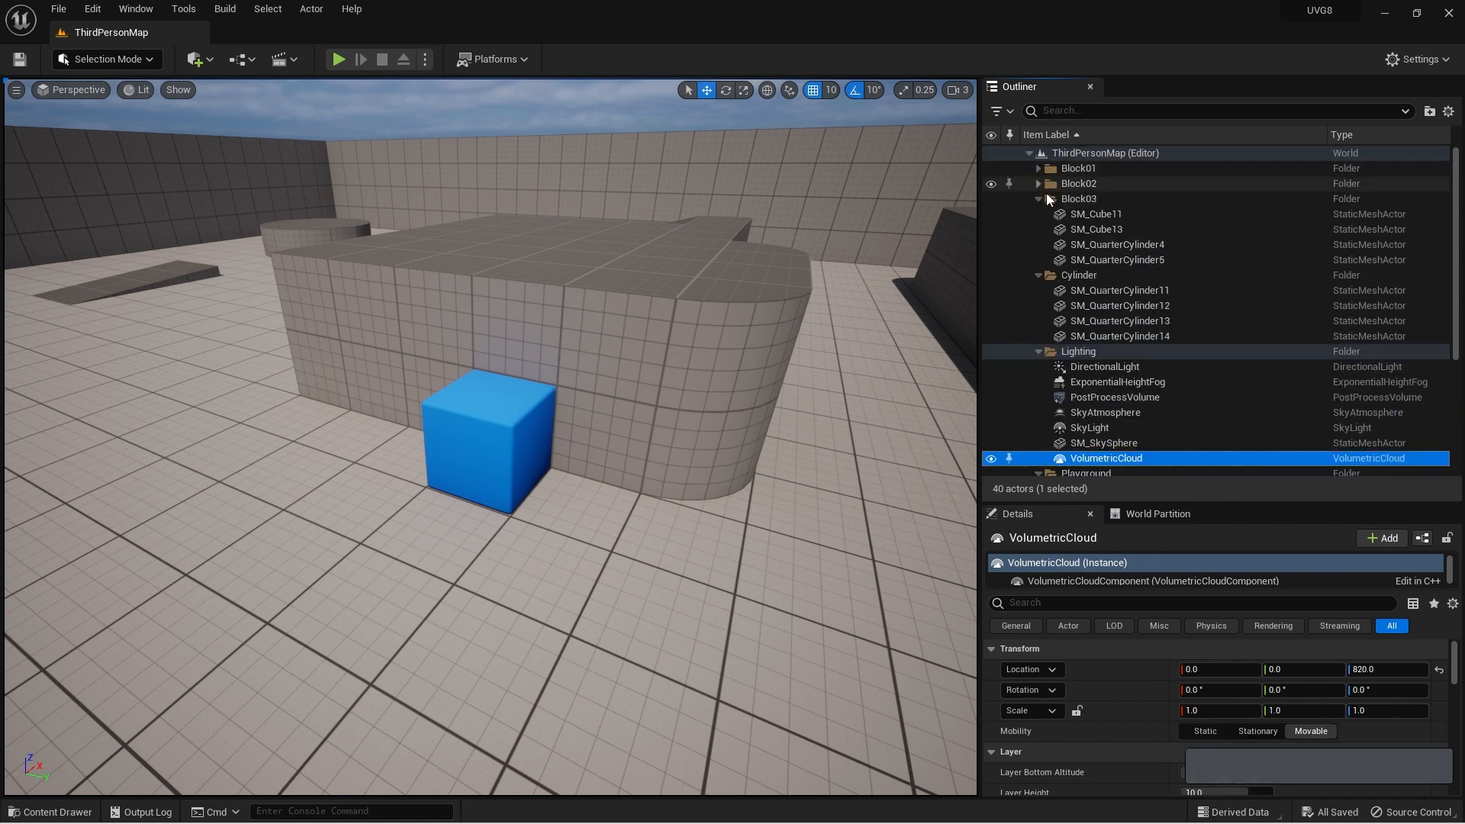
left_click(1041, 200)
left_click(1041, 216)
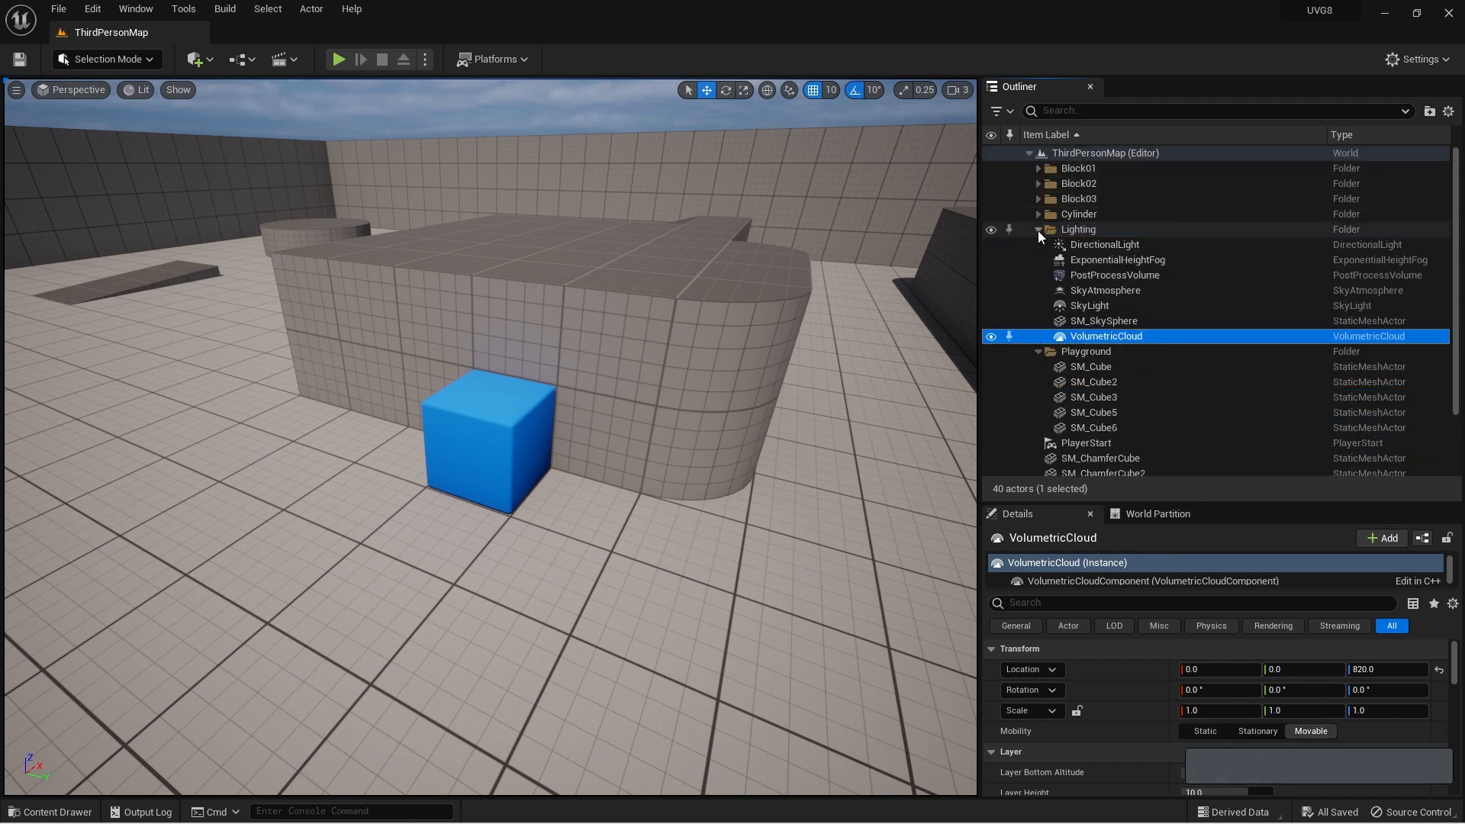
left_click(1038, 229)
Select the PlayerStart actor, focus the viewport on it and orbit around it
left_click(1073, 336)
key("f")
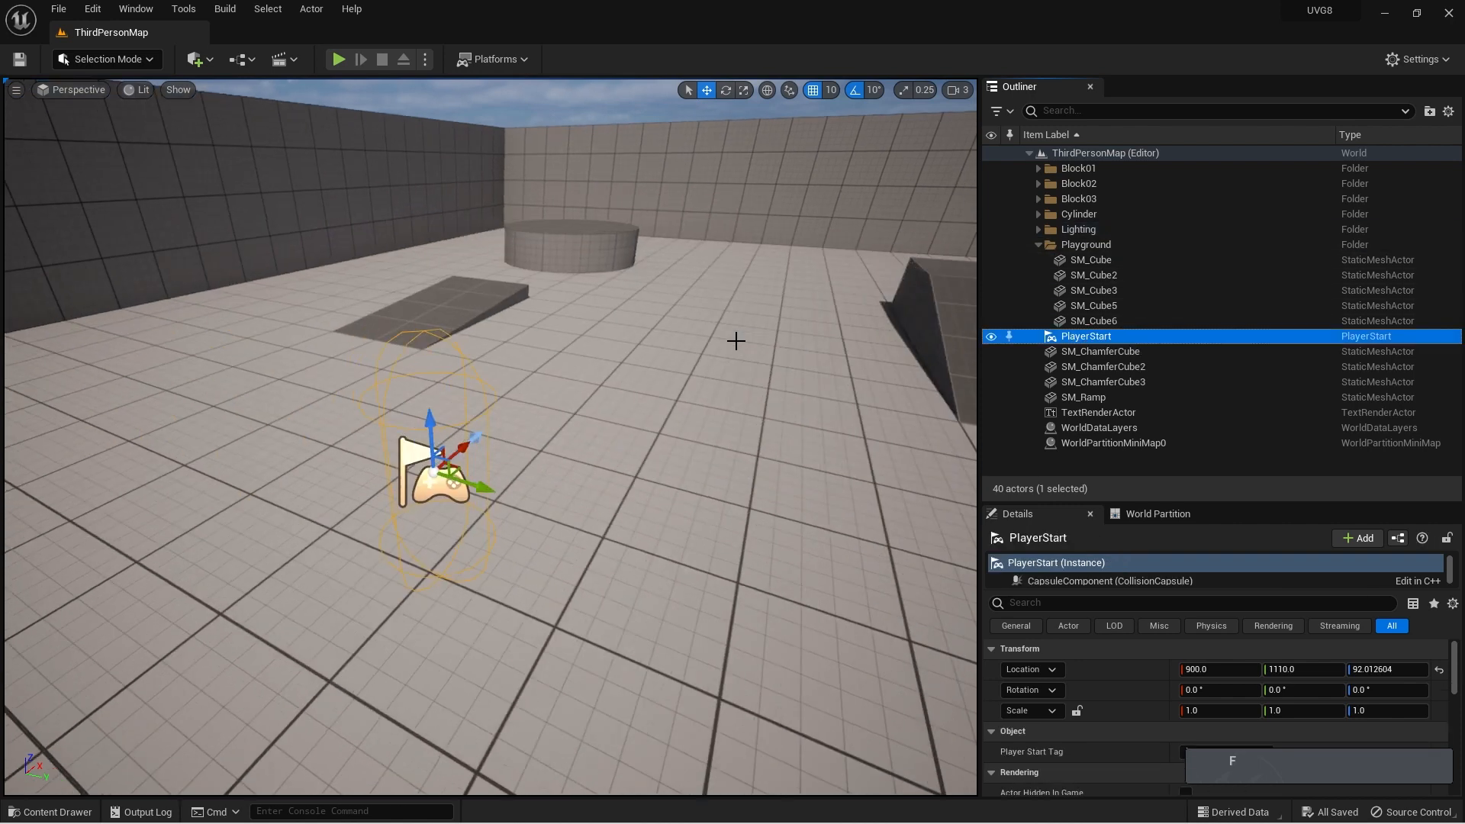
left_click_drag(546, 353, 969, 354, "alt")
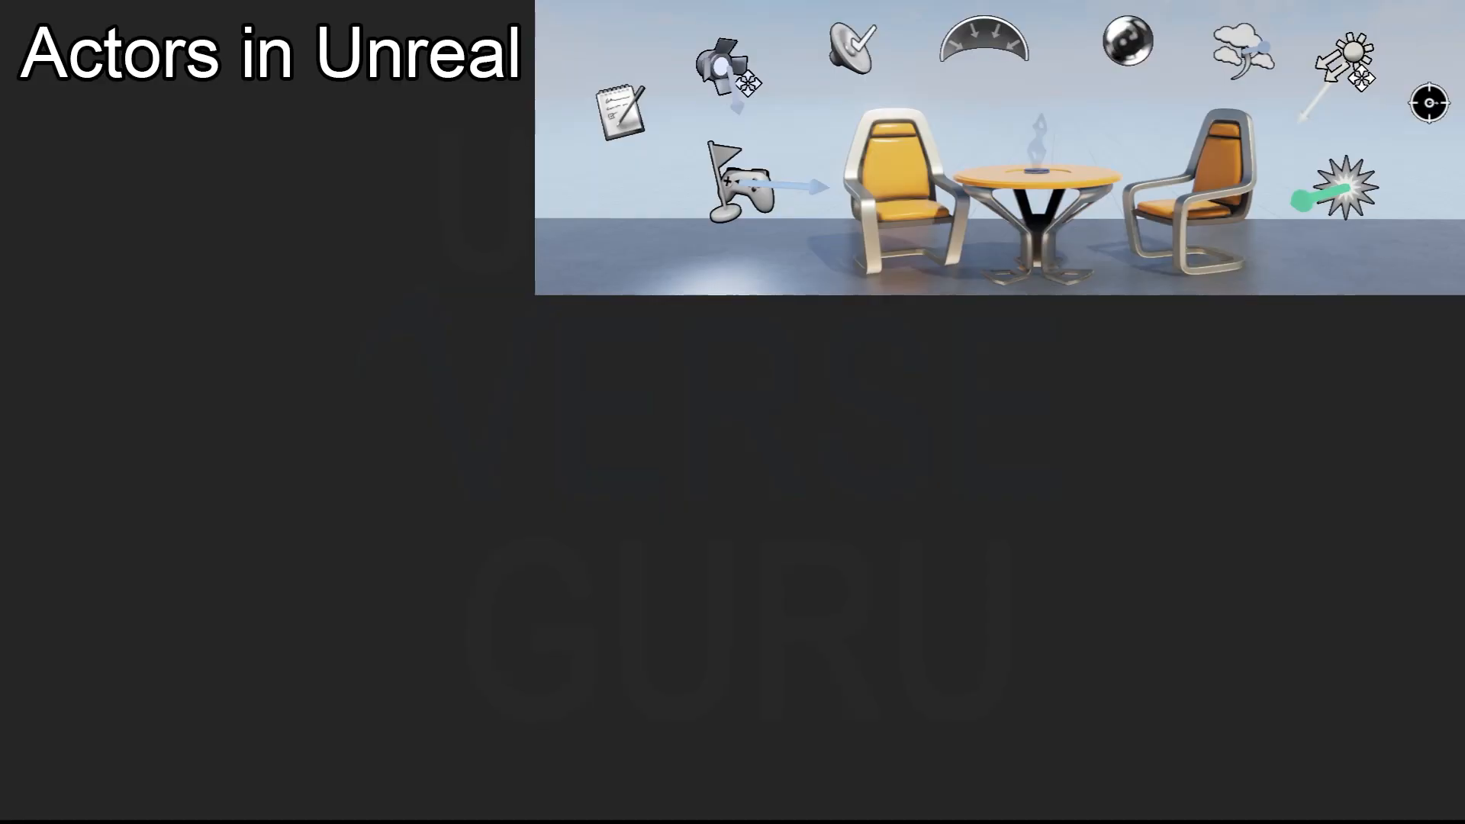
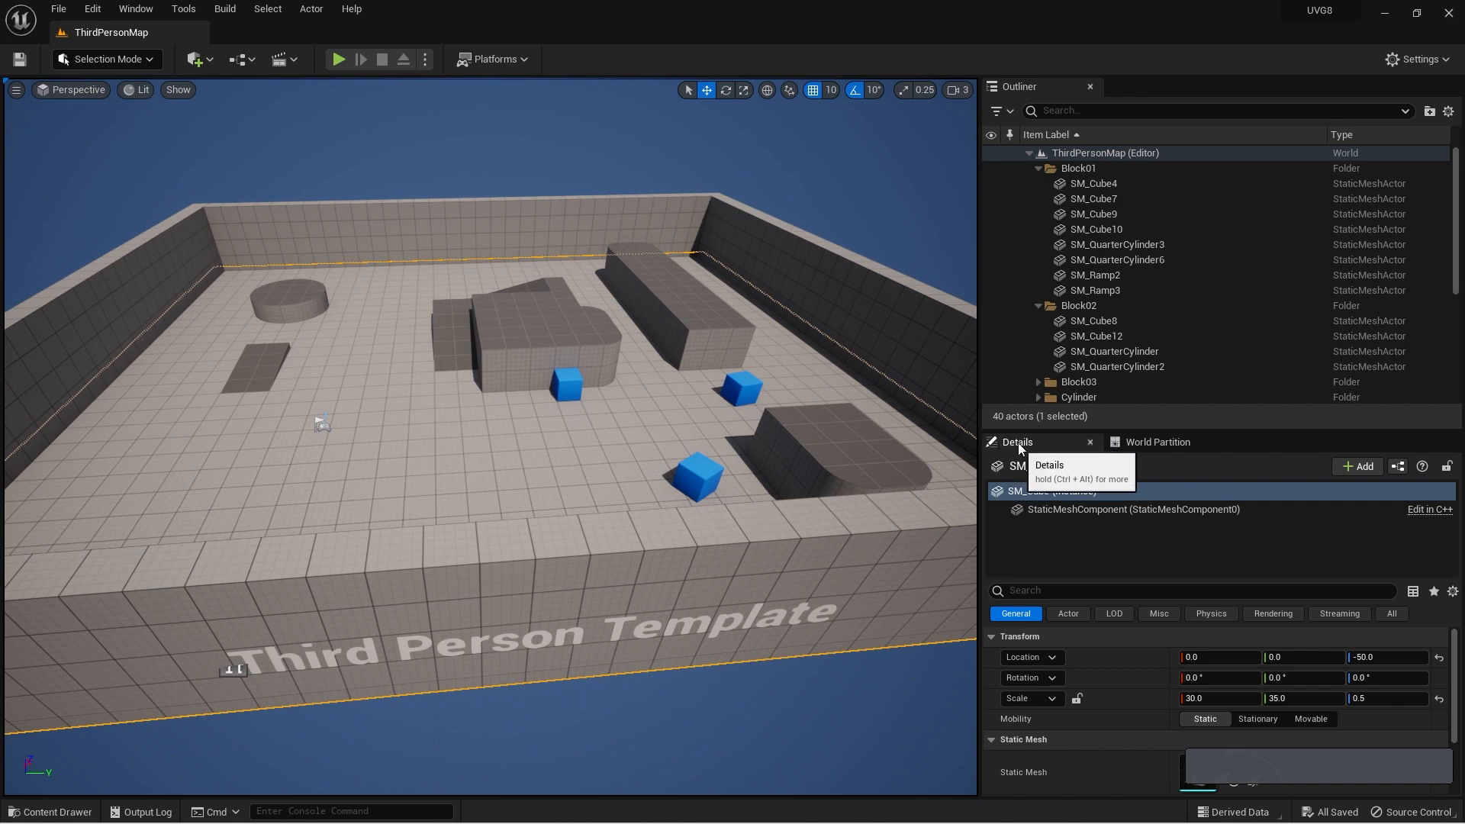
Select SM_Ramp2 in the Block01 folder and enlarge the Details panel to show more of its properties
left_click(1091, 276)
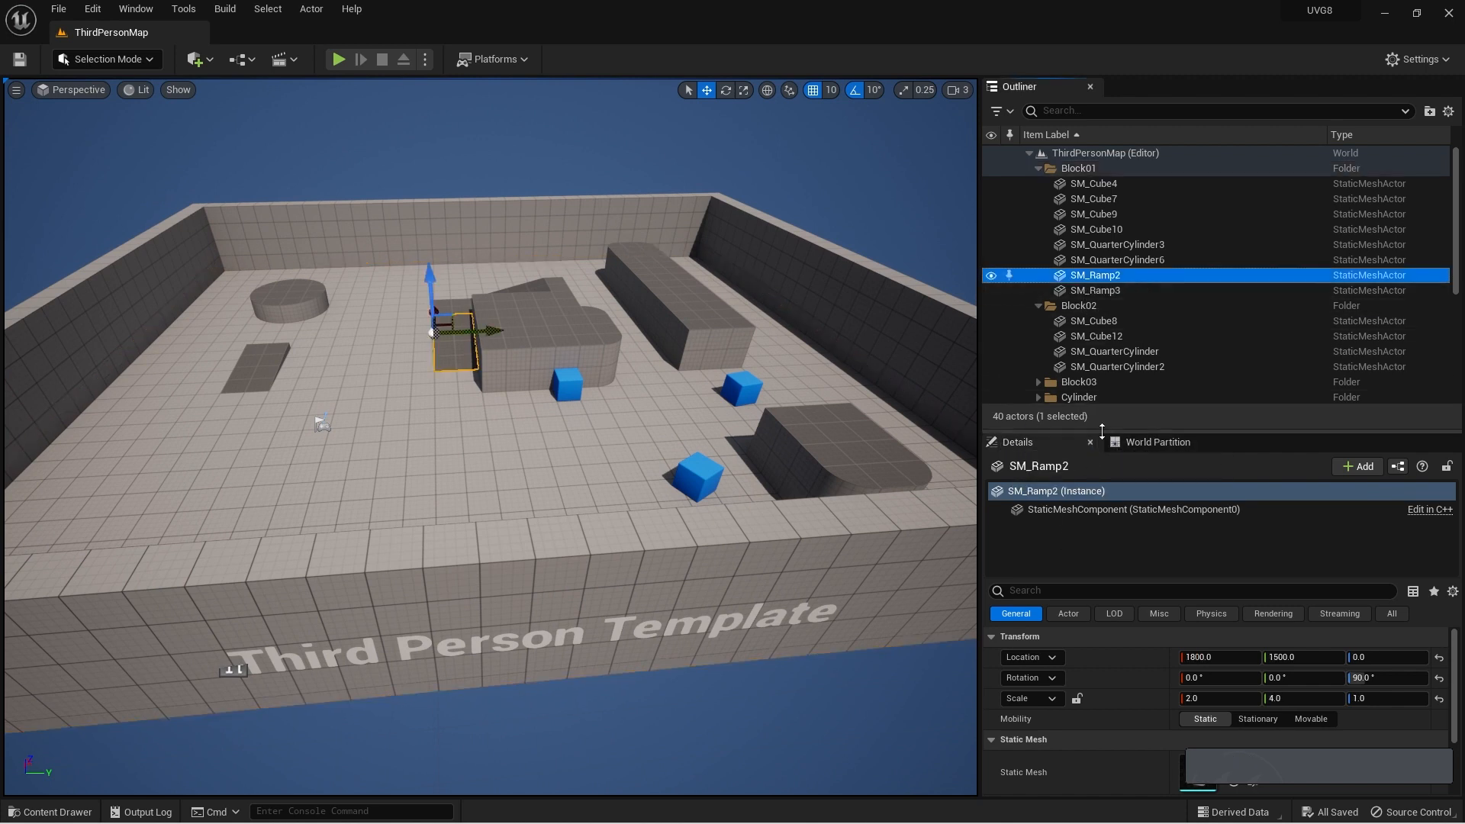
left_click_drag(1102, 431, 1102, 307)
scroll(1111, 223, "down", 2)
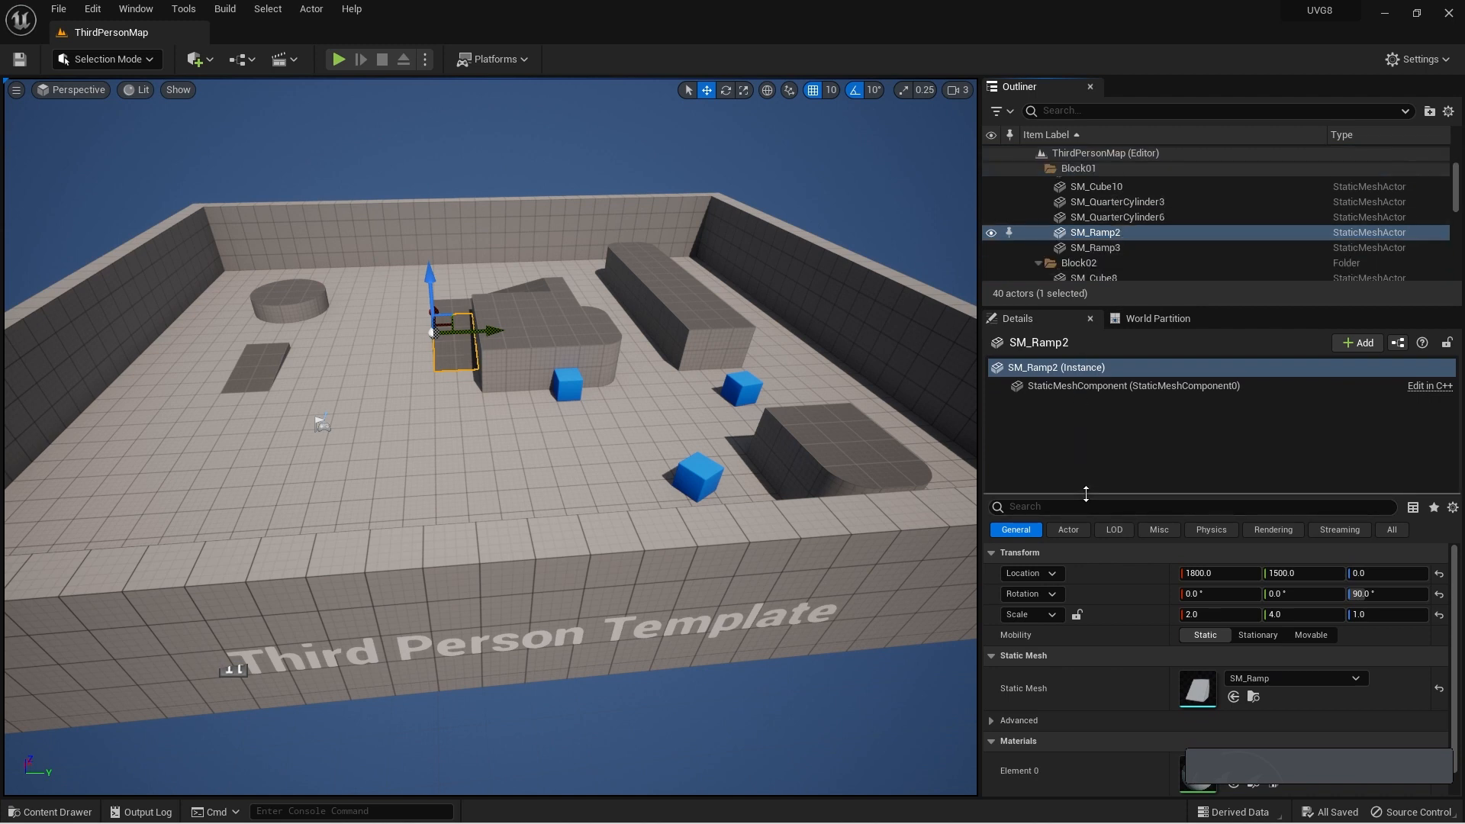
Shrink the component list of SM_Ramp2 in the Details panel to make room for its properties
left_click_drag(1079, 496, 1093, 399)
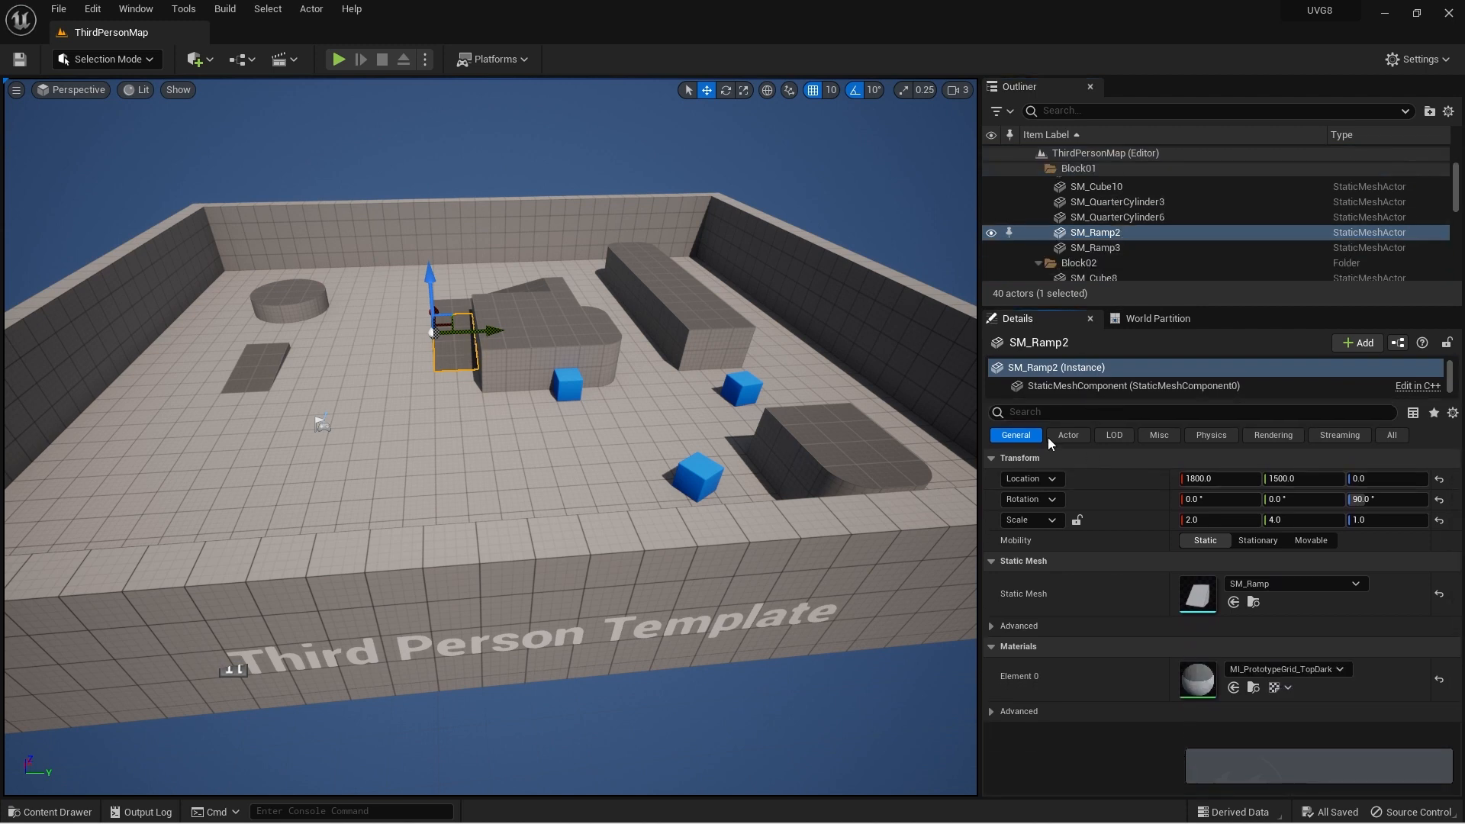
key("d")
key("d")
key("d")
right_click_drag(667, 387, 580, 363)
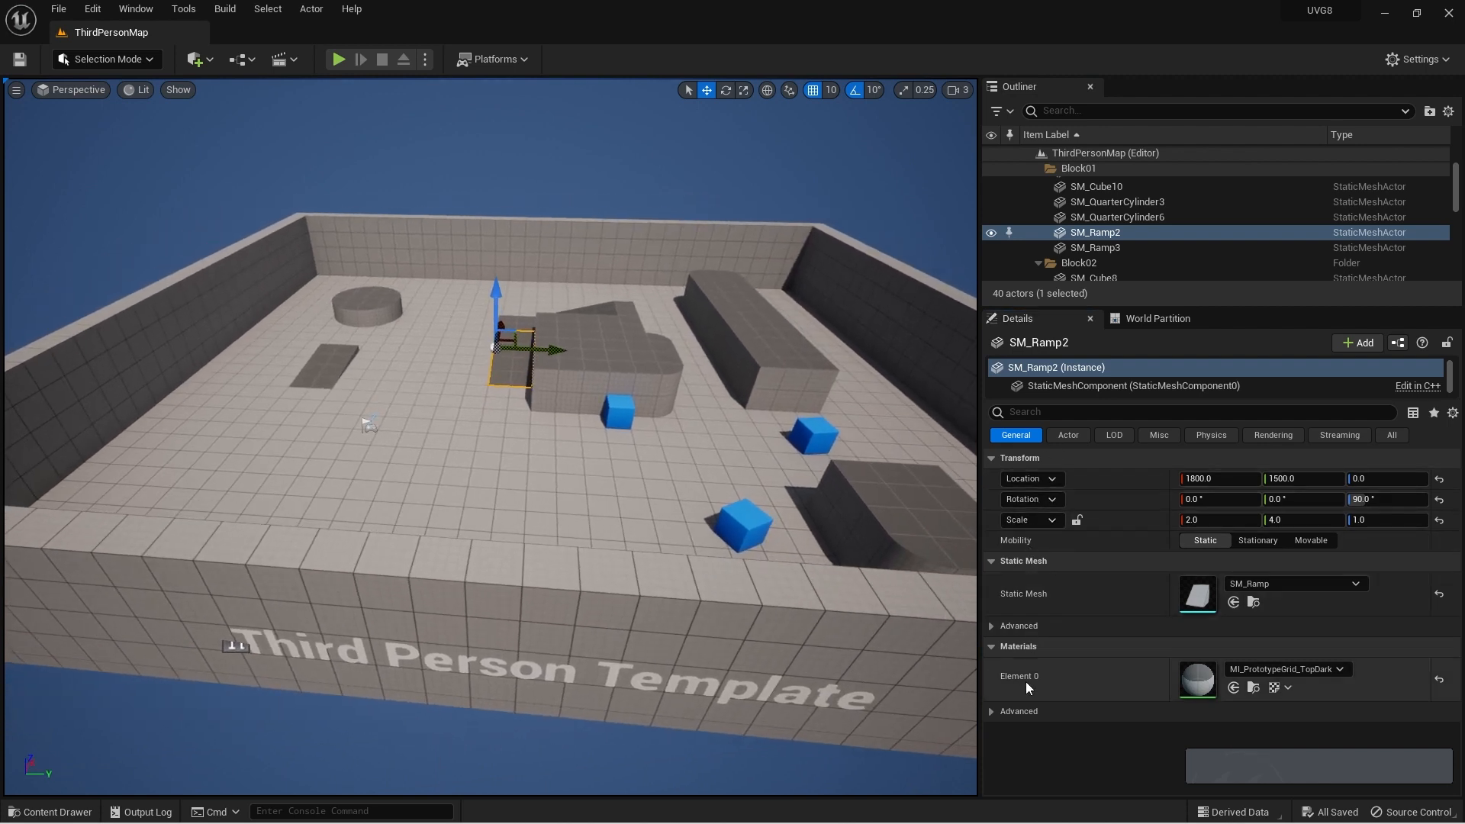
Review SM_Ramp2's properties under Actor, LOD, Misc, Physics, Rendering and Streaming, and read through the complete list under All
left_click(1067, 436)
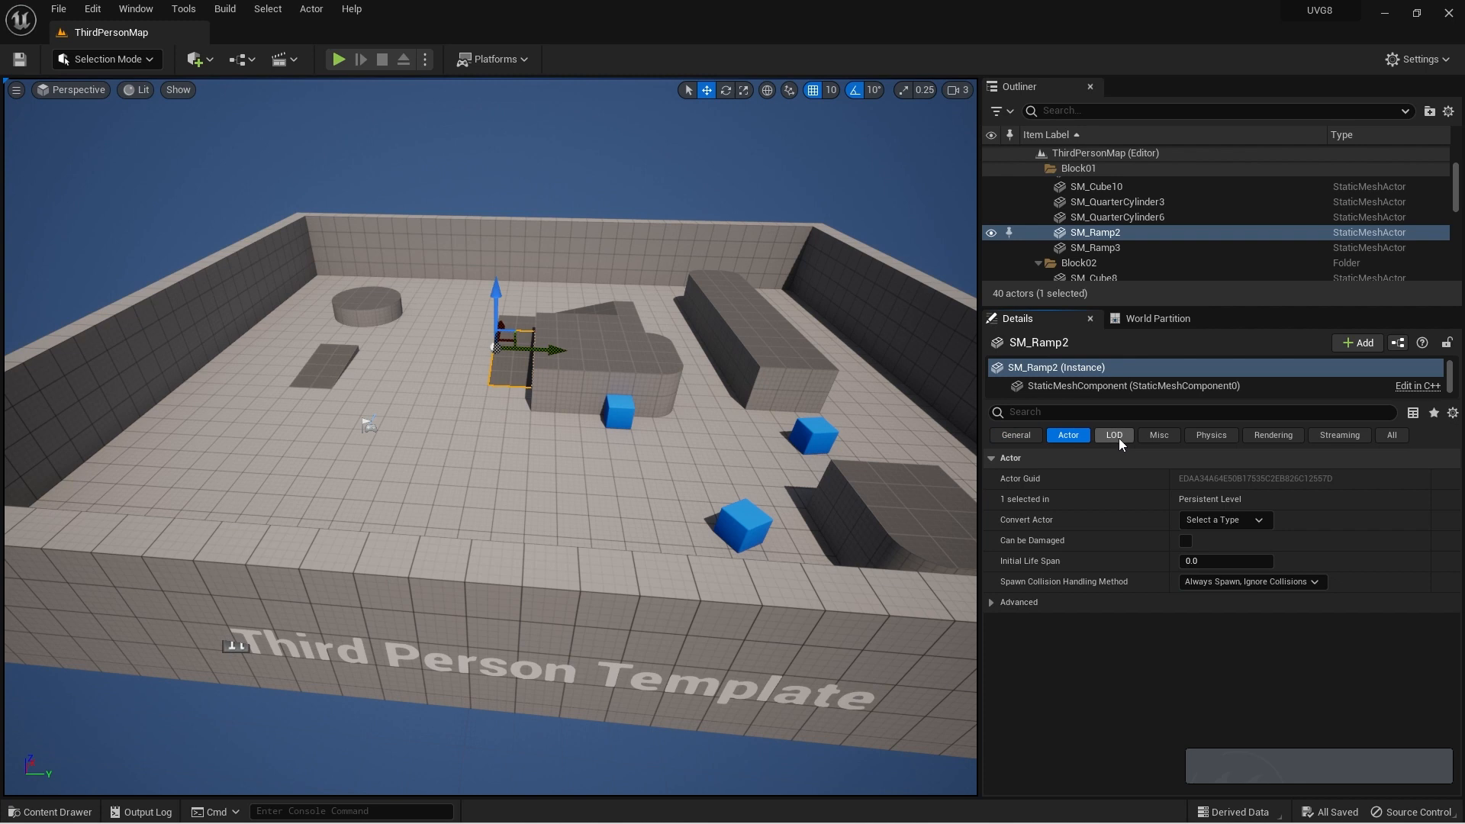
left_click(1117, 437)
left_click(1163, 437)
left_click(1212, 437)
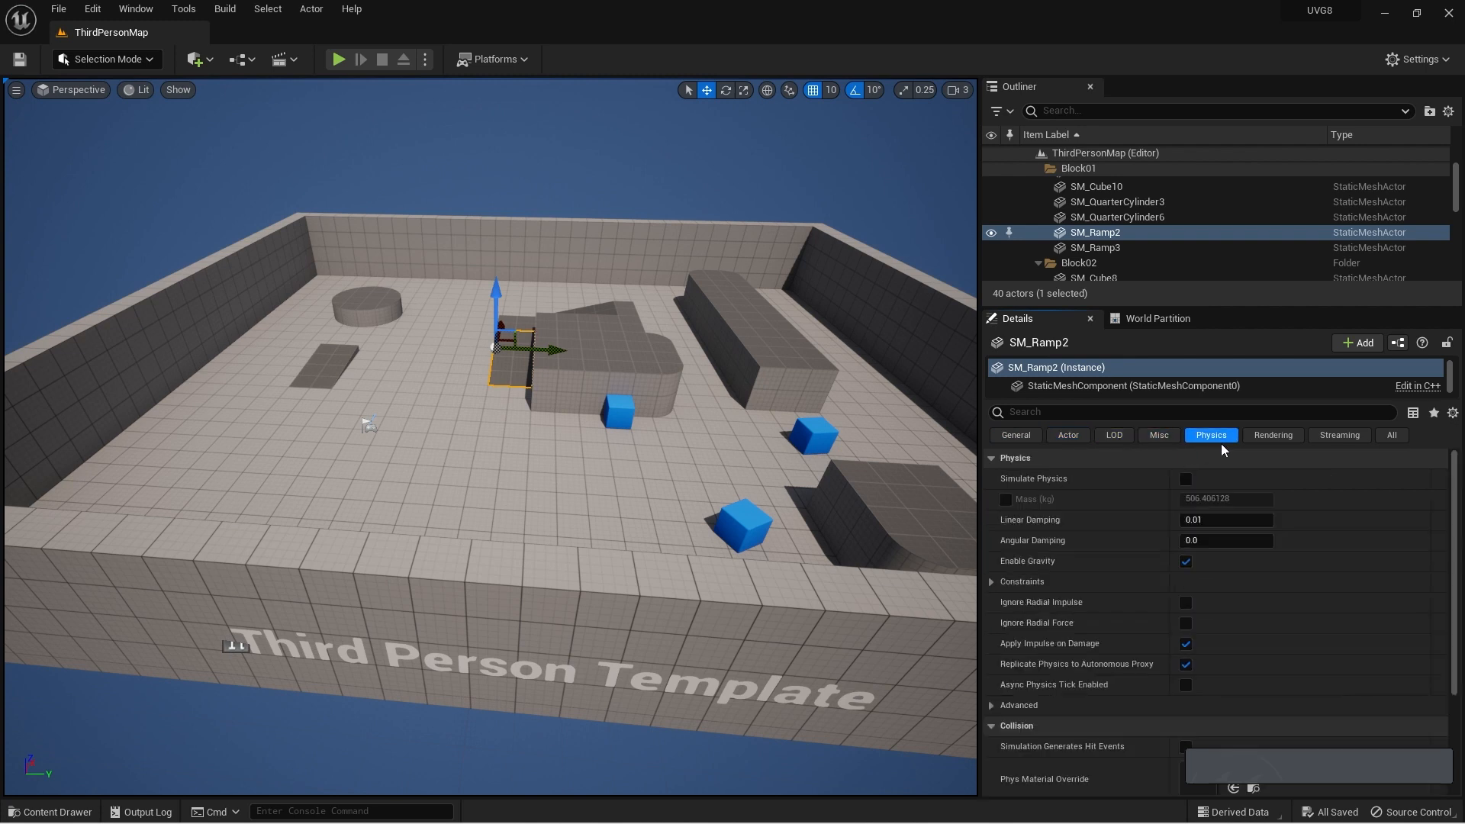
left_click(1288, 438)
left_click(1334, 437)
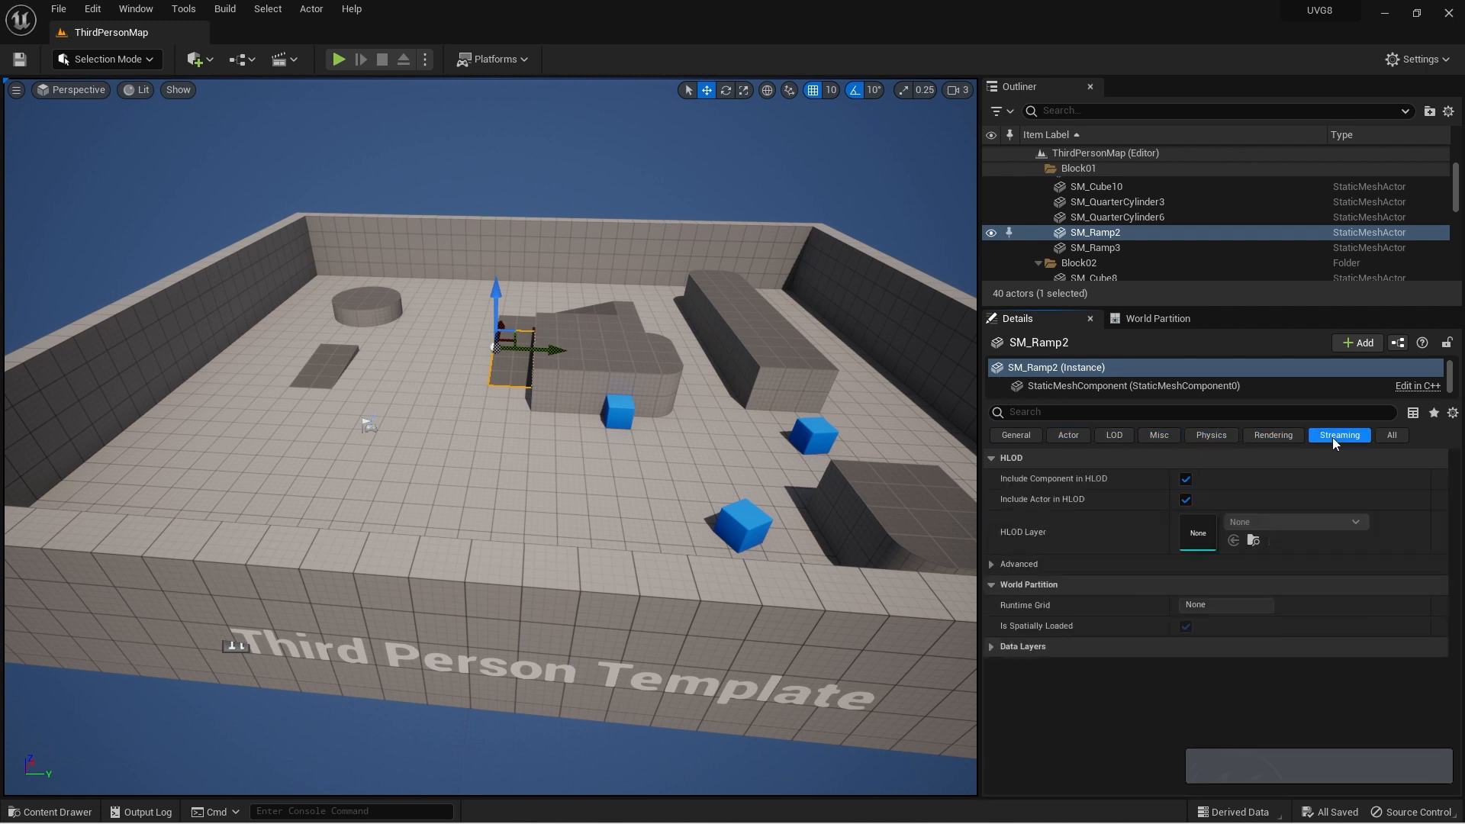
left_click(1396, 435)
scroll(1293, 528, "down", 10)
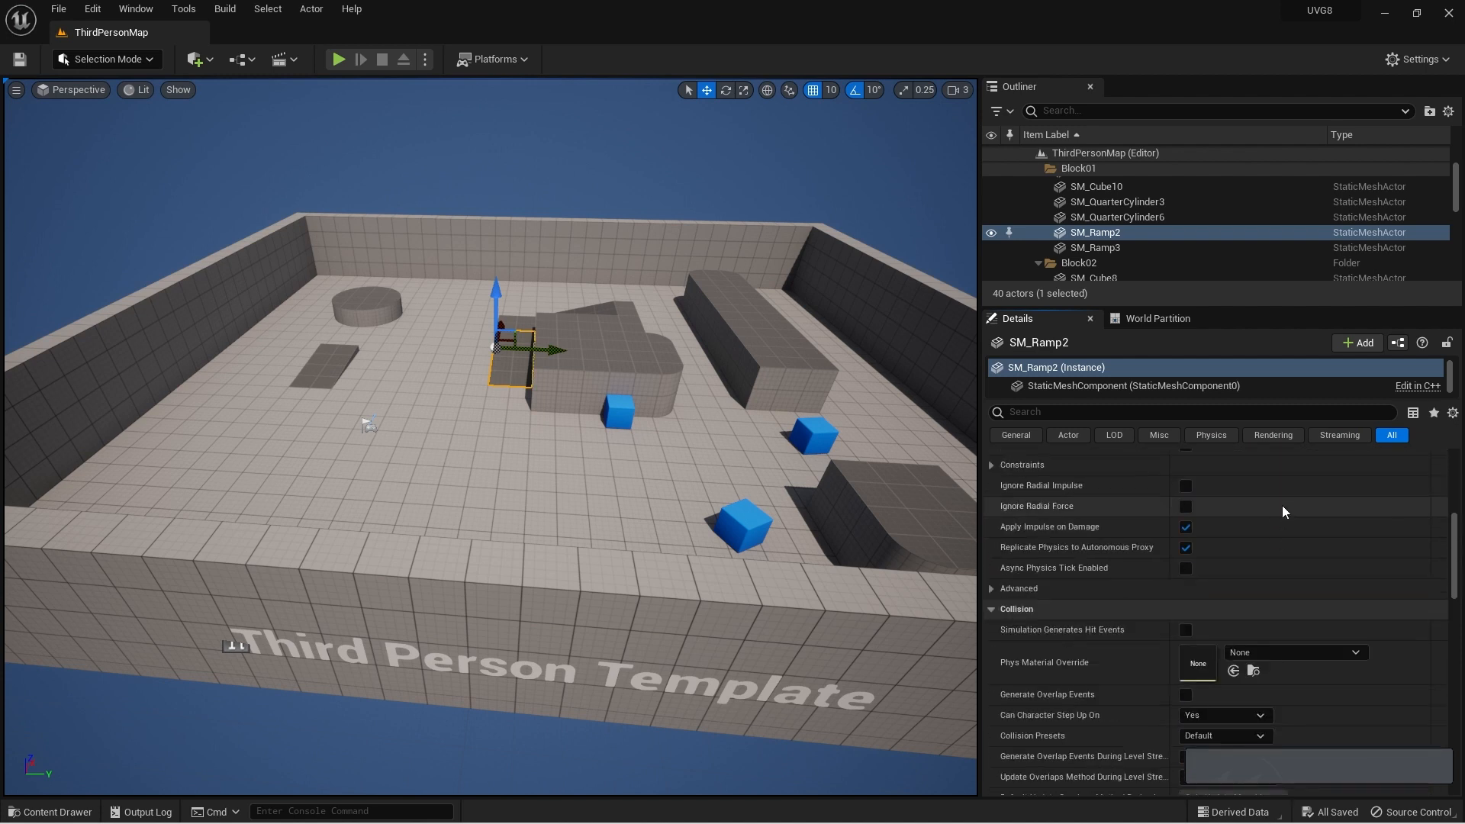
scroll(1274, 512, "down", 8)
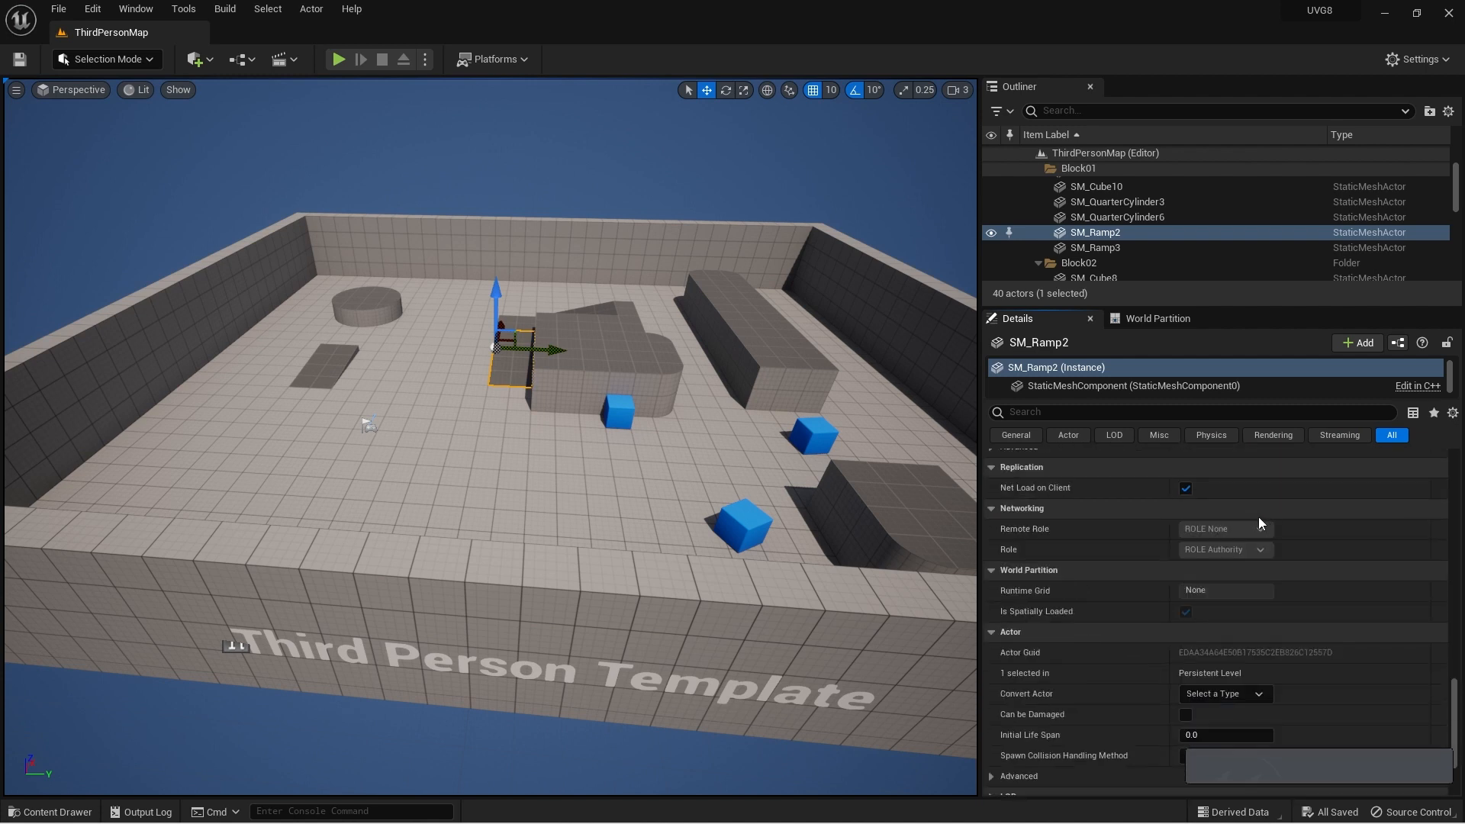
scroll(1232, 524, "up", 18)
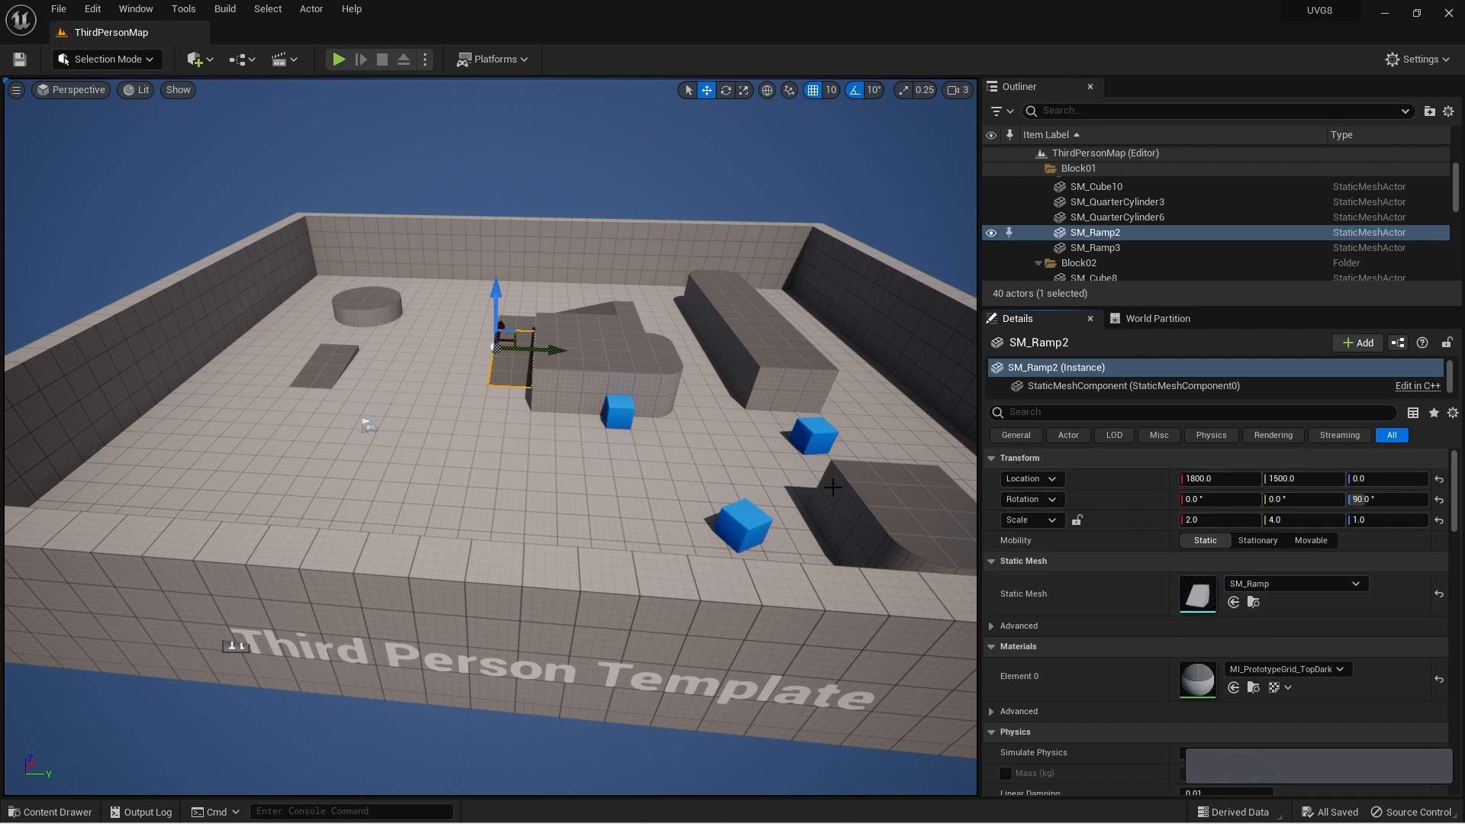
Select SM_ChamferCube3, TextRenderActor, SkyLight, DirectionalLight and PostProcessVolume one after another in the viewport to compare their properties
left_click(744, 525)
right_click_drag(743, 525, 291, 355)
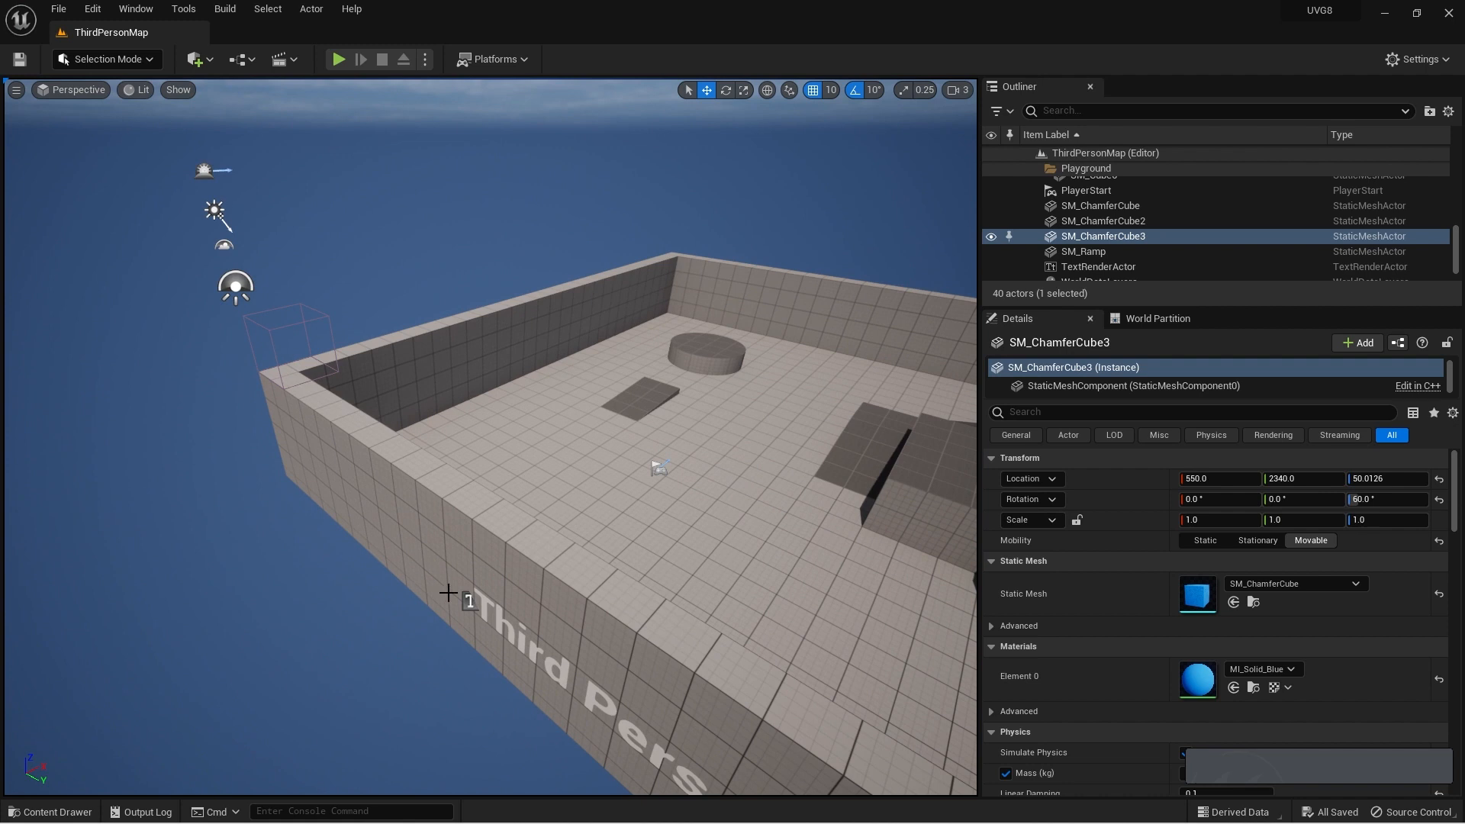
left_click(471, 601)
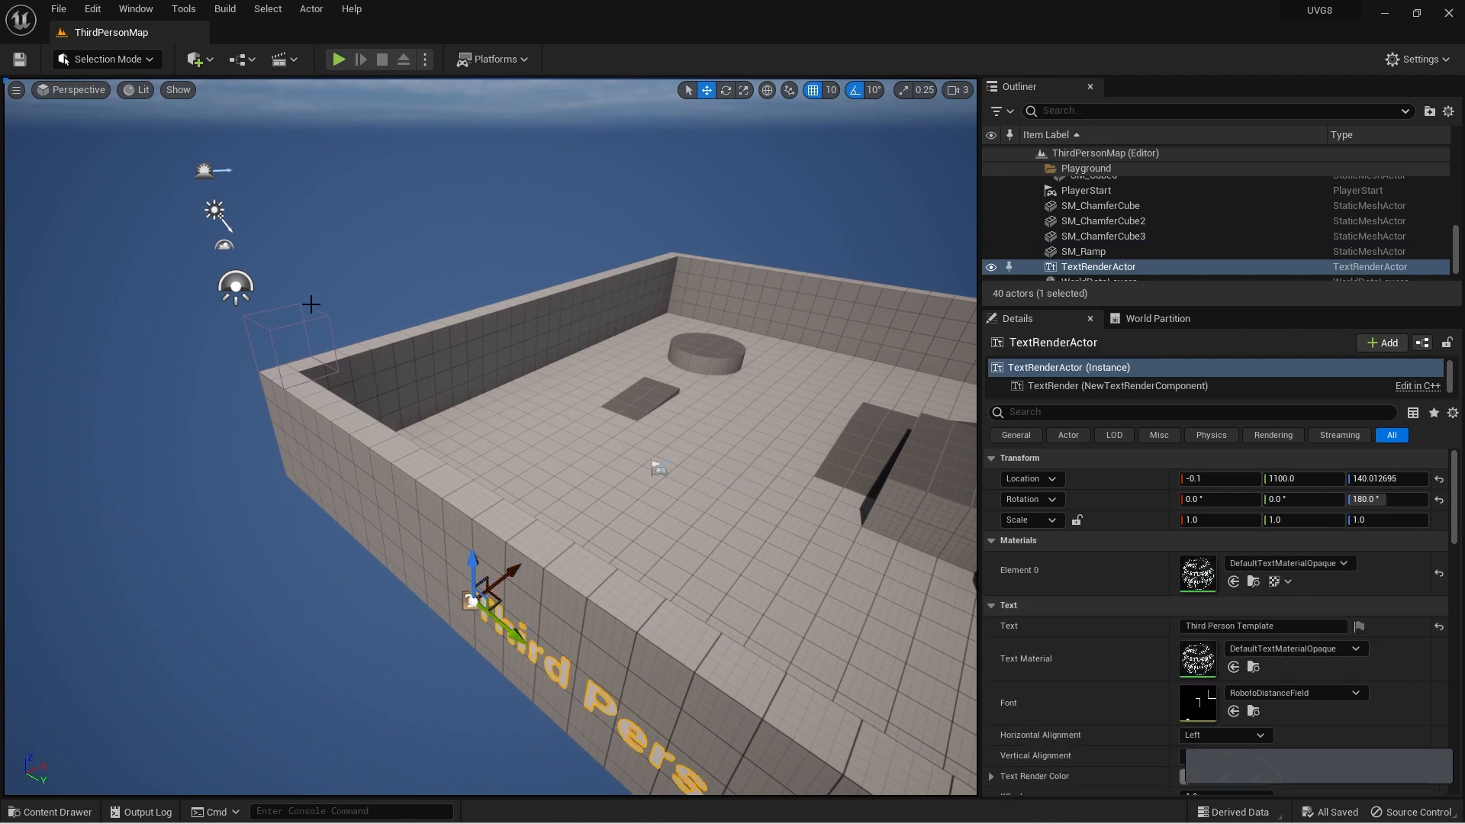
left_click(235, 285)
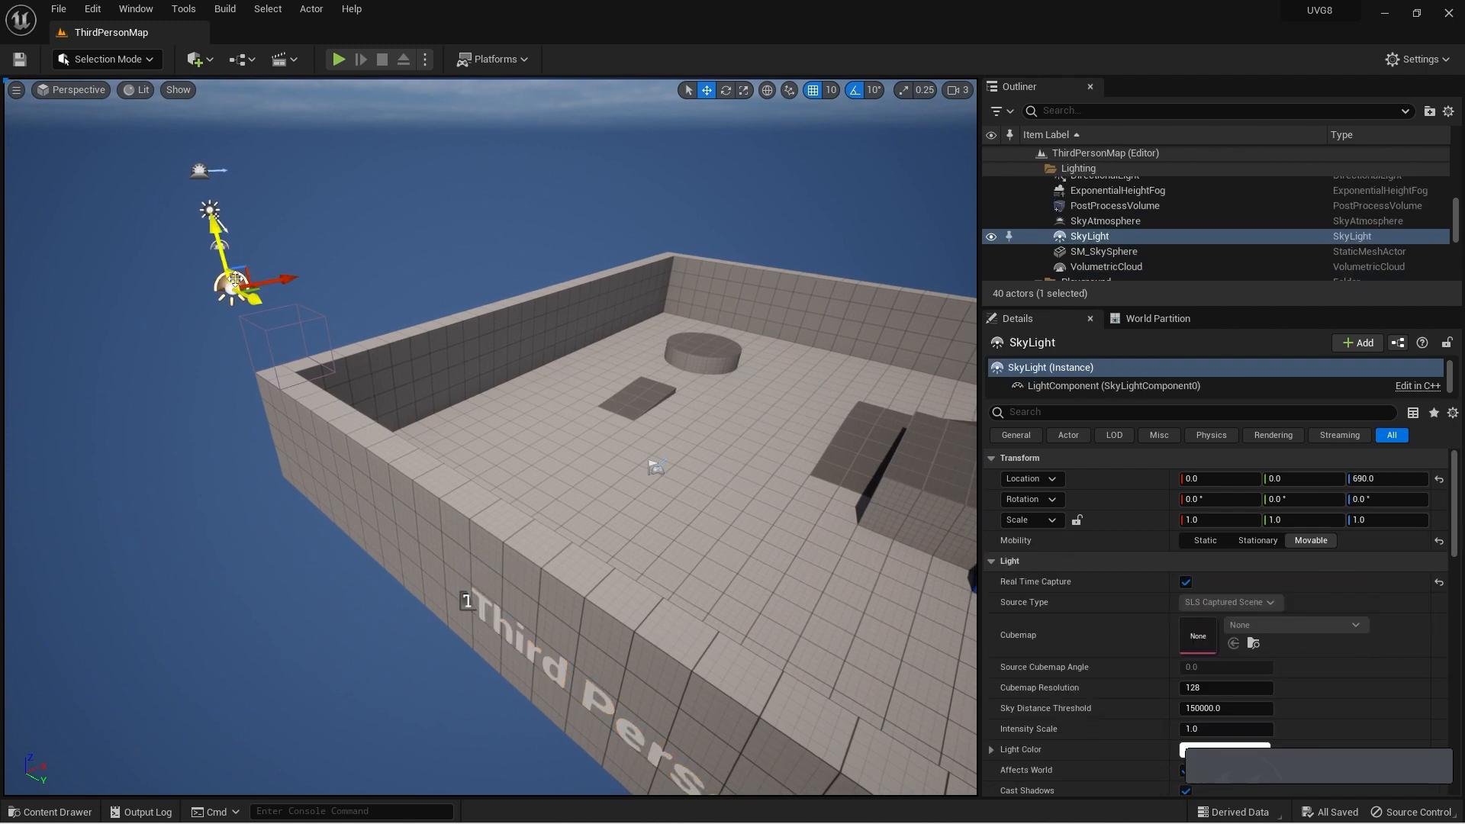
left_click(210, 206)
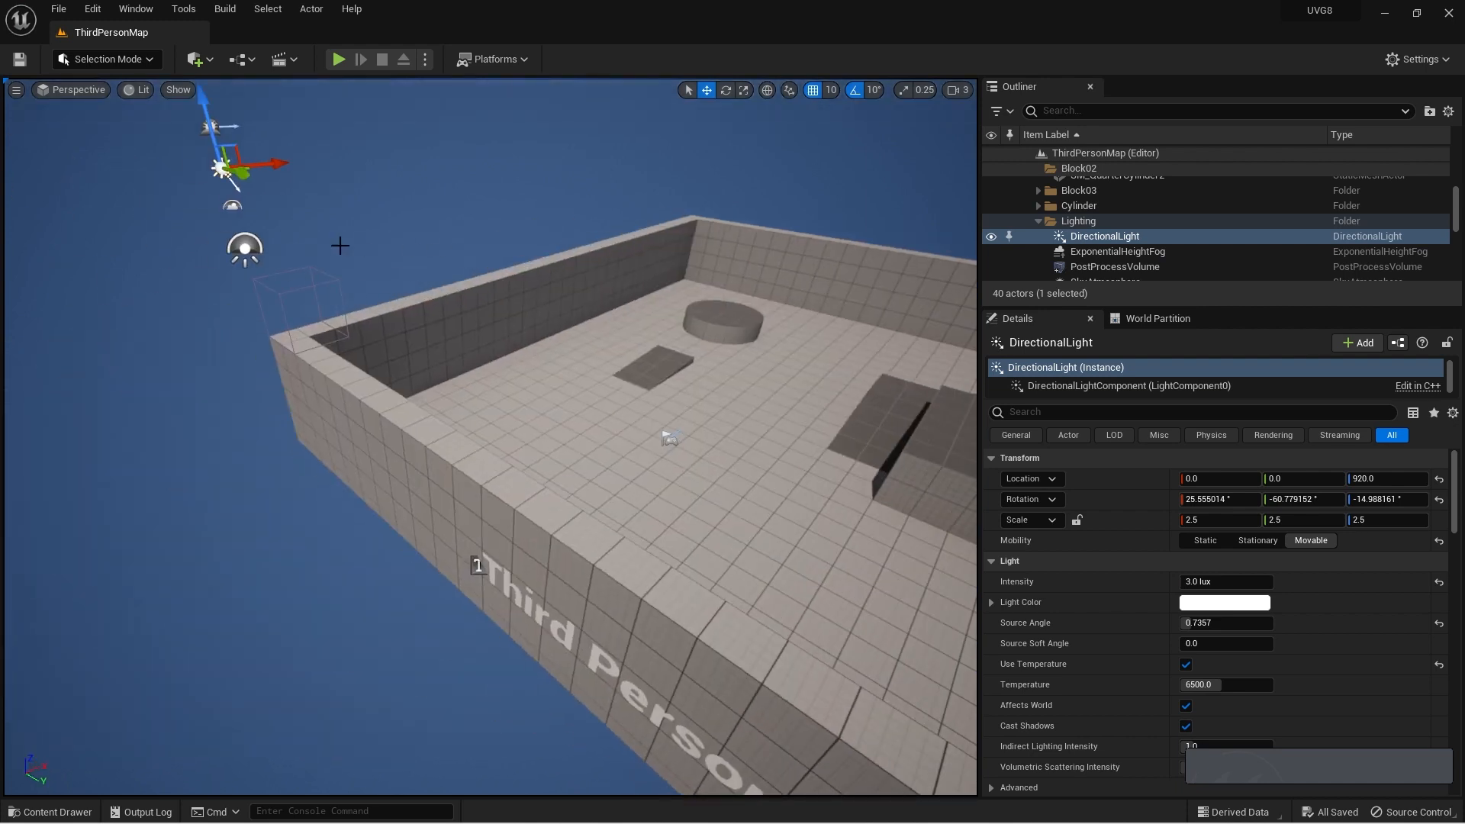
left_click(335, 278)
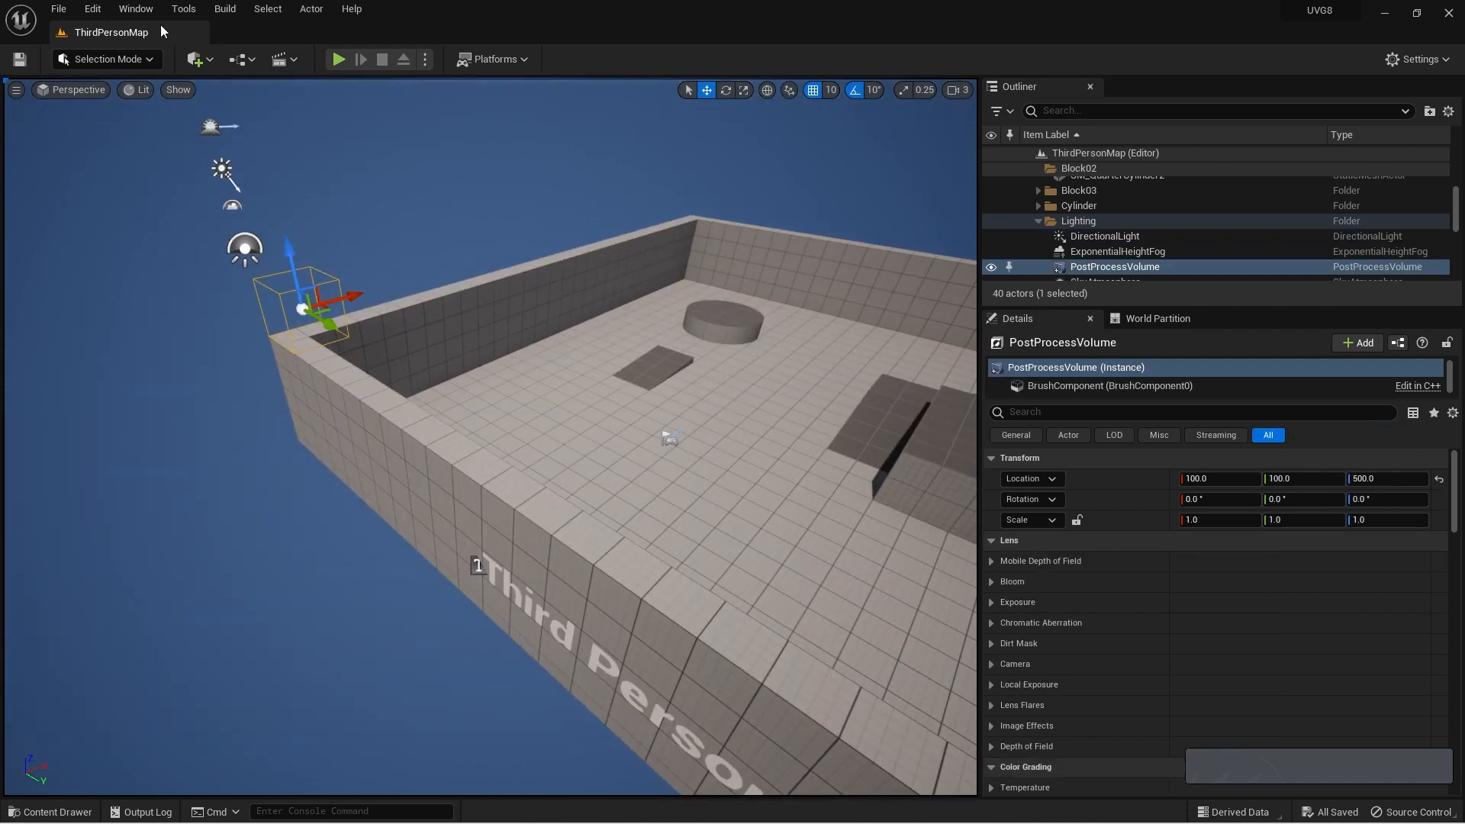
Look through the editor panels that can be opened, and bring the whole arena back into view
left_click(136, 9)
mouse_move(225, 103)
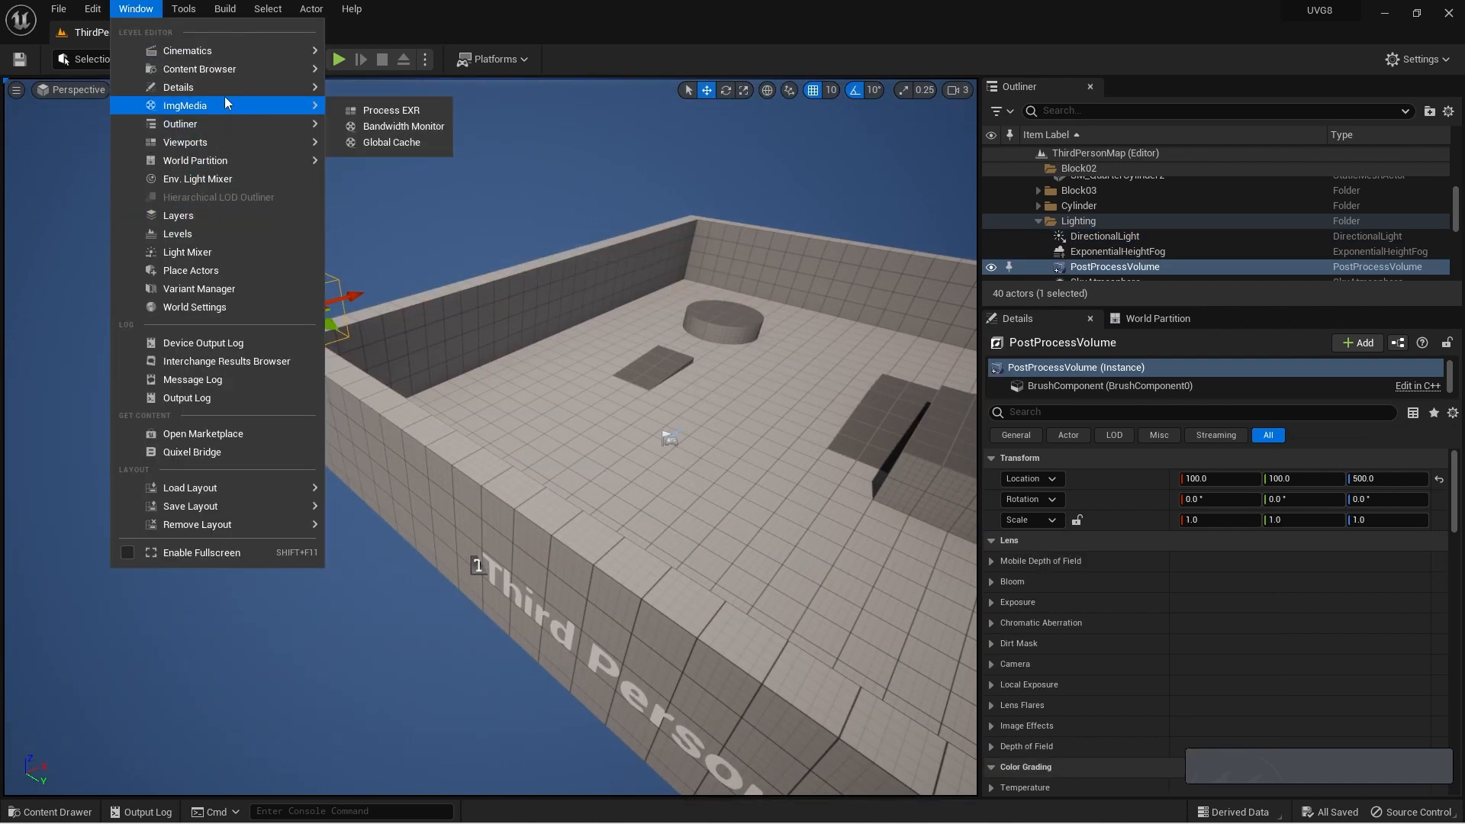
scroll(653, 288, "up", 1)
key("a")
right_click_drag(654, 288, 885, 290)
key("s")
key("s")
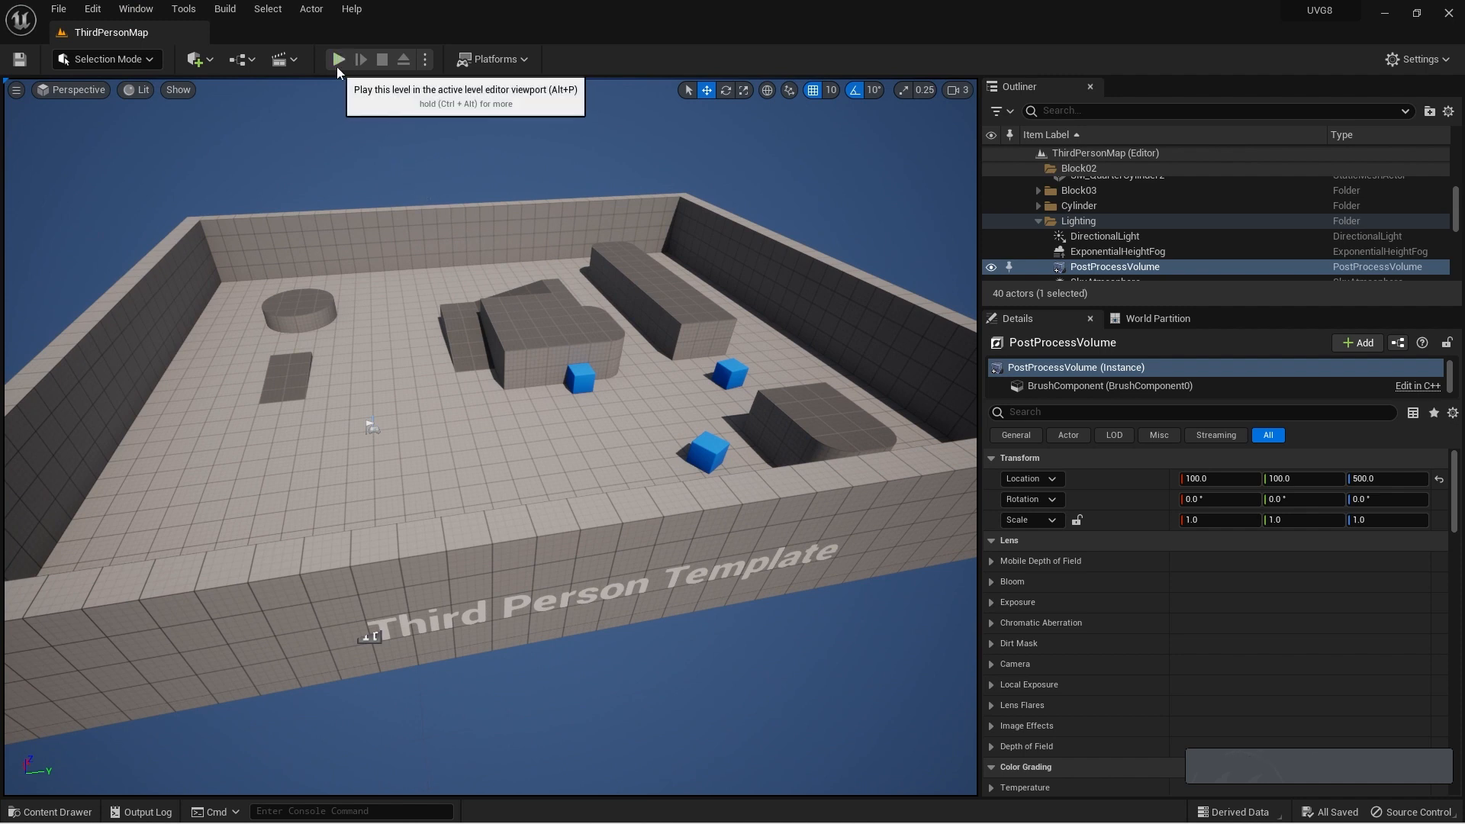
right_click_drag(383, 128, 387, 128)
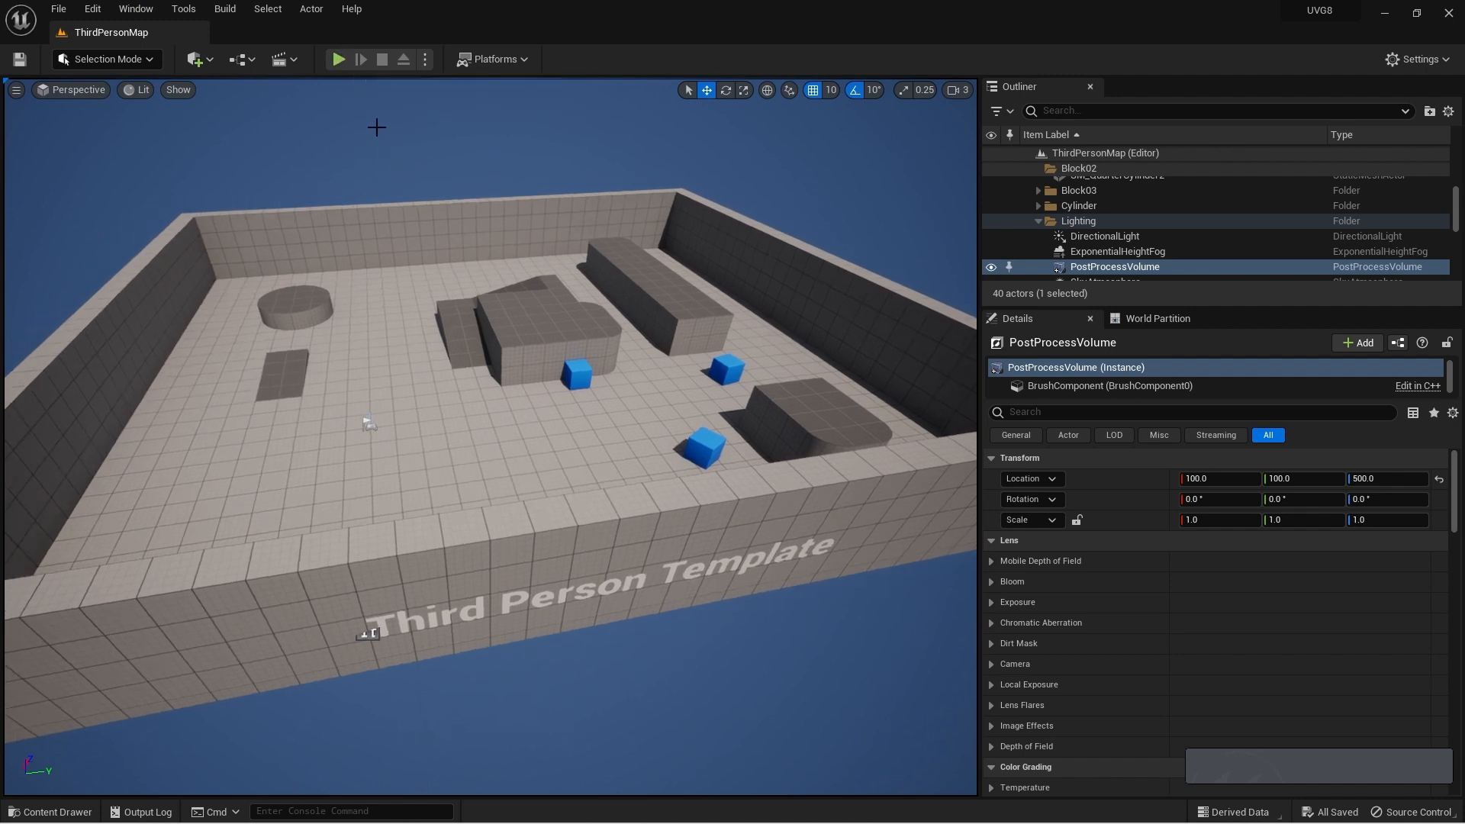
Play the level in the viewport and look around the character, and view the Content Drawer after stopping
key("alt+p")
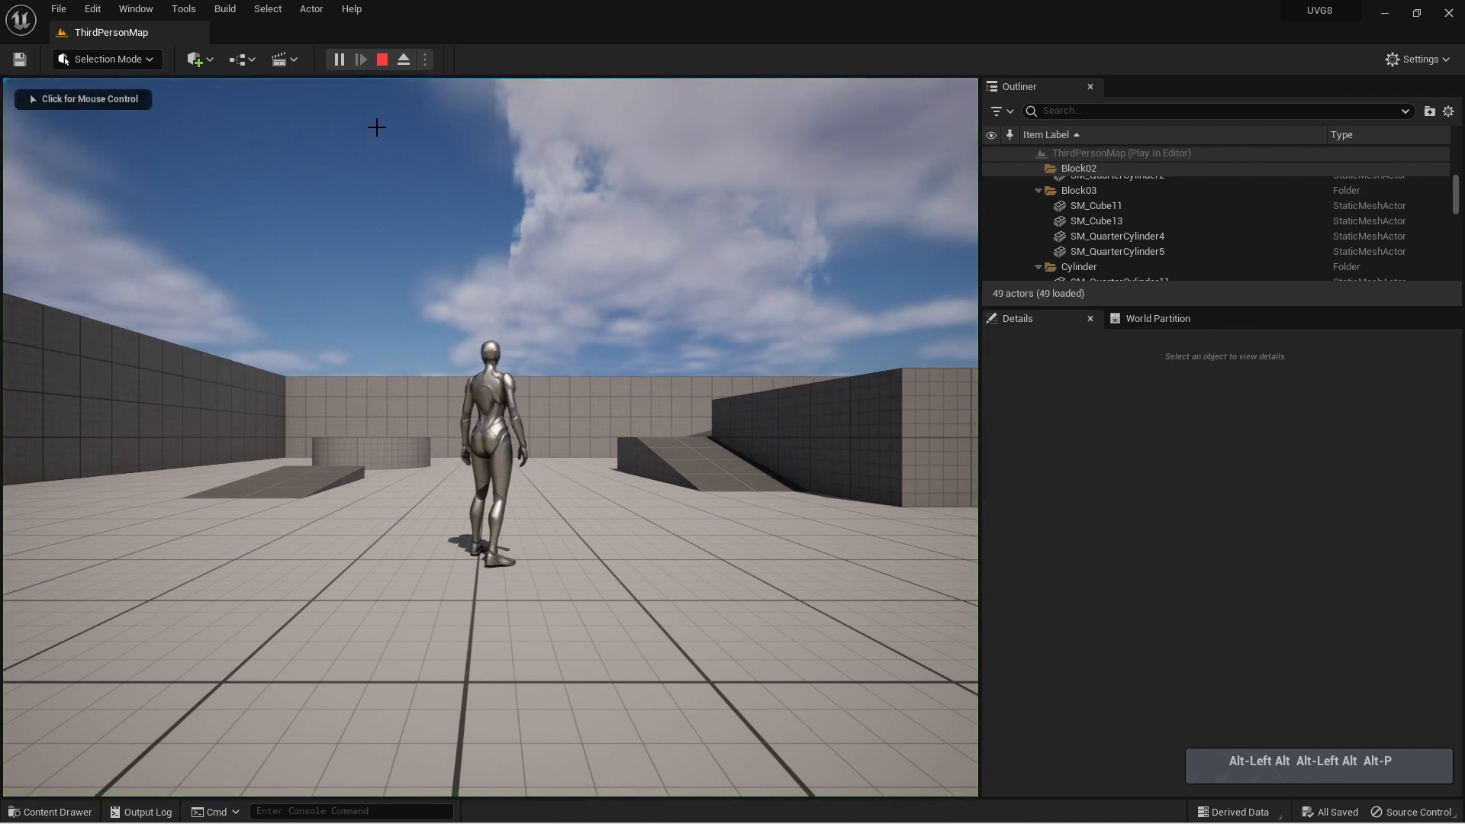
left_click(533, 241)
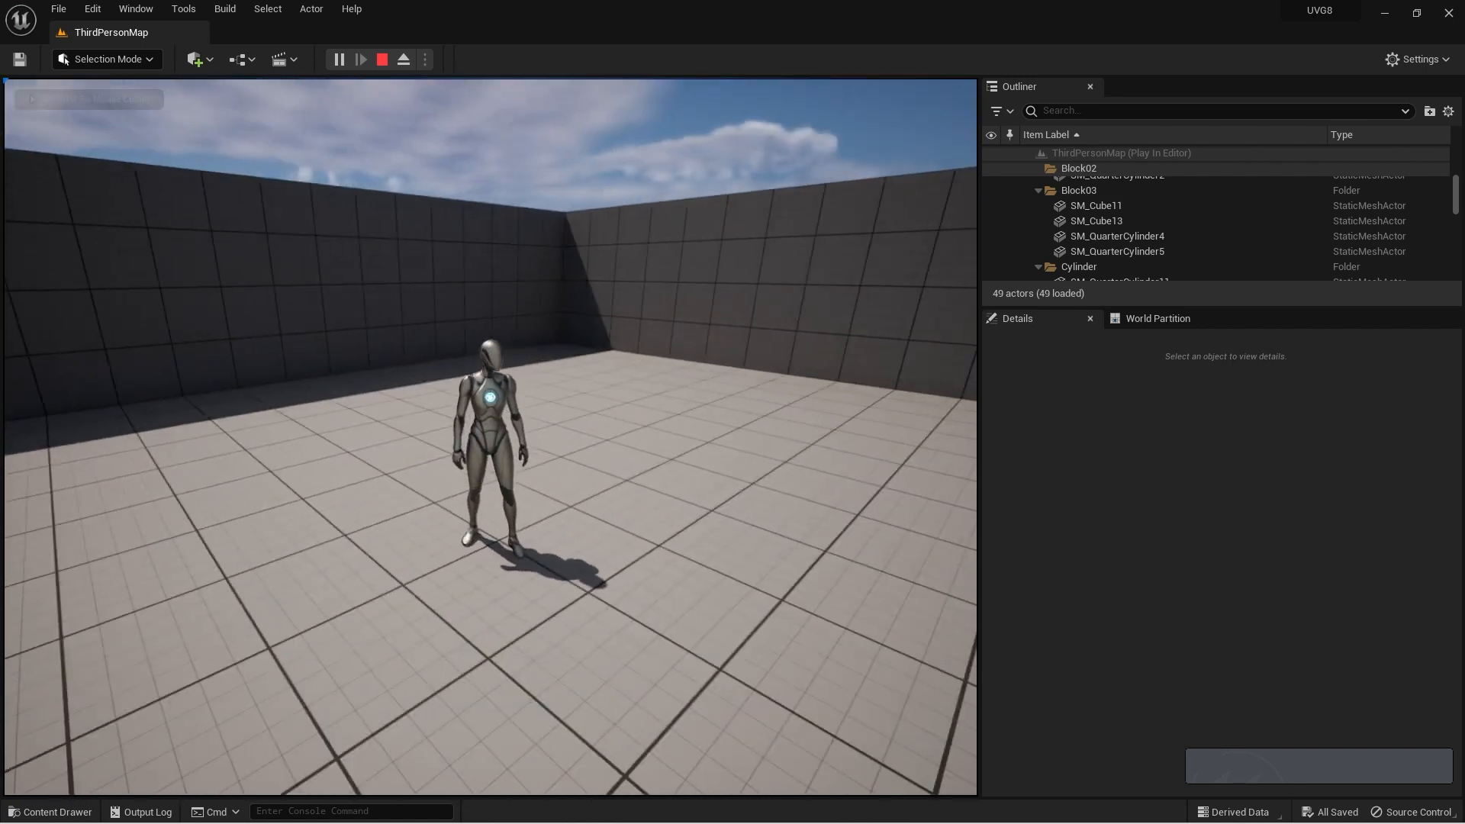
key("ctrl")
key("space")
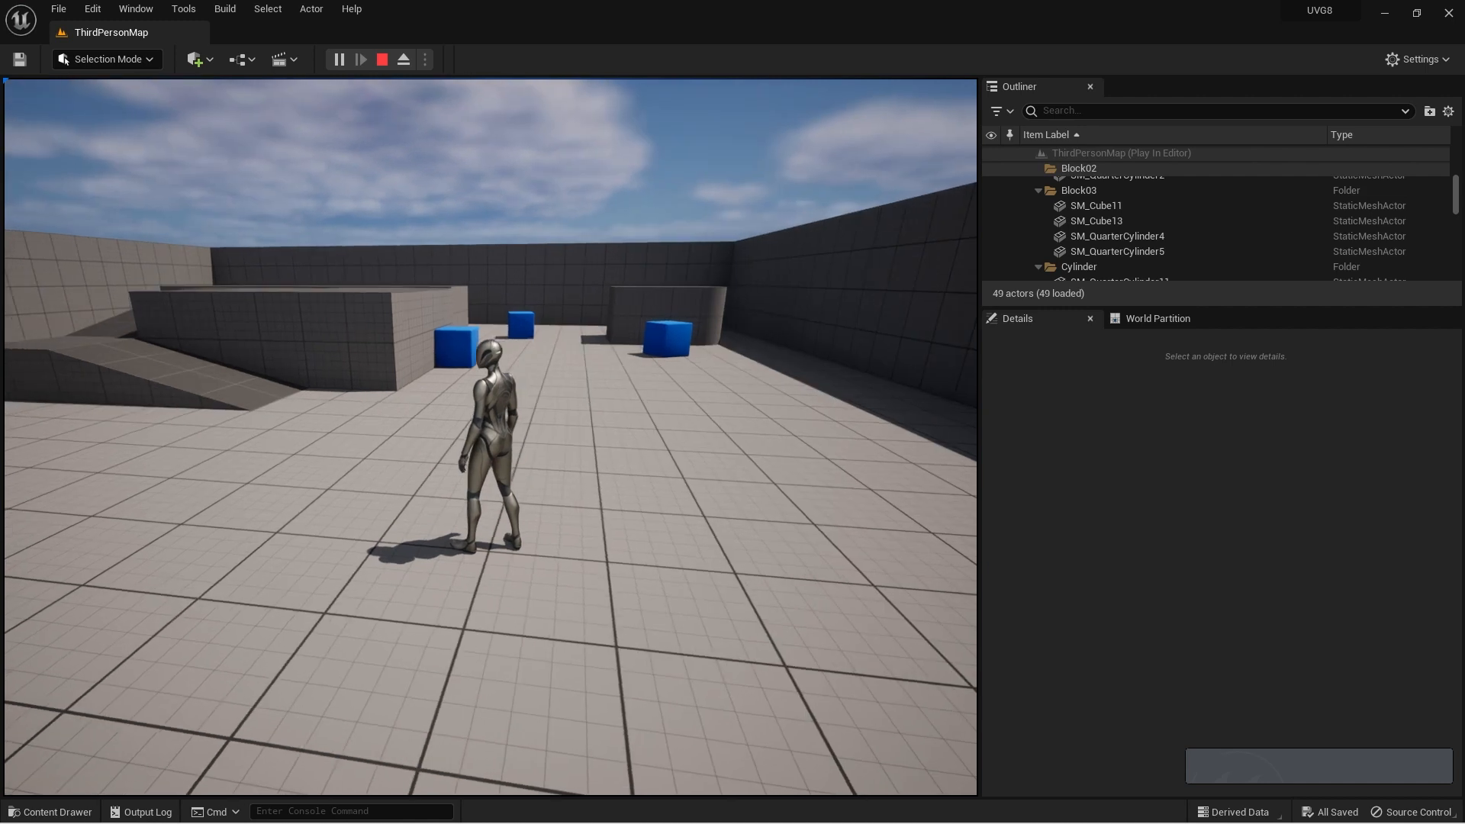
key("Escape")
left_click(54, 811)
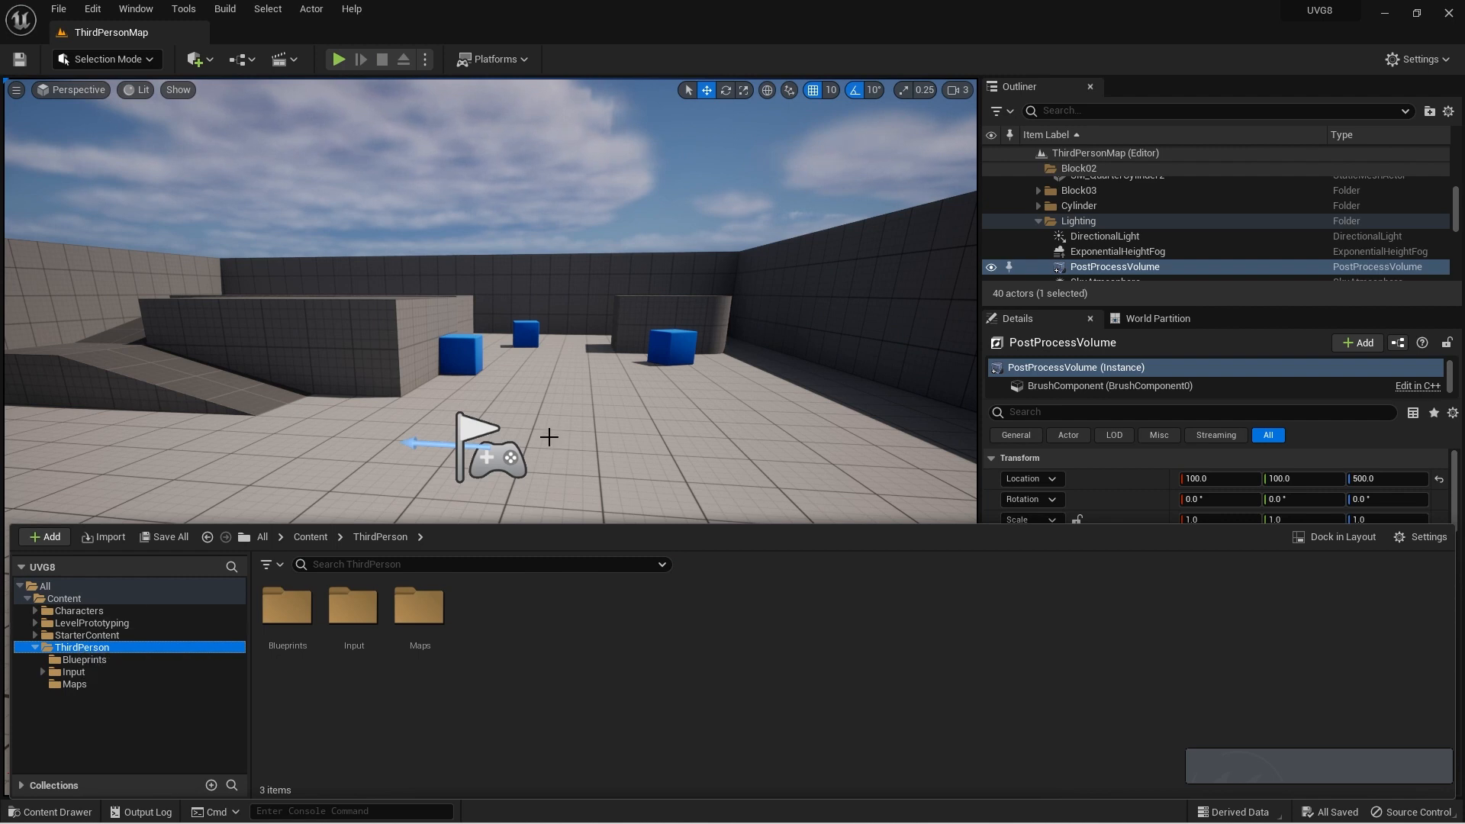
right_click_drag(549, 437, 381, 437)
Play the level again and run the character up the ramp and across the raised platform
left_click(338, 59)
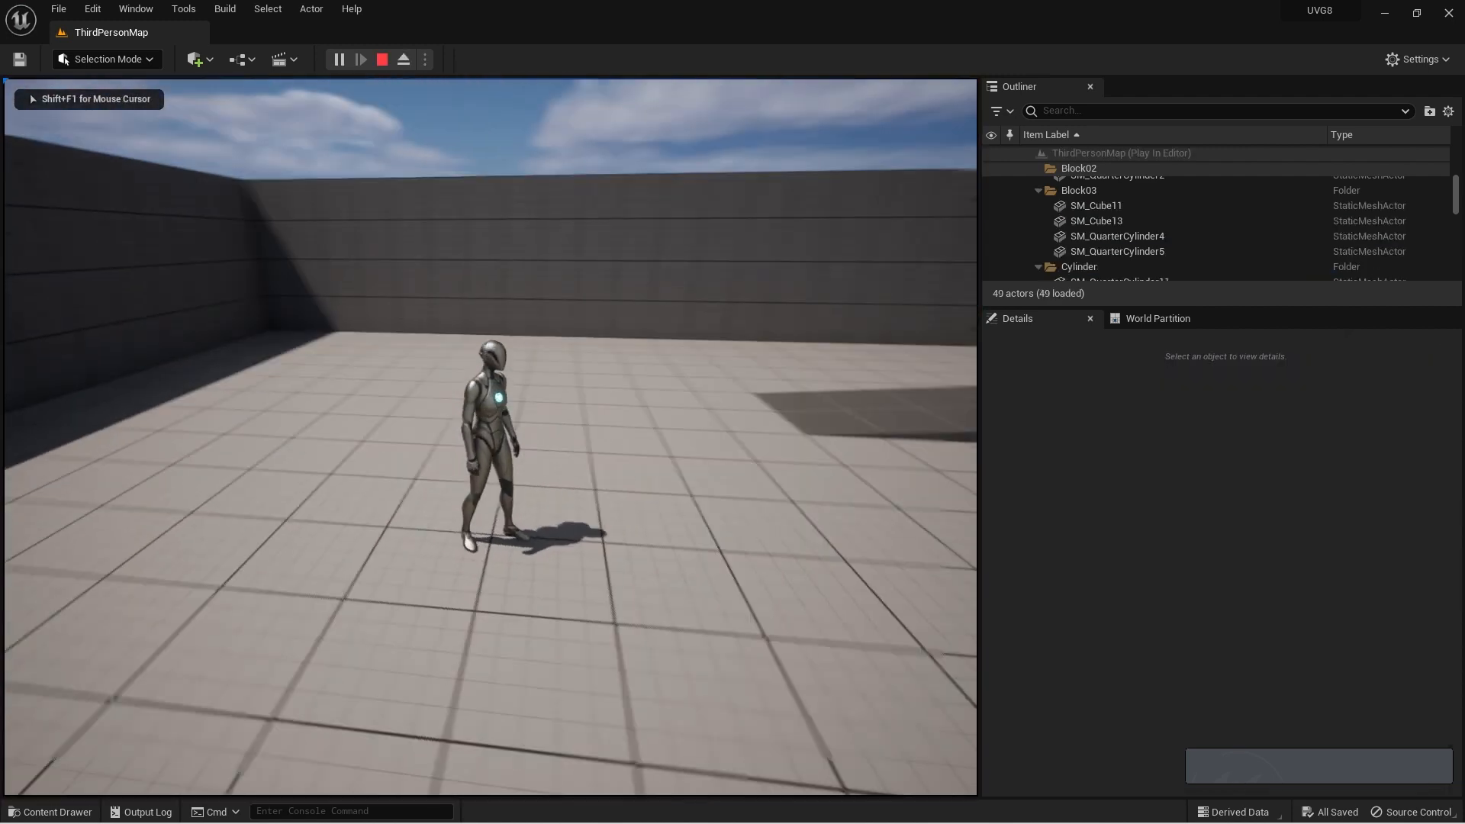
key("w")
key("w")
key("d")
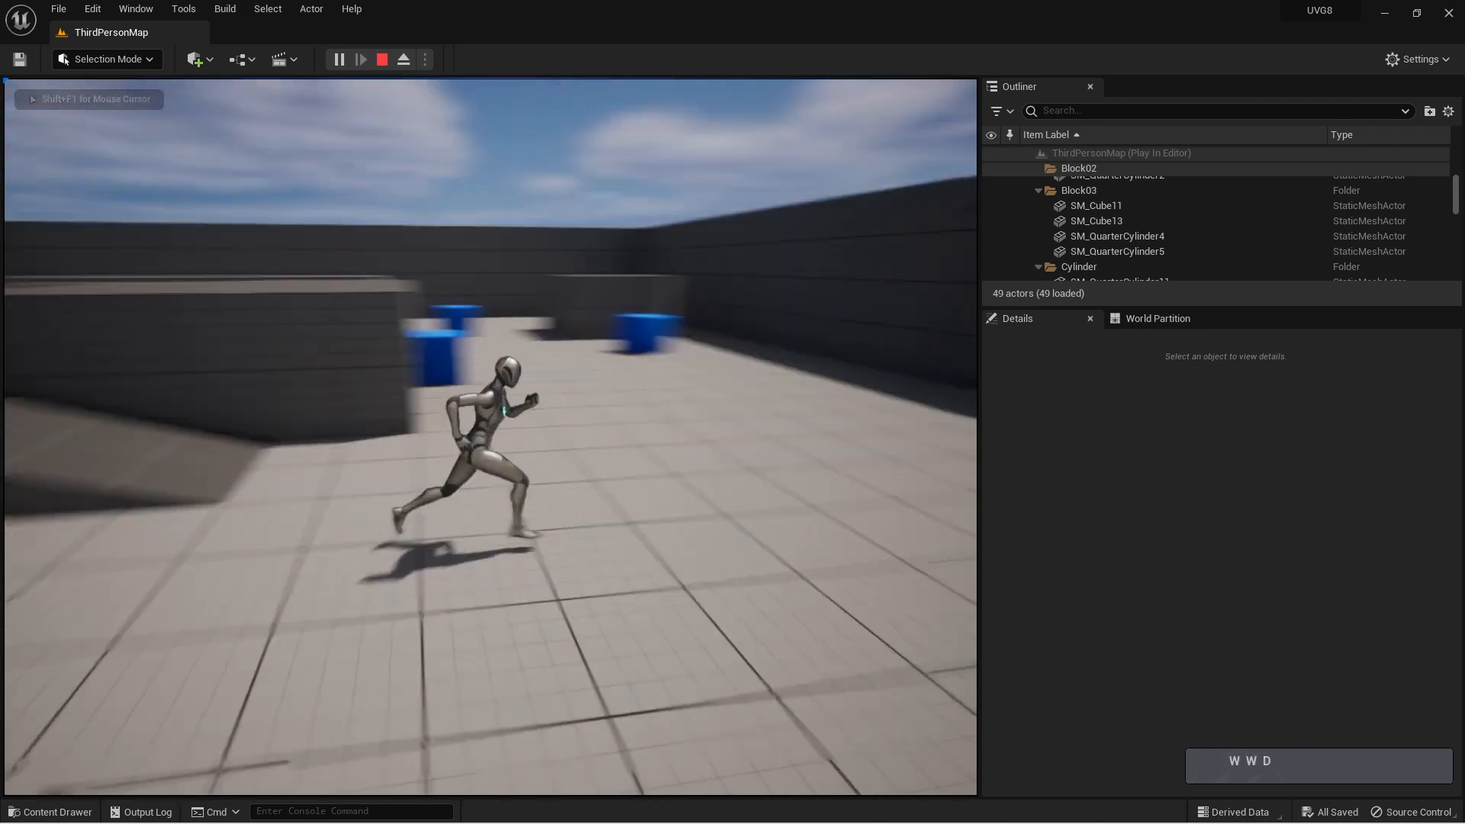
key("w")
key("a")
key("w")
key("a")
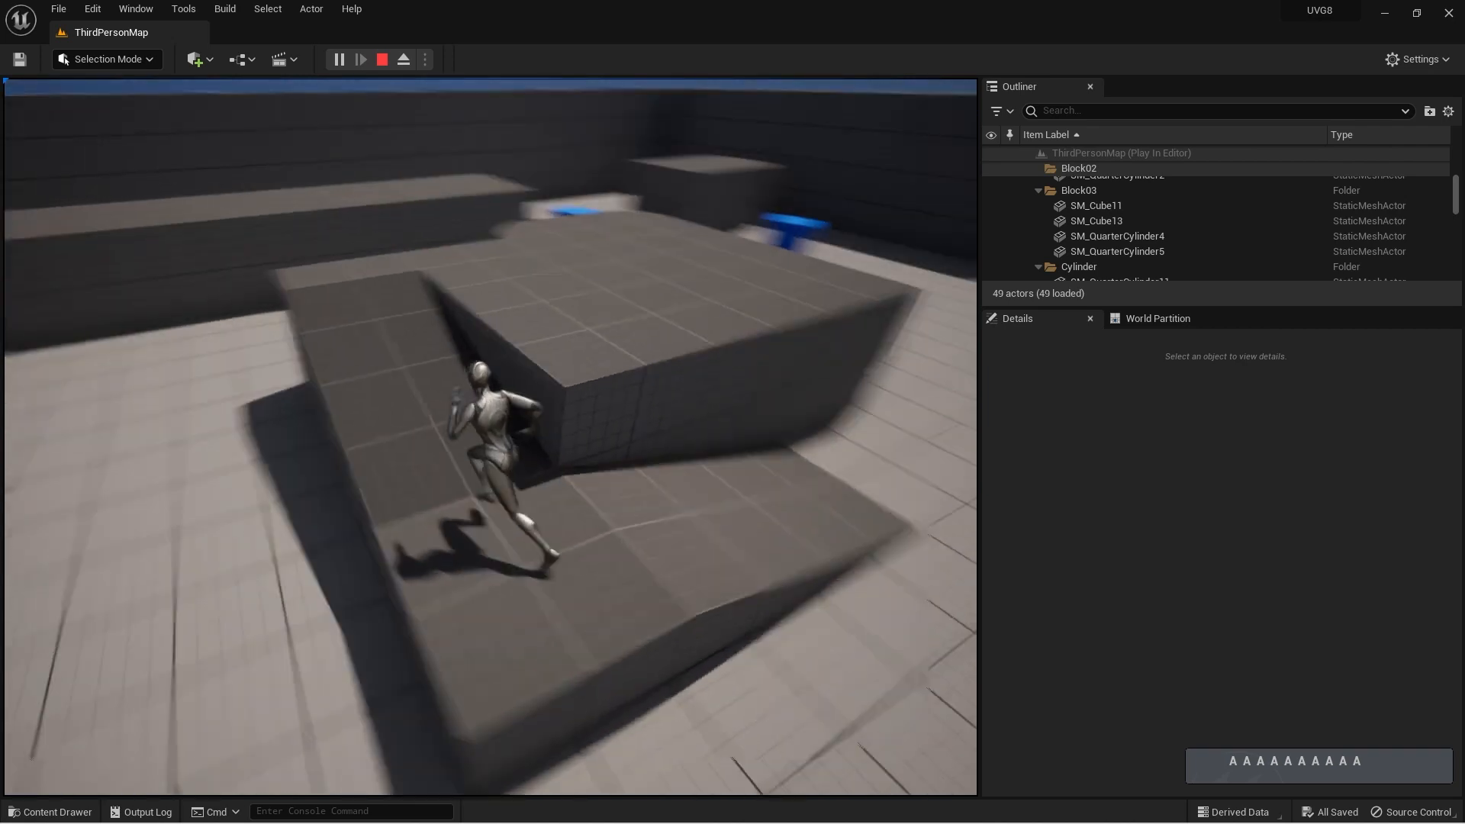
key("d")
key("w")
key("d")
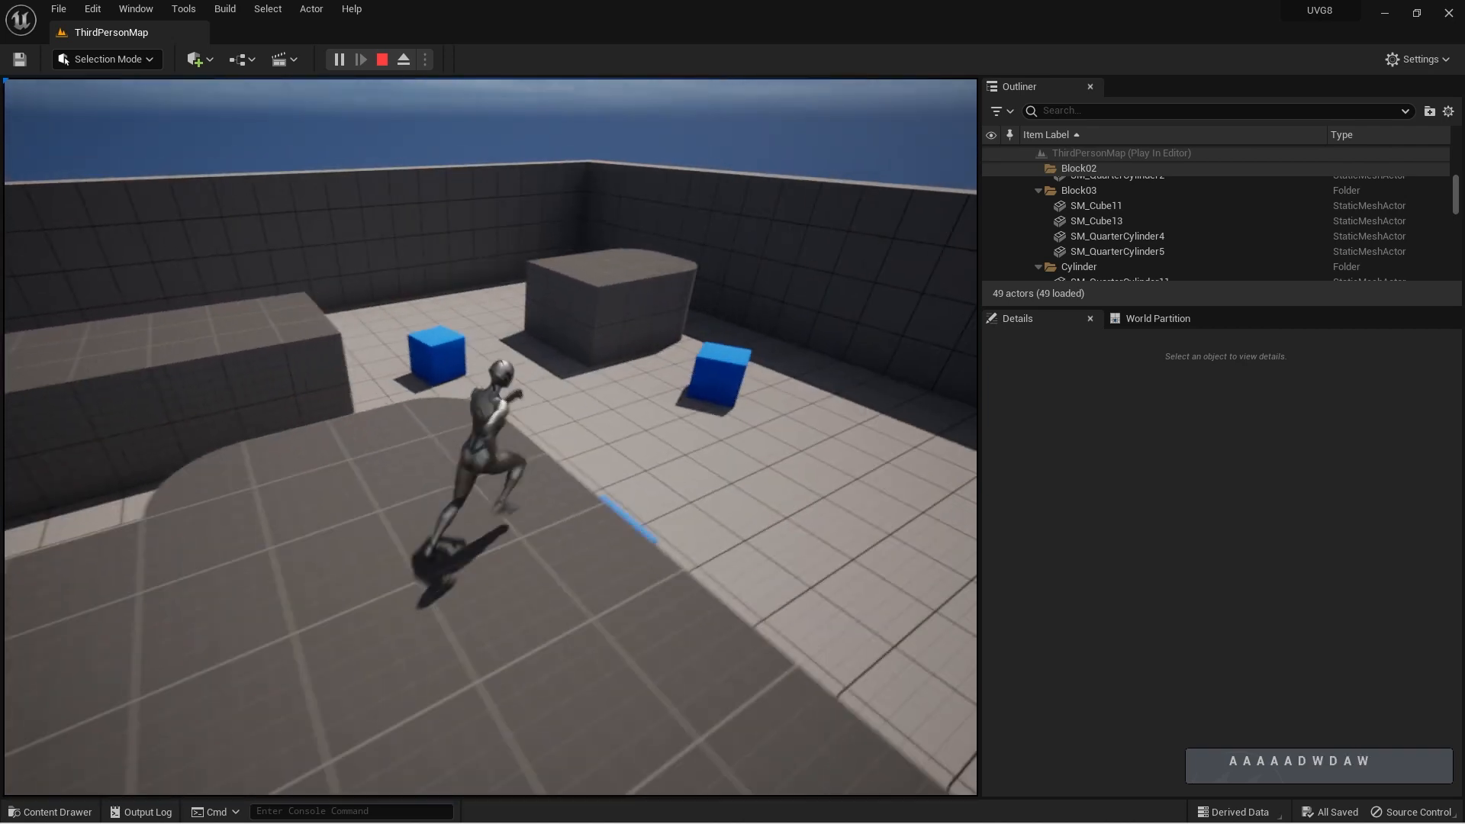
Jump the character off the platform onto the floor among the blue cubes
key("a")
key("w")
key("space")
key("d")
key("s")
key("space")
key("s")
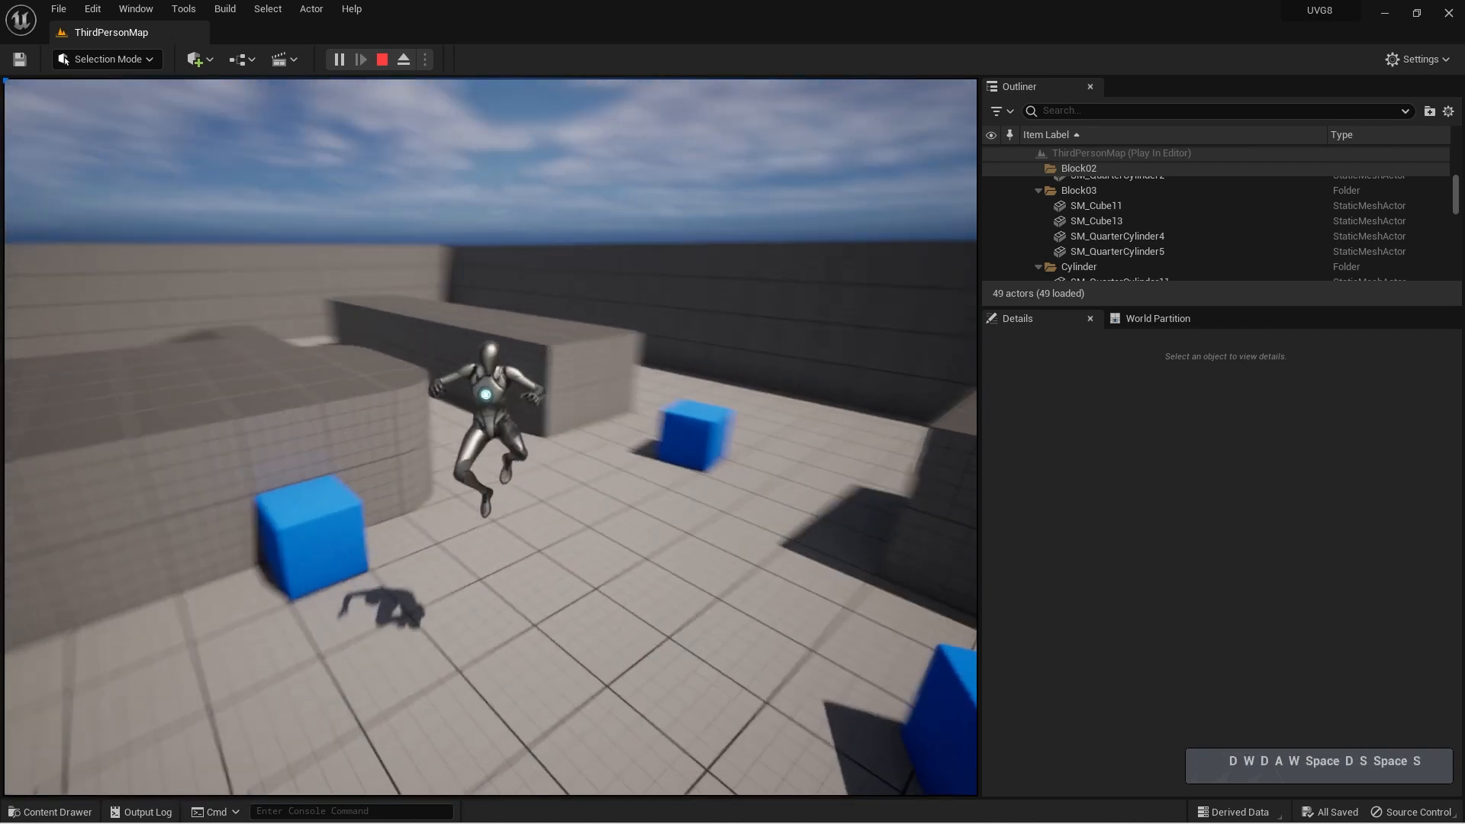
Run the character into the blue cubes to push them around, and end the play session
key("a")
key("w")
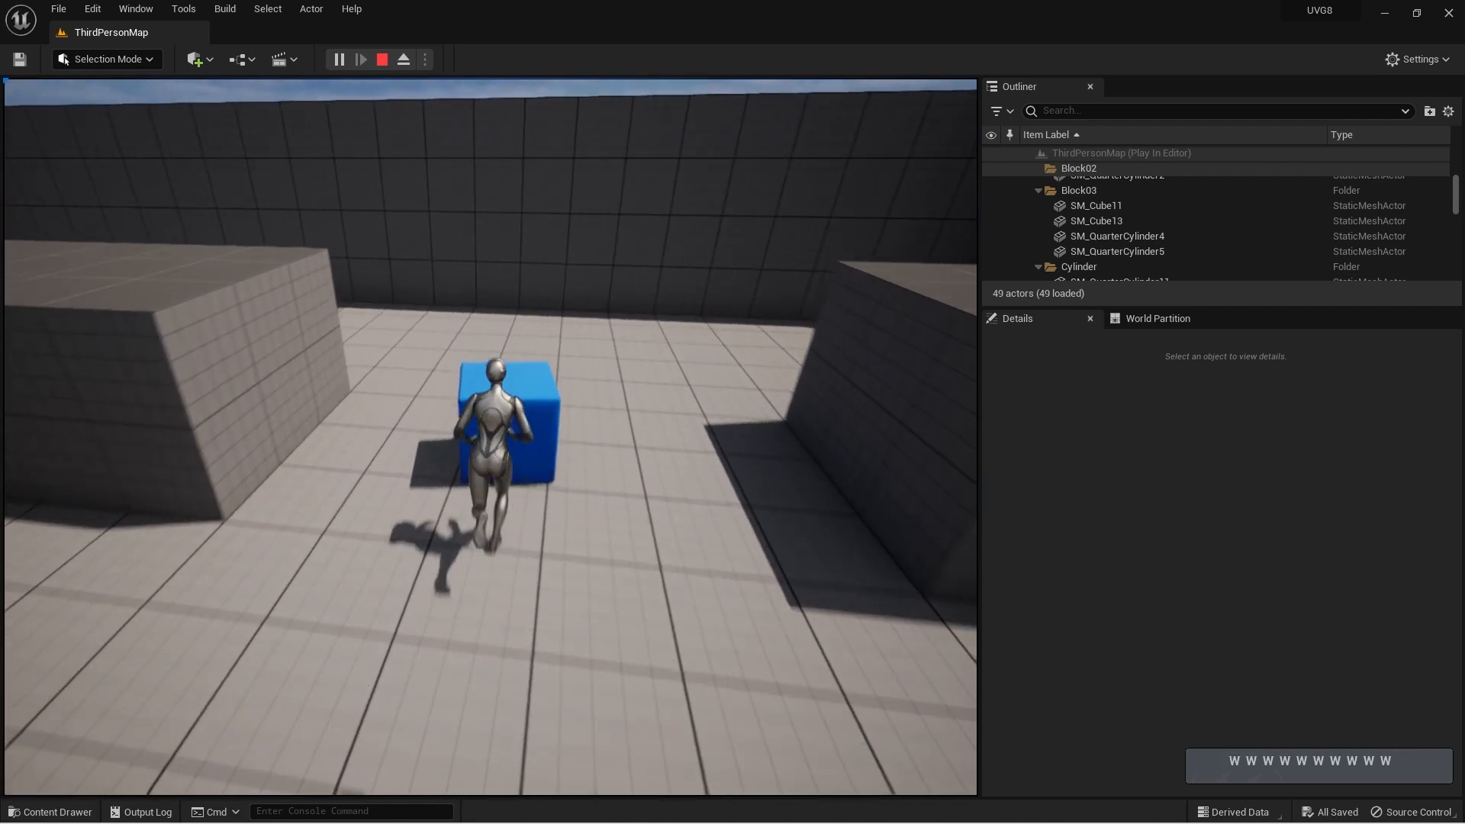
key("s")
key("d")
key("w")
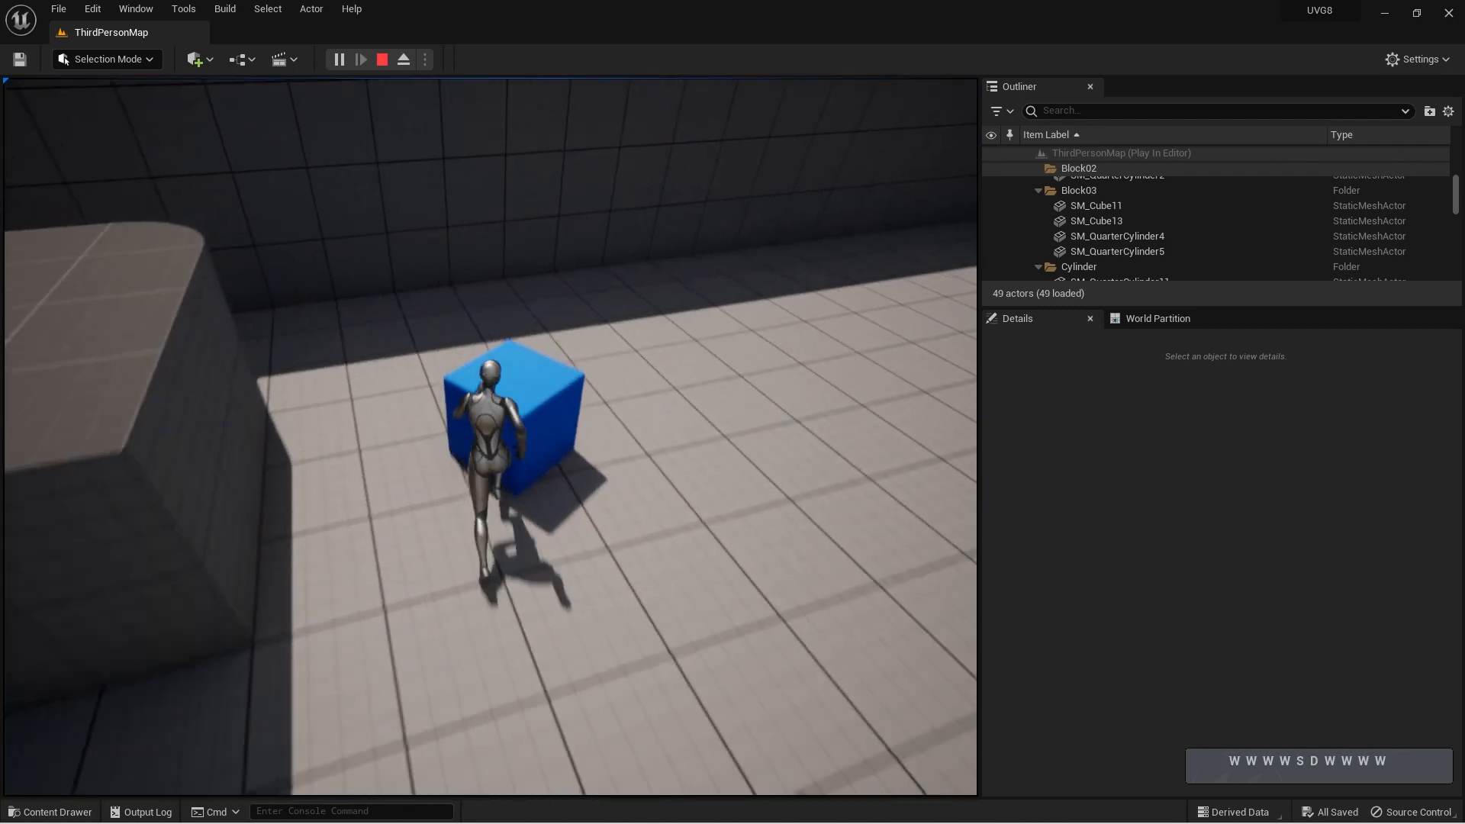
key("d")
key("a")
key("d")
key("a")
key("d")
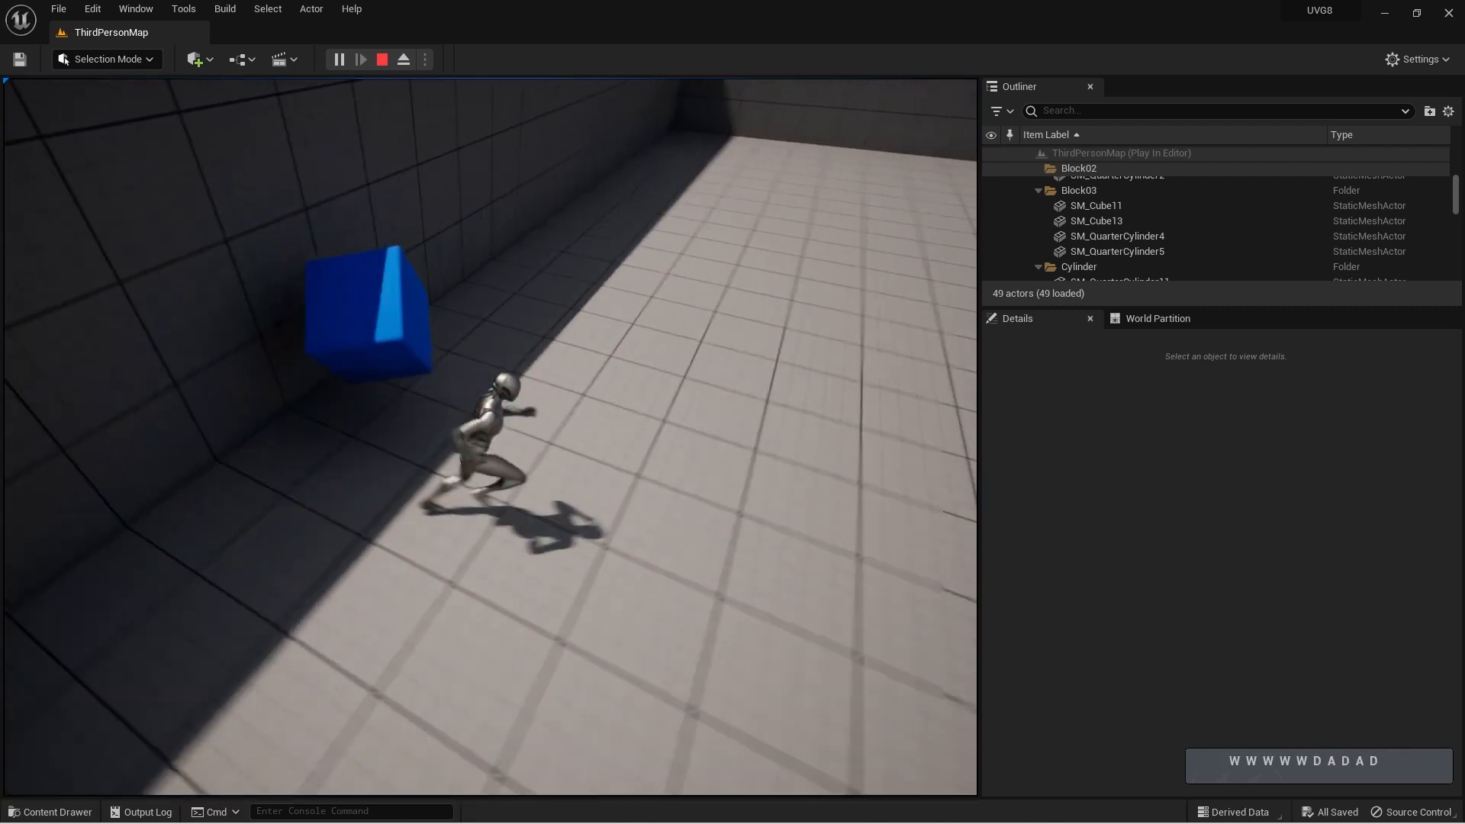
key("s")
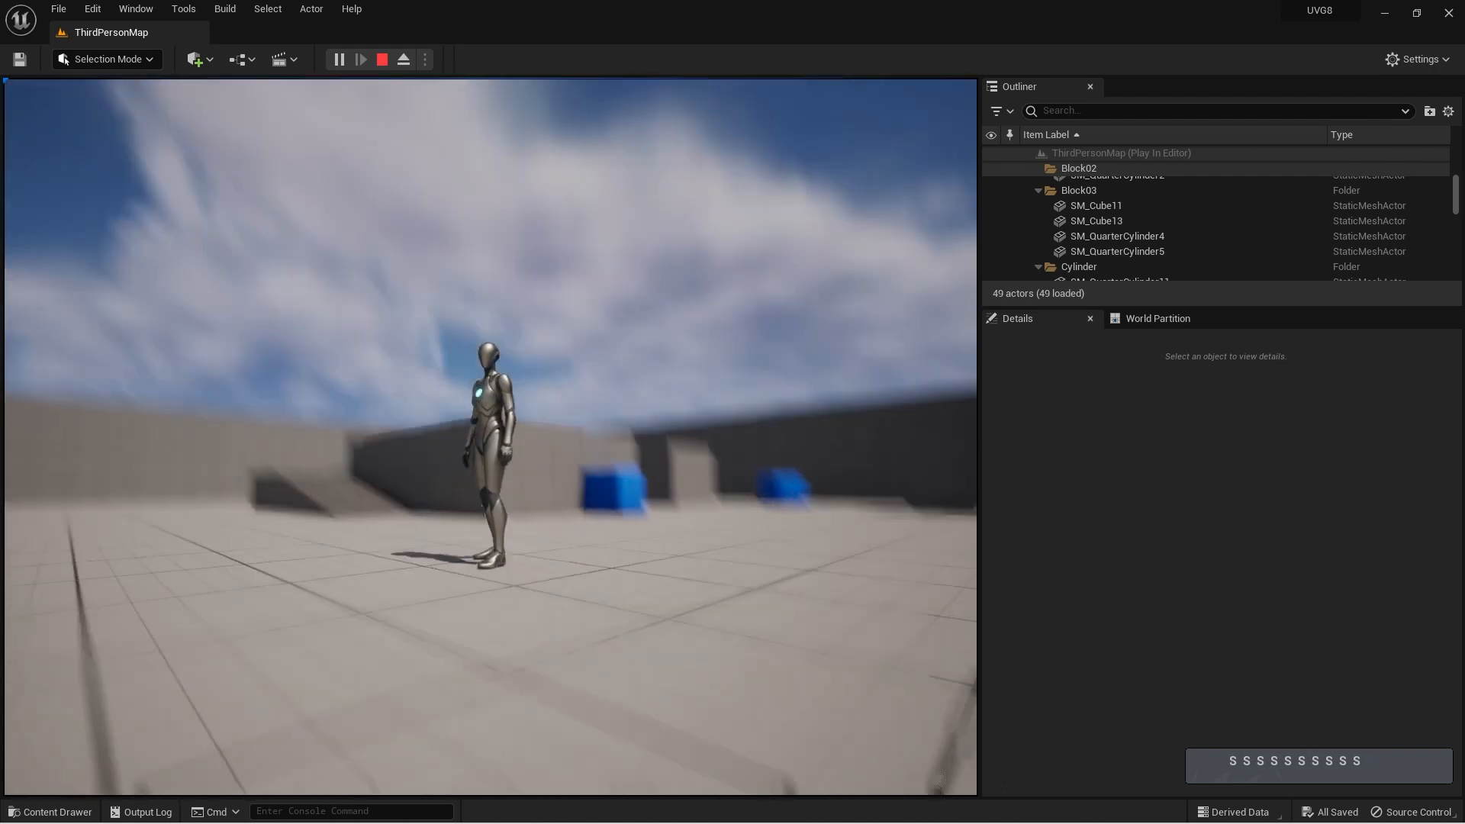
key("Escape")
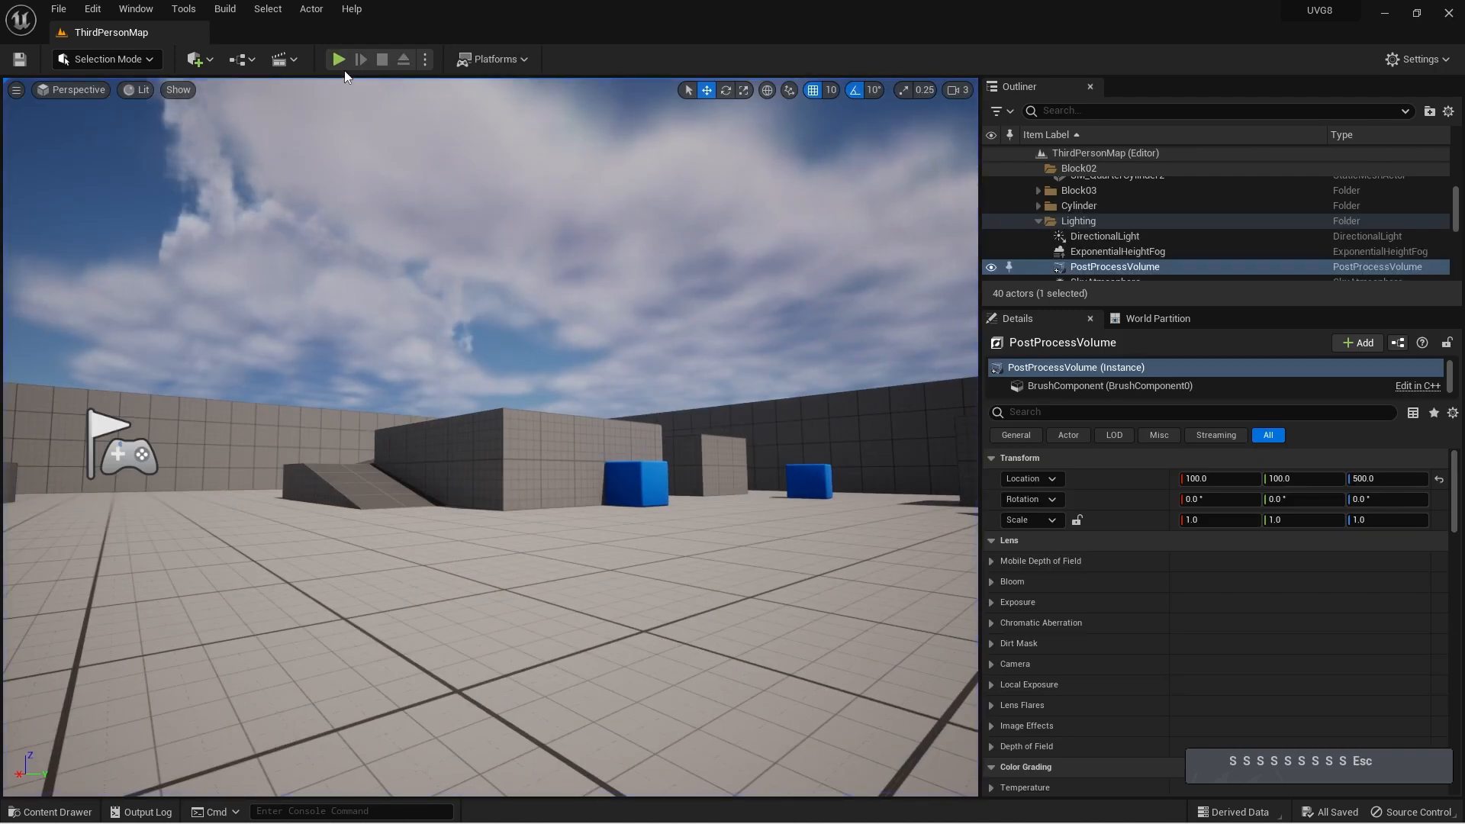
Start another play session, release the mouse cursor from the game and stop playing
left_click(338, 59)
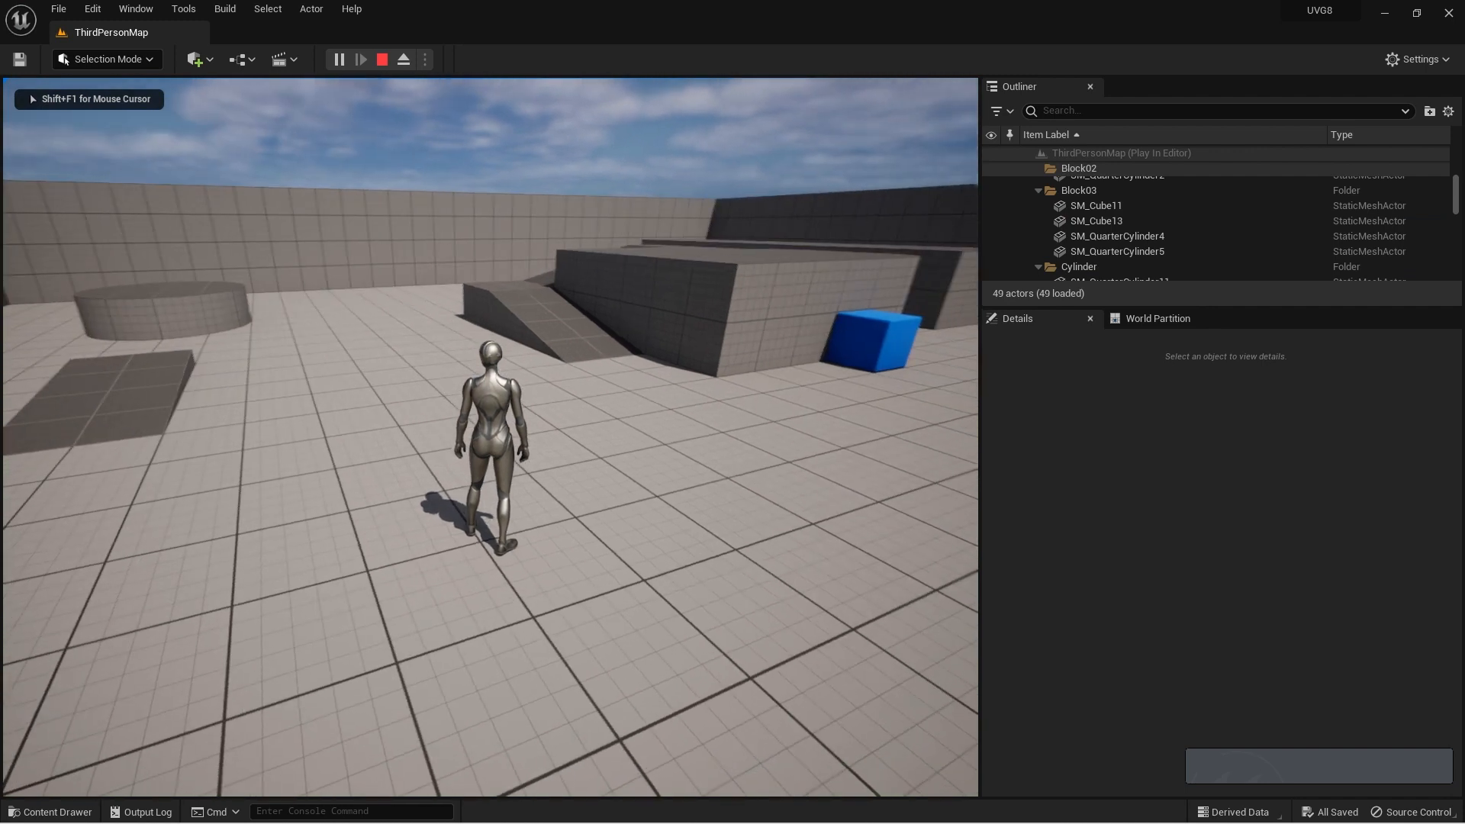
key("alt")
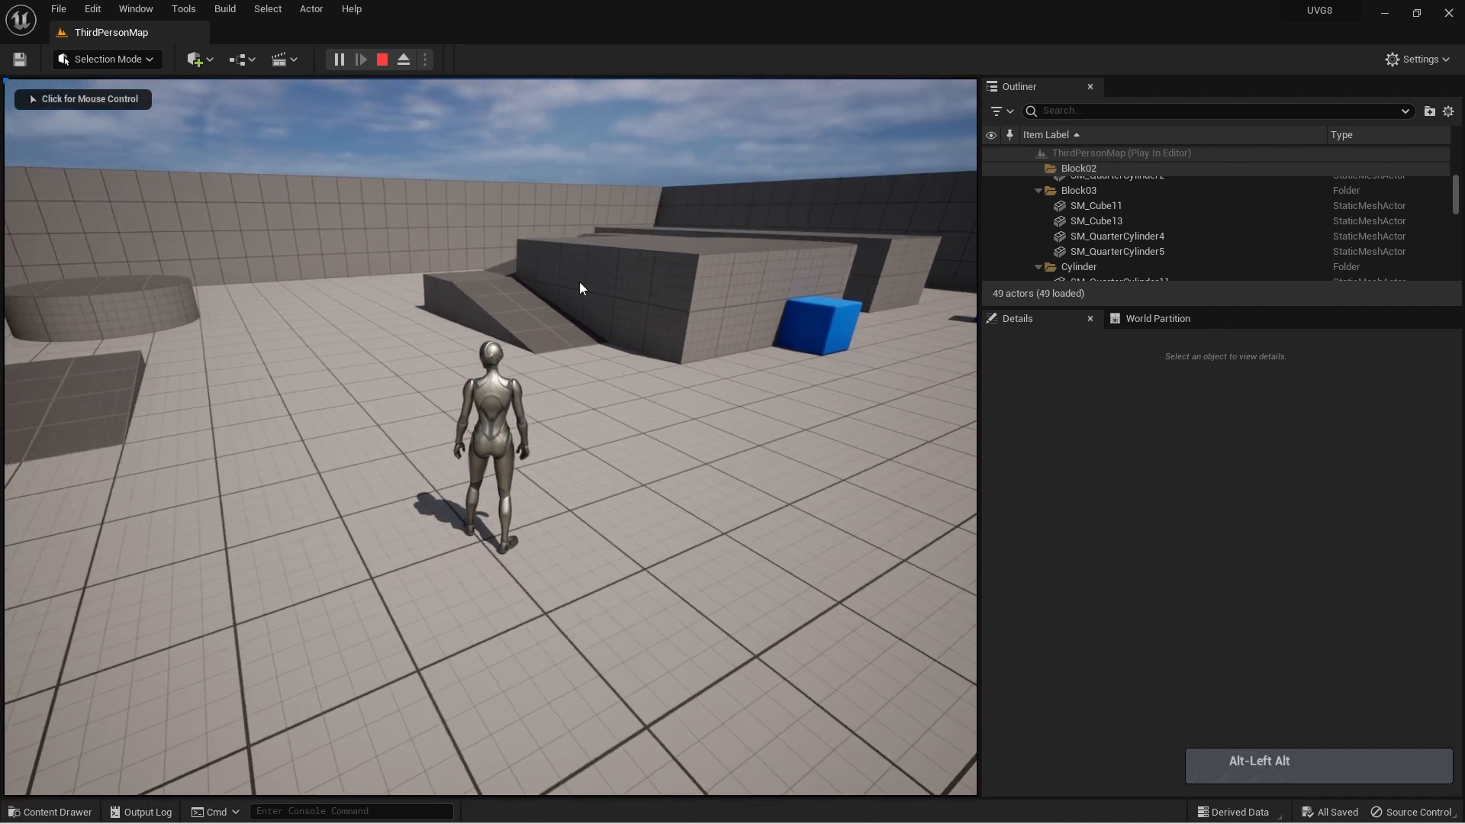
left_click(381, 60)
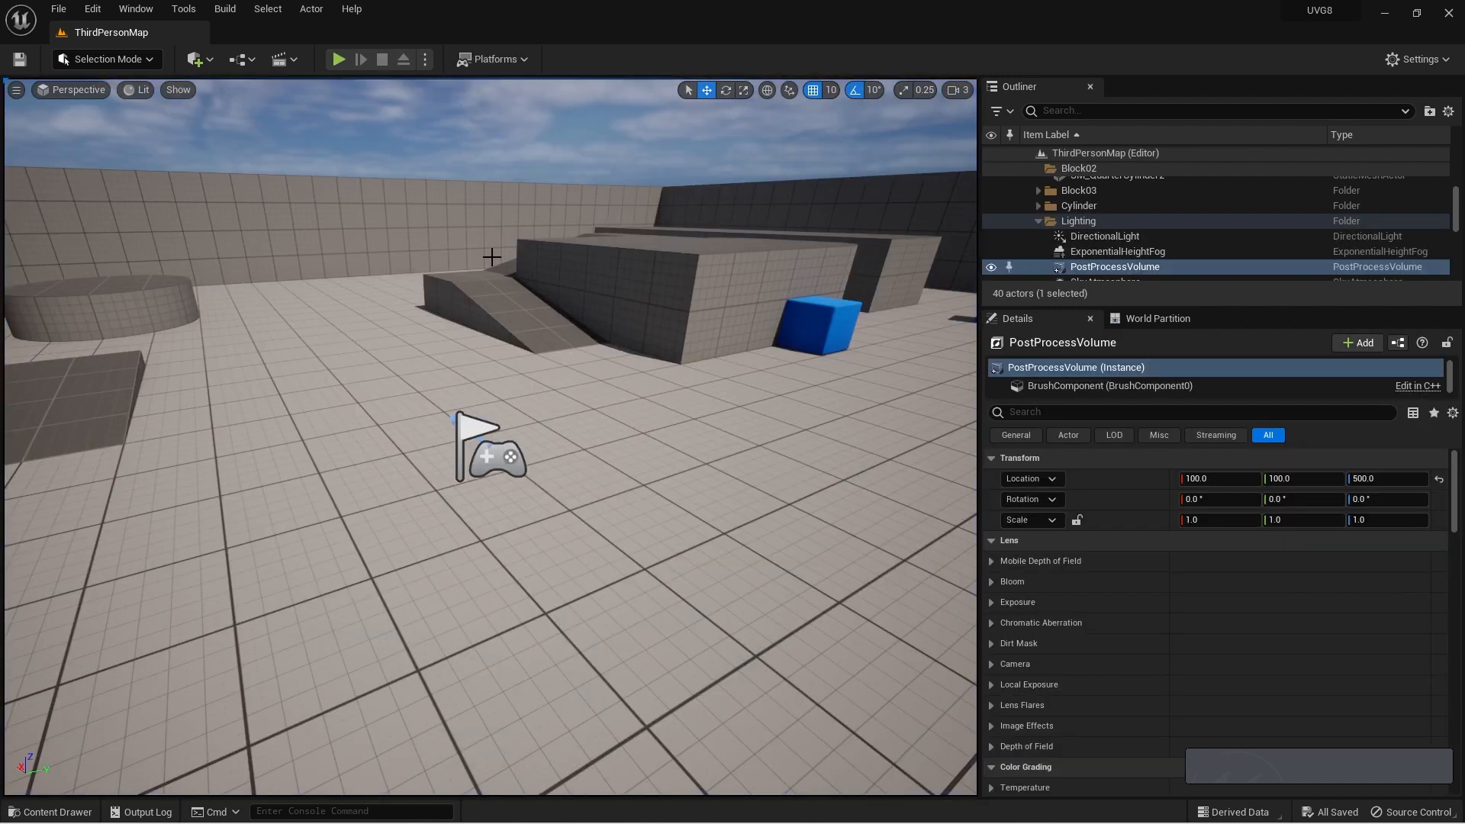
Move the blue cube beside the large central block onto the small ramp, to about X 1510, Y 680
key("s")
key("s")
key("s")
key("s")
key("s")
key("s")
key("s")
key("s")
key("s")
key("s")
mouse_move(725, 226)
right_mouse_down()
mouse_move(611, 343)
mouse_move(679, 283)
mouse_move(740, 283)
mouse_move(751, 302)
mouse_move(683, 313)
mouse_move(778, 282)
mouse_move(722, 225)
right_mouse_up()
key("s")
key("d")
key("d")
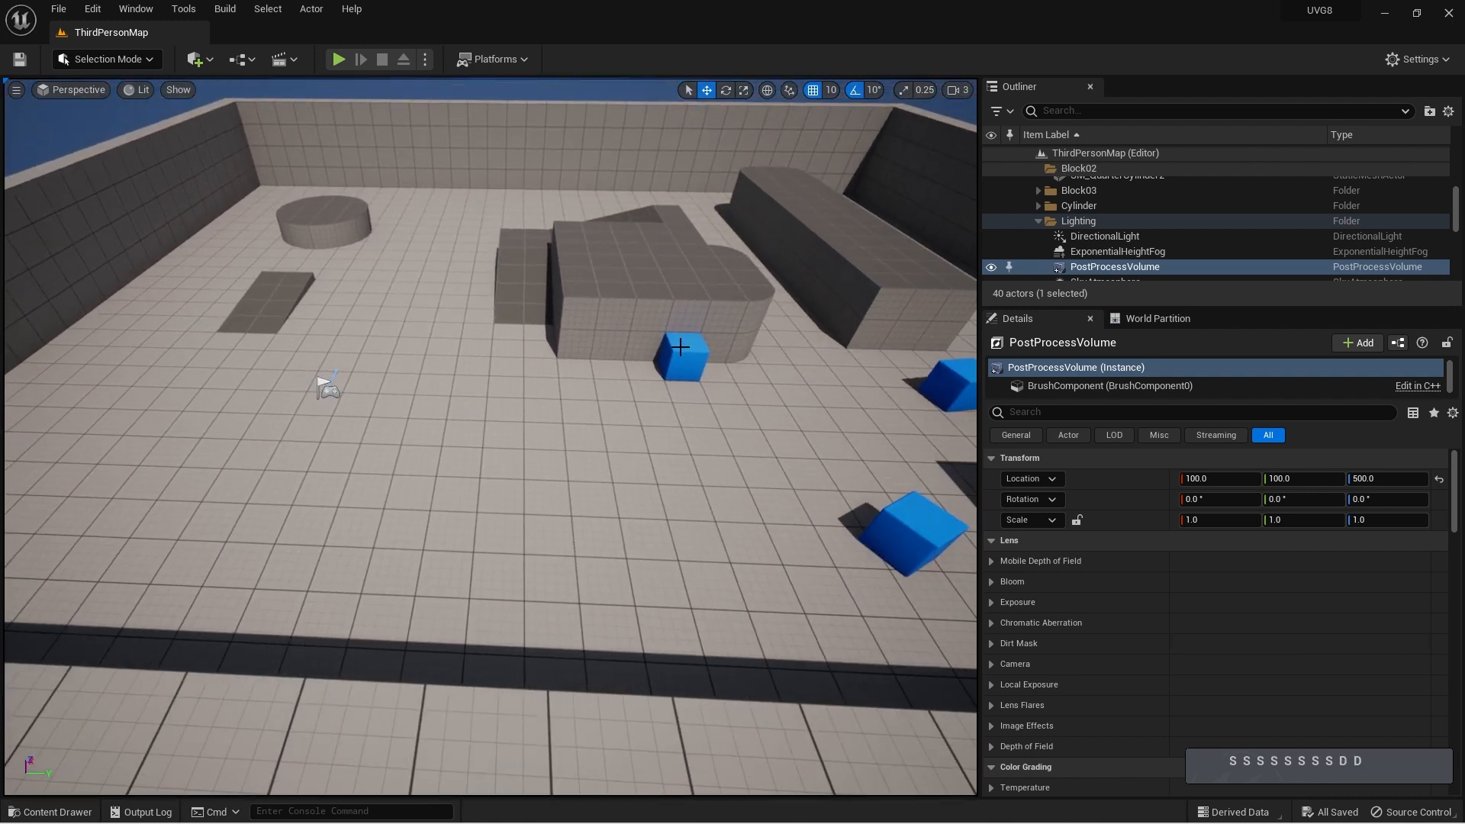
left_click(681, 352)
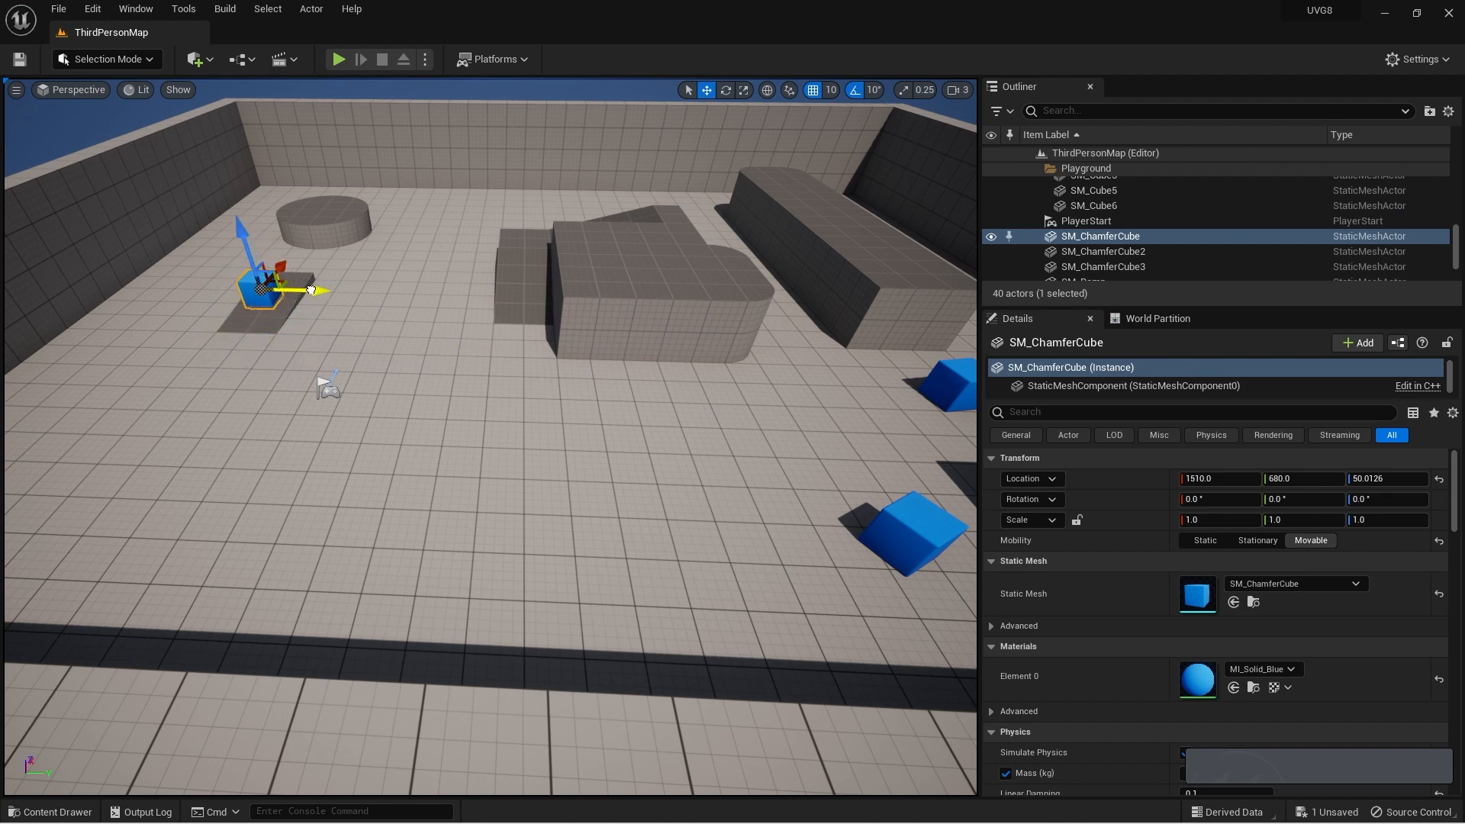
Move the rotated blue cube near the front wall into the air by the player start, at about X 640, Y 1030, Z 460
left_click(896, 526)
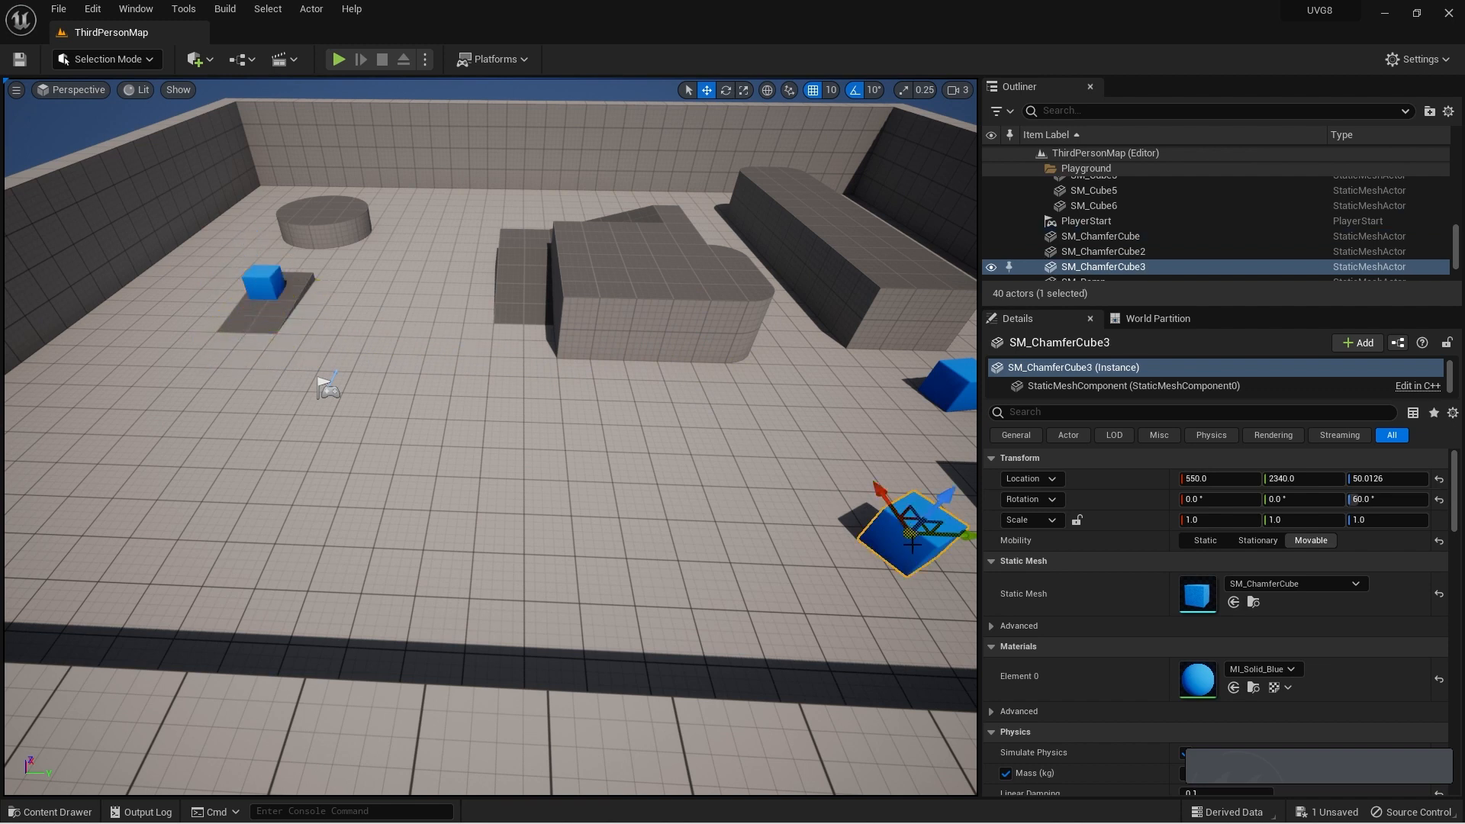
left_click_drag(937, 525, 159, 314)
right_click_drag(381, 131, 244, 95)
key("d")
key("w")
key("w")
key("w")
key("w")
key("w")
right_click_drag(418, 214, 437, 206)
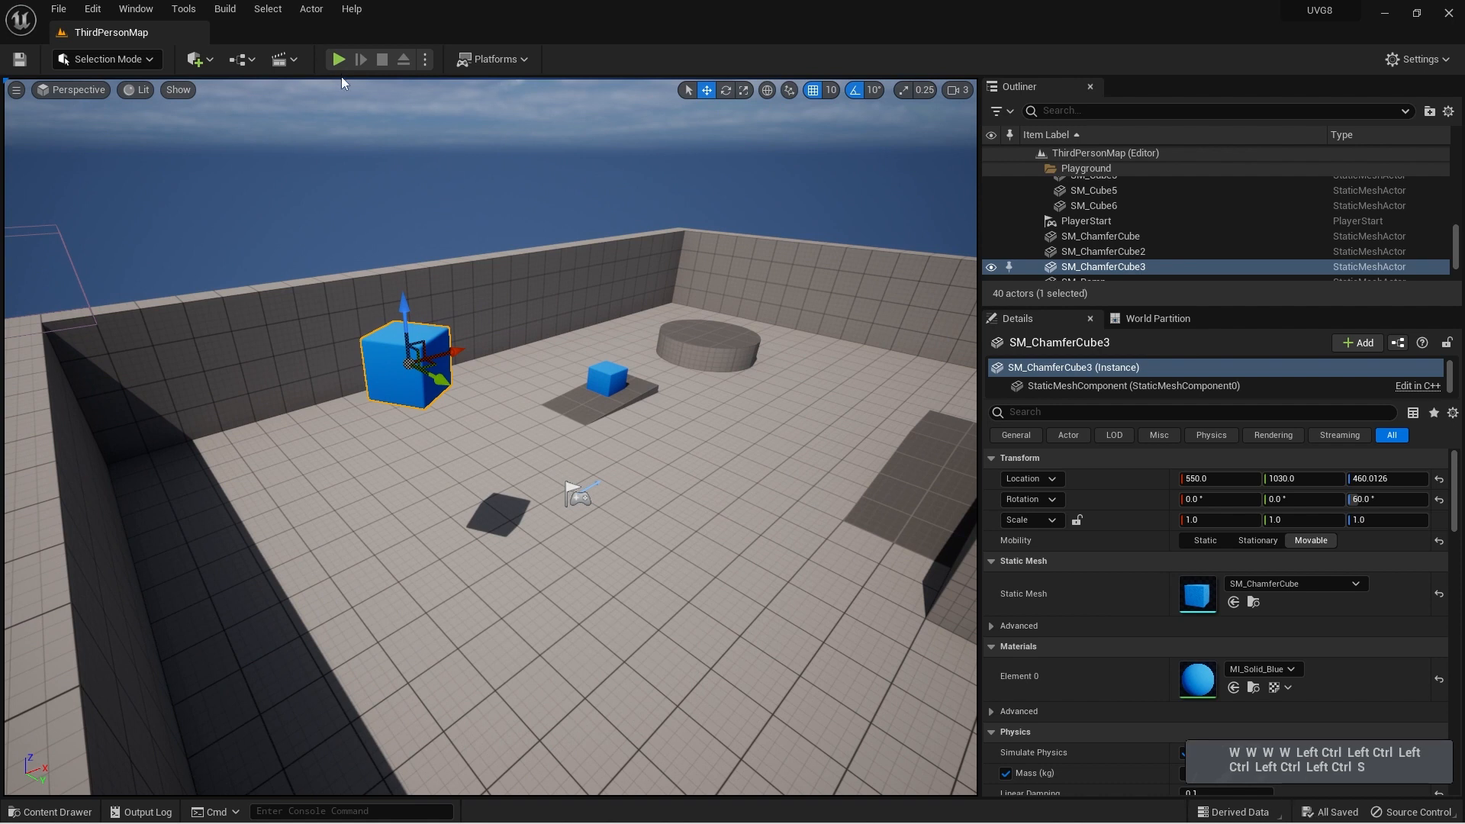
left_click_drag(458, 350, 471, 206)
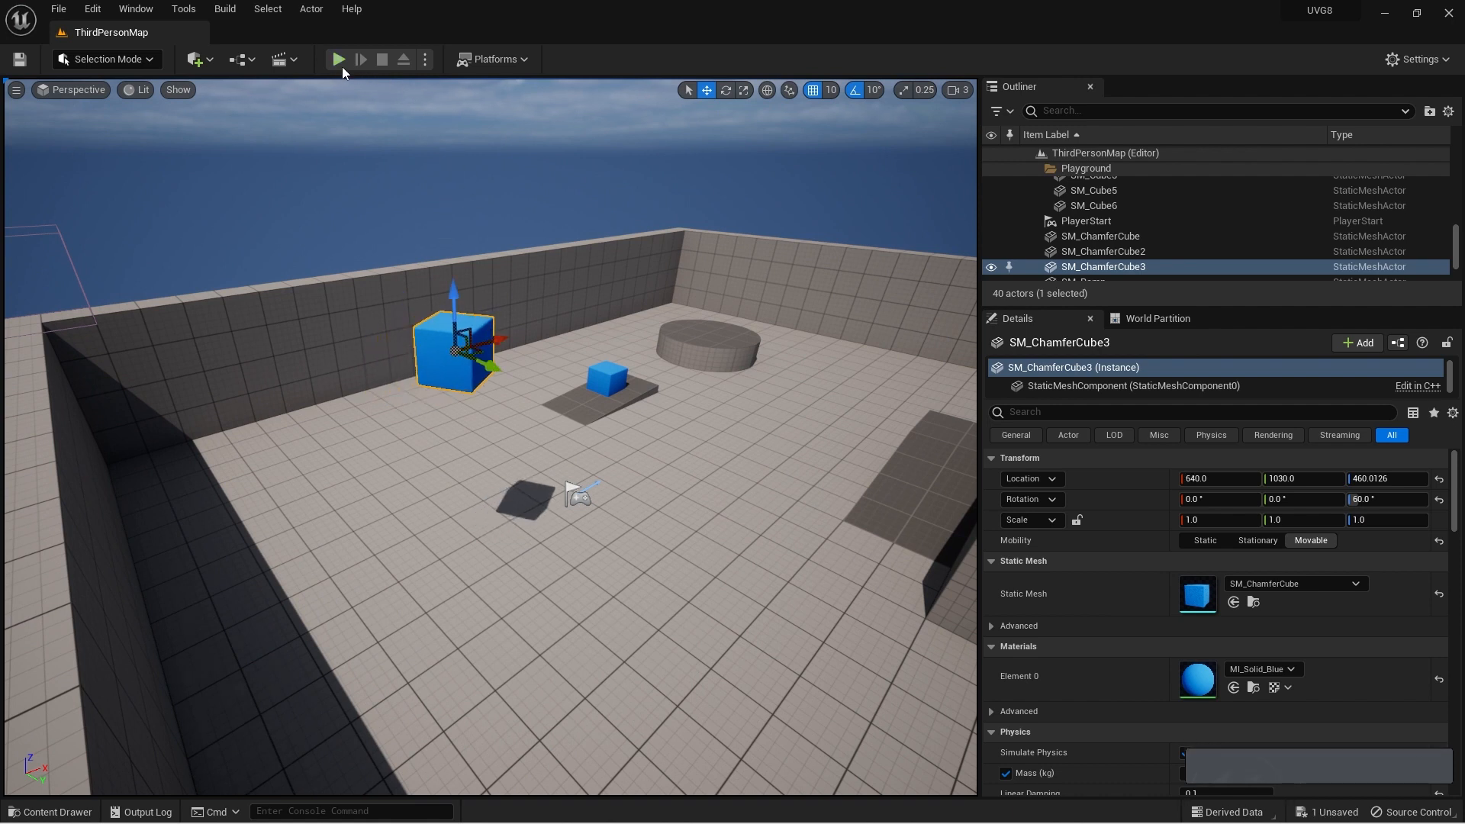
Start a play session and run the character into the blue cube that falls near the player start
left_click(340, 64)
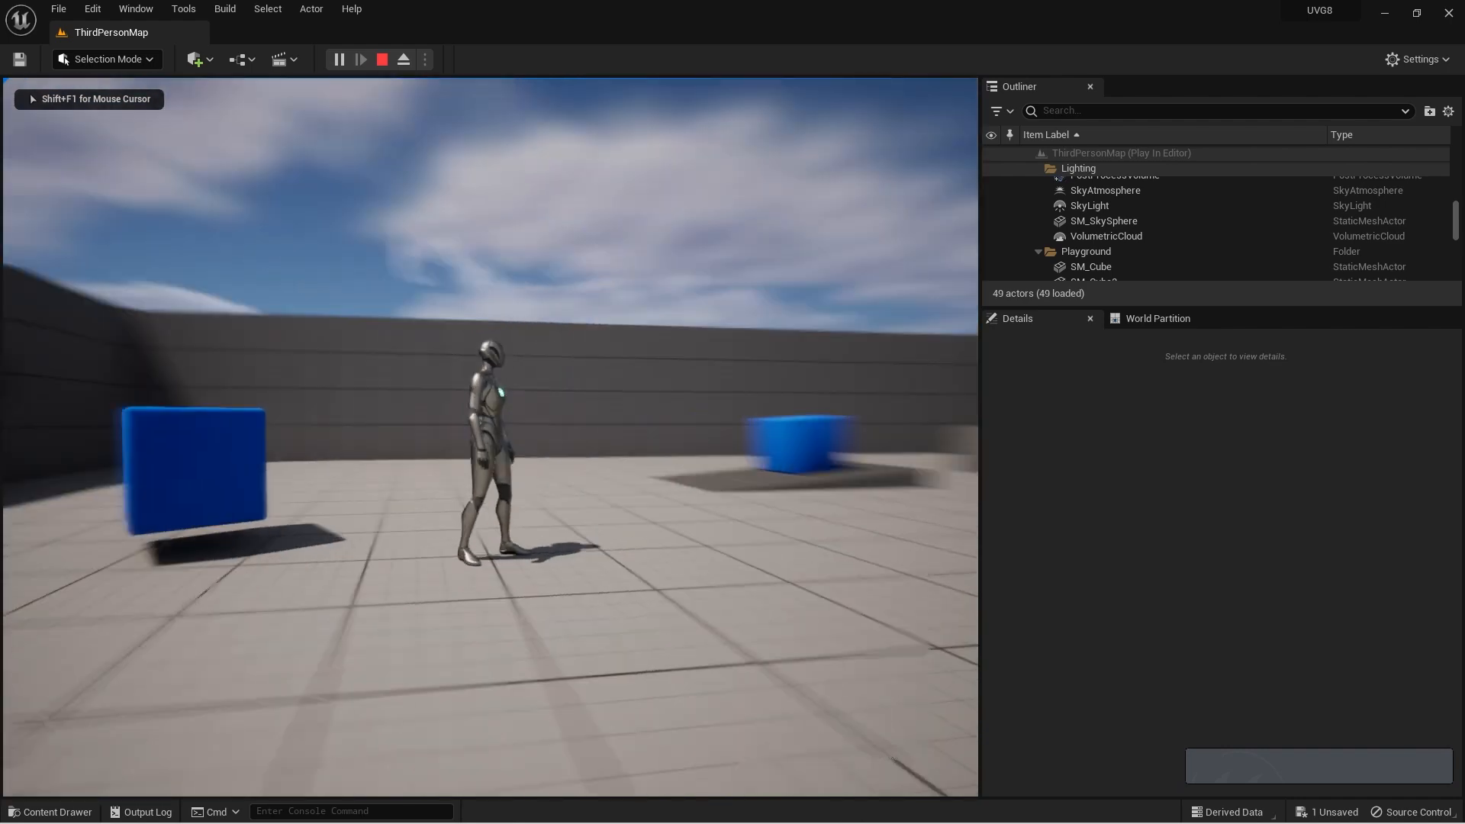
key("a")
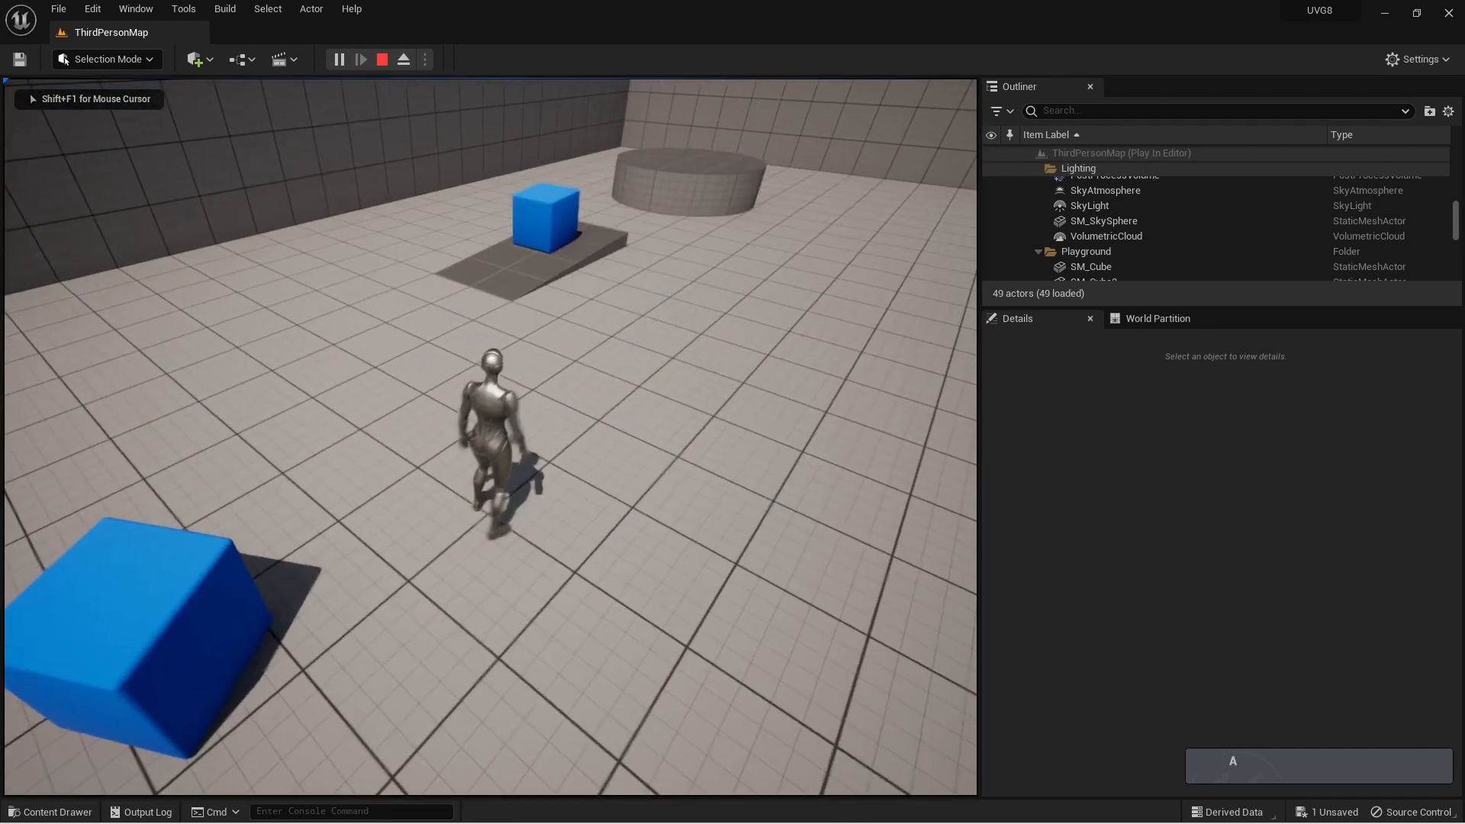
key("s")
key("a")
key("w")
key("w")
key("w")
key("w")
key("d")
key("d")
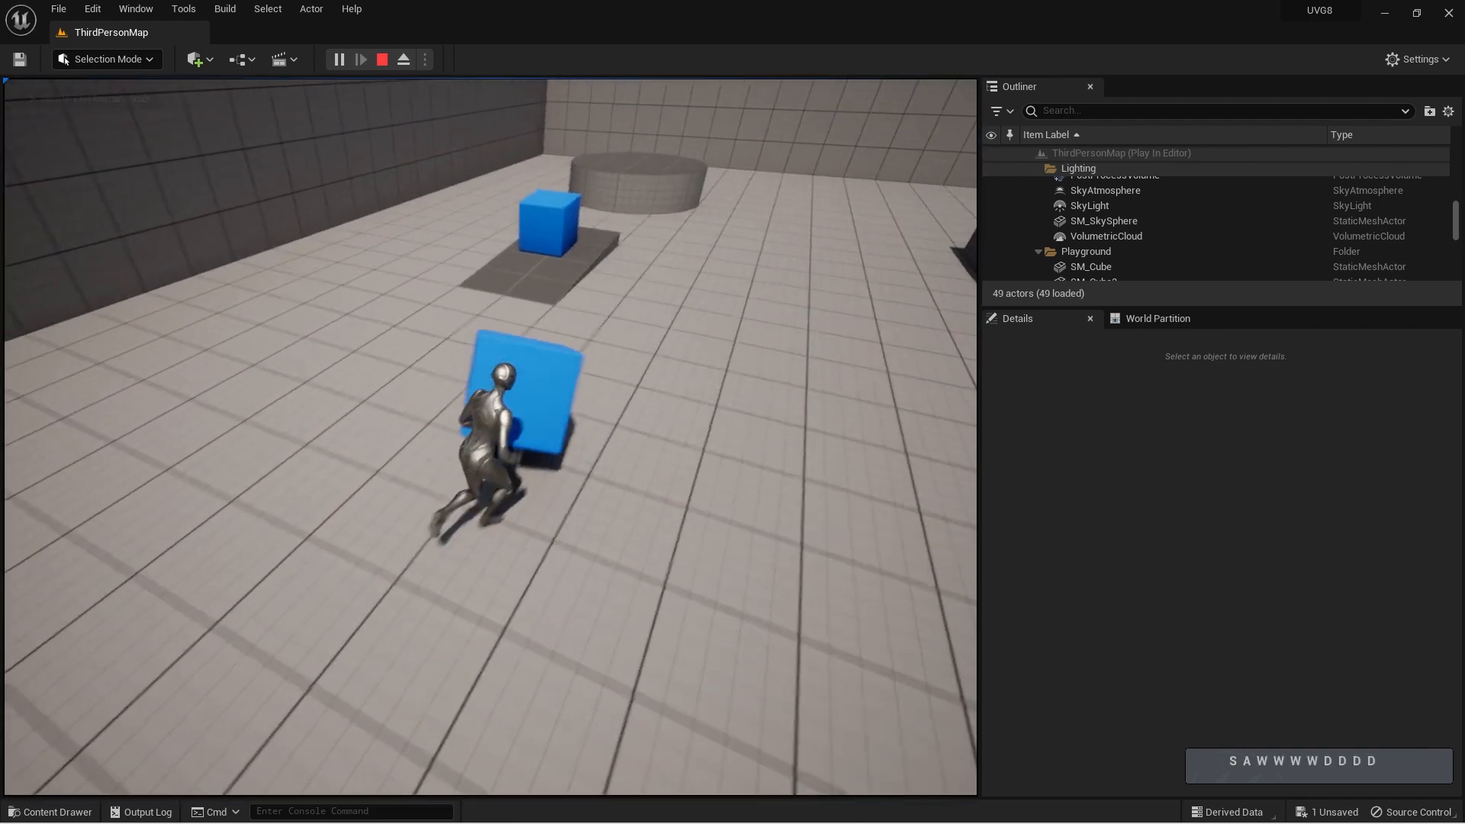
Run the character up the small ramp and push the other blue cube toward the round platform
key("d")
key("d")
key("d")
key("d")
key("d")
key("d")
key("a")
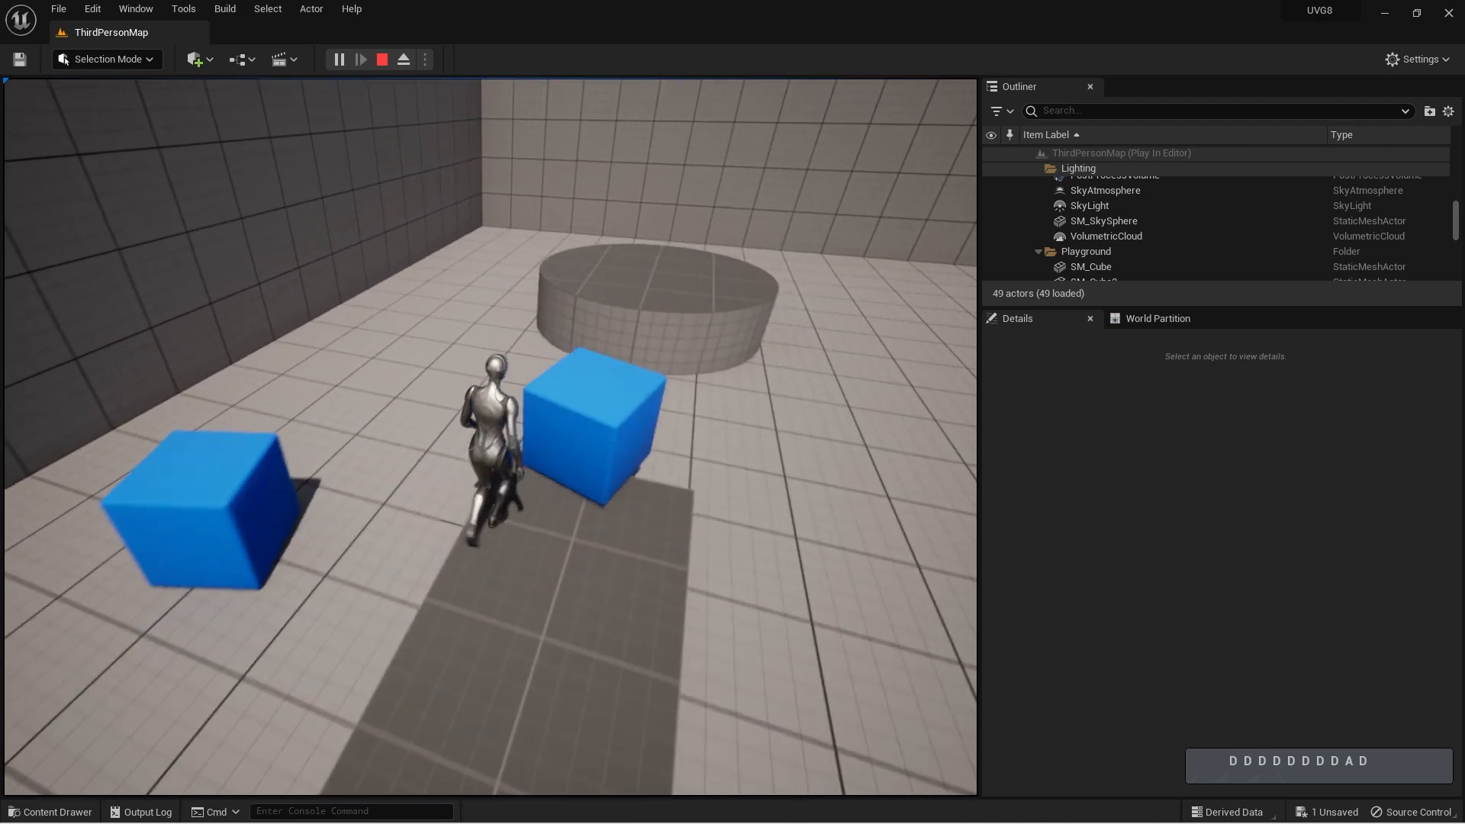
Save the current level
key("Escape")
left_click(58, 8)
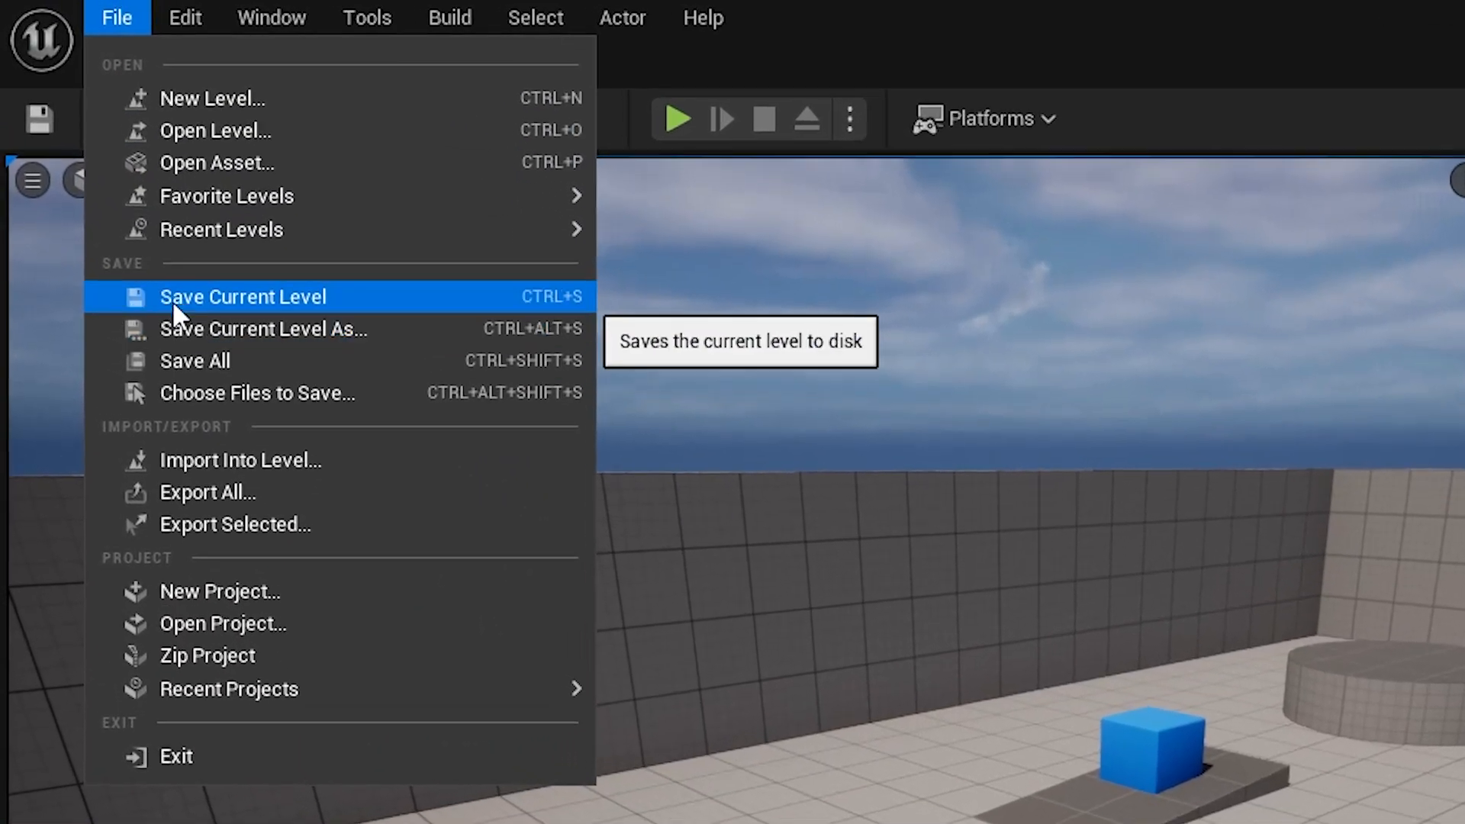
left_click(172, 300)
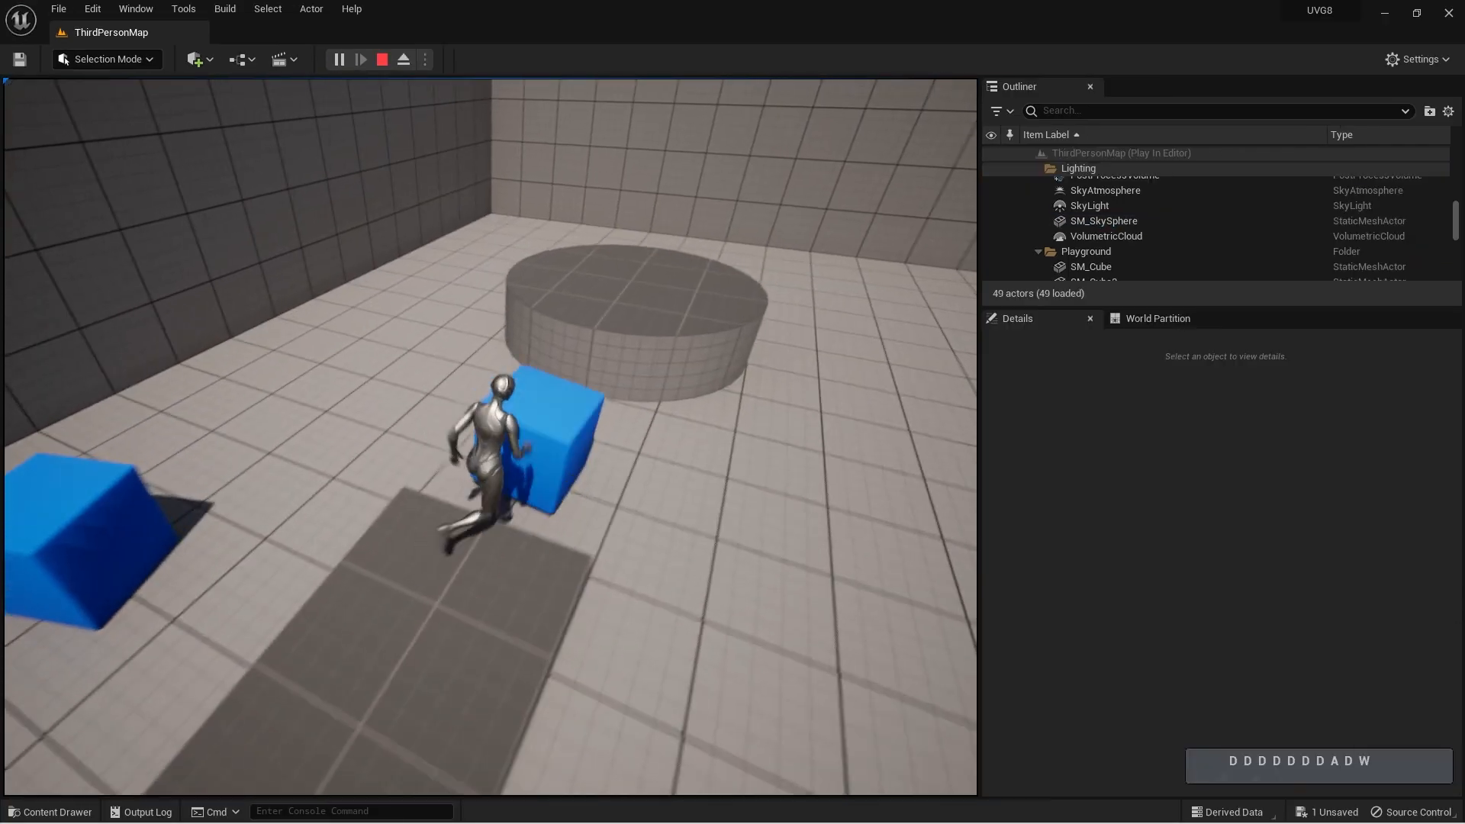
Run the character away from the ramp and the blue cubes, and end the play session
key("s")
key("a")
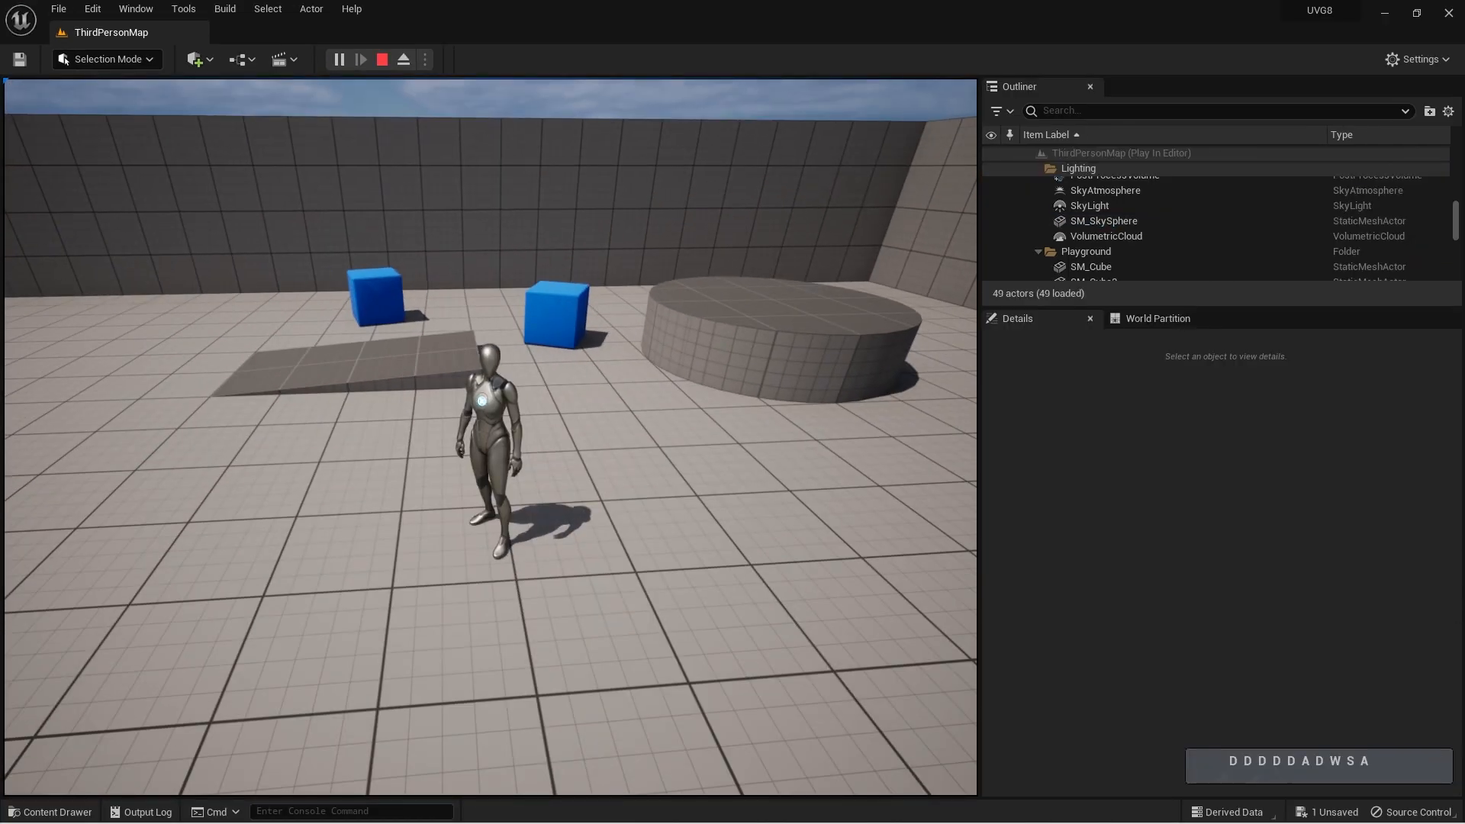
key("Escape")
Lower the floating blue cube onto the floor beside the player start, to about Z 50
right_click_drag(412, 371, 472, 383)
key("s")
key("d")
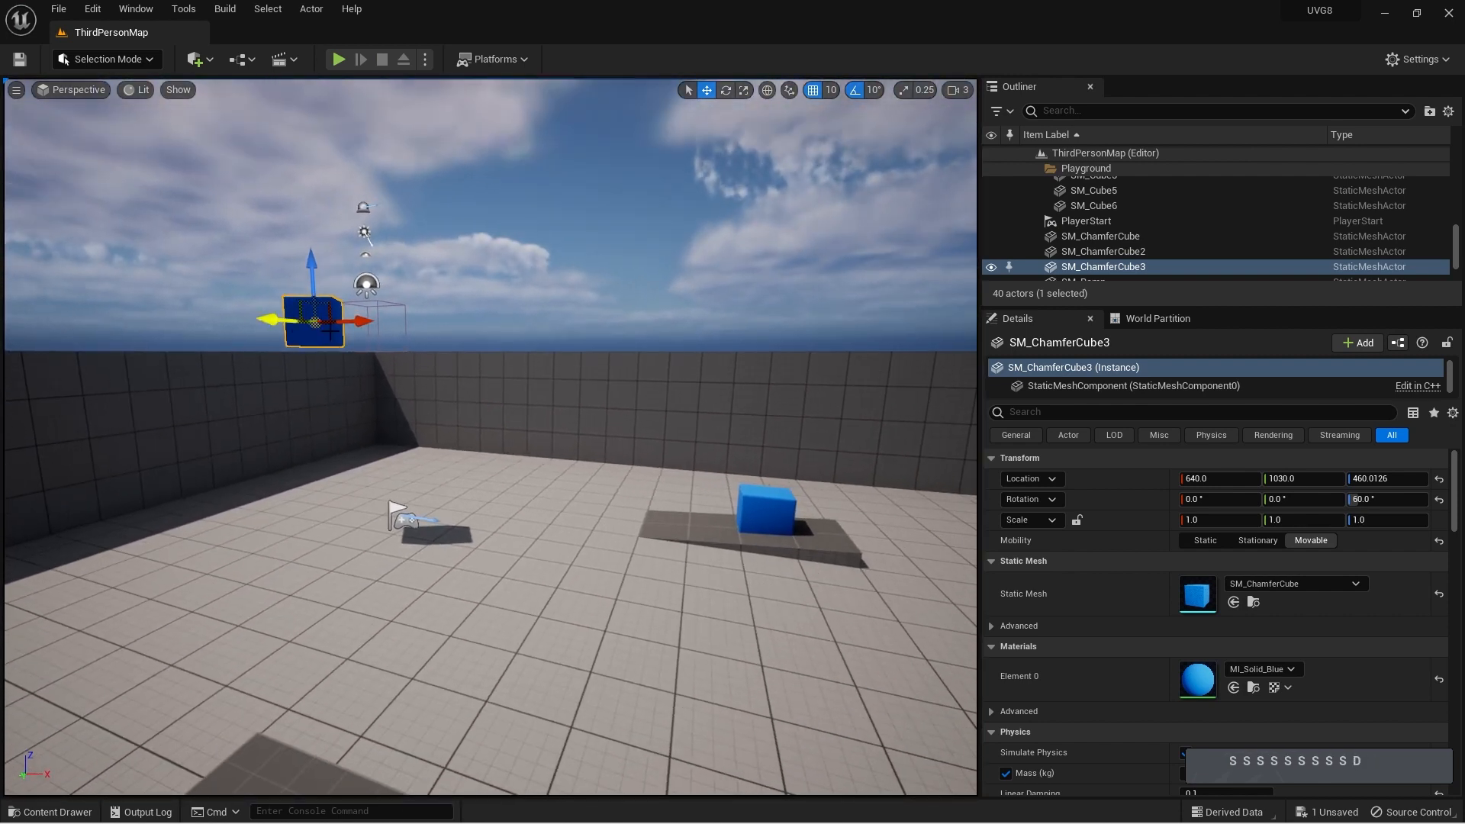
right_click_drag(750, 503, 501, 181)
key("a")
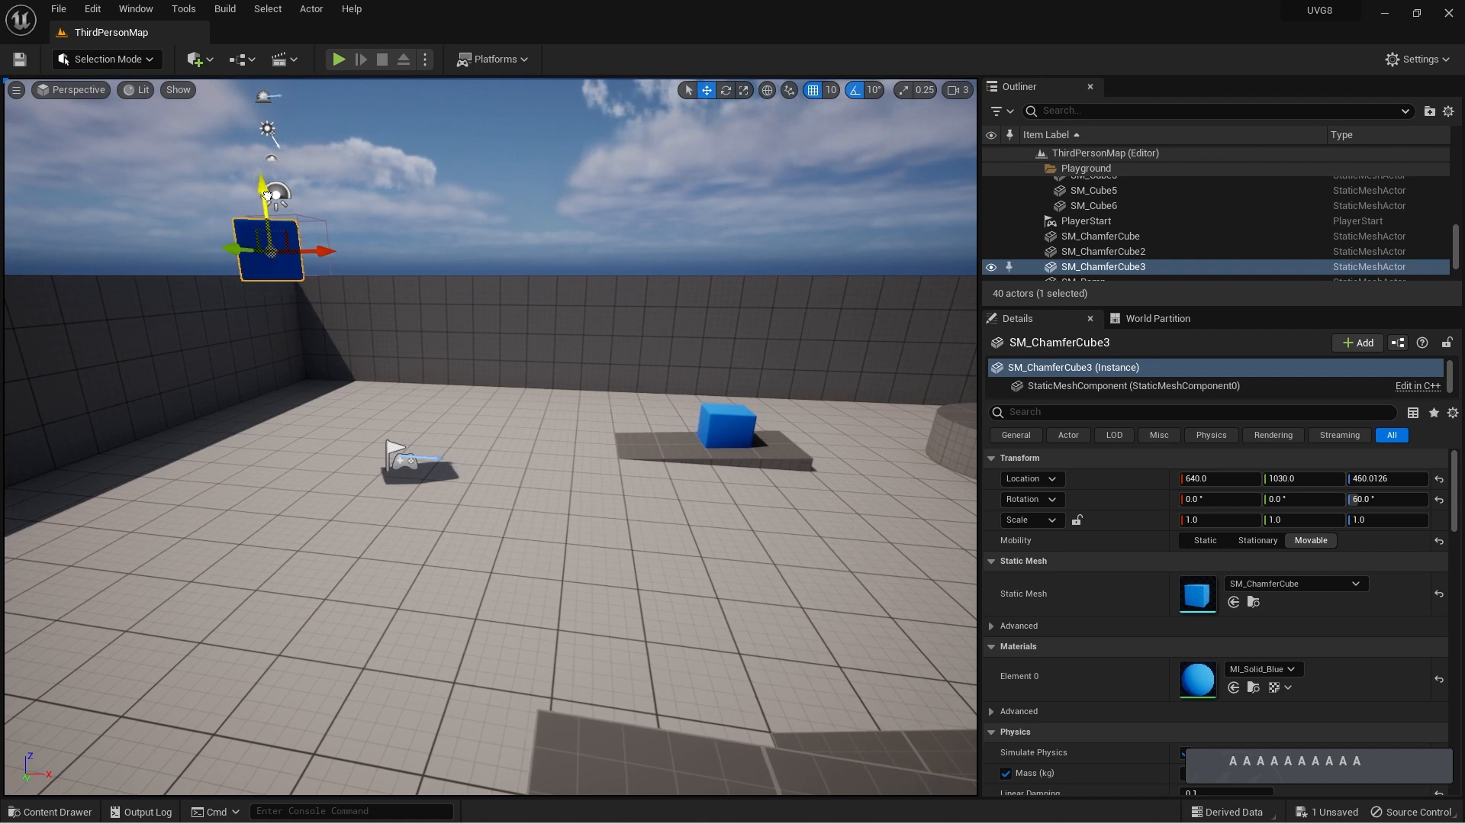
Select and focus on the sky sphere, and bring the VolumetricCloud actor into view the same way
left_click(539, 222)
right_click_drag(539, 223, 183, 375)
key("s")
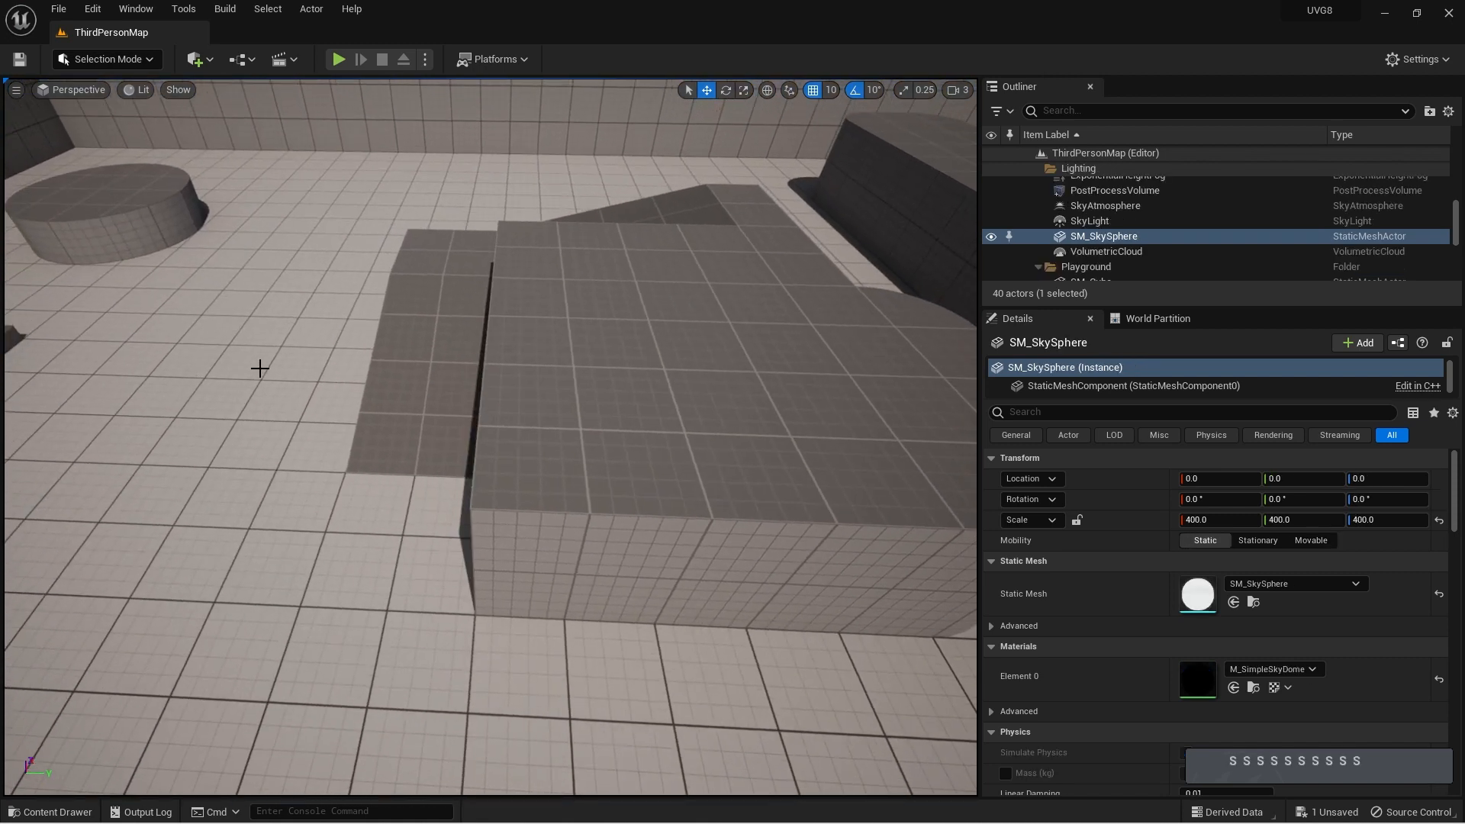
key("f")
left_click(1107, 251)
key("f")
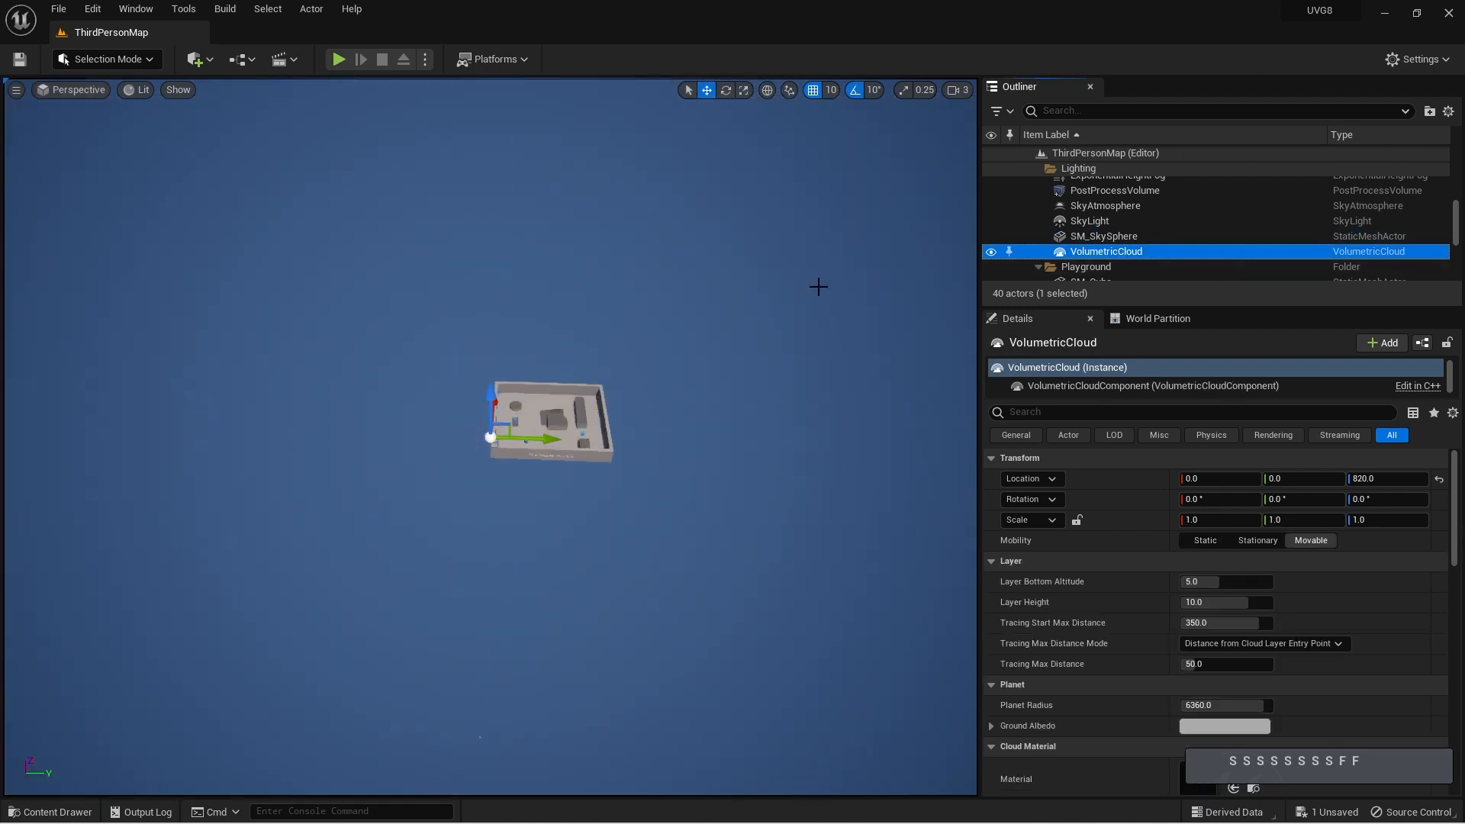
Examine the whole walled playground and its blocks, ramps and blue cubes from outside the wall with the Third Person Template text
key("d")
key("d")
key("d")
key("d")
key("d")
key("d")
key("d")
key("d")
key("d")
key("d")
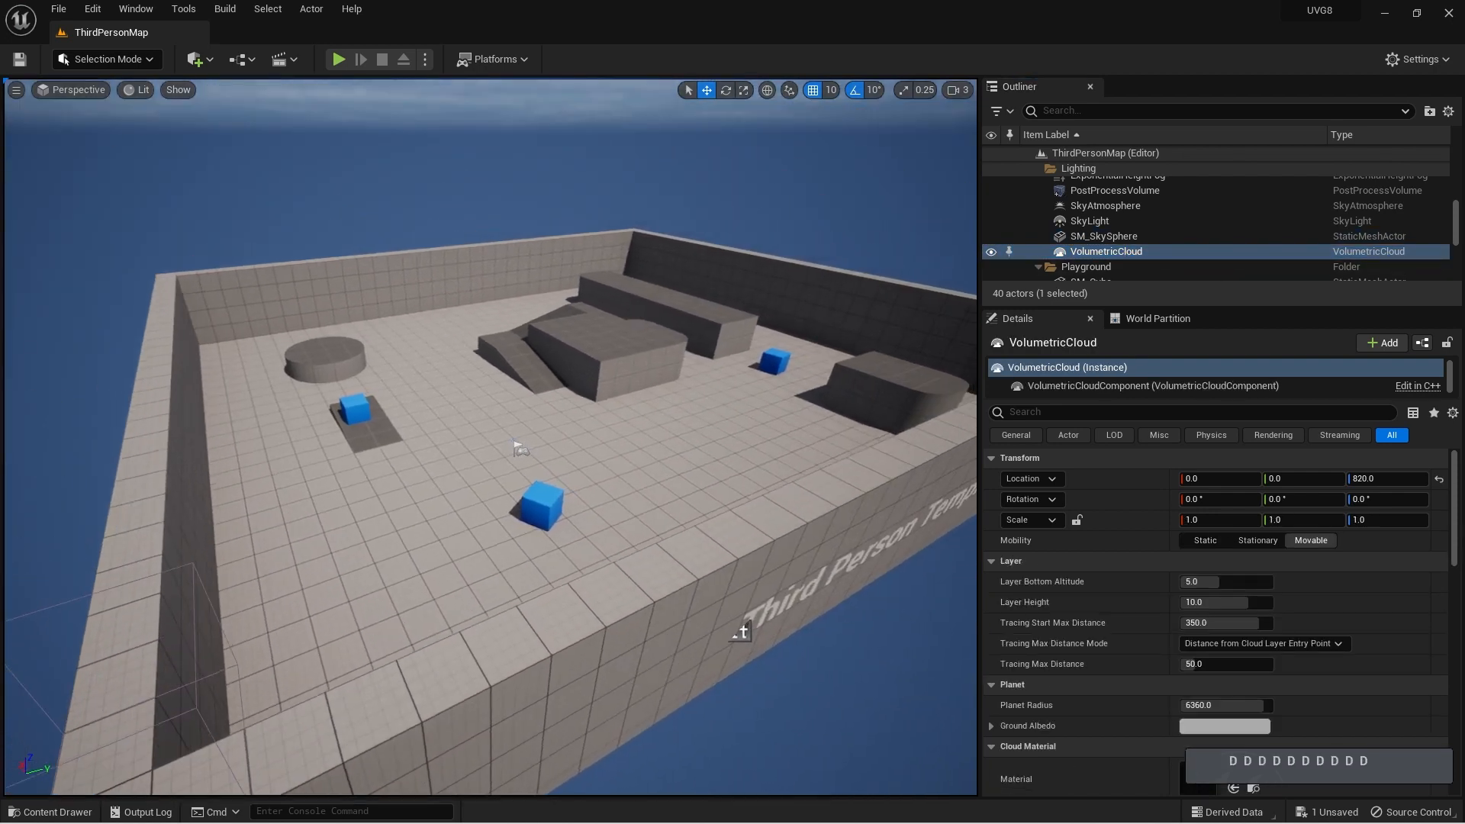
key("d")
key("d")
key("d")
key("d")
key("w")
key("w")
key("w")
key("w")
key("w")
key("w")
key("w")
key("w")
key("w")
key("w")
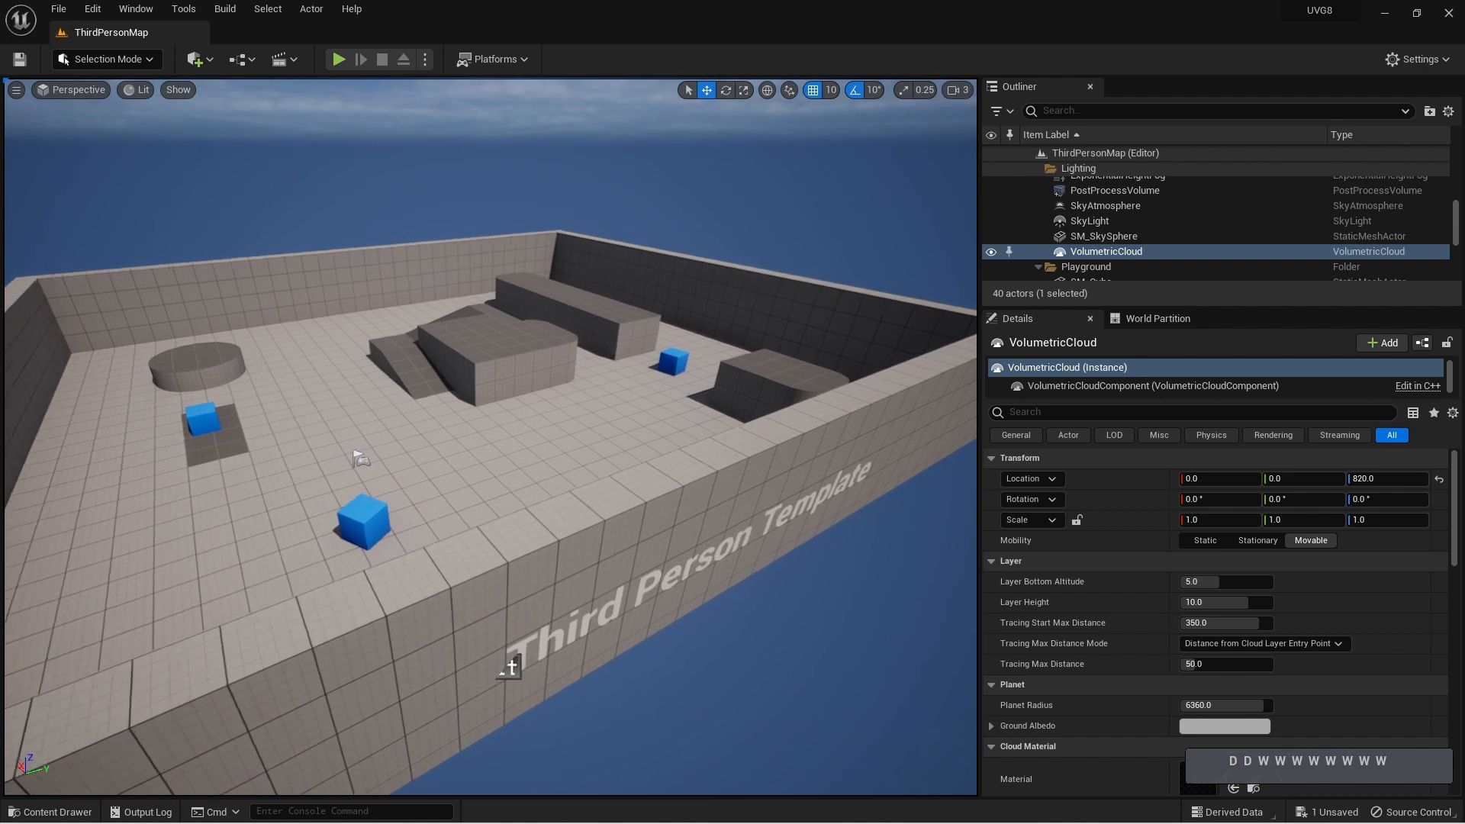
key("s")
key("s")
key("s")
key("s")
key("s")
key("s")
key("s")
key("s")
key("s")
key("s")
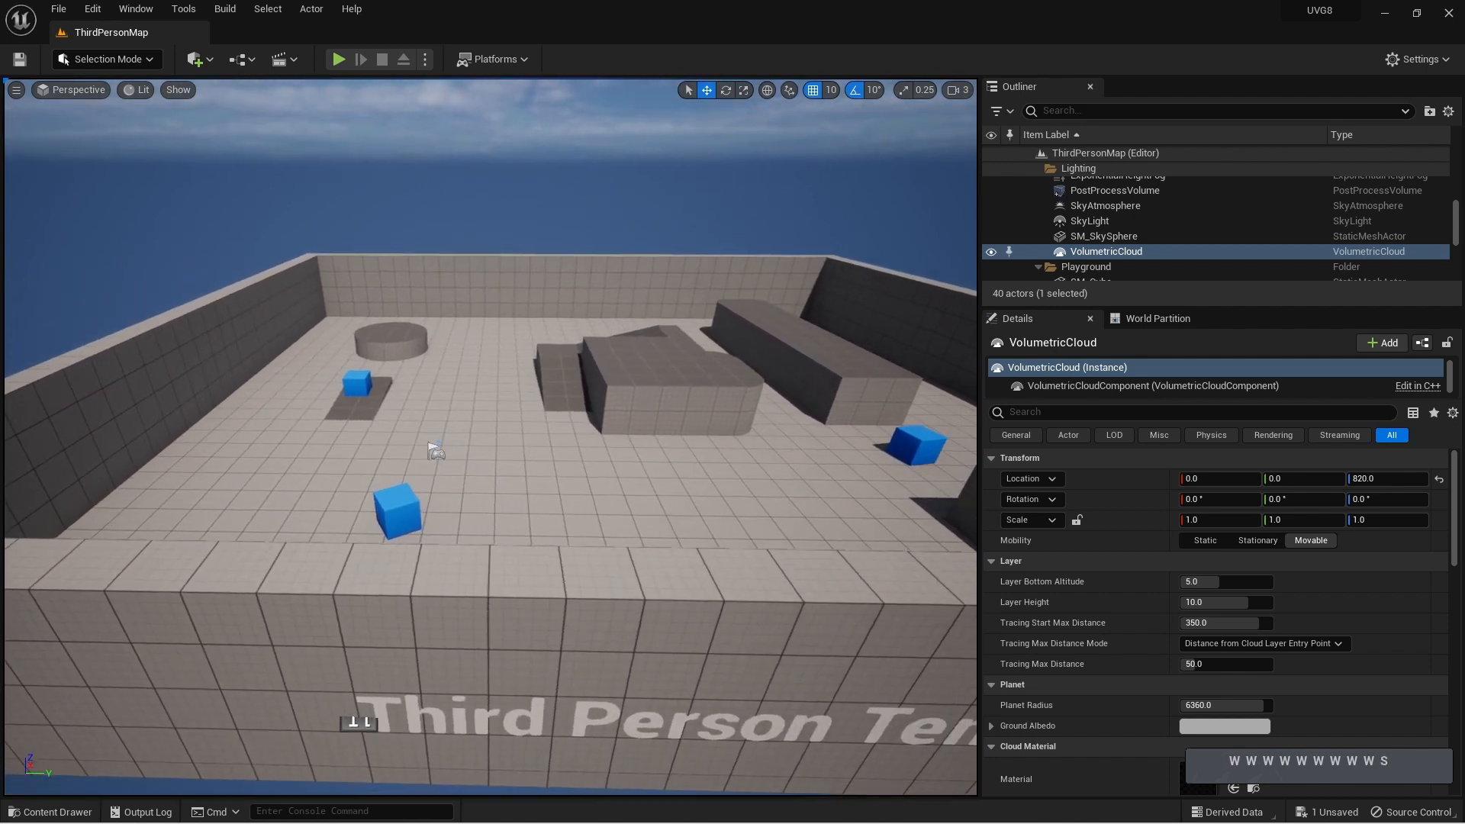
key("s")
key("s")
key("s")
key("s")
key("s")
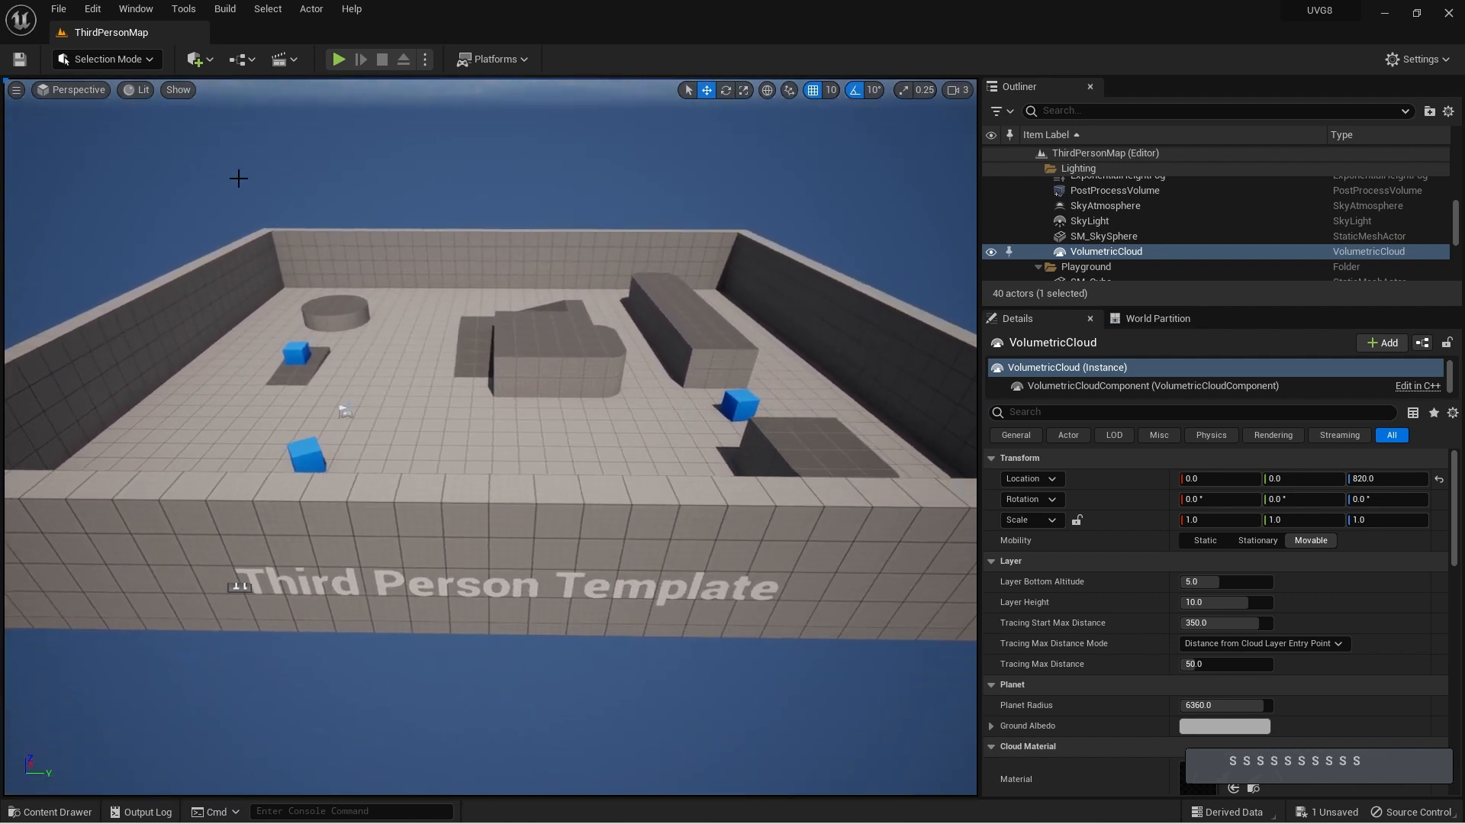
Load the Default Editor Layout
left_click(143, 15)
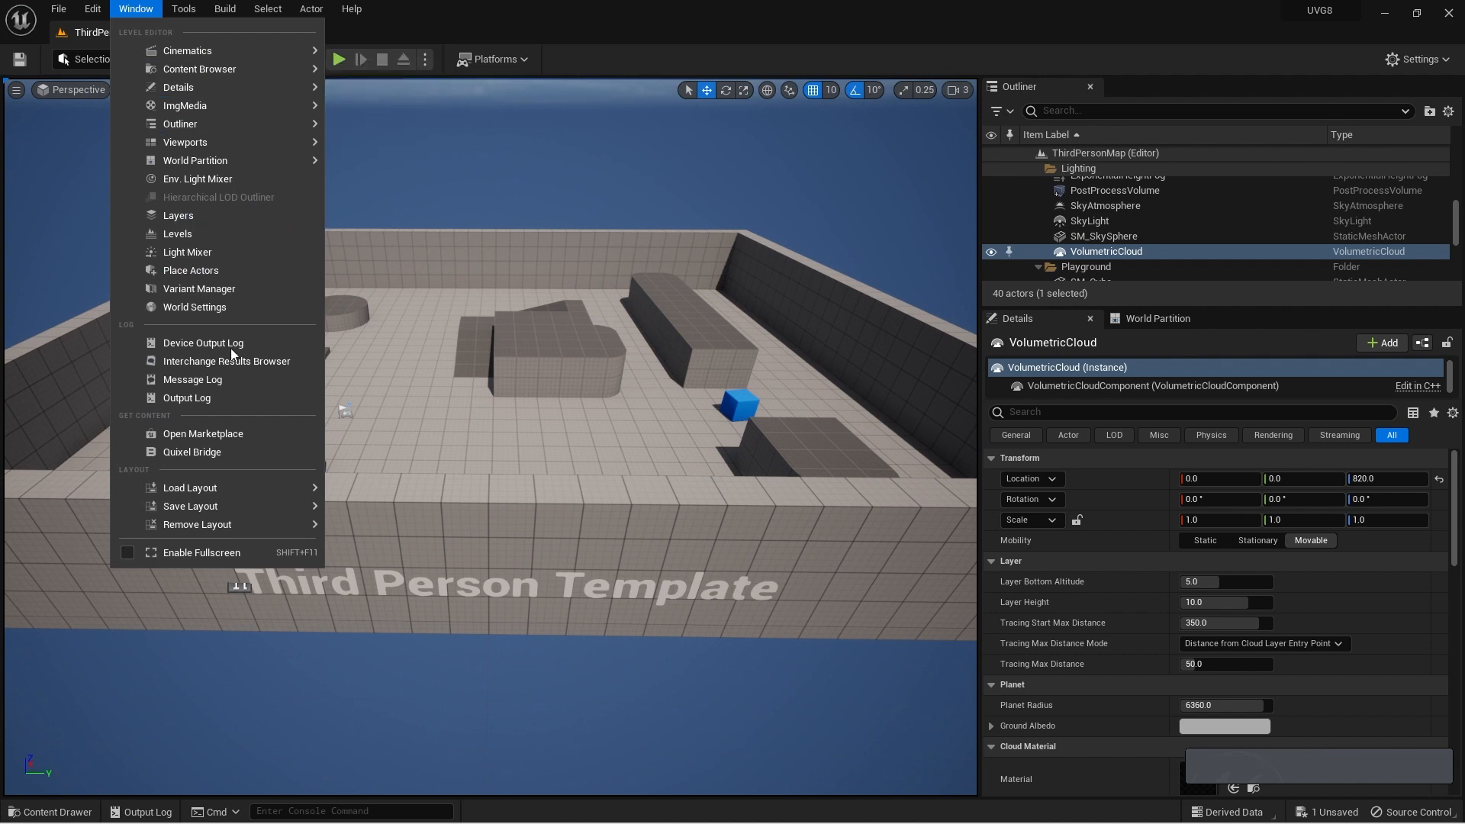
mouse_move(253, 487)
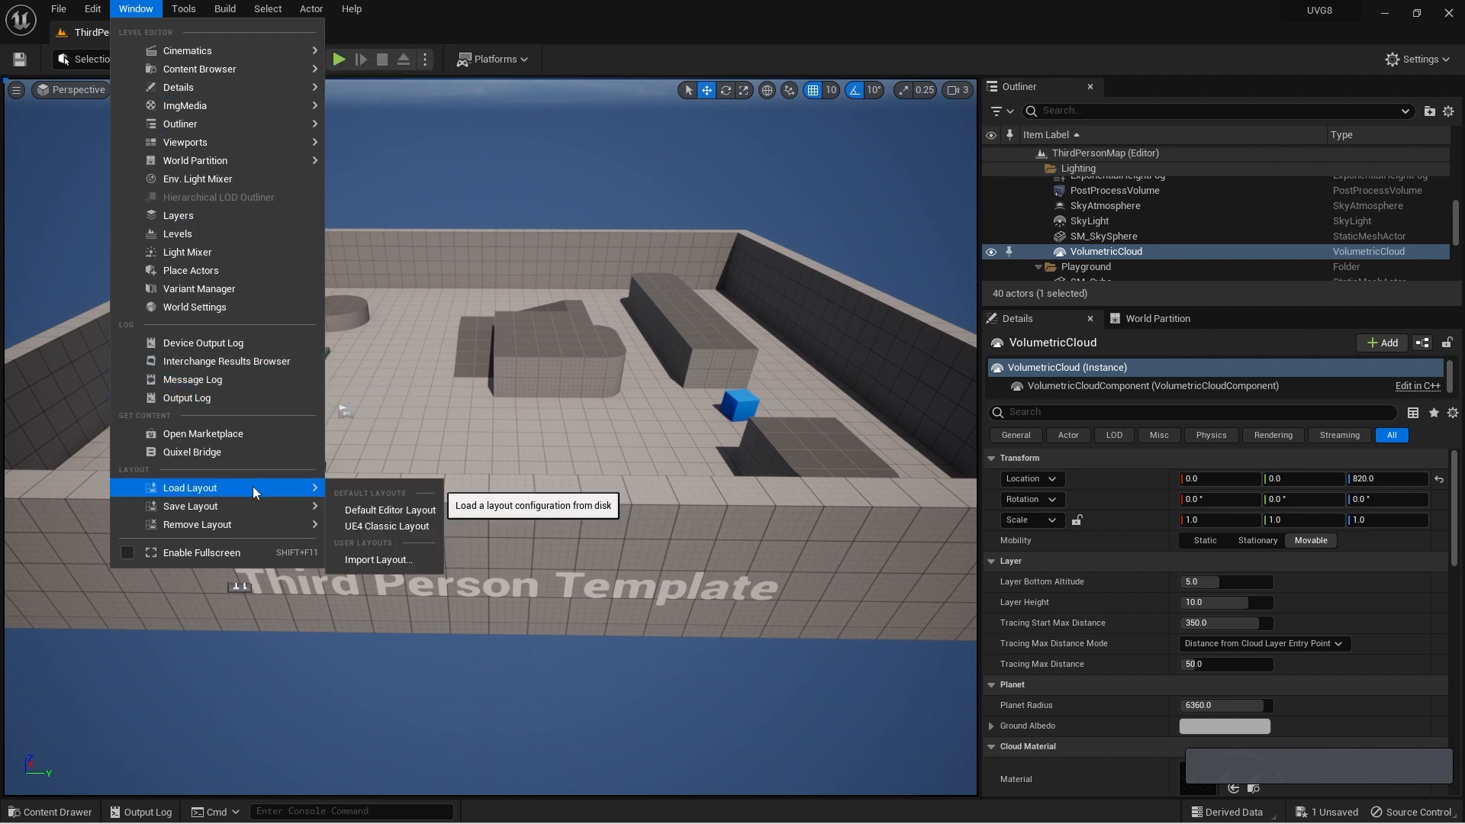
left_click(332, 516)
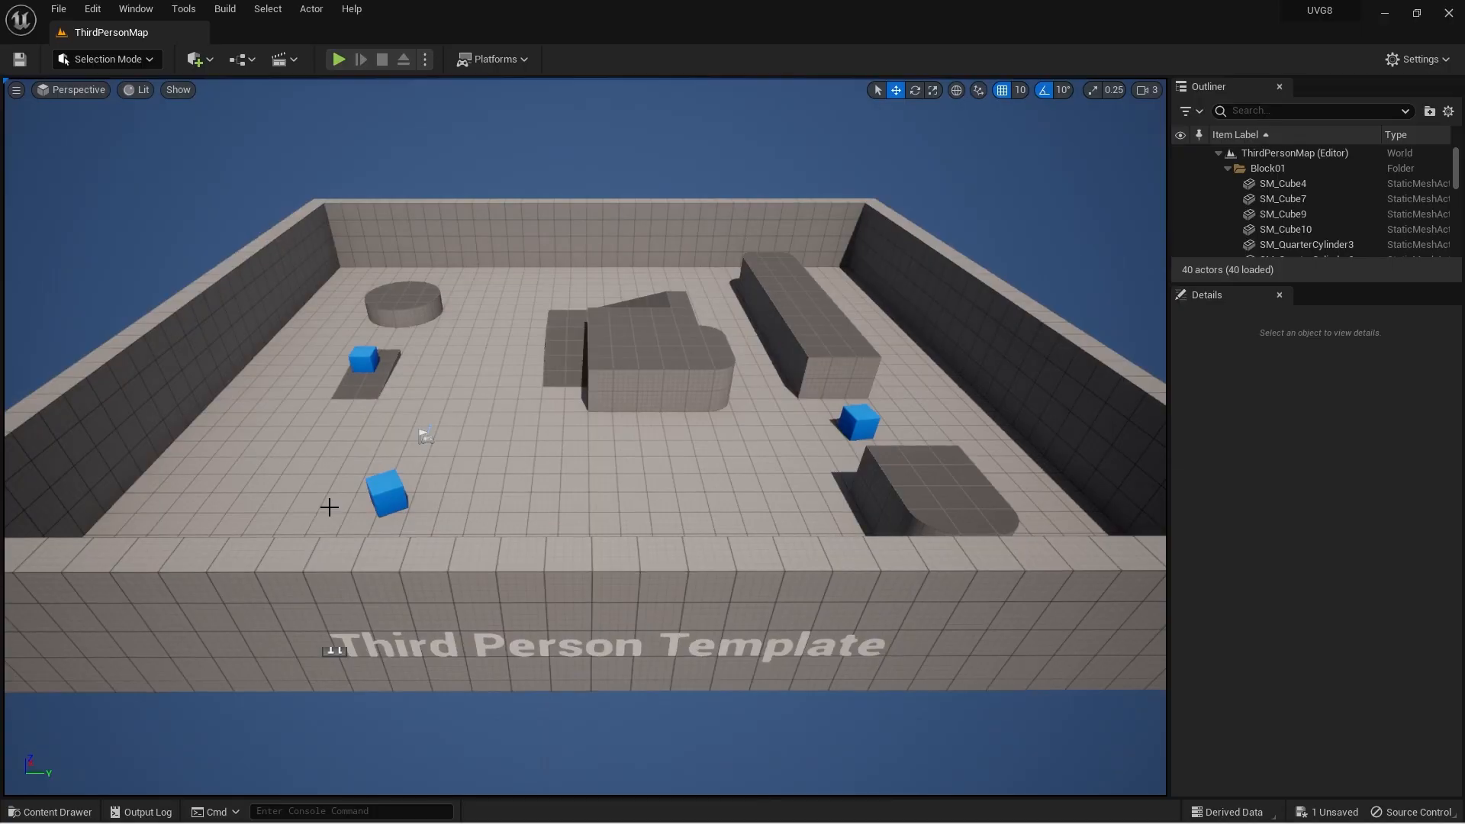
Switch to select-only mode, select the playground floor SM_Cube and frame it in the viewport
right_click_drag(512, 472, 652, 474)
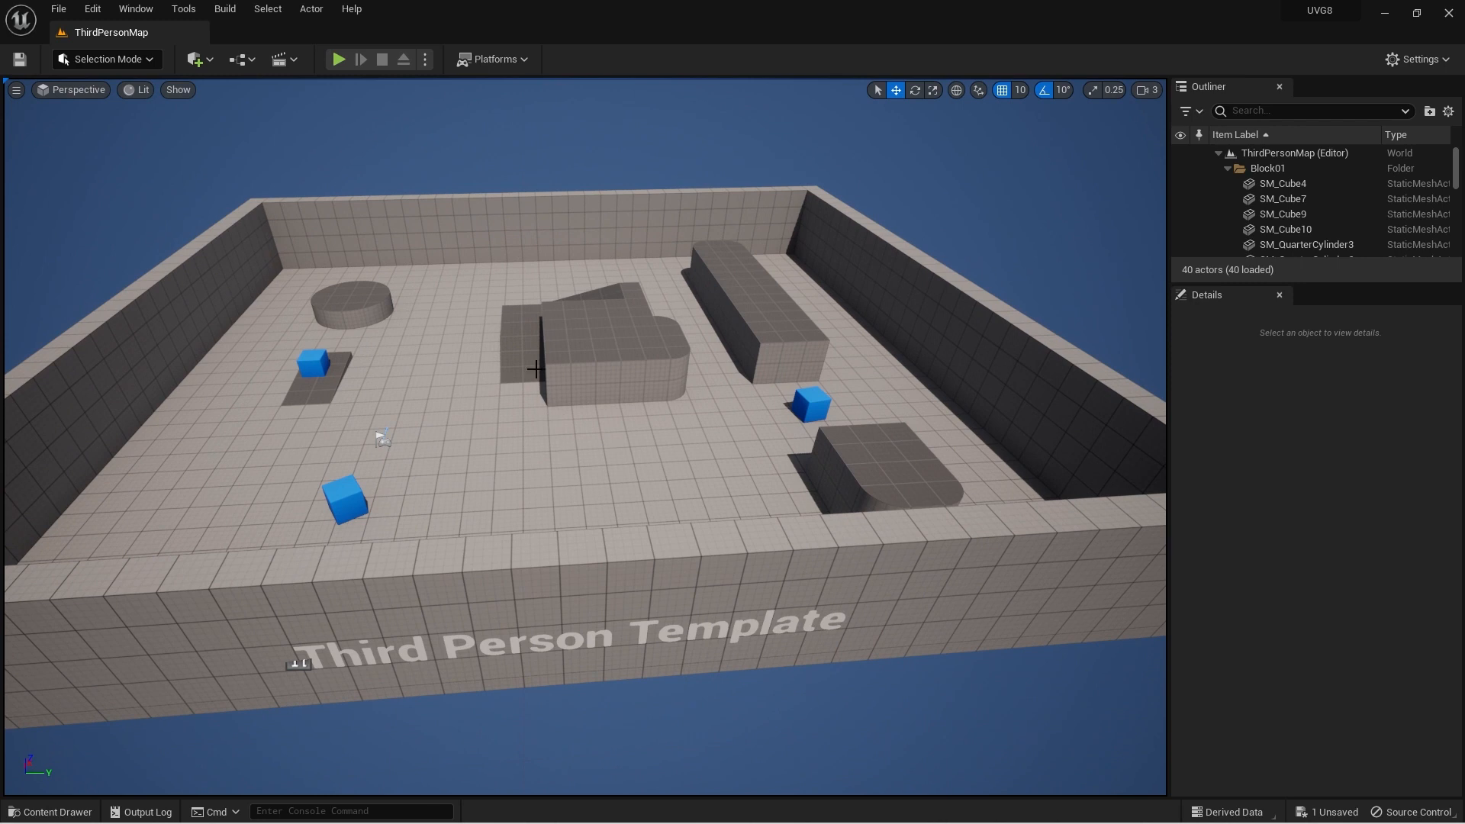
key("w")
right_click_drag(545, 351, 697, 329)
key("w")
key("q")
mouse_move(719, 481)
right_mouse_down()
mouse_move(832, 477)
mouse_move(687, 480)
mouse_move(719, 480)
right_mouse_up()
left_click(710, 432)
key("f")
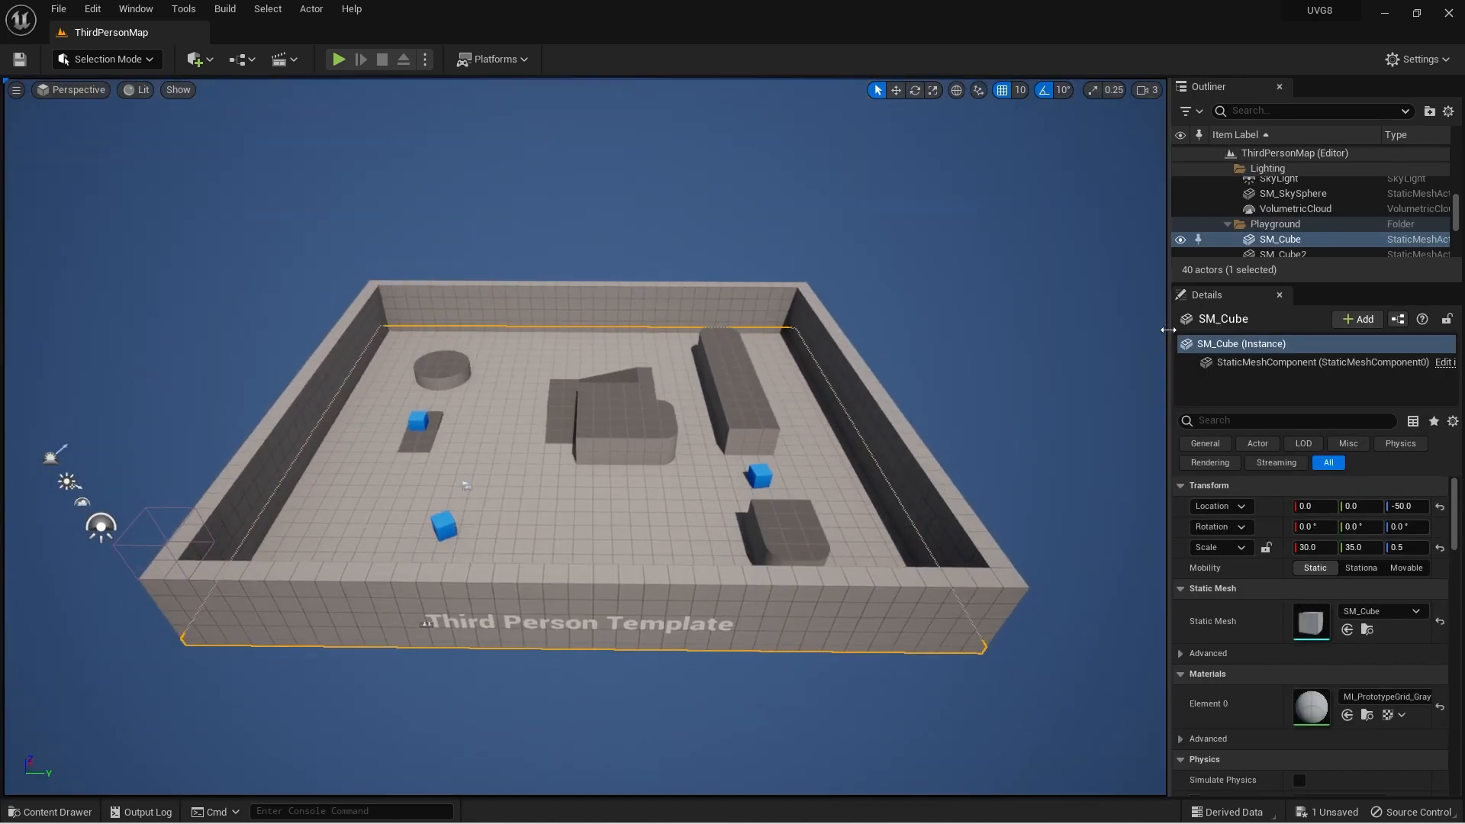
Widen the Outliner and Details area and filter the listed actors by "sm_cub"
left_click_drag(1168, 330, 1026, 330)
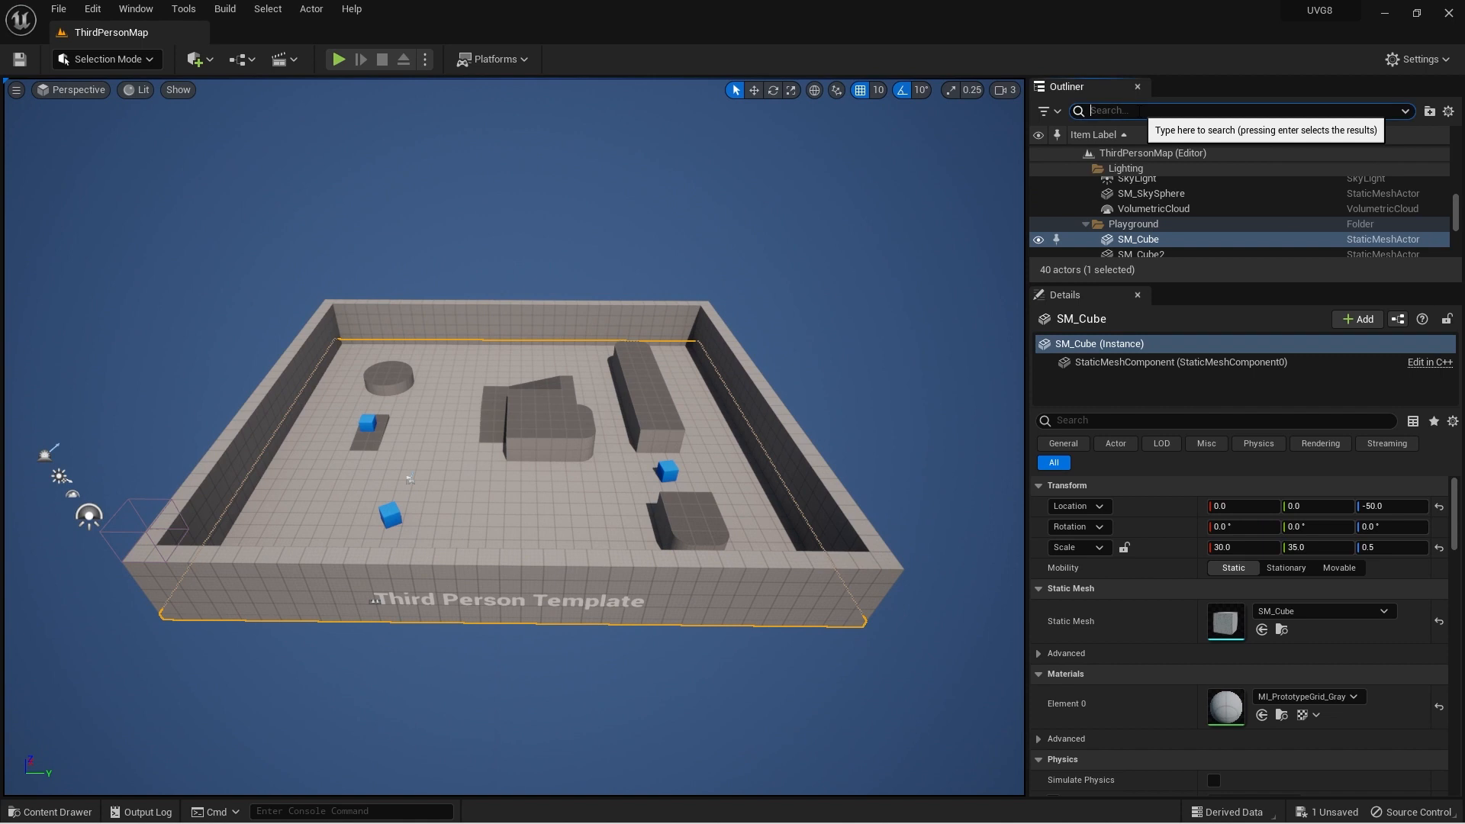
left_click(1125, 114)
type("sm_")
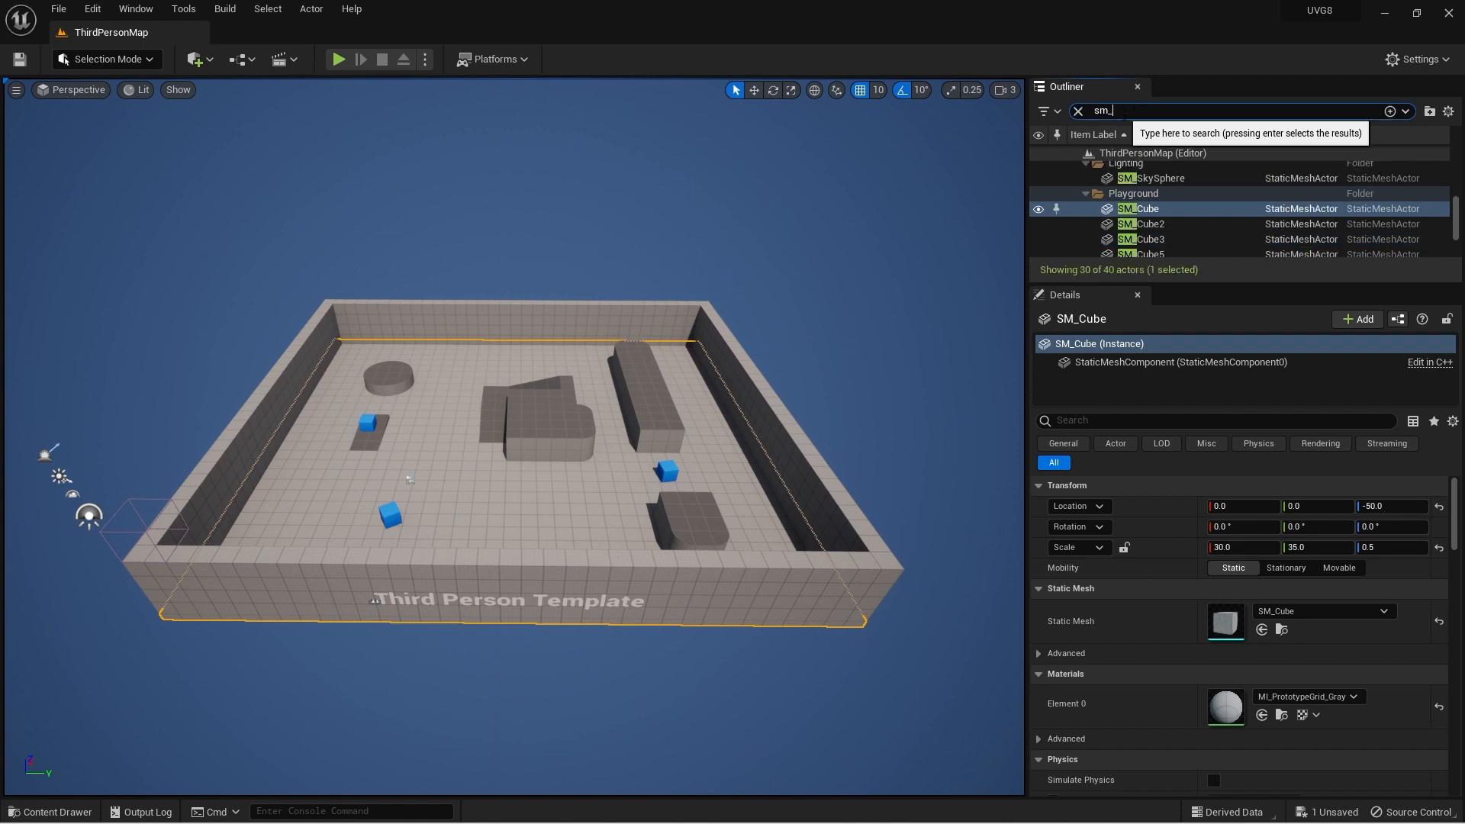
type("cub")
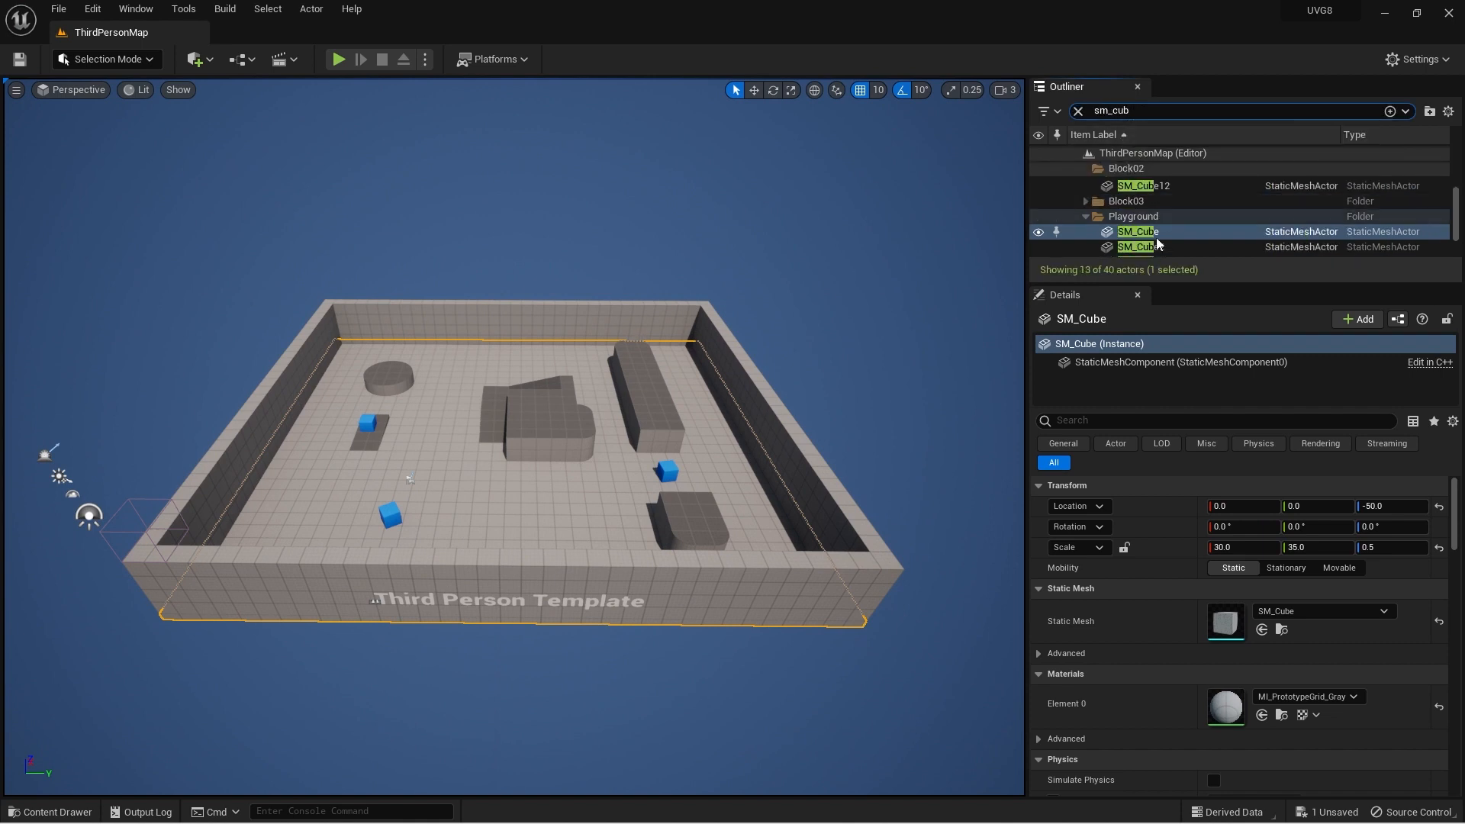
Activate the translate tool and view its gizmo at the corner of the selected playground floor
right_click_drag(552, 275, 551, 232)
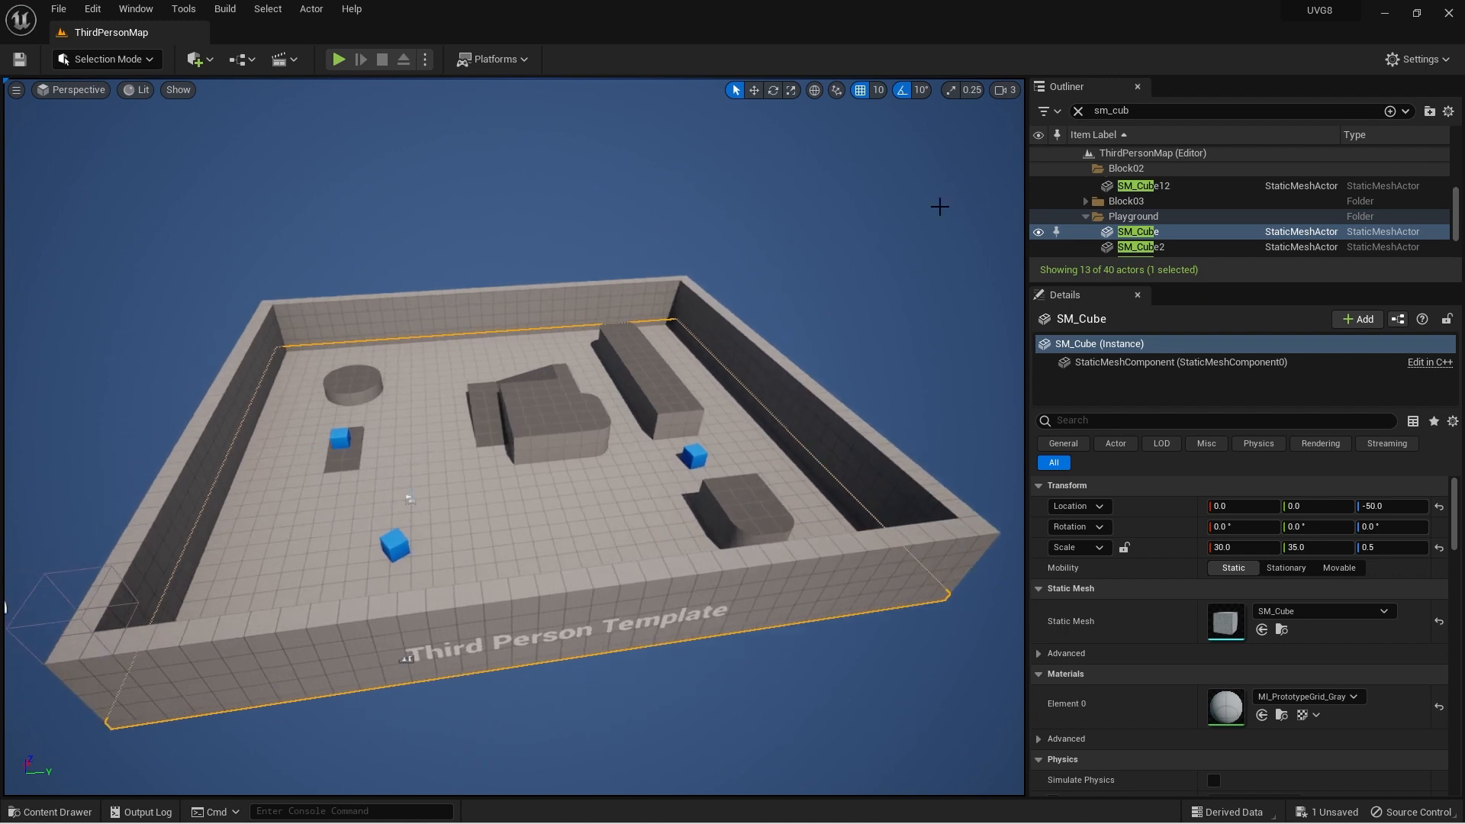
right_click_drag(788, 220, 717, 255)
key("w")
right_click_drag(763, 239, 762, 239)
left_click(756, 92)
right_click_drag(679, 219, 679, 219)
right_click_drag(710, 96, 710, 96)
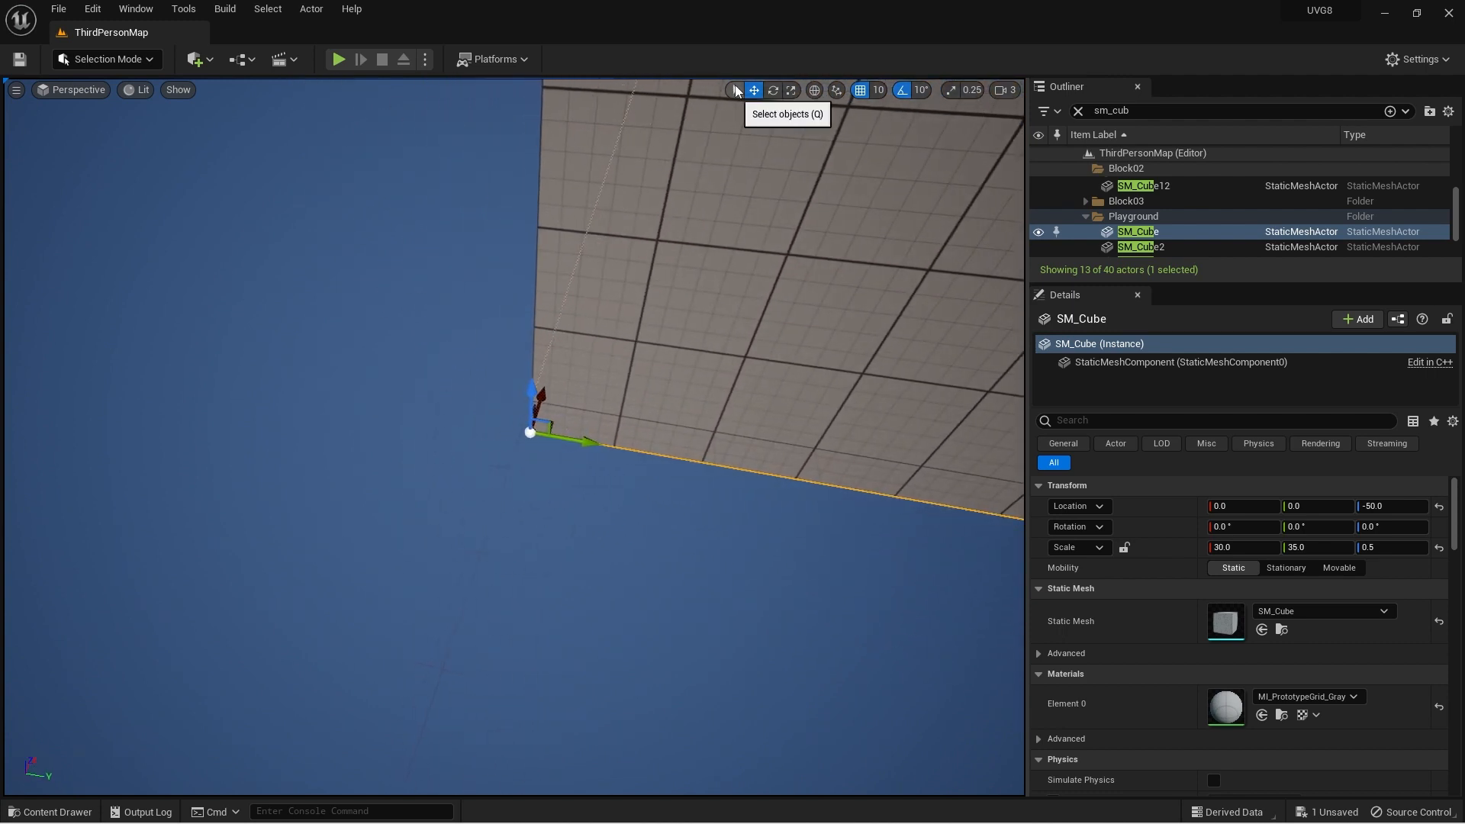
right_click_drag(484, 340, 530, 345)
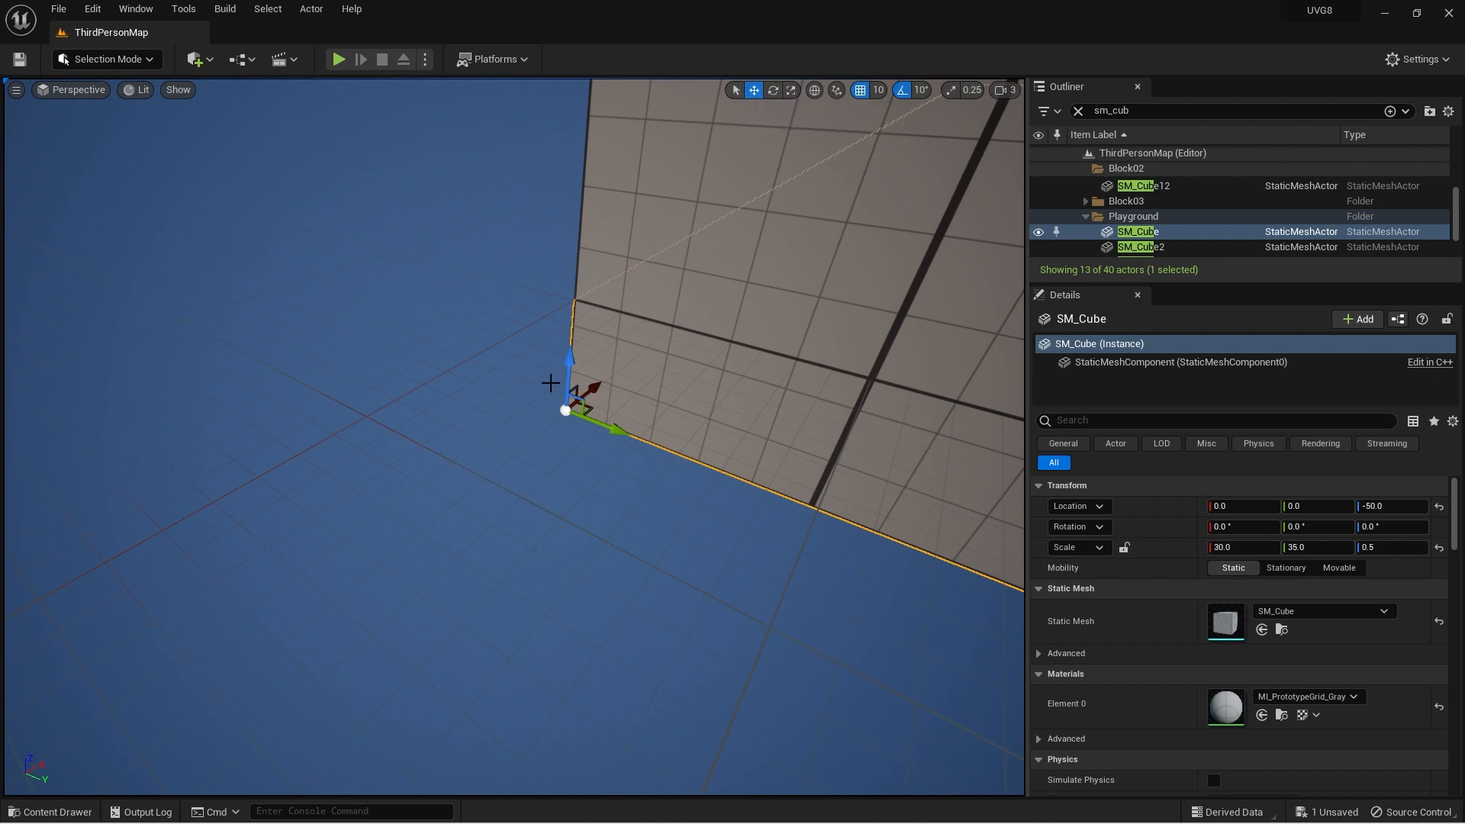
right_click_drag(710, 162, 710, 161)
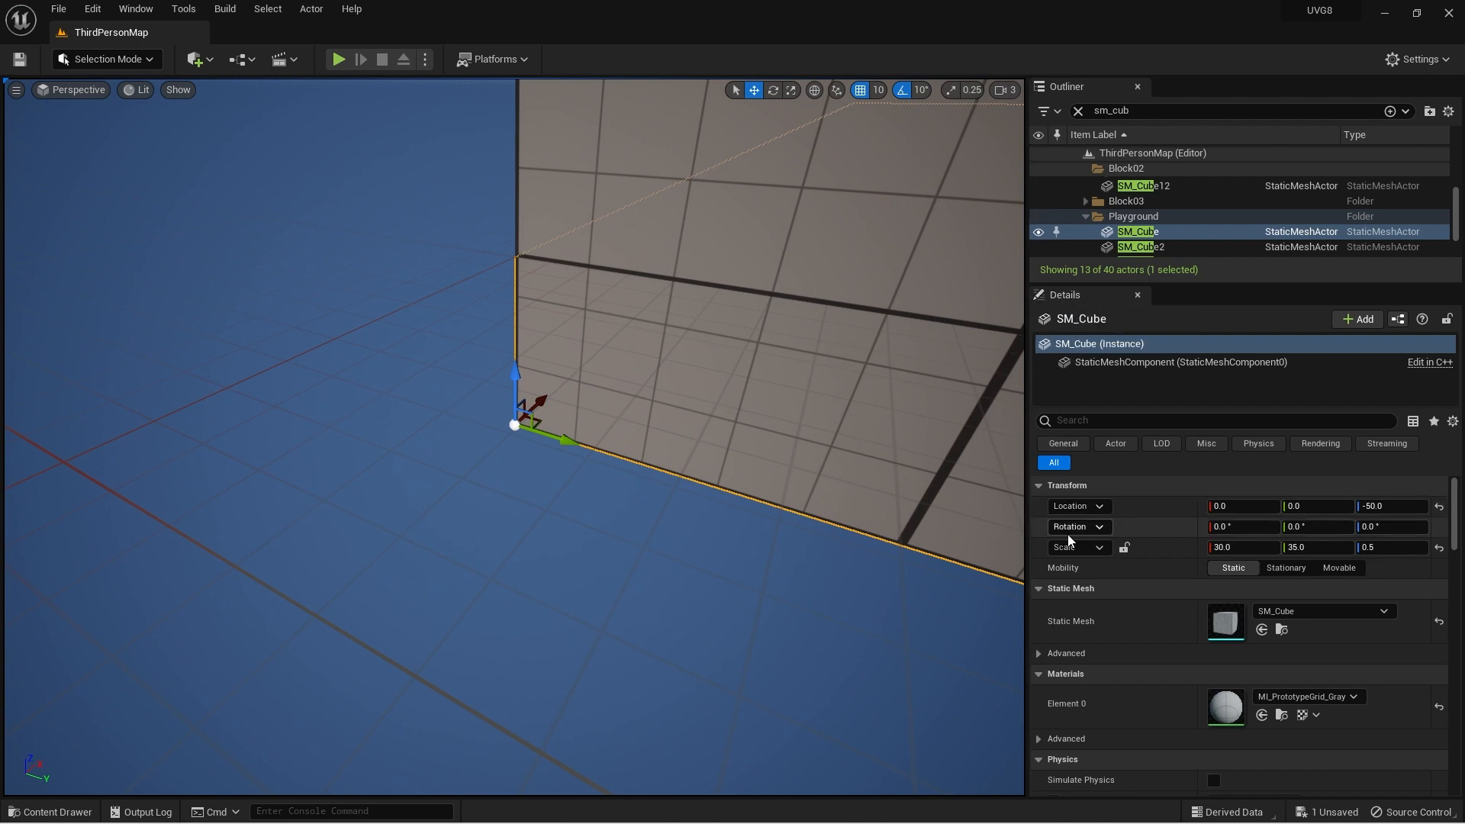
Try the rotate and scale gizmos on the selected floor, and return to the translate gizmo
left_click(776, 94)
left_click(791, 94)
left_click(775, 94)
left_click(753, 92)
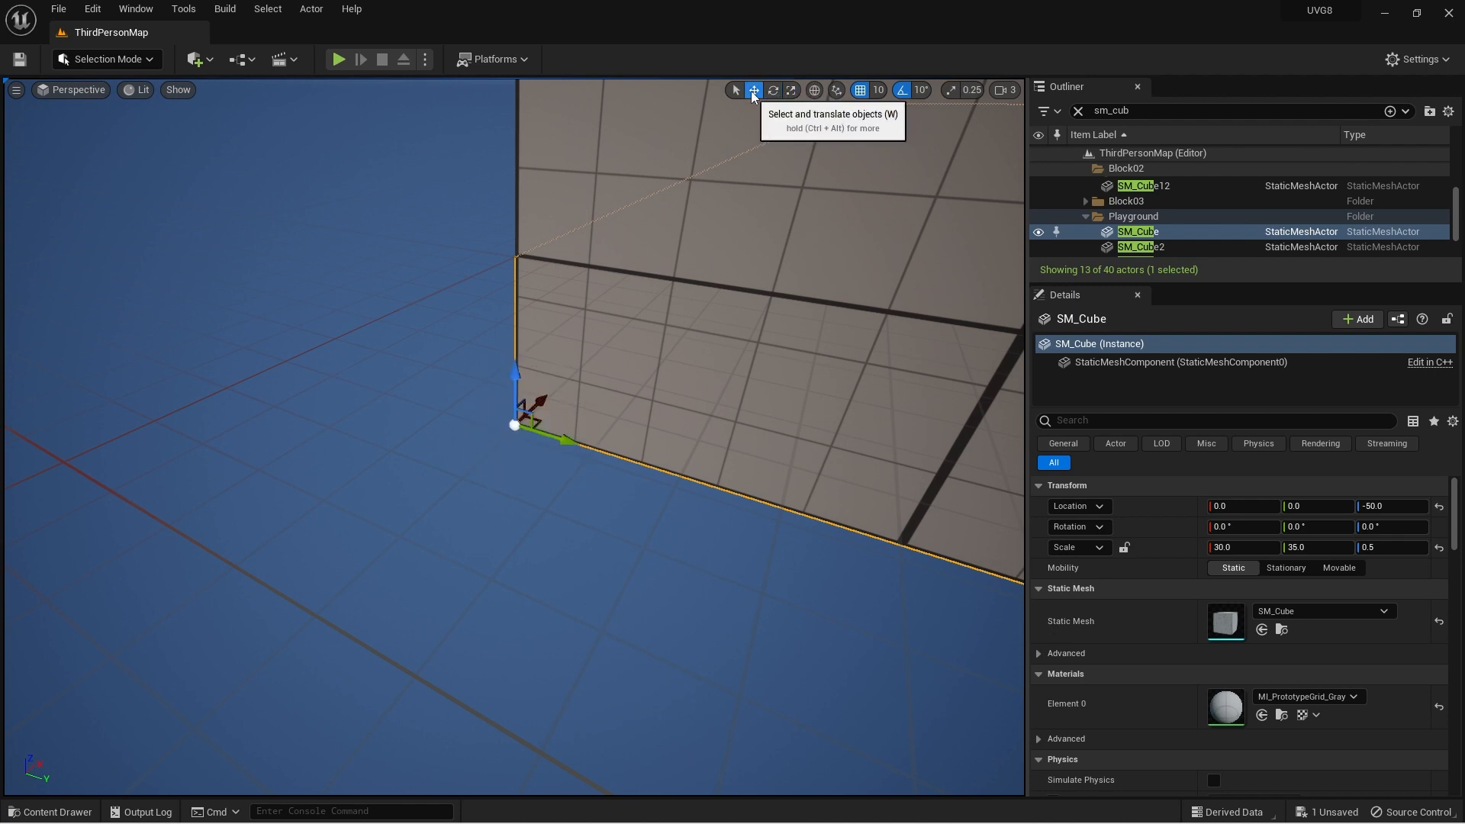
Select the blue cube SM_ChamferCube3 on the floor next to the player start
mouse_move(561, 389)
right_mouse_down()
mouse_move(633, 420)
mouse_move(539, 385)
mouse_move(542, 416)
mouse_move(524, 419)
mouse_move(588, 379)
right_mouse_up()
key("w")
key("s")
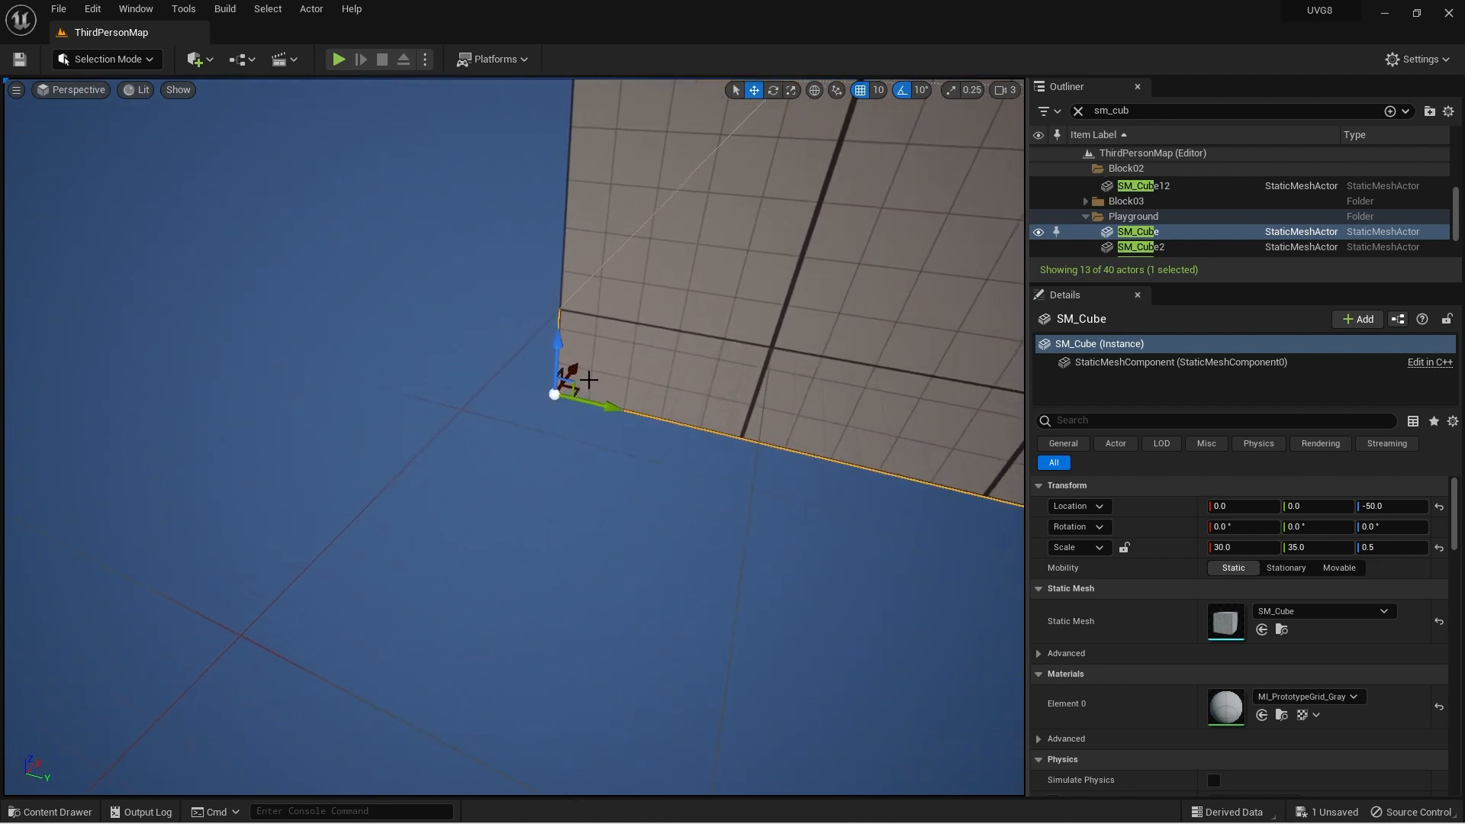
key("d")
right_click_drag(722, 296, 542, 328)
key("a")
key("w")
key("s")
key("d")
left_click(431, 392)
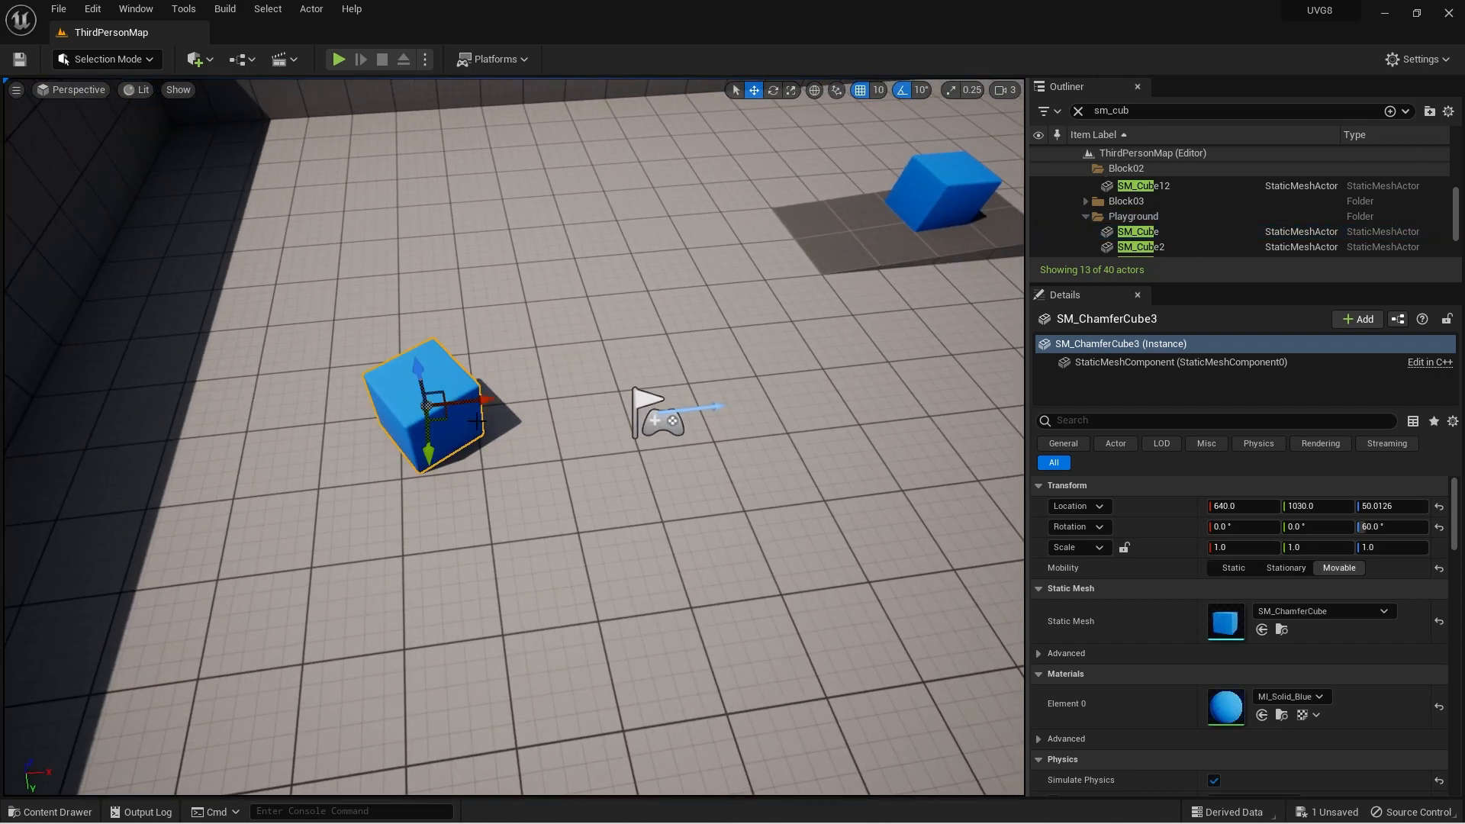
Select the large grey block SM_Cube4, try rotating it about its corner pivot, and undo the rotation
right_click_drag(714, 379, 795, 356)
left_click(753, 416)
right_click_drag(753, 415, 546, 379)
left_click(692, 302)
left_click(573, 362)
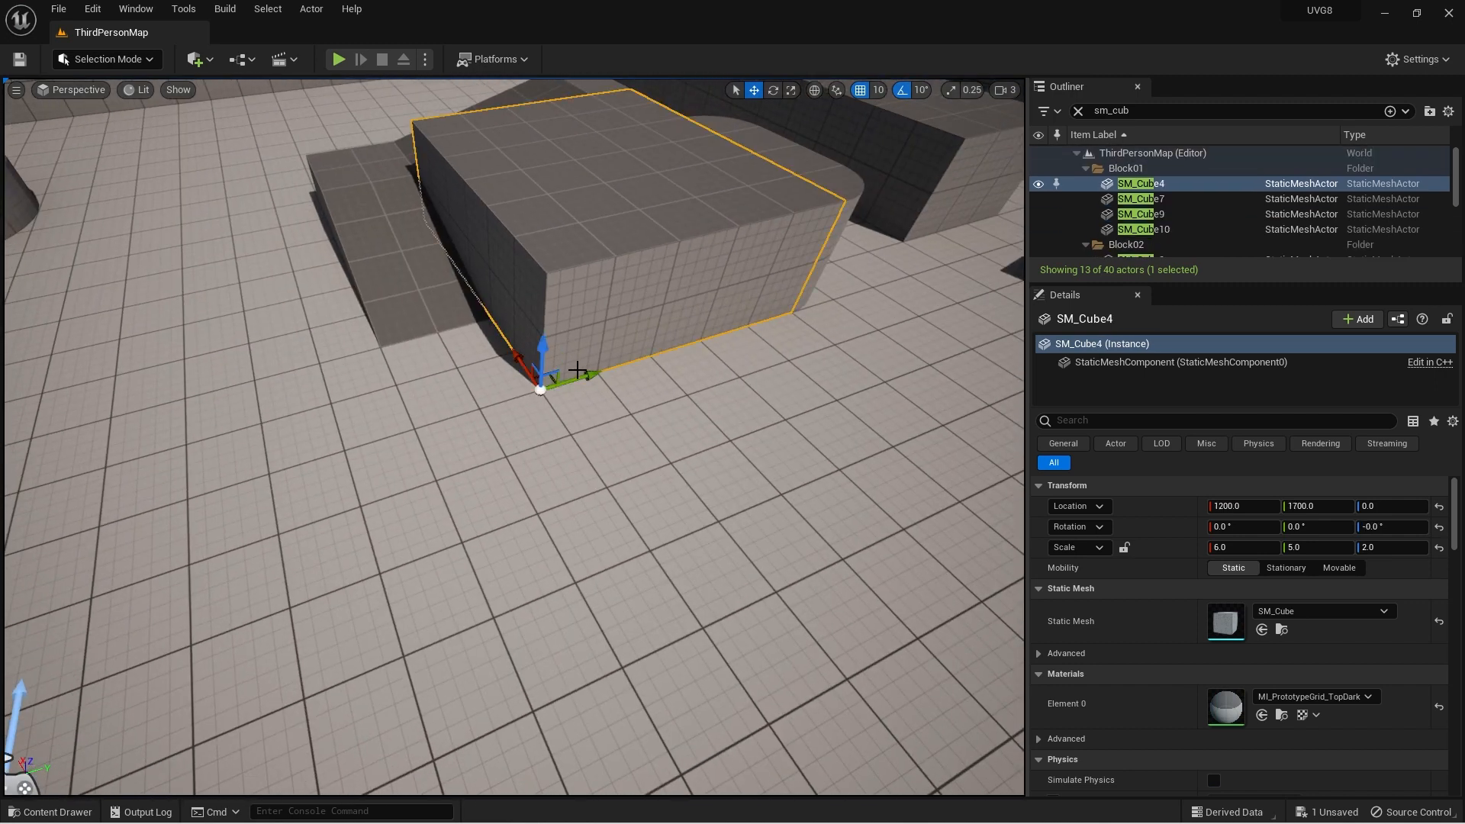
mouse_move(484, 438)
left_mouse_down()
mouse_move(442, 367)
mouse_move(458, 465)
mouse_move(432, 374)
mouse_move(482, 344)
mouse_move(466, 432)
left_mouse_up()
key("ctrl+z")
Select the blue cube SM_ChamferCube3 near the player start and rotate it to about -40° around Z
right_click_drag(427, 397, 130, 435)
left_click(415, 423)
key("w")
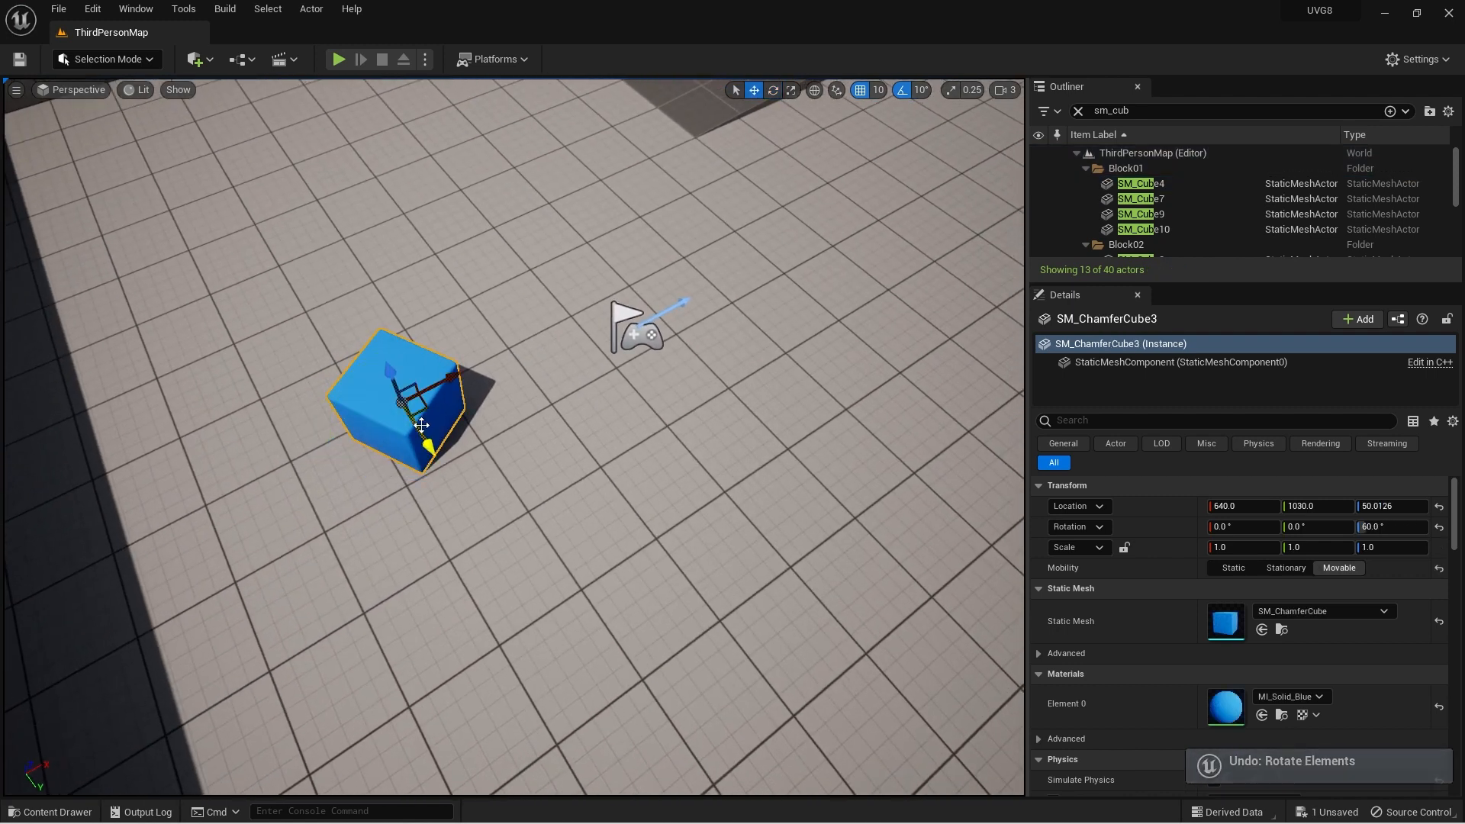
key("e")
left_click_drag(412, 463, 410, 500)
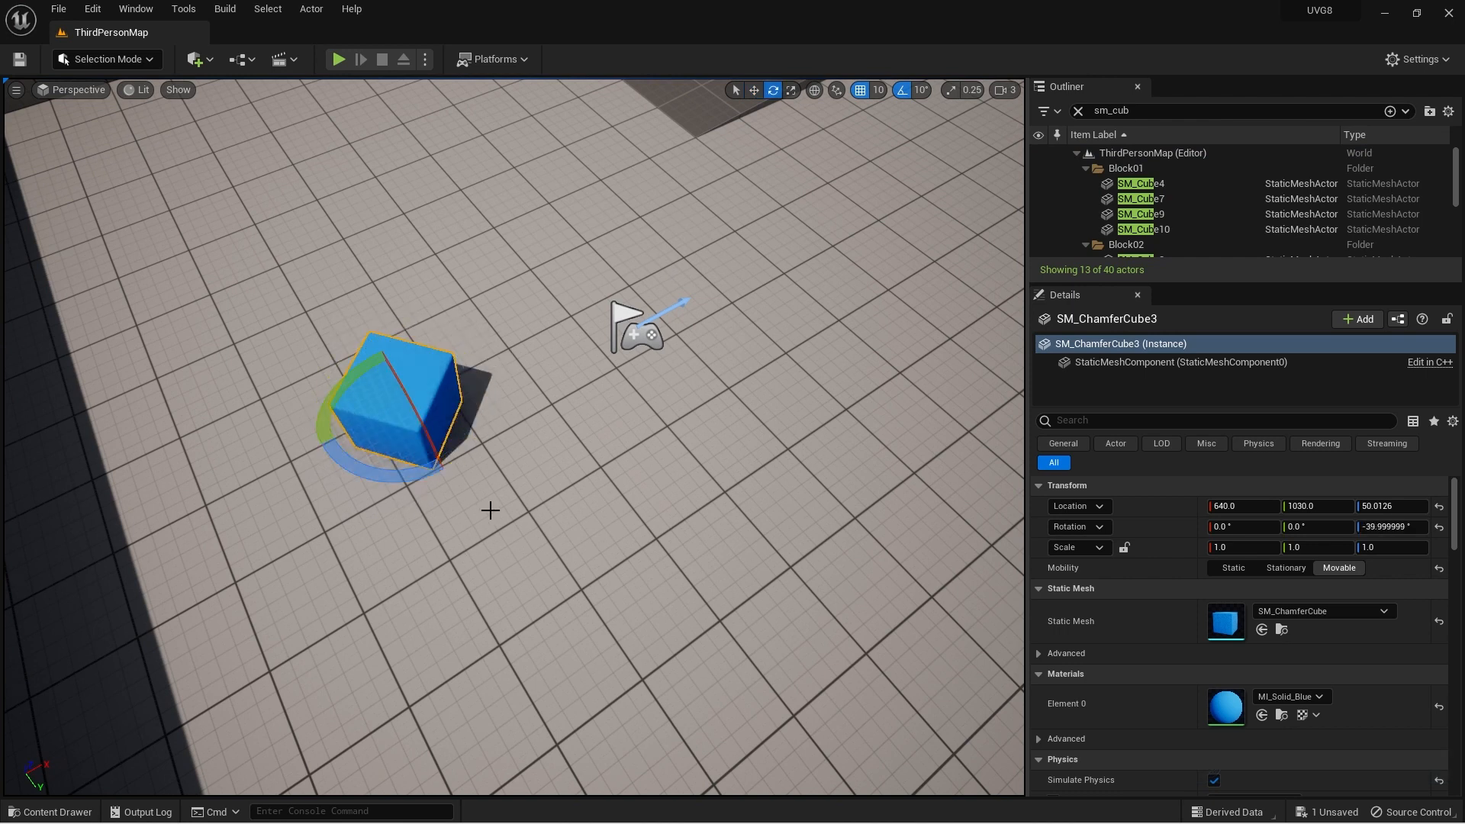
Move the blue cube SM_ChamferCube3 across the floor to X 700, Y 1000 with the translate gizmo
right_click_drag(581, 464, 652, 451)
key("a")
key("w")
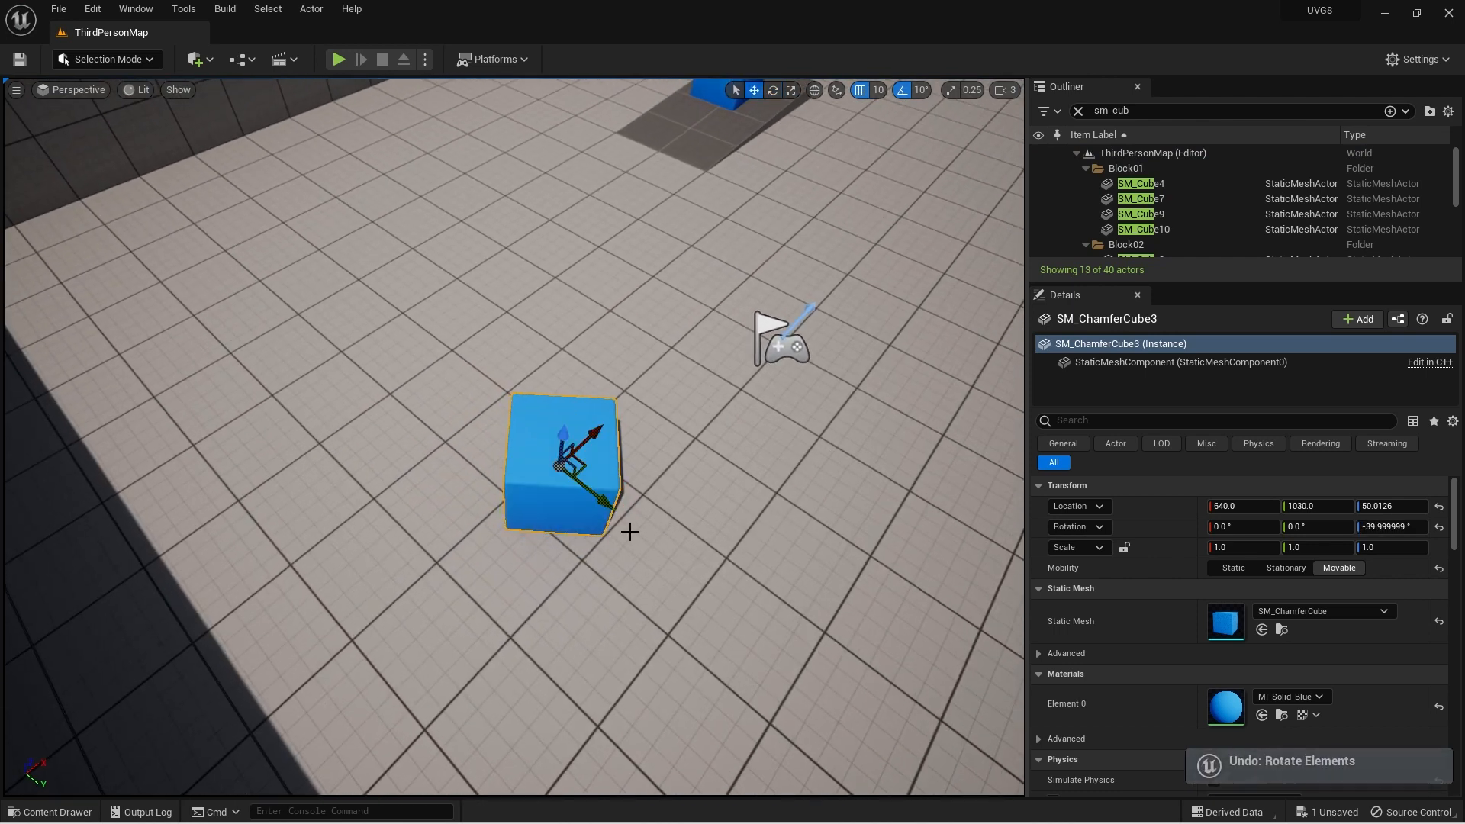
left_click_drag(585, 464, 595, 410)
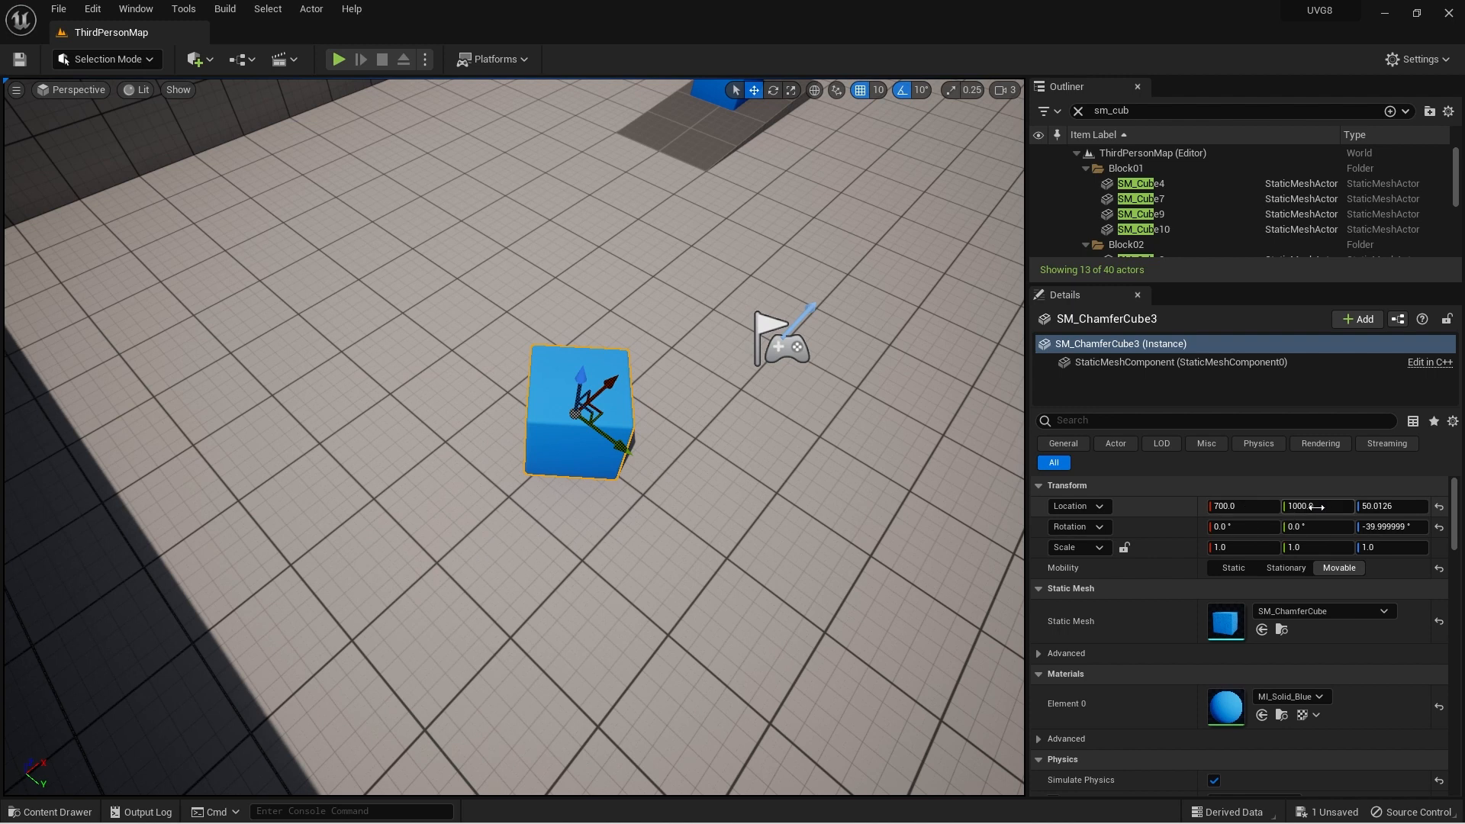
Select the playground floor SM_Cube and view the whole level from outside its walls
left_click(736, 490)
right_click_drag(736, 490, 794, 427)
key("s")
key("a")
key("w")
key("s")
key("e")
left_click_drag(360, 623, 590, 549)
mouse_move(590, 549)
right_mouse_down()
mouse_move(602, 504)
mouse_move(573, 457)
mouse_move(599, 543)
right_mouse_up()
key("w")
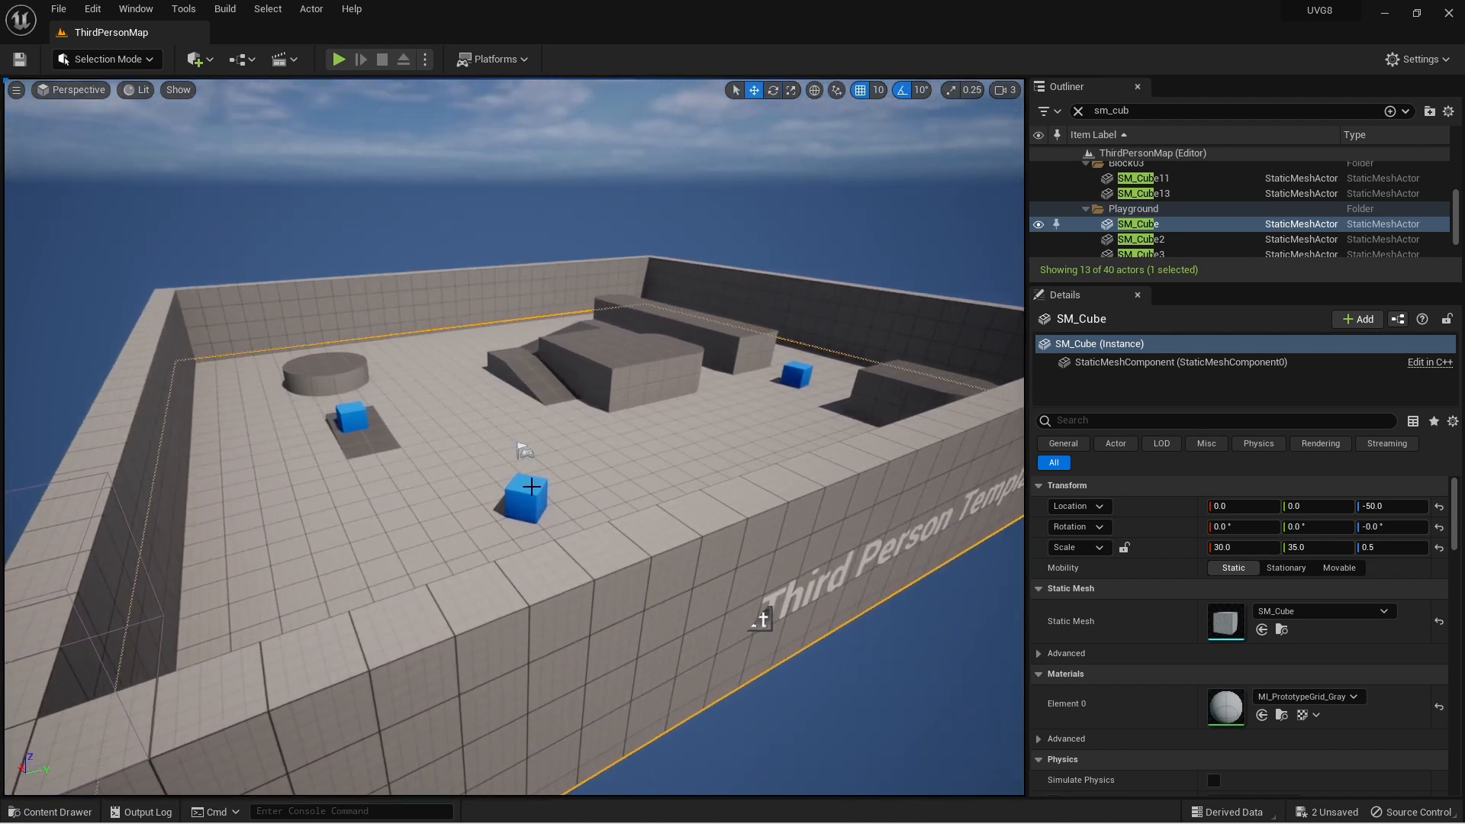
Focus the view on the blue cube SM_ChamferCube3 and move it to X 710, Y 1010
left_click(531, 486)
key("f")
mouse_move(795, 503)
left_mouse_down("alt")
mouse_move(413, 503)
mouse_move(771, 504)
left_mouse_up("alt")
scroll(748, 516, "down", 3)
right_click_drag(744, 506, 711, 519)
left_click_drag(740, 454, 622, 419, "alt")
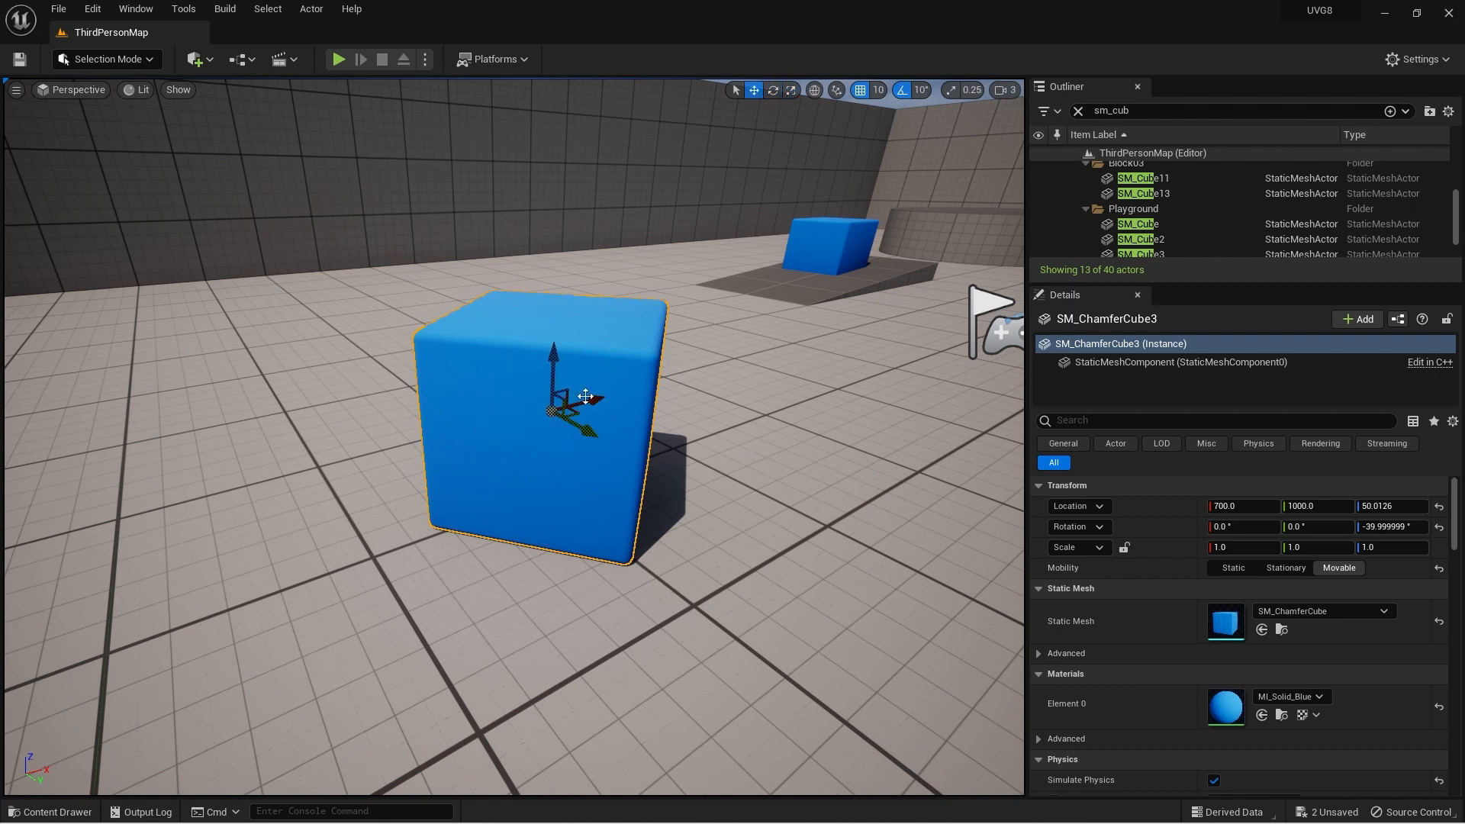
left_click_drag(591, 403, 628, 425)
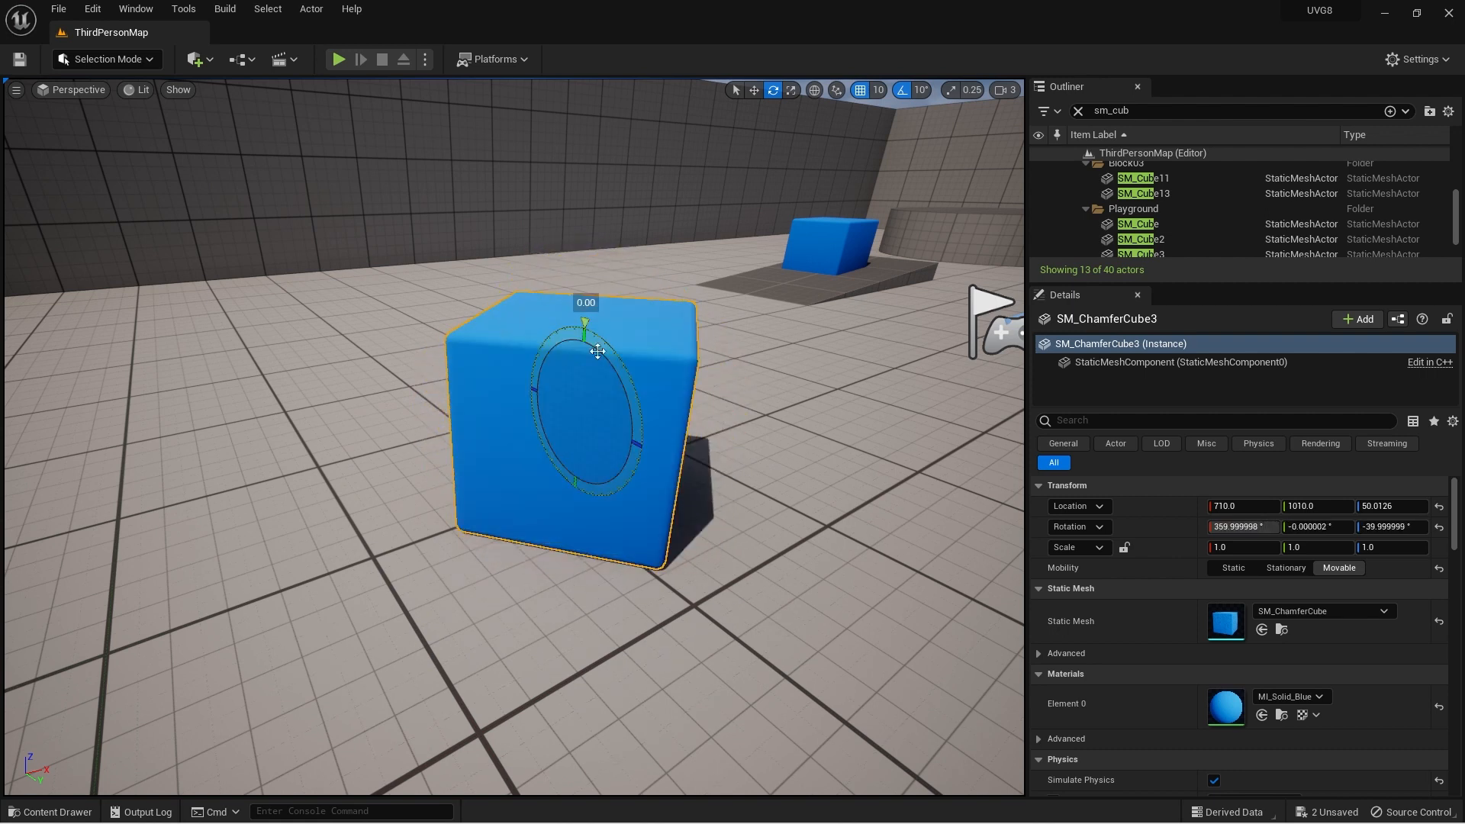
Select the grey block SM_Cube4 and the playground floor in turn to compare where their pivots sit
right_click_drag(576, 212, 901, 214)
right_click_drag(611, 264, 656, 294)
left_click(641, 360)
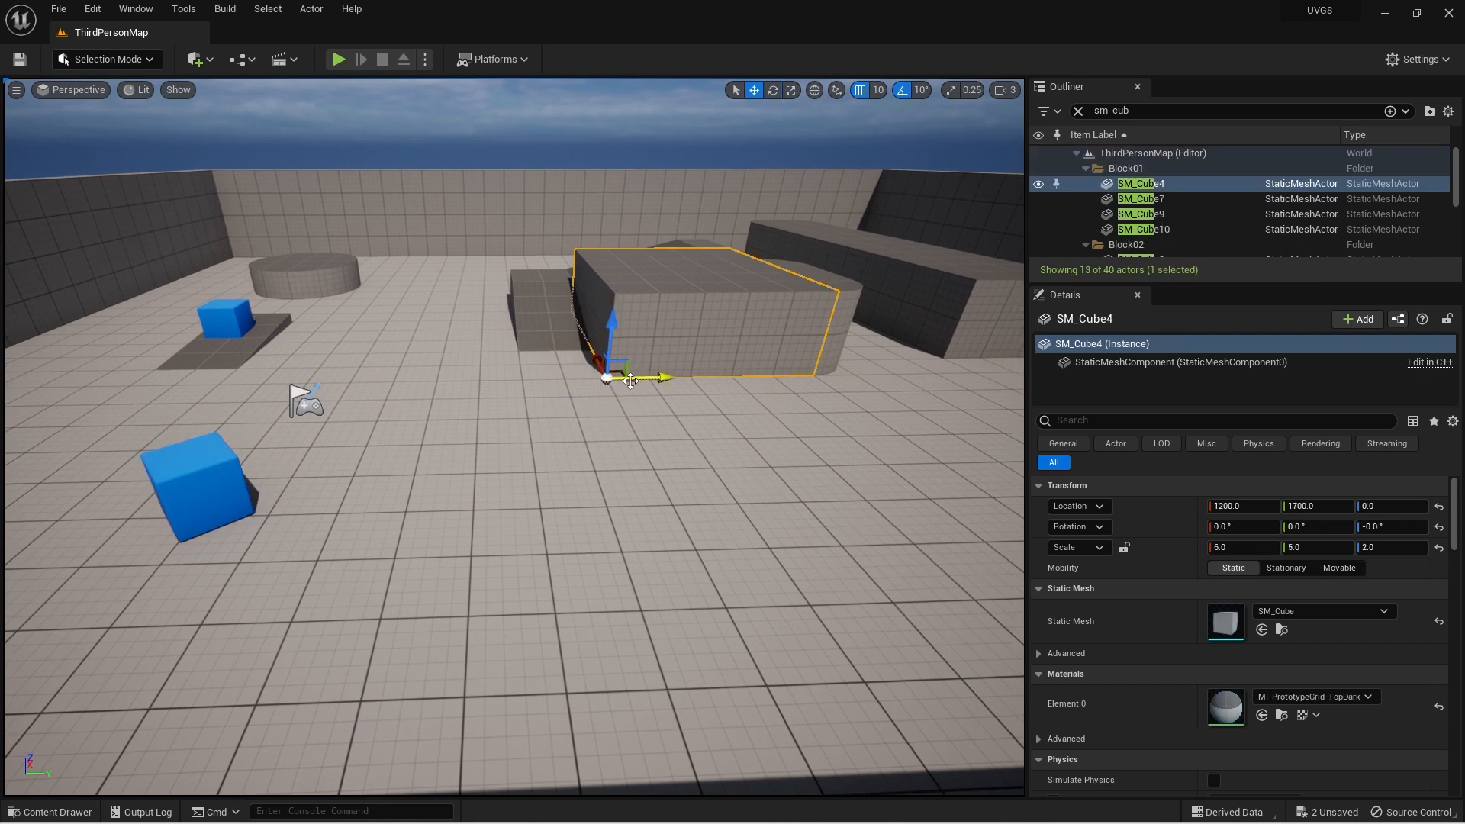
mouse_move(542, 355)
right_mouse_down()
mouse_move(504, 366)
mouse_move(549, 382)
mouse_move(566, 353)
right_mouse_up()
left_click(636, 311)
right_click_drag(636, 311, 709, 311)
key("w")
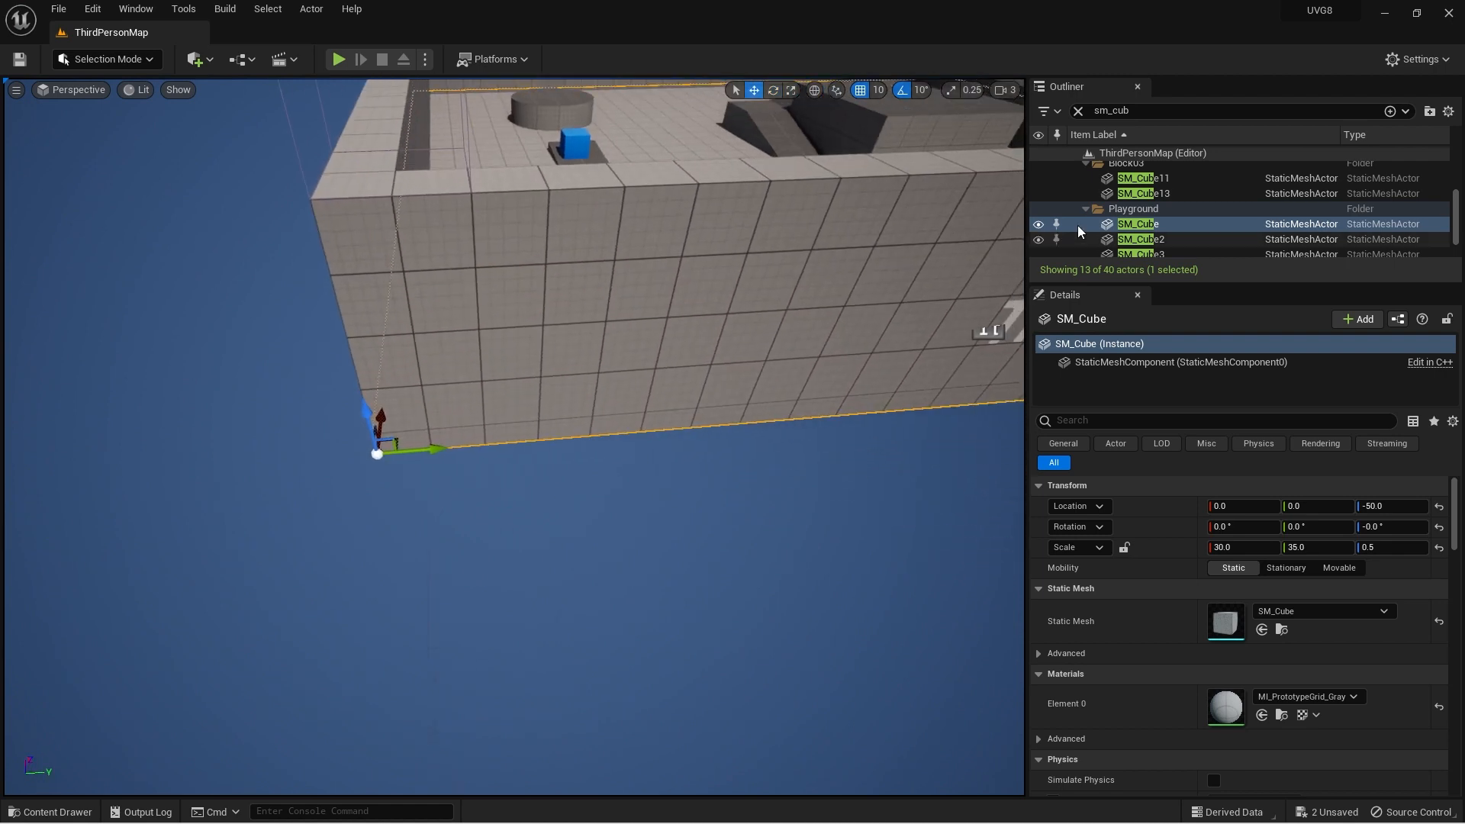
Try rotating the playground floor SM_Cube by -10° around Z from its corner pivot, and undo it
left_click(1159, 228)
right_click_drag(495, 399, 412, 399)
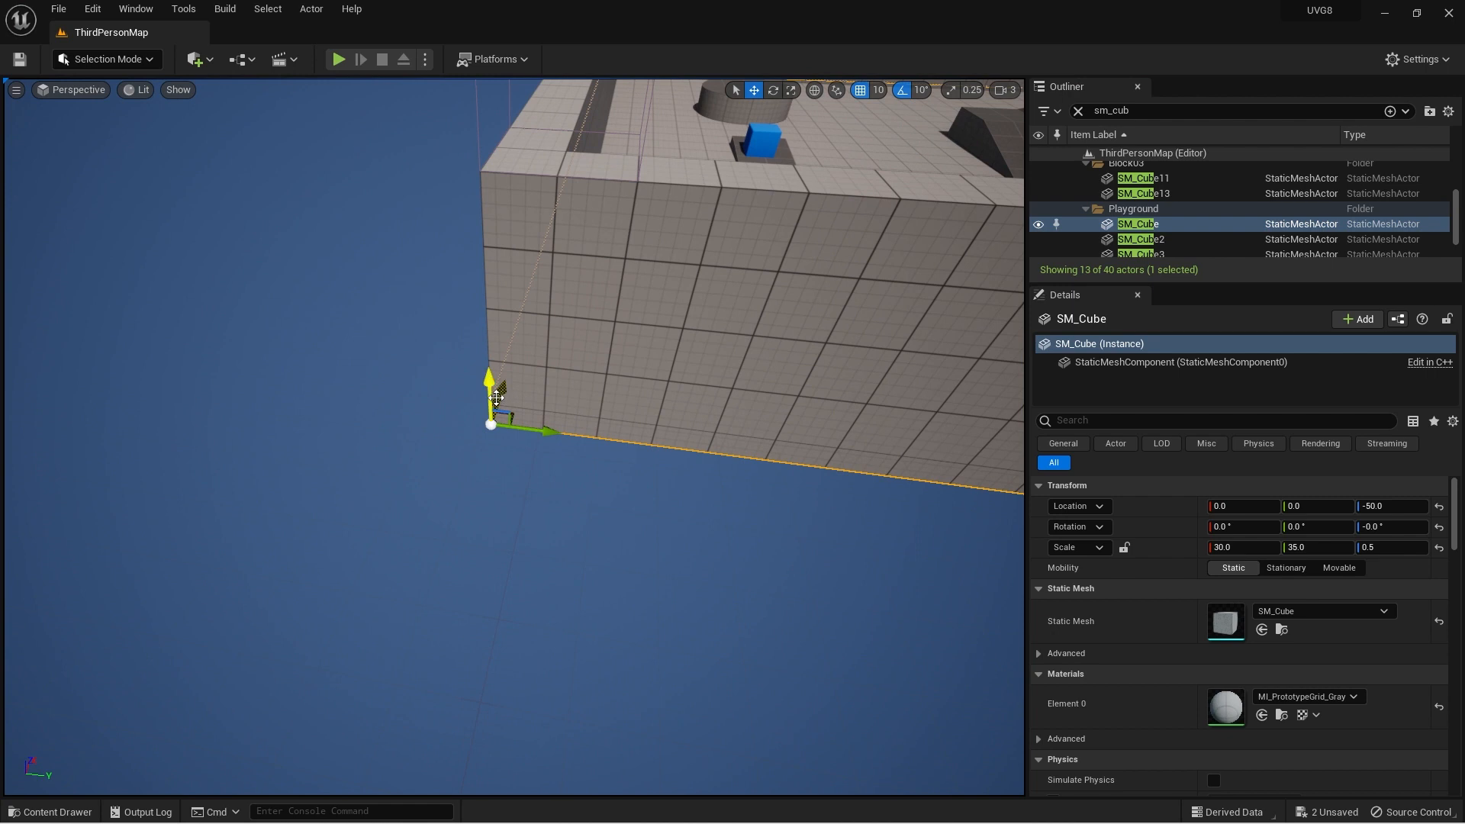
mouse_move(536, 465)
left_mouse_down()
mouse_move(588, 449)
mouse_move(347, 464)
mouse_move(538, 470)
left_mouse_up()
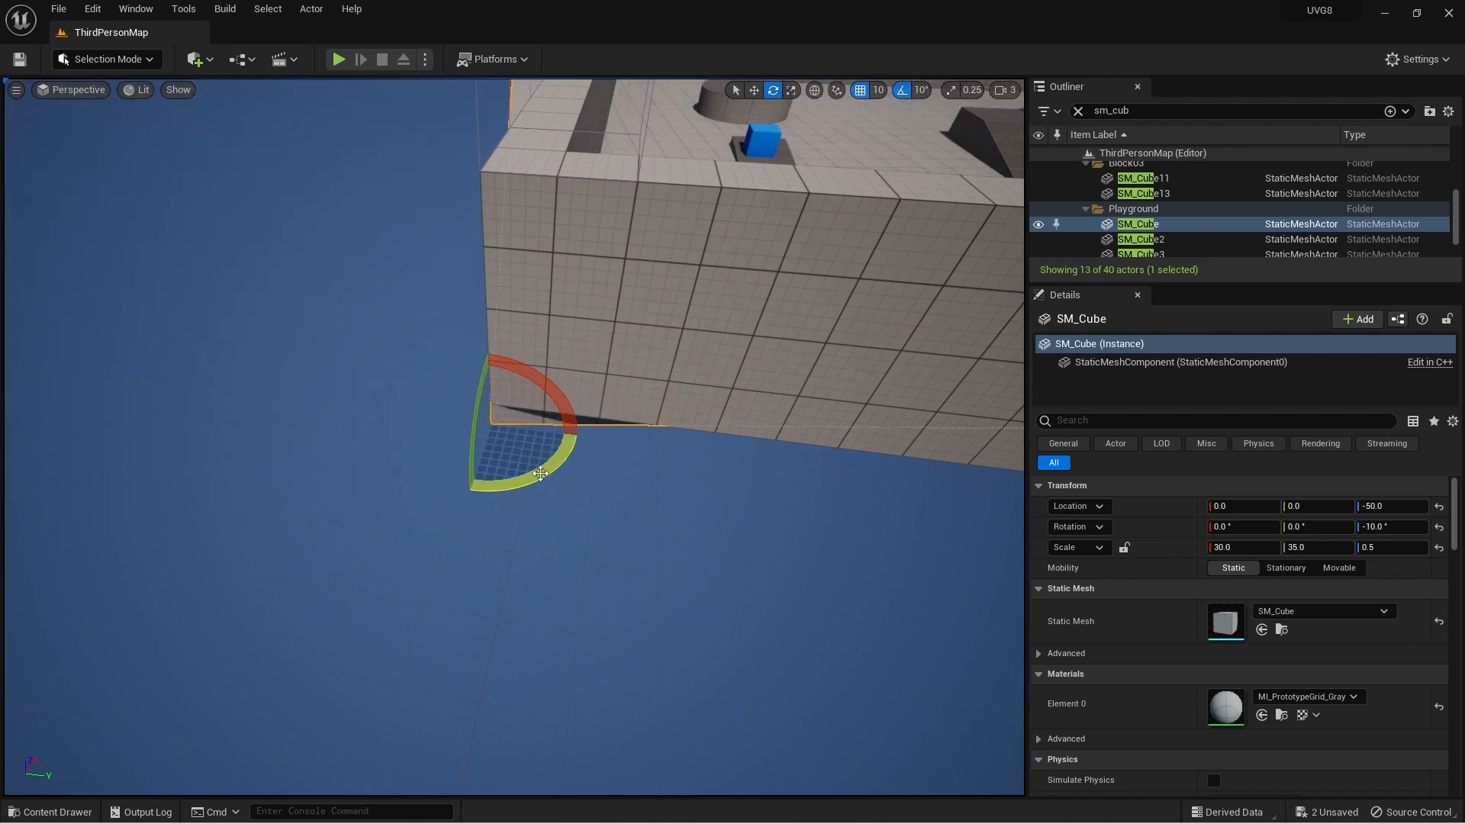
key("ctrl+z")
Duplicate the playground floor SM_Cube with an offset of 10 units in X and Y
left_click(700, 484)
right_click_drag(728, 448, 853, 180)
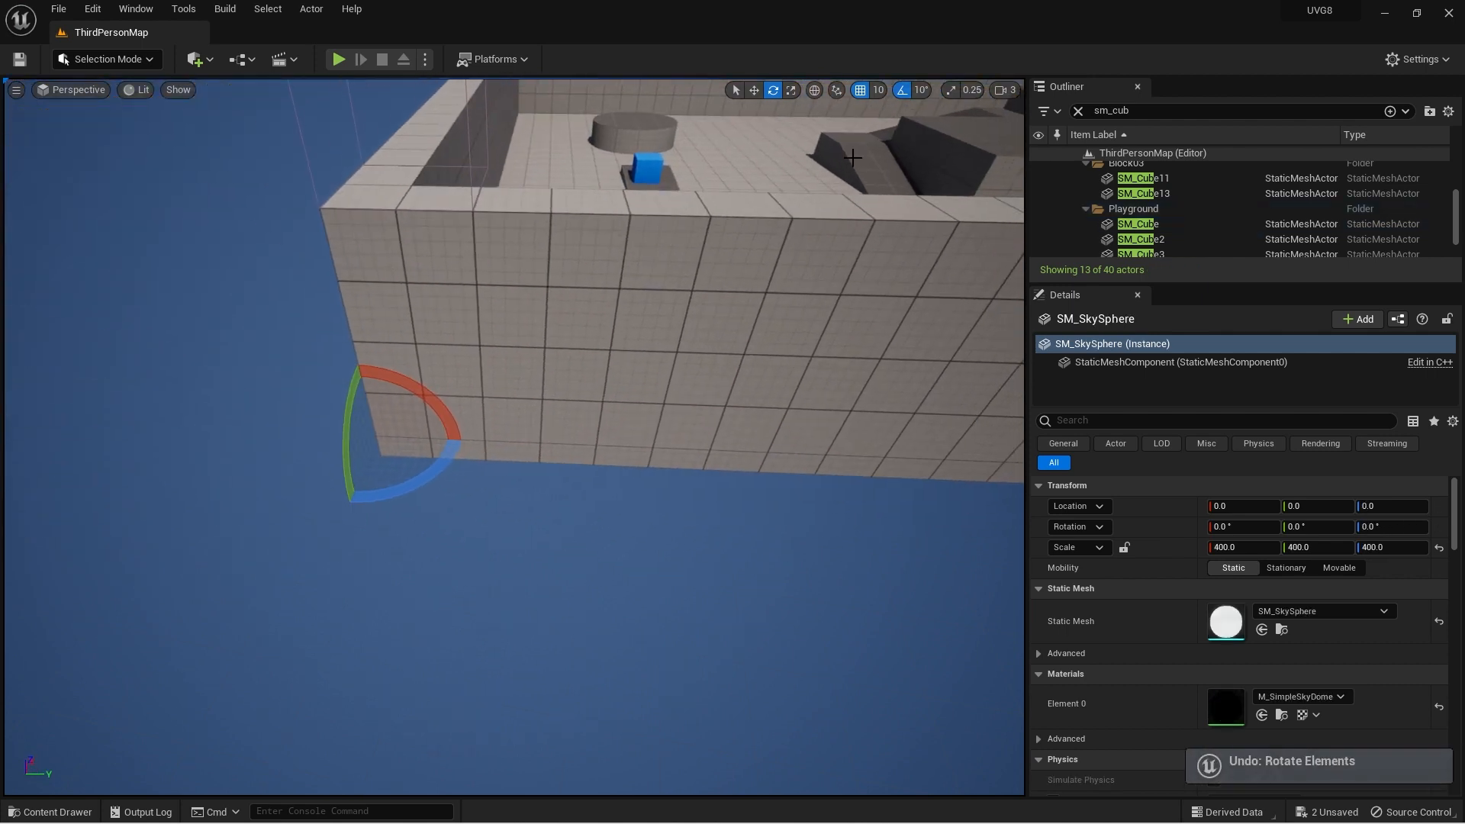
left_click(736, 152)
left_click_drag(406, 505, 414, 504, "alt")
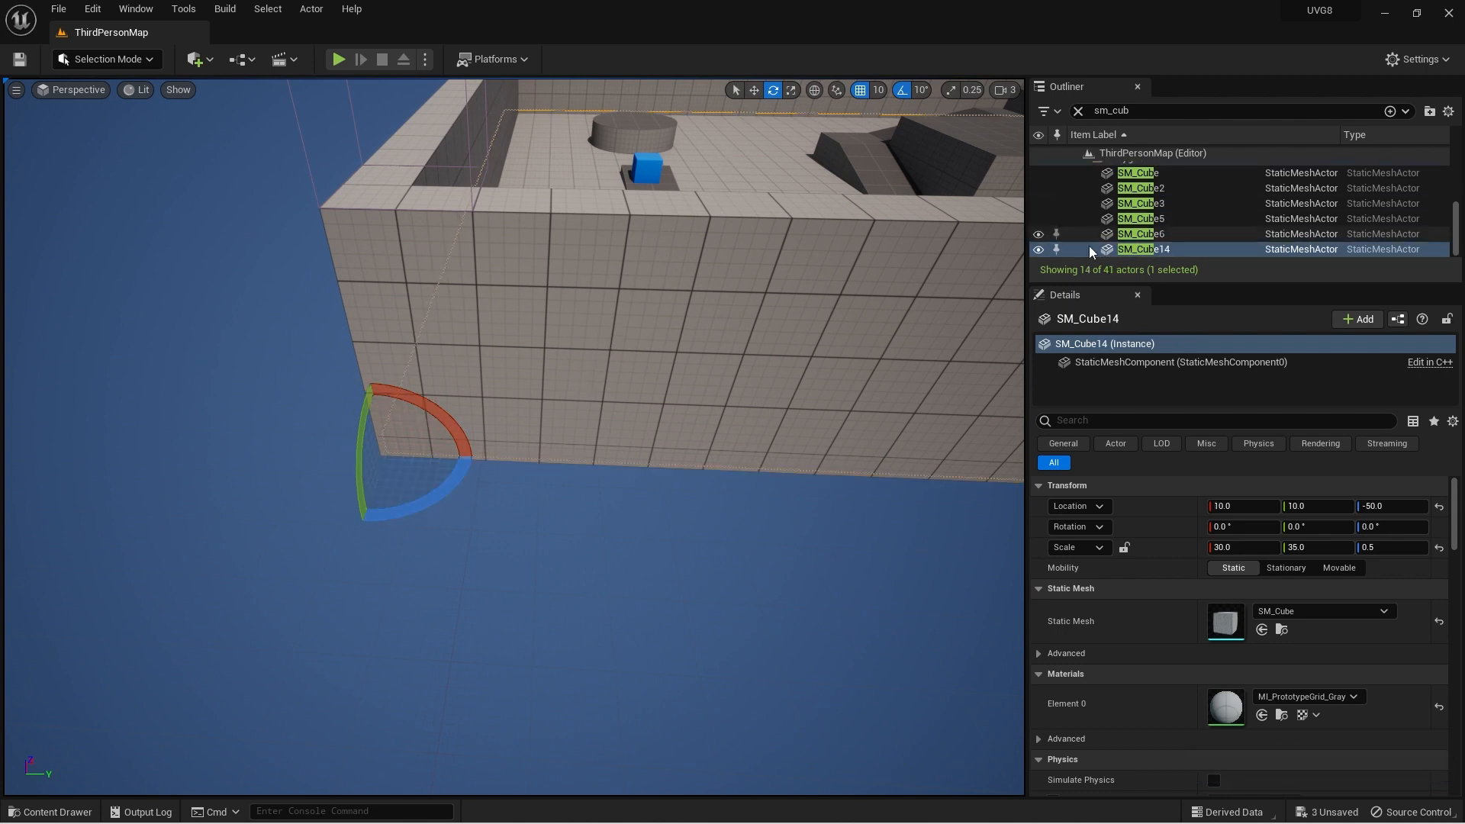
Review the Edit options for the duplicated floor and the Transform options for the wall SM_Cube5
right_click(1143, 260)
mouse_move(1202, 281)
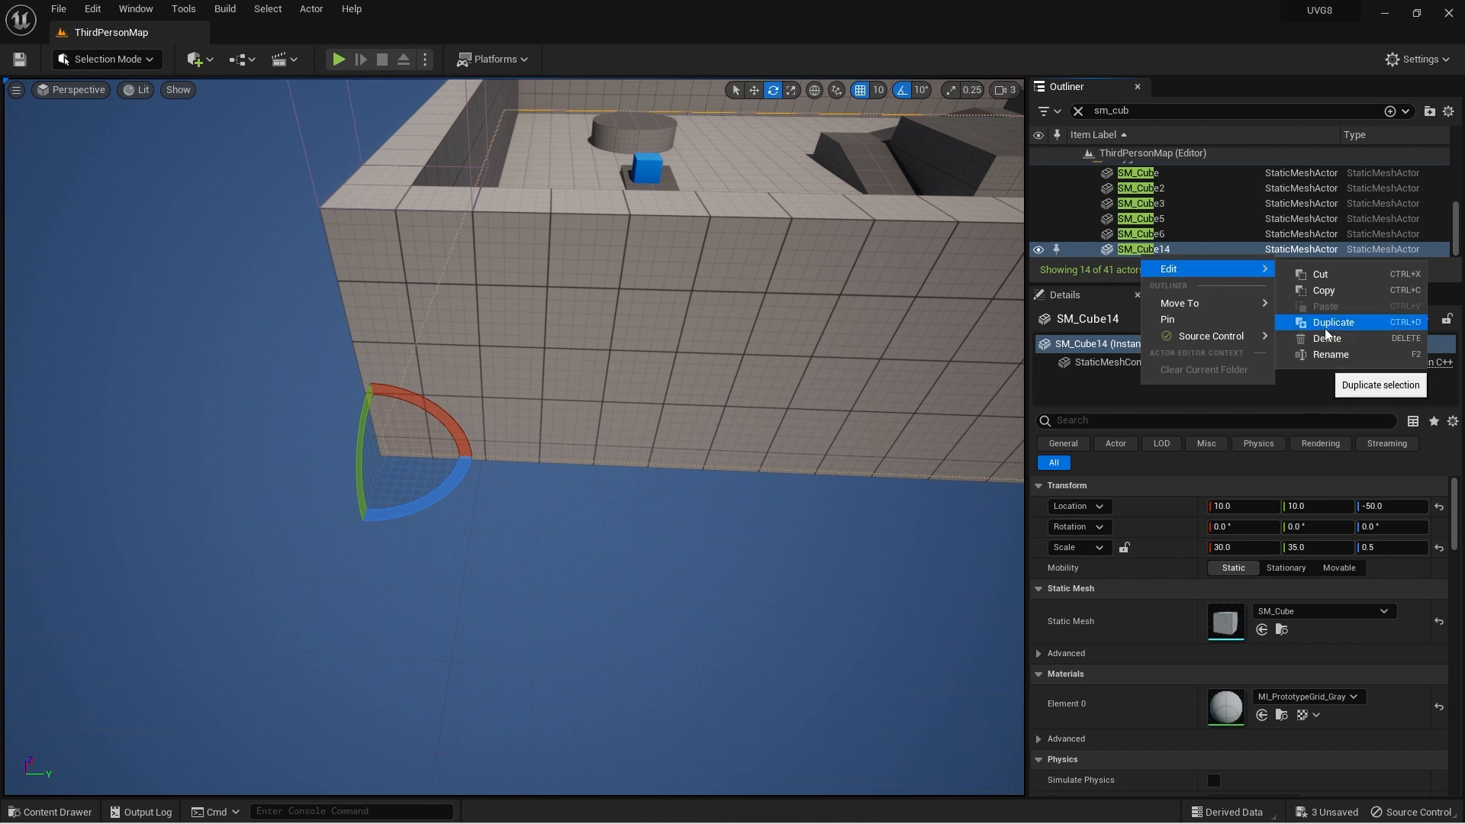
right_click_drag(677, 517, 677, 522)
right_click(677, 521)
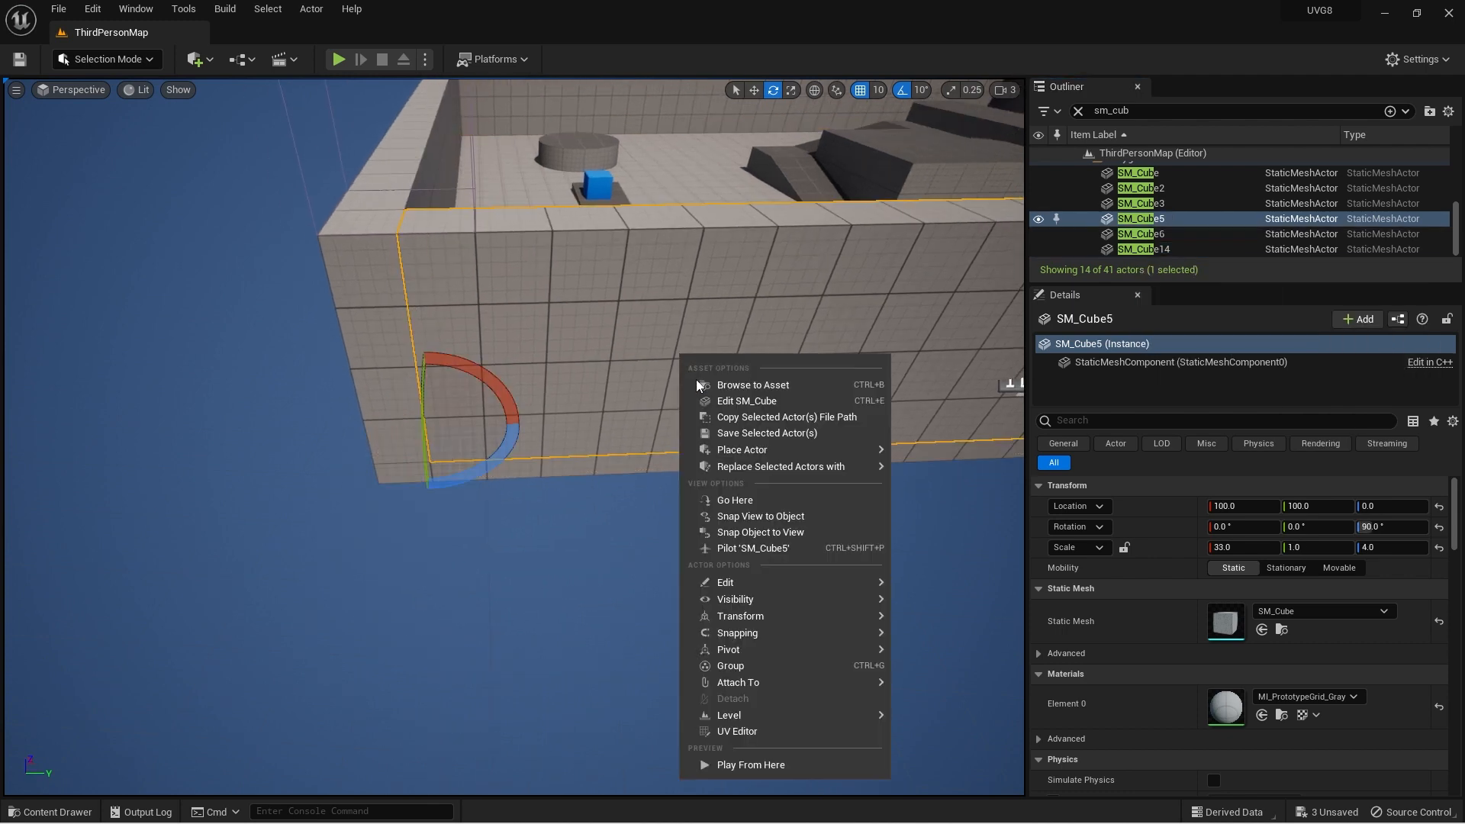
mouse_move(759, 618)
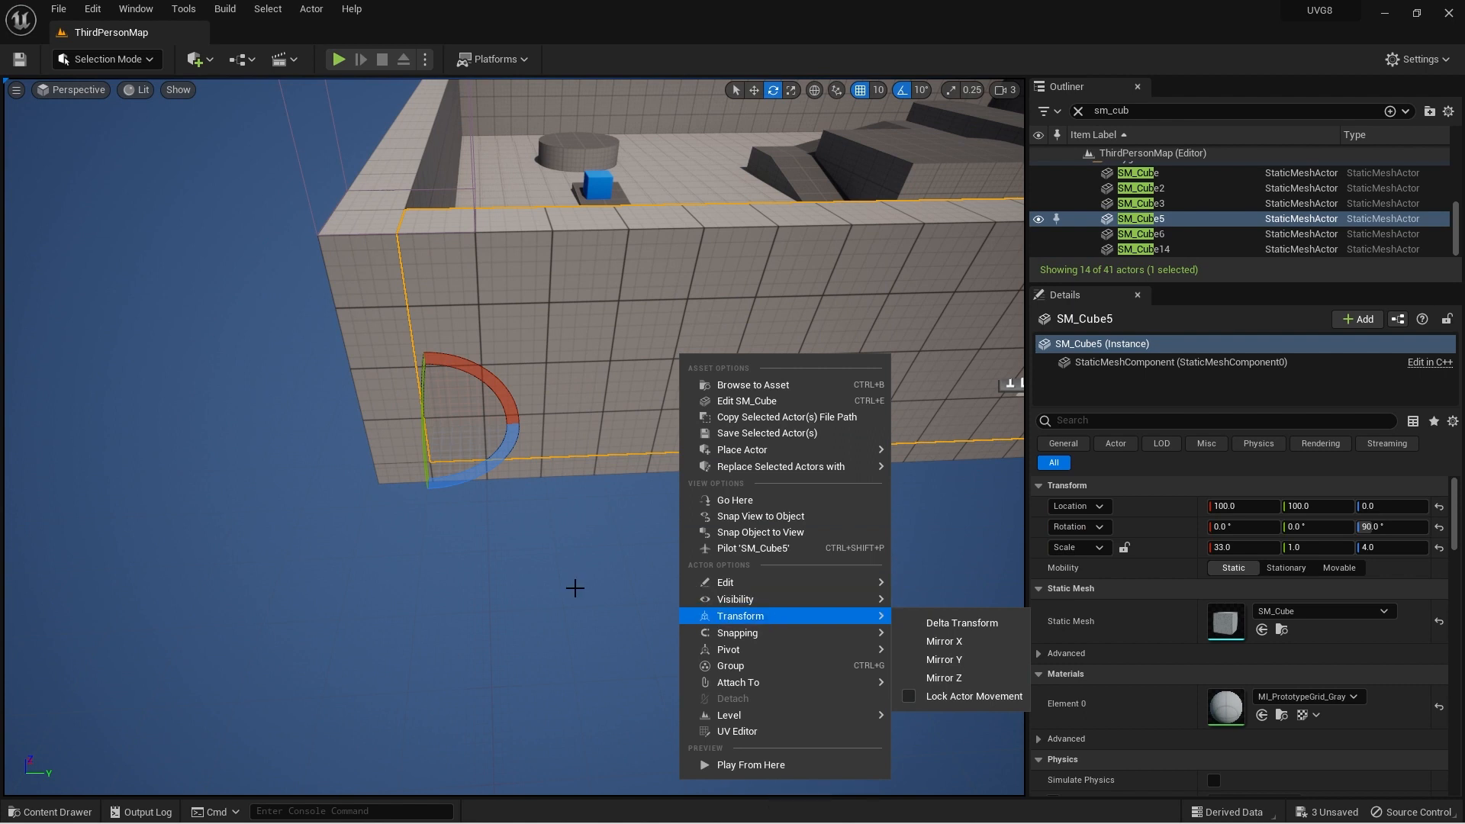
left_click(574, 588)
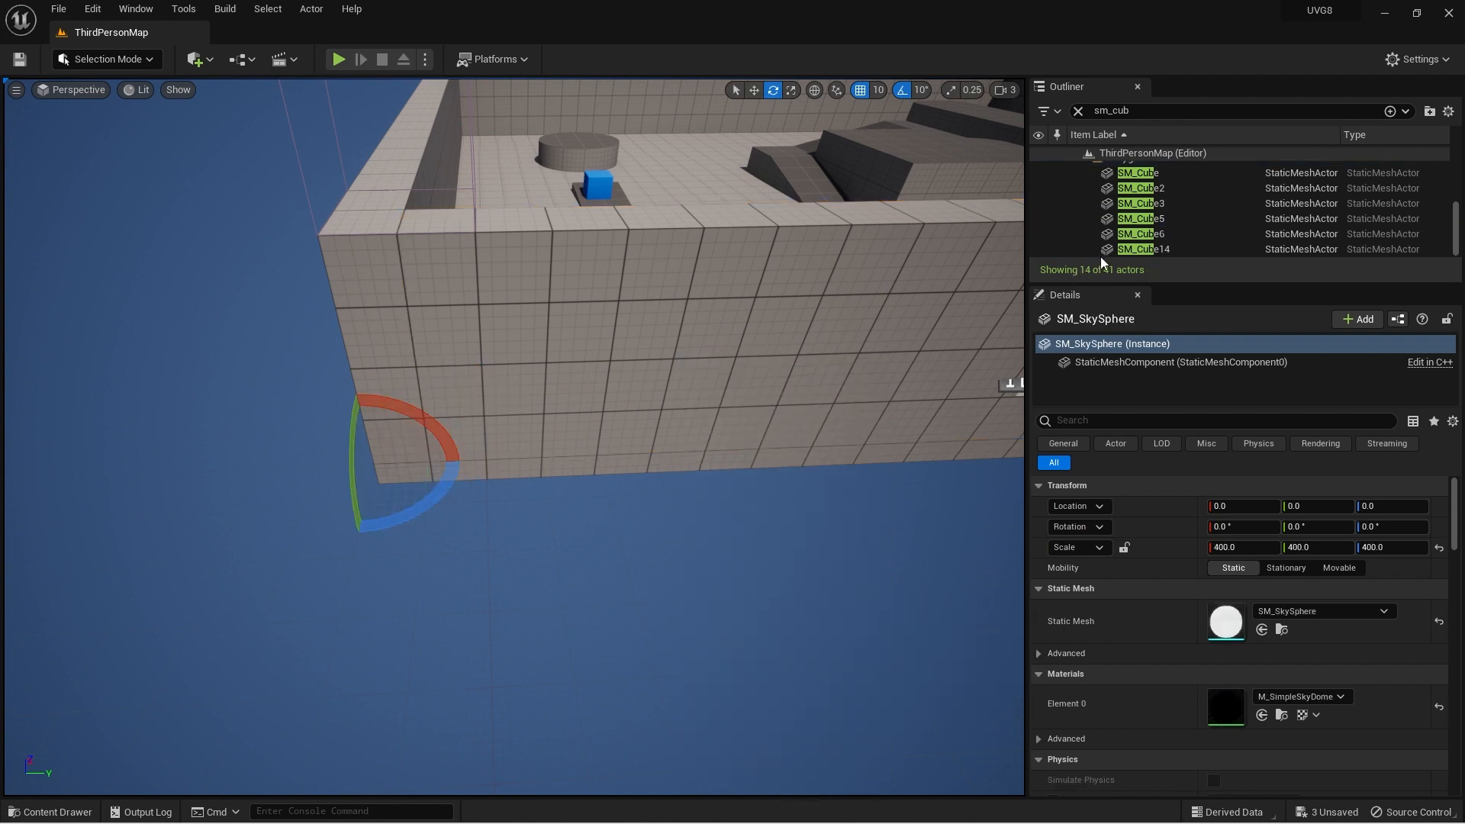
Clear the actor filter, enlarge the Outliner list, and select the duplicated floor SM_Cube14
left_click(1079, 110)
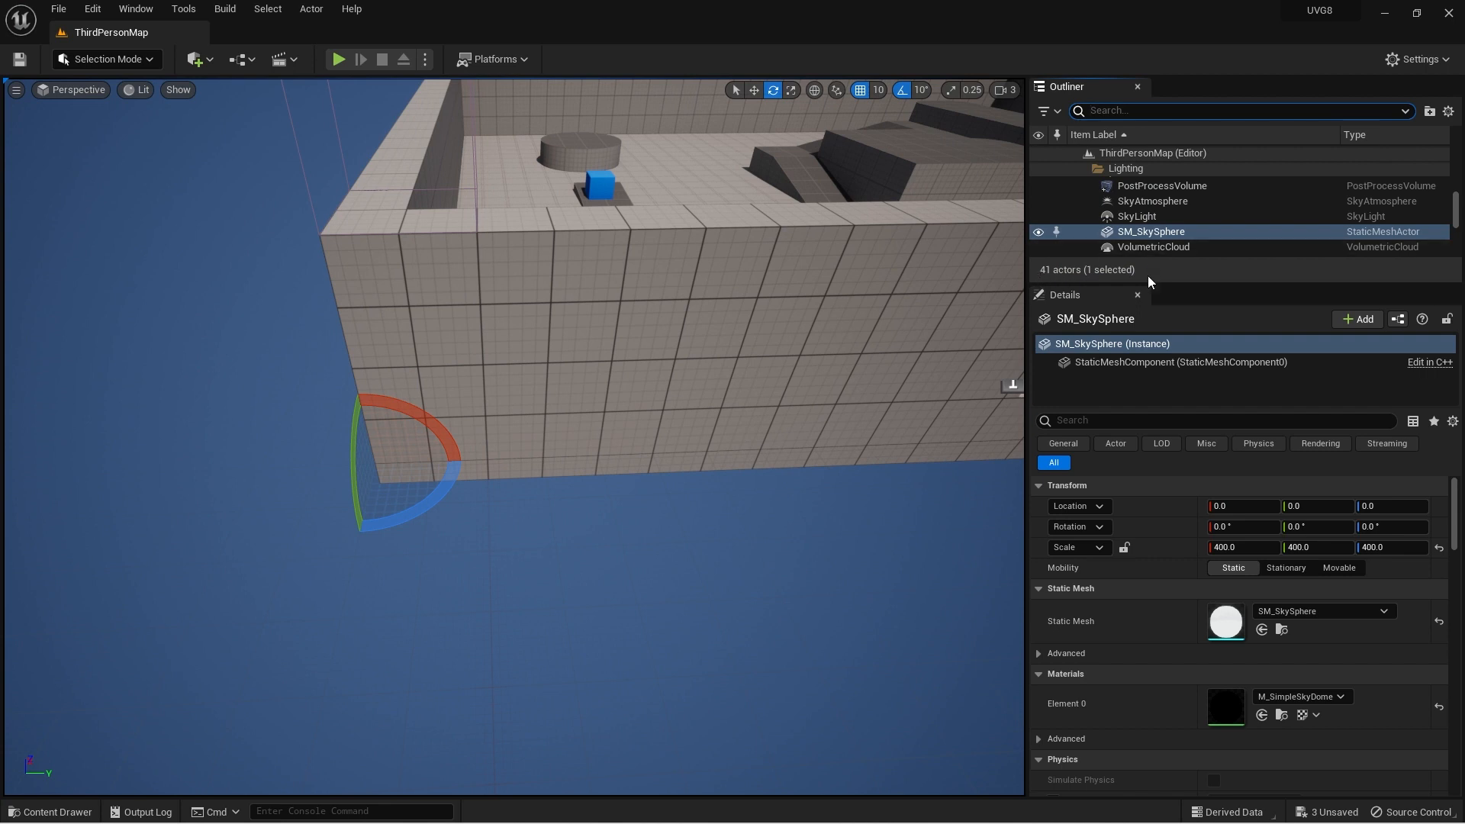
left_click_drag(1150, 284, 1152, 499)
left_click(1164, 356)
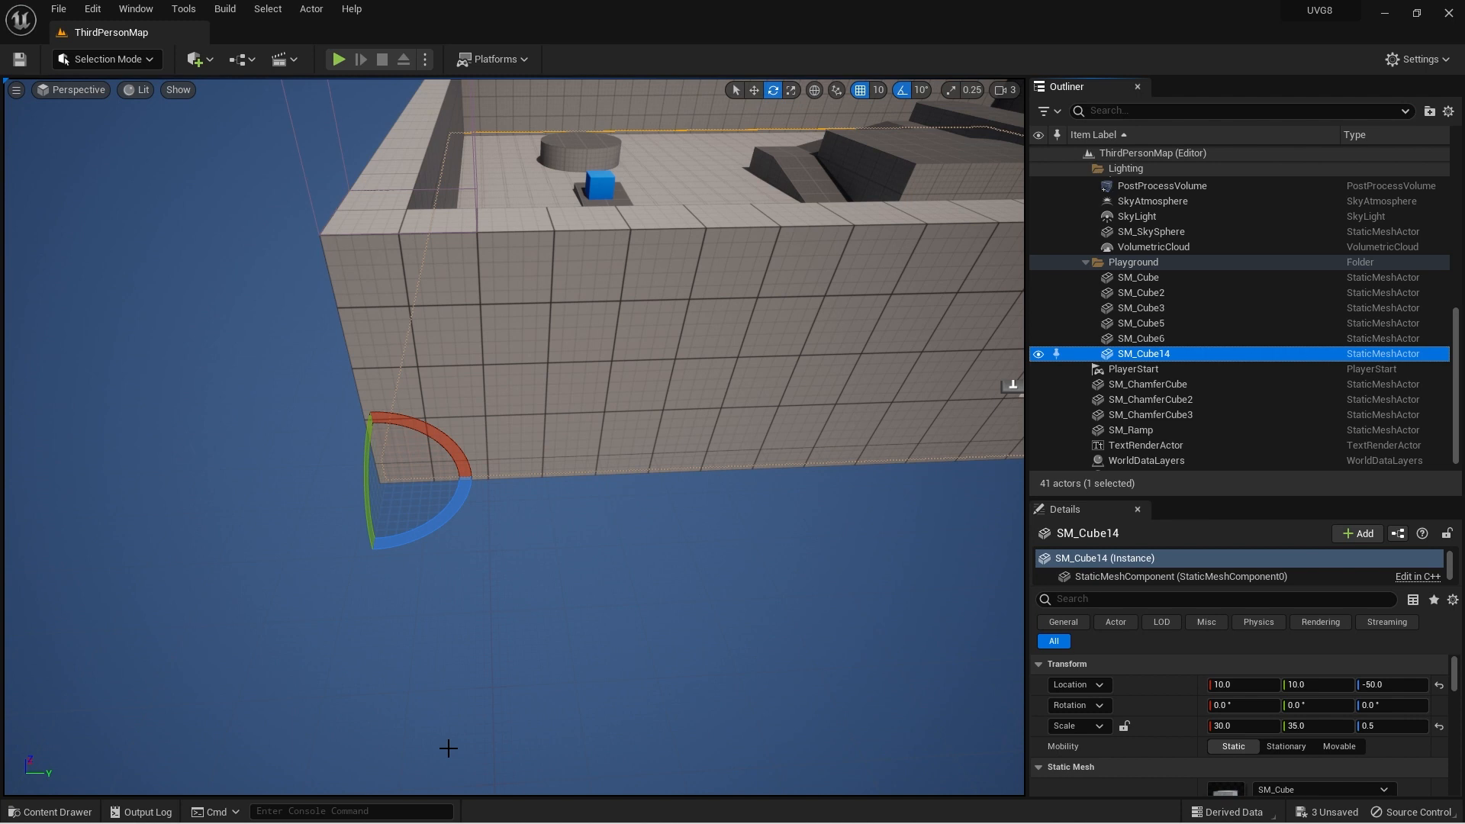
Activate the translate tool and examine the X, Y and Z axes of SM_Cube14's gizmo at the playground corner
right_click_drag(559, 562, 489, 591)
key("w")
right_click_drag(599, 549, 653, 477)
key("d")
key("w")
key("q")
key("w")
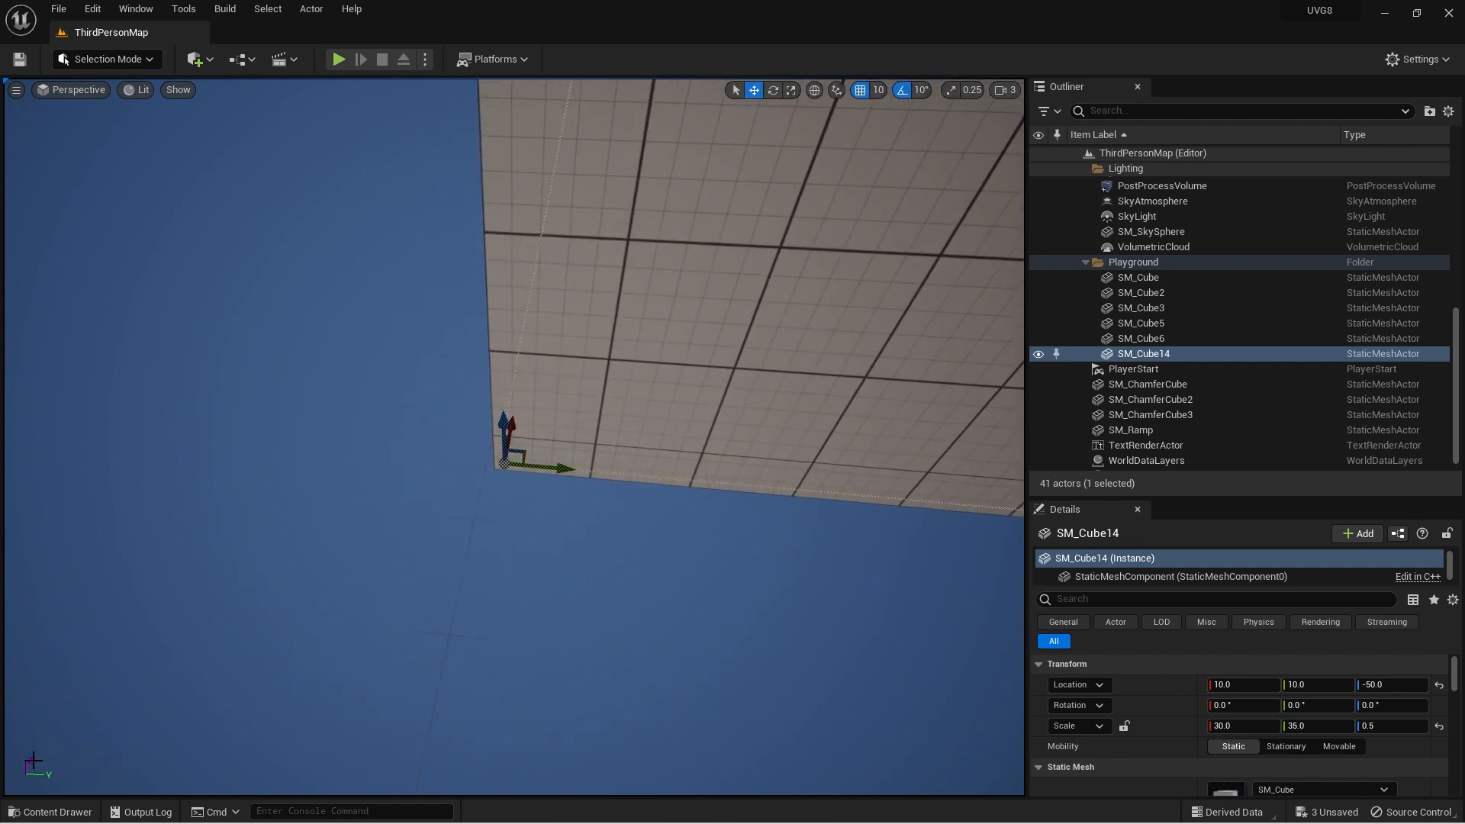
right_click_drag(529, 632, 416, 408)
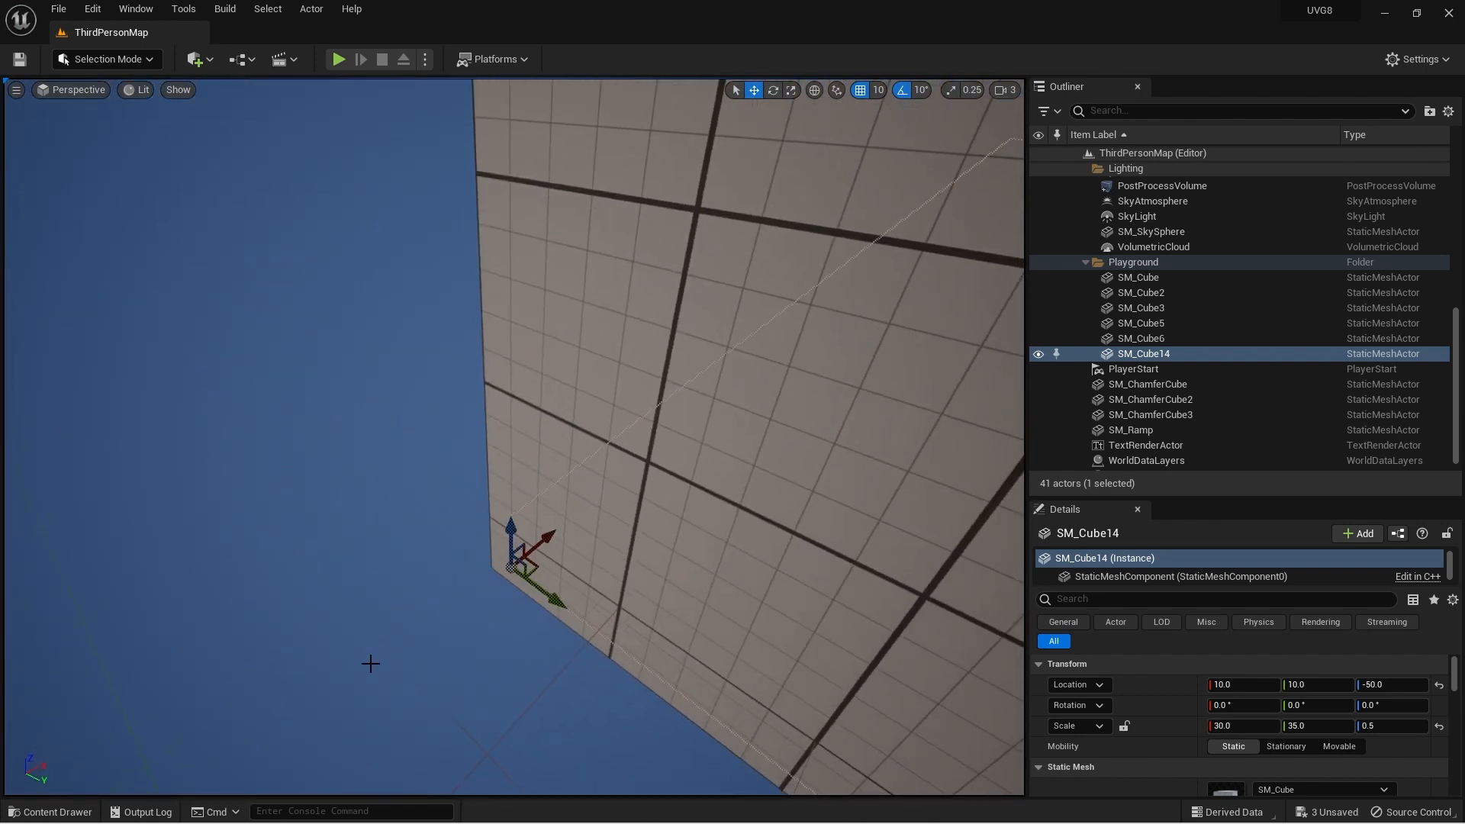
right_click_drag(470, 598, 492, 574)
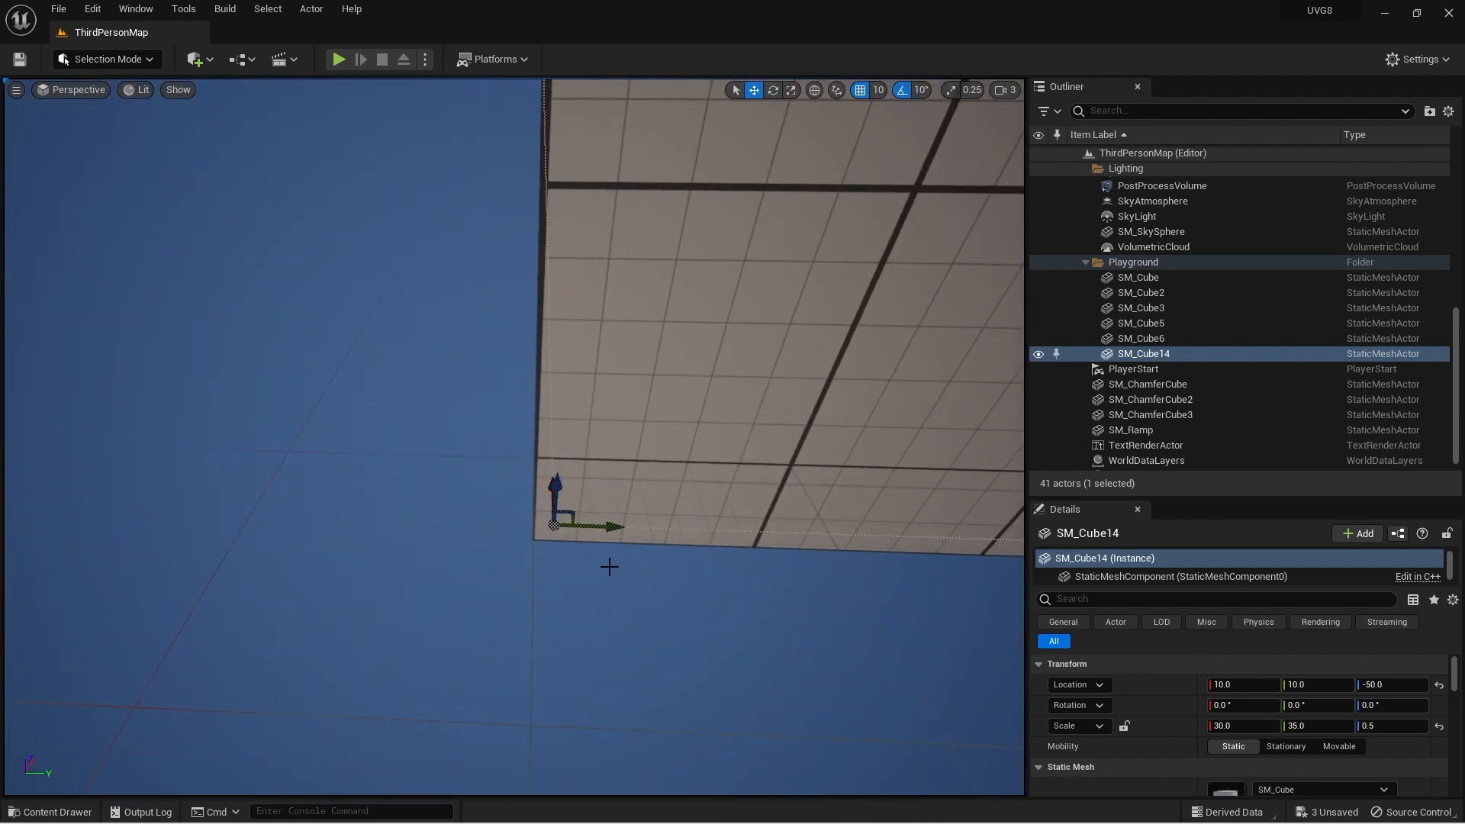
right_click_drag(583, 558, 603, 549)
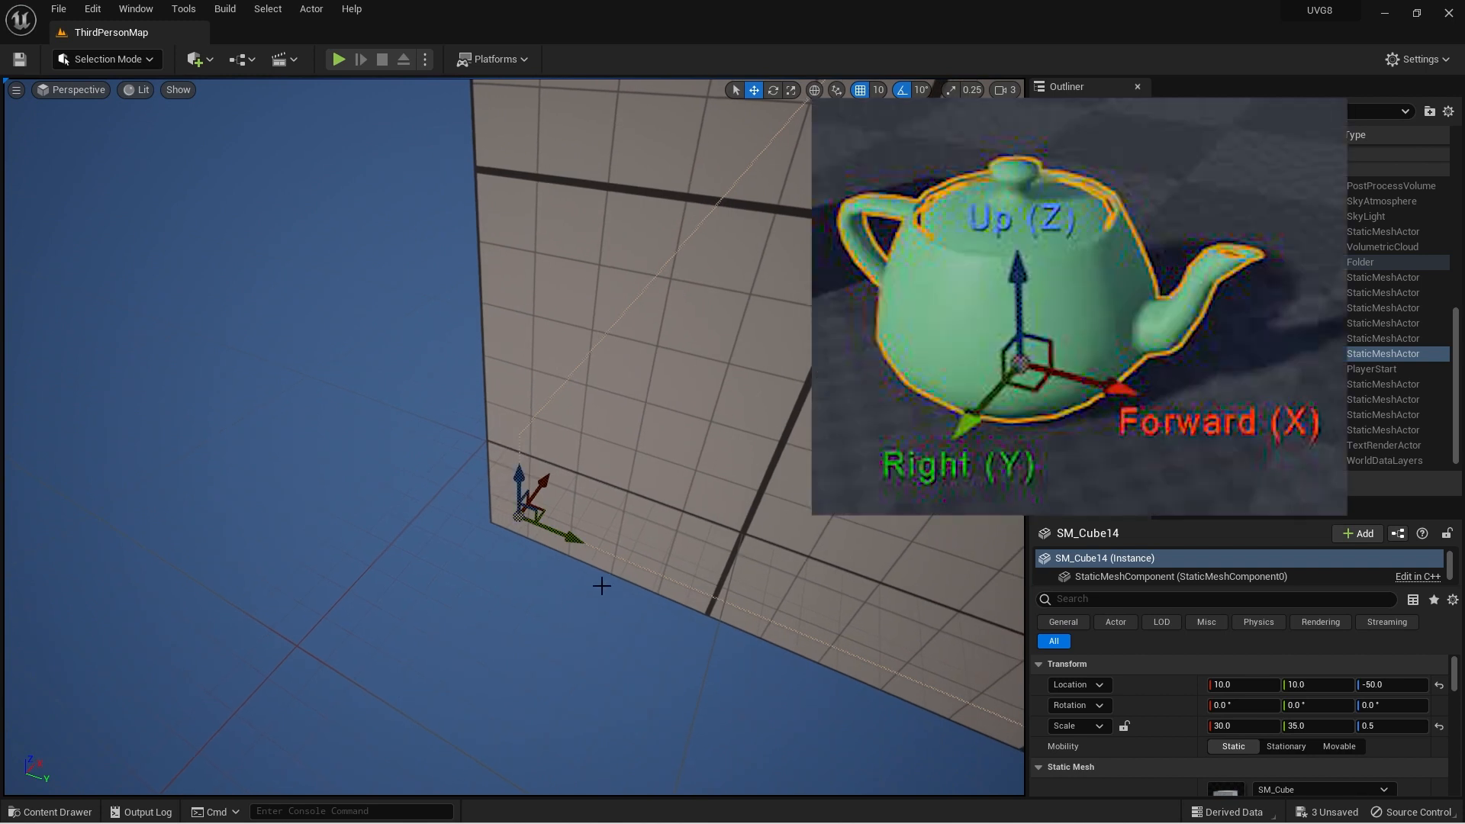
Try moving SM_Cube14 along its gizmo axes, out to X -10, Y -50, and undo the moves
left_click_drag(528, 237, 517, 406)
key("ctrl+z")
left_click_drag(570, 535, 462, 572)
mouse_move(446, 446)
left_mouse_down()
mouse_move(583, 311)
mouse_move(284, 645)
mouse_move(468, 461)
left_mouse_up()
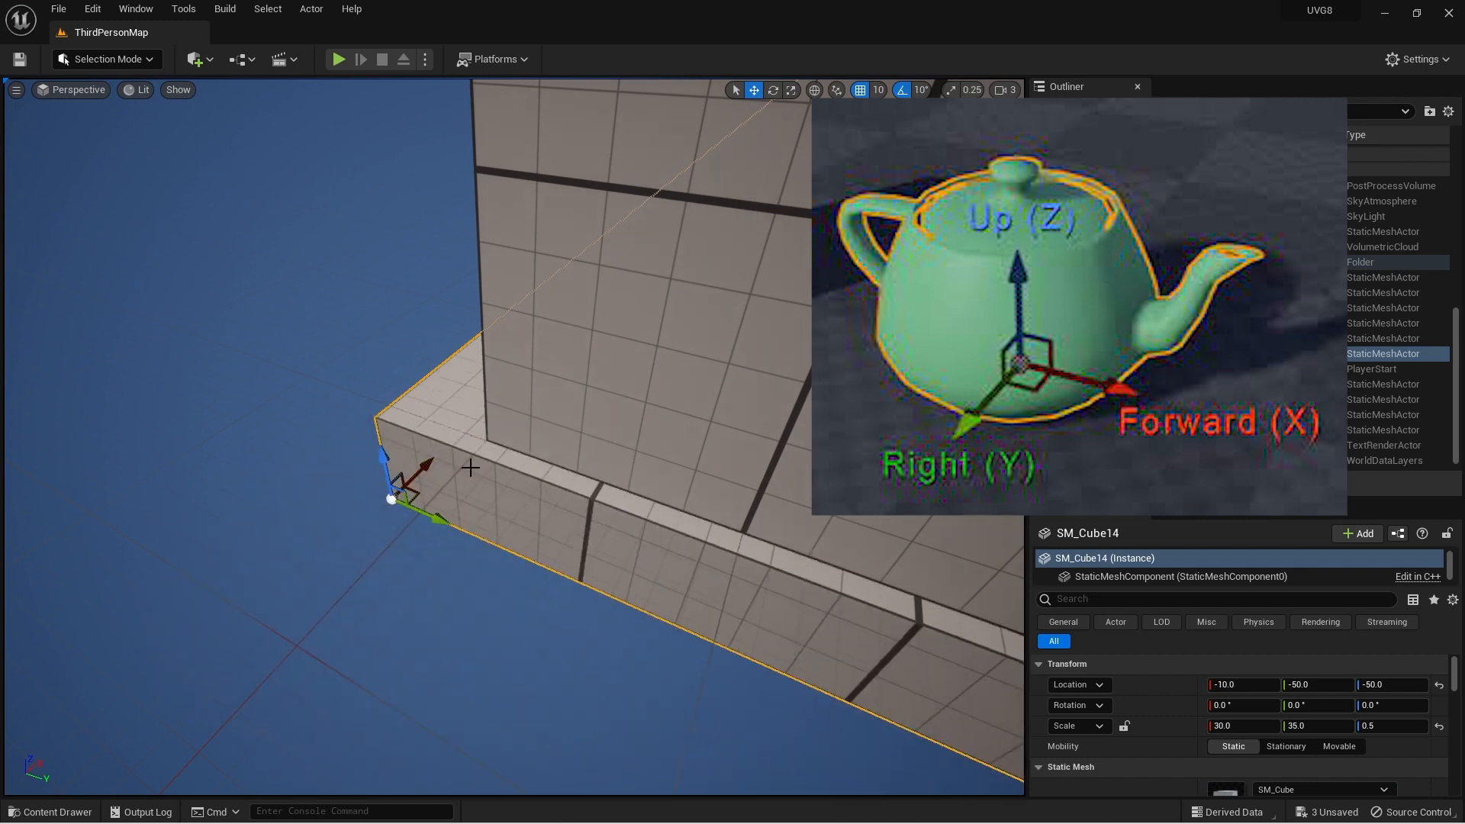
key("ctrl+z")
key("ctrl+z")
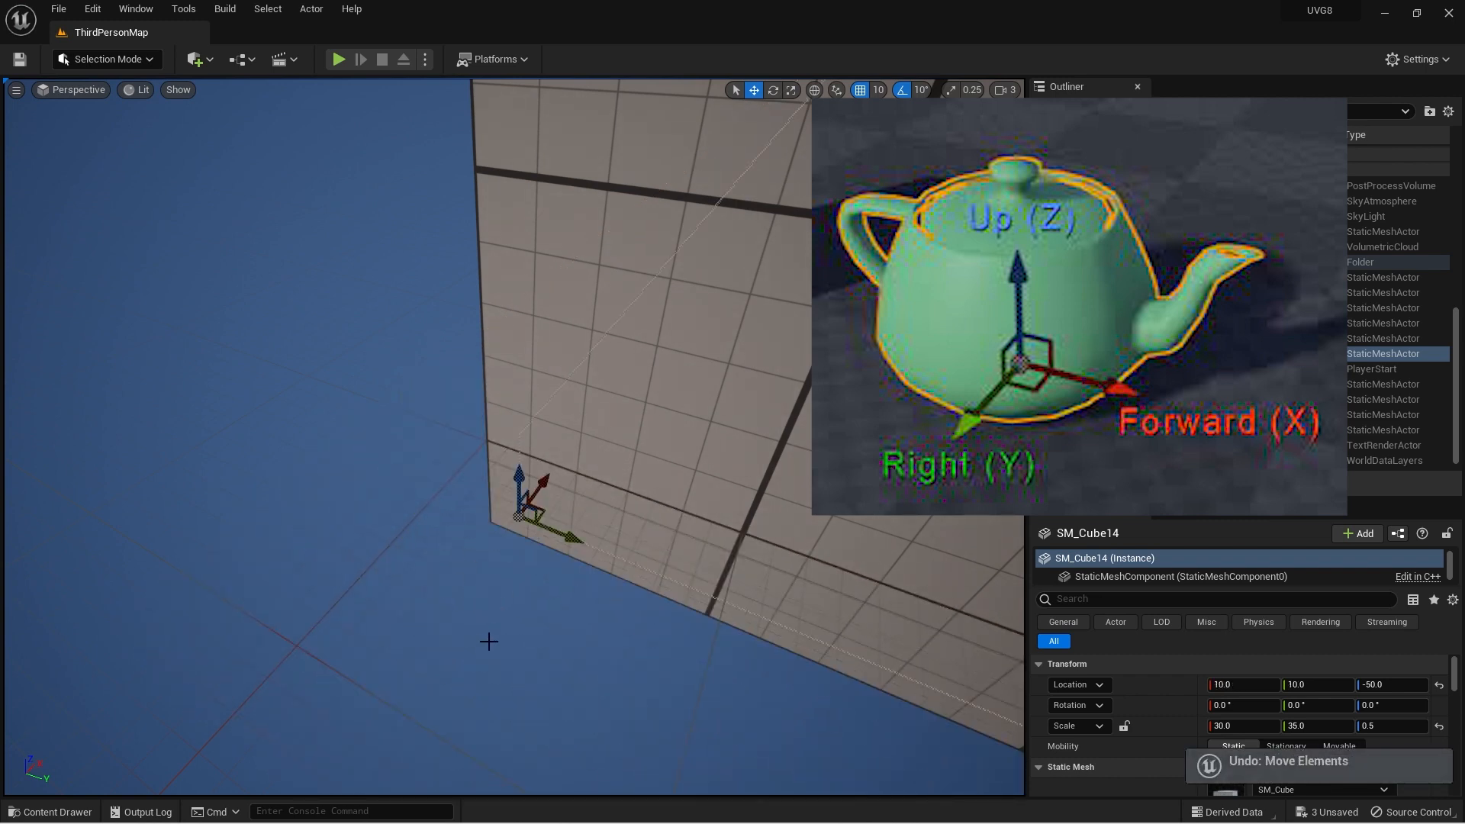
Reselect SM_Cube14 and examine its translate gizmo from the opposite side of the playground corner
left_click(525, 646)
right_click_drag(525, 645, 553, 634)
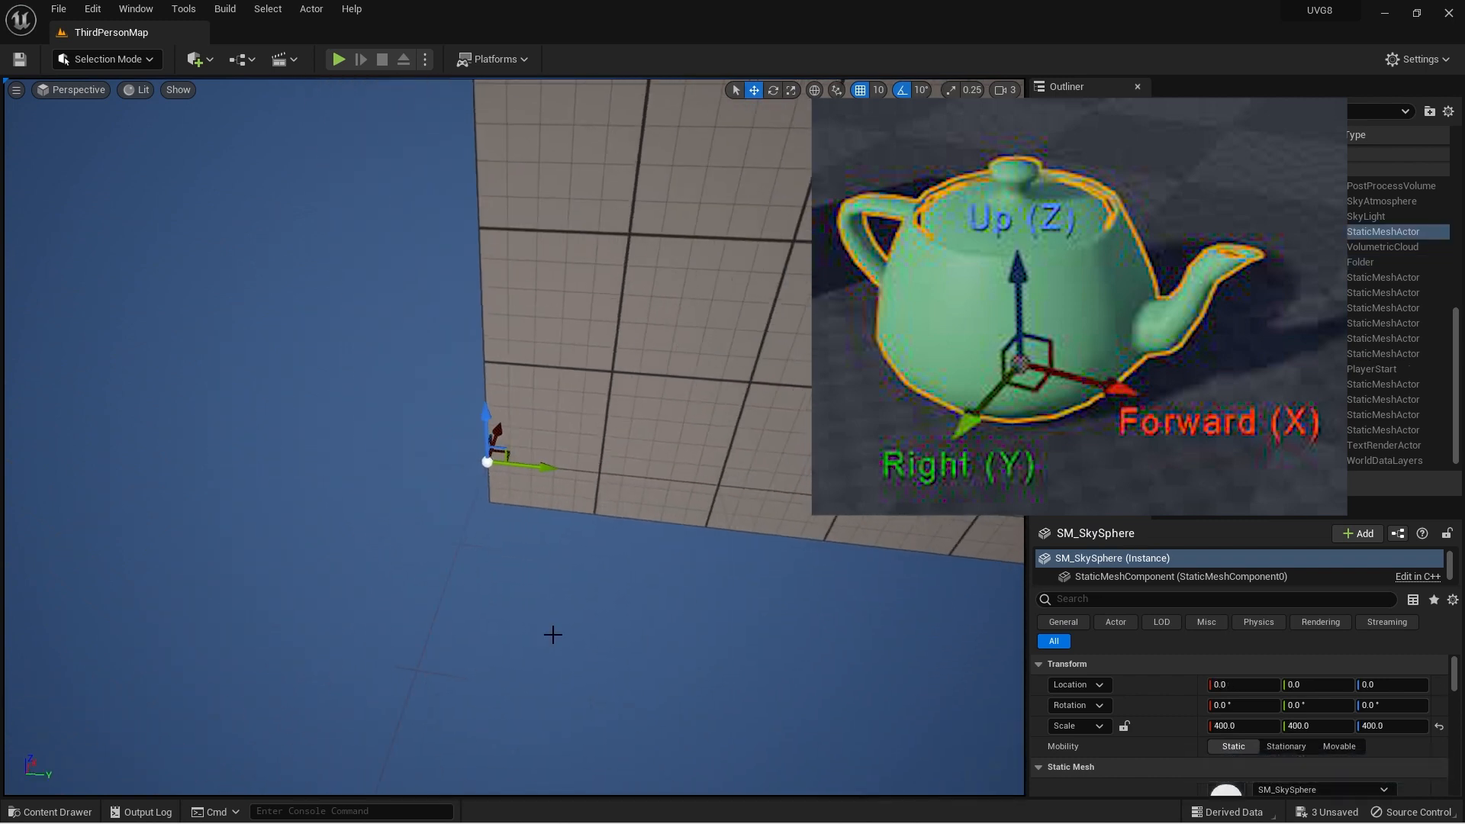
double_click(1187, 355)
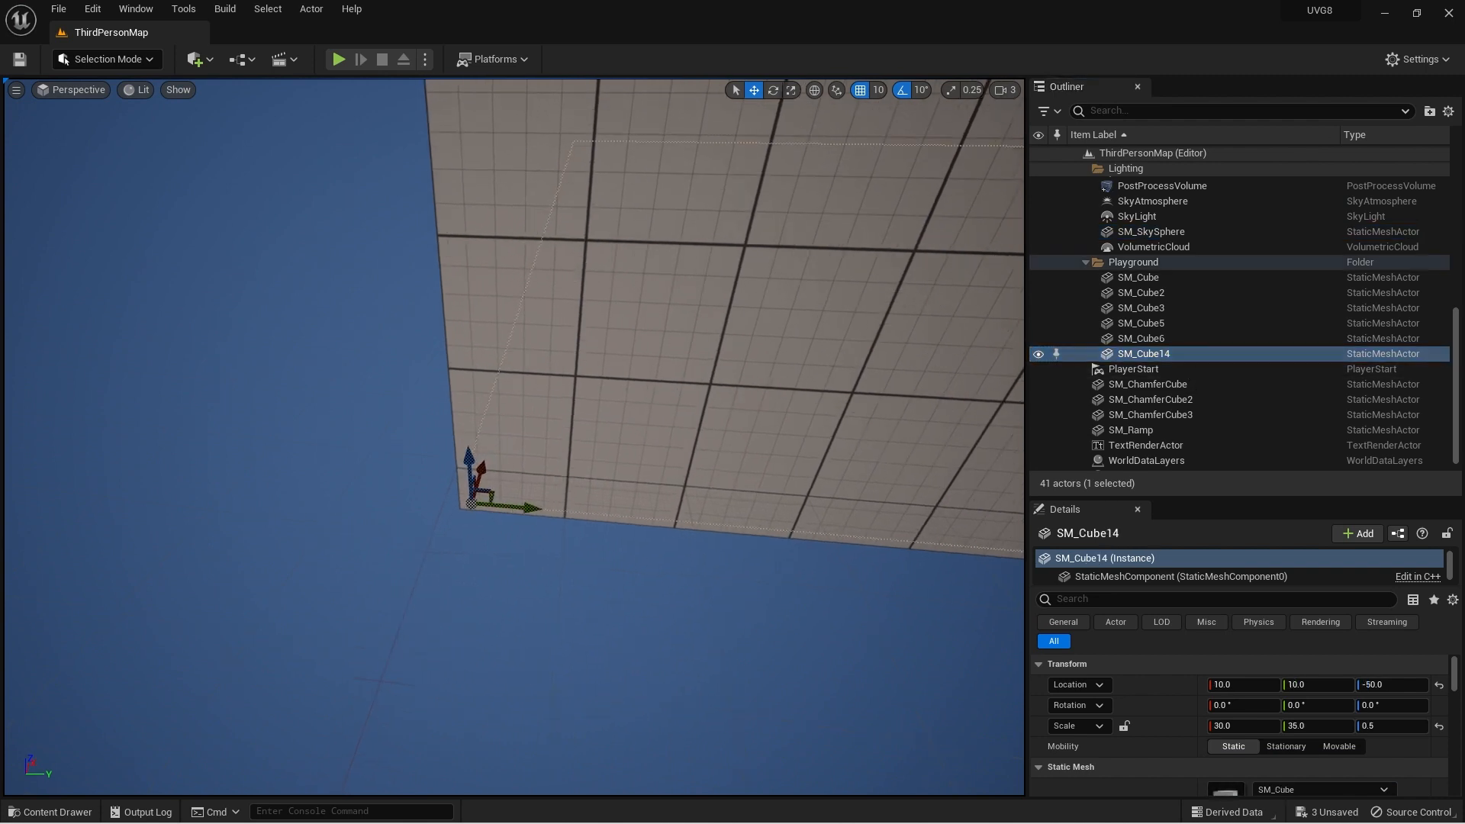
right_click_drag(658, 508, 672, 453)
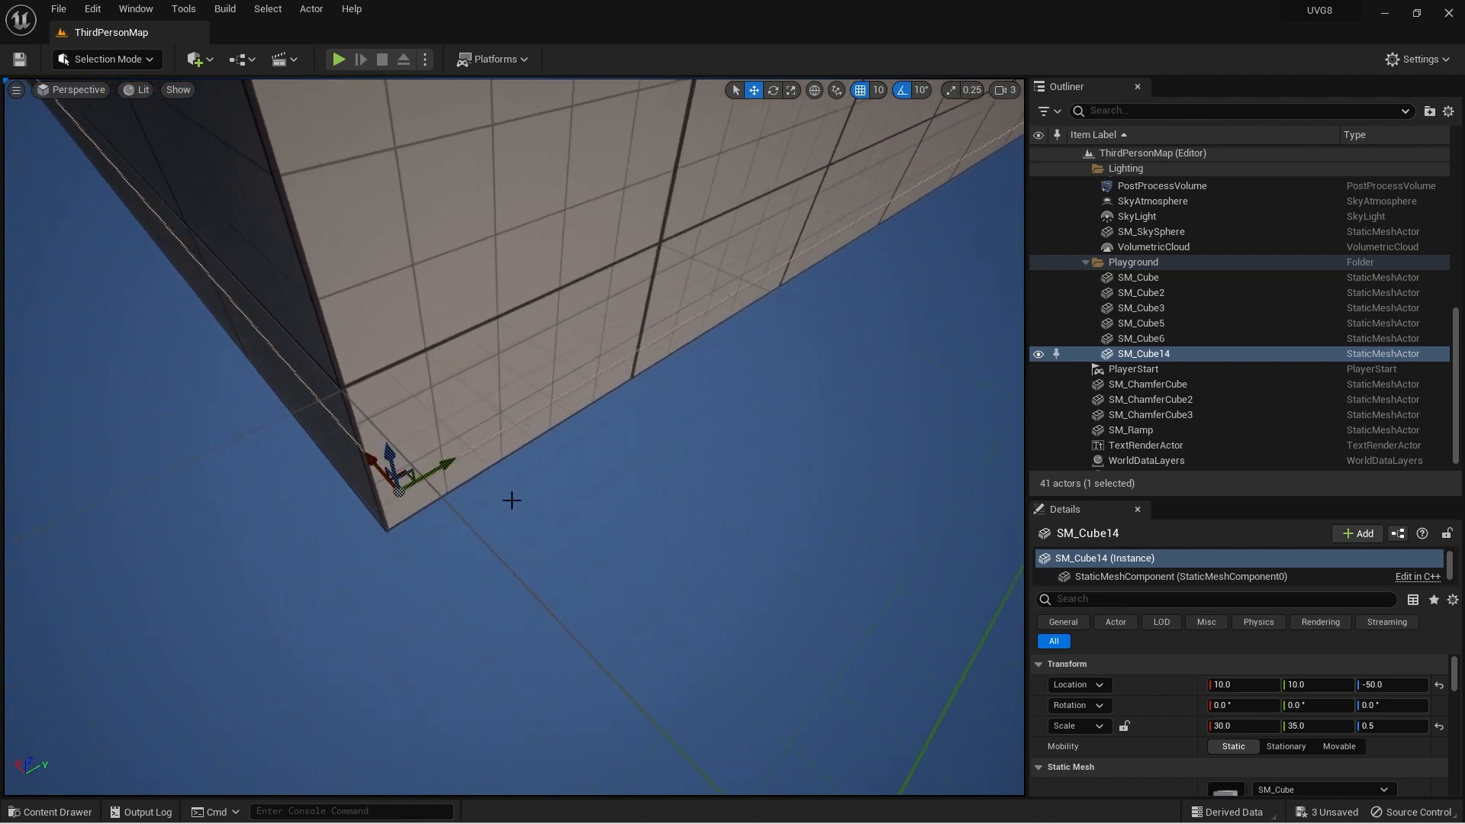
mouse_move(515, 495)
right_mouse_down()
mouse_move(544, 478)
mouse_move(498, 514)
right_mouse_up()
key("s")
key("w")
key("s")
key("w")
key("w")
key("s")
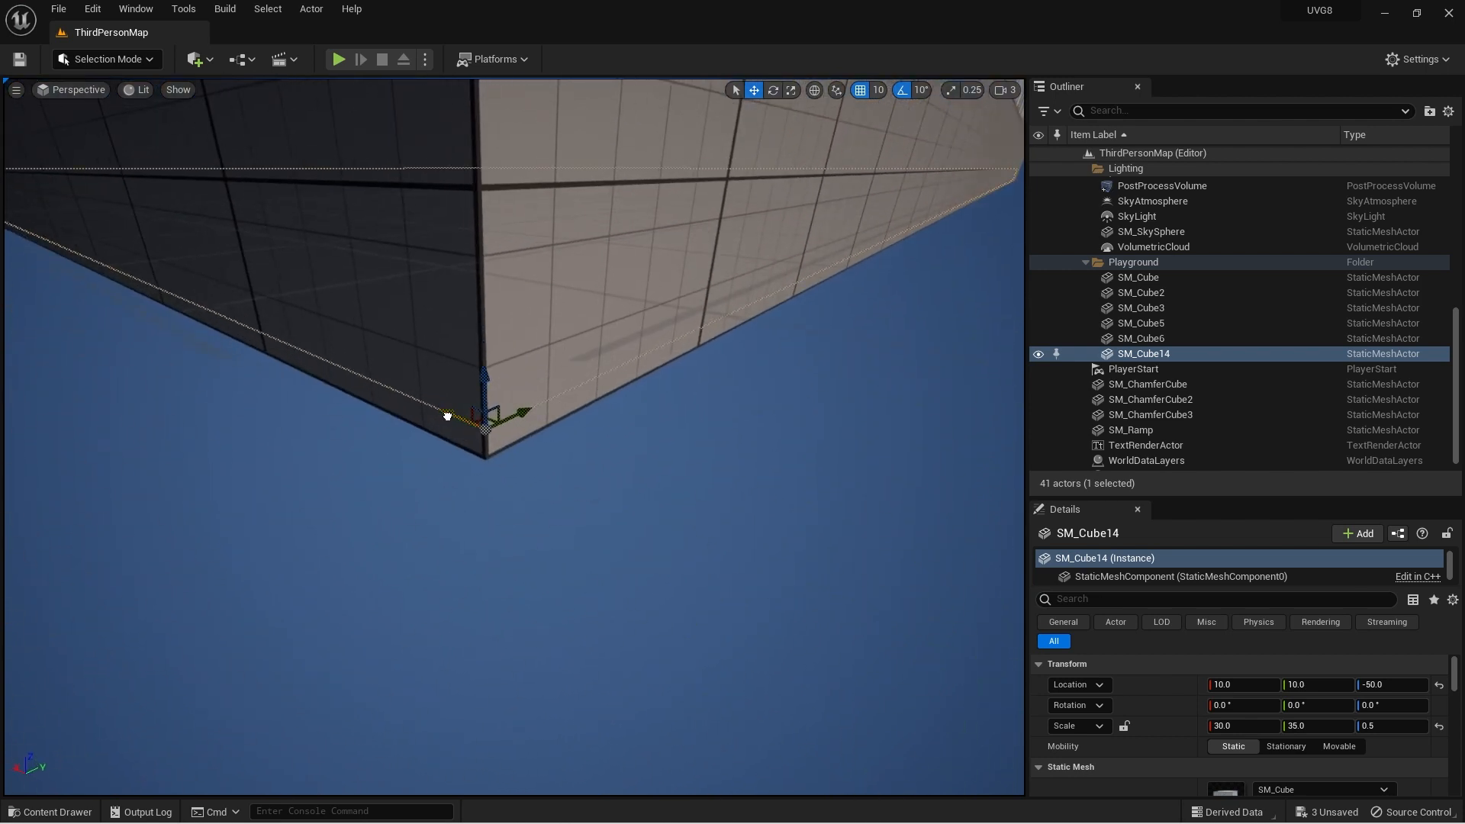
Move SM_Cube14 along the X axis in 10-unit grid steps to X -40
left_click_drag(500, 454, 561, 582)
right_click_drag(707, 513, 663, 524)
left_click_drag(624, 489, 614, 570)
right_click_drag(614, 569, 573, 561)
left_click_drag(515, 556, 555, 594)
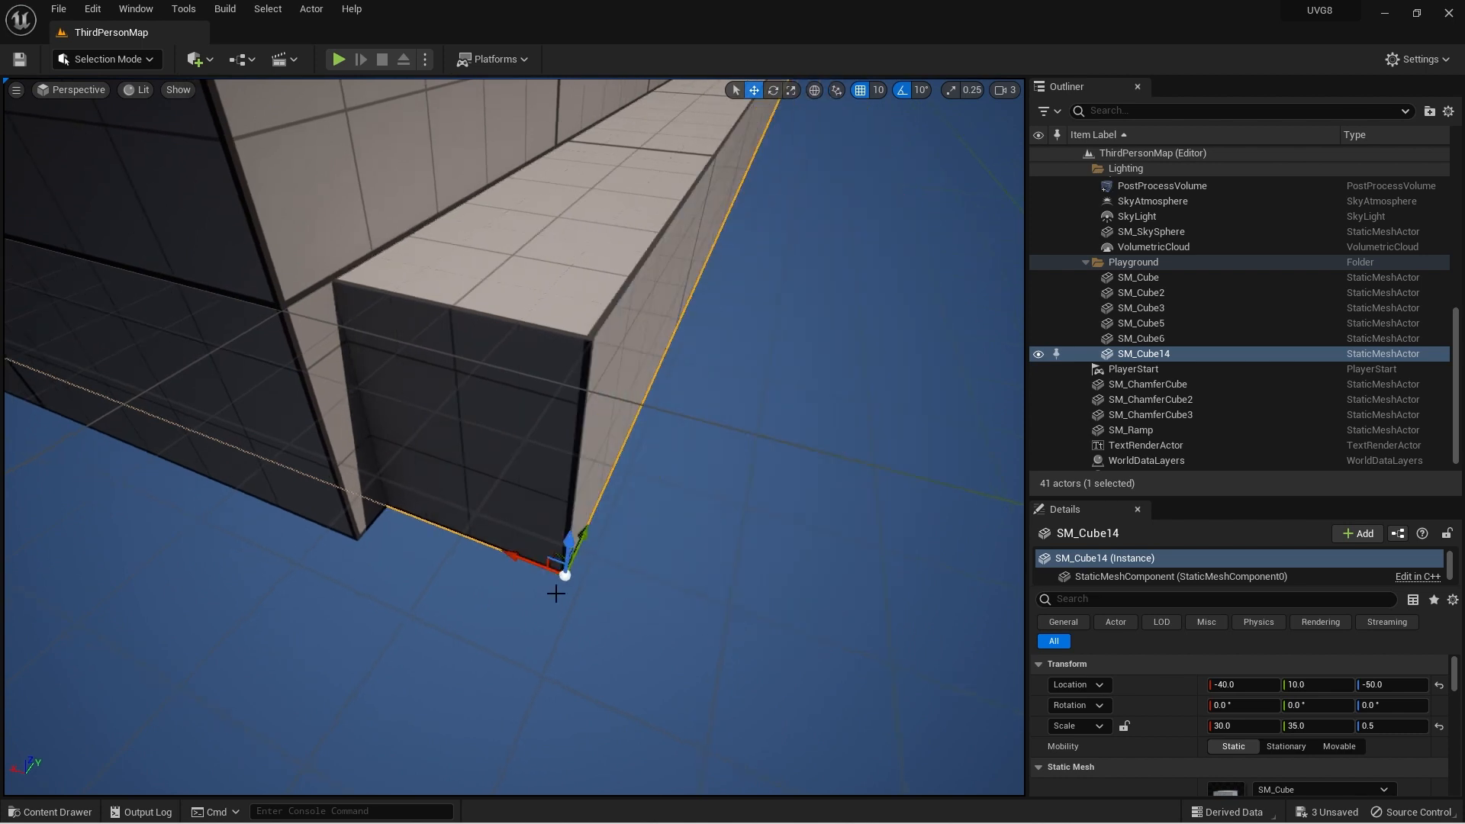
Review the available position grid snap sizes, and leave the snap size at 10
left_click(858, 92)
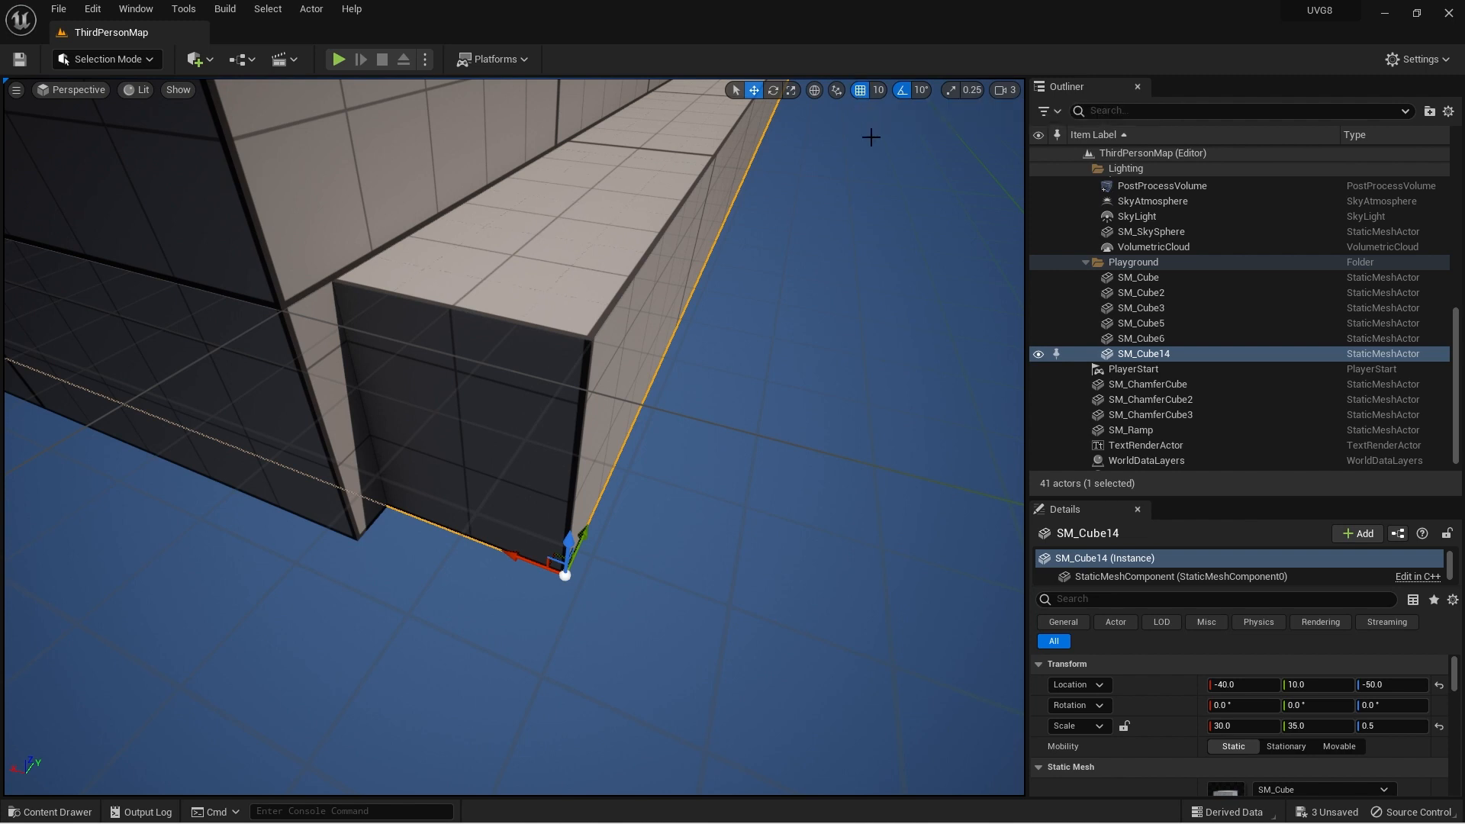
left_click(879, 93)
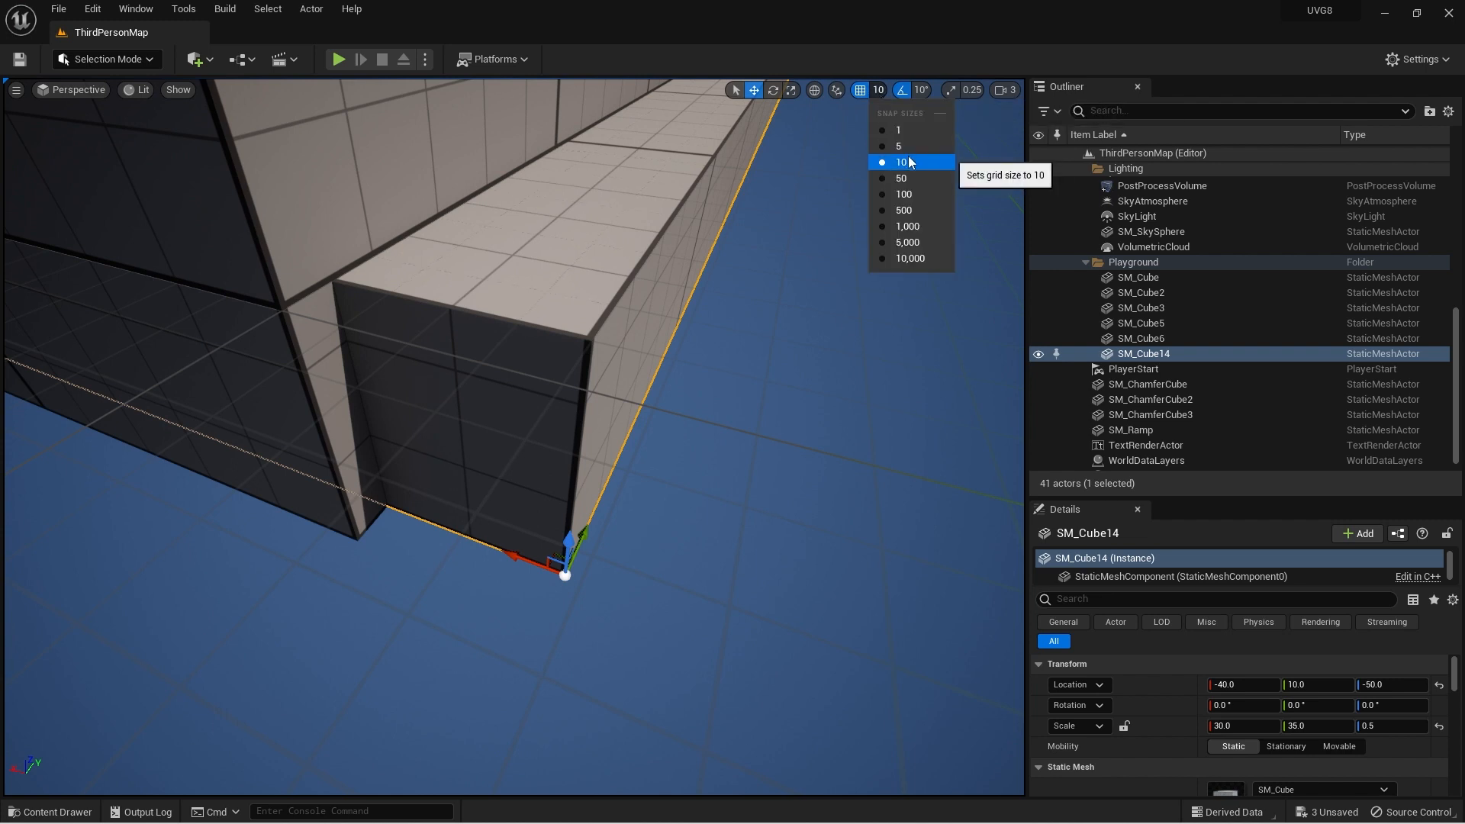
right_click_drag(791, 256, 764, 291)
key("s")
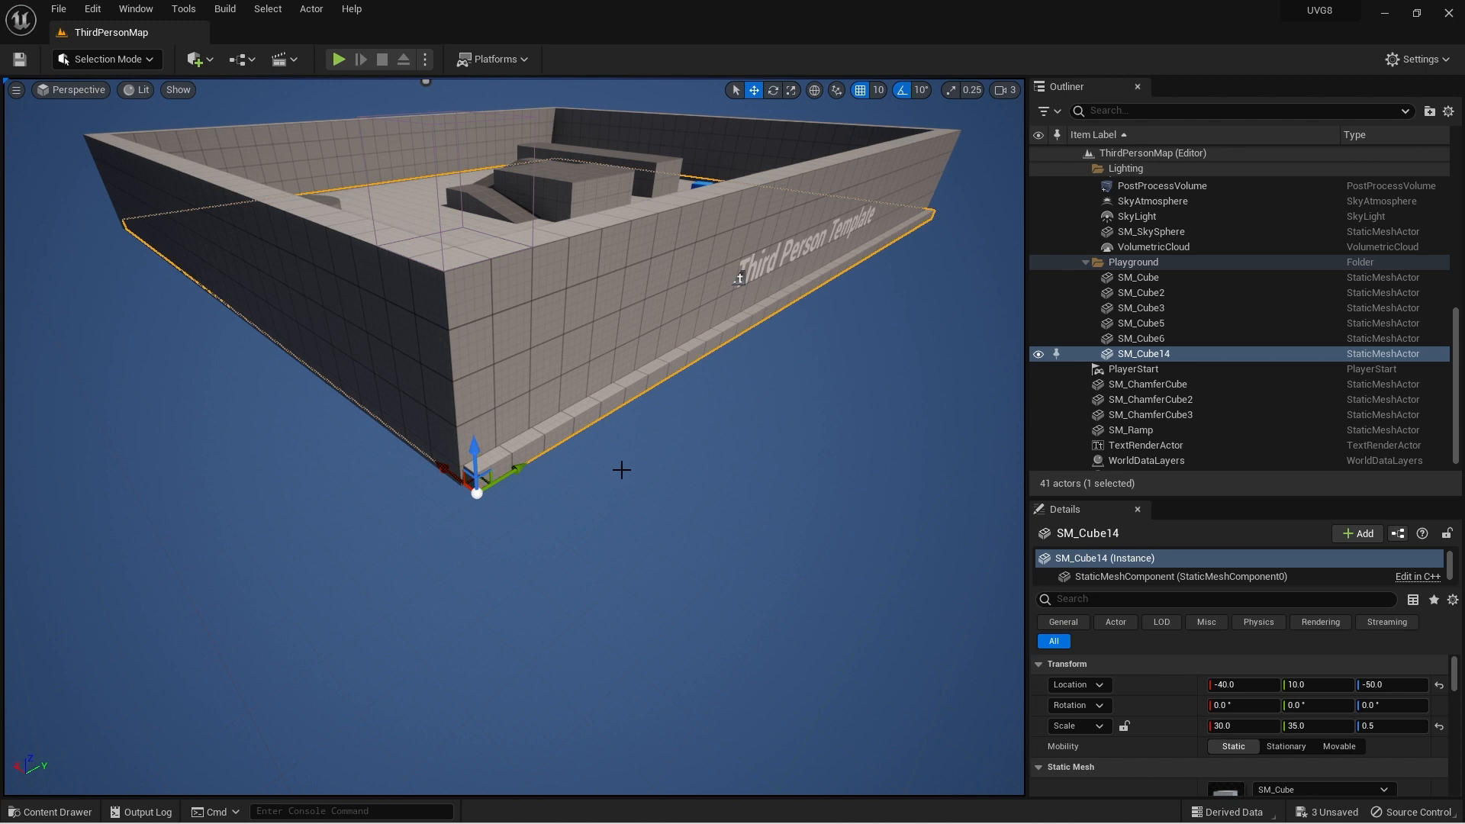
Undo the X-axis move of SM_Cube14 and view the whole playground from outside
key("ctrl+z")
mouse_move(674, 455)
right_mouse_down()
mouse_move(662, 398)
mouse_move(649, 442)
mouse_move(661, 469)
mouse_move(660, 452)
right_mouse_up()
key("w")
key("s")
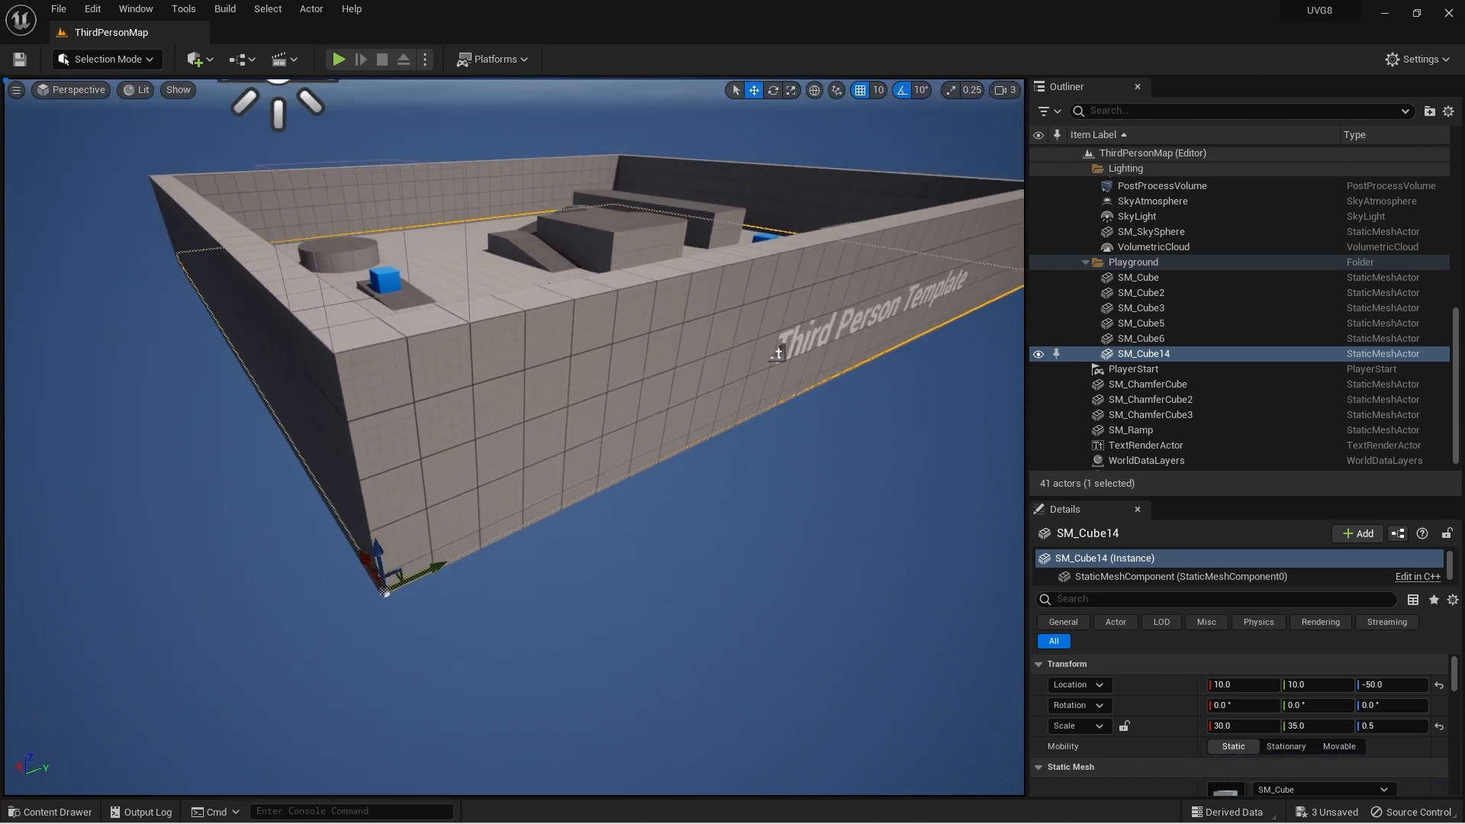
Move SM_Cube14 along the X axis by one grid step to X 0
mouse_move(365, 564)
left_mouse_down()
mouse_move(405, 641)
mouse_move(359, 566)
left_mouse_up()
key("w")
right_click_drag(458, 563, 450, 671)
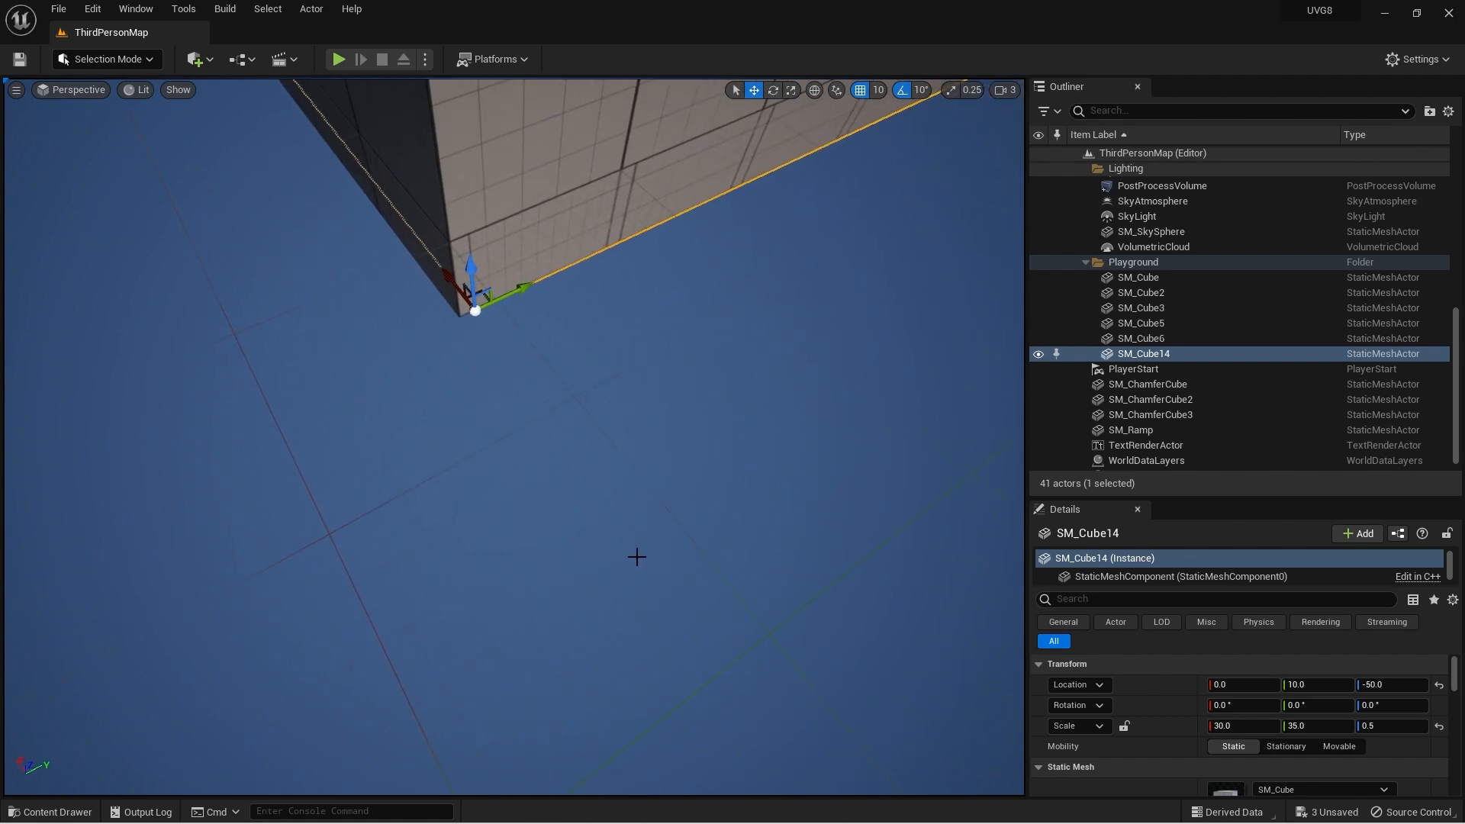
Turn off position grid snapping and move SM_Cube14 freely along the X axis to about X -25.56
left_click(861, 91)
right_click_drag(373, 332, 373, 263)
key("w")
left_click_drag(400, 365, 355, 454)
right_click_drag(718, 514, 732, 451)
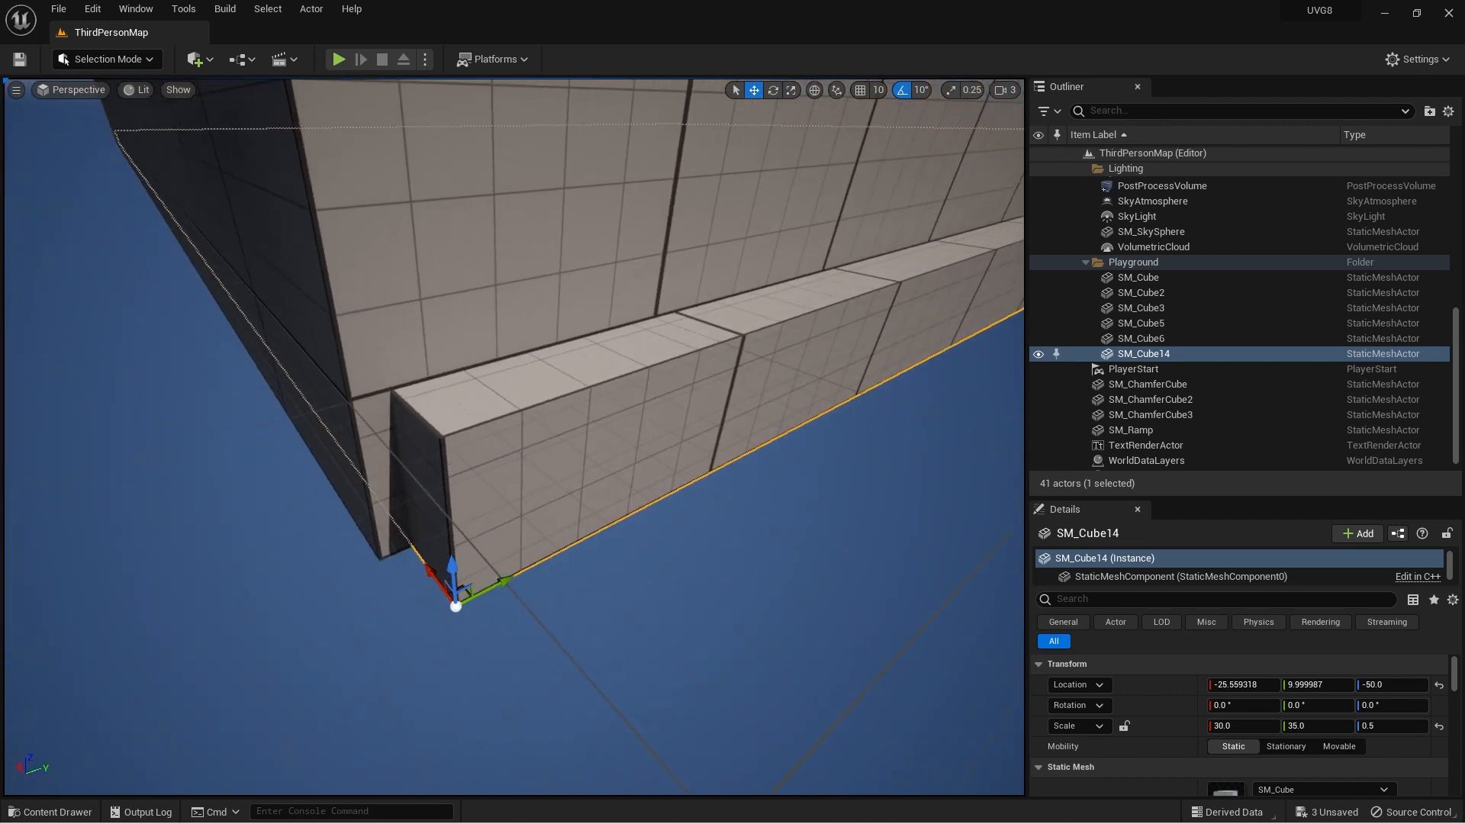
Delete SM_Cube14 and duplicate SM_Cube with position grid snapping off
key("Delete")
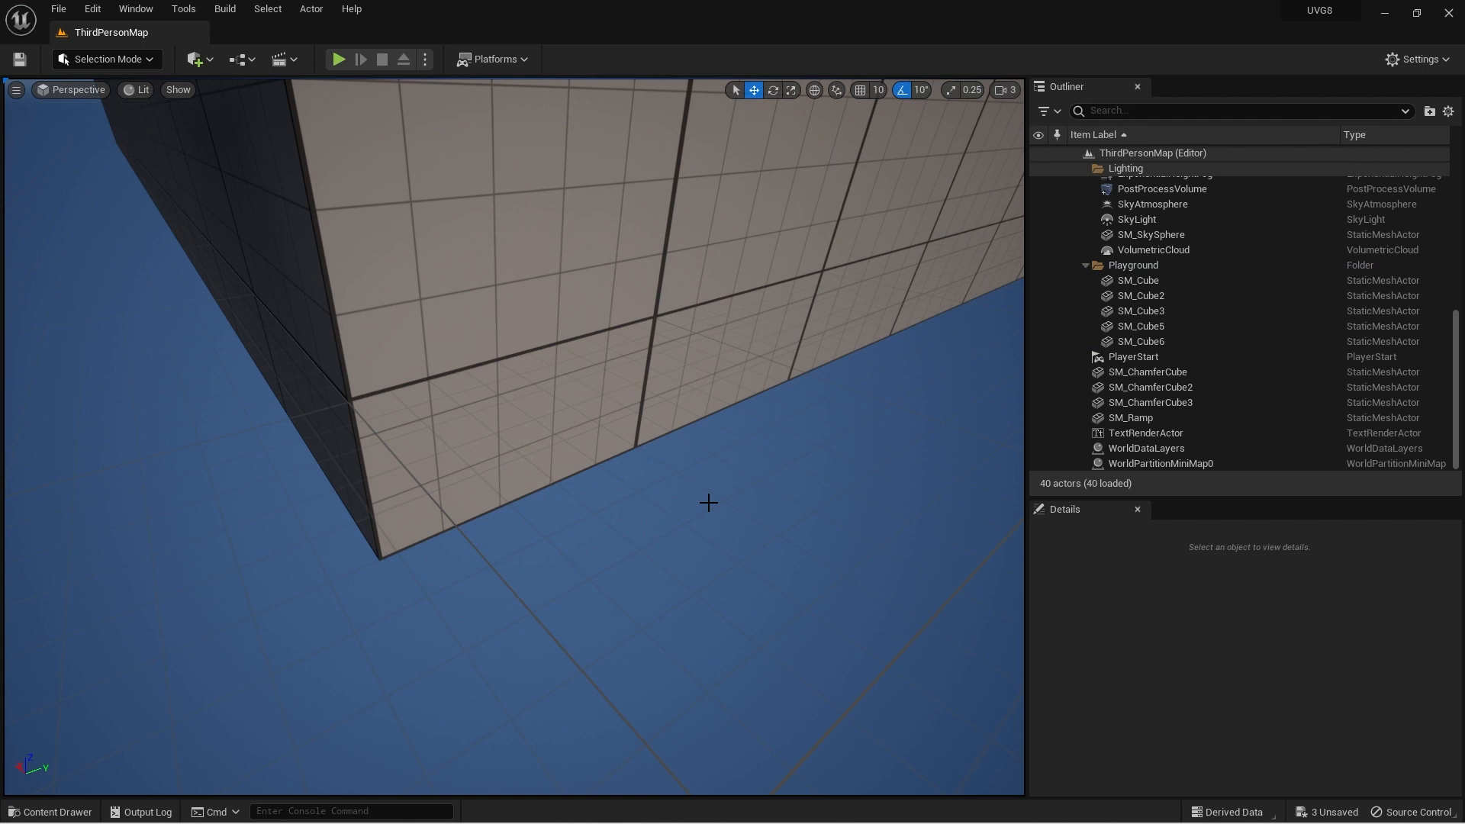
left_click(1175, 282)
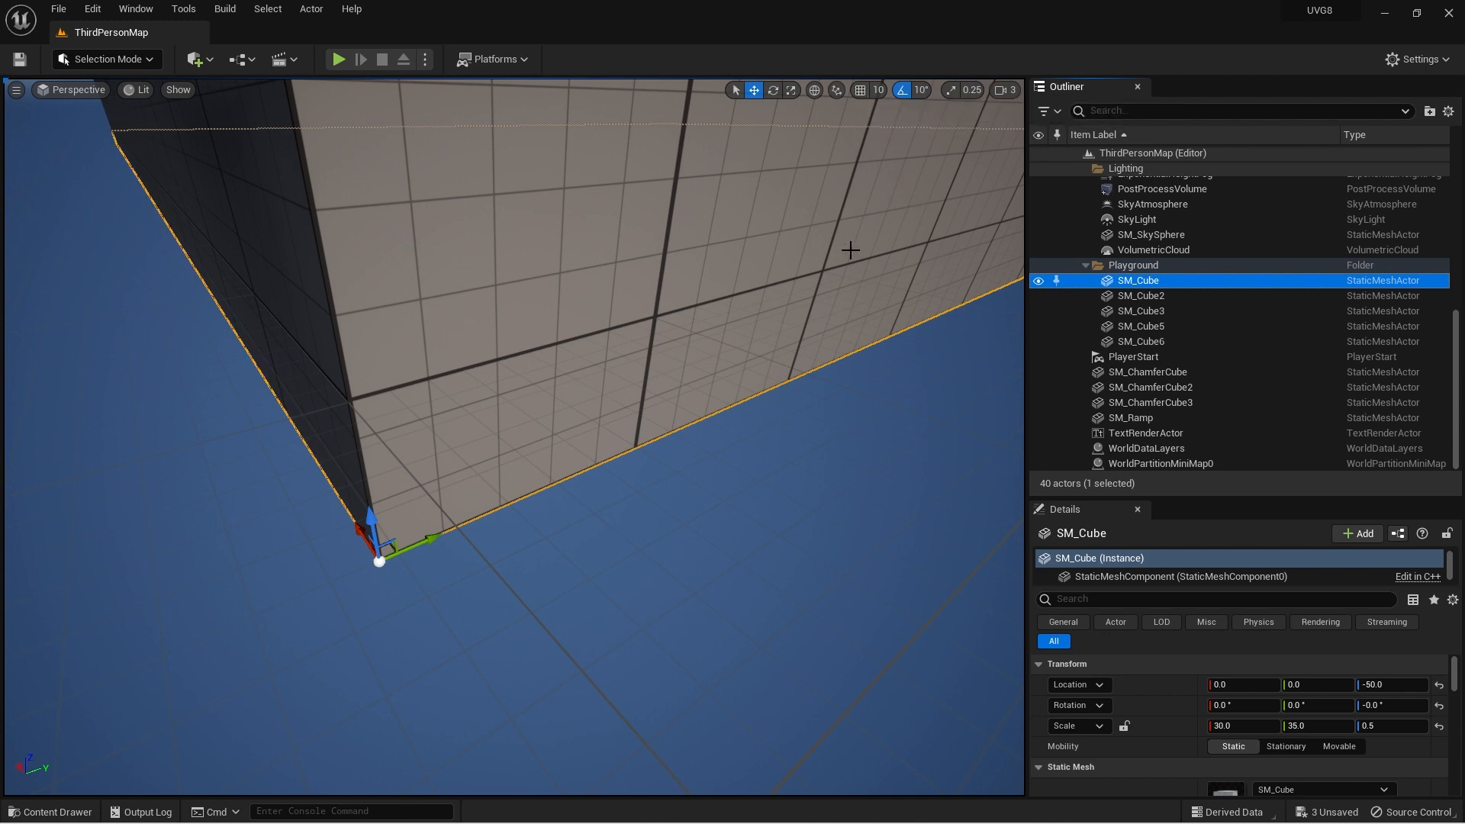
right_click_drag(834, 351, 824, 358)
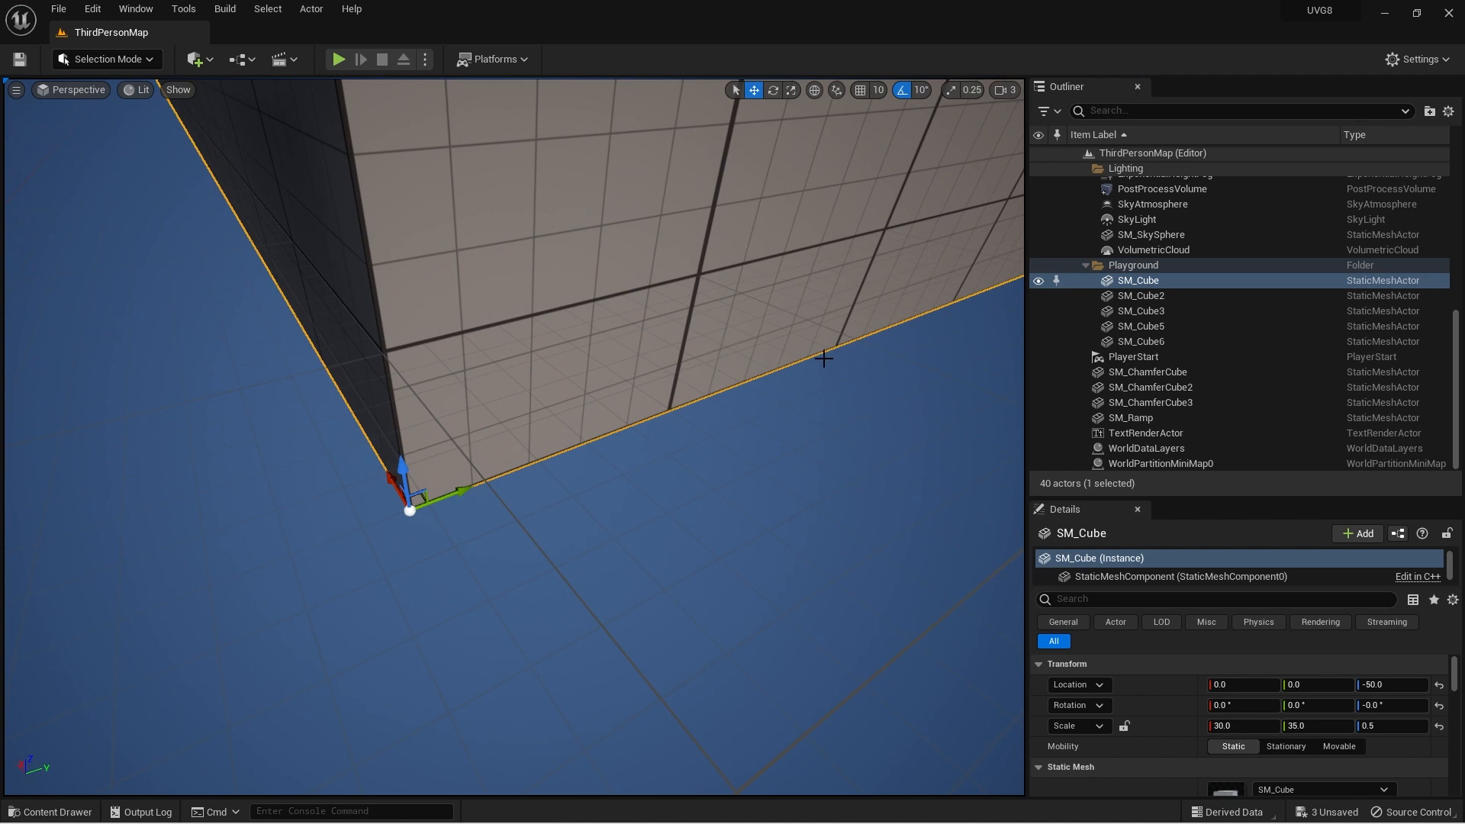
left_click(1065, 281)
key("ctrl+d")
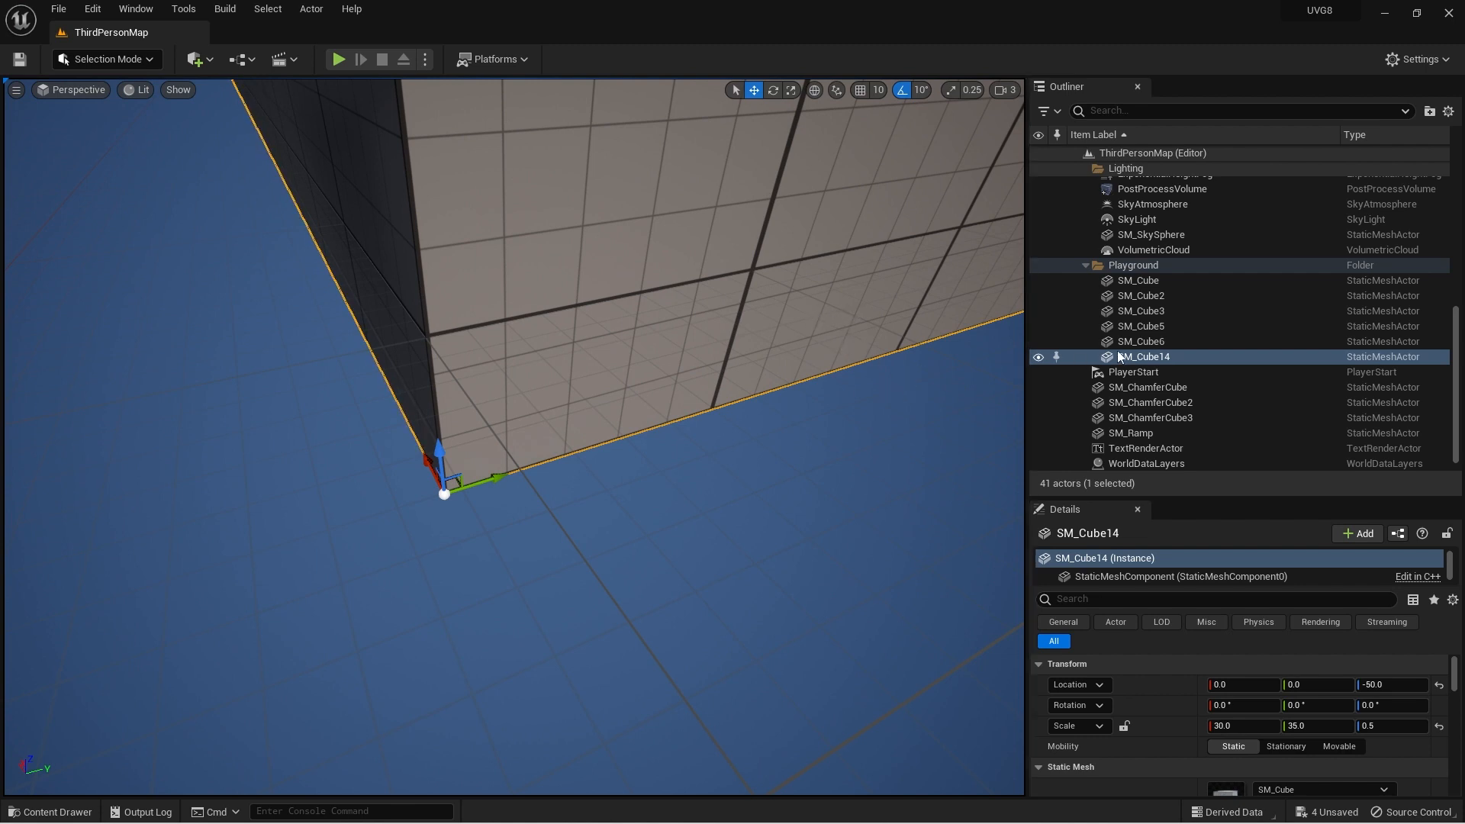
Enlarge the Details panel and compare the transform values of SM_Cube and its unsnapped duplicate SM_Cube14
left_click_drag(1178, 498, 1177, 408)
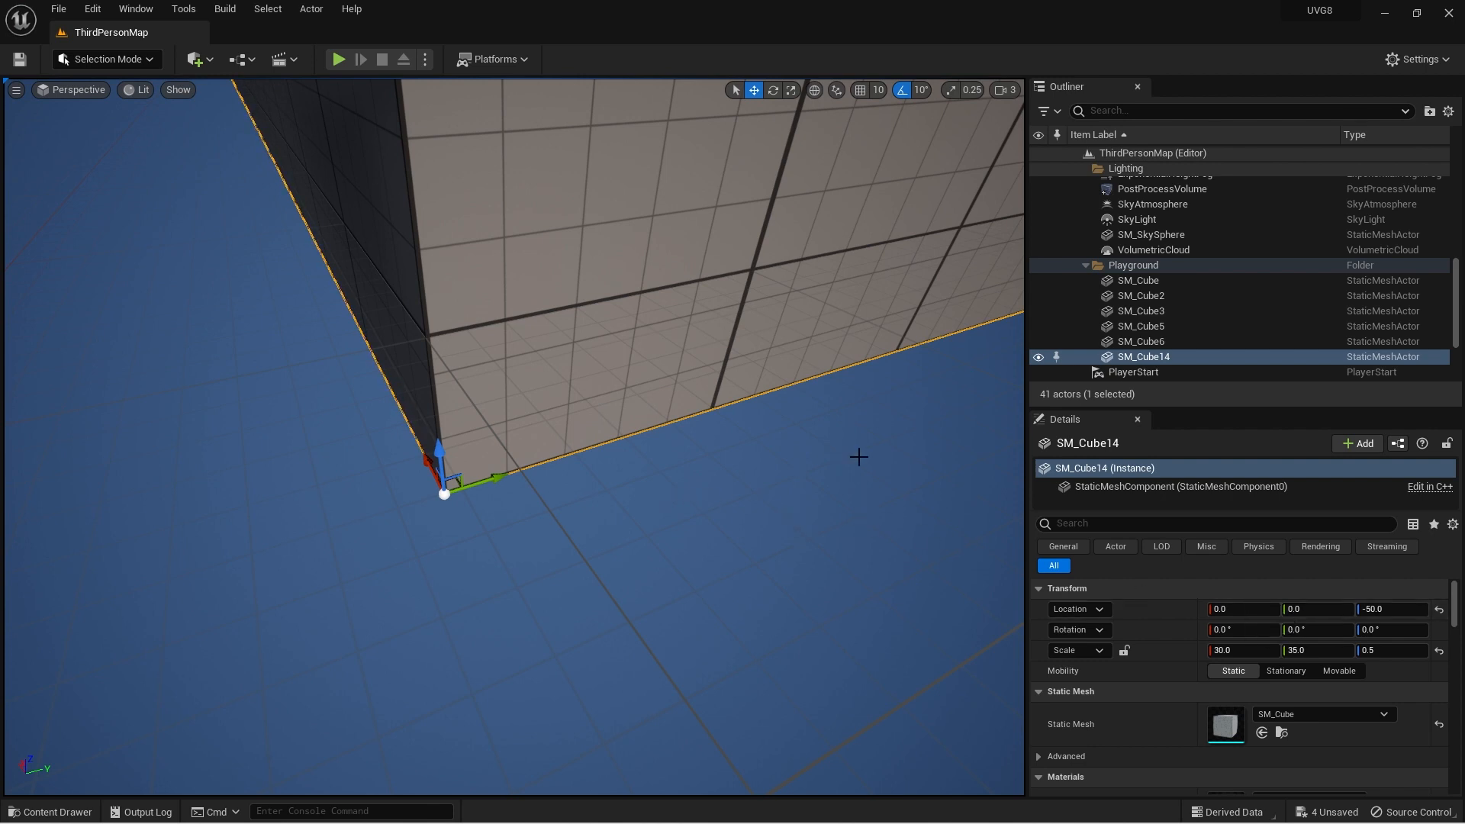
left_click(1153, 282)
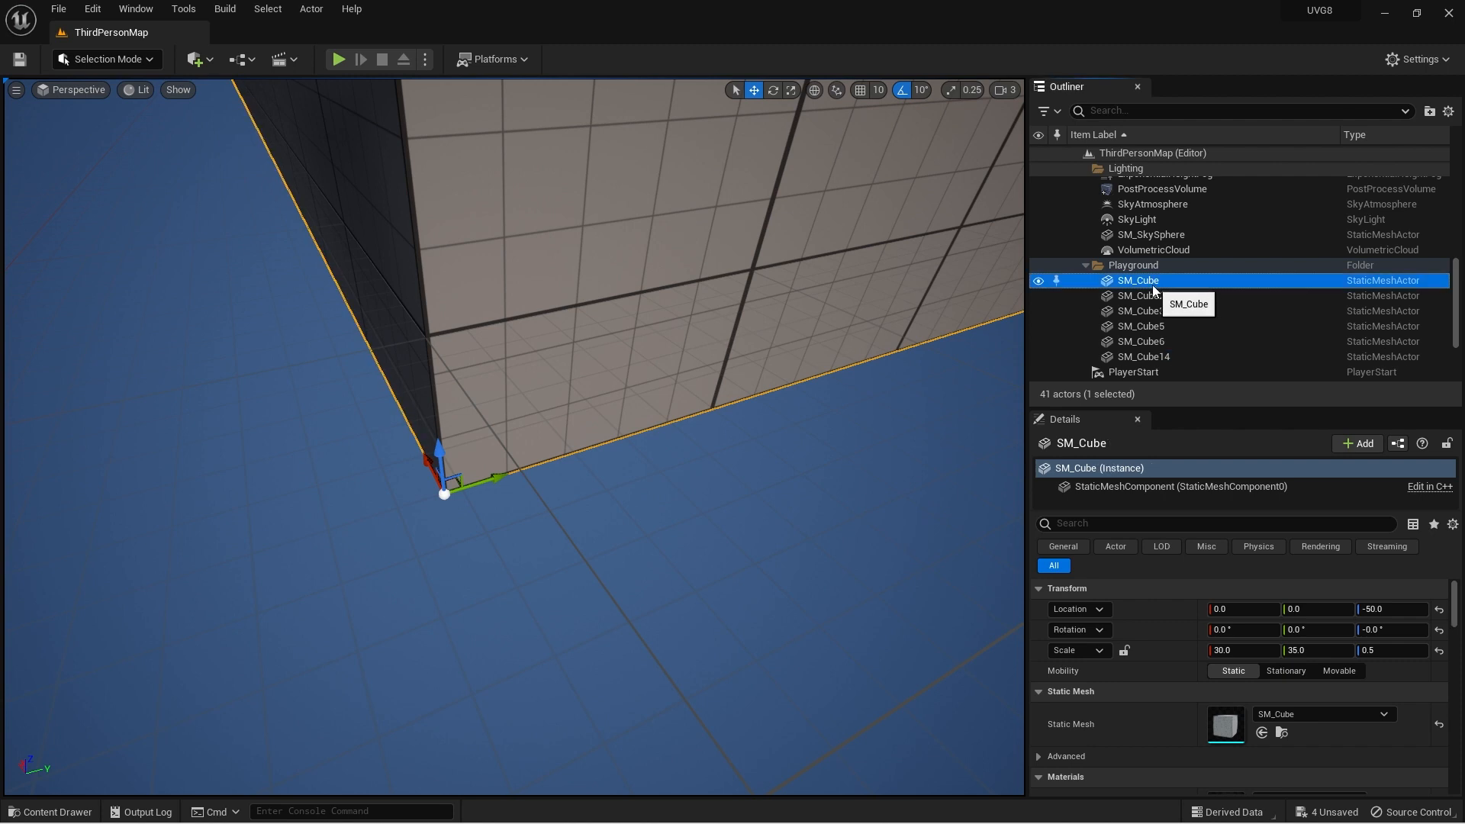
left_click(1148, 356)
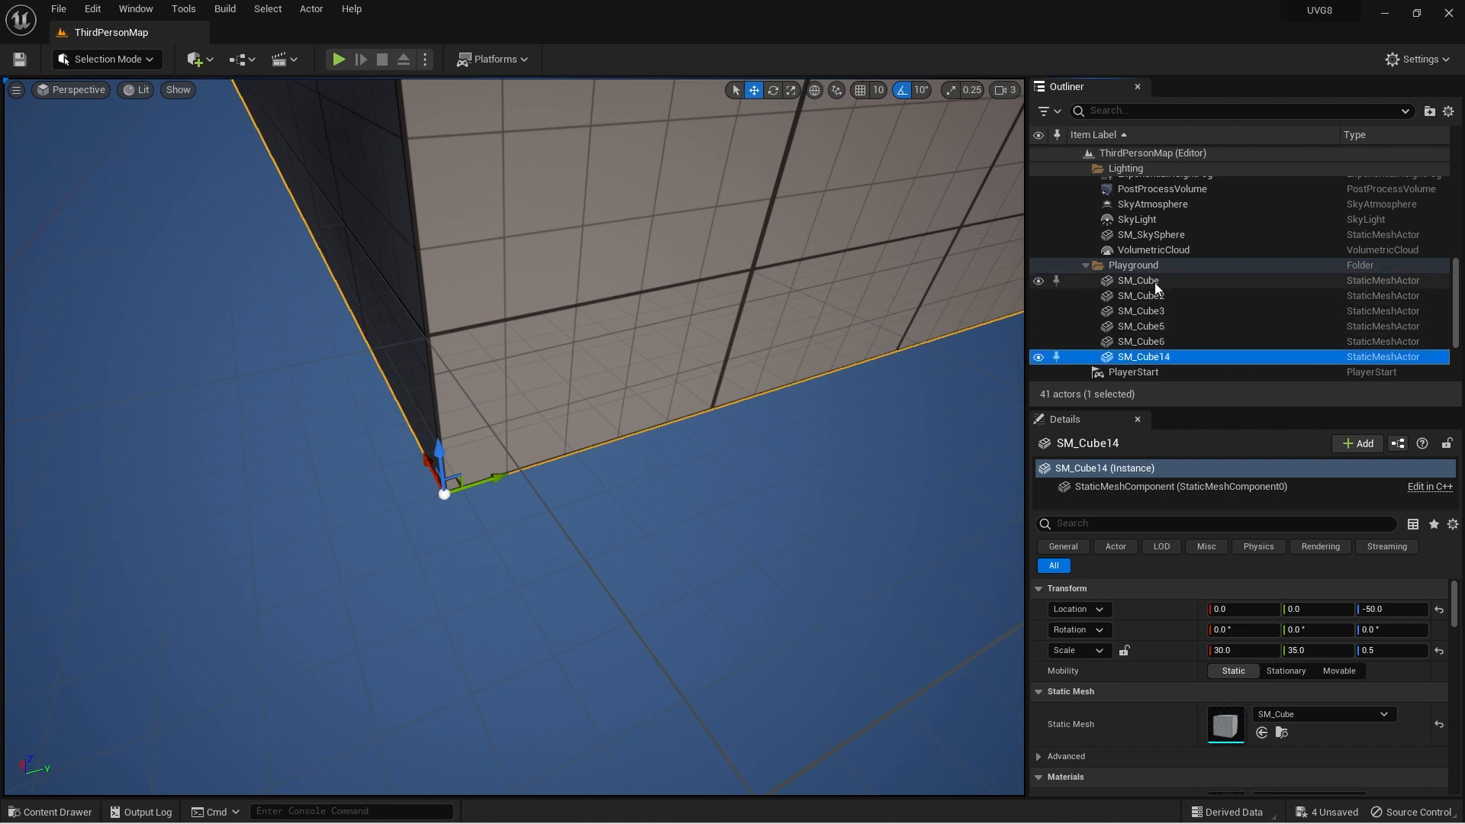
left_click(1156, 282)
left_click(1153, 356)
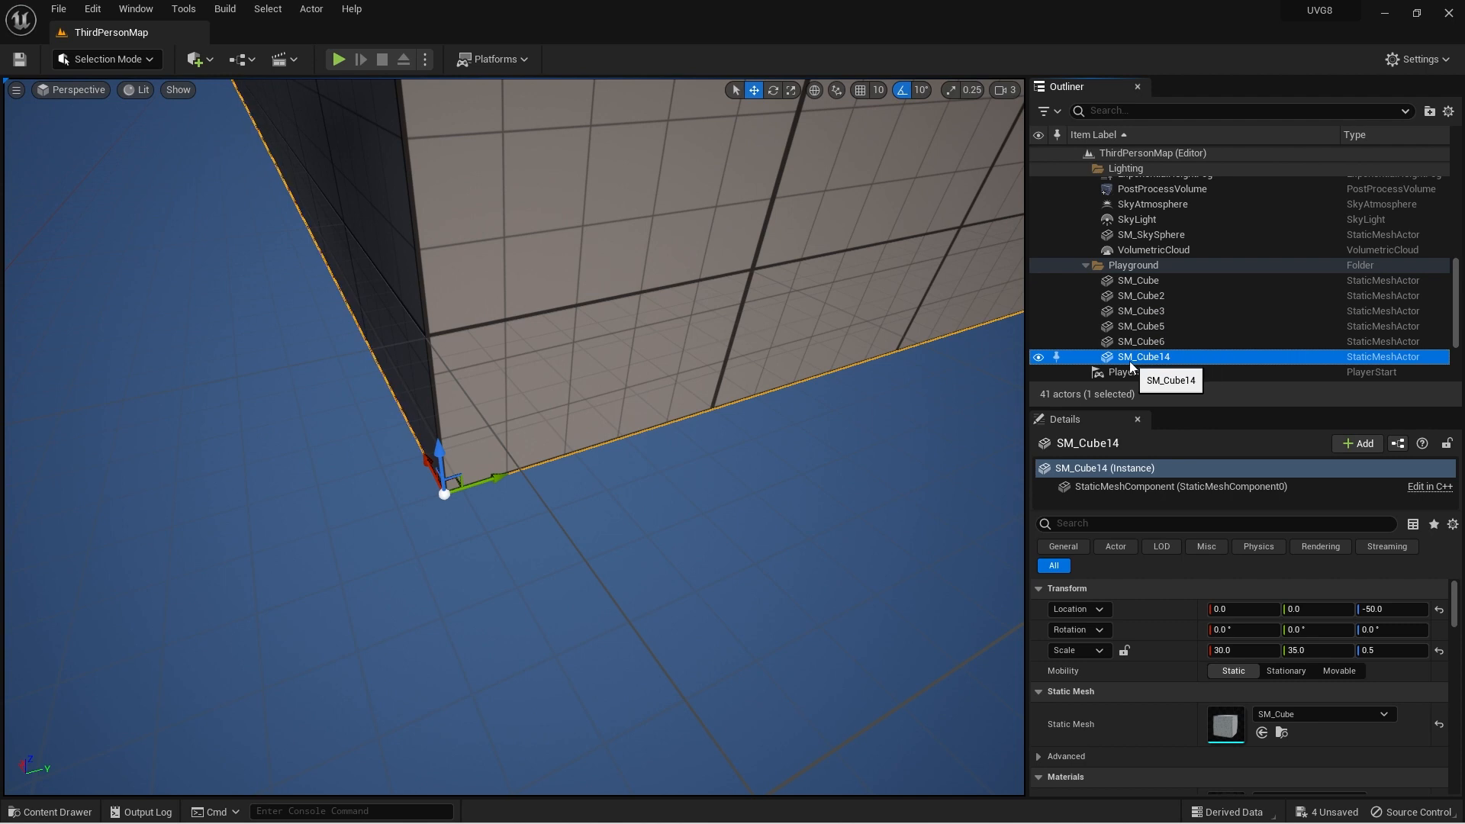
Delete the unsnapped duplicate SM_Cube14 from the Playground folder
right_click(1156, 355)
mouse_move(1213, 373)
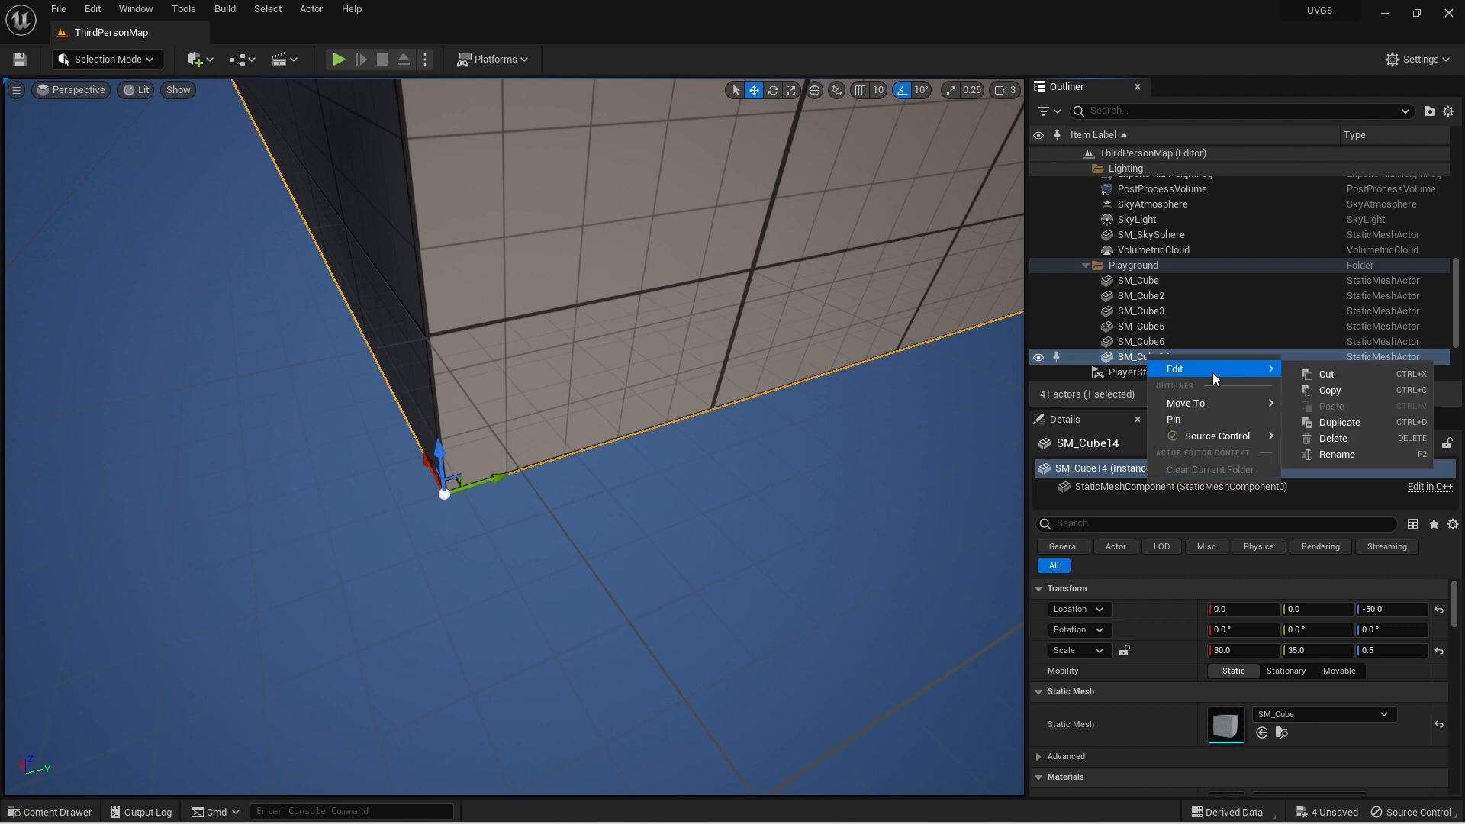
left_click(1363, 438)
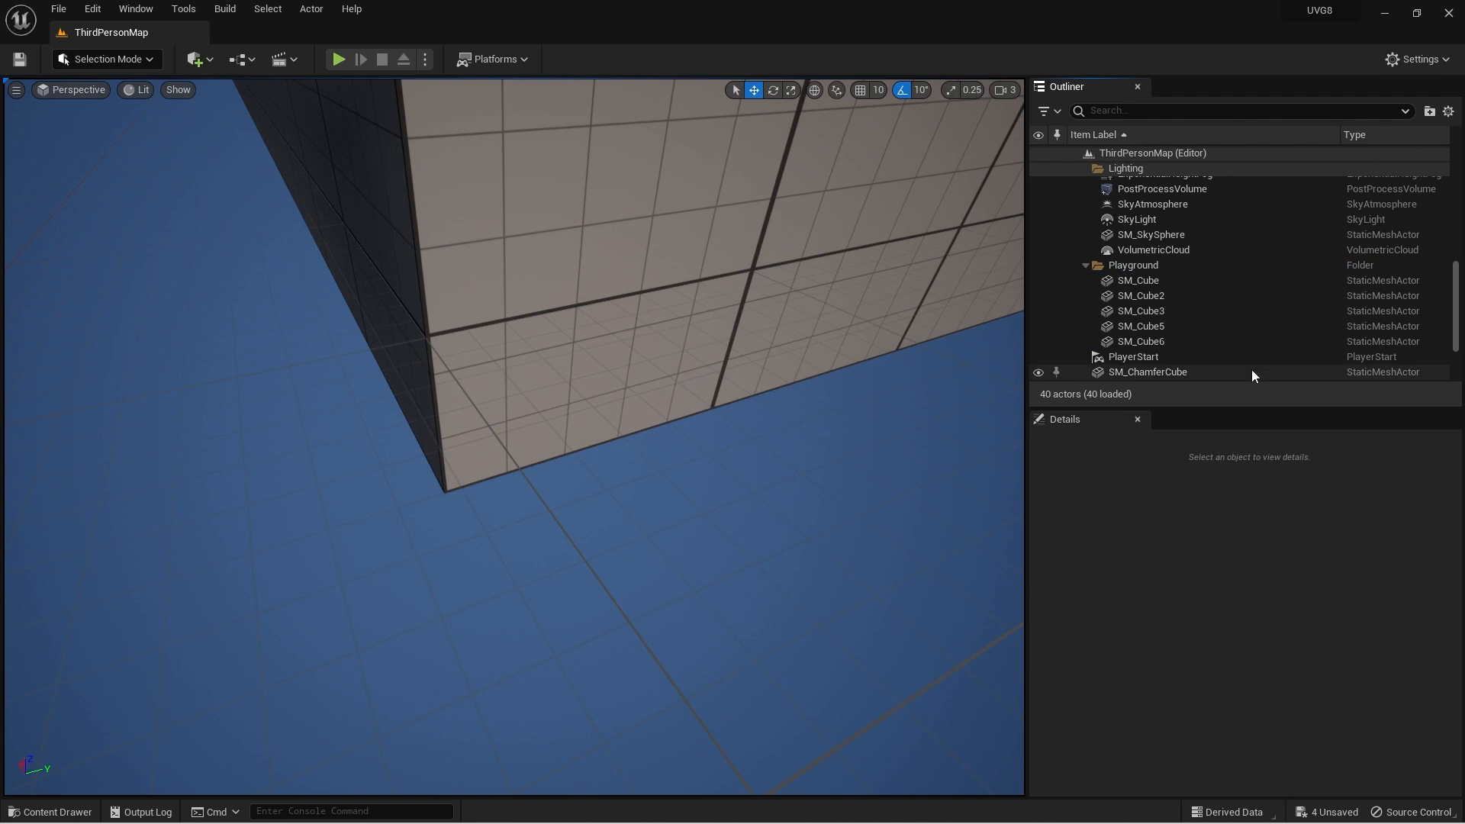
Turn position grid snapping back on at size 10 and duplicate SM_Cube
left_click(1159, 281)
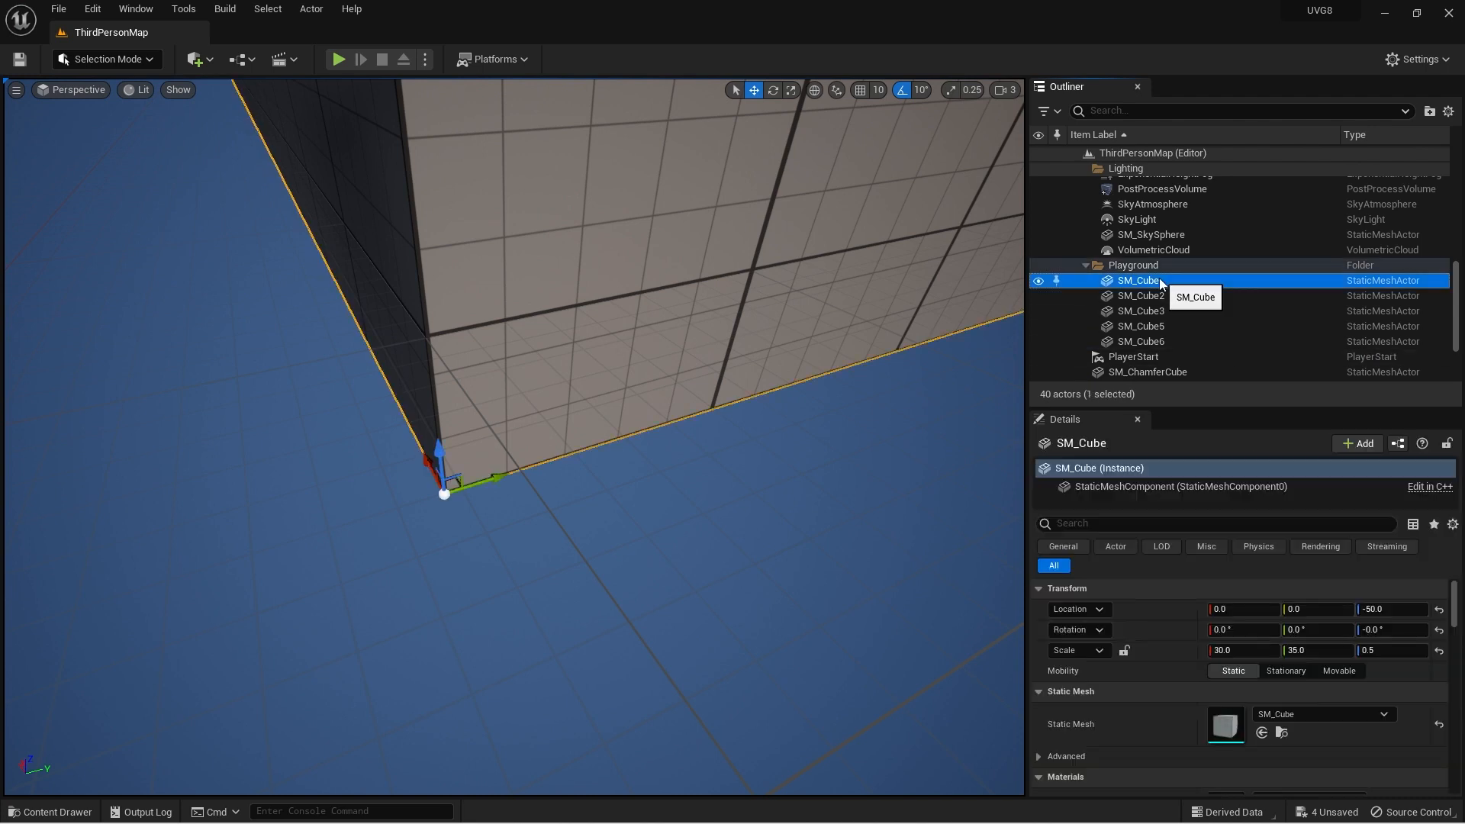
left_click(860, 91)
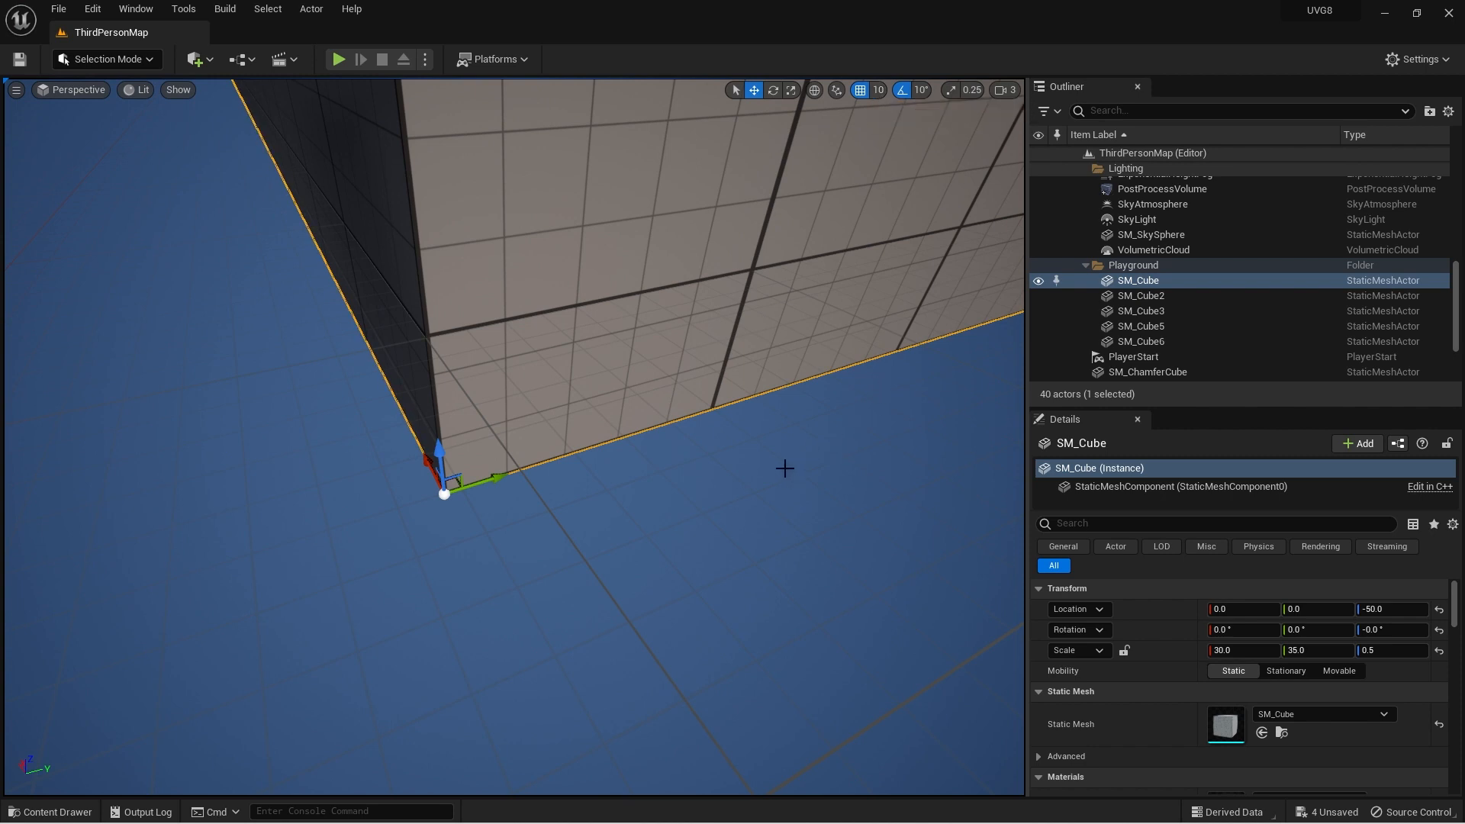
right_click_drag(785, 469, 786, 462)
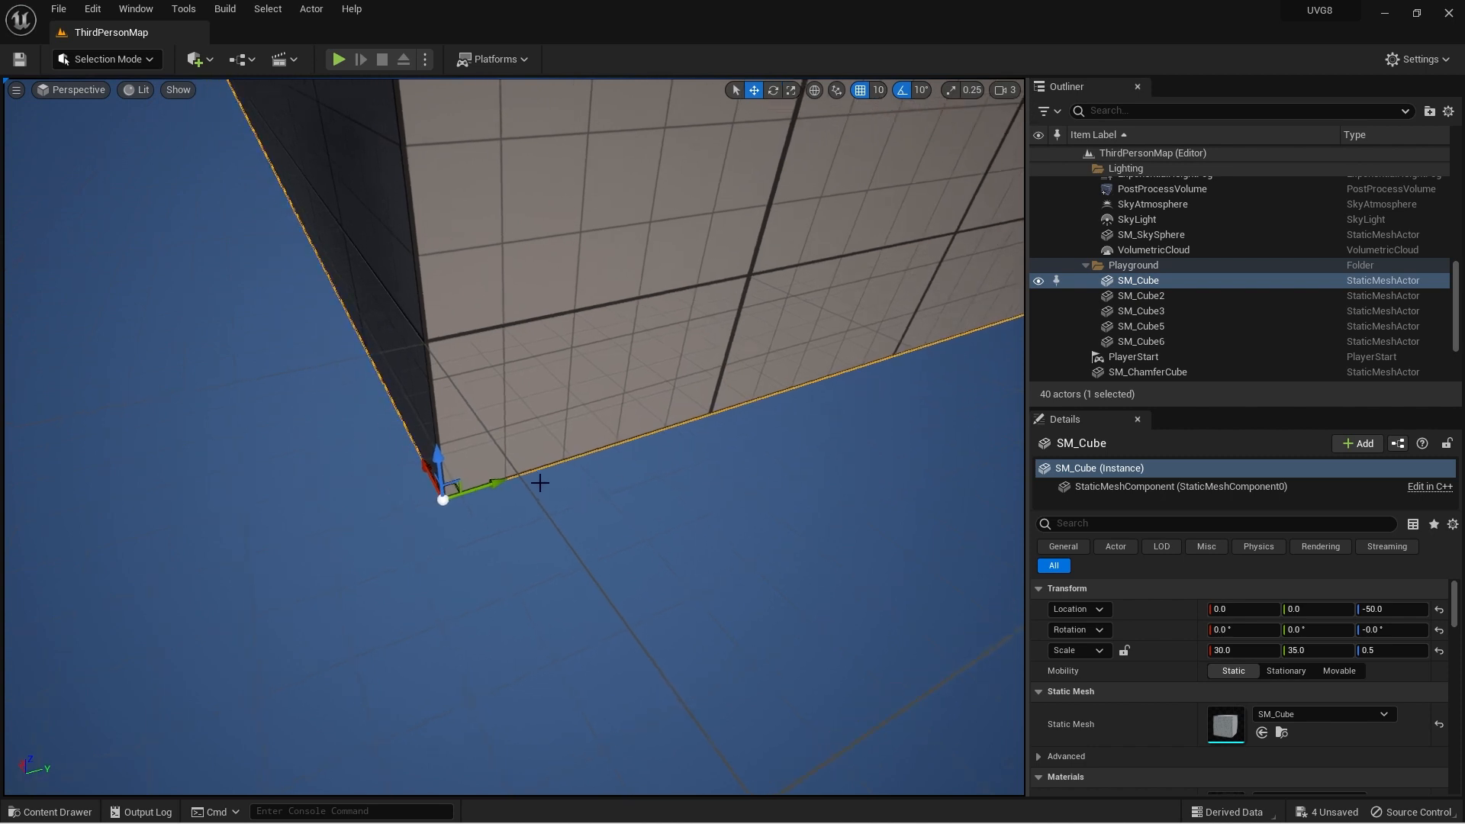
key("ctrl+d")
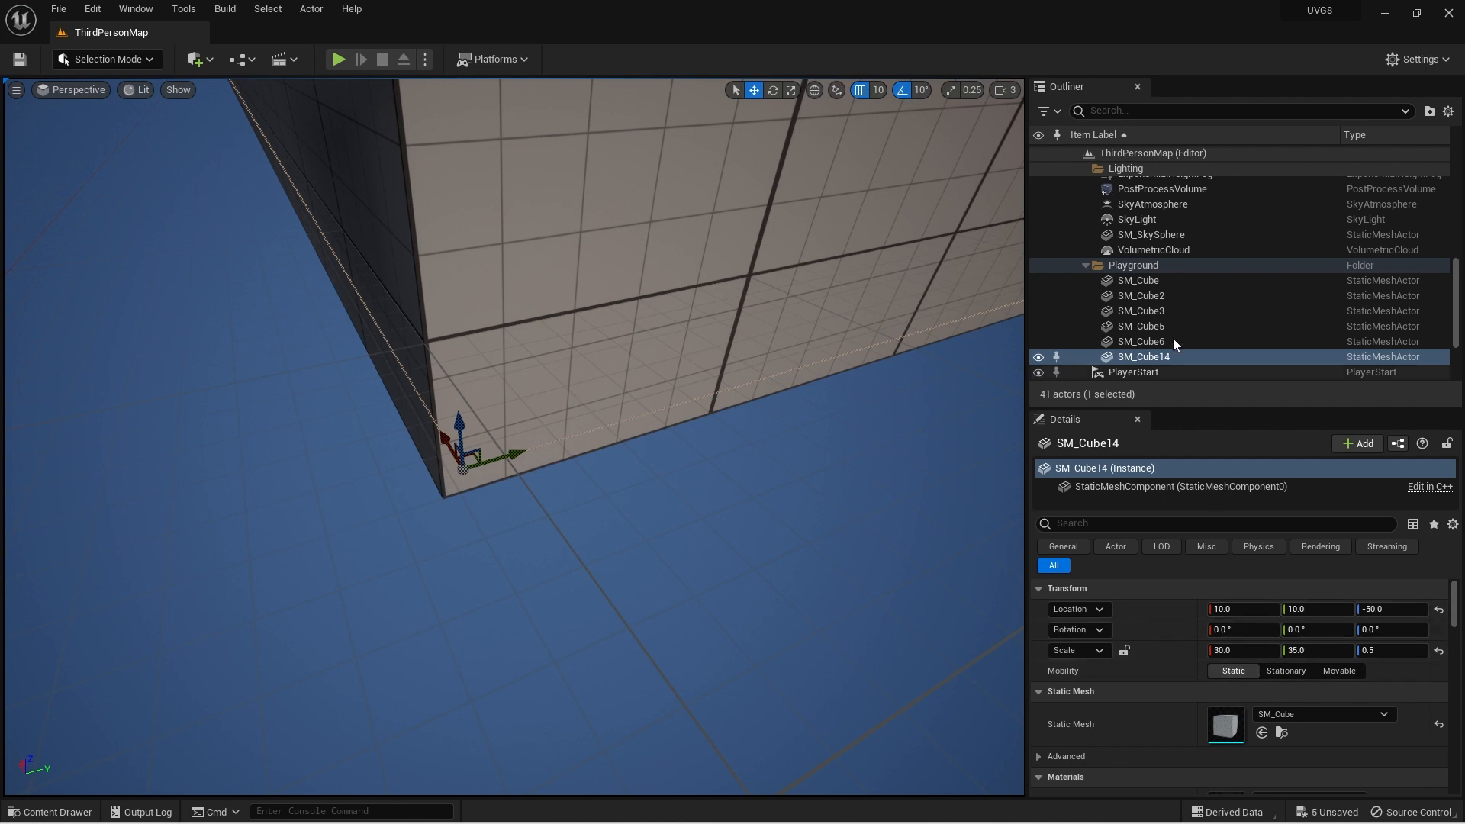
Compare the location of the duplicate made with grid snapping on against that of the original SM_Cube
left_click(1152, 283)
left_click(1150, 357)
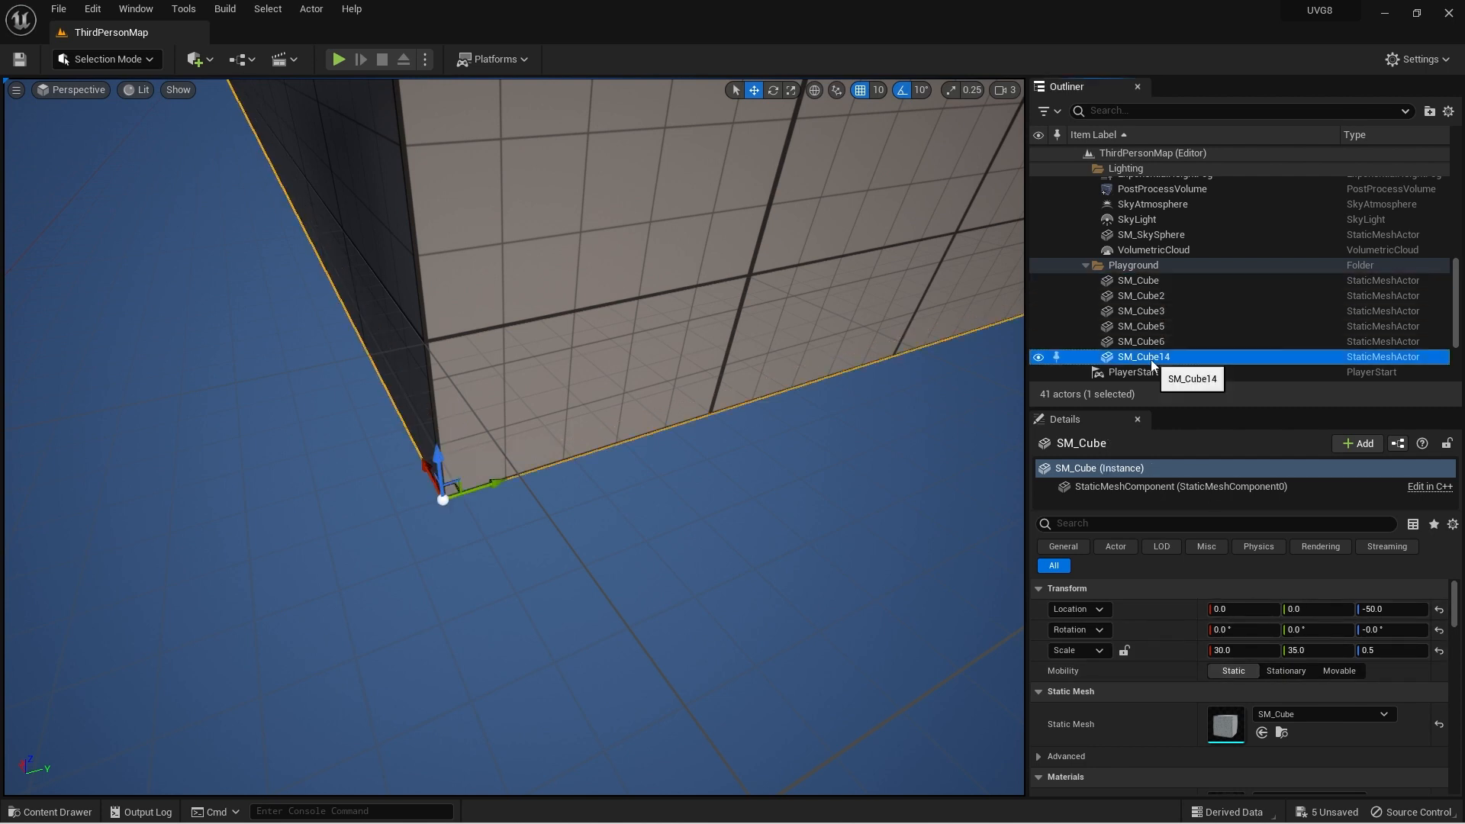
left_click(1141, 279)
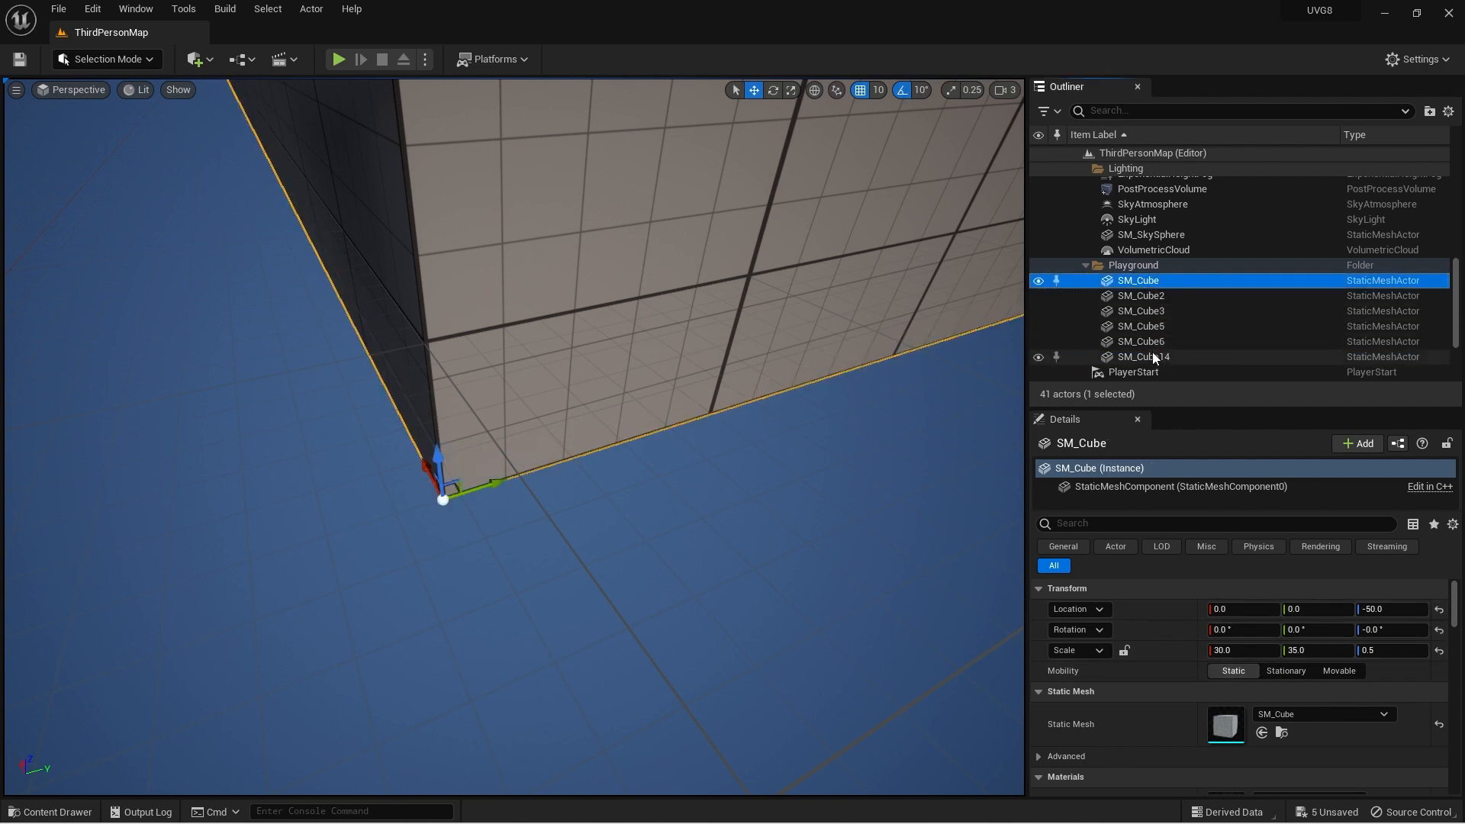
left_click(1153, 356)
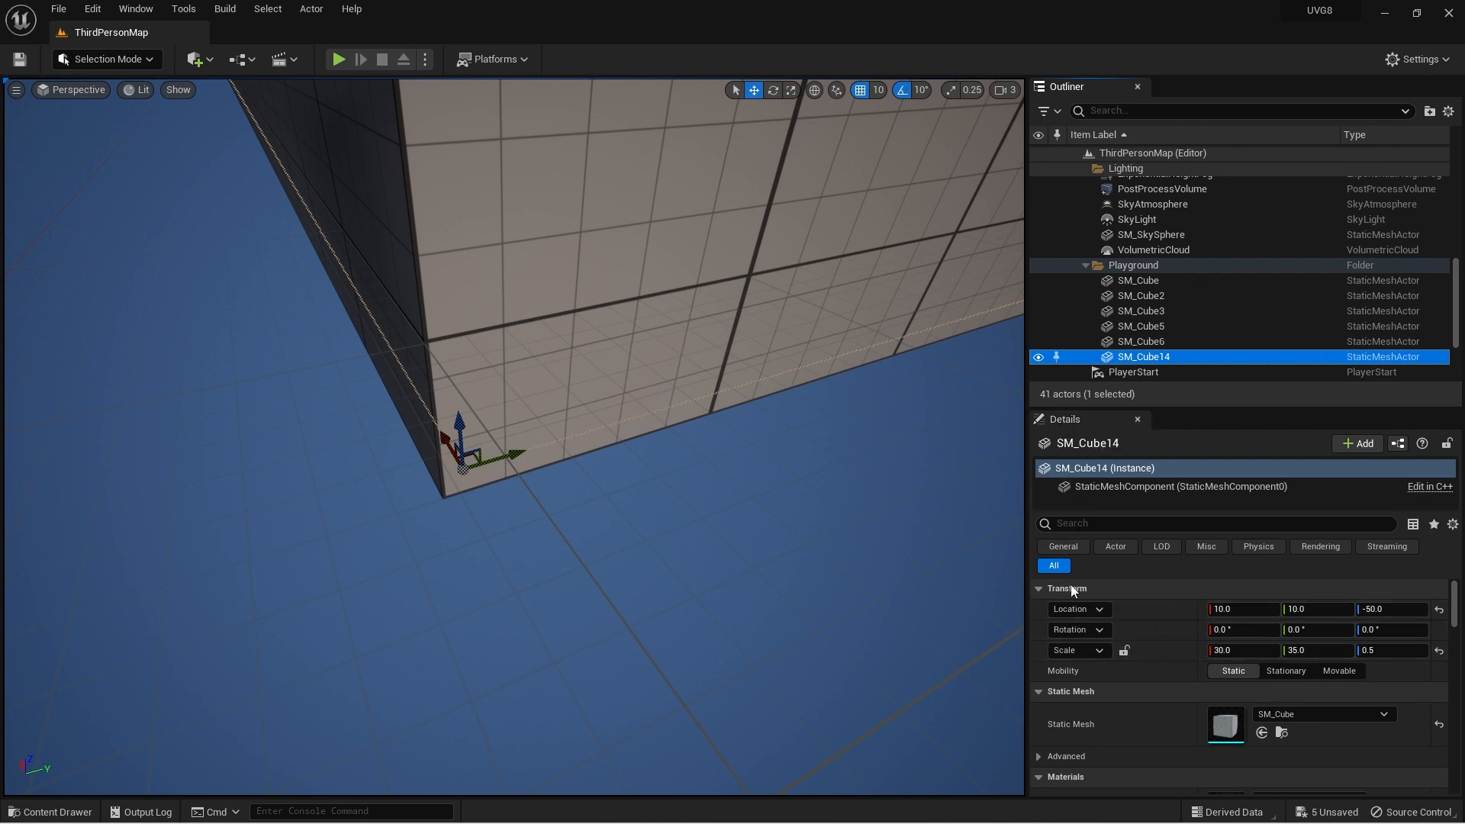
Set the X and Y location of SM_Cube14 to 0
left_click(1251, 610)
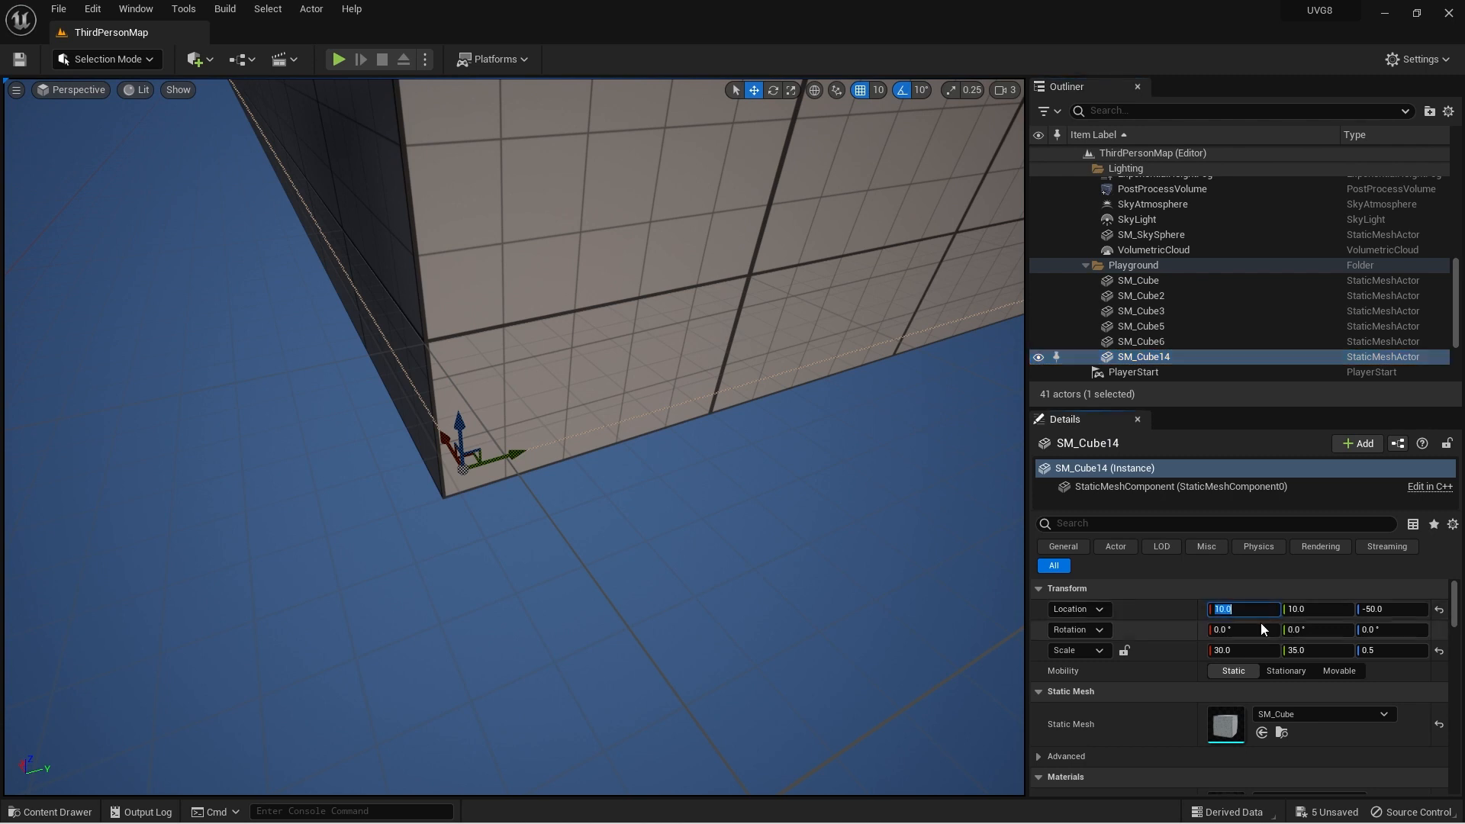
type("0")
key("Tab")
type("0")
key("Return")
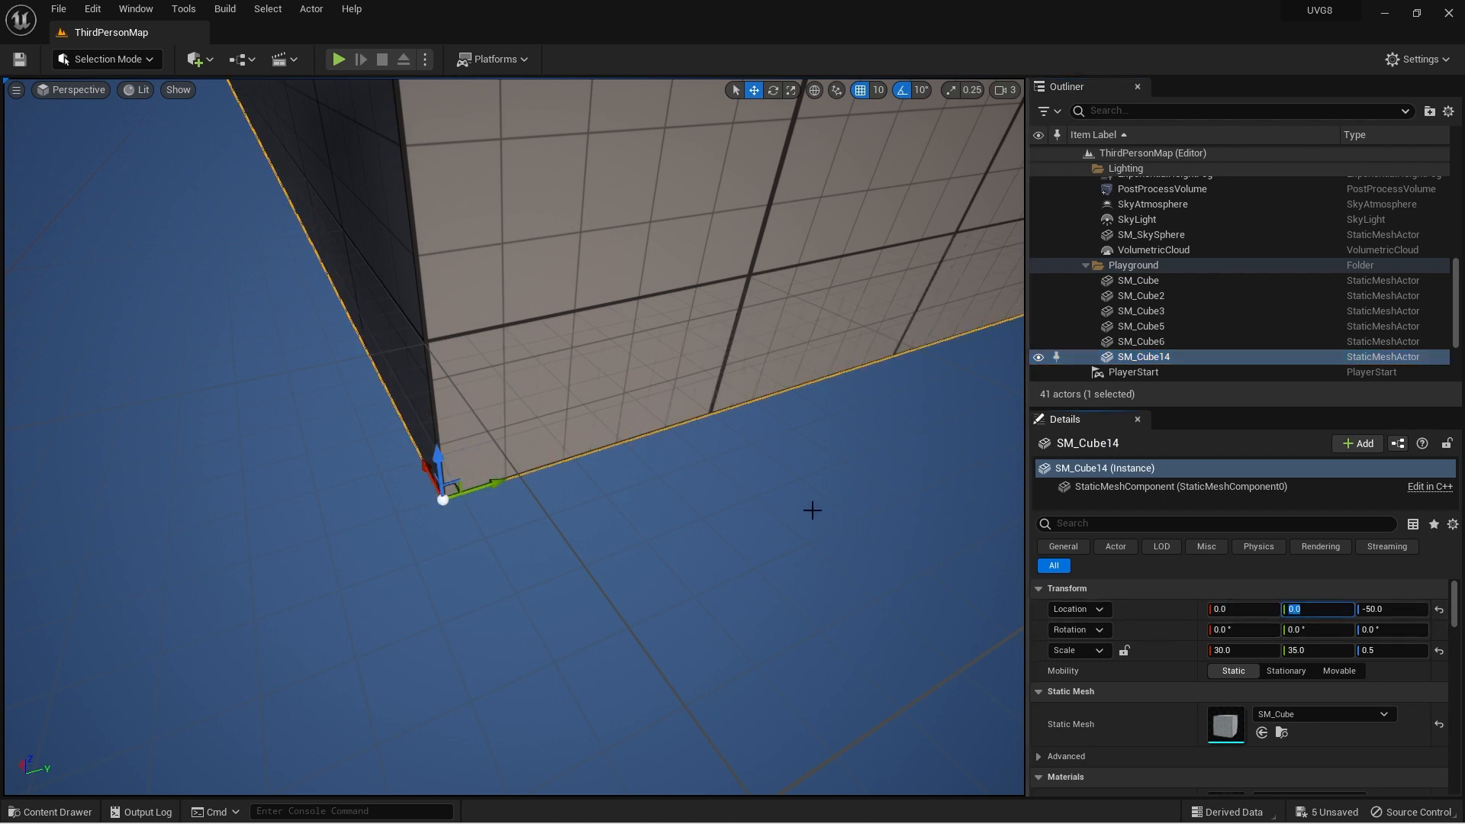
Check the edited location of SM_Cube14 against SM_Cube, and leave SM_Cube14 selected
left_click(1134, 282)
left_click(1161, 357)
left_click(1146, 282)
left_click(1165, 356)
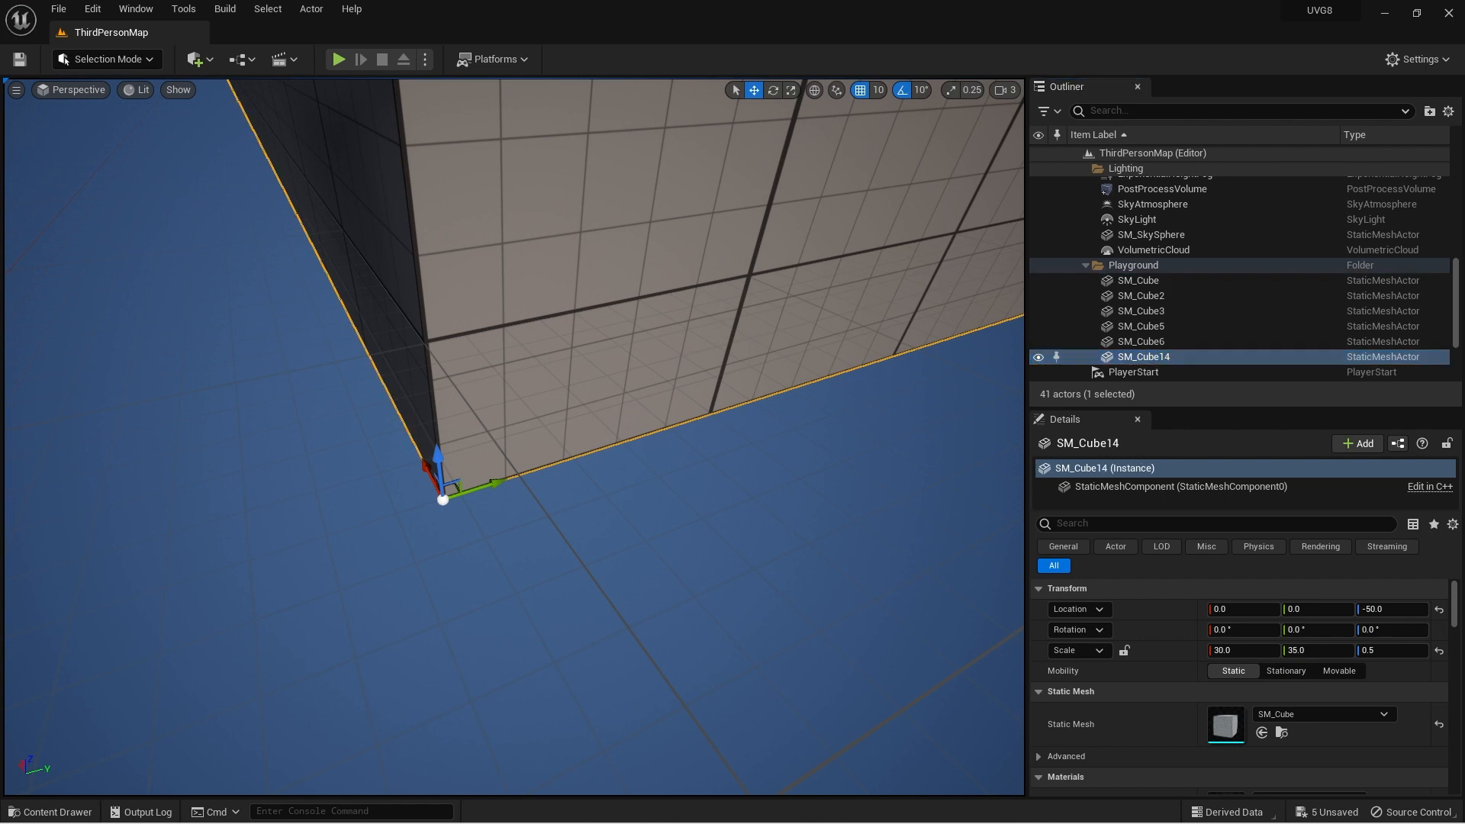
View the whole playground from outside, and return to a close view of the corner with SM_Cube14's gizmo
key("s")
key("s")
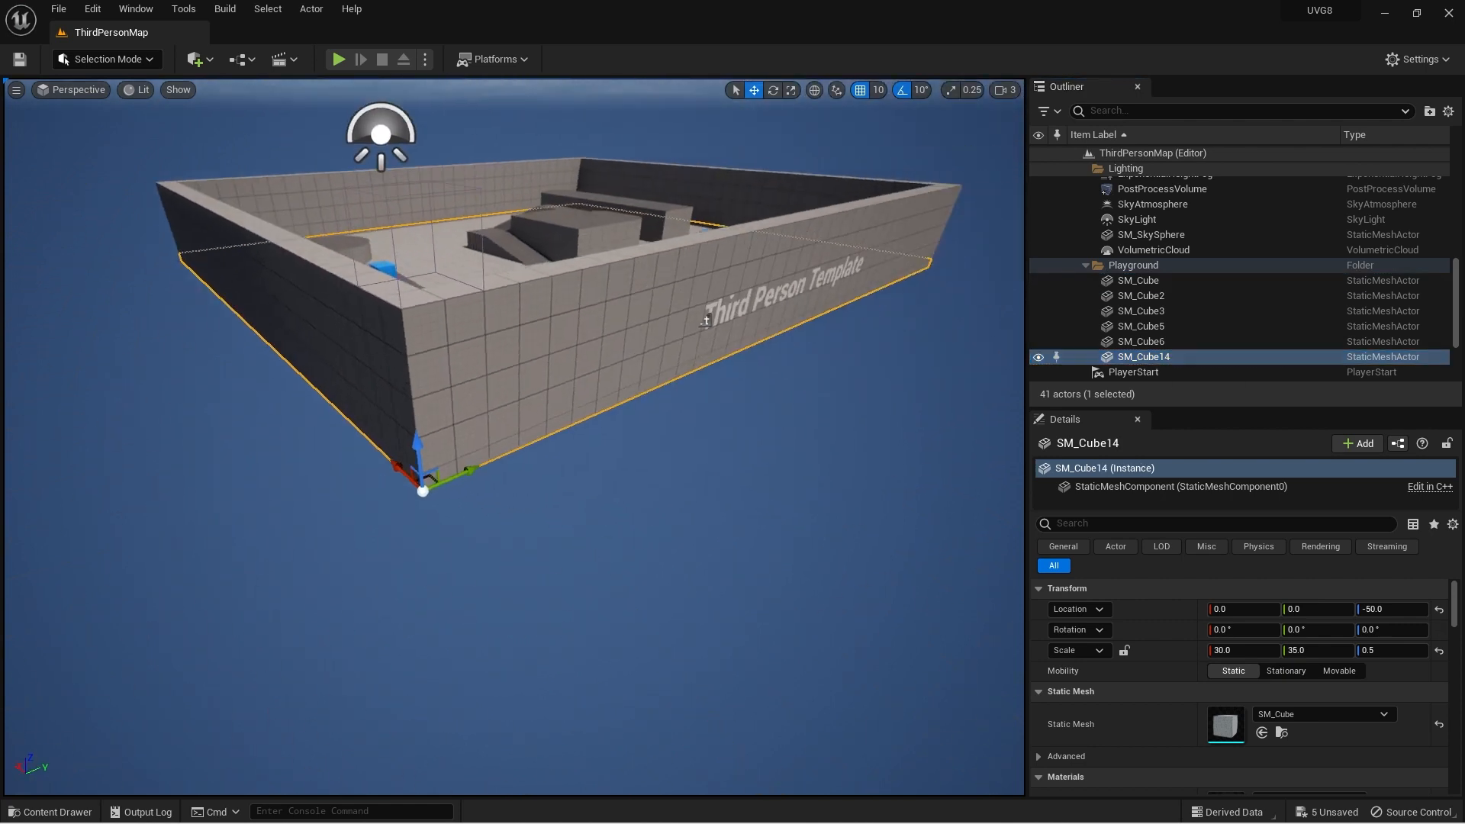
key("s")
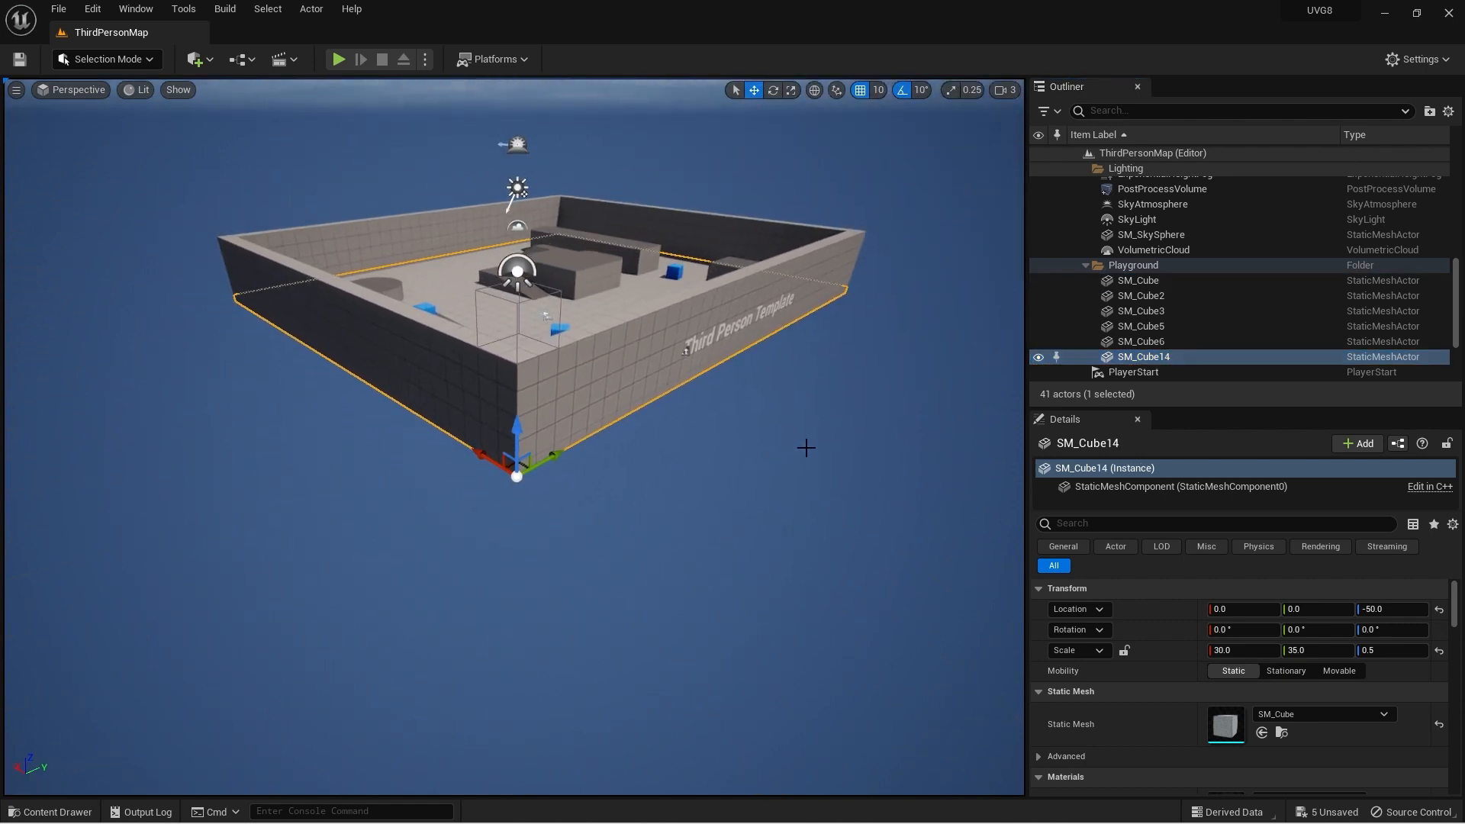
key("w")
key("d")
mouse_move(834, 381)
right_mouse_down()
mouse_move(805, 347)
mouse_move(755, 343)
mouse_move(732, 366)
mouse_move(755, 427)
mouse_move(797, 451)
mouse_move(851, 397)
mouse_move(851, 275)
mouse_move(778, 236)
mouse_move(725, 465)
mouse_move(767, 484)
mouse_move(809, 450)
mouse_move(834, 390)
right_mouse_up()
key("w")
key("a")
key("a")
key("w")
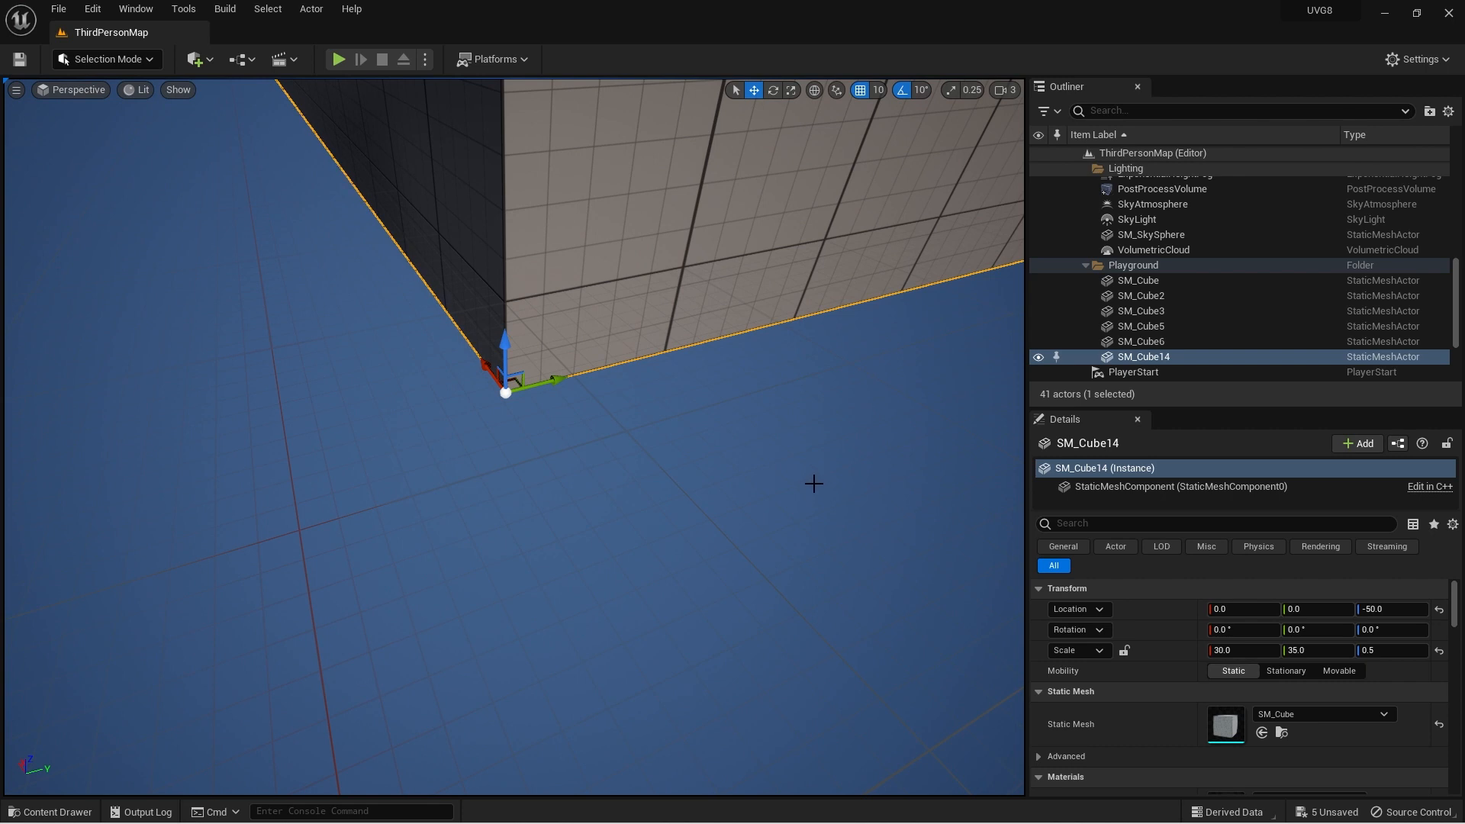
Select SM_Cube and show only its General properties in an enlarged Details panel
left_click(1141, 282)
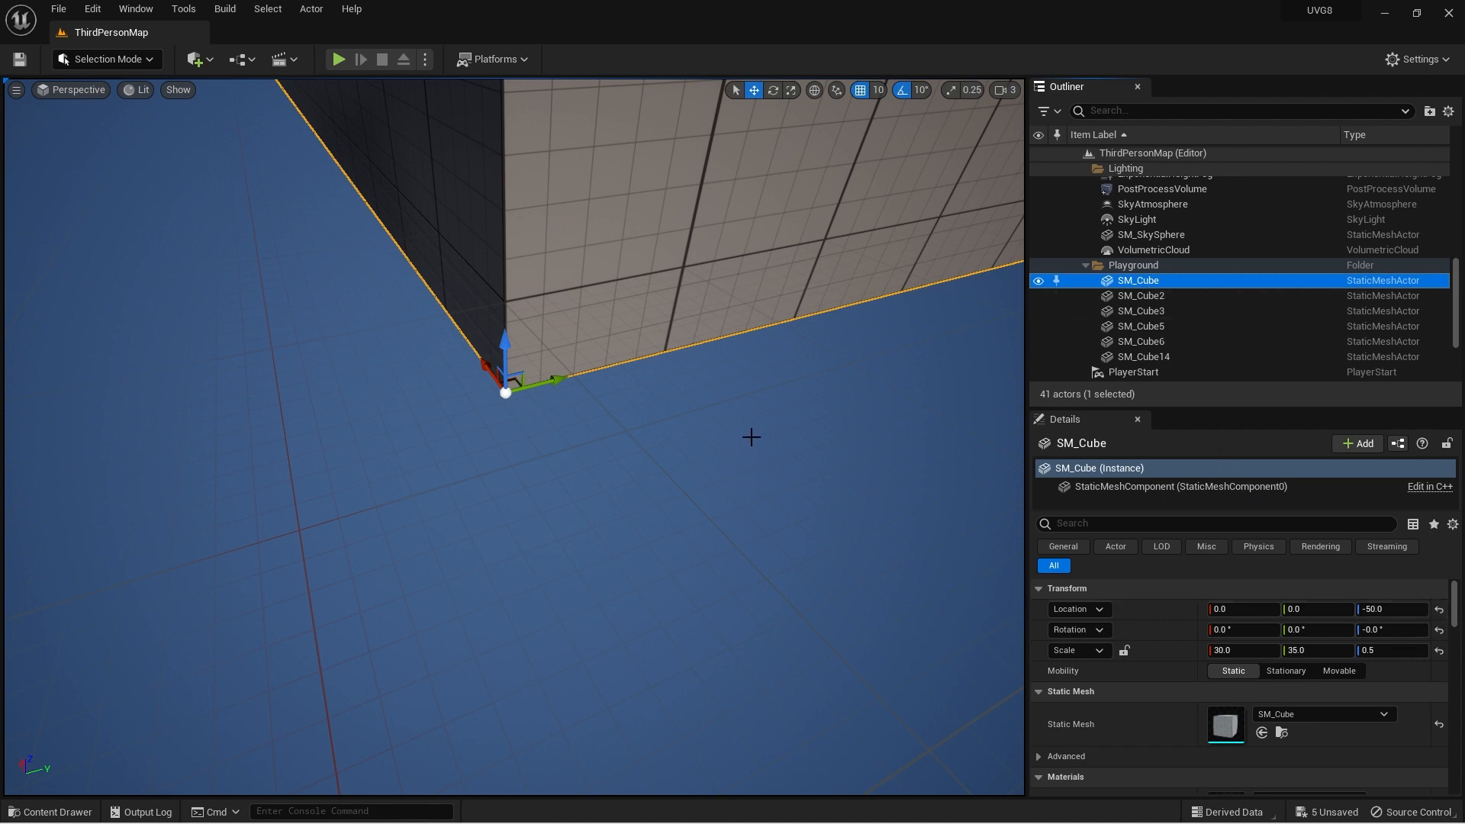
right_click_drag(716, 389, 684, 455)
key("a")
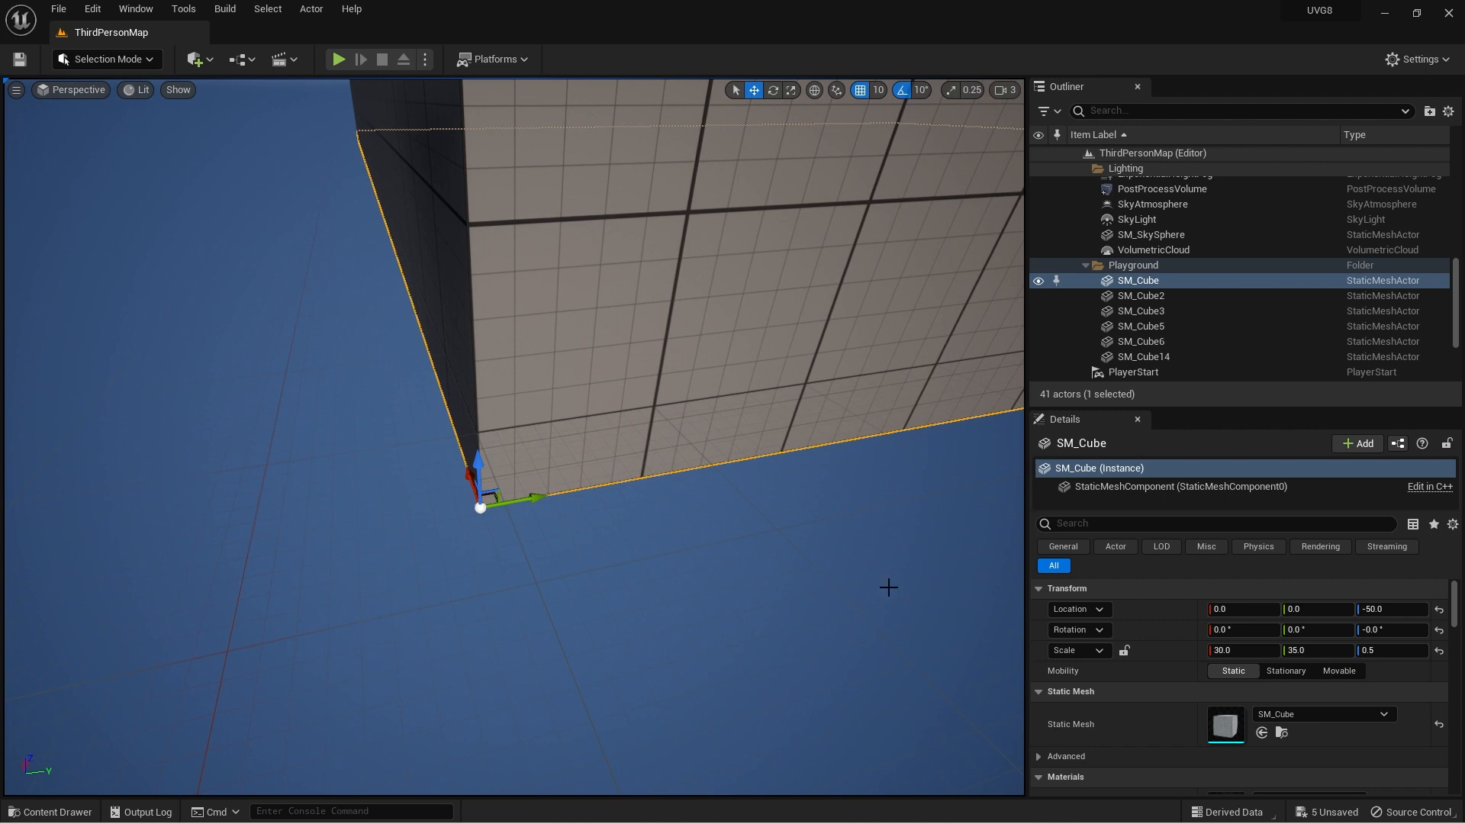
left_click_drag(1156, 421, 1092, 254)
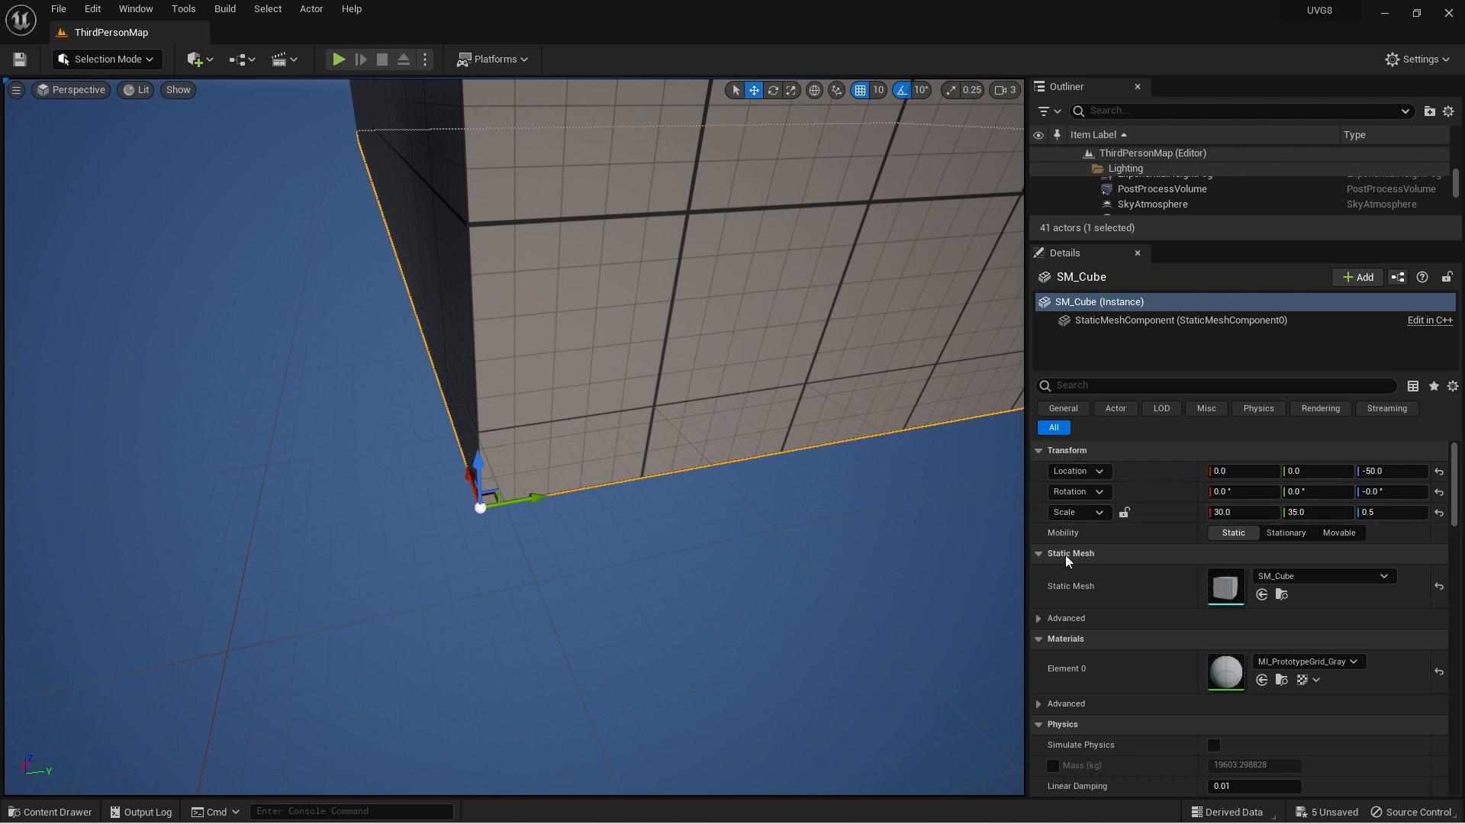
left_click(1076, 410)
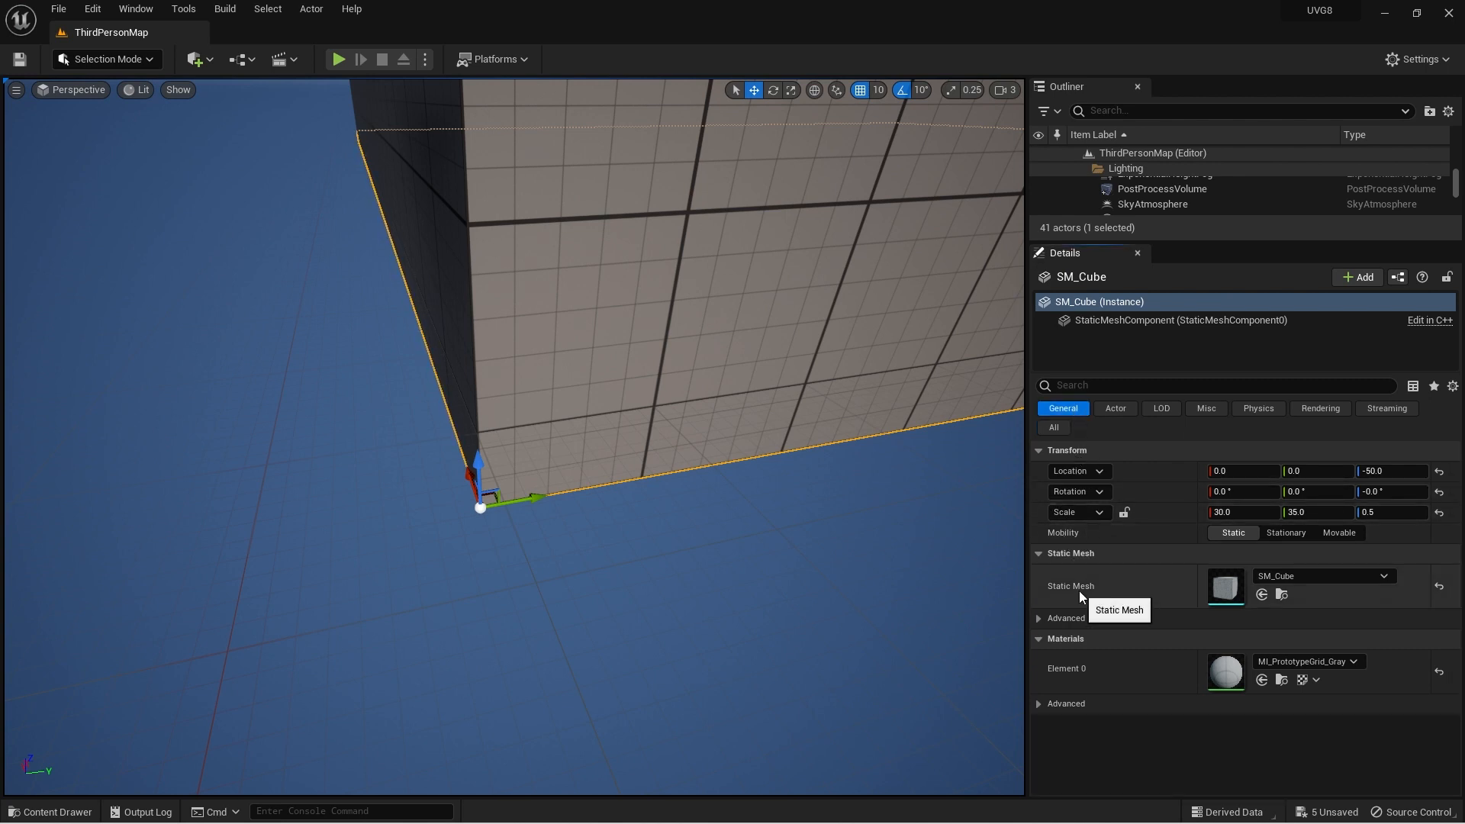
Open the SM_Cube static mesh asset, examine the cube and its approximate size from several angles, and close it
double_click(1225, 584)
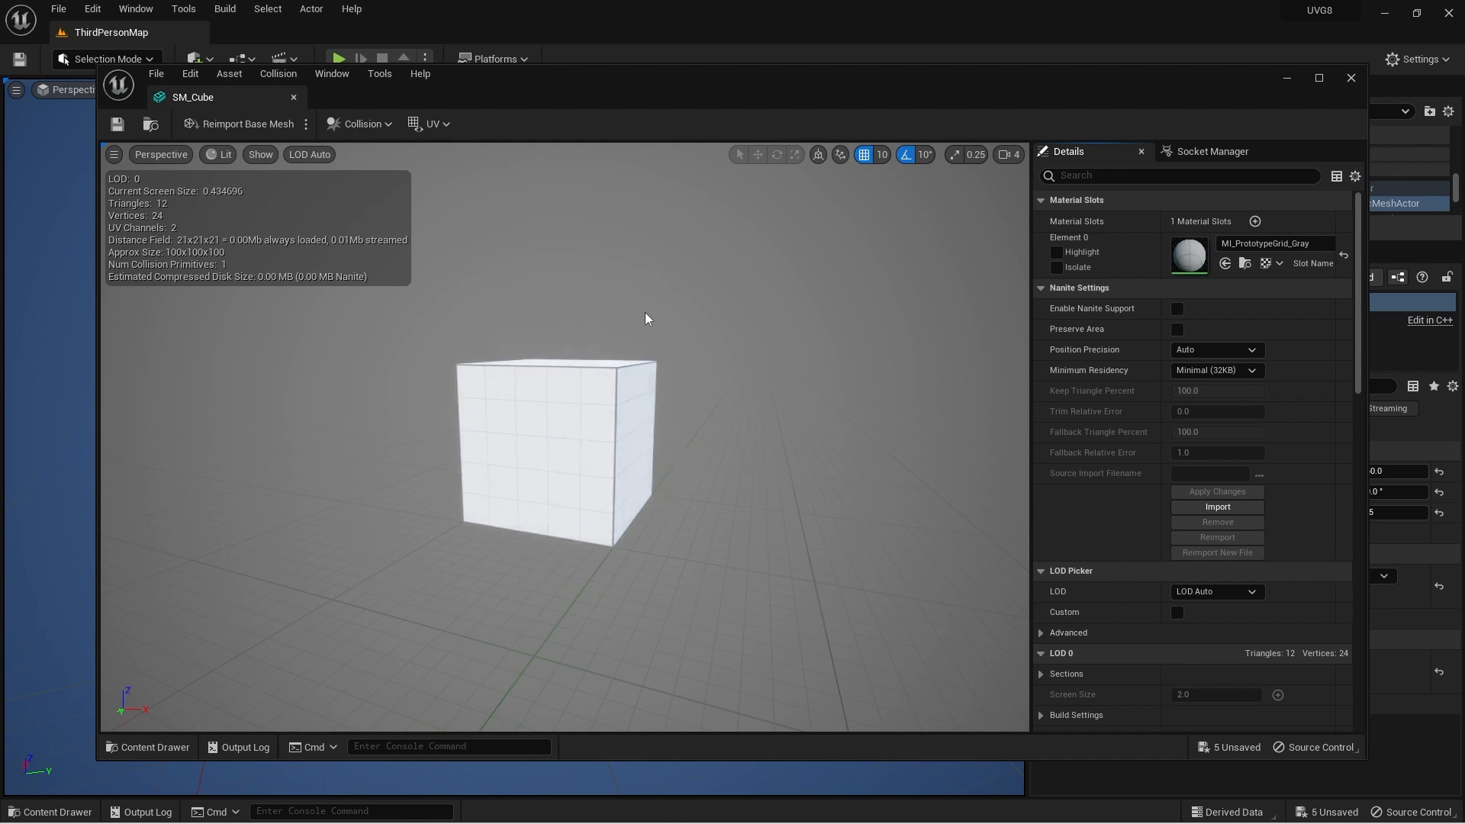
left_click_drag(598, 306, 1015, 334, "alt")
left_click_drag(679, 363, 596, 303, "alt")
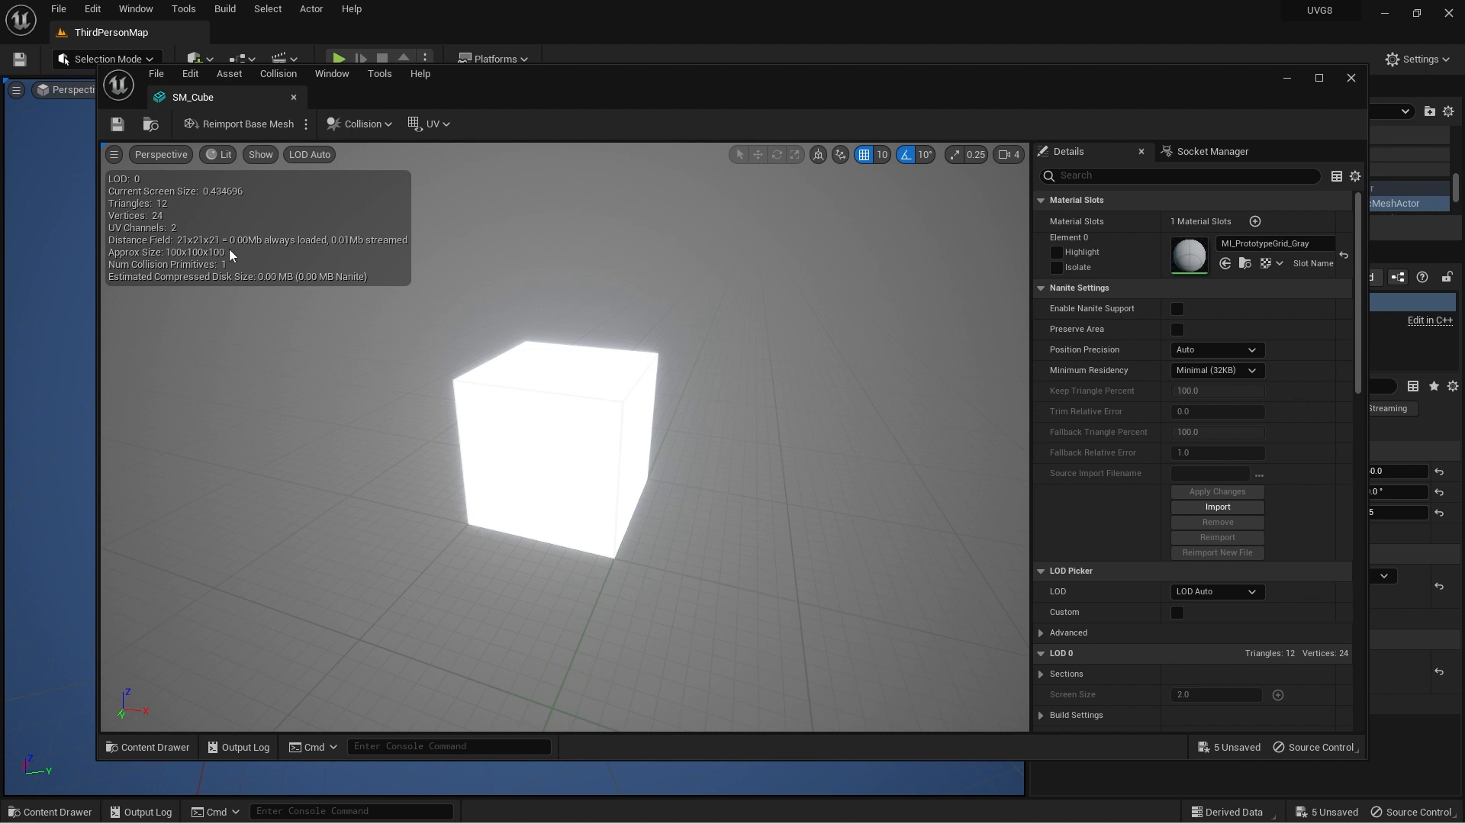
left_click(293, 97)
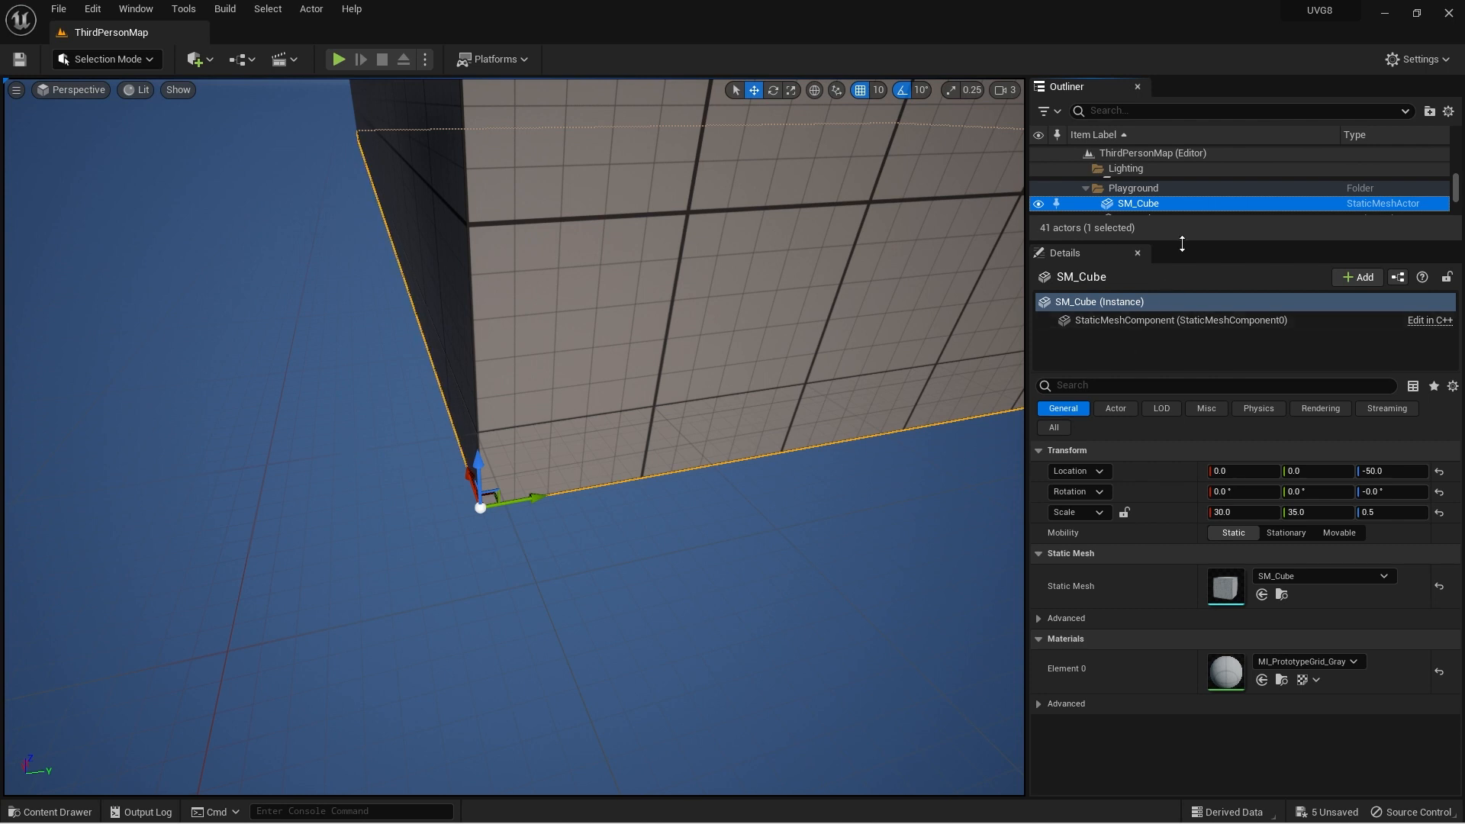
Enlarge the Outliner to compare SM_Cube14 with SM_Cube, and give the Details panel more height for SM_Cube's properties
left_click_drag(1168, 247, 1169, 574)
left_click(1144, 408)
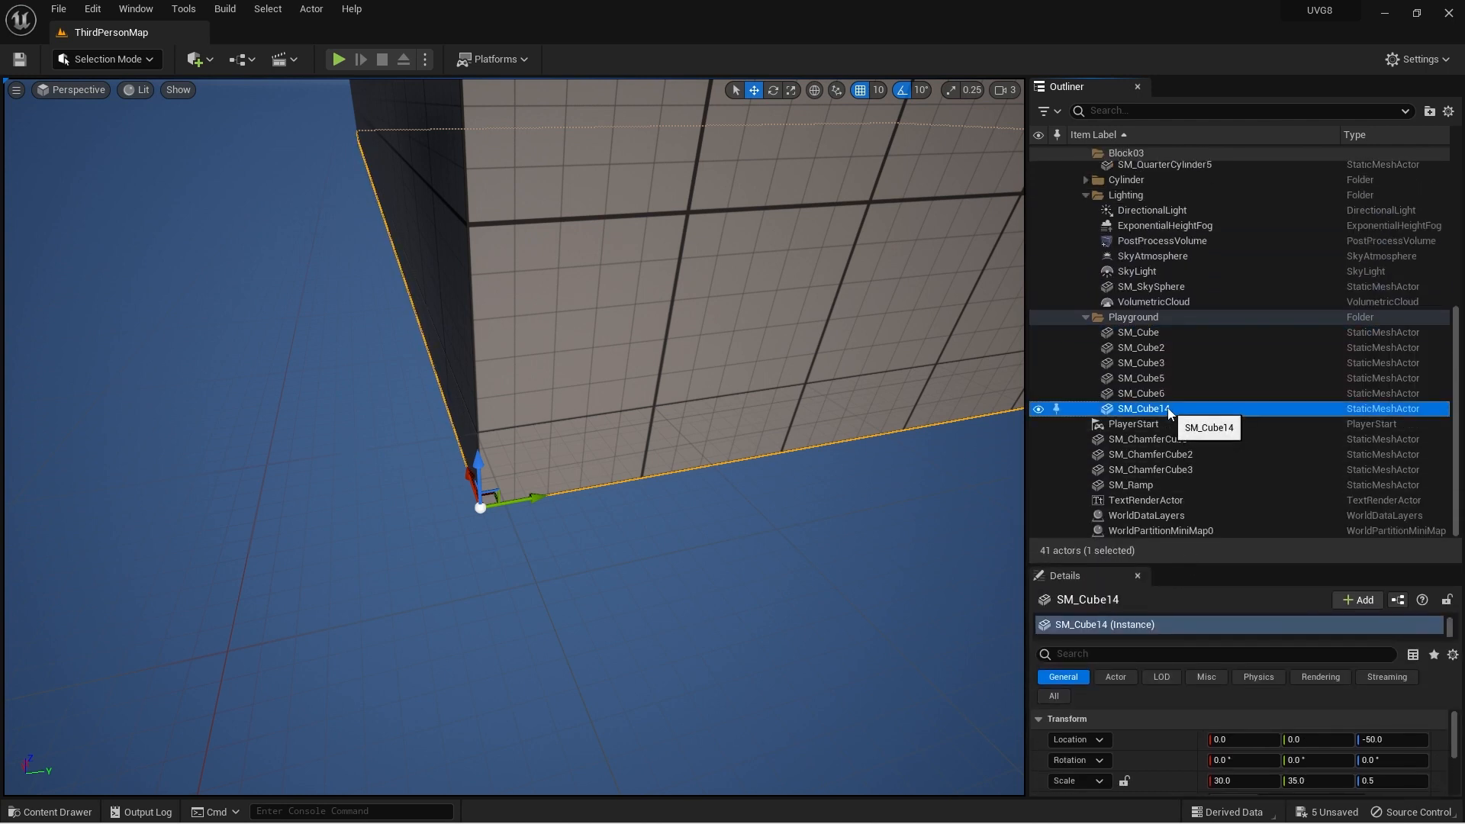
left_click(1160, 334)
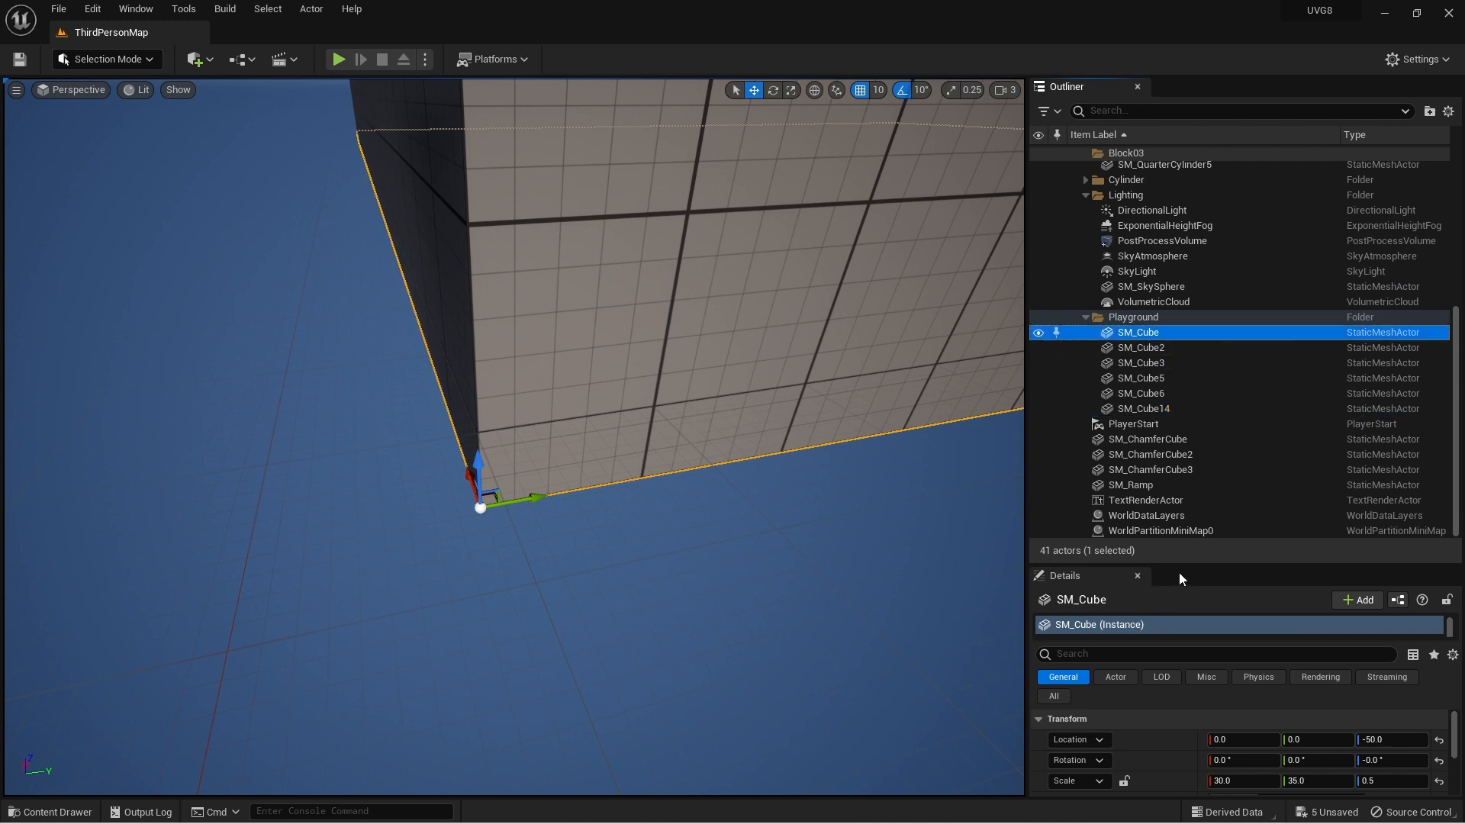
left_click_drag(1180, 565, 1181, 415)
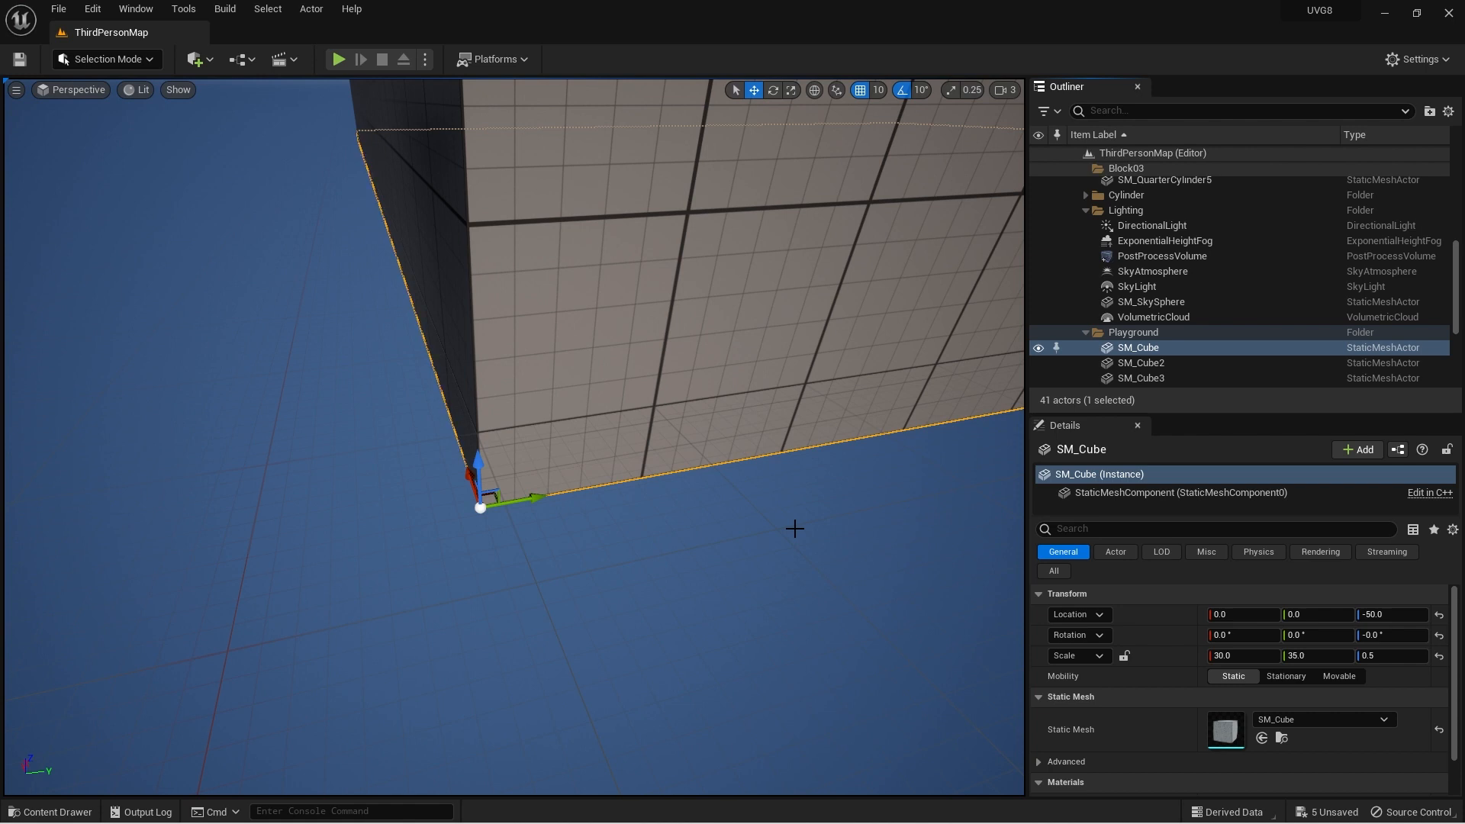
Move SM_Cube along the Y axis to -100 so it extends past the playground walls, and view its exposed corner closely
key("f")
right_click_drag(741, 499, 847, 592)
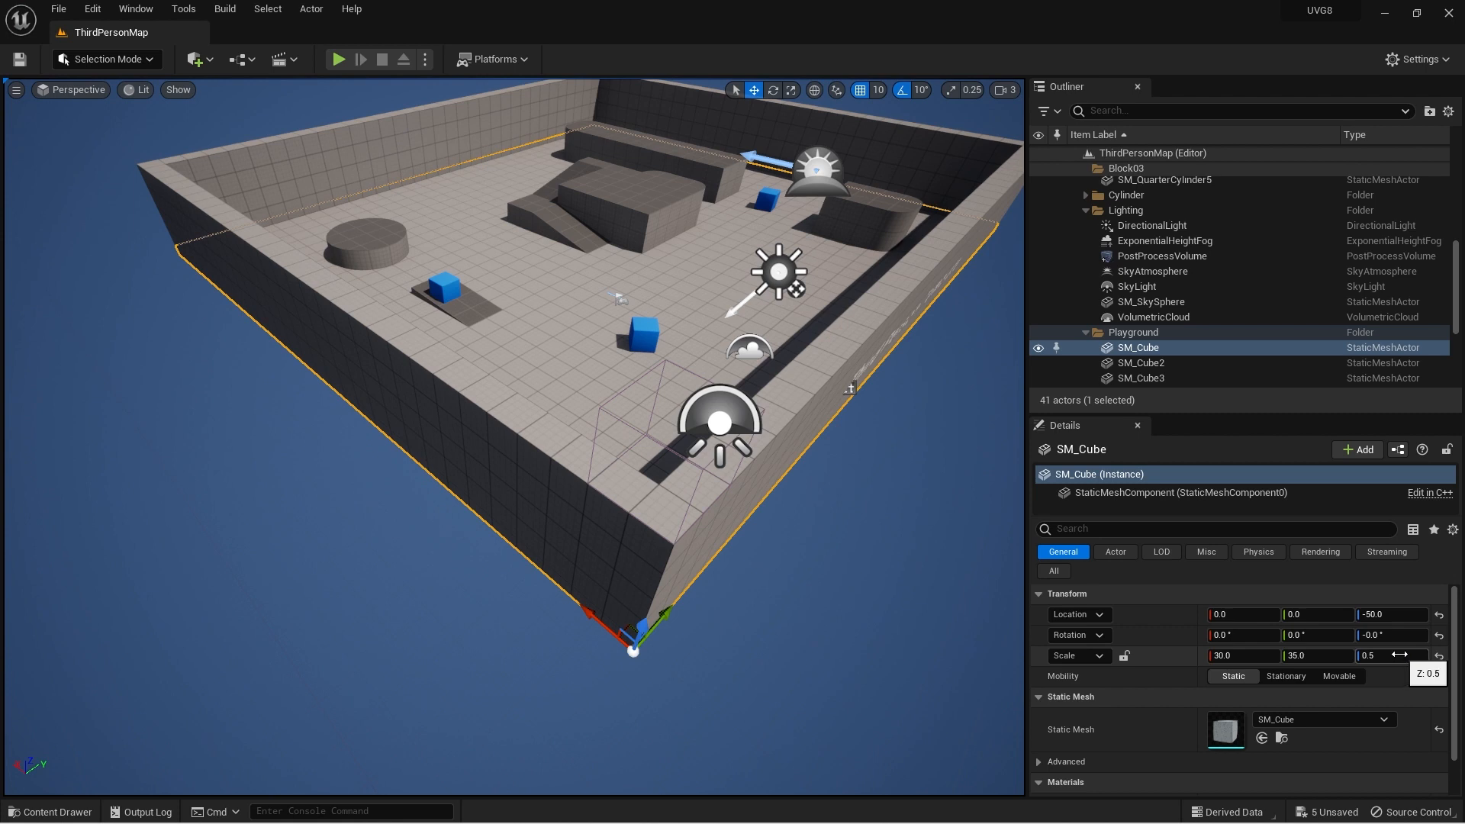
right_click_drag(916, 611, 943, 597)
key("w")
left_click_drag(533, 531, 398, 550)
key("a")
right_click_drag(479, 531, 629, 549)
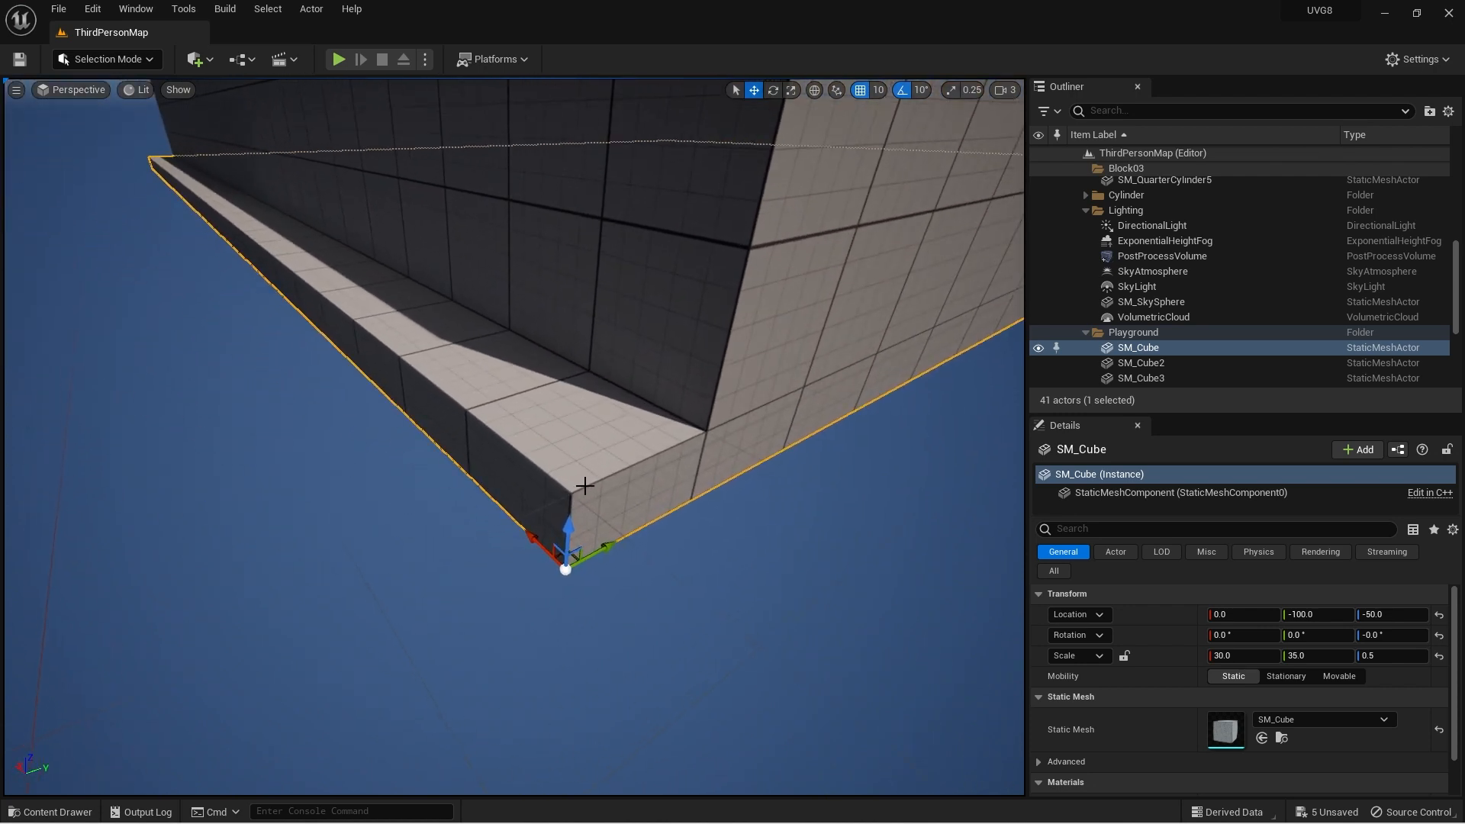
Switch SM_Cube's gizmo repeatedly between the Select, Move, Rotate and Scale tools, ending with the Scale tool
key("r")
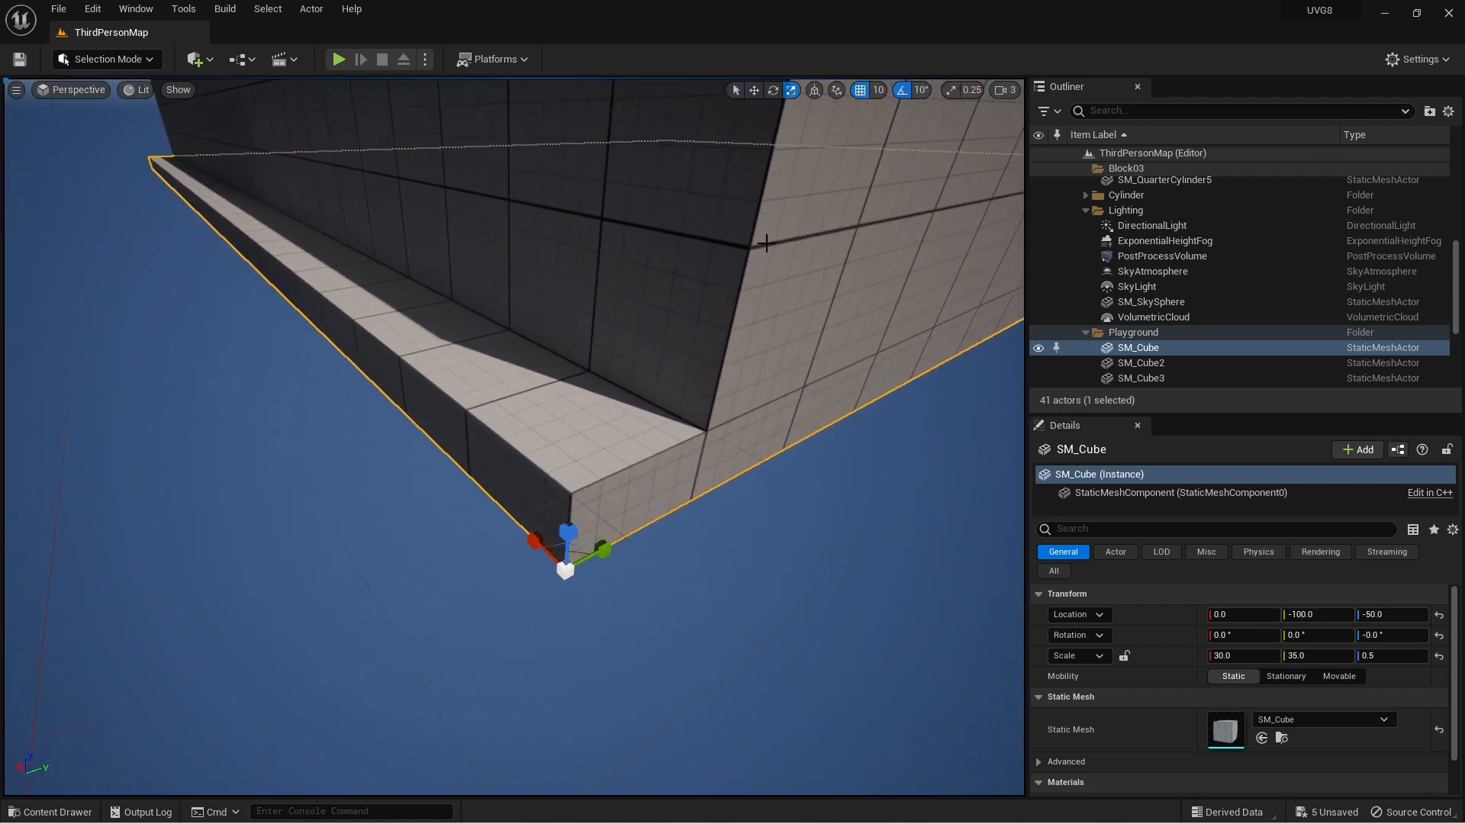
right_click_drag(769, 488, 797, 477)
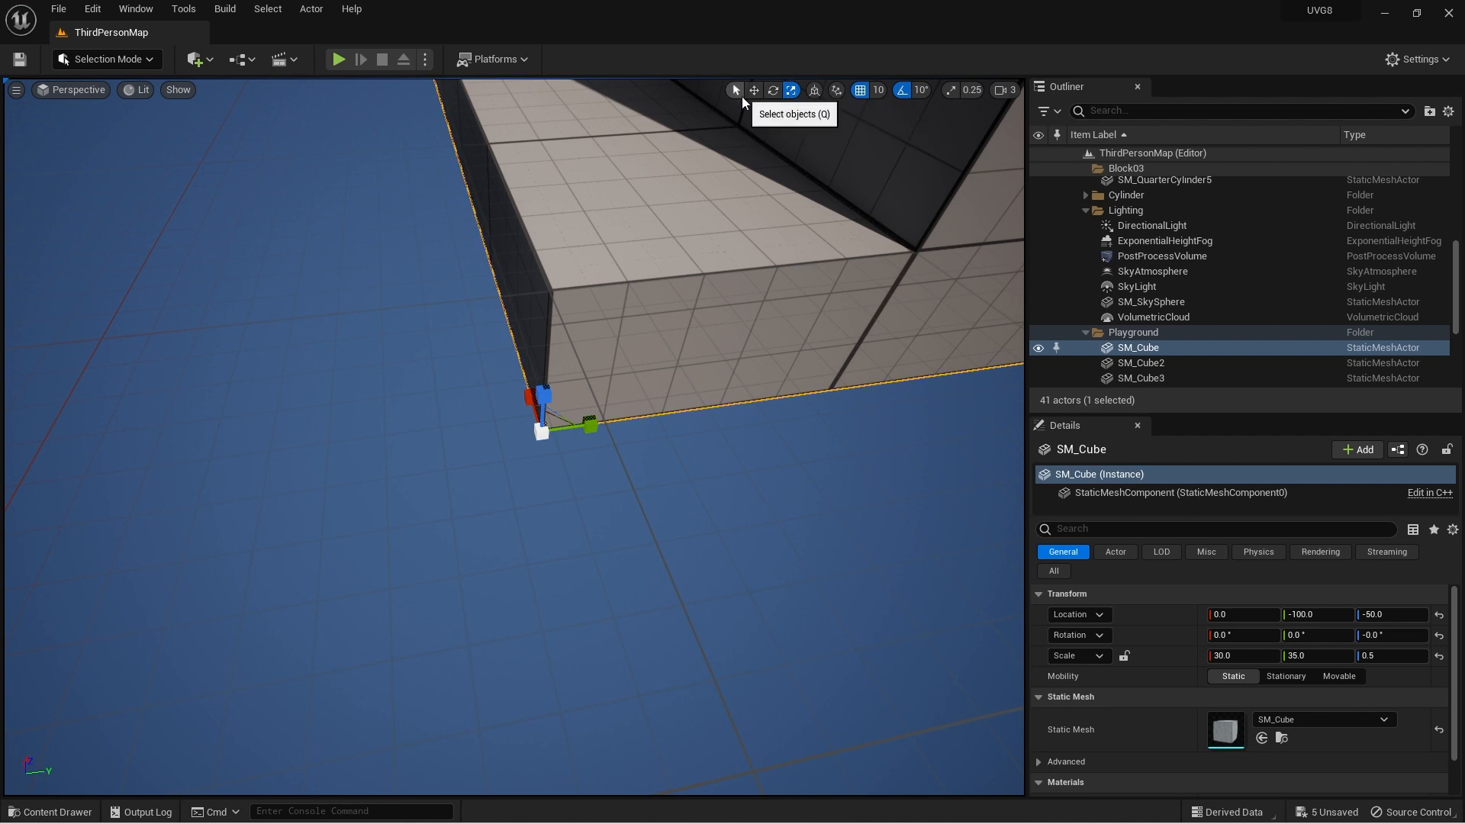
left_click(739, 93)
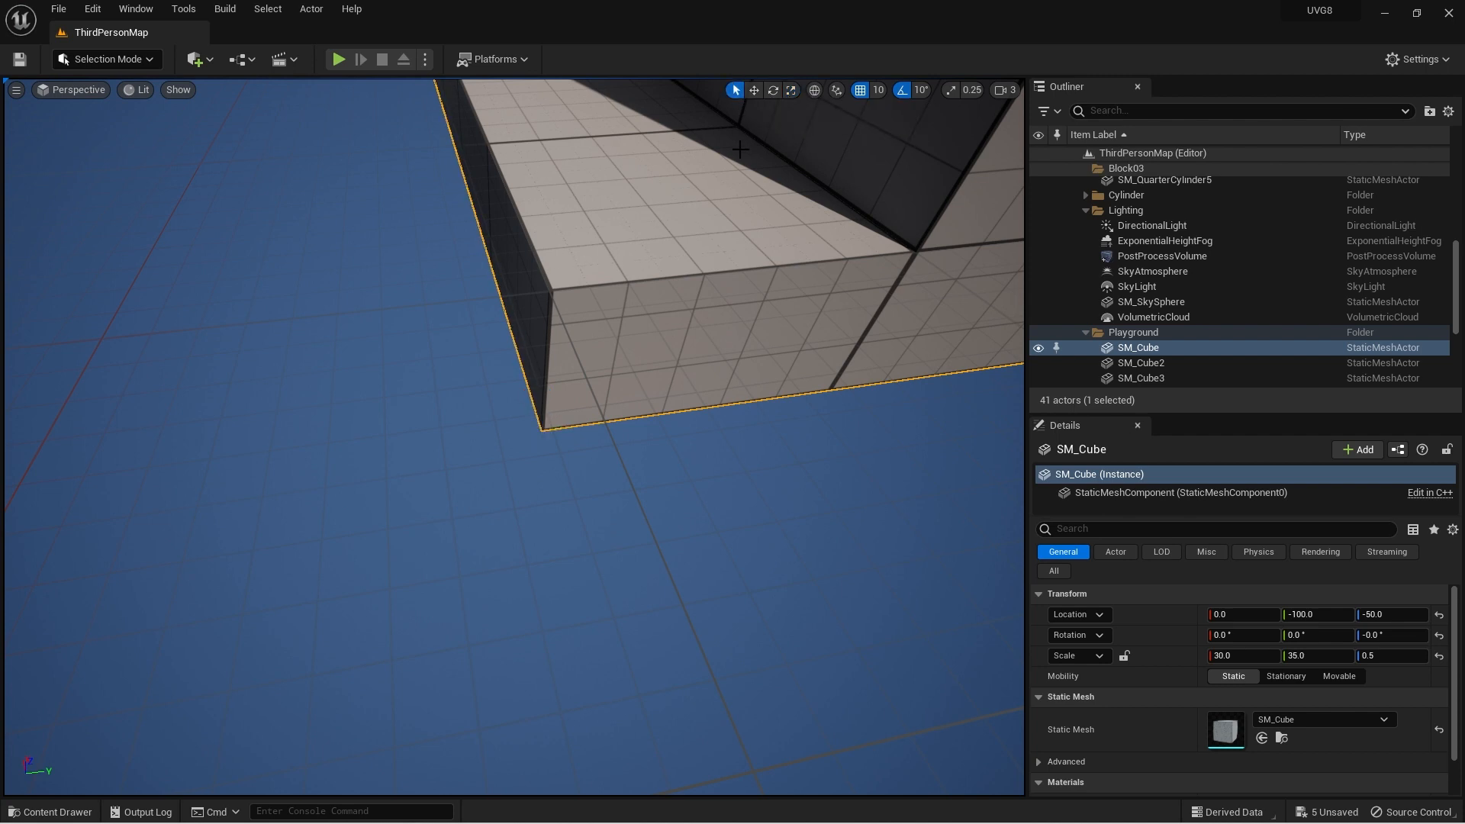
left_click(791, 93)
mouse_move(719, 299)
right_mouse_down()
mouse_move(755, 305)
mouse_move(626, 305)
mouse_move(724, 301)
right_mouse_up()
key("q")
key("w")
key("e")
key("r")
key("e")
key("q")
key("w")
key("e")
key("r")
Try scaling SM_Cube's height freely to about 0.69 with scale snapping off, and undo the scaling
right_click_drag(611, 310, 627, 285)
key("s")
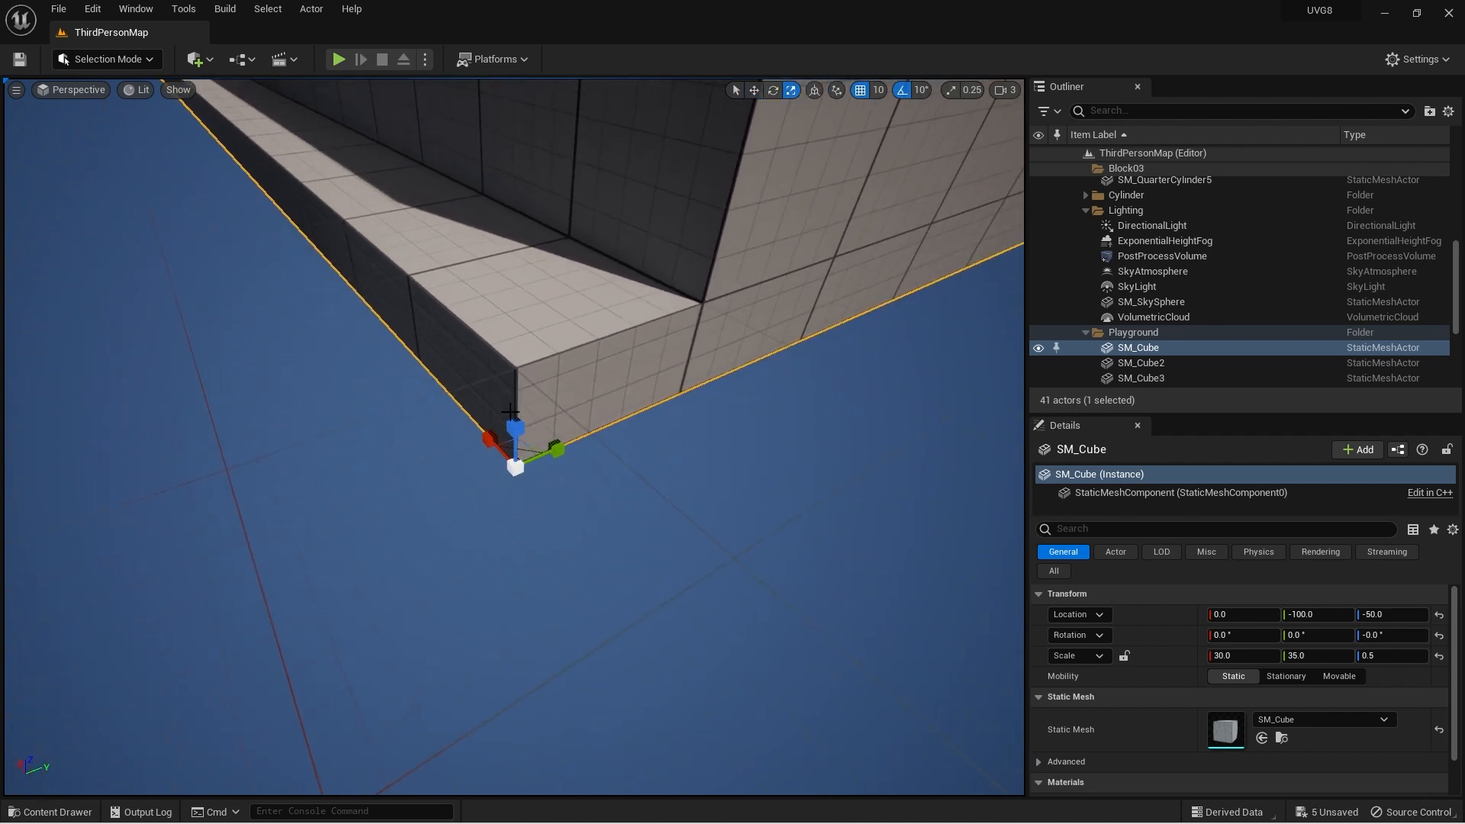
mouse_move(519, 428)
left_mouse_down()
mouse_move(520, 386)
mouse_move(520, 485)
mouse_move(520, 400)
left_mouse_up()
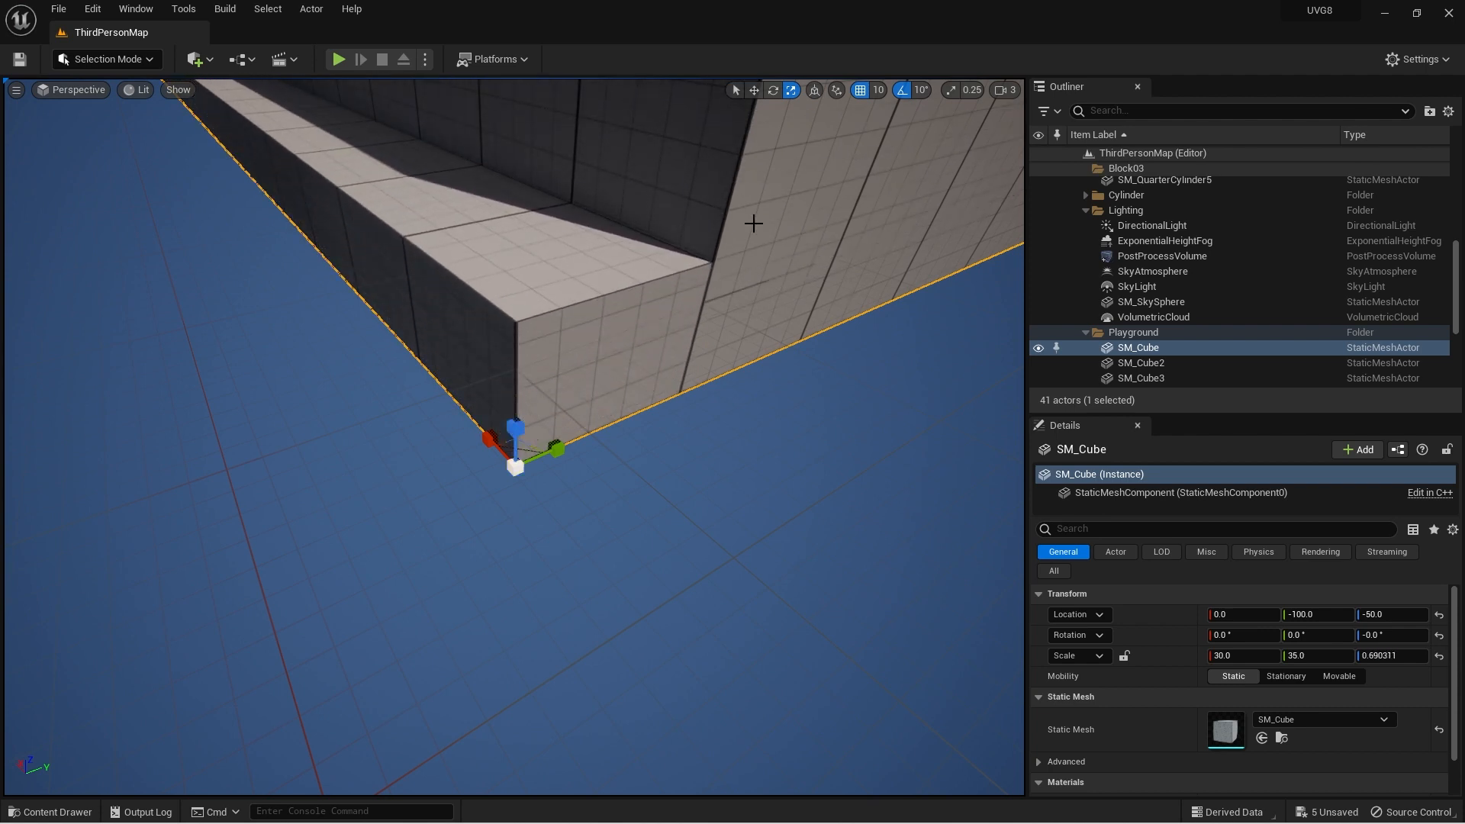
key("ctrl+z")
Turn on scale snapping at 0.25 and try scaling SM_Cube in snapped increments
left_click(950, 91)
mouse_move(522, 438)
left_mouse_down()
mouse_move(521, 359)
mouse_move(524, 438)
left_mouse_up()
right_click_drag(631, 445, 595, 360)
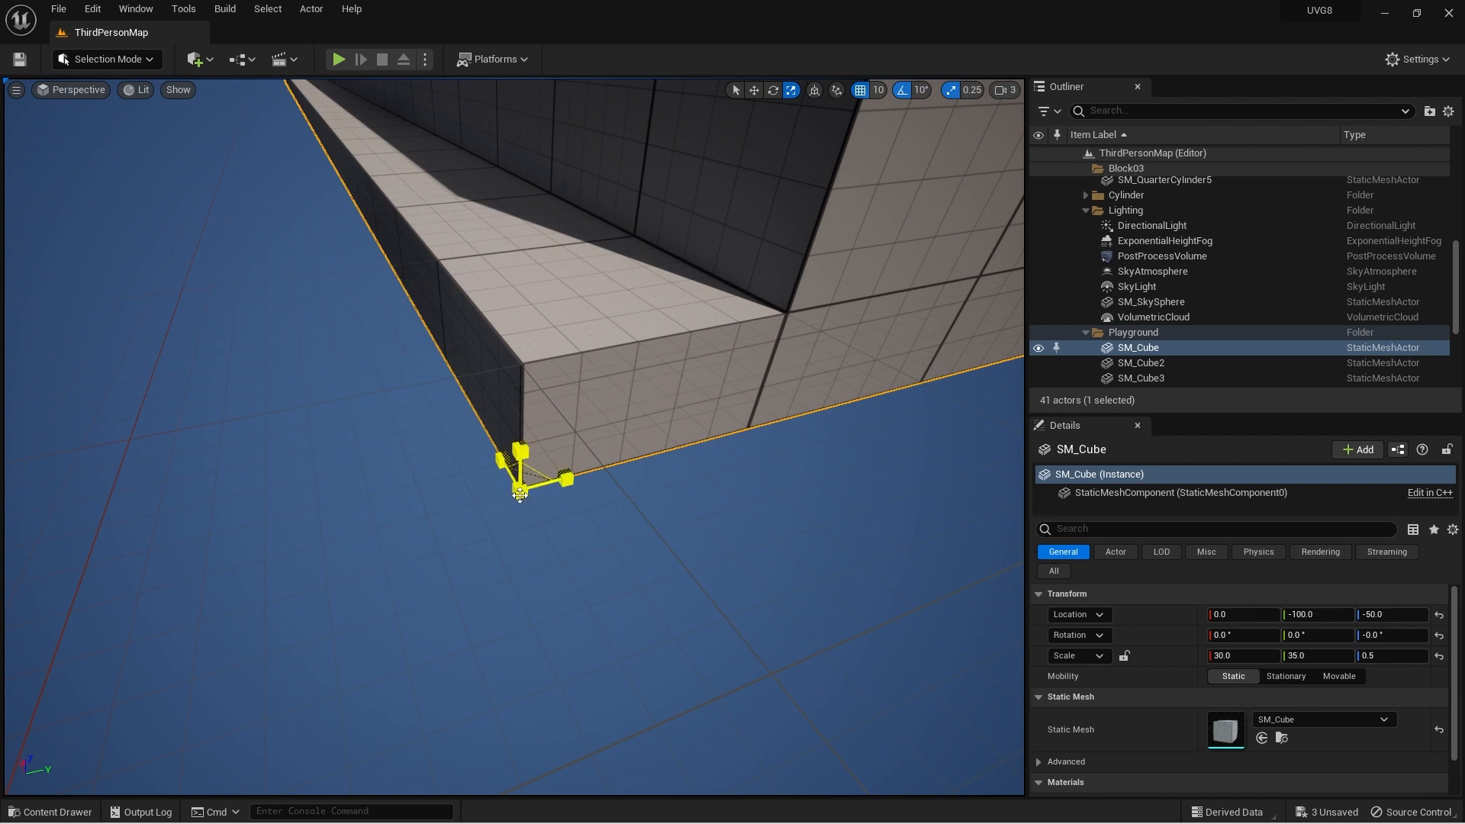
key("w")
key("r")
mouse_move(521, 451)
left_mouse_down()
mouse_move(520, 821)
mouse_move(520, 412)
mouse_move(520, 451)
left_mouse_up()
Select the blue cube SM_ChamferCube3 inside the playground and scale its height to 0.5
right_click_drag(840, 343, 749, 360)
key("w")
left_click(652, 379)
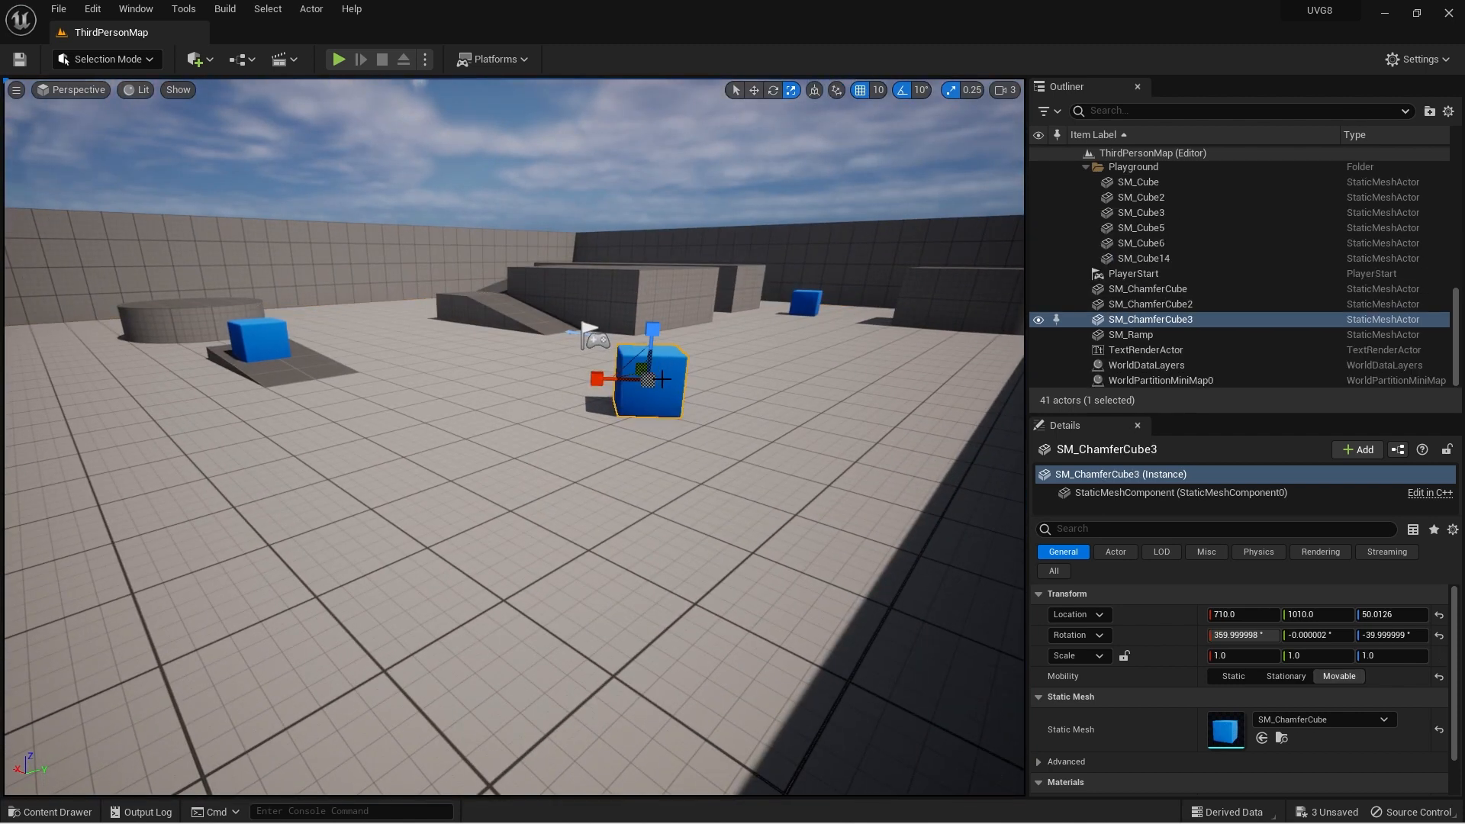
key("f")
left_click_drag(516, 384, 517, 414)
right_click_drag(516, 413, 641, 427)
Select the large block SM_Cube4, raise it to a Z location of 80, and undo the move
key("a")
key("s")
key("w")
left_click(715, 284)
right_click_drag(715, 285, 724, 326)
left_click_drag(697, 307, 701, 251)
key("w")
key("r")
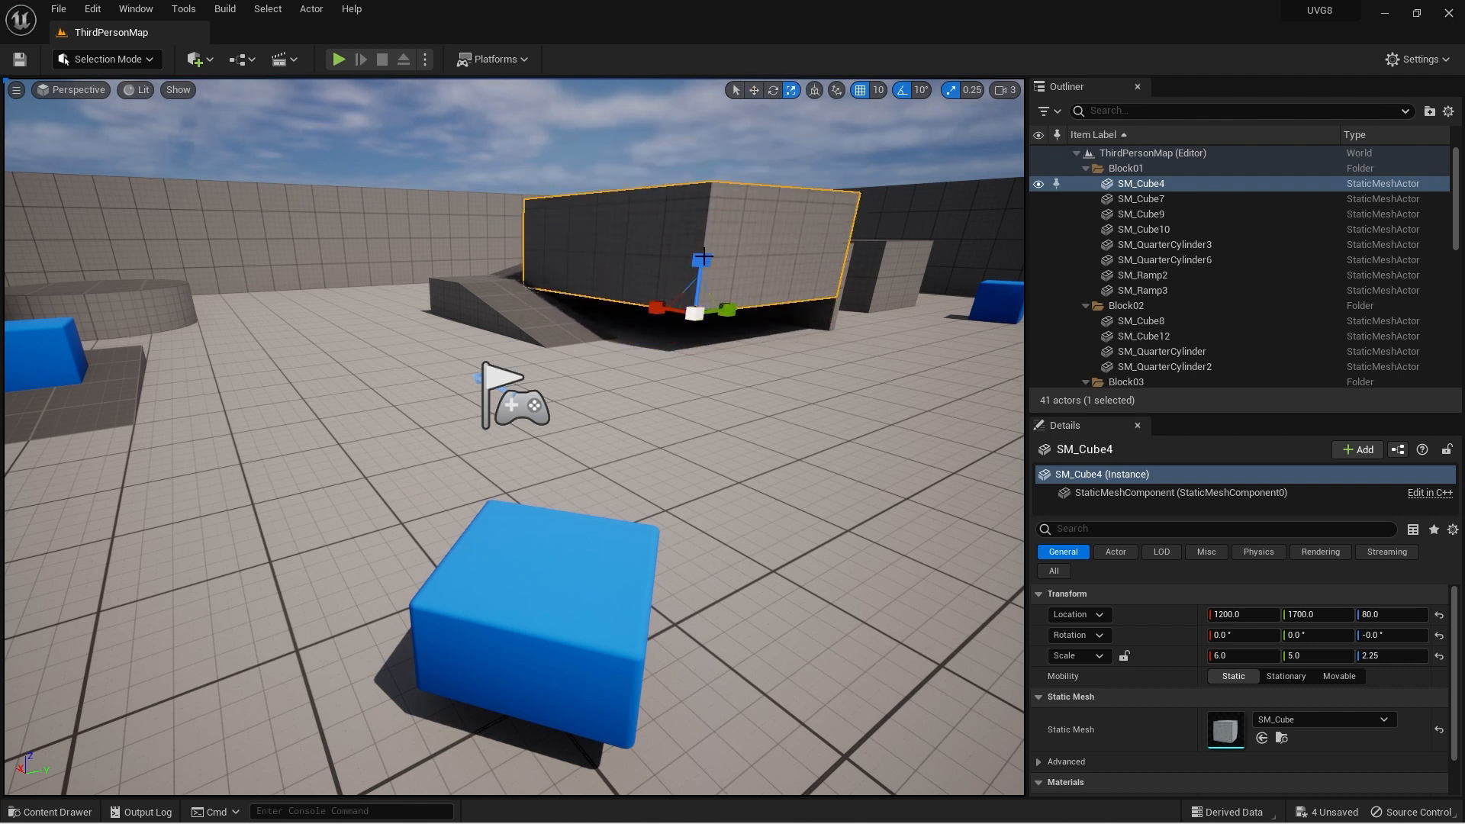
key("ctrl+z")
Select the flattened SM_ChamferCube3 and undo its height scaling
left_click(549, 569)
key("f")
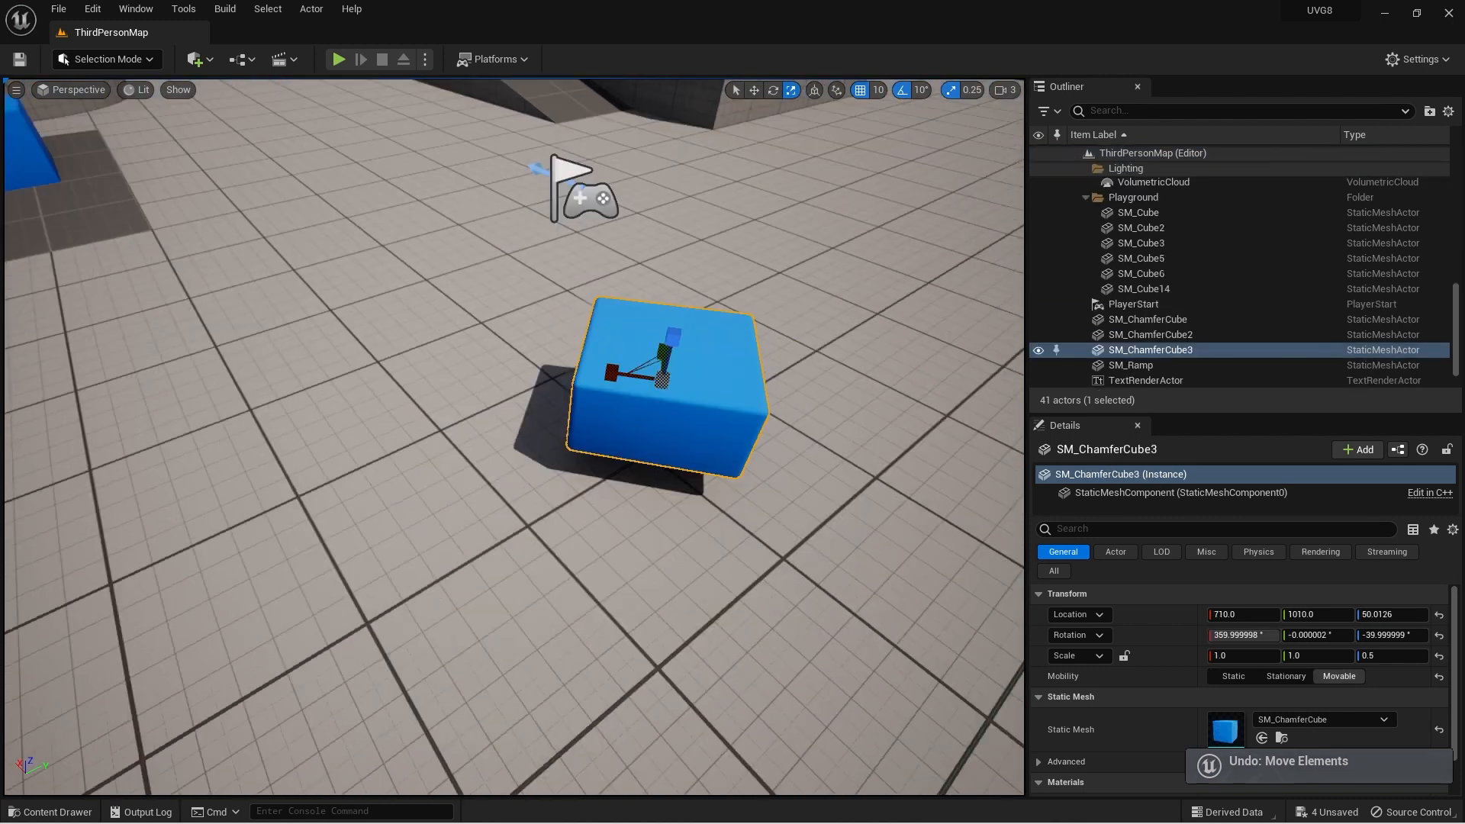
key("ctrl+z")
key("ctrl+z")
key("ctrl+z")
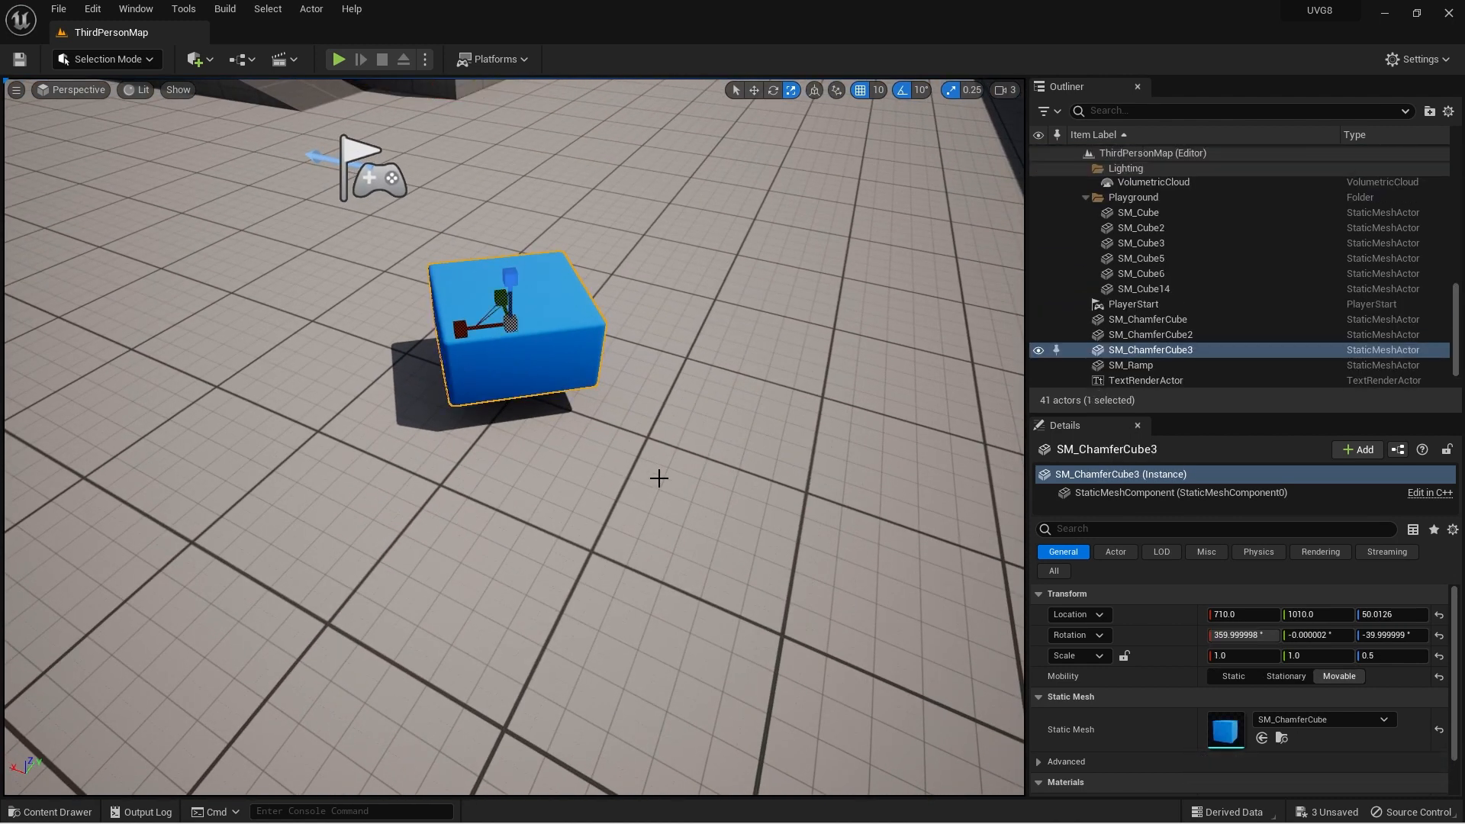
right_click_drag(666, 463, 683, 454)
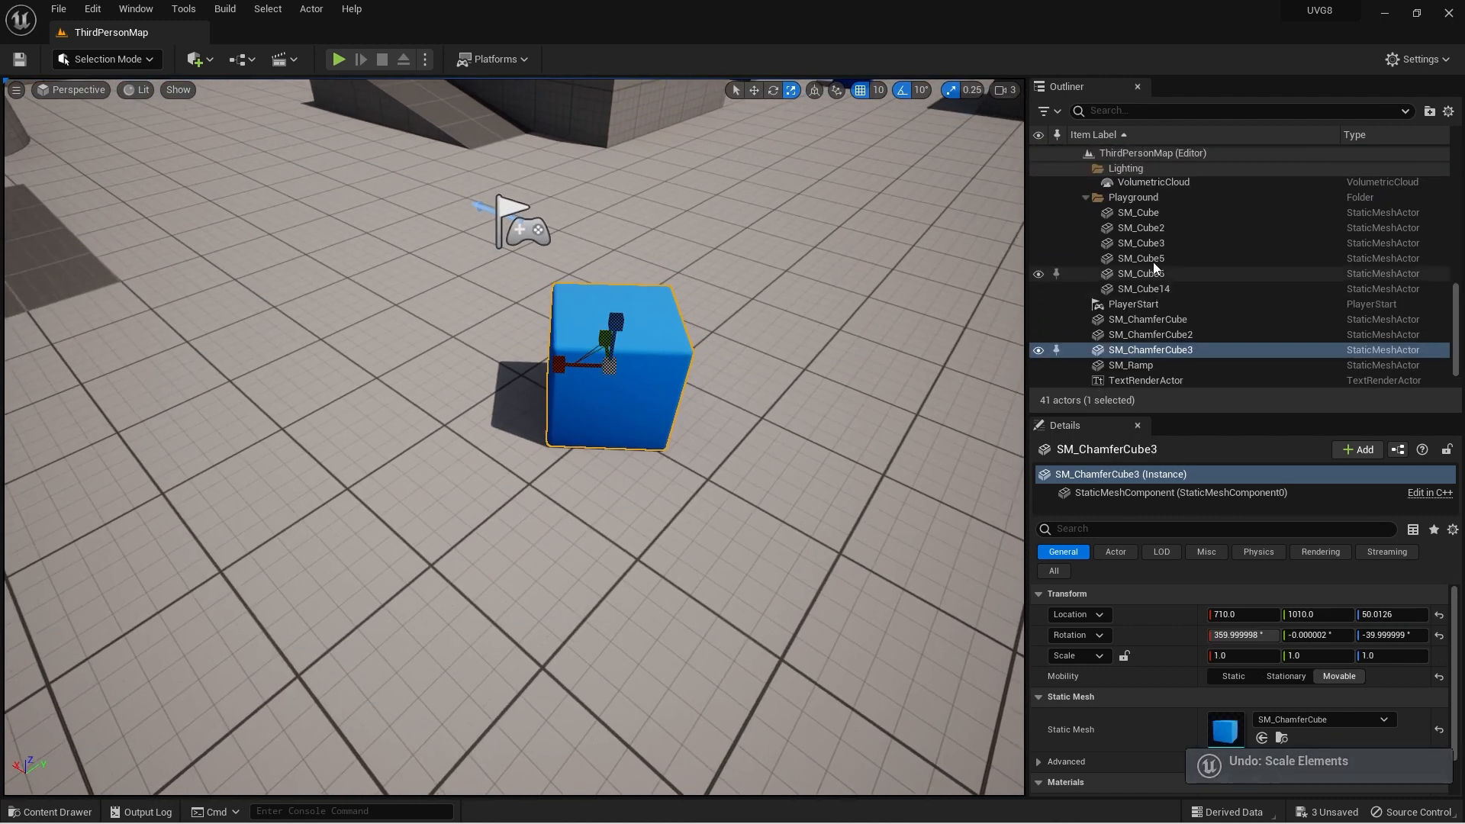
Focus the viewport on SM_Cube and on SM_Cube14, keeping SM_Cube14 selected with its outer corner in view
double_click(1145, 213)
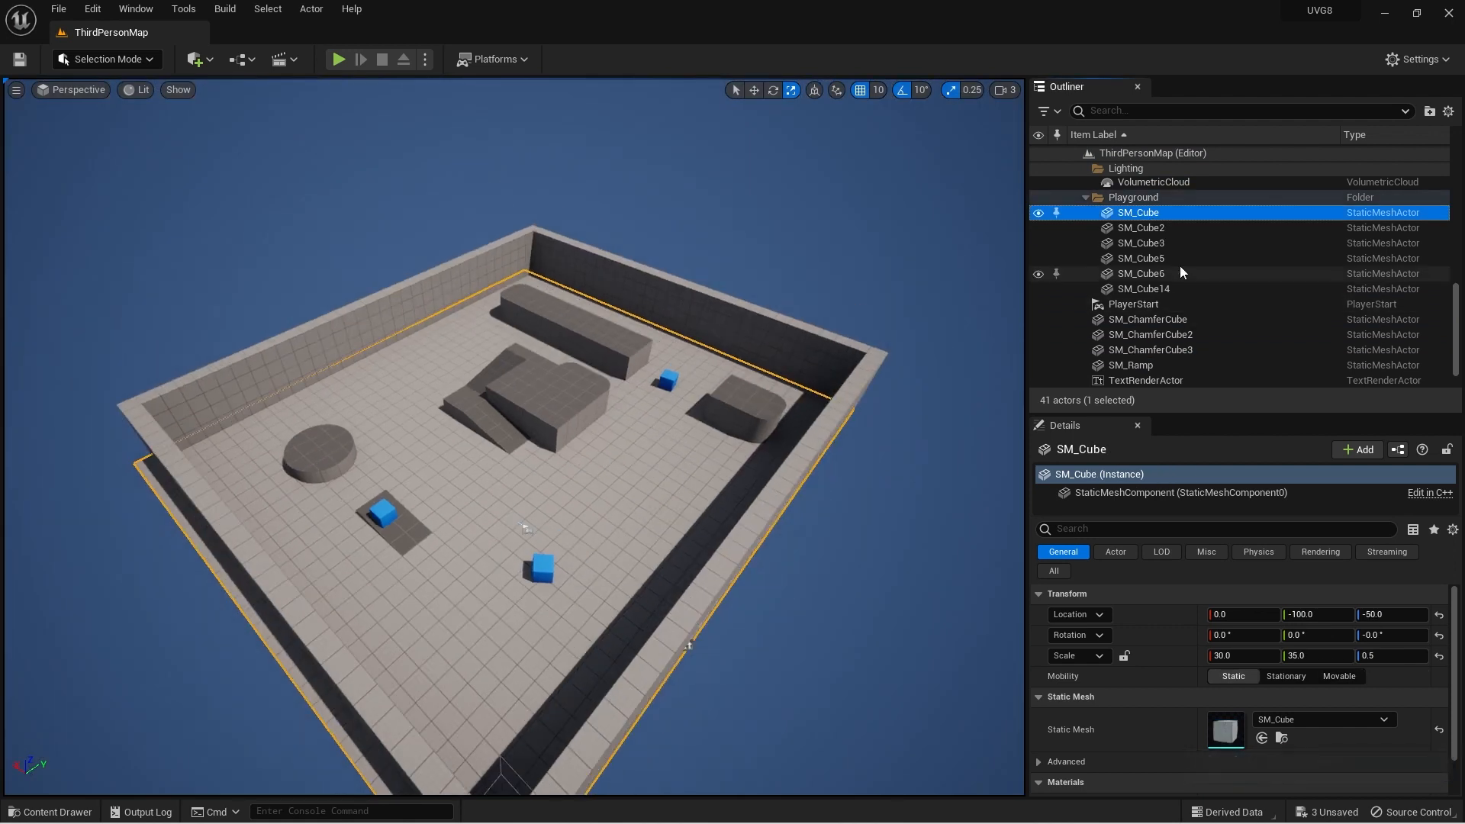
double_click(1144, 288)
right_click_drag(513, 436, 473, 358)
Revert to the second-to-last Clicking on Actors entry and a Scale Elements entry in the Undo History, and close it
left_click(102, 10)
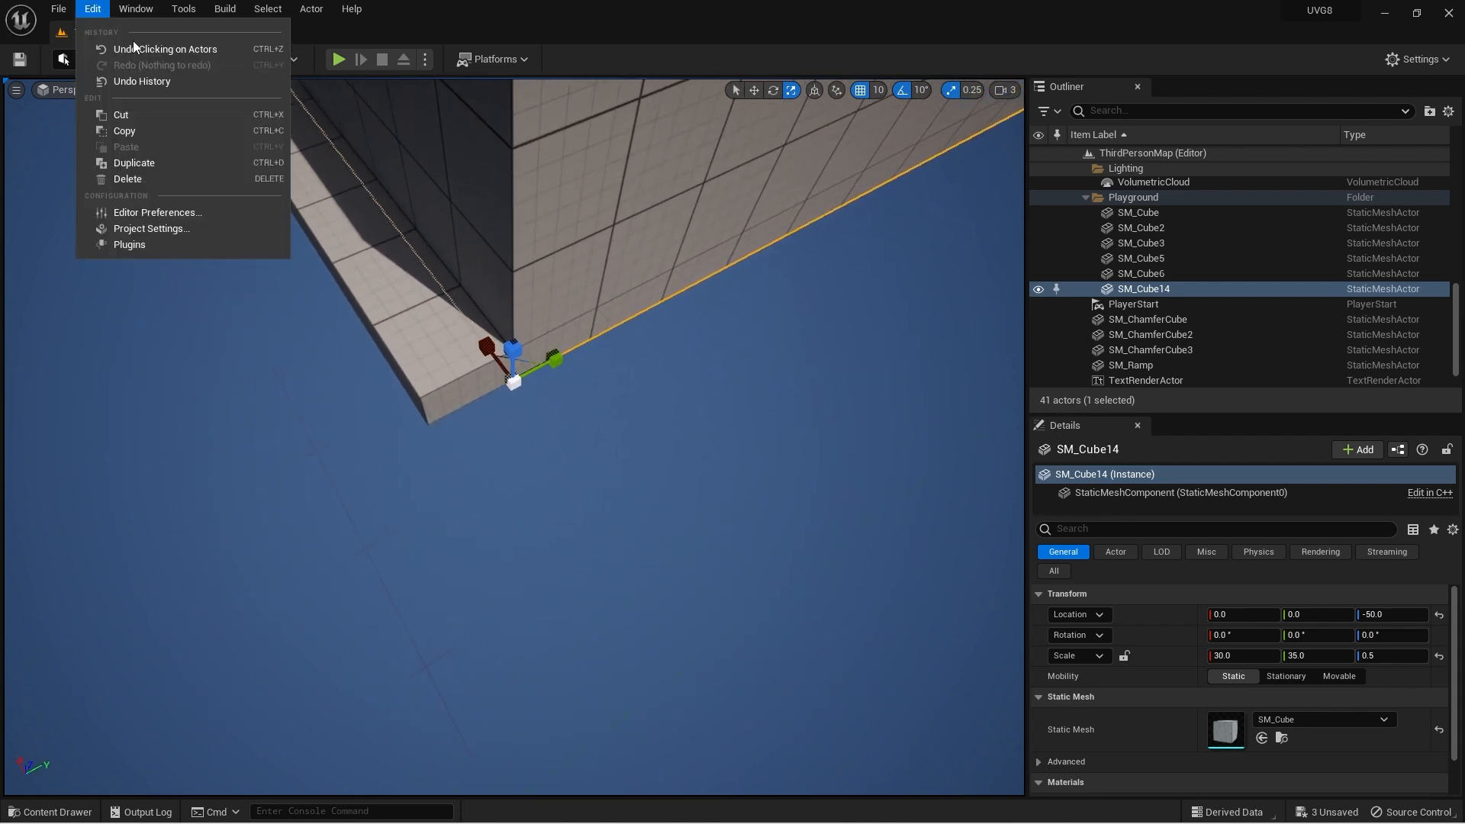
left_click(174, 81)
scroll(462, 377, "down", 3)
left_click(416, 593)
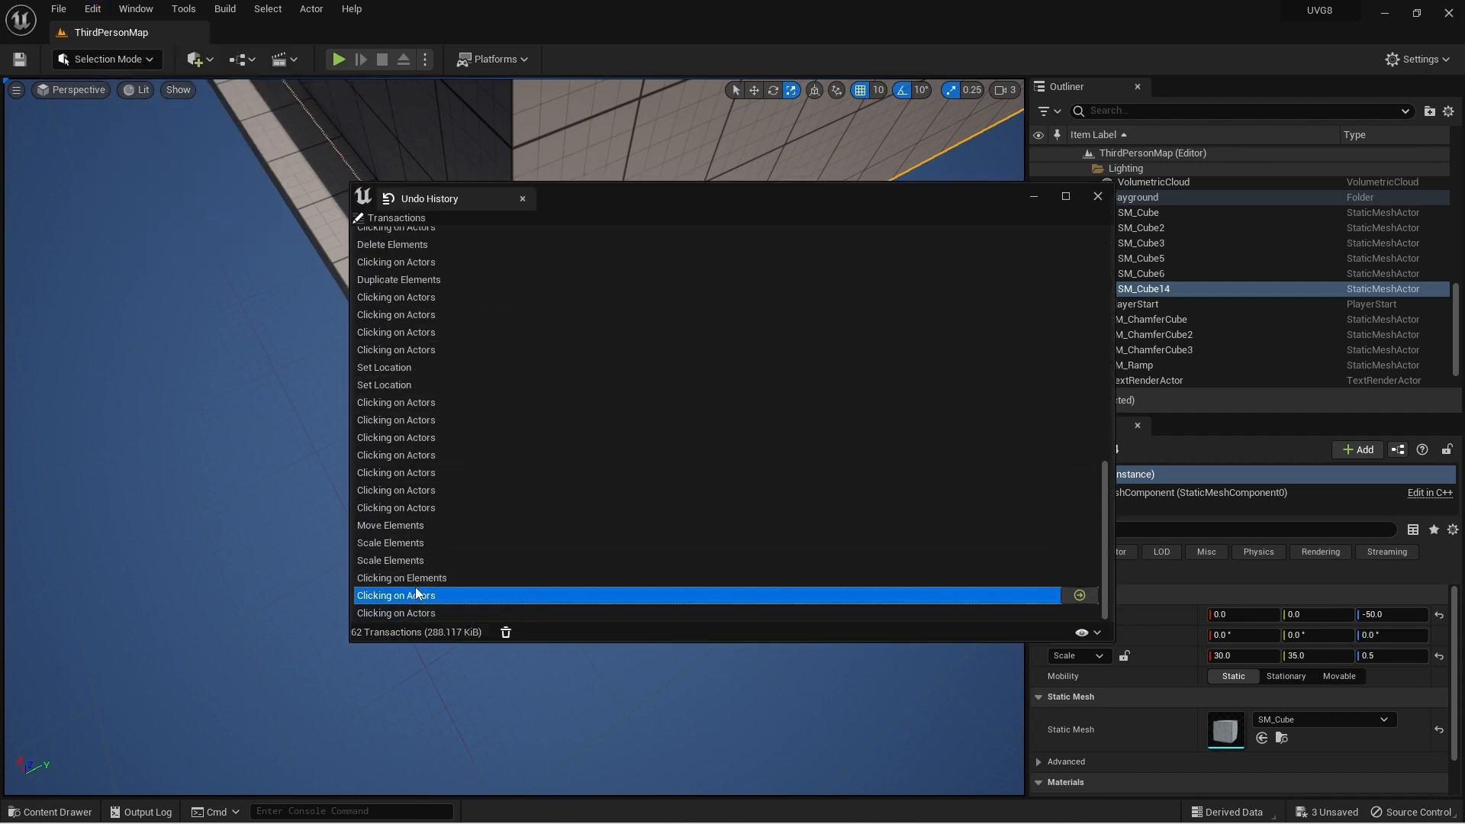
double_click(402, 597)
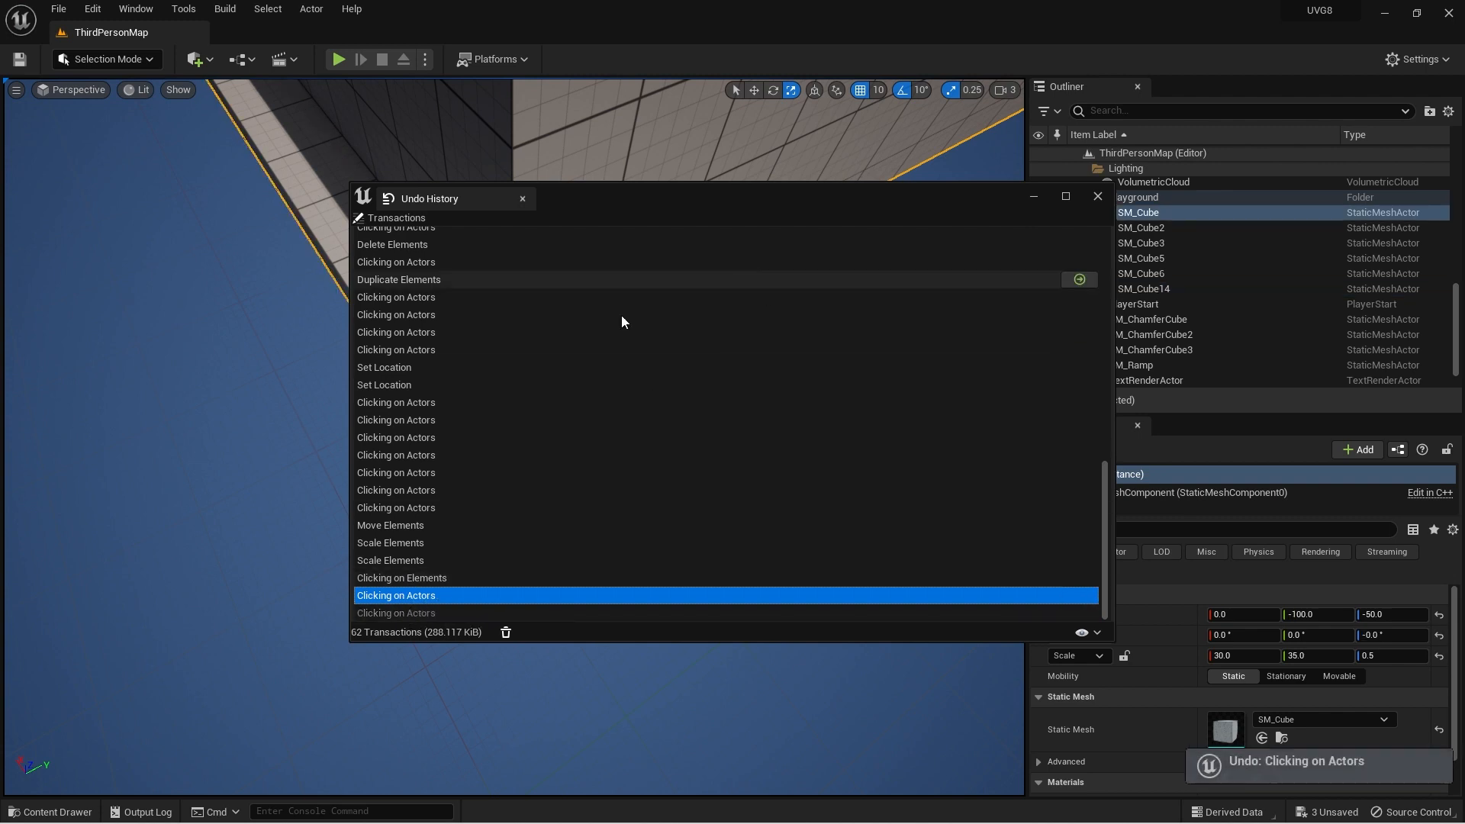
double_click(406, 543)
left_click(1084, 196)
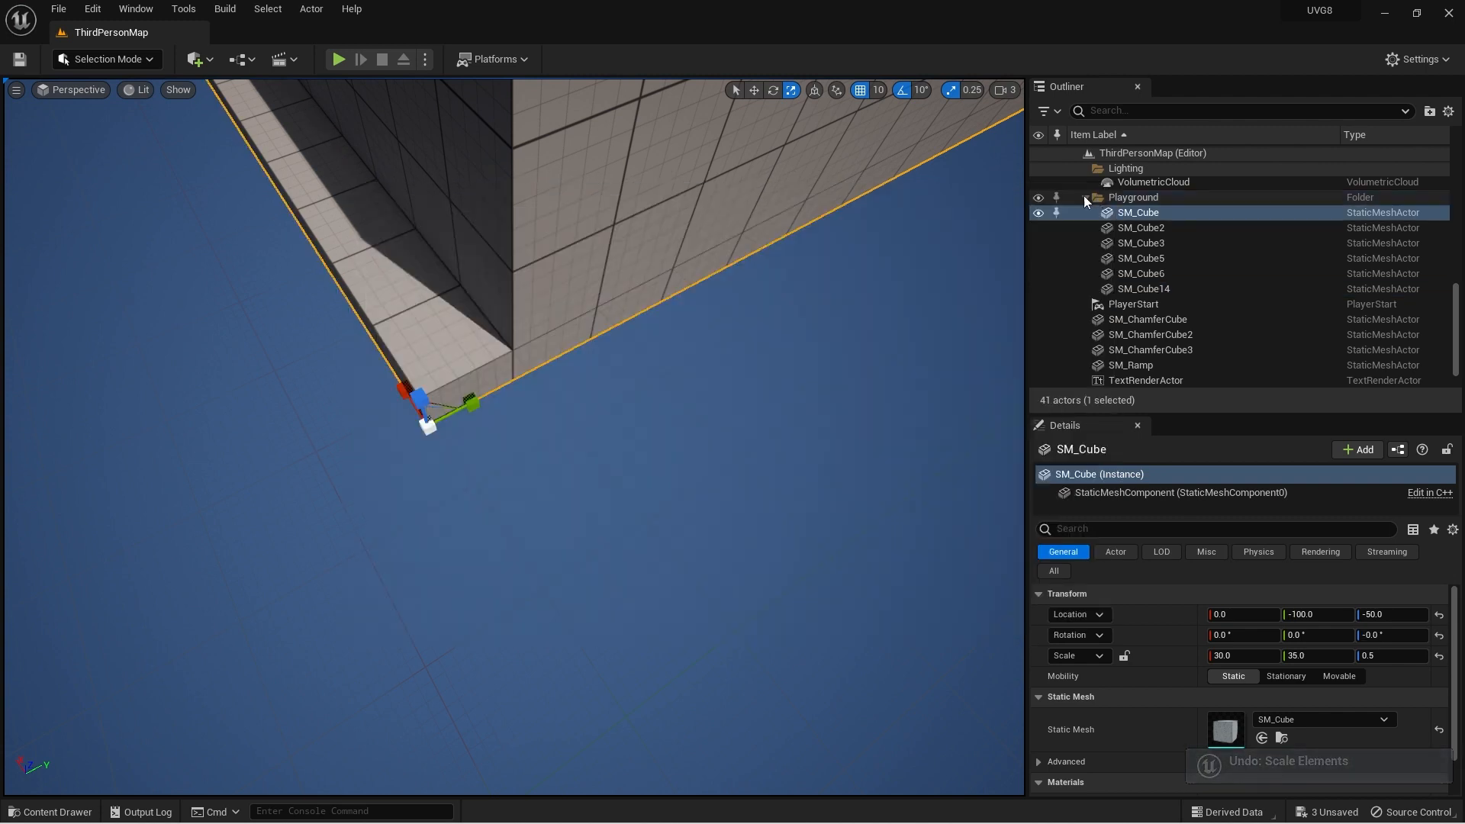
Redo the reverted scale and selection actions one at a time until SM_Cube14 is selected again
left_click(98, 9)
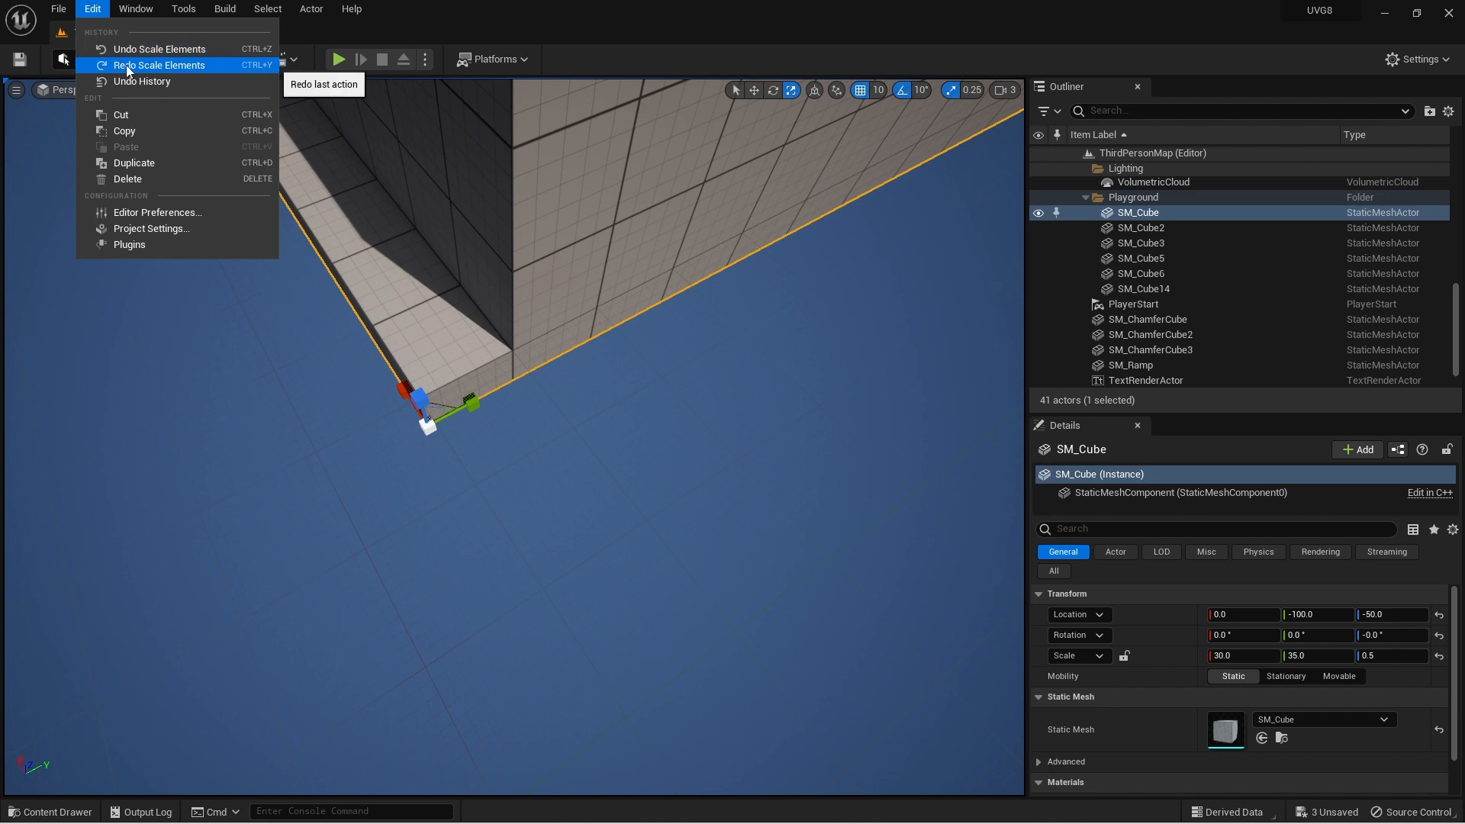
left_click(127, 66)
left_click(97, 10)
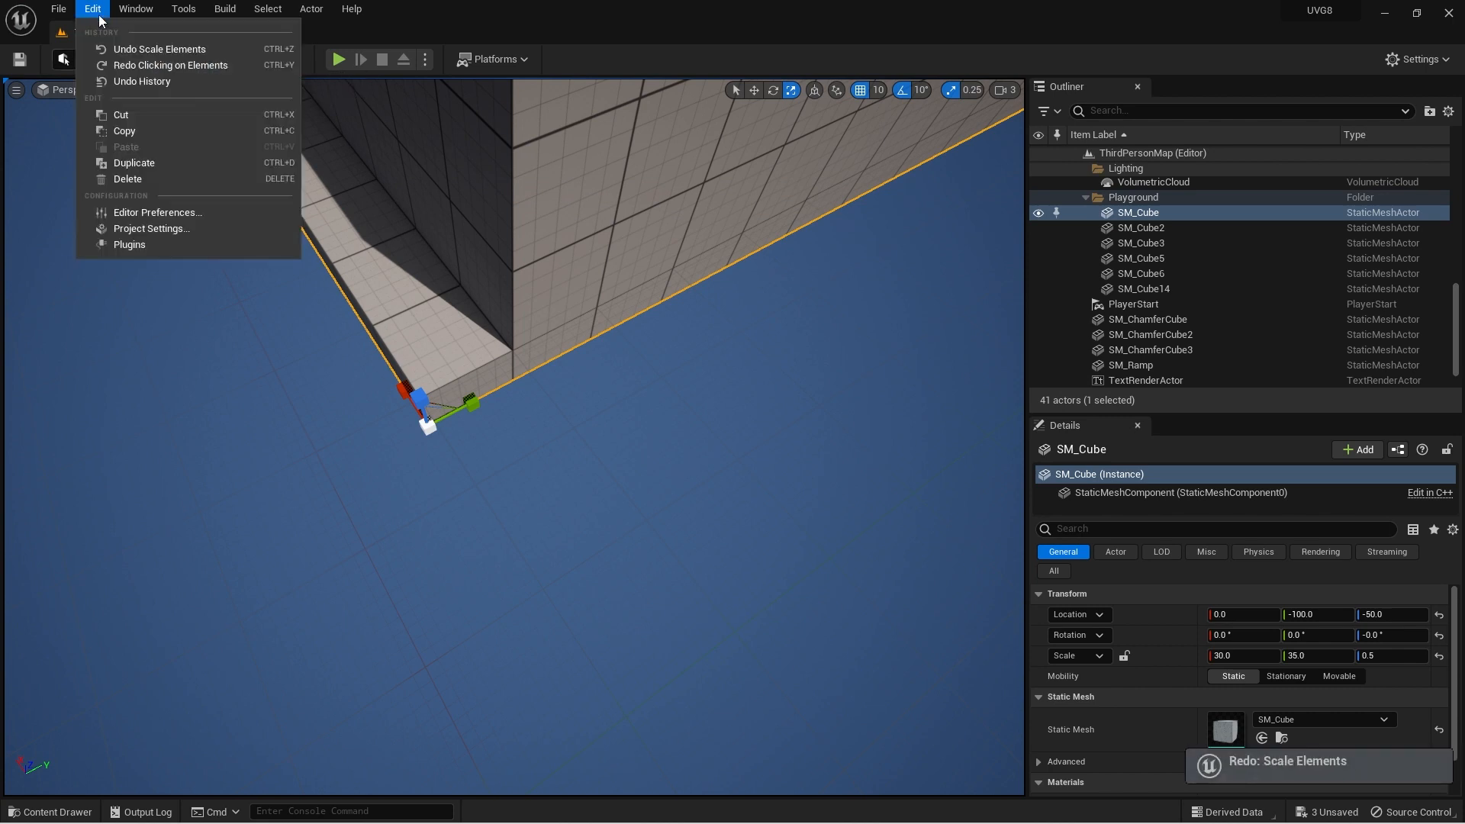
left_click(131, 66)
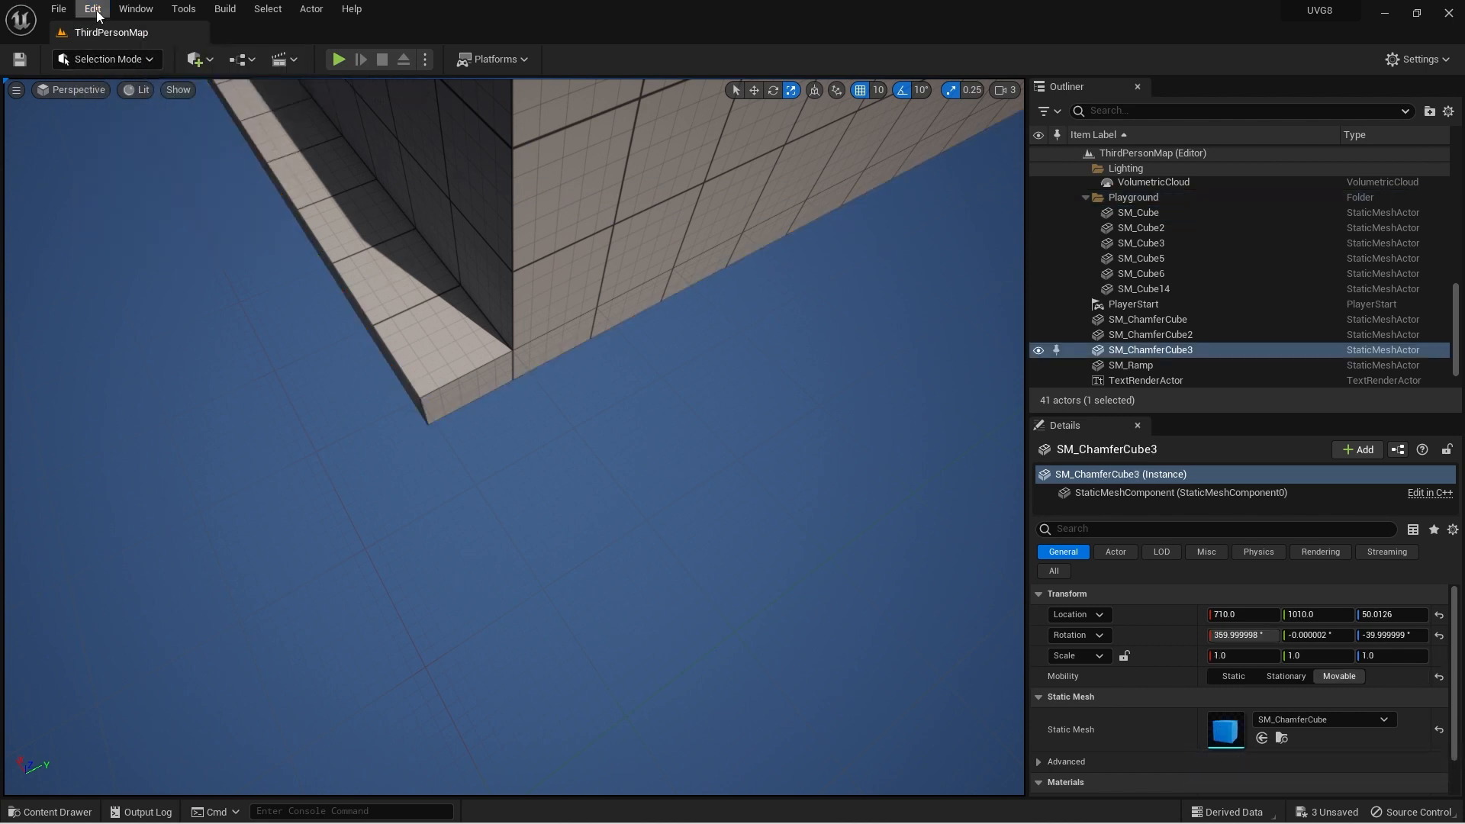
left_click(98, 11)
left_click(126, 67)
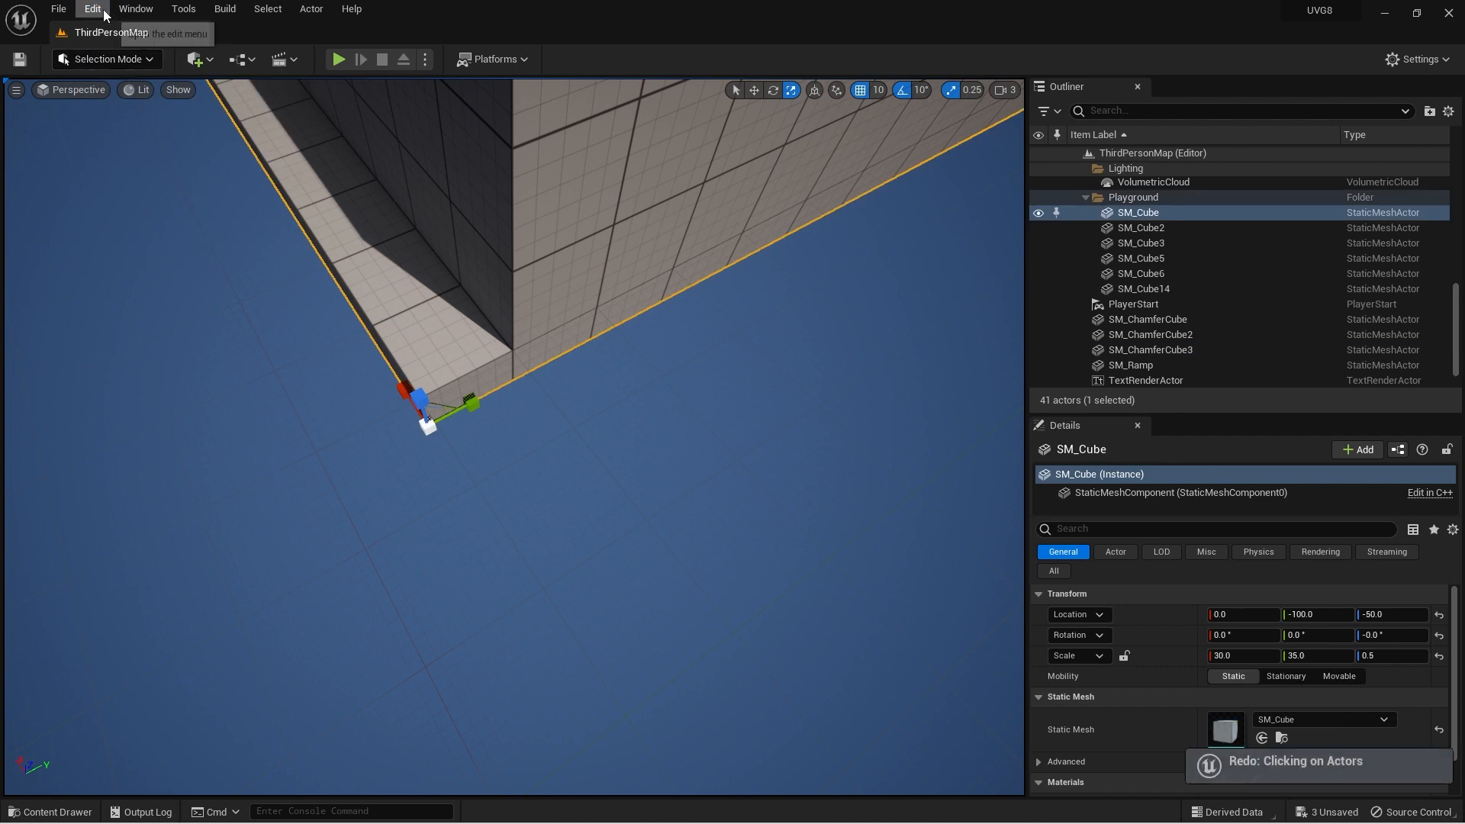
left_click(93, 9)
left_click(131, 65)
left_click(94, 11)
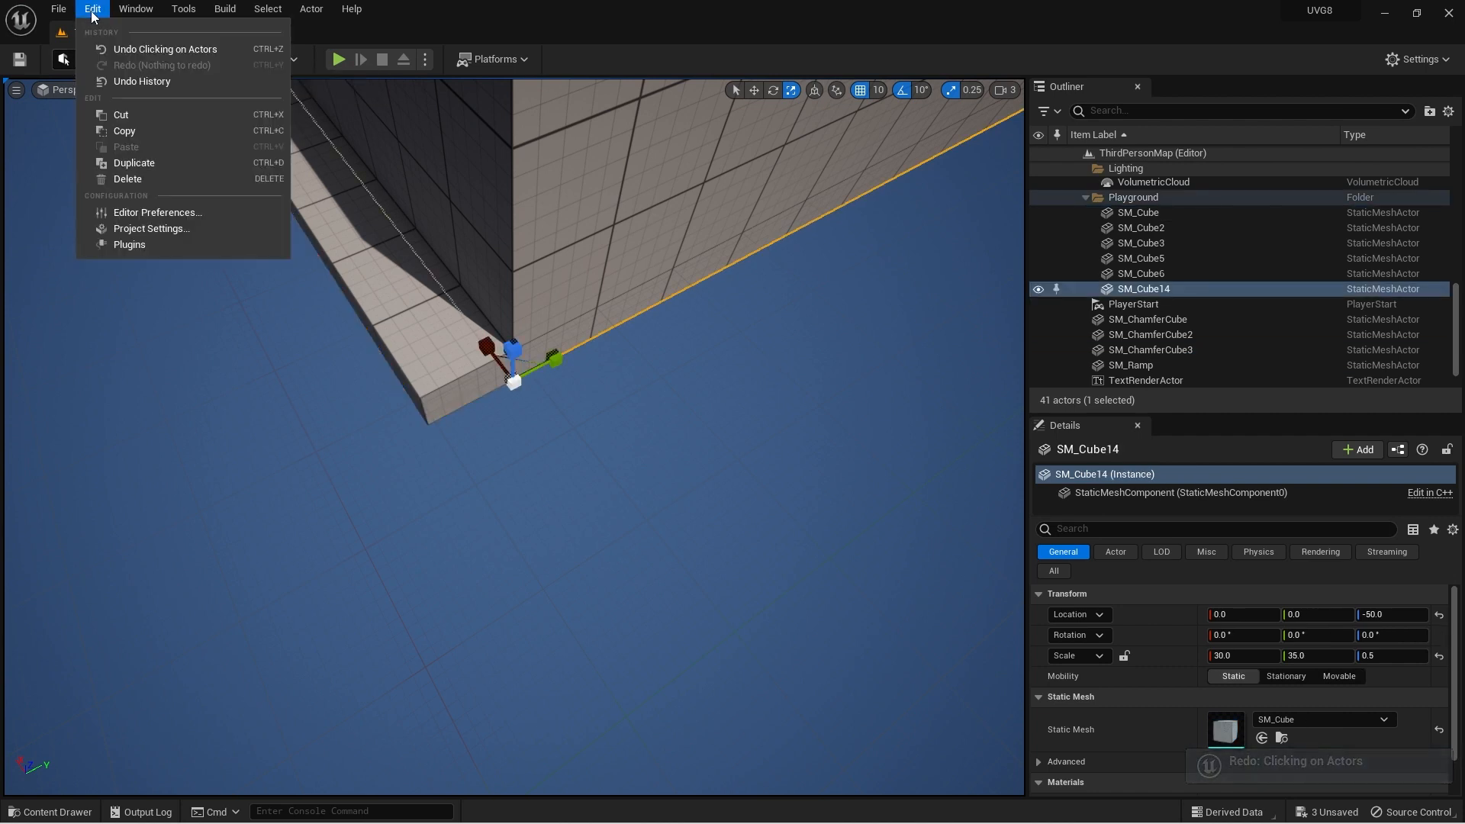
Undo the last actor selection to reselect the SM_Cube floor, activate the Move tool and examine the floor's corner
left_click(122, 49)
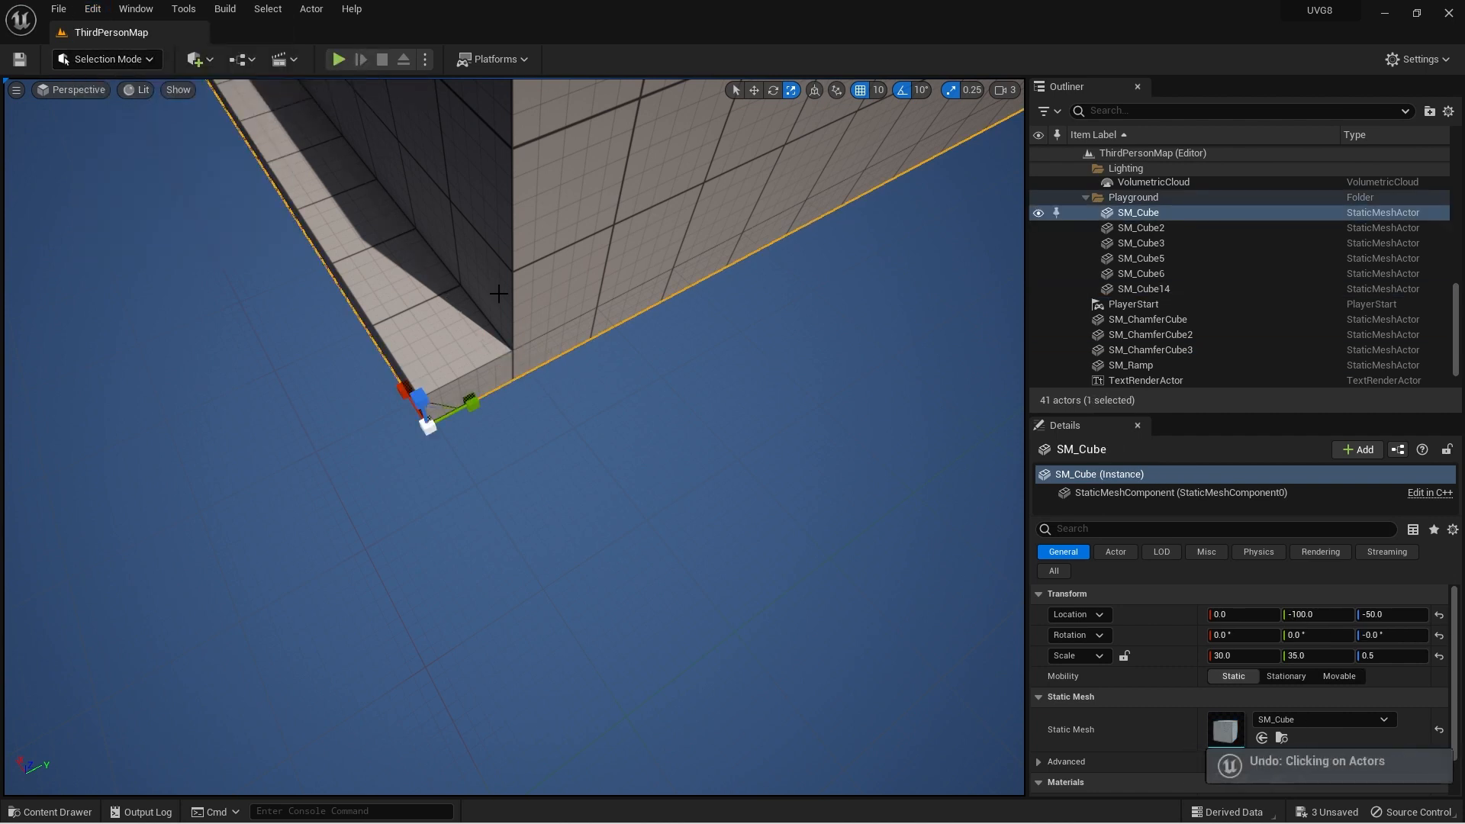
key("w")
key("f")
right_click_drag(514, 436, 716, 428)
key("s")
key("w")
key("w")
key("s")
key("w")
key("w")
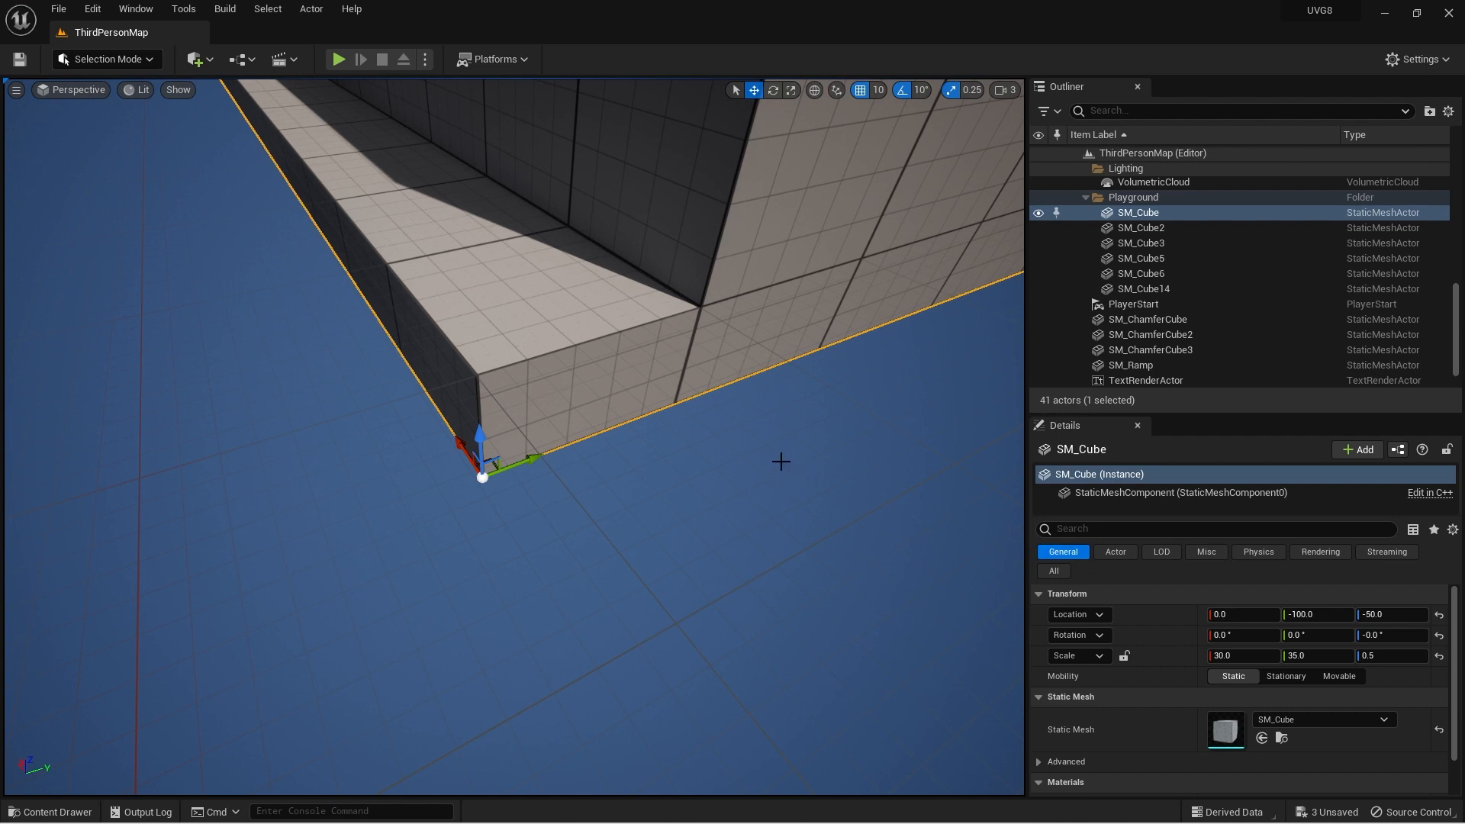
Undo the last move of the SM_Cube floor and view the arena's outer corner from farther away
key("ctrl+z")
key("ctrl+z")
key("d")
mouse_move(769, 460)
right_mouse_down()
mouse_move(786, 458)
mouse_move(770, 427)
mouse_move(760, 445)
right_mouse_up()
key("a")
key("s")
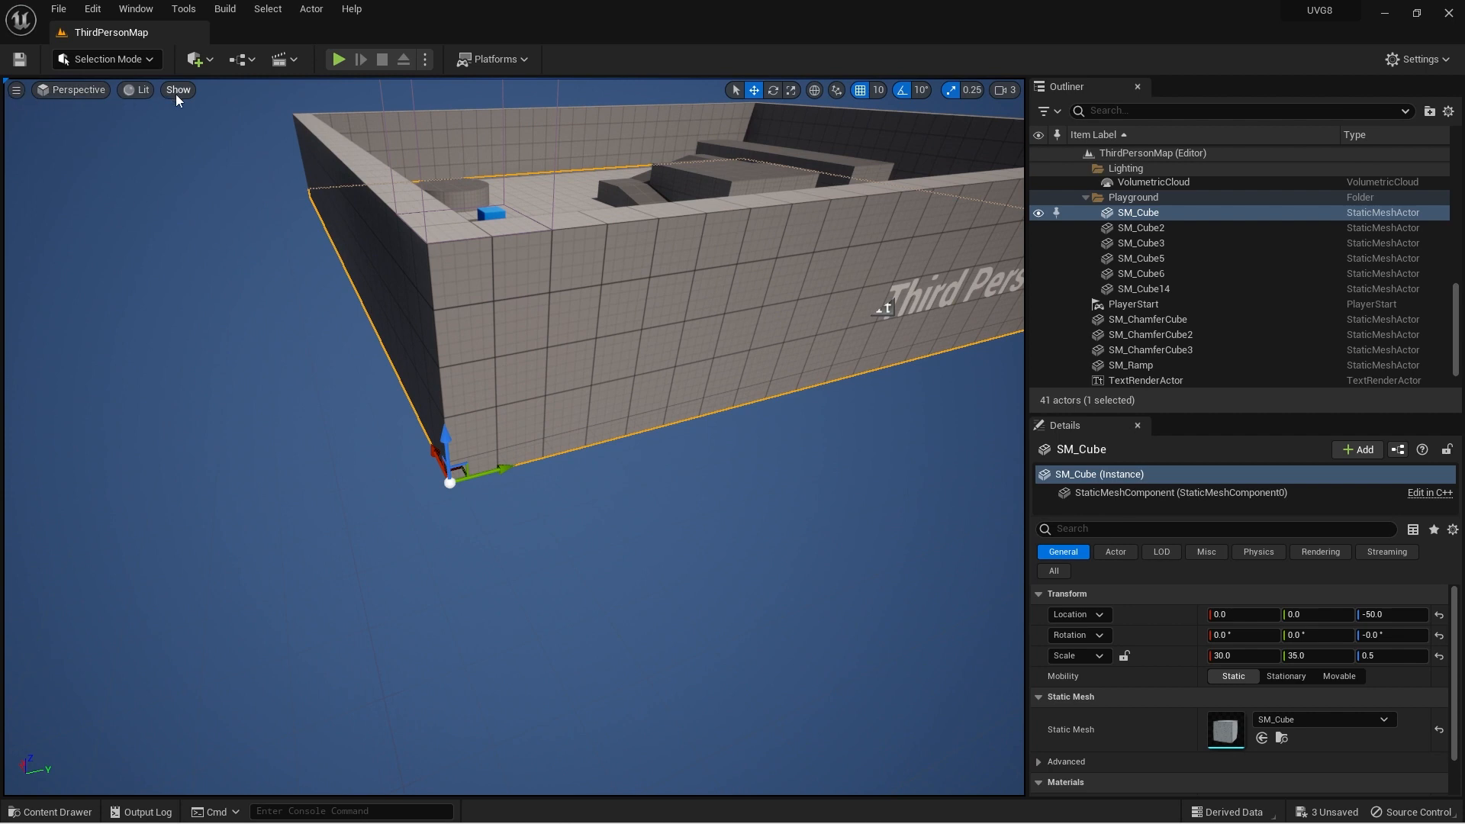
Switch the viewport from Perspective to the Top orthographic view
left_click(76, 93)
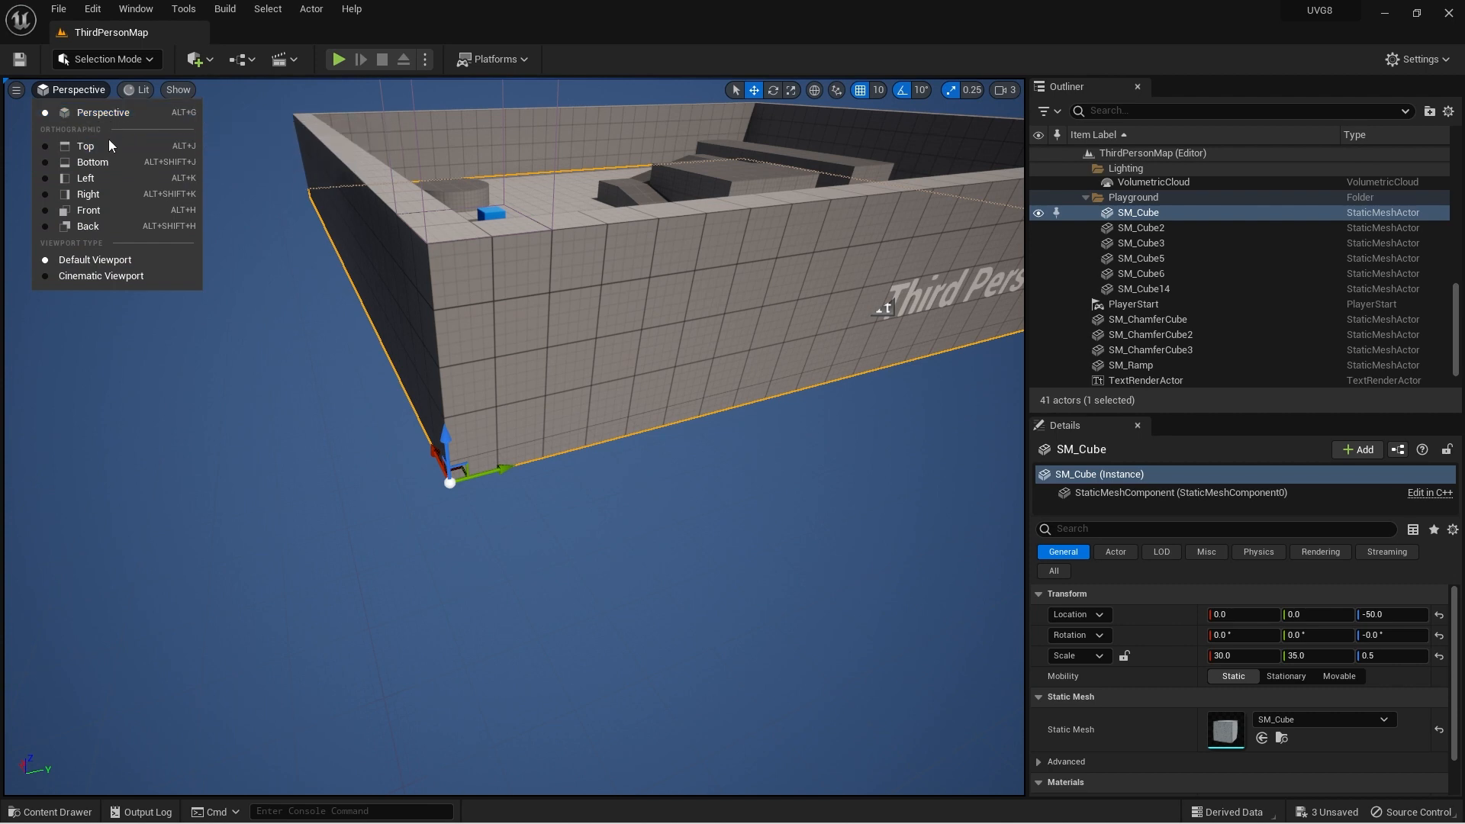
right_click_drag(556, 161, 474, 272)
key("d")
key("s")
left_click(105, 94)
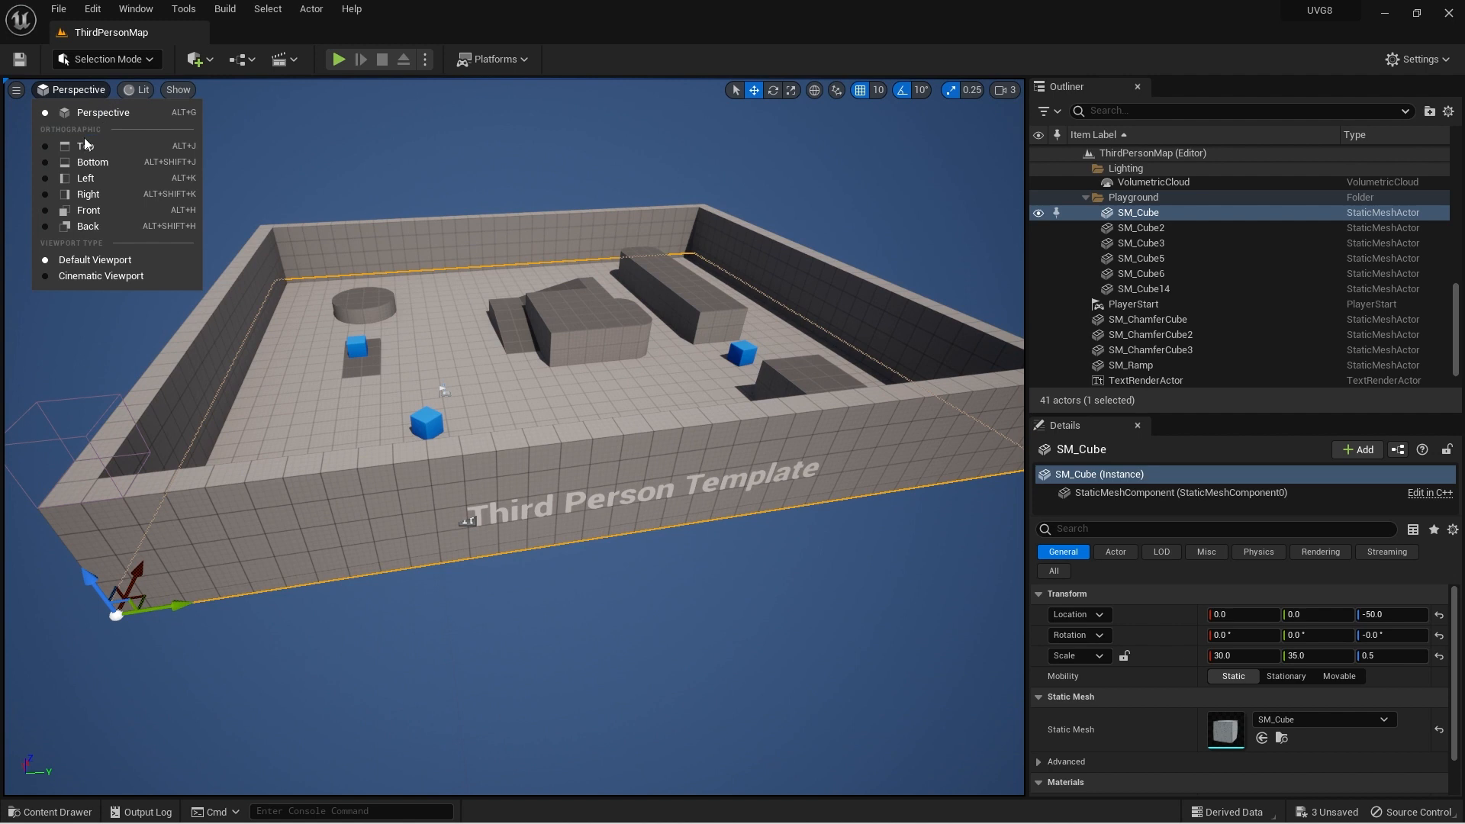
left_click(85, 155)
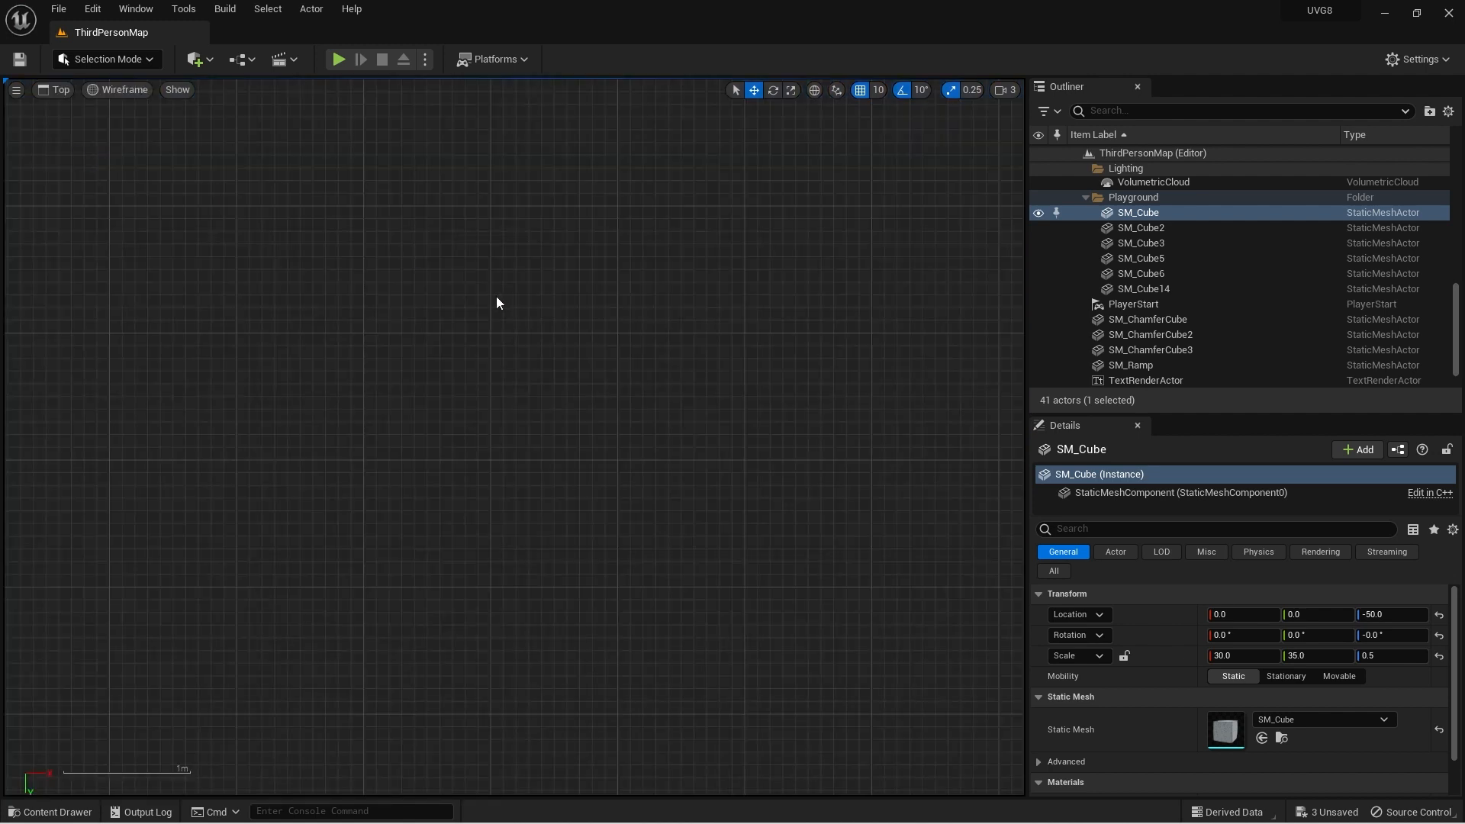
Focus the top view on the SM_Cube floor so the whole playground fills the viewport
double_click(1153, 214)
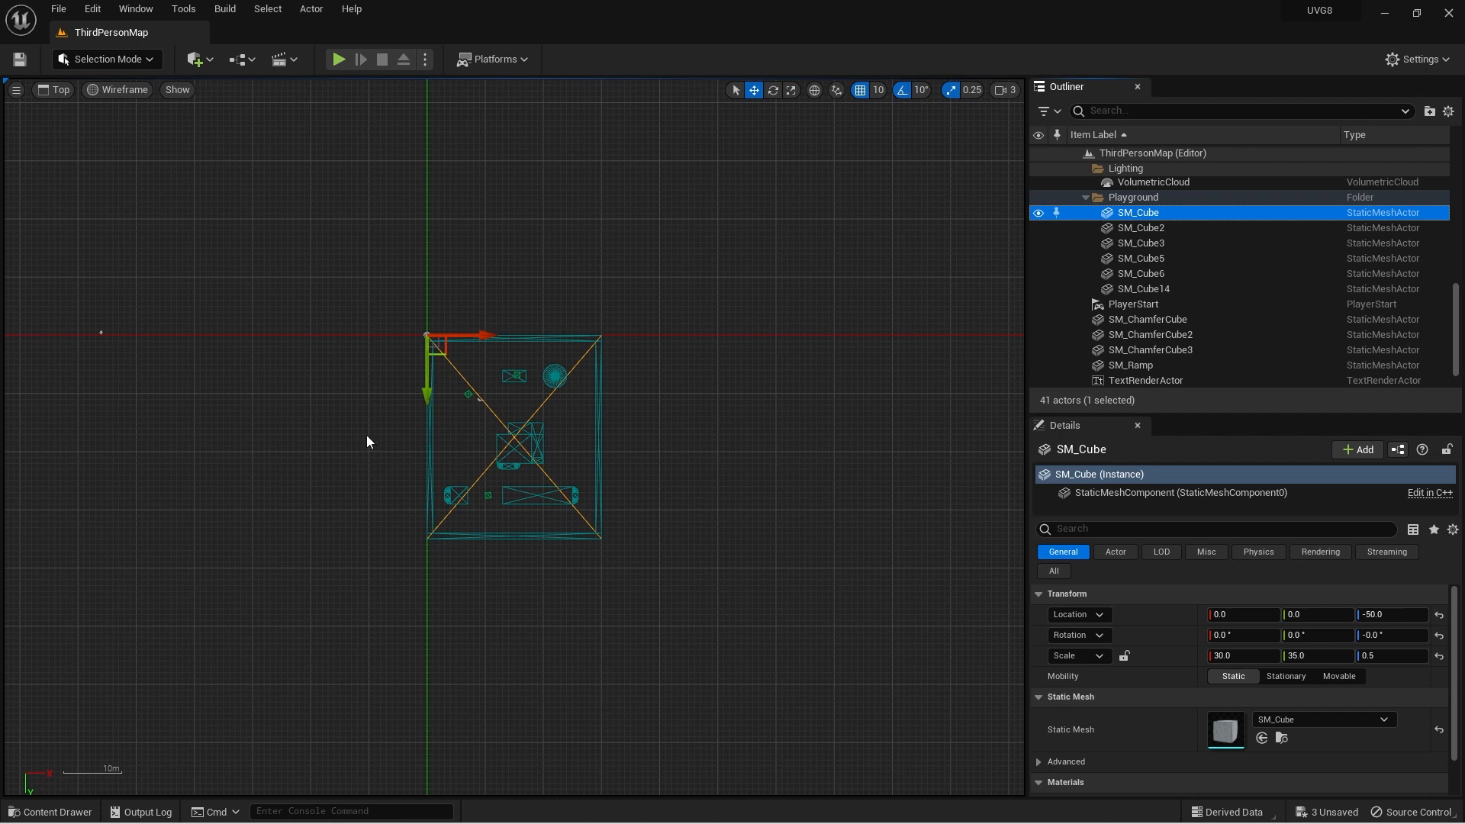
scroll(366, 435, "up", 4)
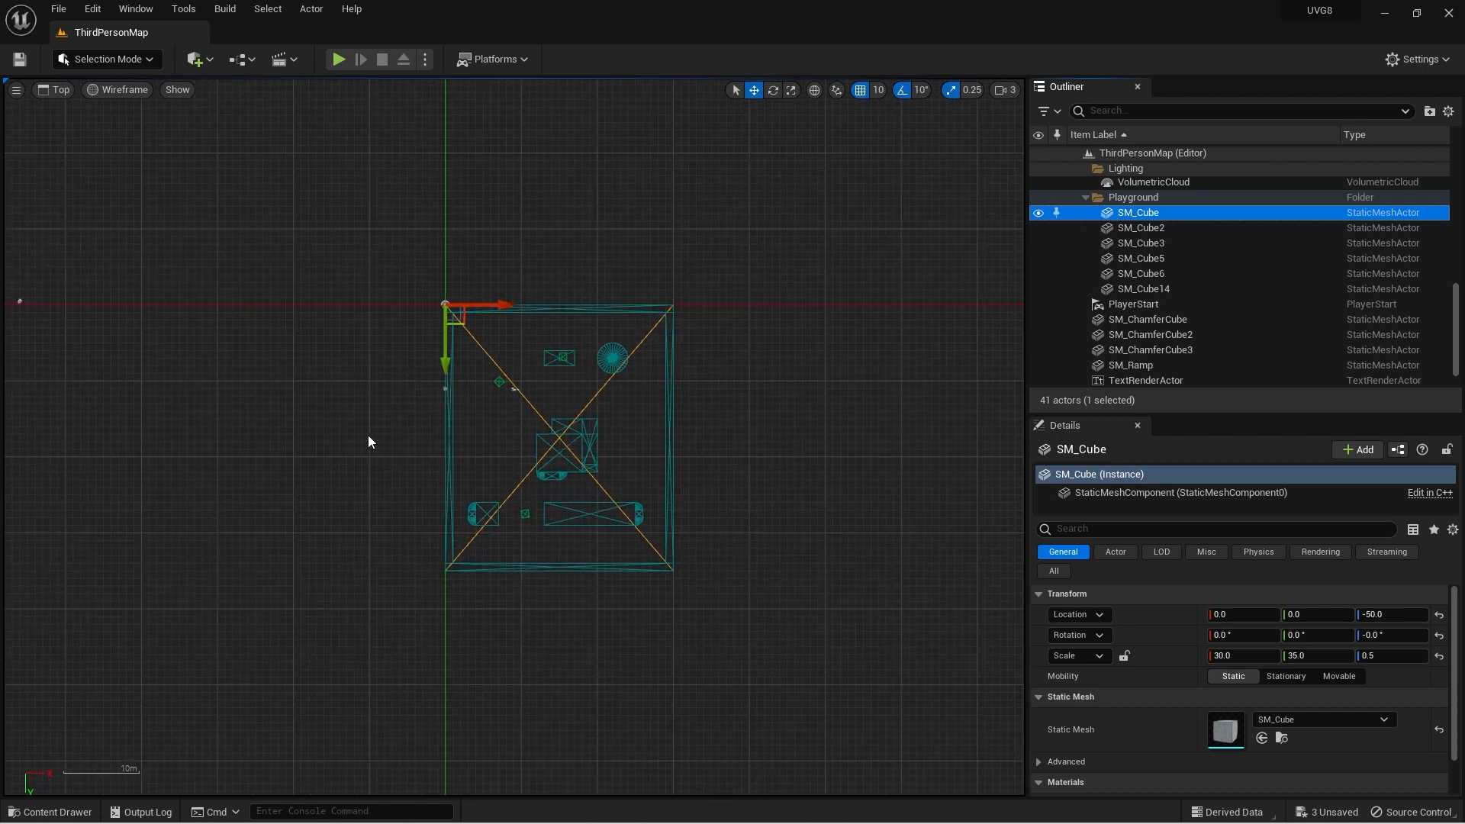
scroll(607, 379, "up", 4)
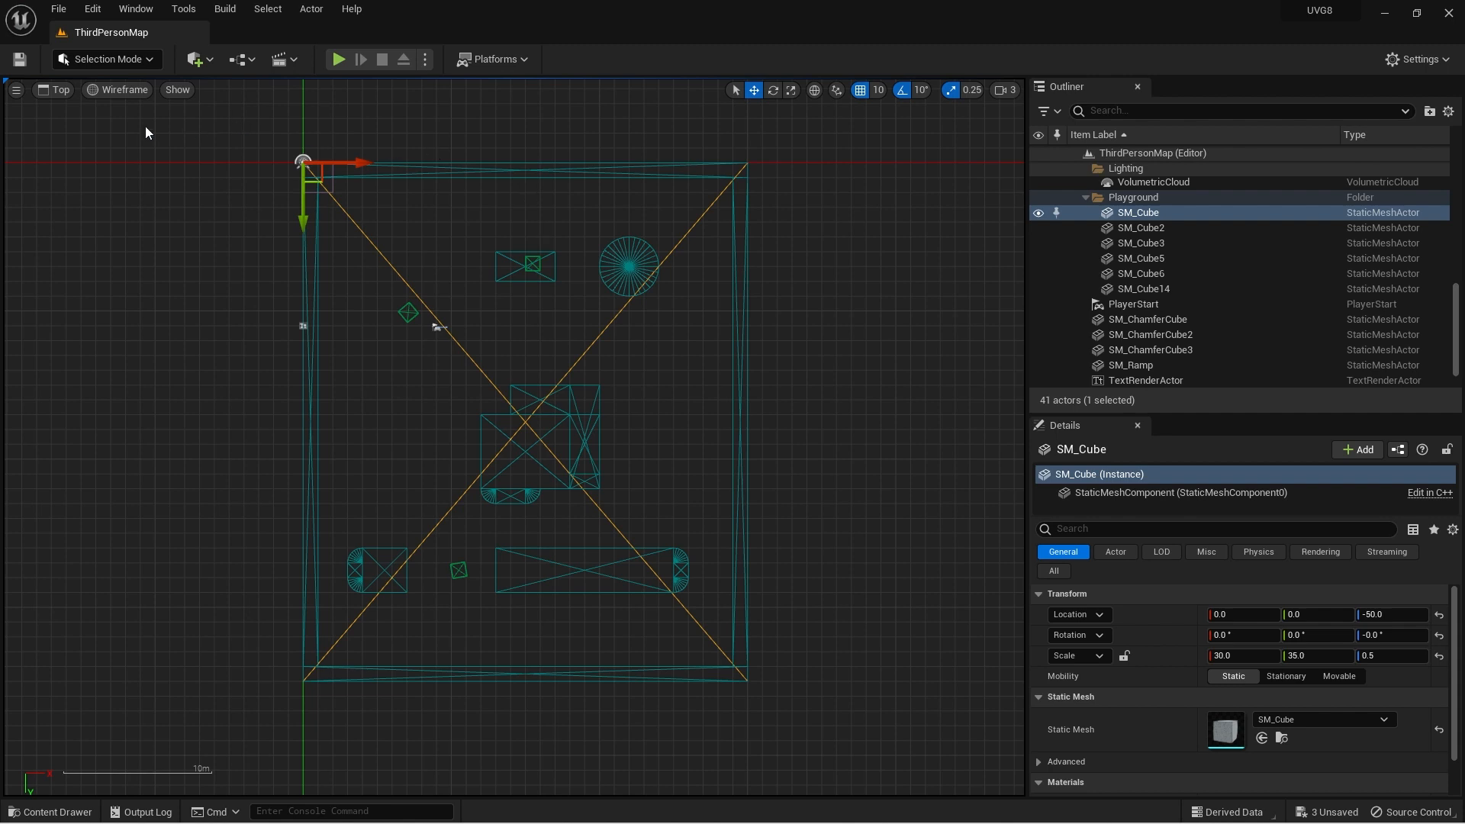
Change the top view's rendering mode from Wireframe to Lit
left_click(114, 92)
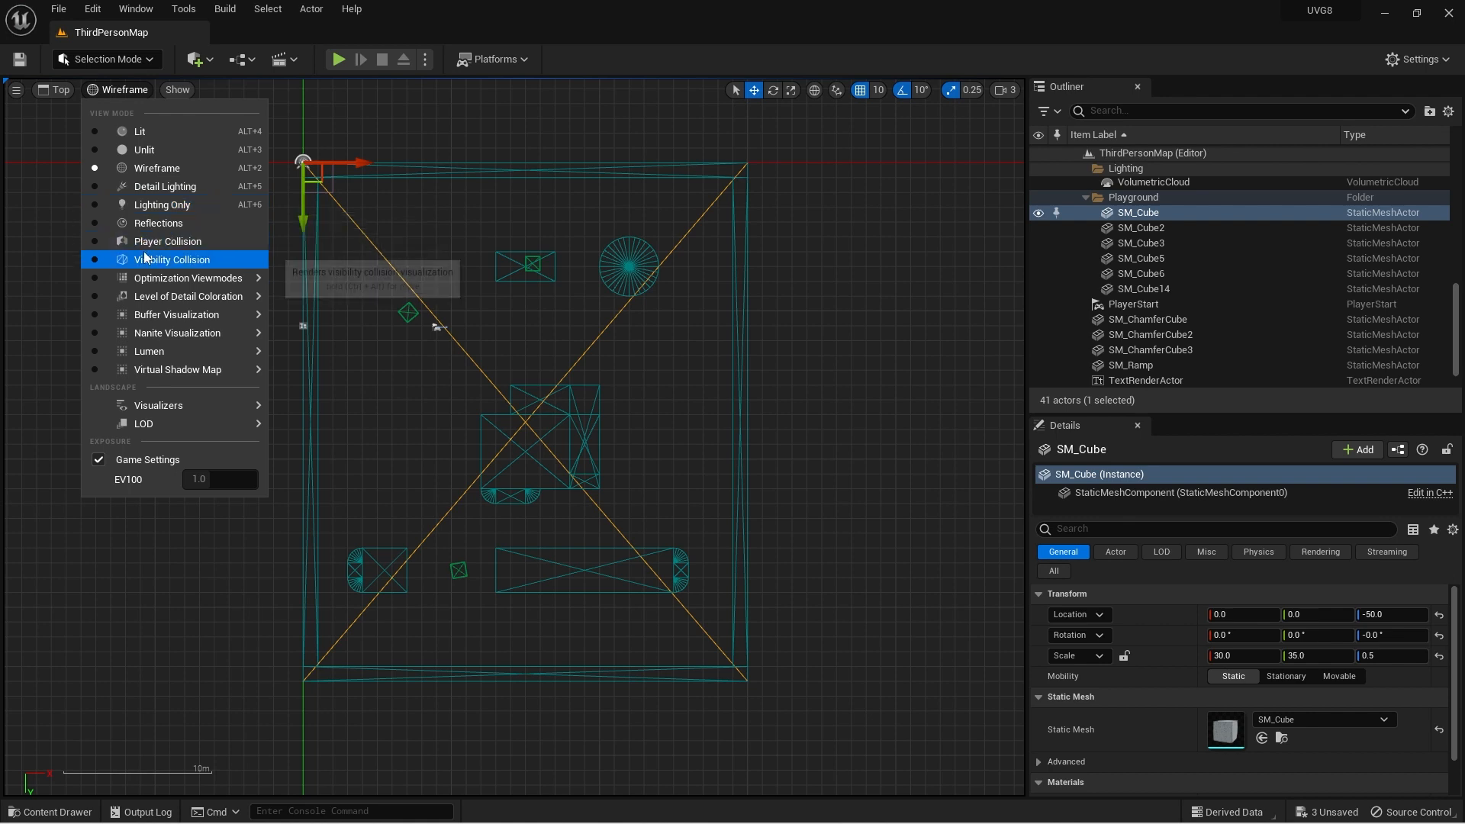
mouse_move(151, 274)
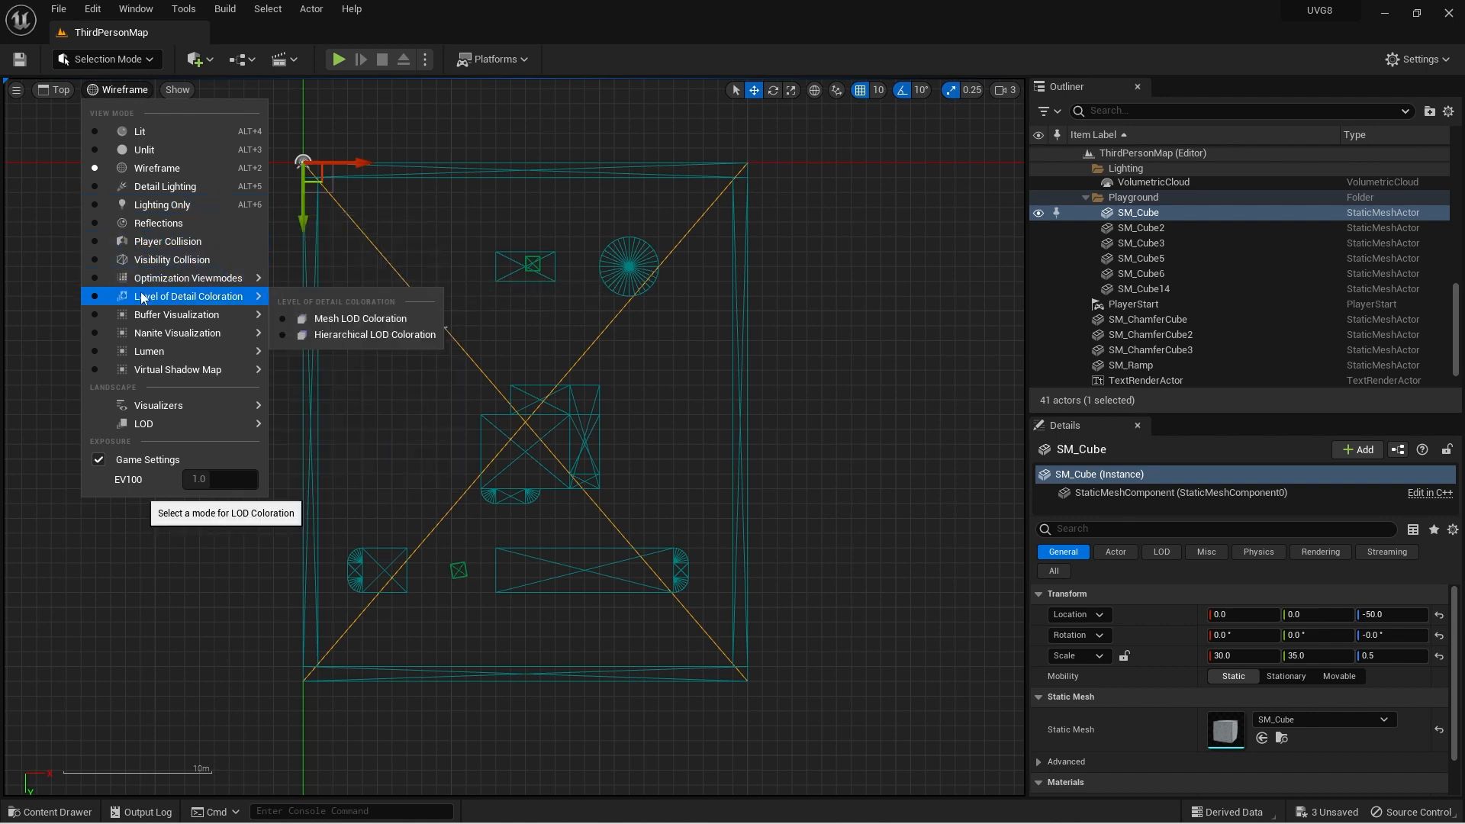
mouse_move(149, 316)
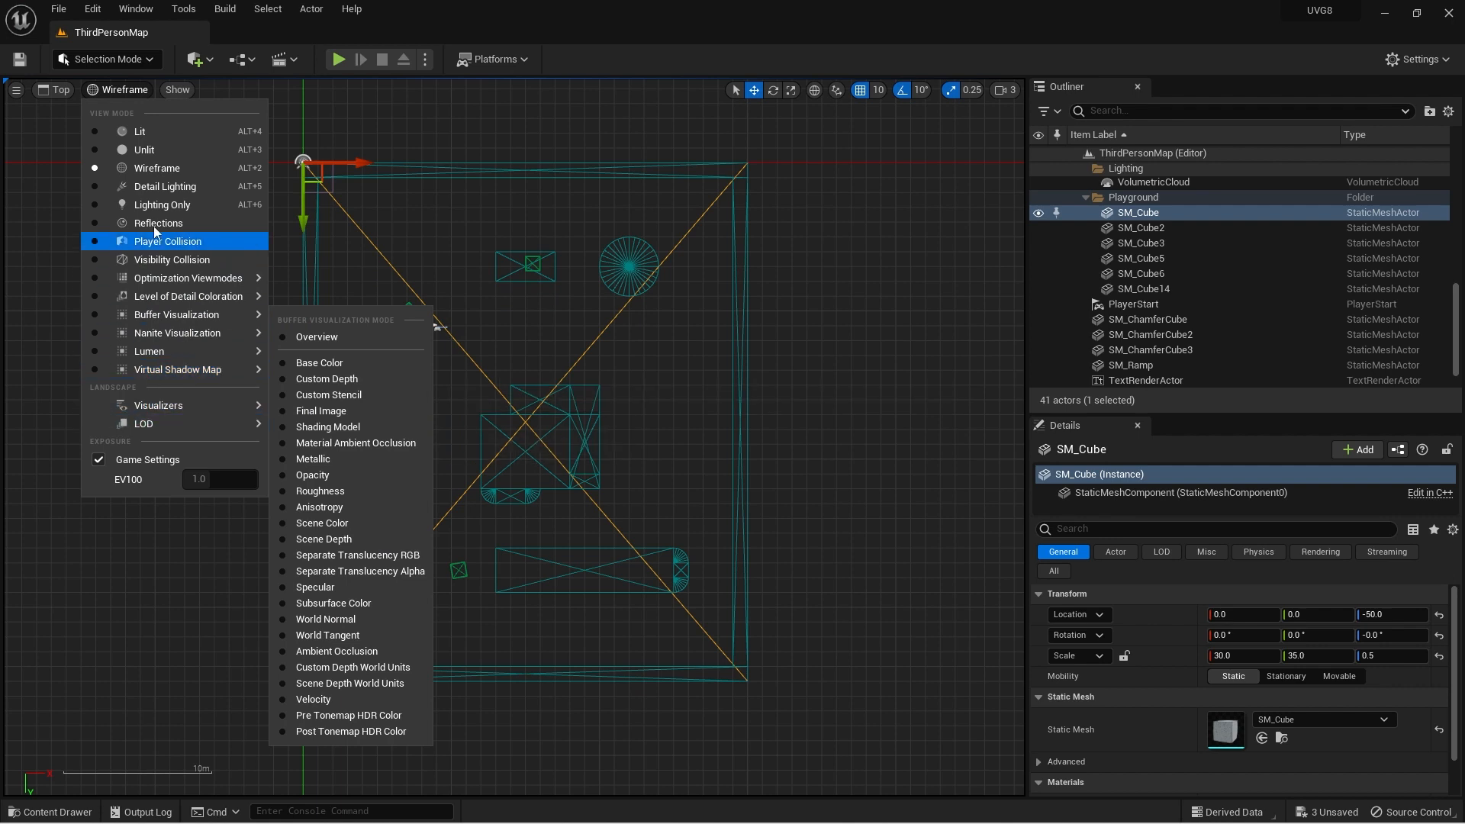
left_click(161, 136)
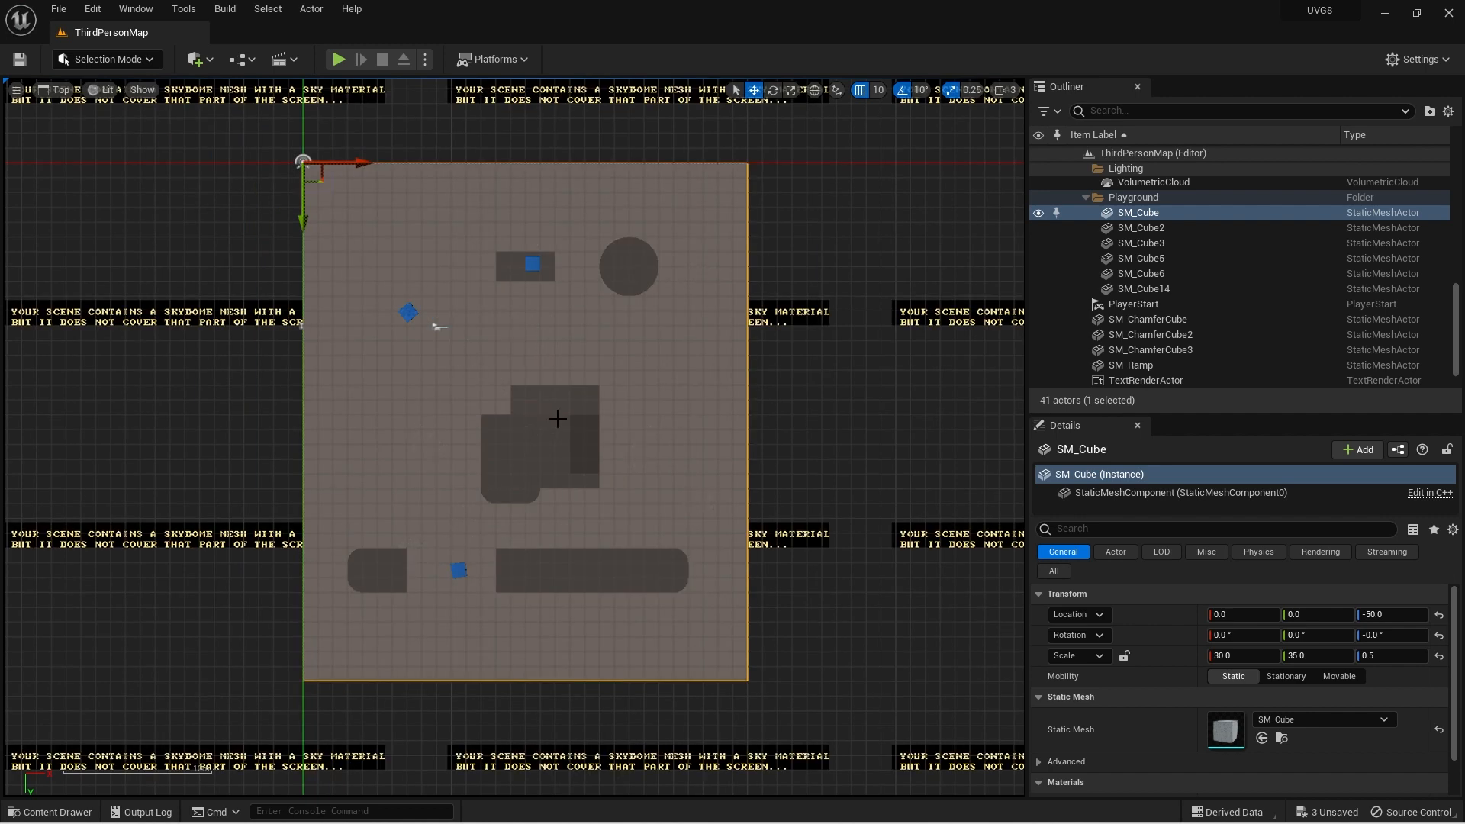
right_click_drag(516, 359, 565, 363)
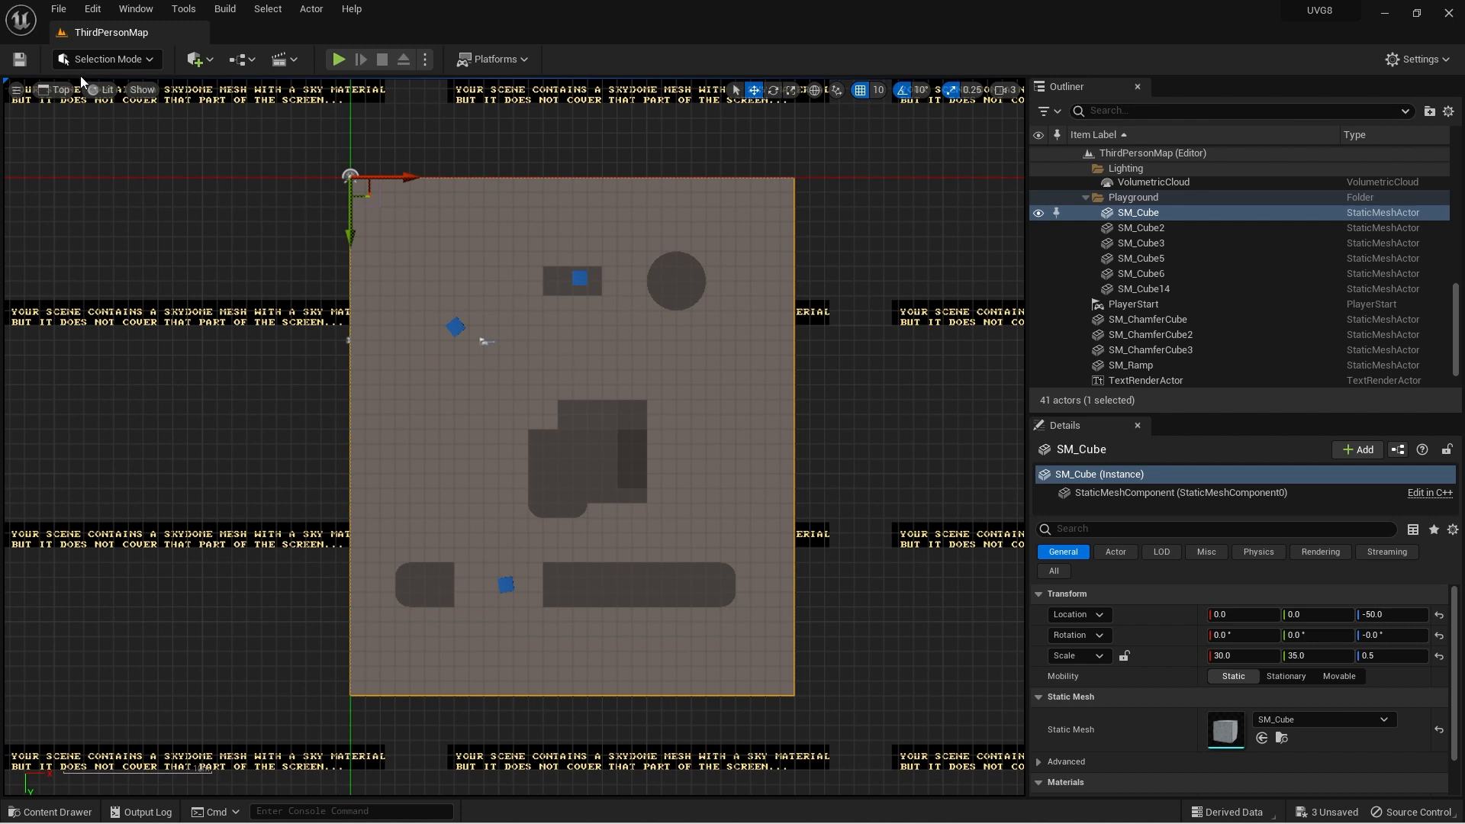
Try the Unlit view mode in the top view, then return it to Wireframe
left_click(101, 89)
left_click(134, 148)
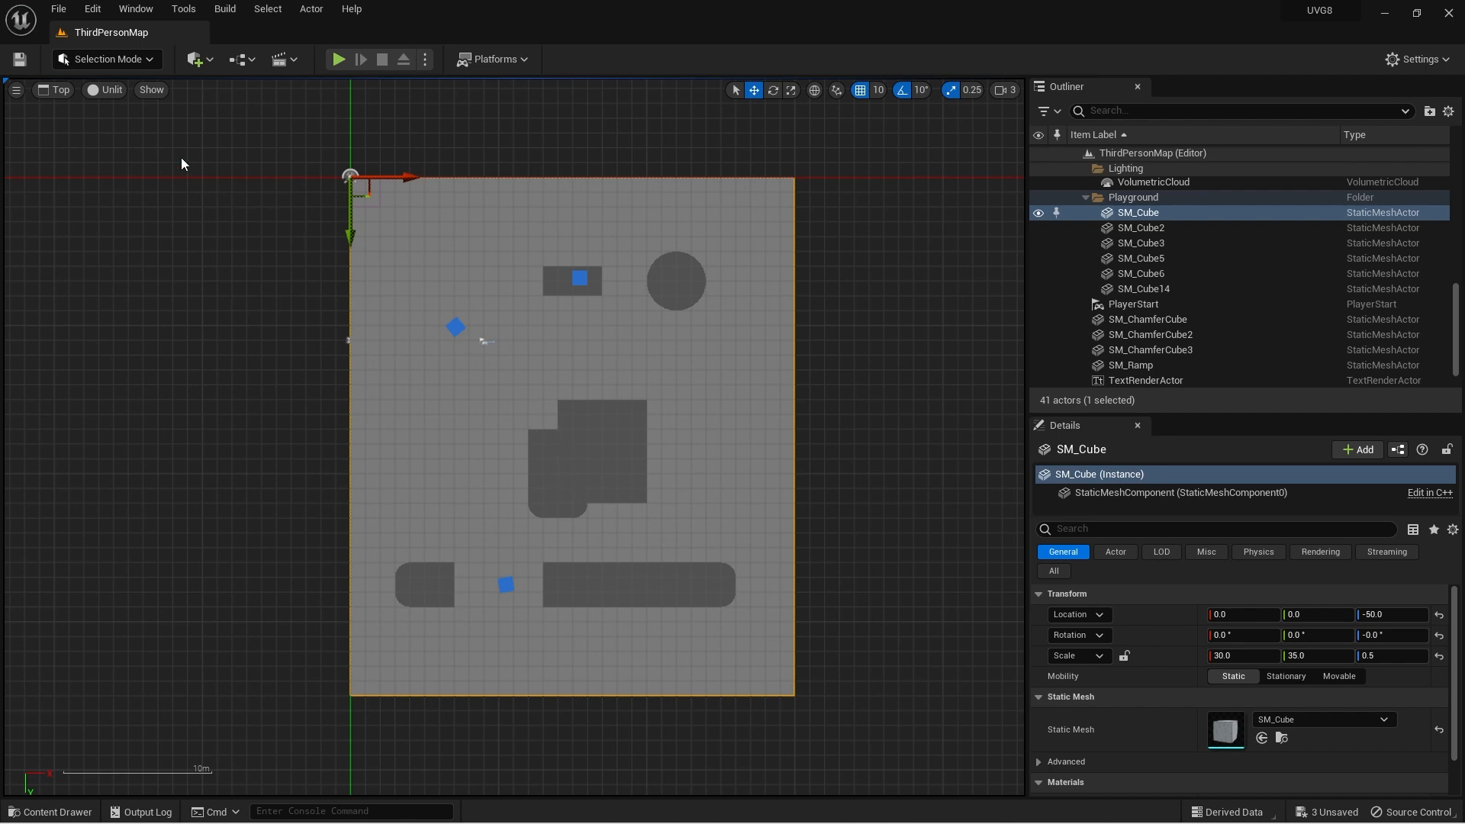
left_click(108, 91)
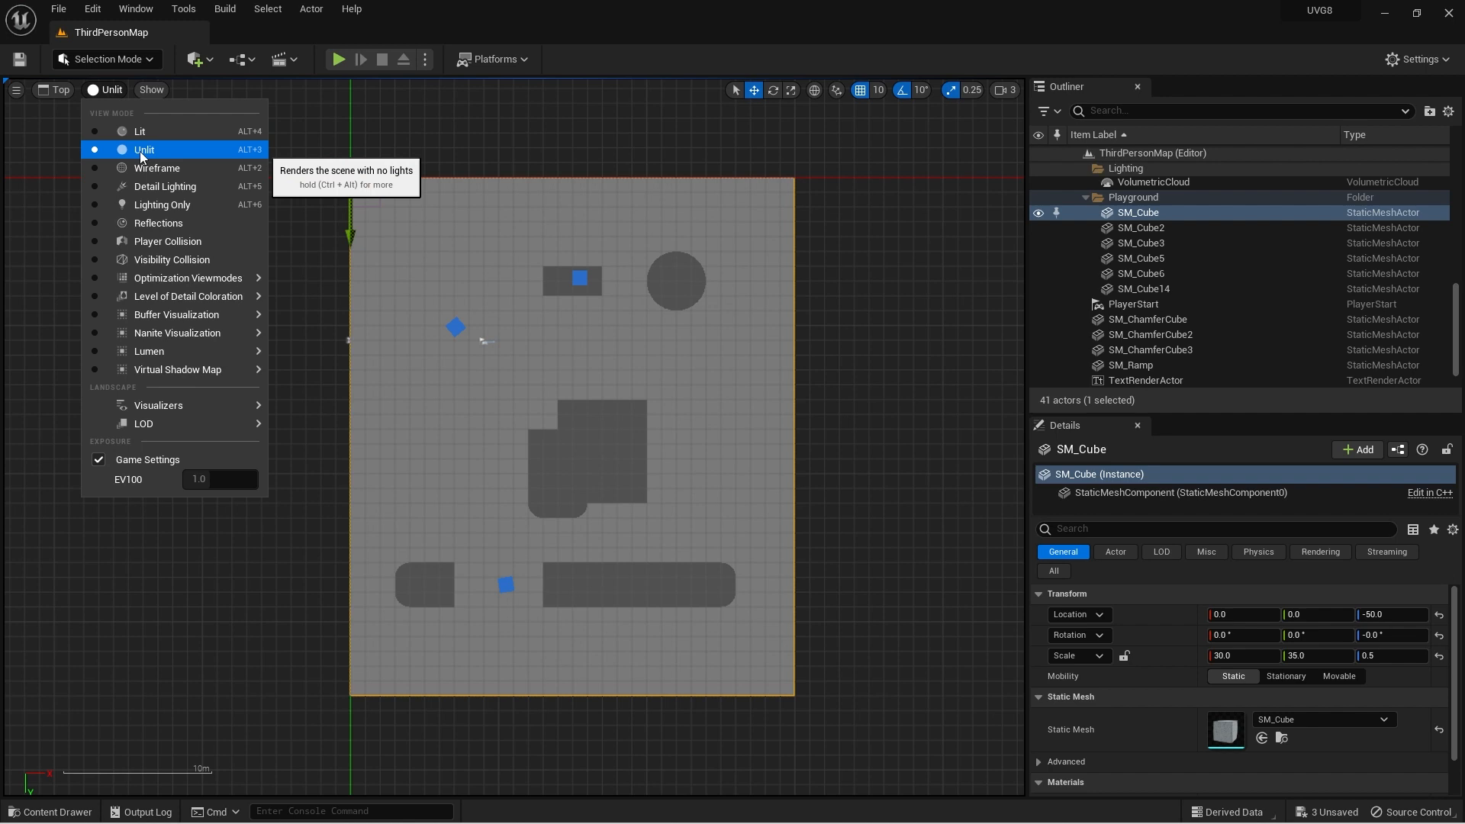
left_click(154, 169)
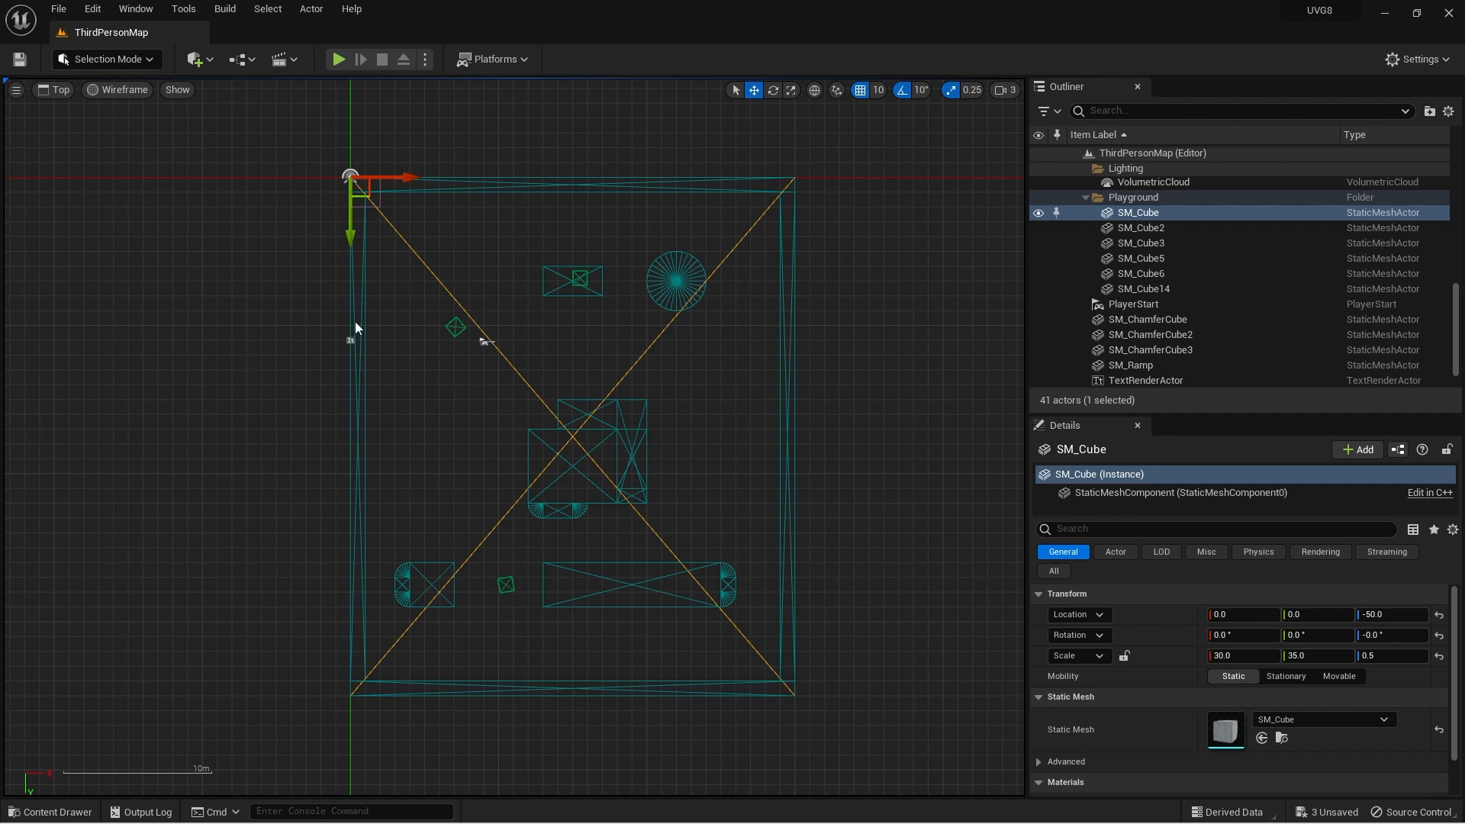
Select SM_Ramp in the wireframe top view, focus on it and return to the full playground
left_click(556, 267)
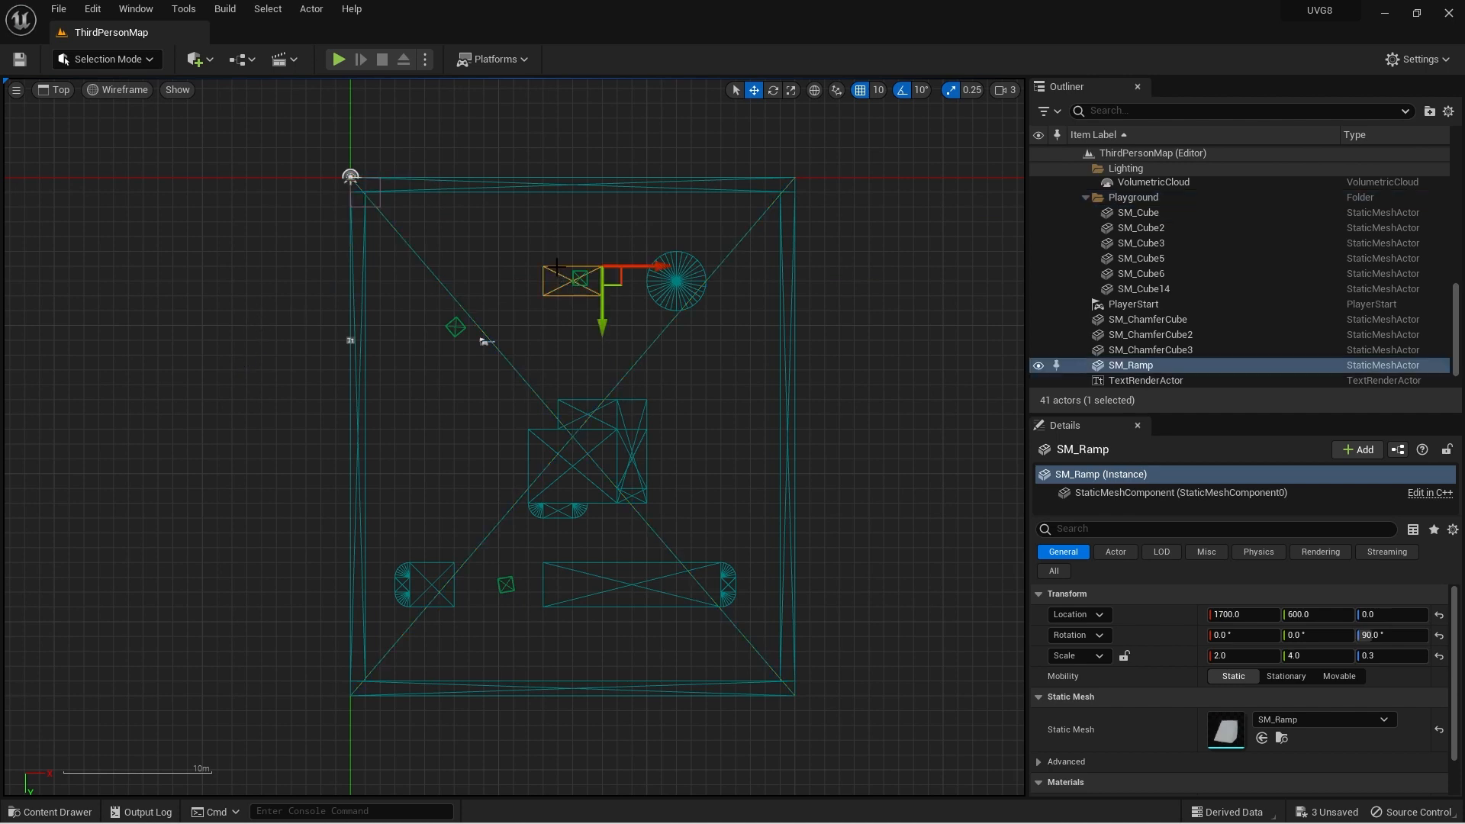
key("f")
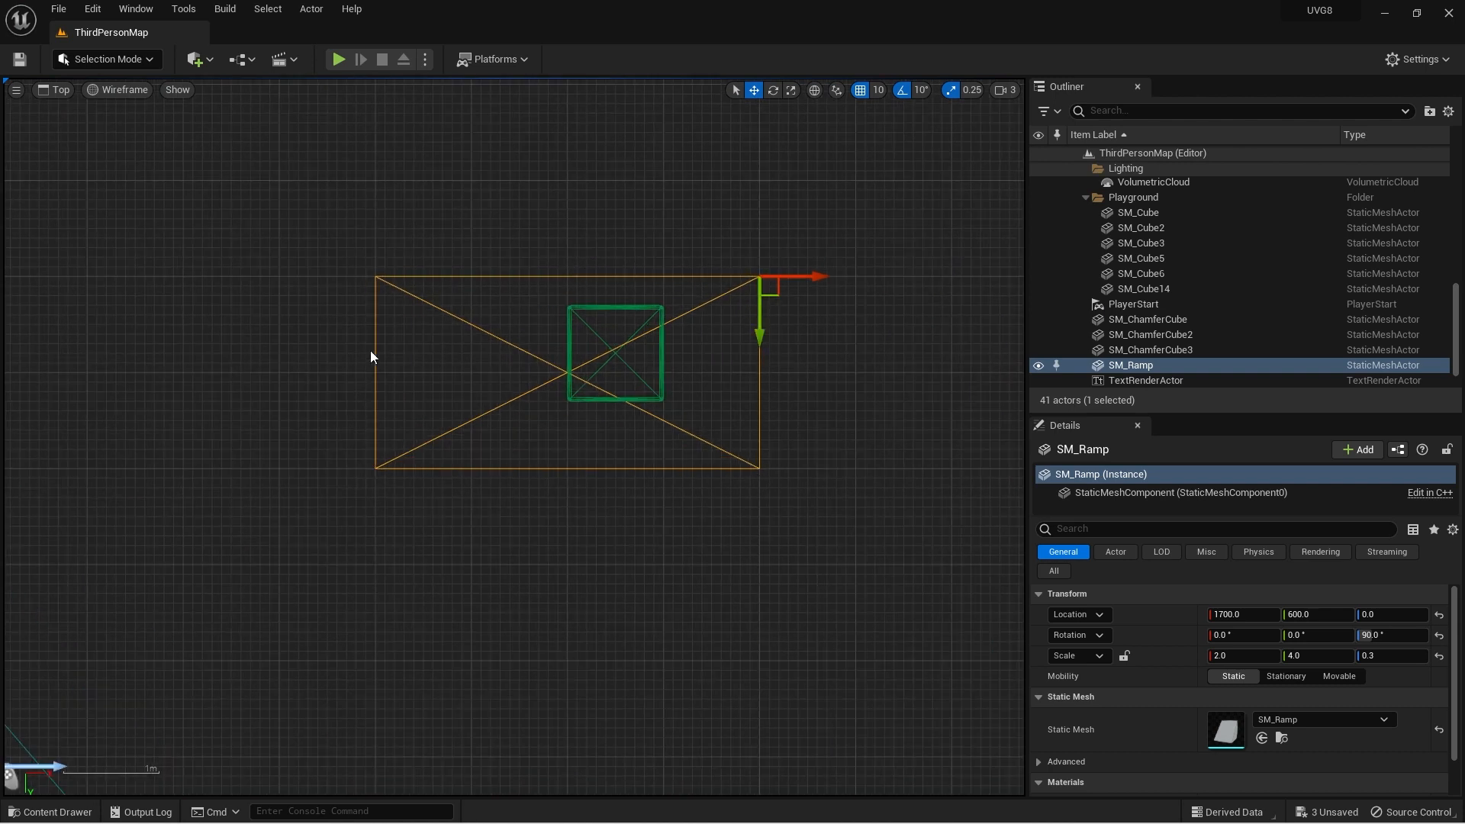
scroll(374, 284, "down", 8)
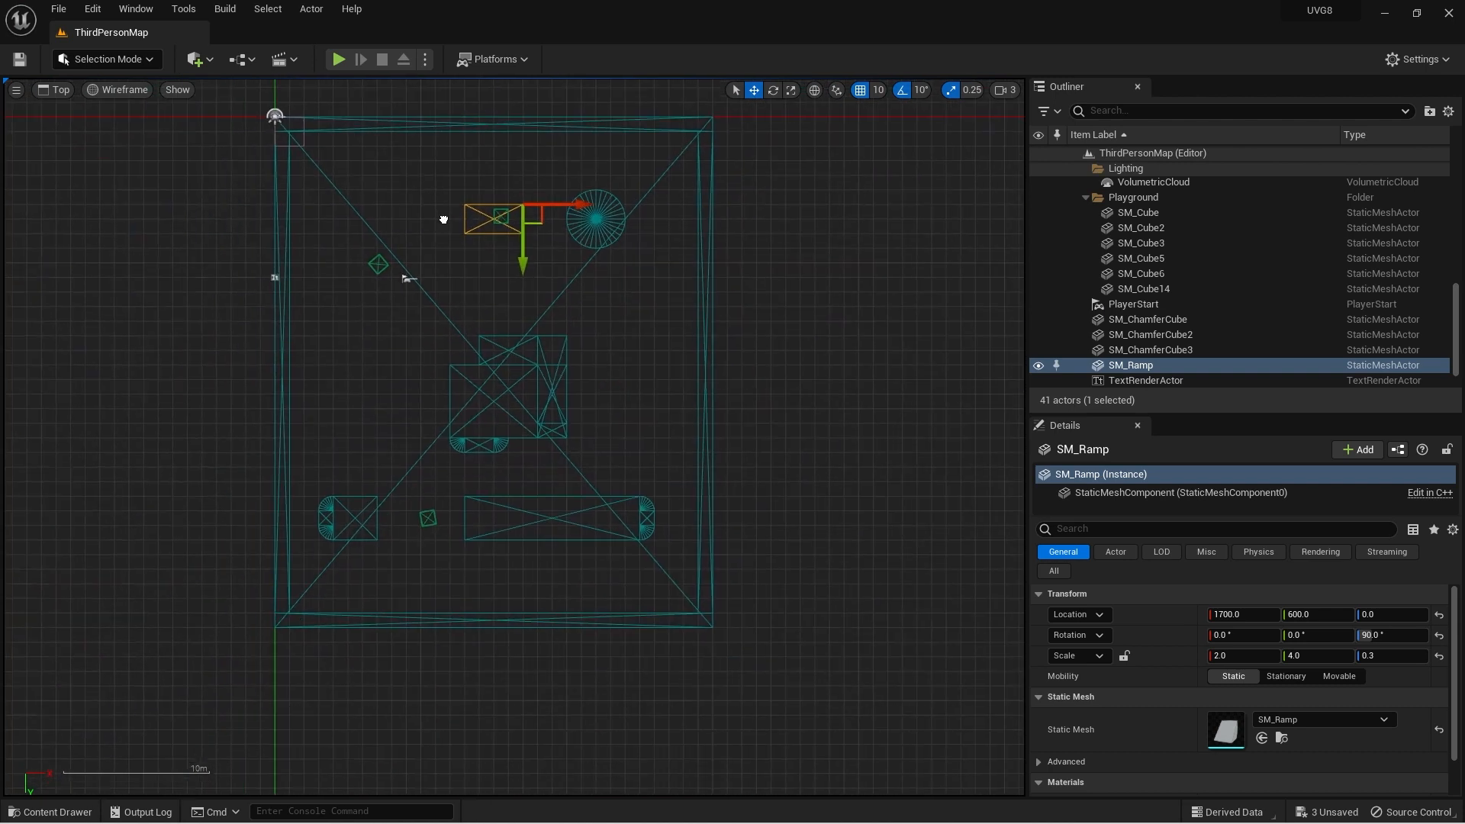
right_click_drag(499, 206, 502, 304)
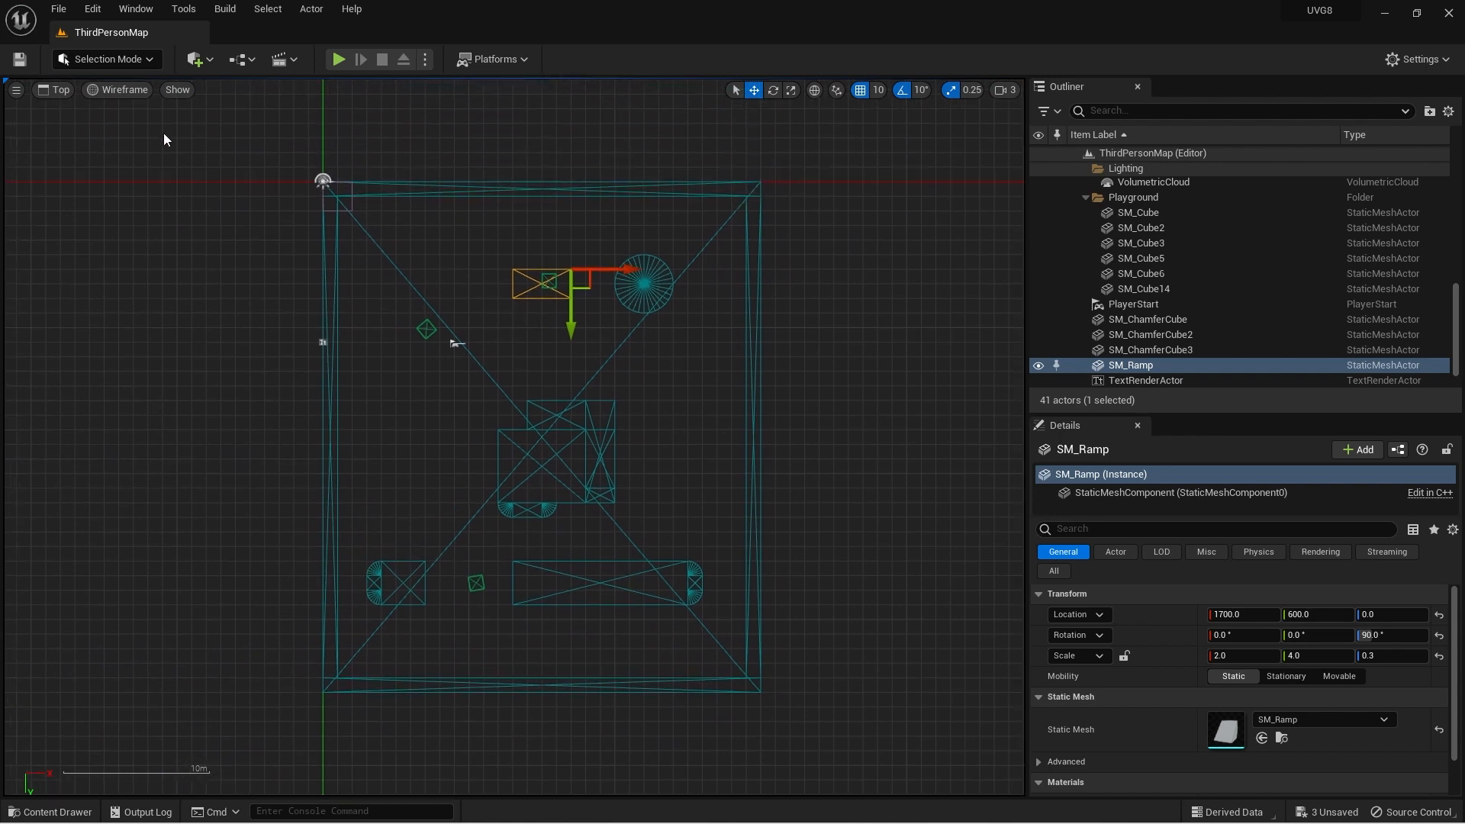
Set the top view to Lit mode again and examine the playground layout and its surroundings
left_click(136, 93)
left_click(259, 132)
right_click_drag(328, 171, 383, 159)
scroll(384, 166, "down", 1)
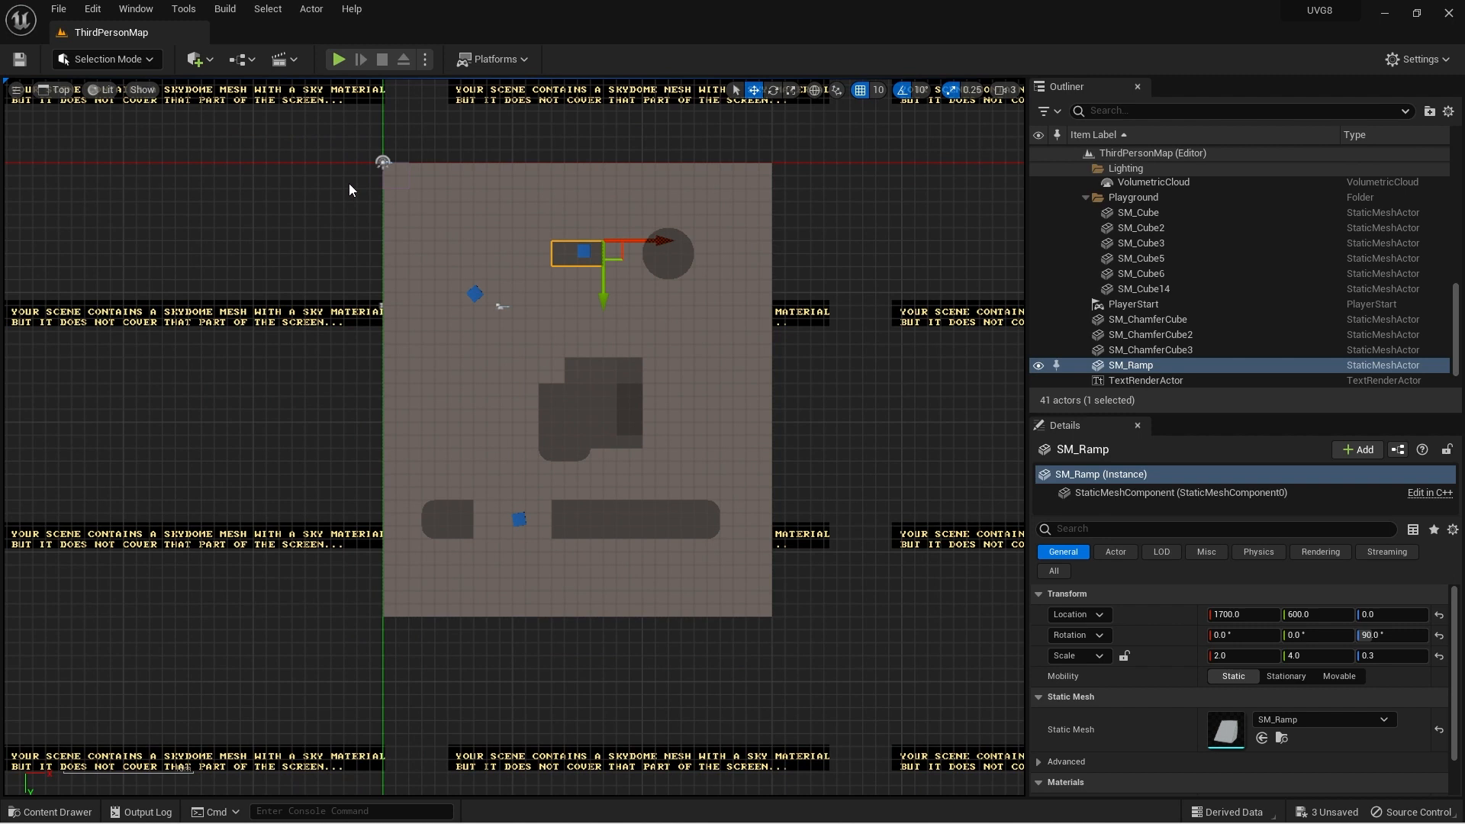
right_click_drag(246, 157, 302, 196)
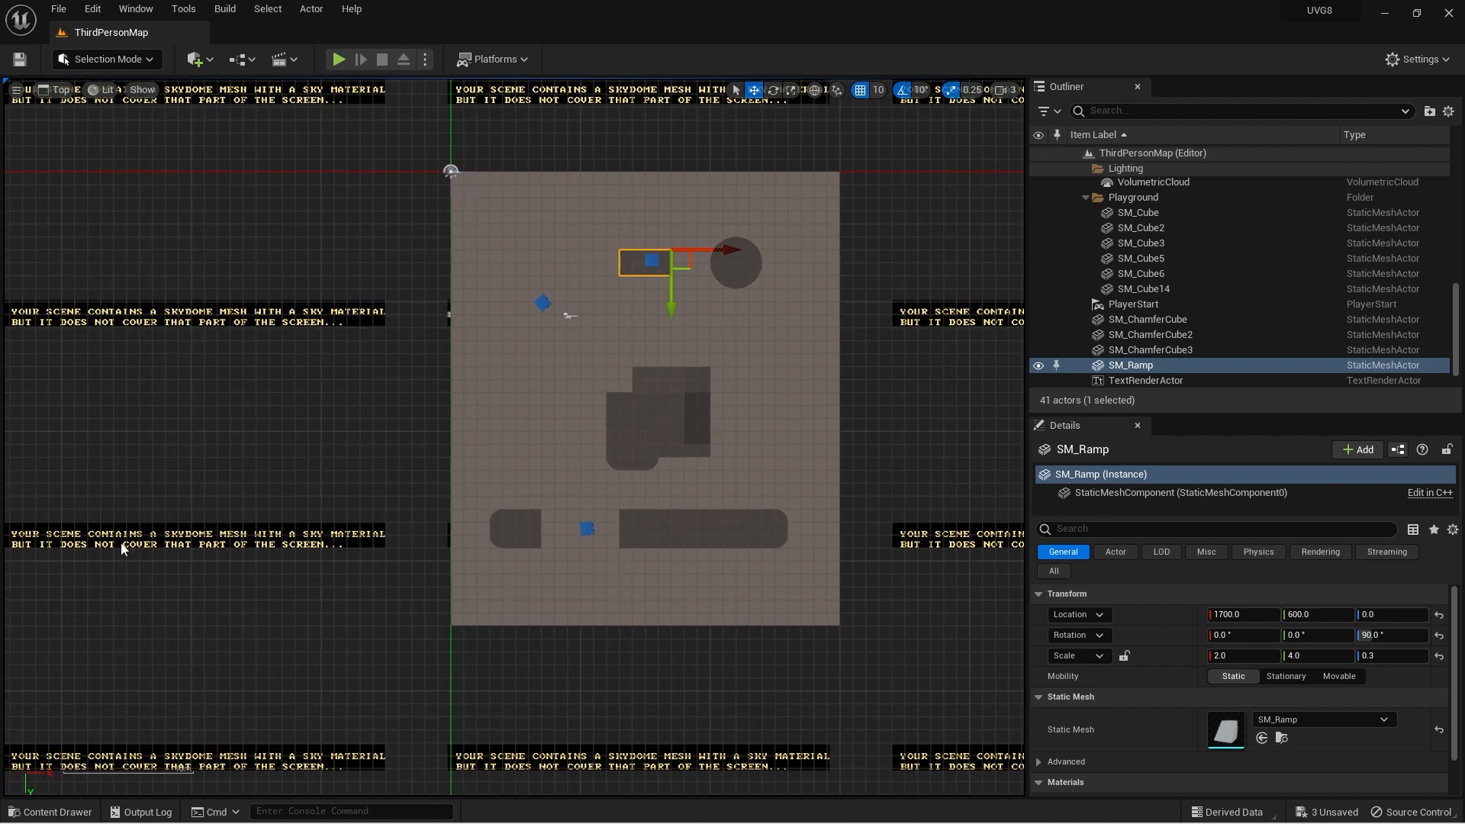
right_click_drag(748, 568, 648, 570)
right_click_drag(820, 306, 792, 313)
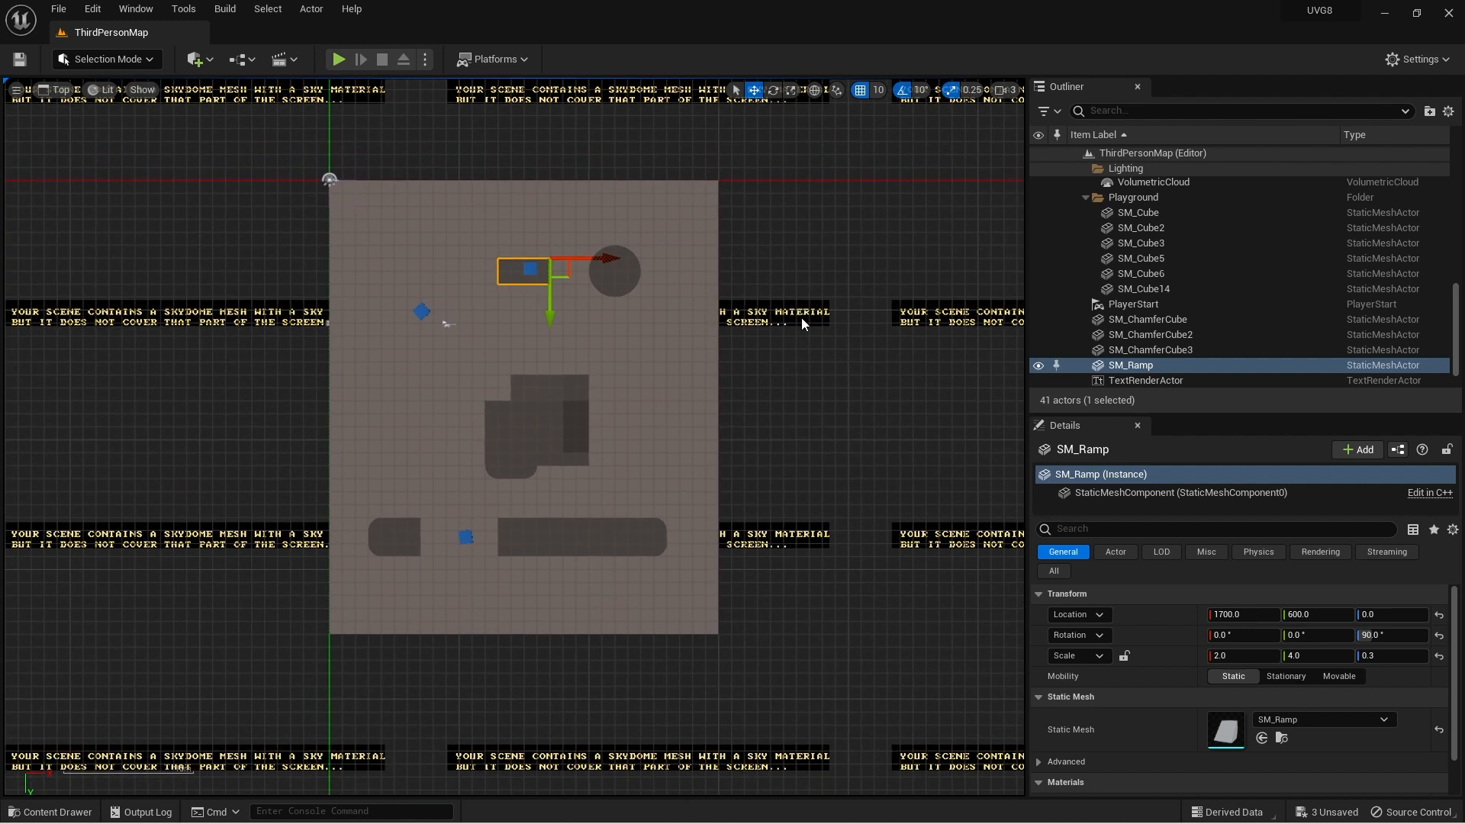
Set the top view to Unlit mode and clear the ramp selection
left_click(102, 92)
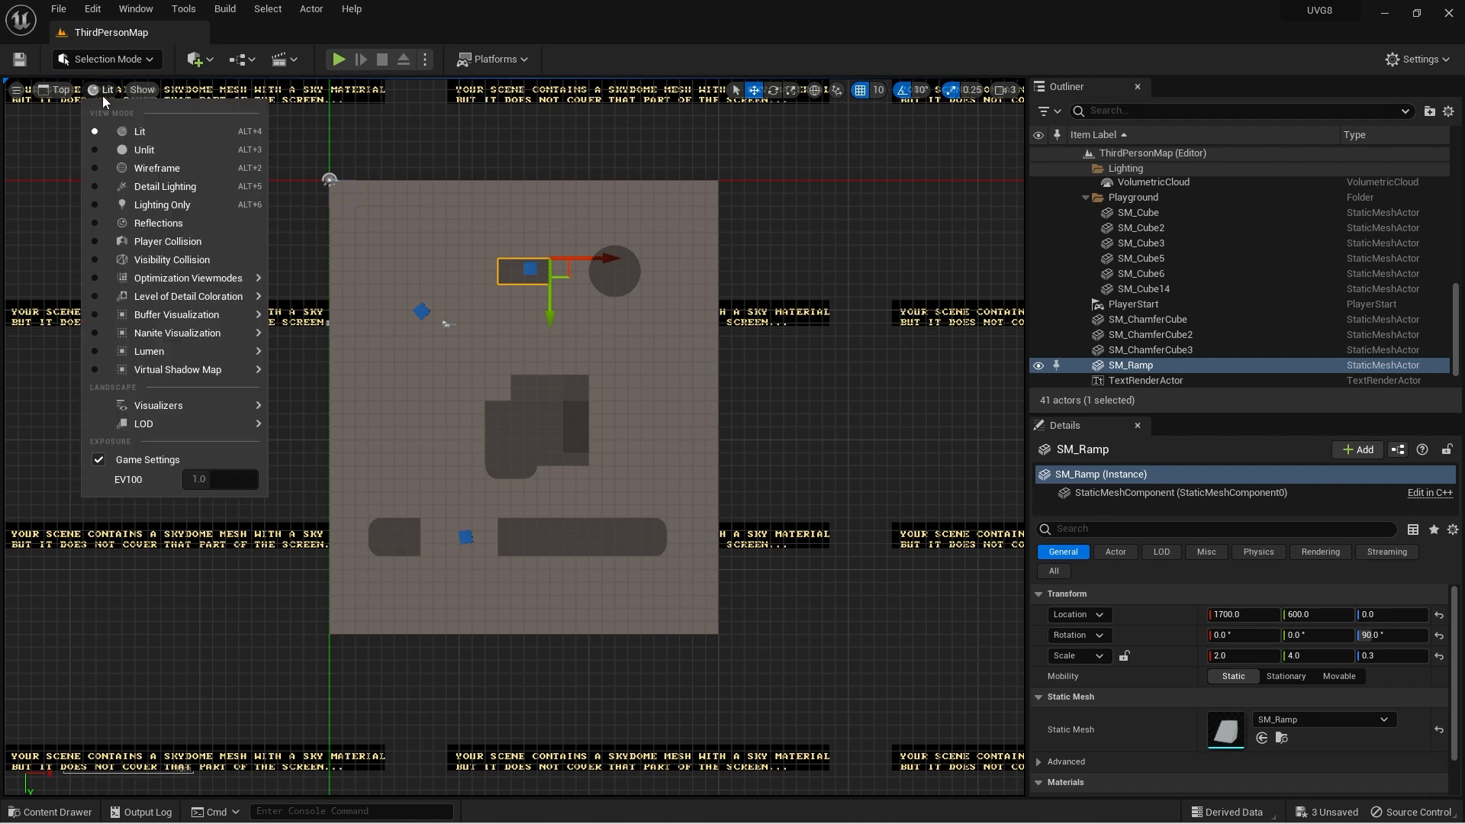
left_click(116, 149)
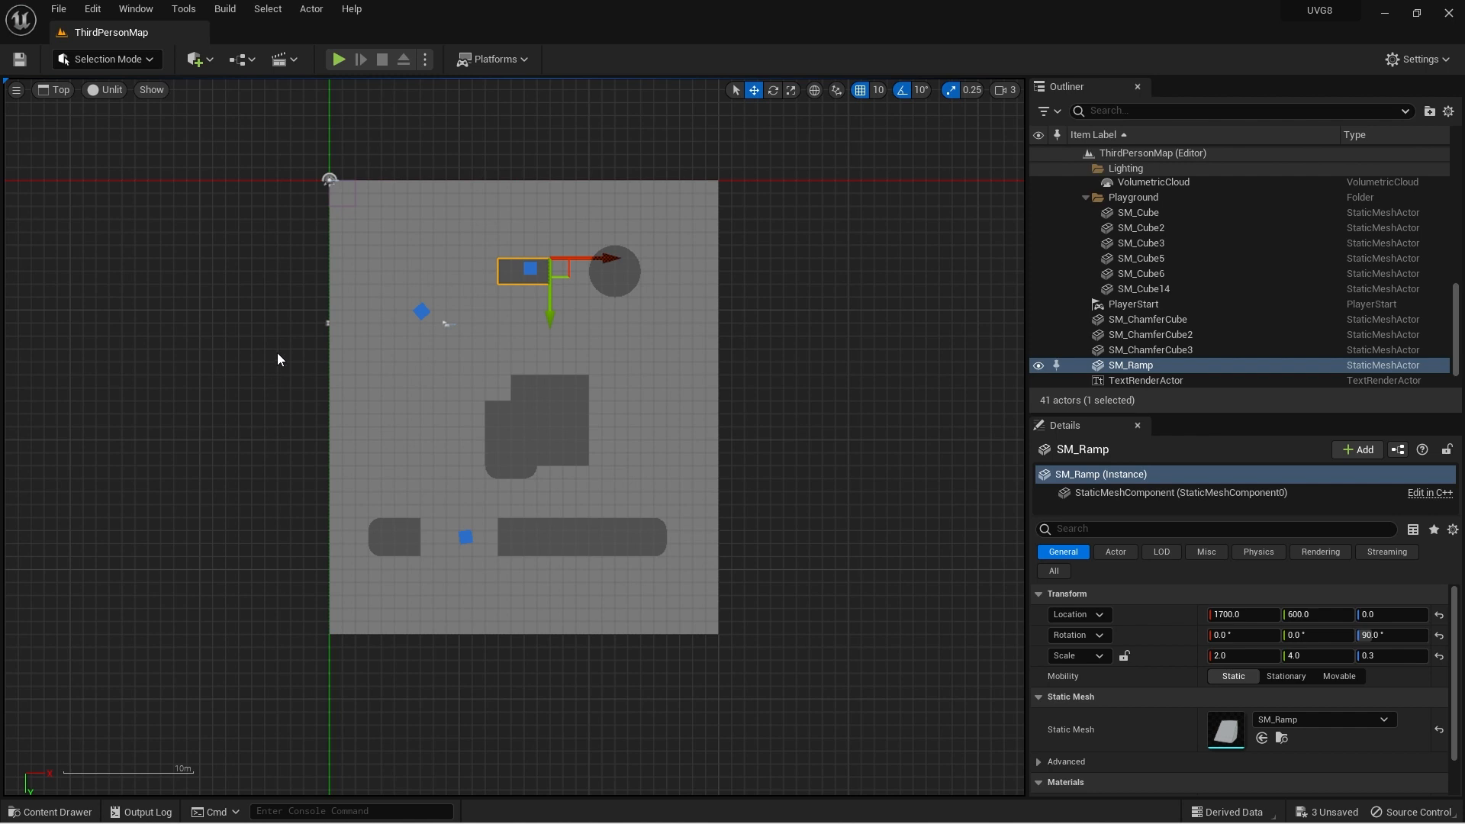
right_click_drag(265, 363, 304, 382)
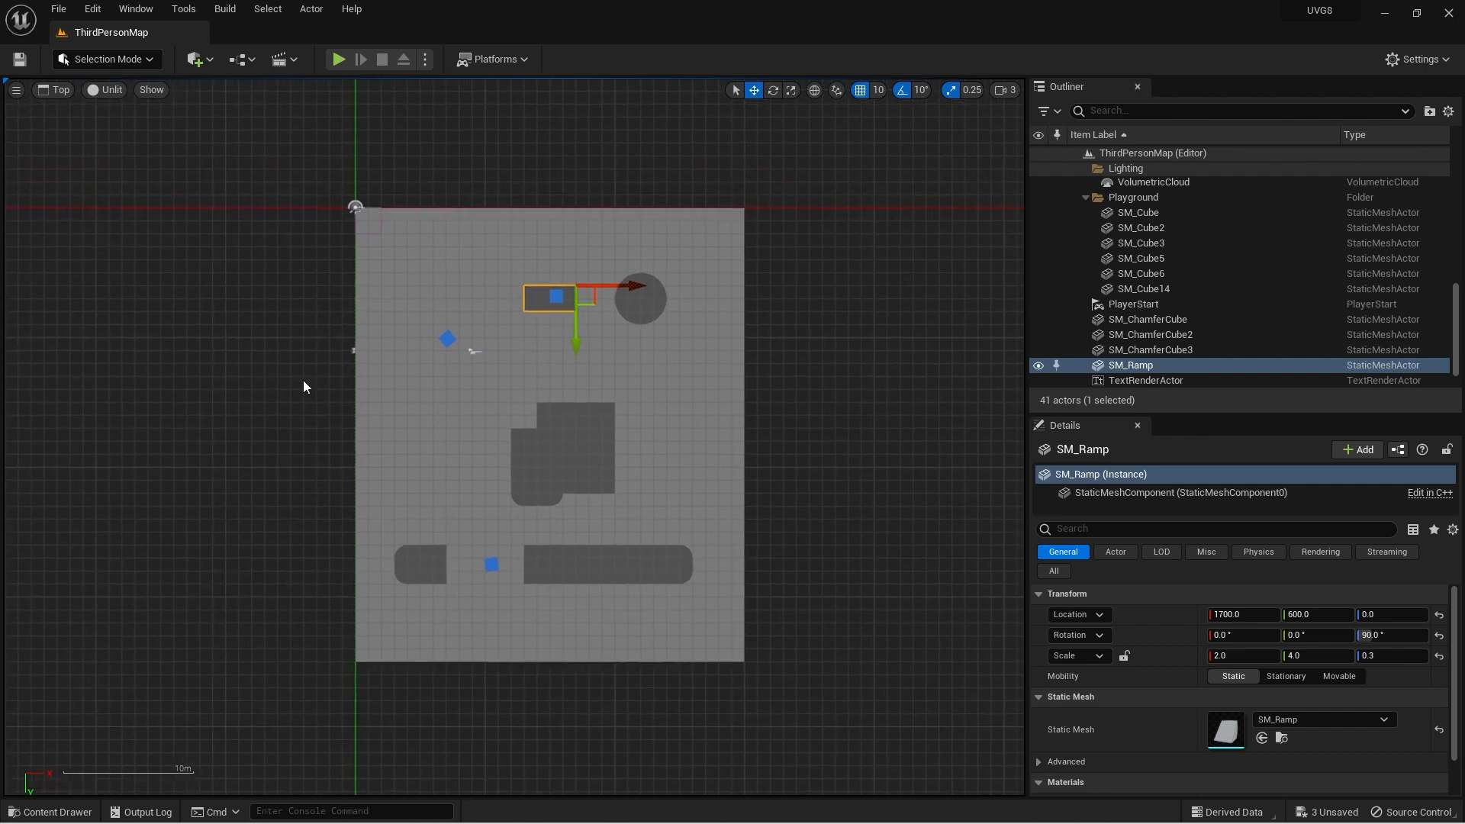
left_click(294, 338)
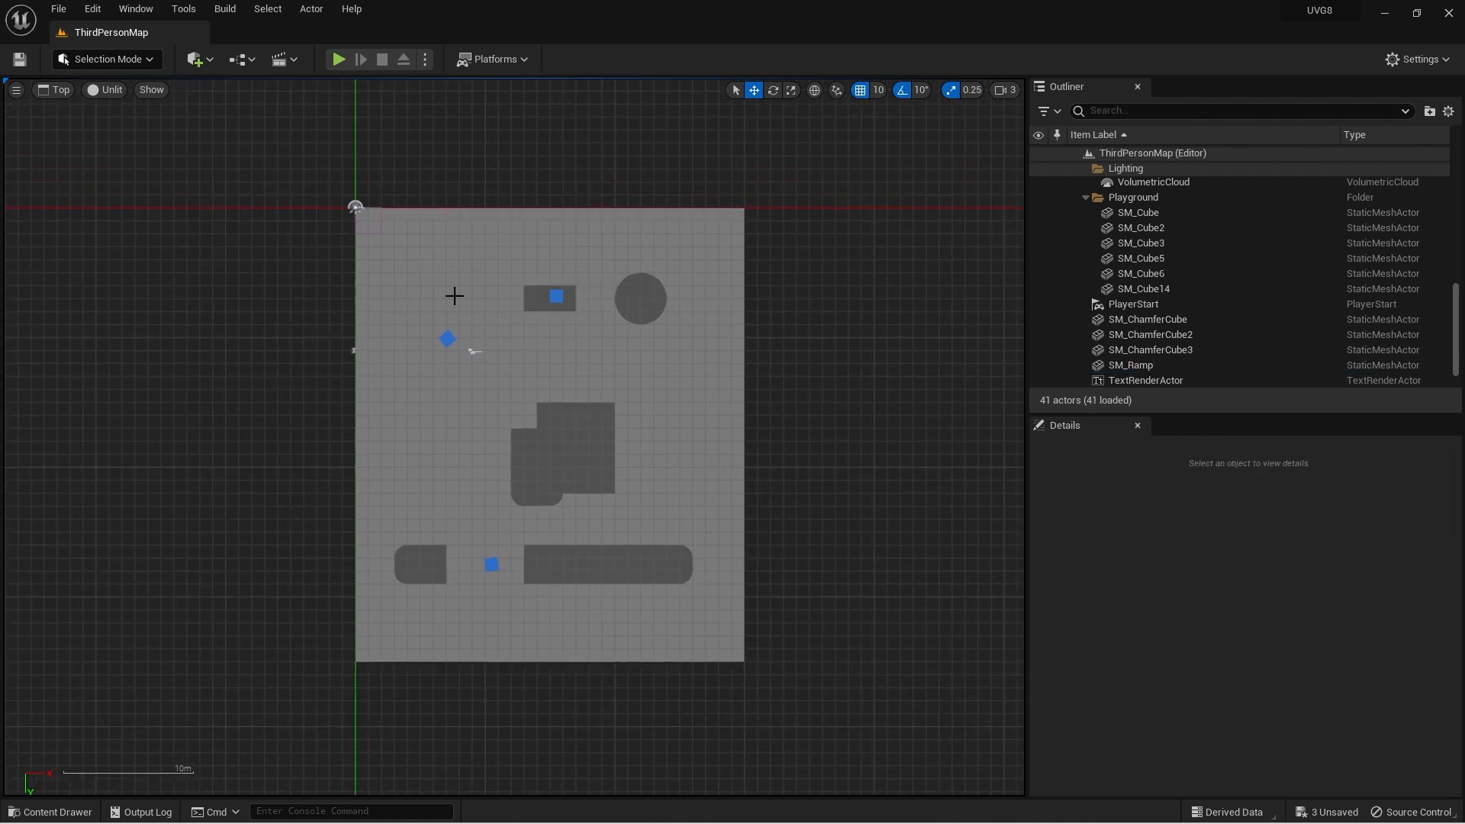
Select the SM_Cube floor, look closely at its corner at the world origin and clear the selection
left_click(631, 420)
scroll(458, 140, "up", 10)
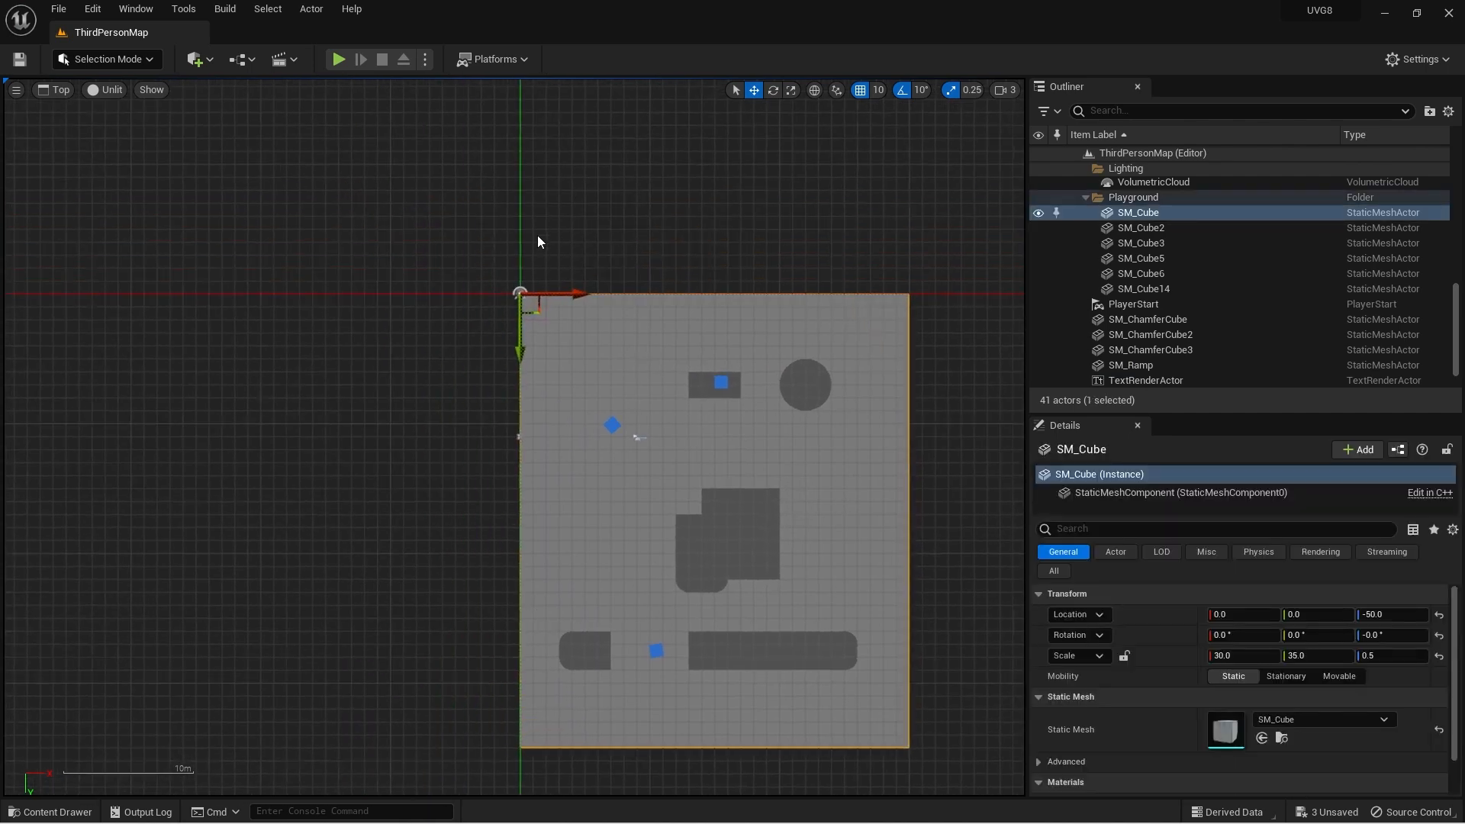
scroll(527, 259, "up", 5)
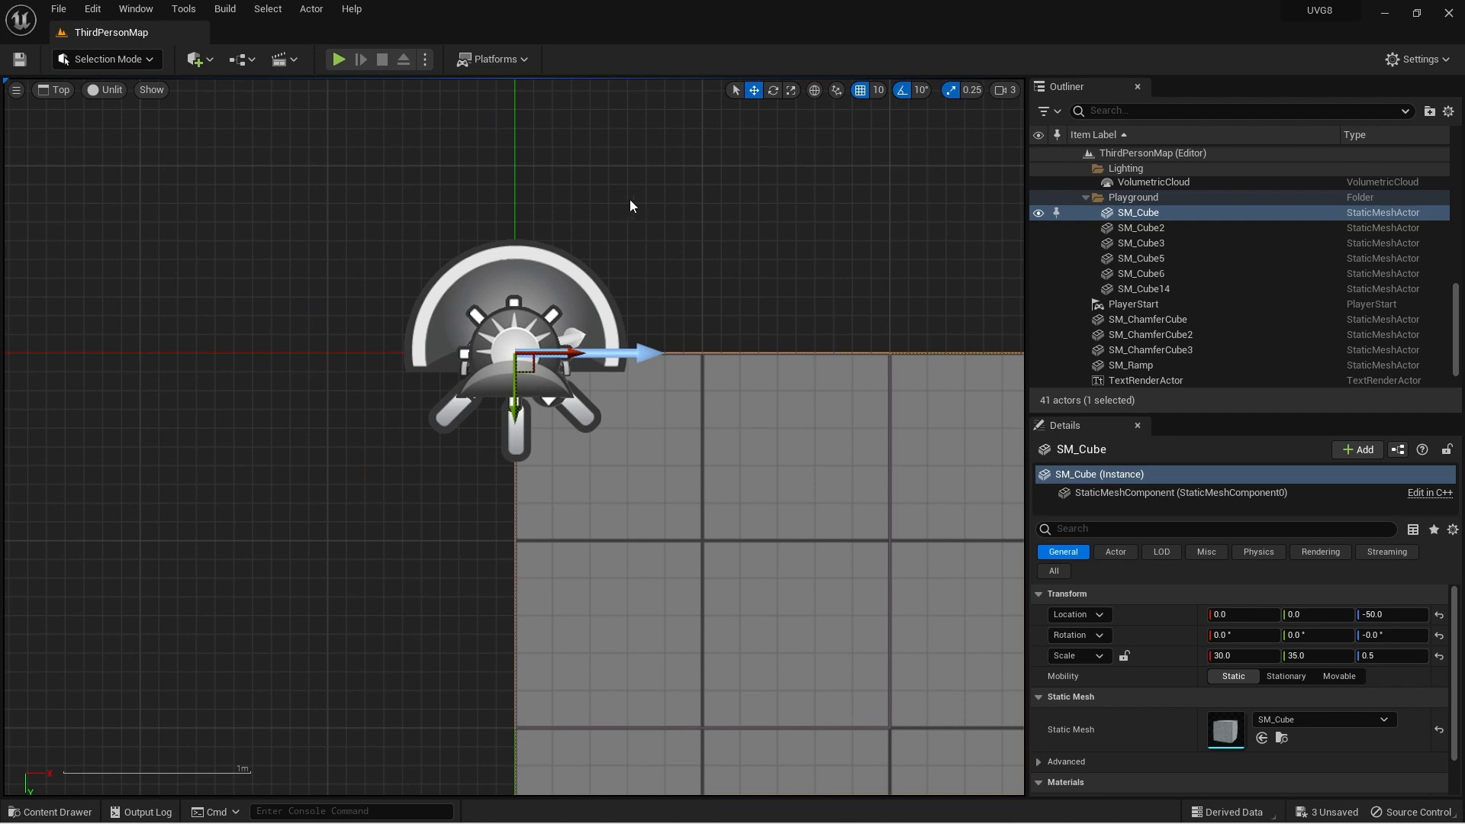
right_click_drag(689, 191, 603, 223)
left_click(576, 235)
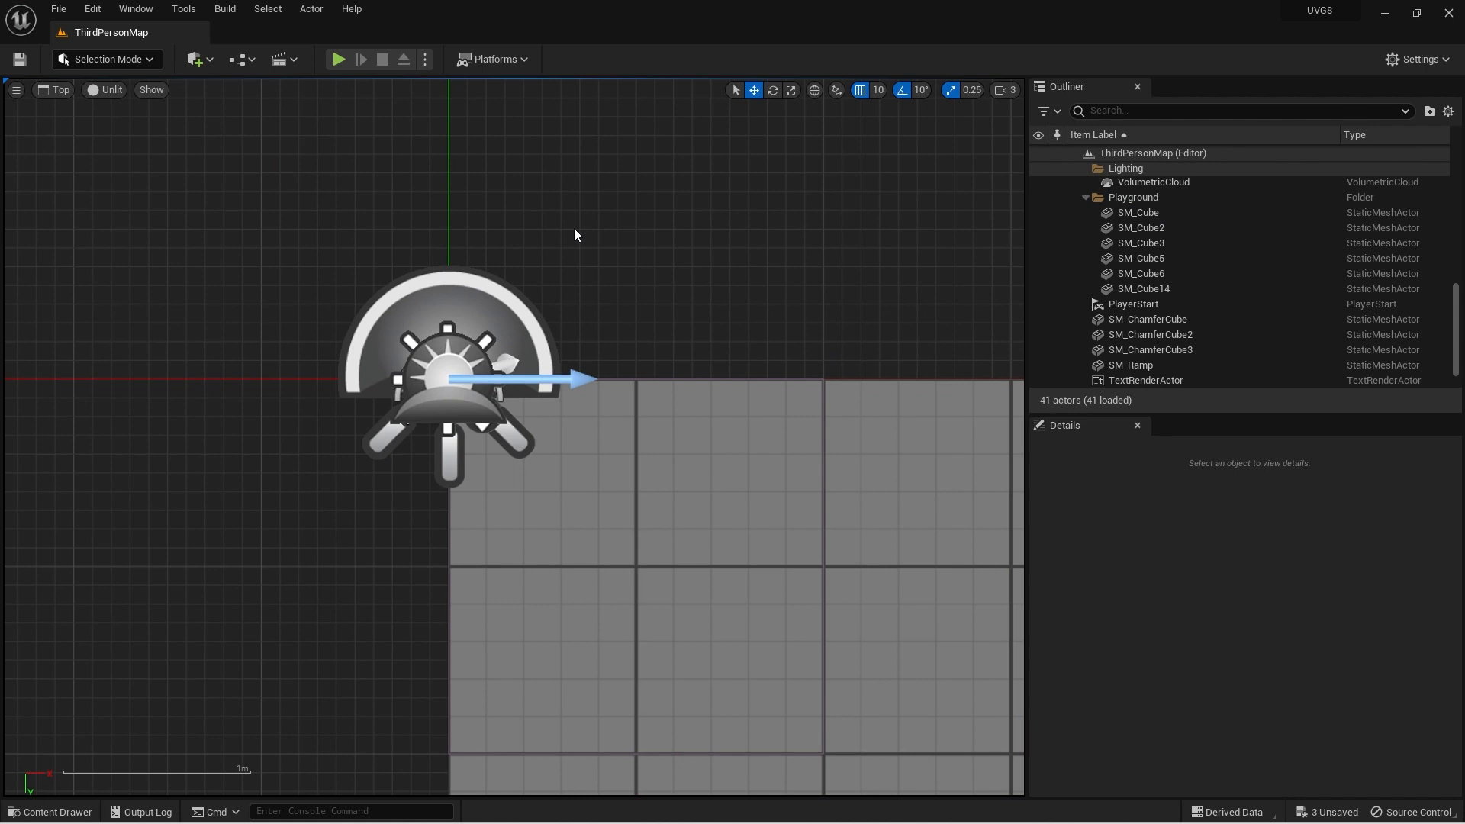
right_click_drag(592, 288, 566, 272)
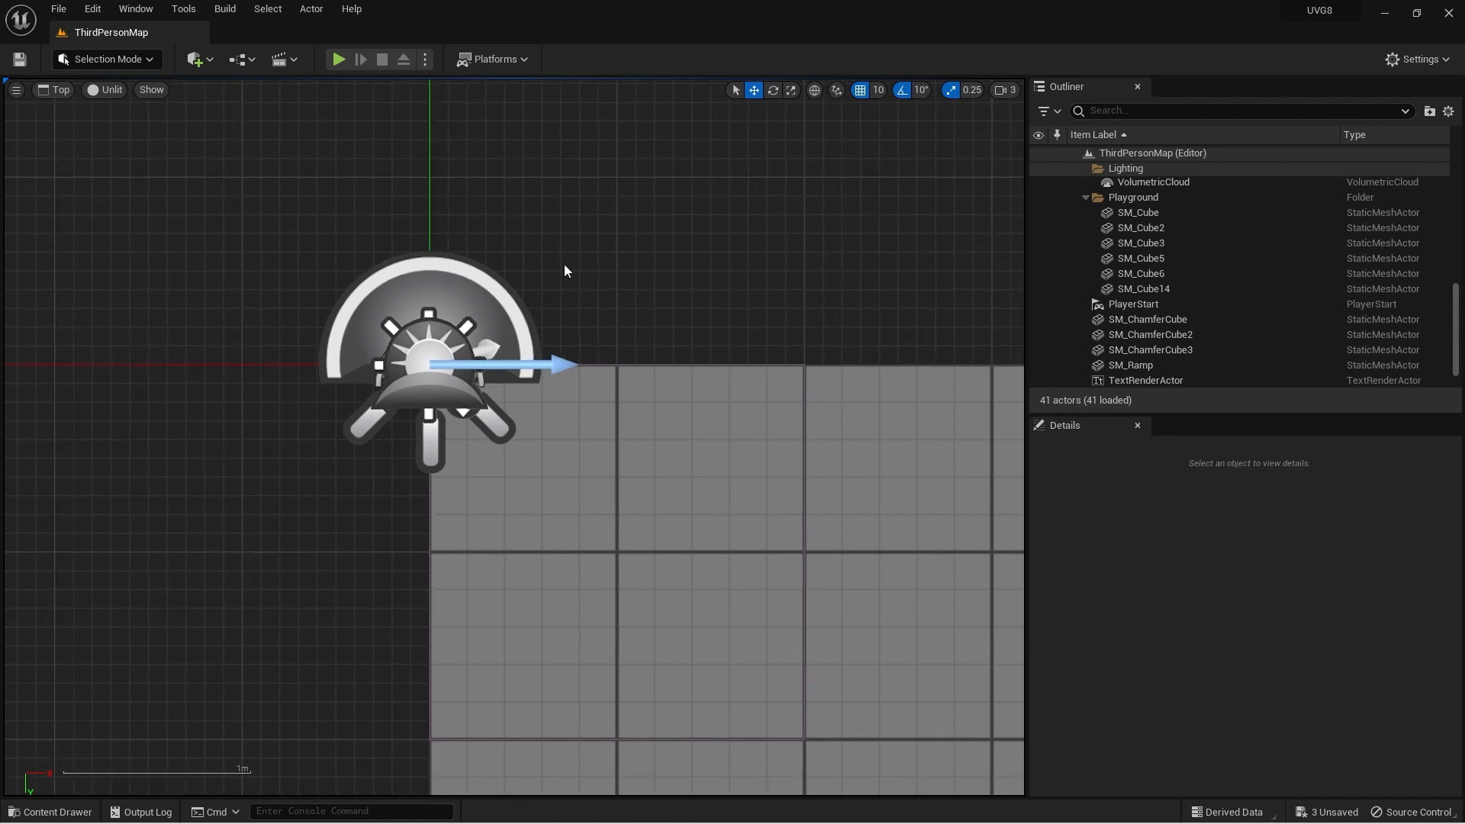
Select the overlapping SkyAtmosphere and SkyLight icons at the floor's corner in turn, ending with SkyAtmosphere
left_click(417, 324)
left_click(415, 328)
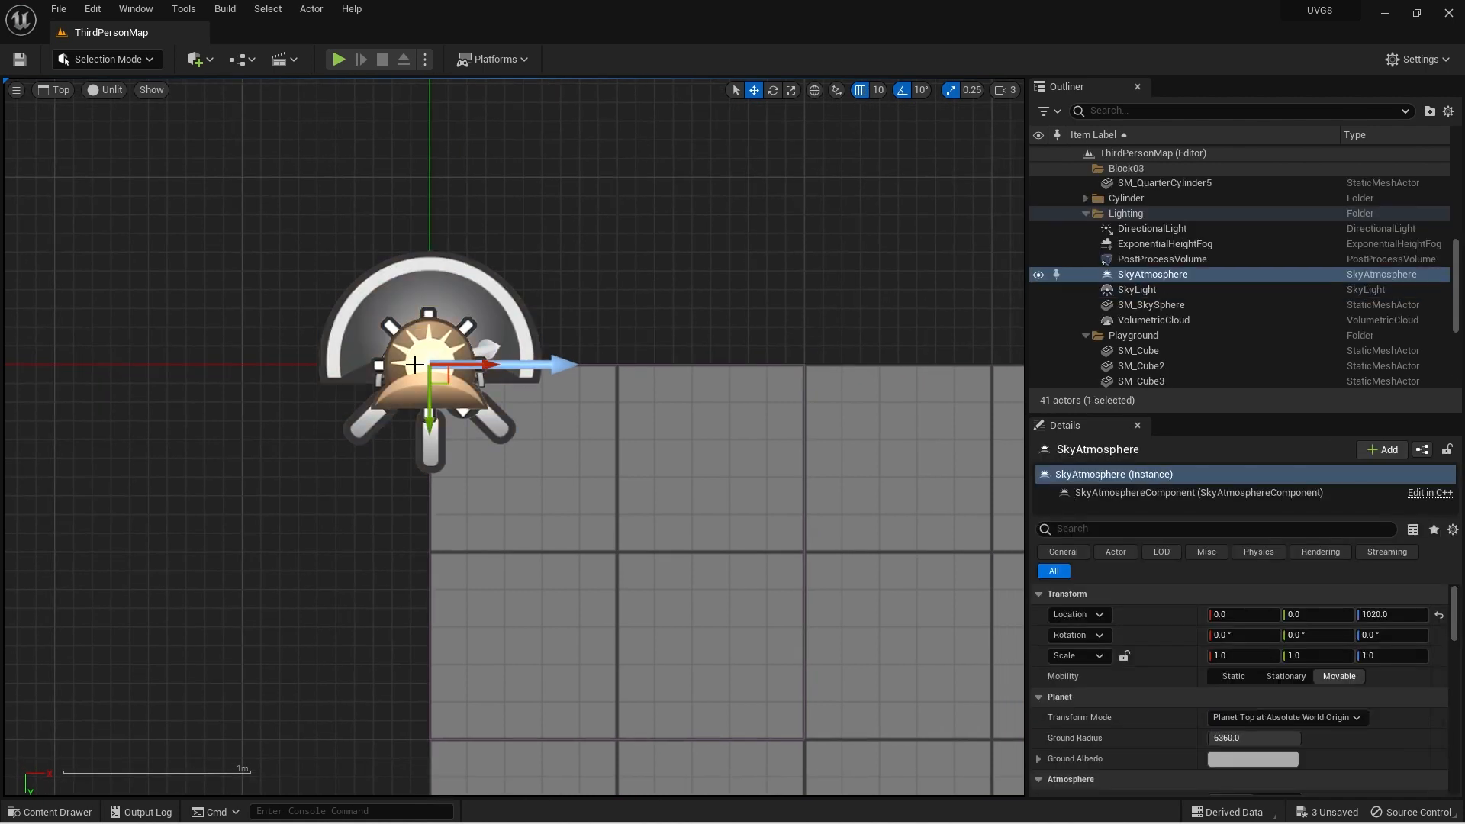
left_click(390, 328)
left_click(422, 276)
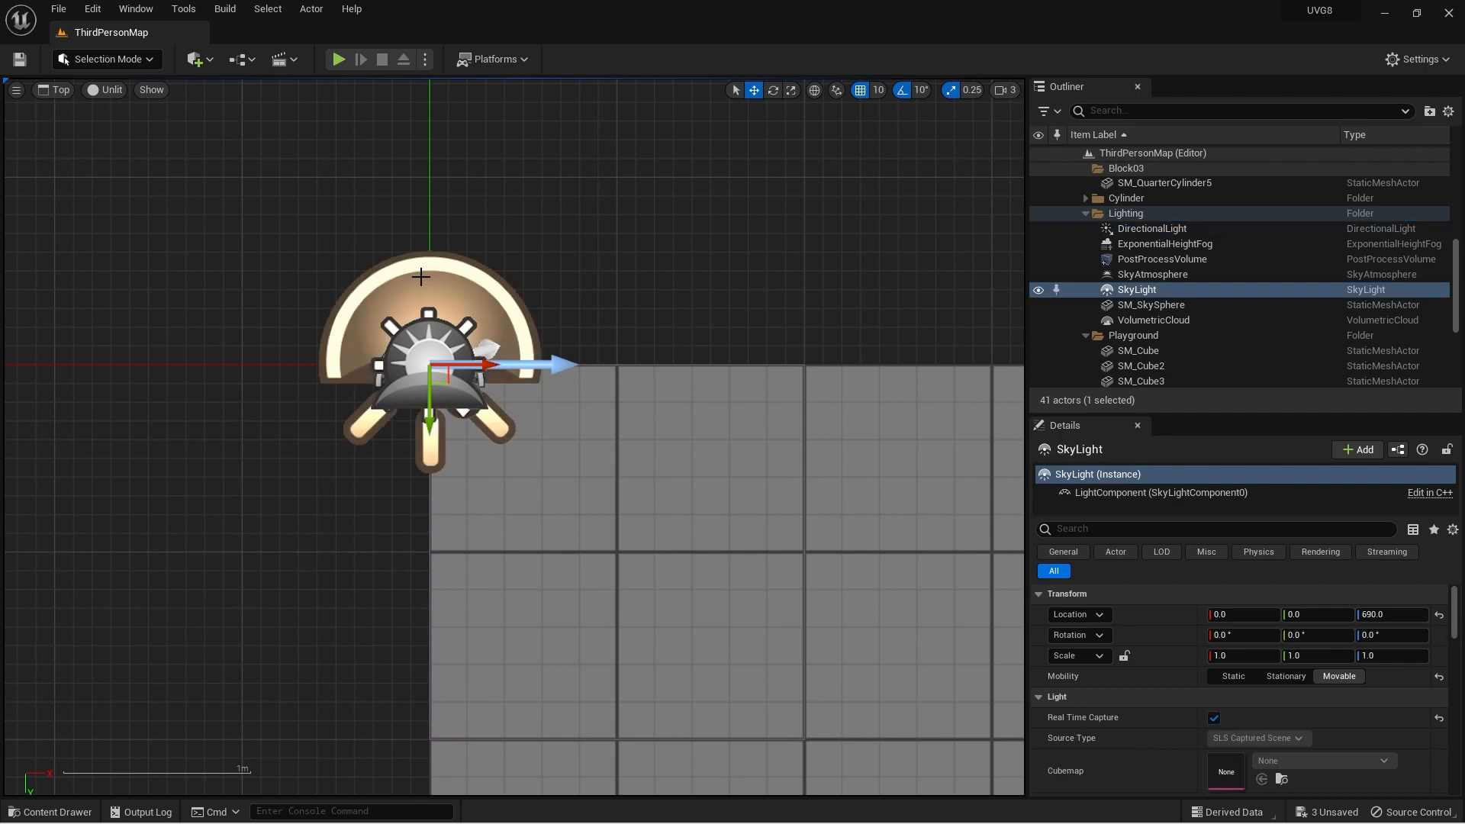
left_click(407, 389)
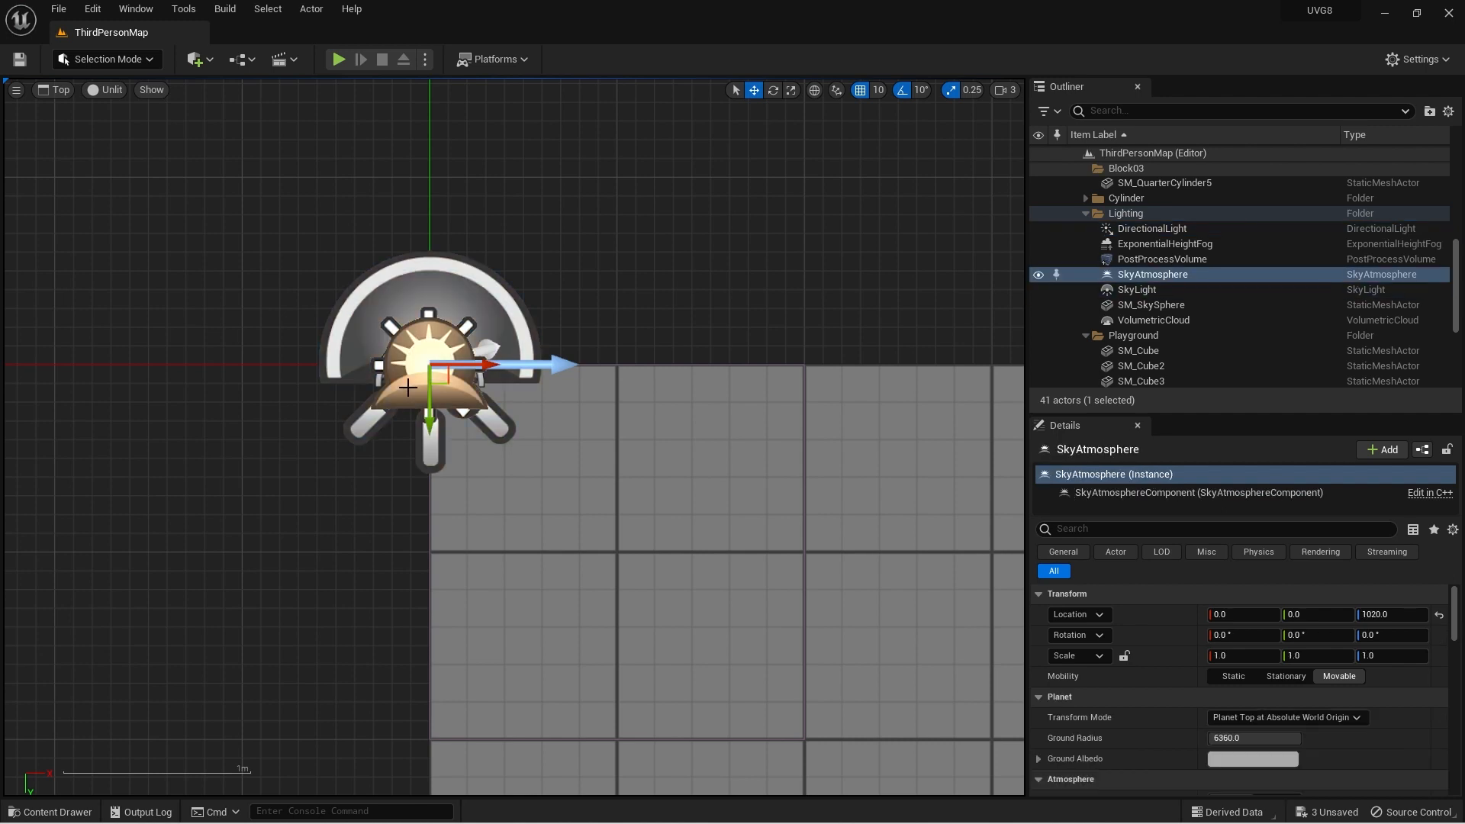
Hide the SkyAtmosphere actor, then select the DirectionalLight and toggle its visibility off and on again
key("Escape")
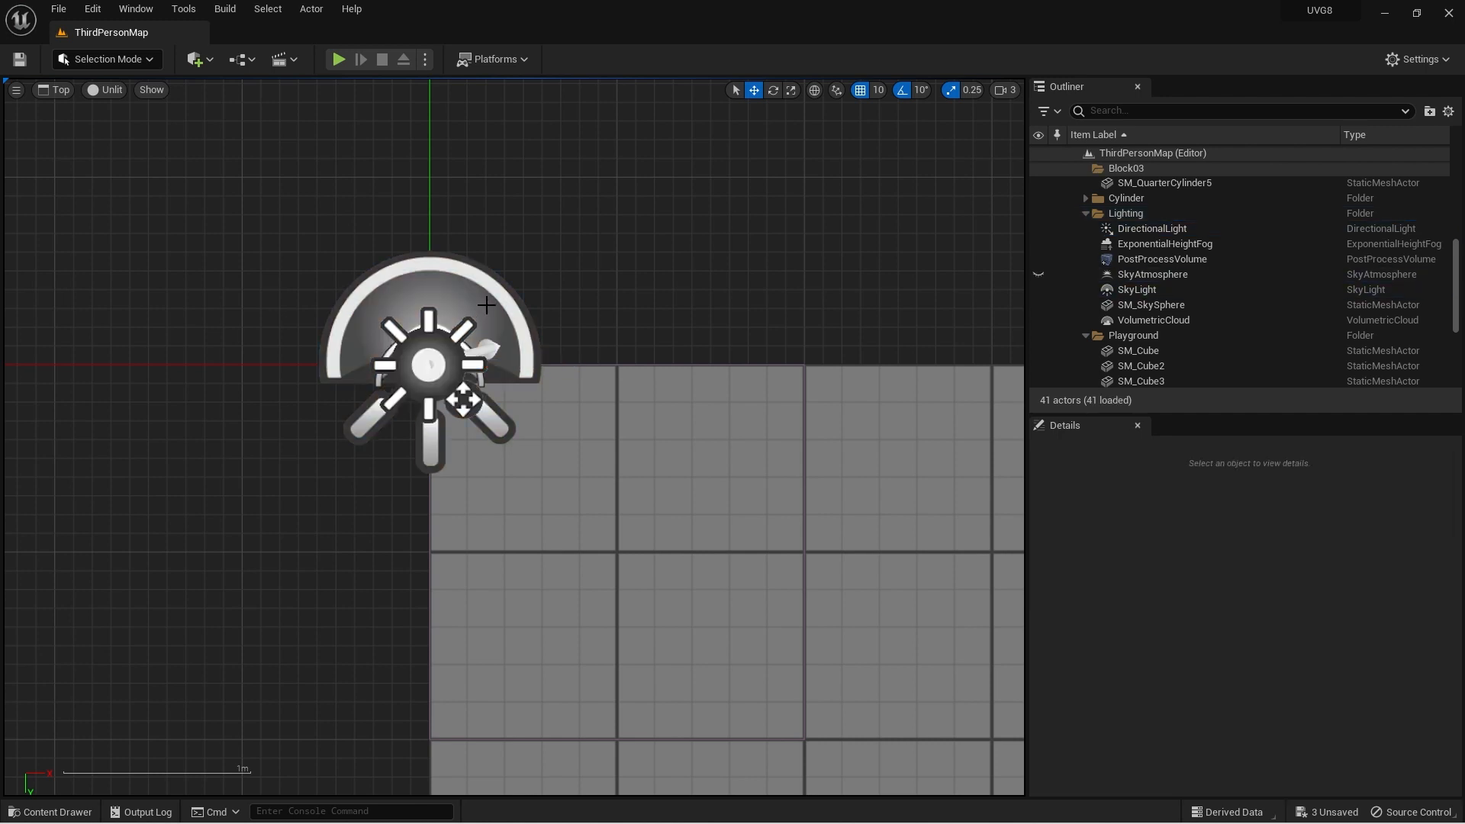
left_click(421, 347)
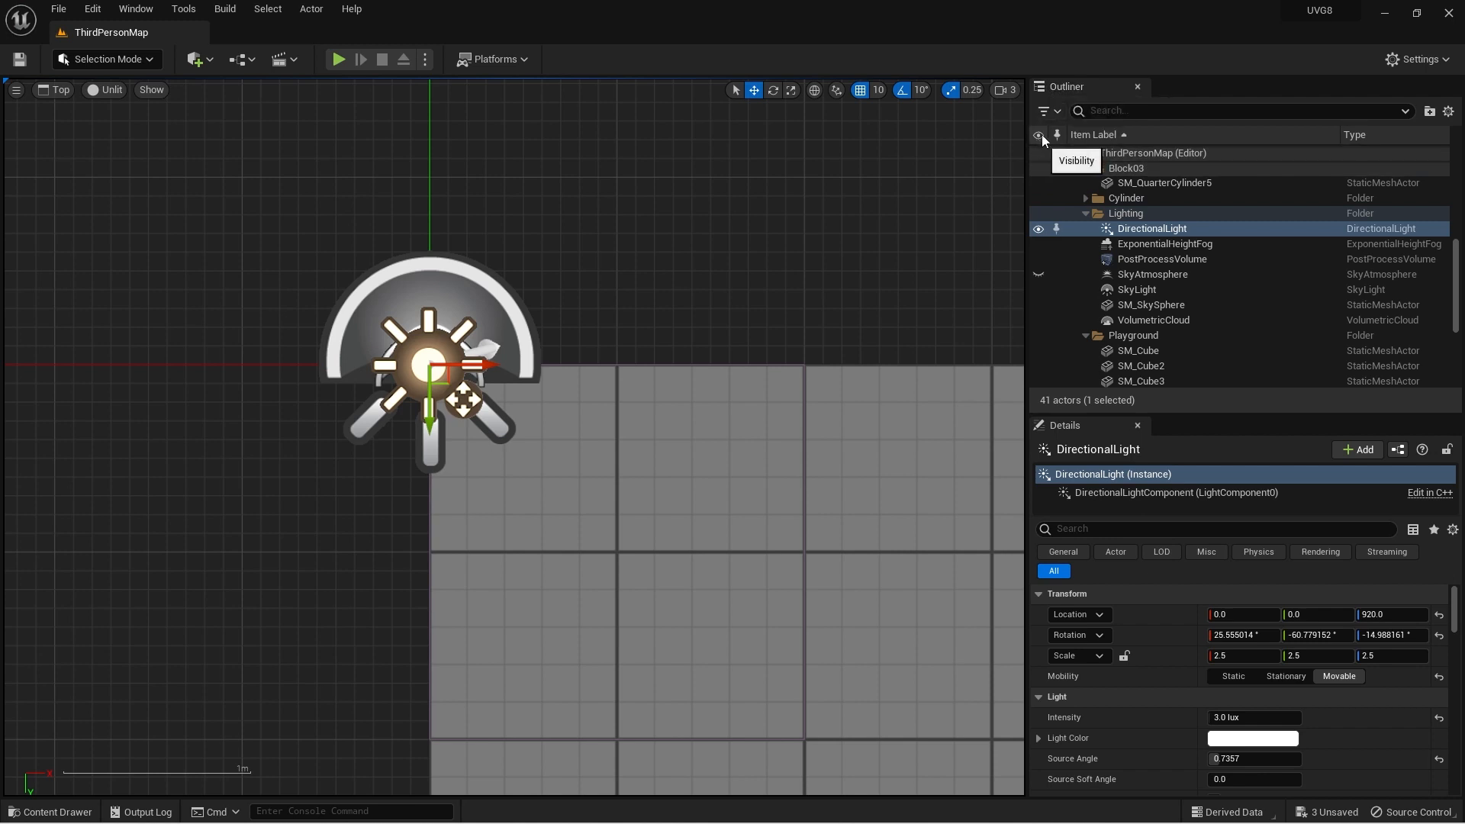
left_click(1039, 228)
left_click(1038, 229)
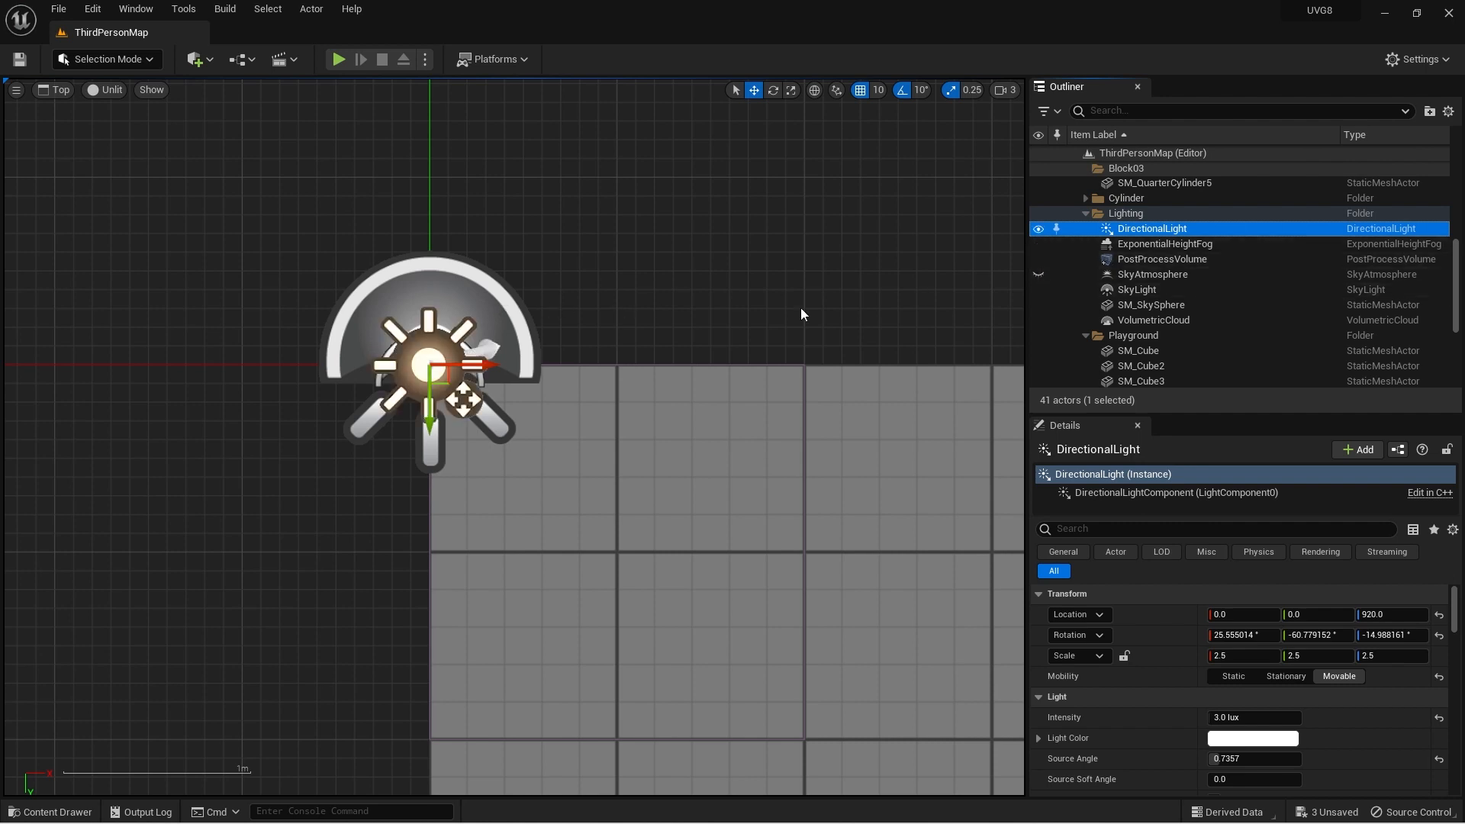
left_click(1119, 232)
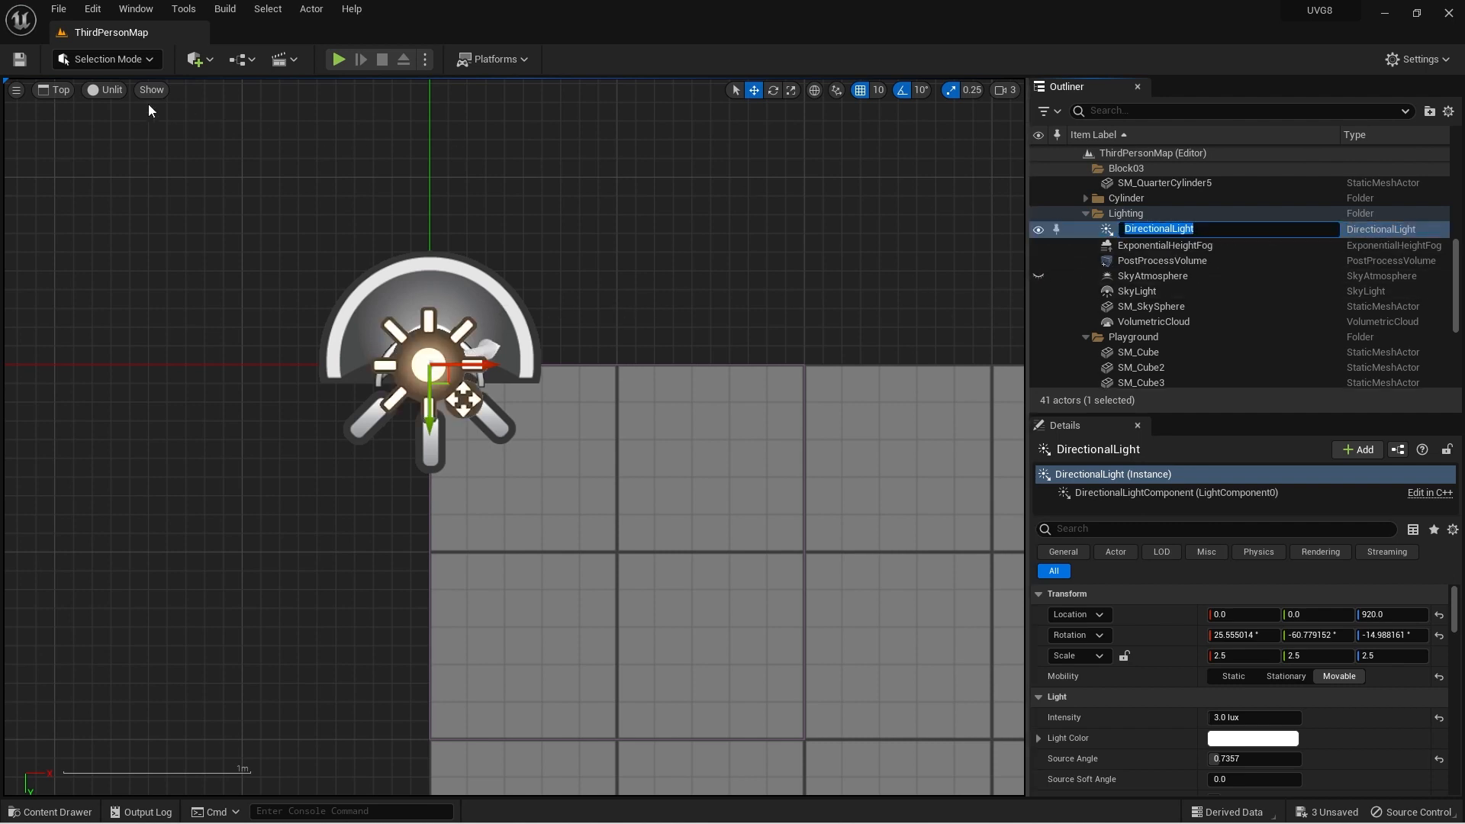
key("Escape")
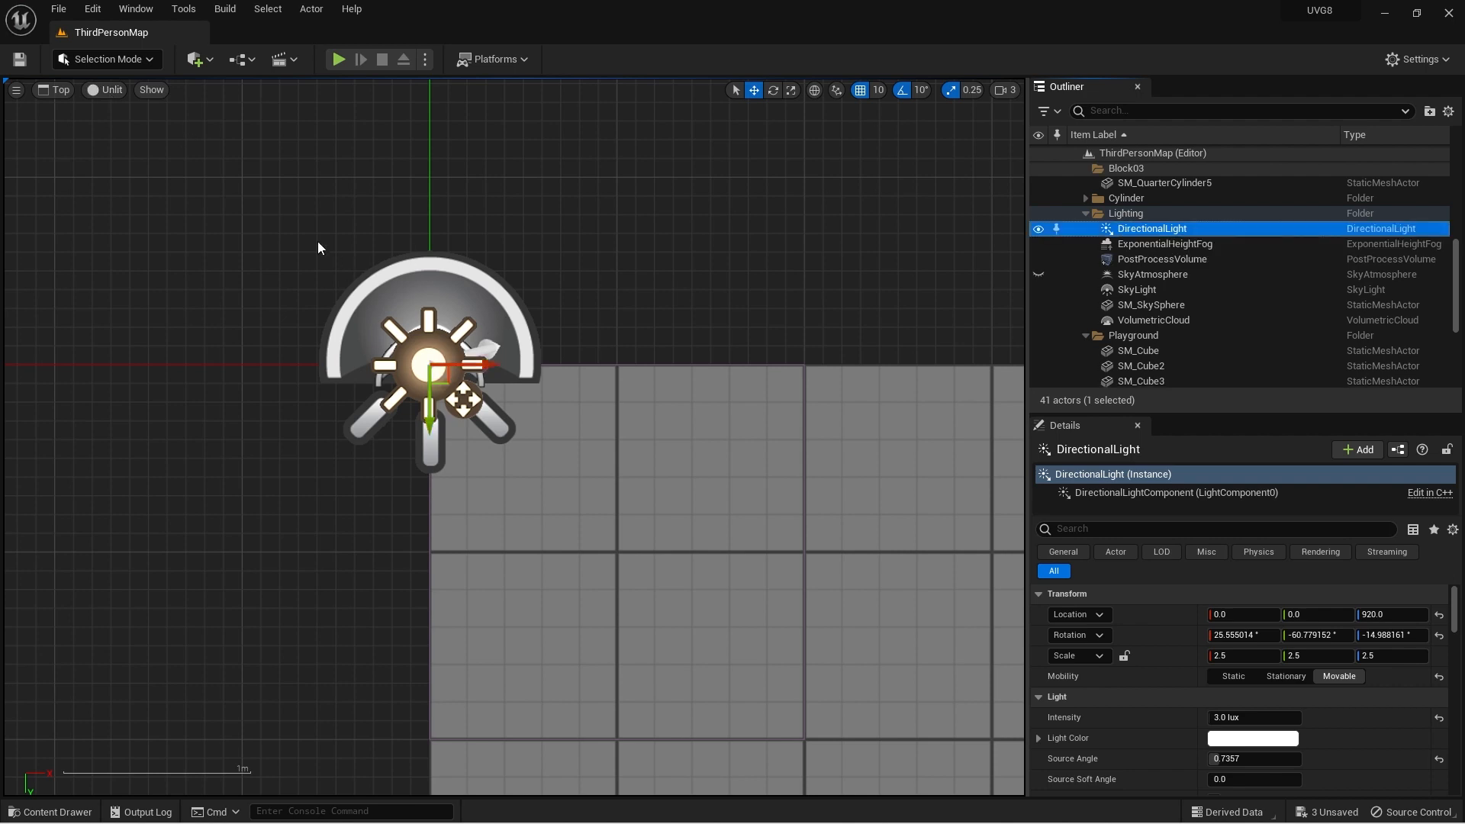
Move the DirectionalLight away from the floor's corner to X -100, Y -110 and set the top view to Lit mode
left_click_drag(443, 385, 255, 179)
left_click(112, 91)
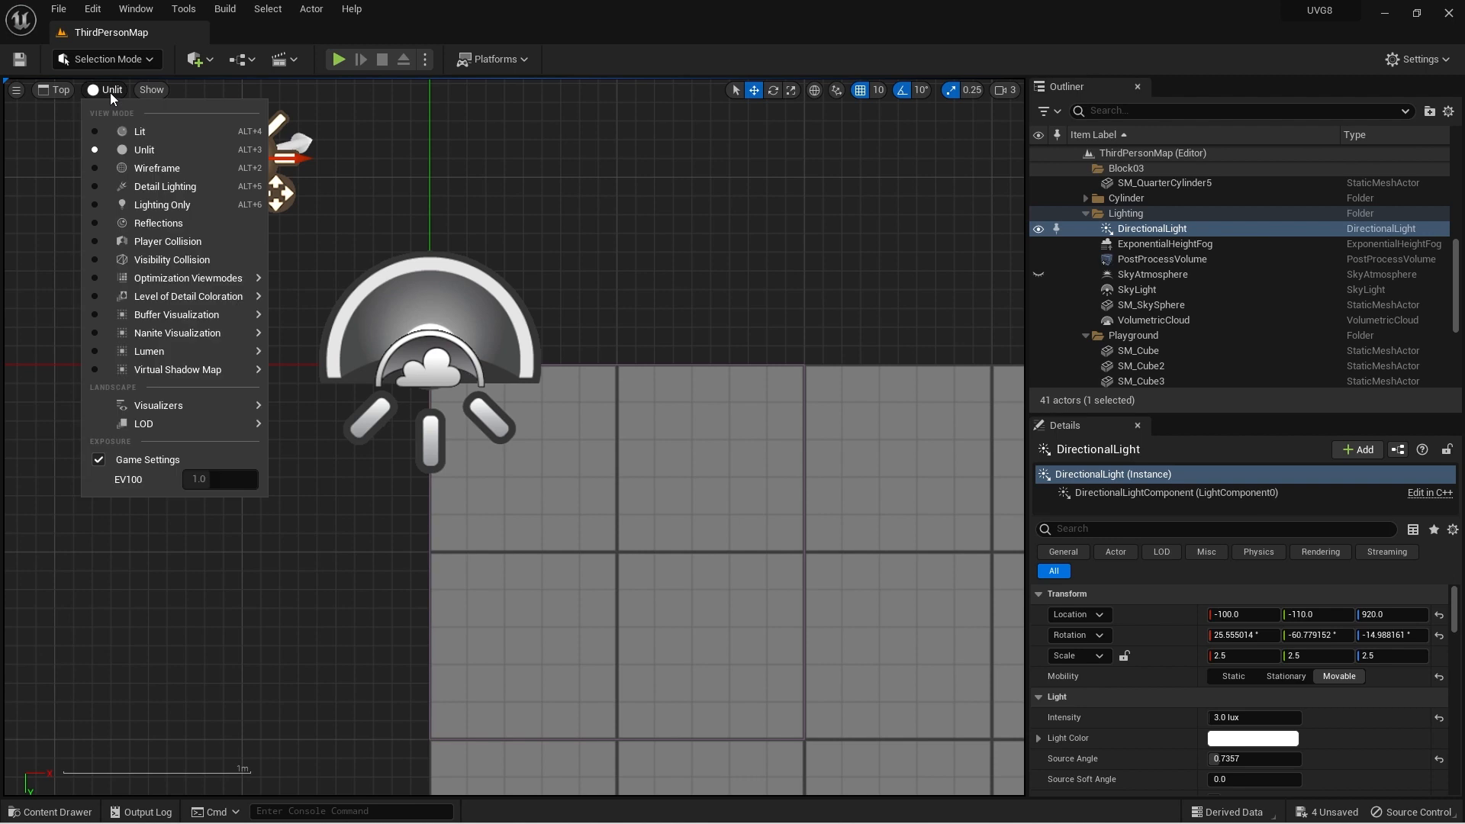
left_click(127, 131)
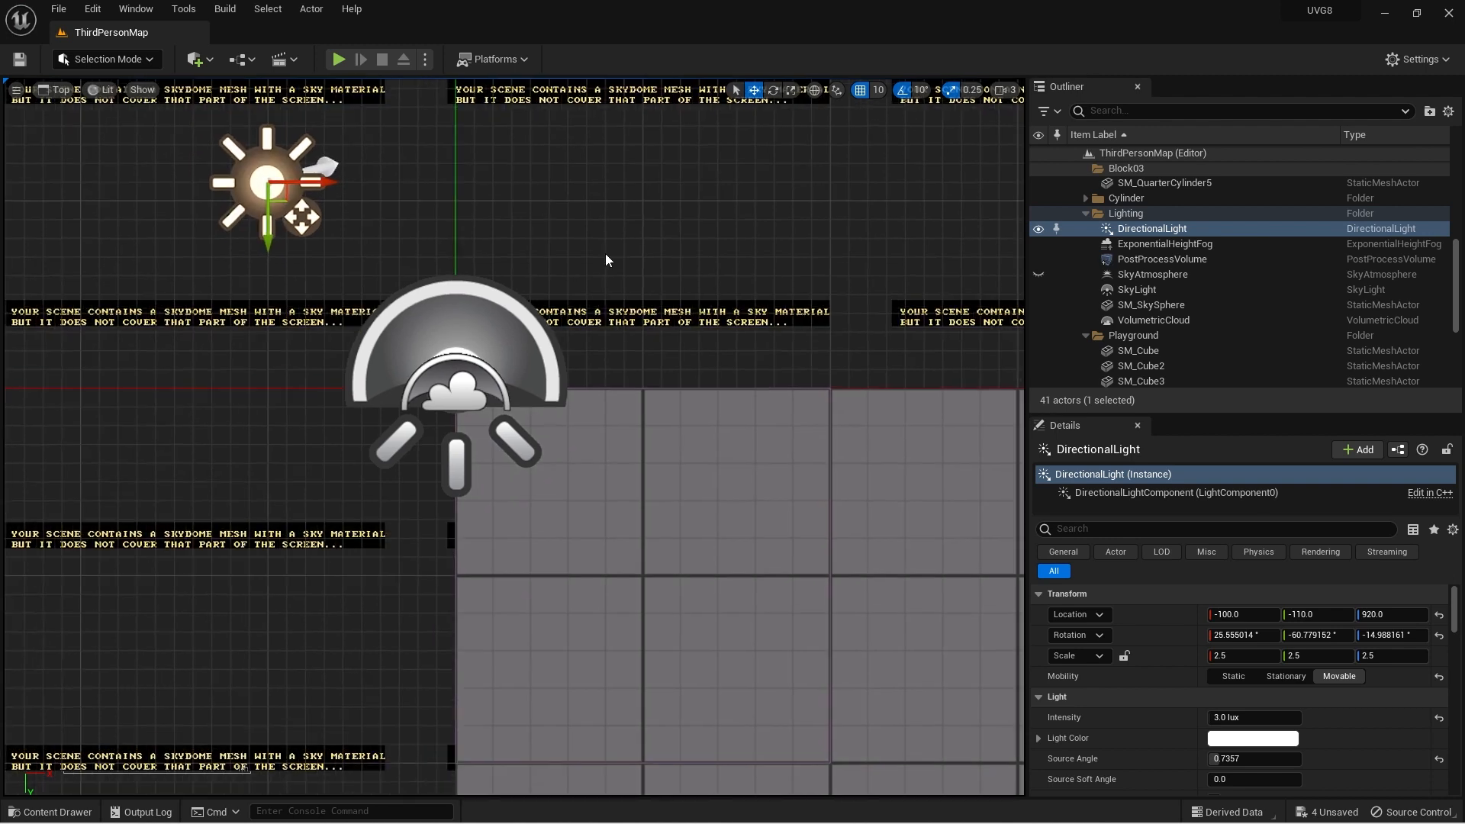
Toggle the DirectionalLight's visibility off and on repeatedly to compare the playground's lighting, leaving the light shown
key("h")
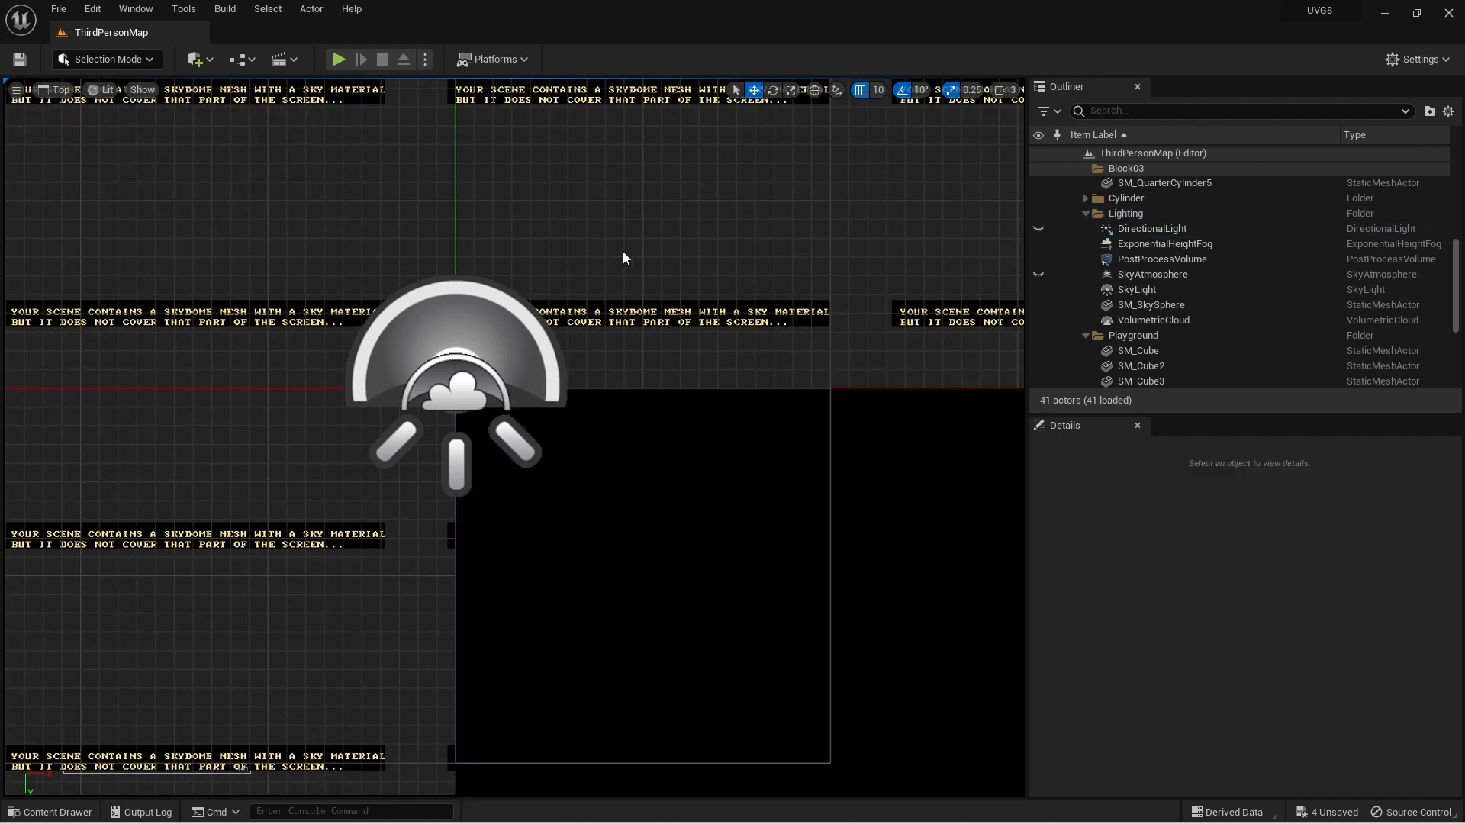
left_click(1039, 229)
left_click(1040, 230)
left_click(1039, 230)
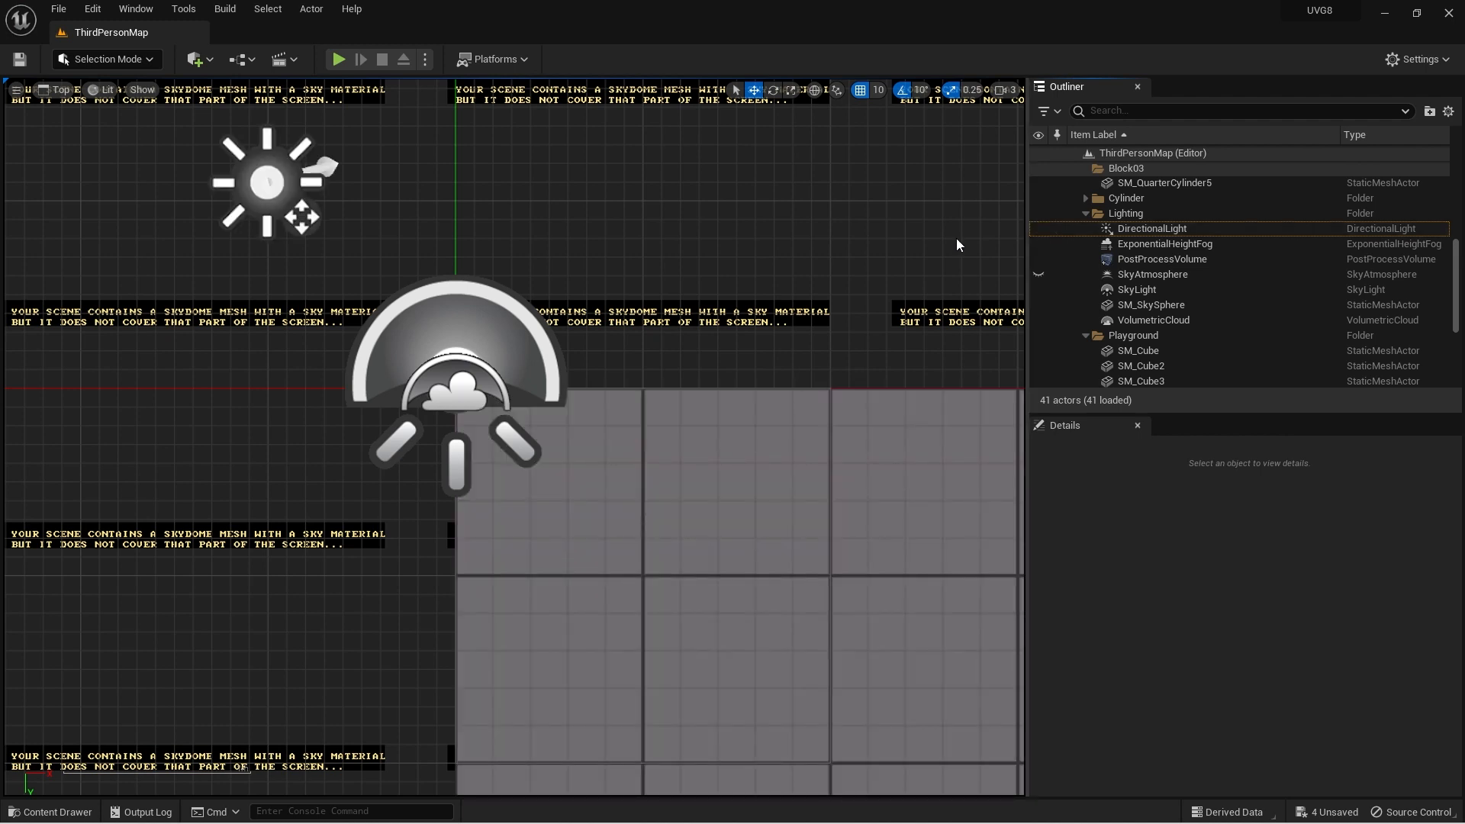
scroll(903, 323, "down", 5)
scroll(814, 310, "down", 5)
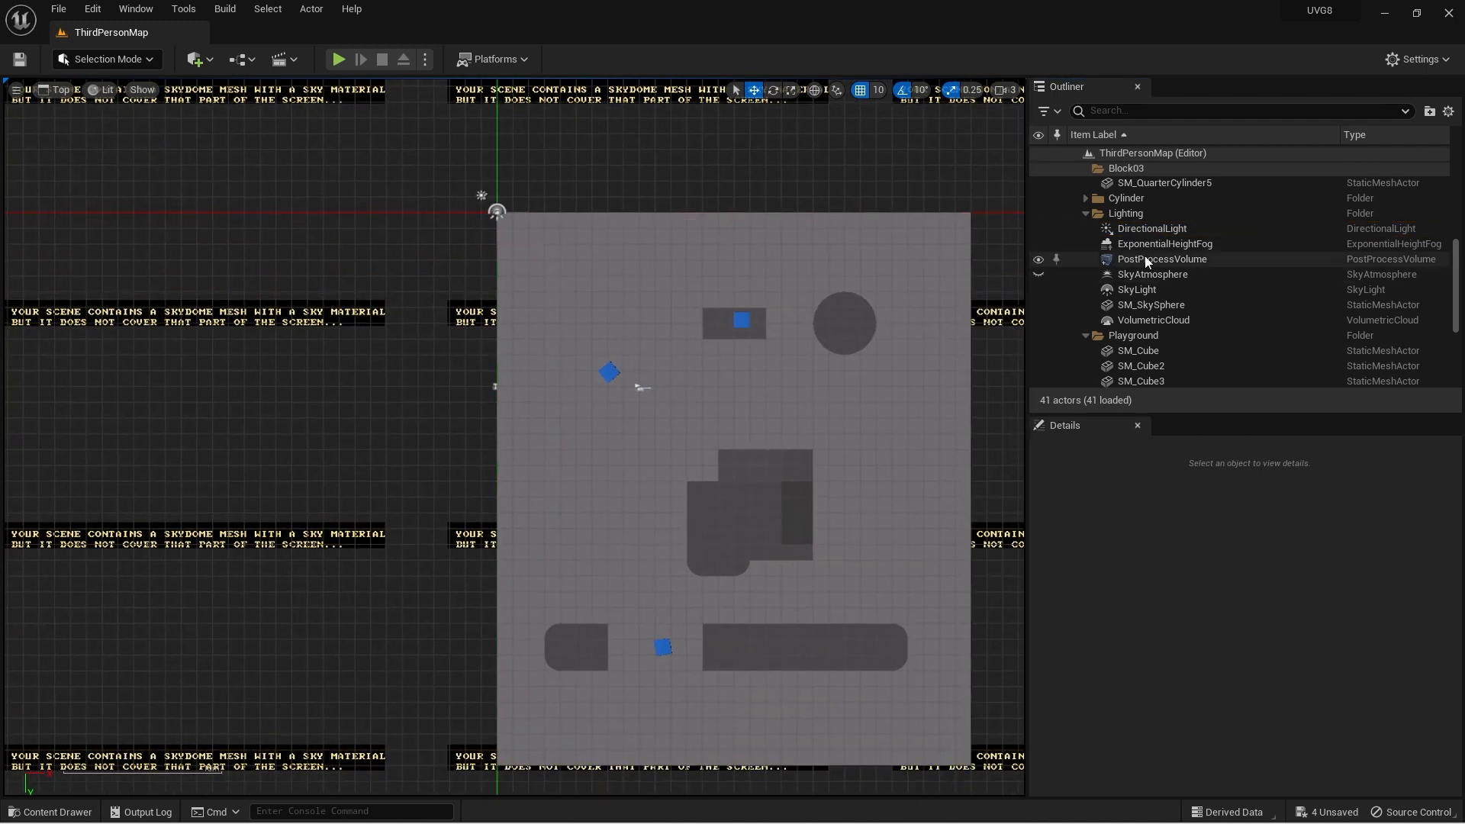
left_click(1039, 229)
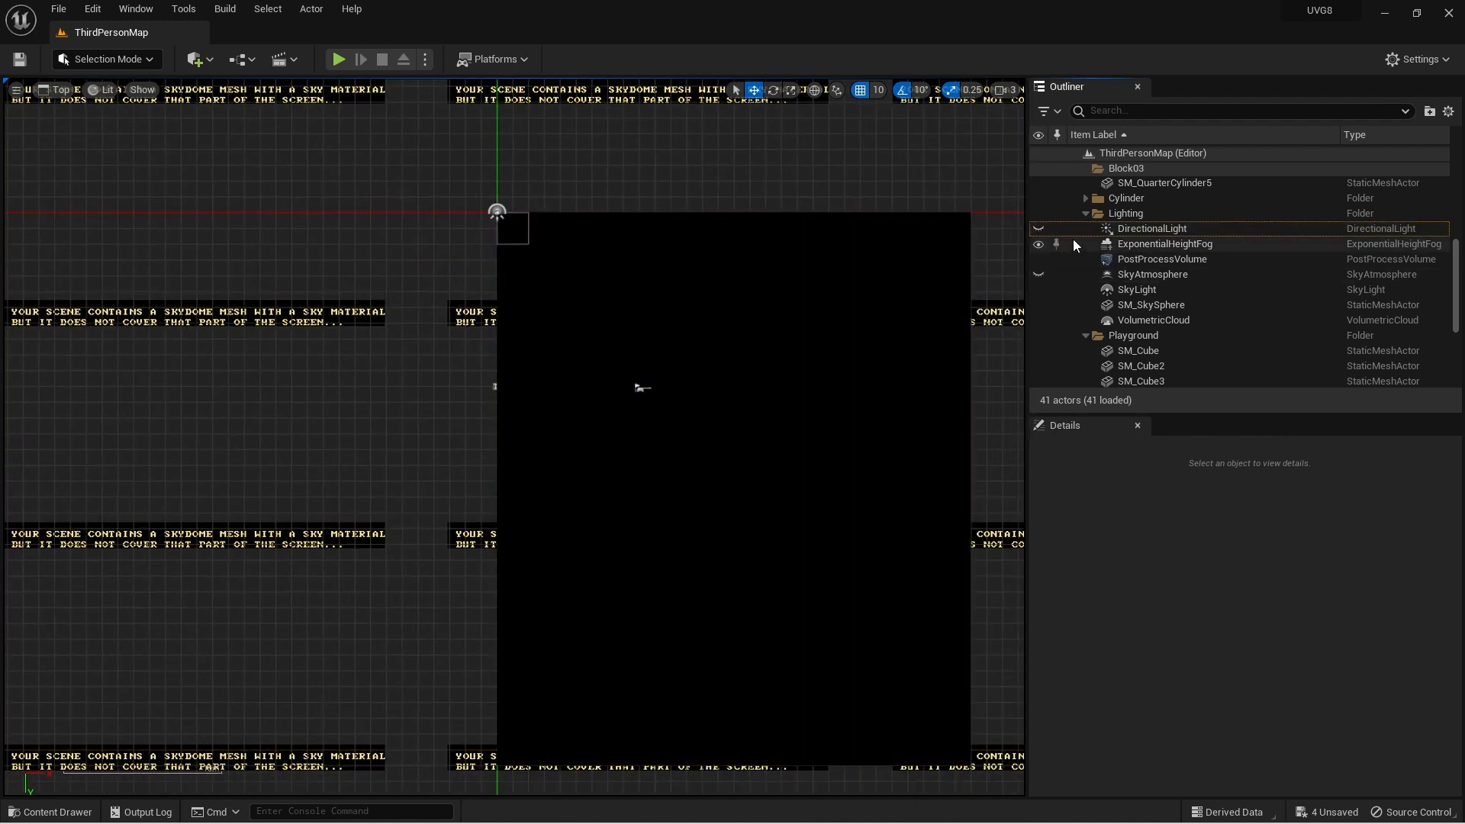
left_click(1037, 230)
Set the top view back to Unlit mode and hide the SkyLight and VolumetricCloud actors at the floor's corner
scroll(523, 216, "up", 10)
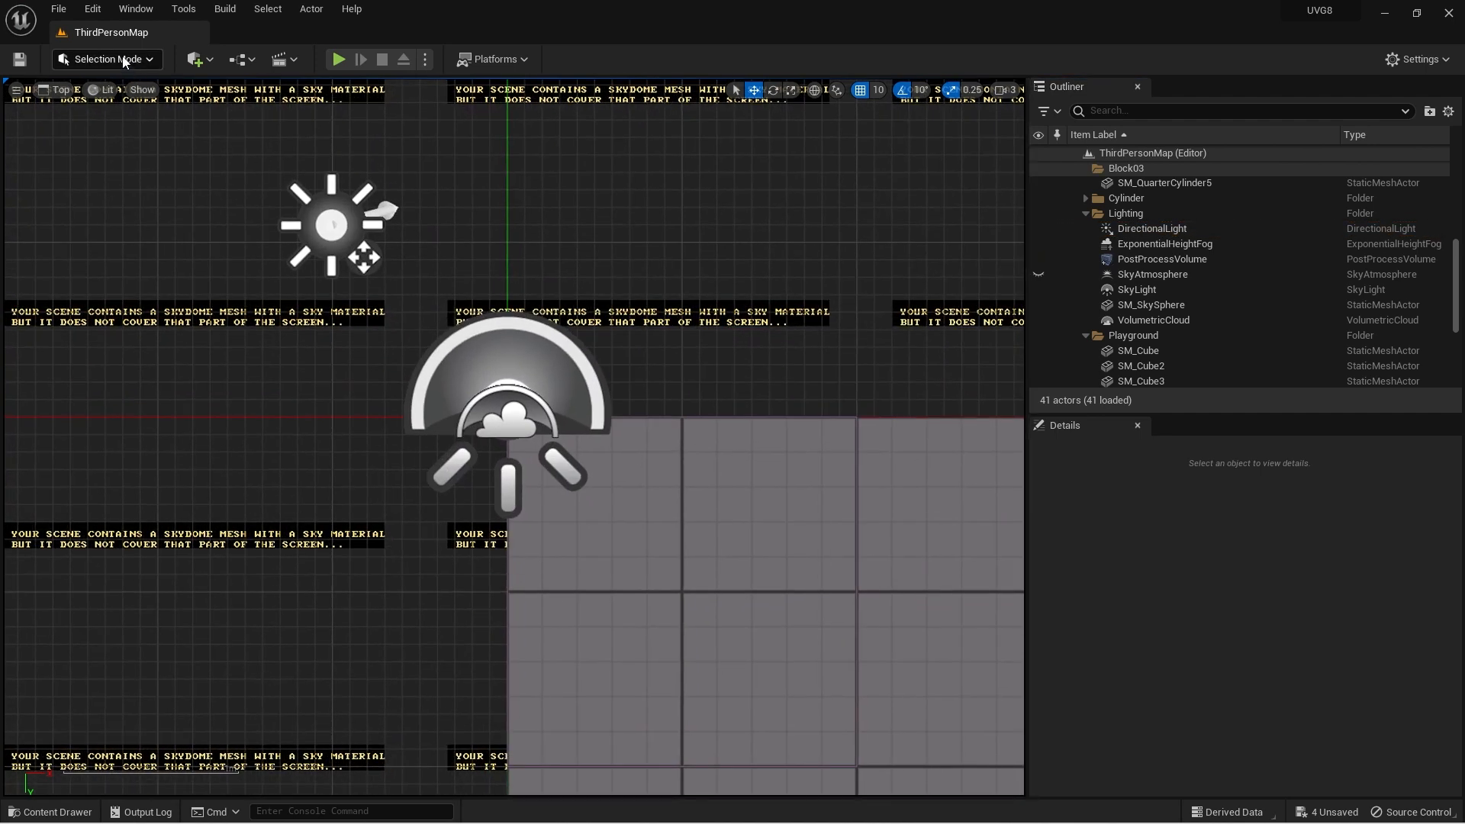
left_click(107, 90)
left_click(135, 156)
left_click(538, 364)
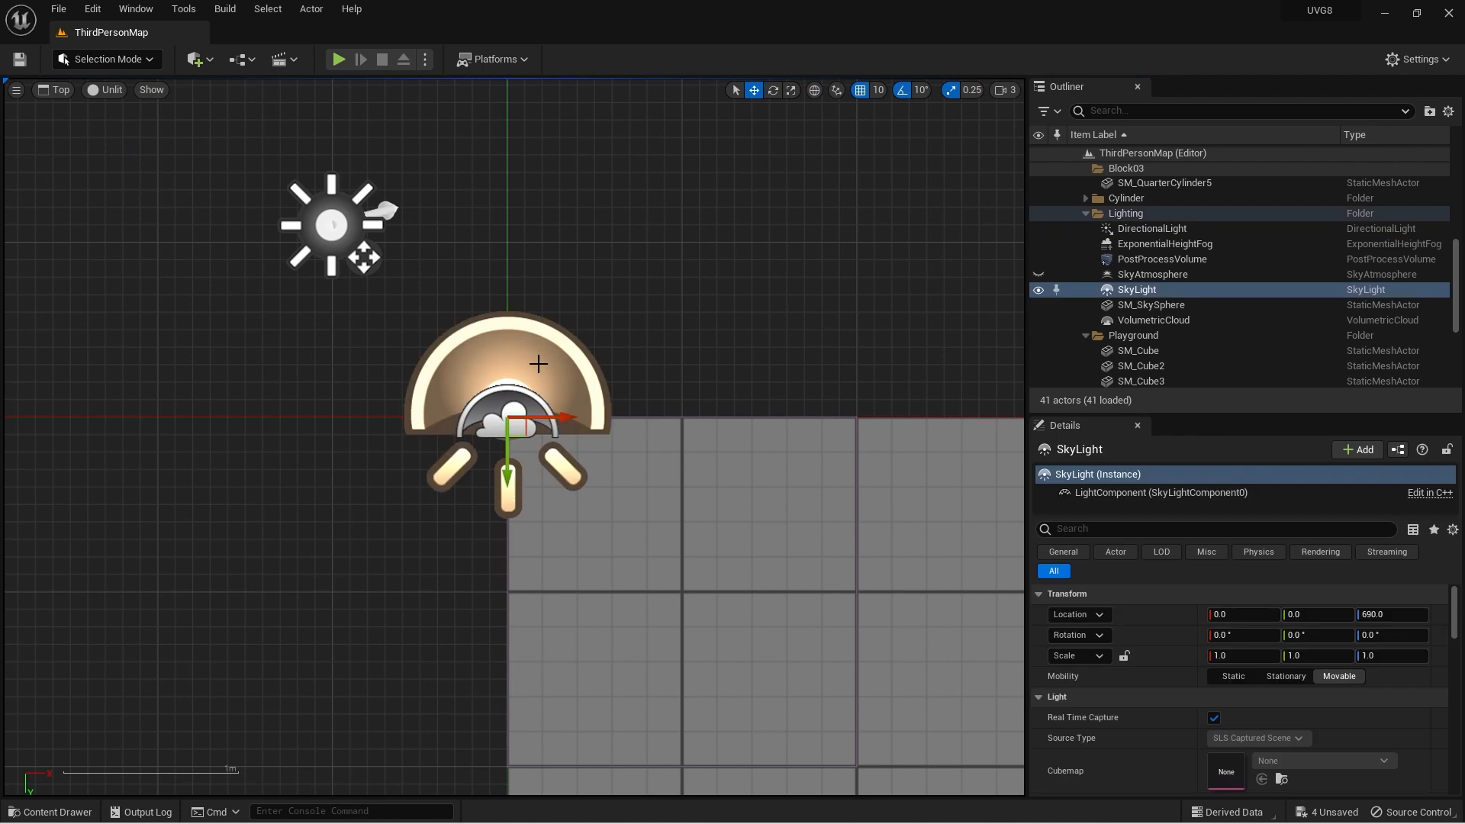
left_click(1038, 290)
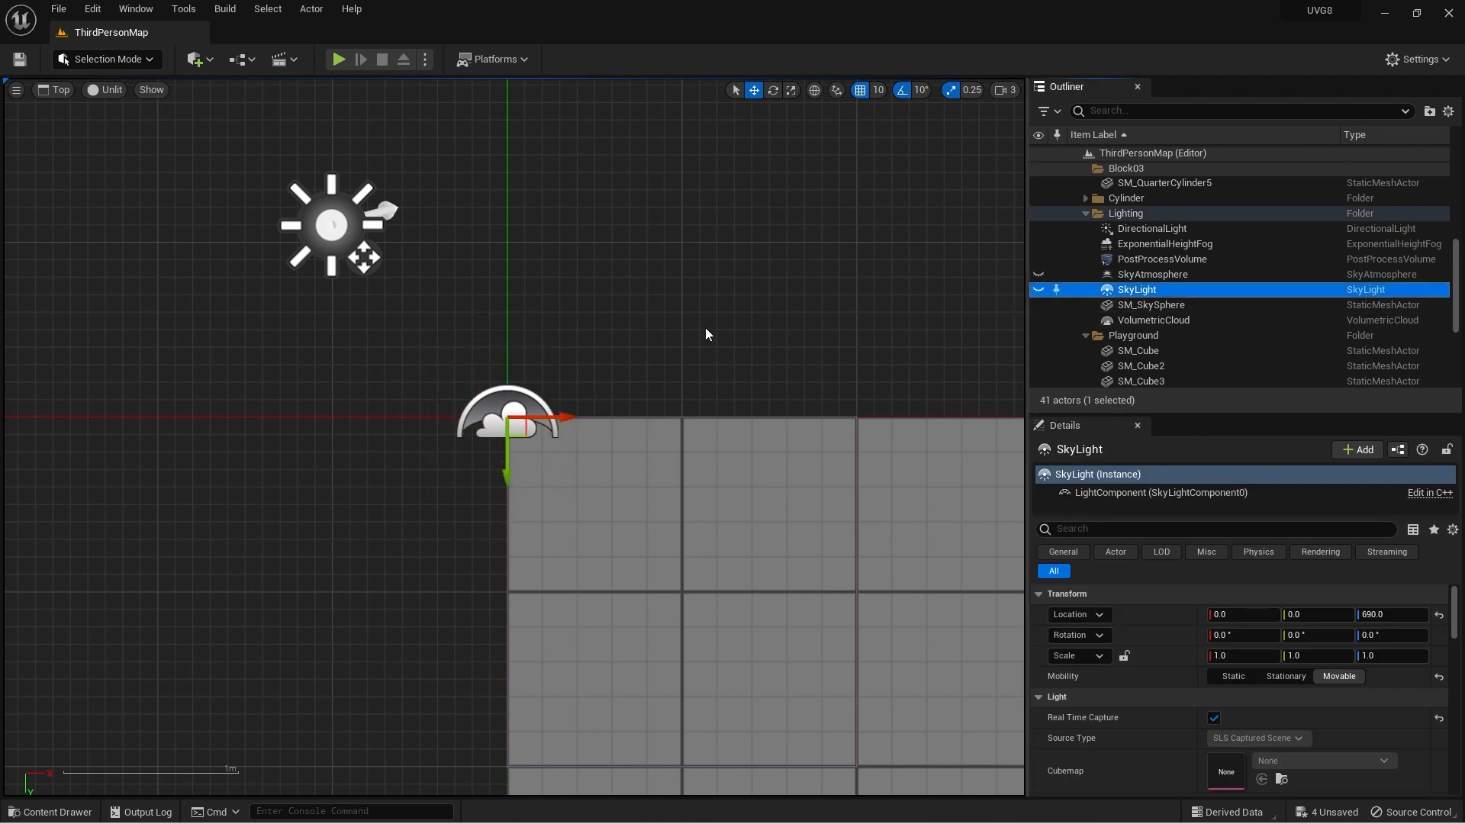
left_click(496, 388)
left_click(1038, 320)
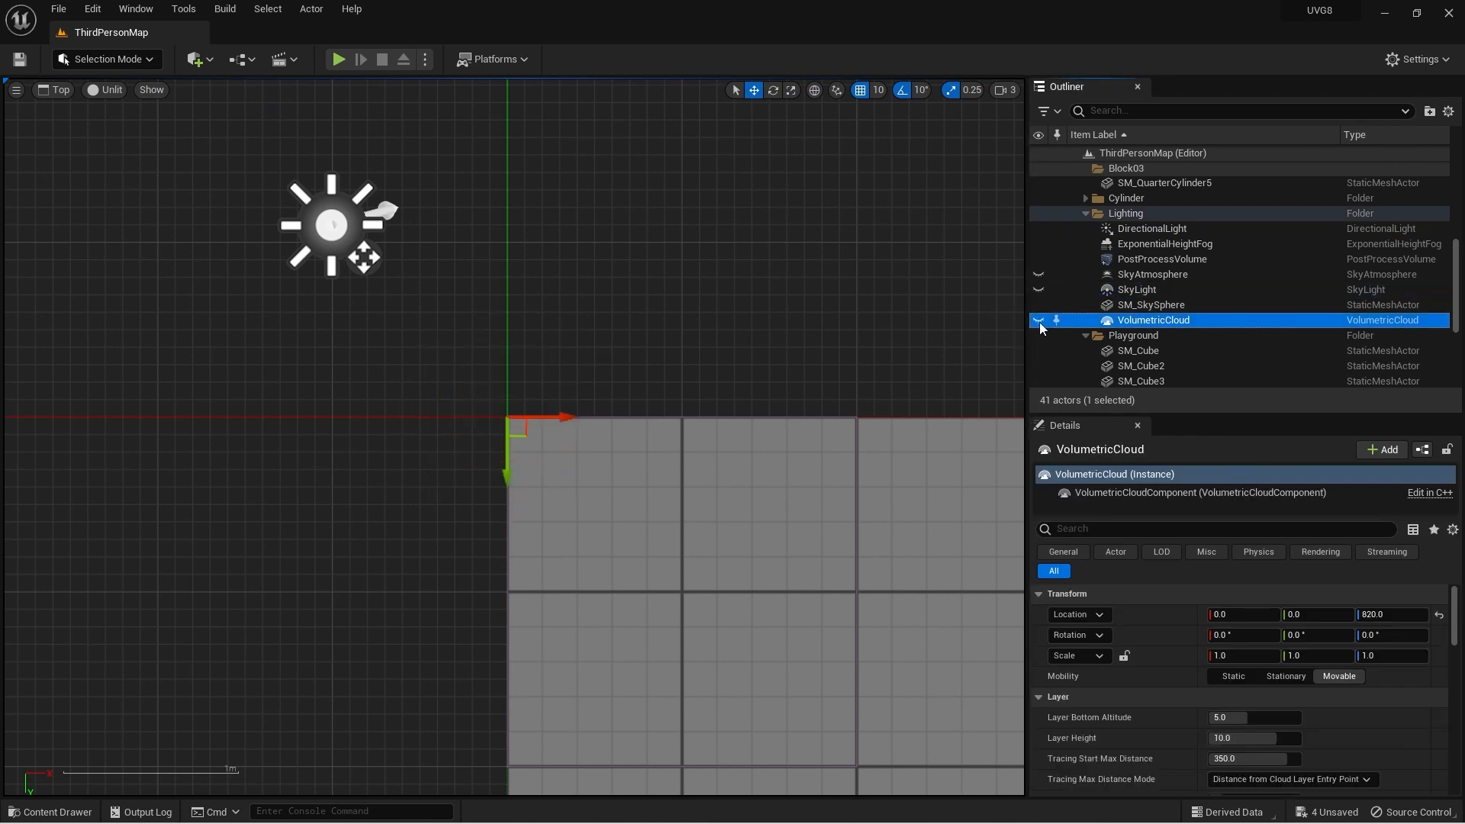
Select the SM_Cube floor in the top view and examine its corner at the world origin
left_click(112, 92)
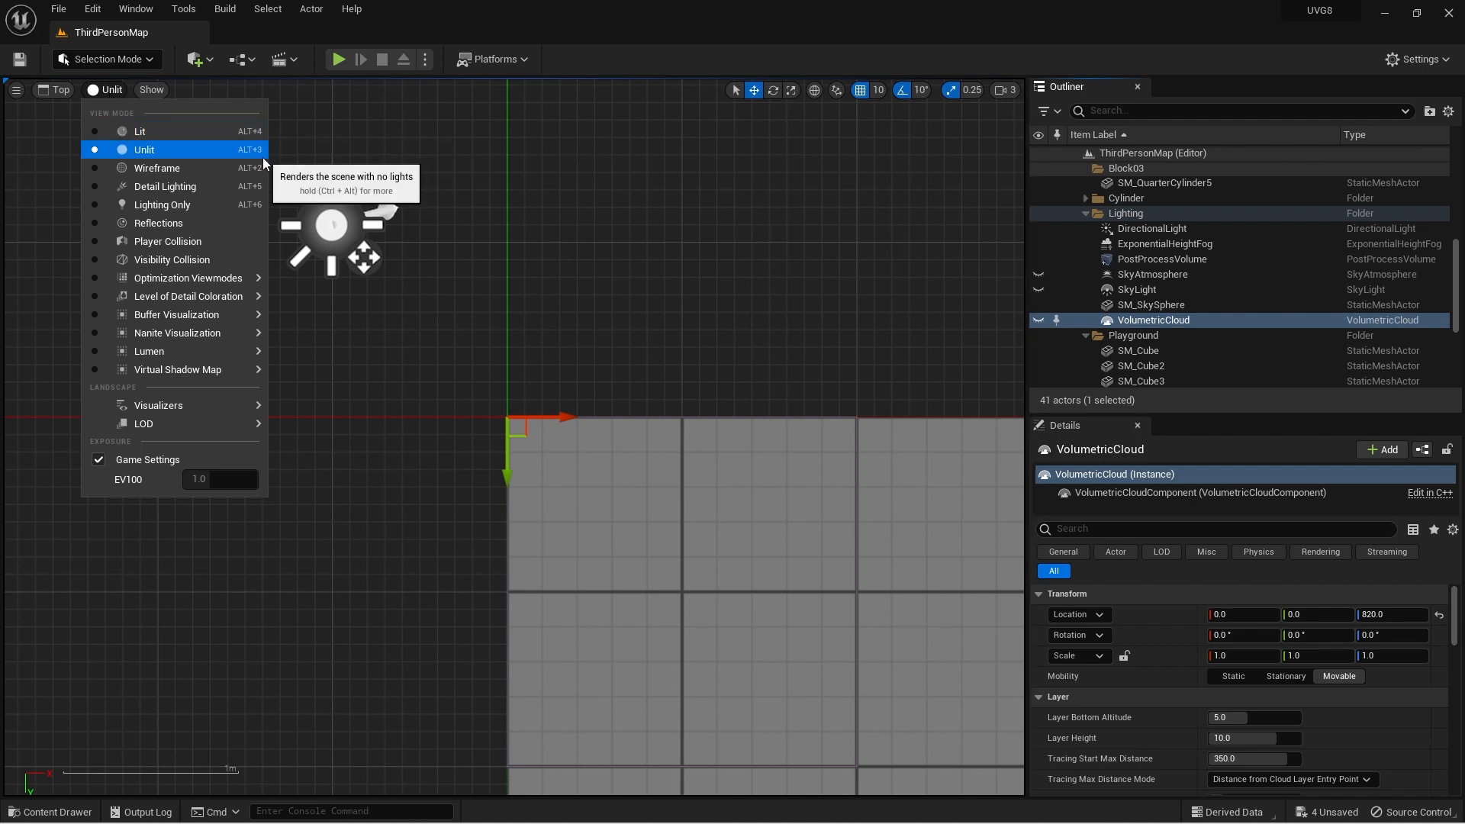
left_click(690, 267)
right_click_drag(653, 300, 633, 180)
scroll(670, 222, "down", 4)
right_click_drag(820, 301, 691, 169)
scroll(692, 170, "down", 3)
left_click(746, 351)
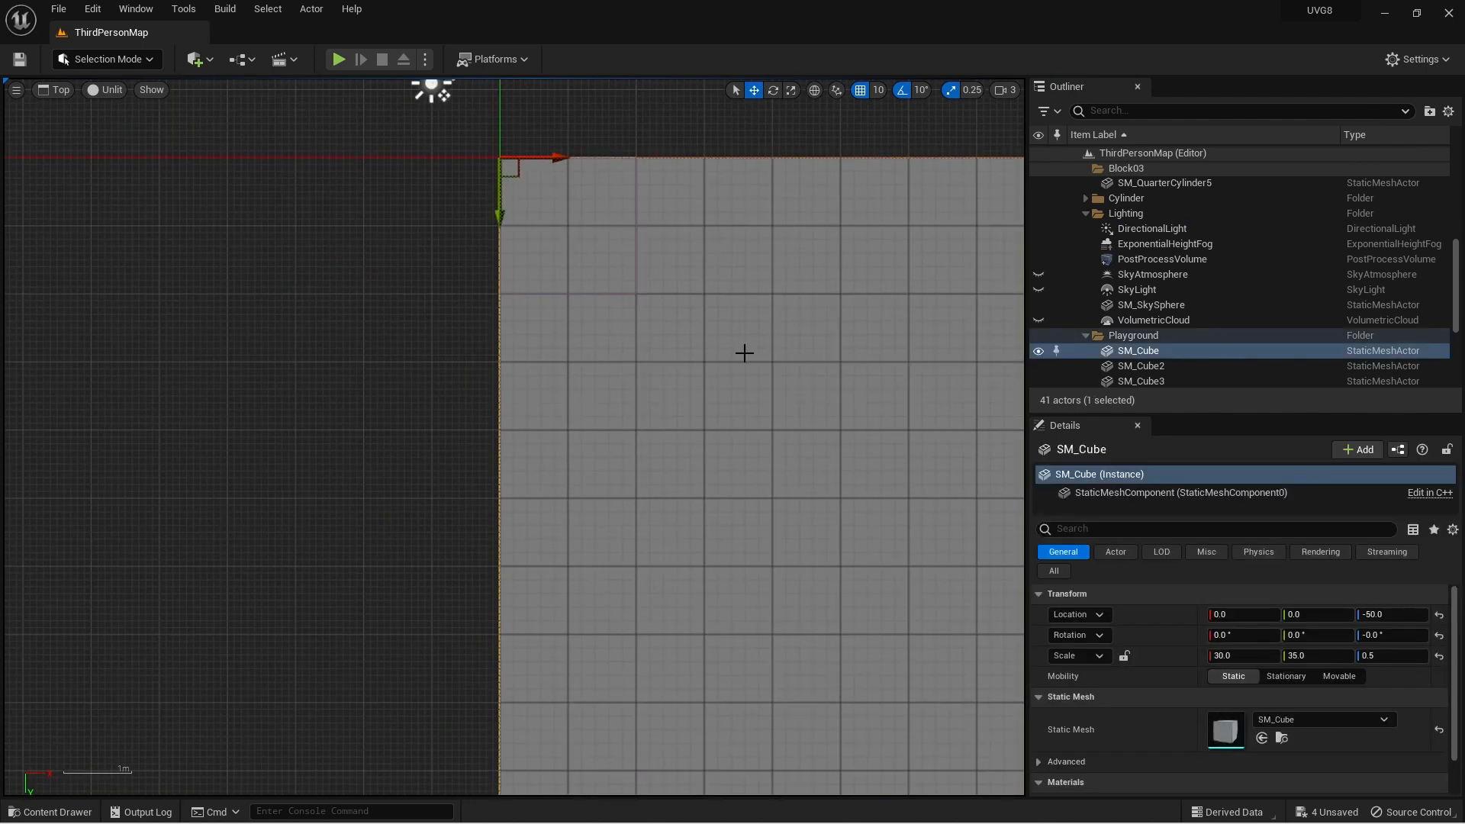
right_click_drag(610, 222, 676, 382)
scroll(620, 343, "up", 2)
scroll(620, 336, "up", 1)
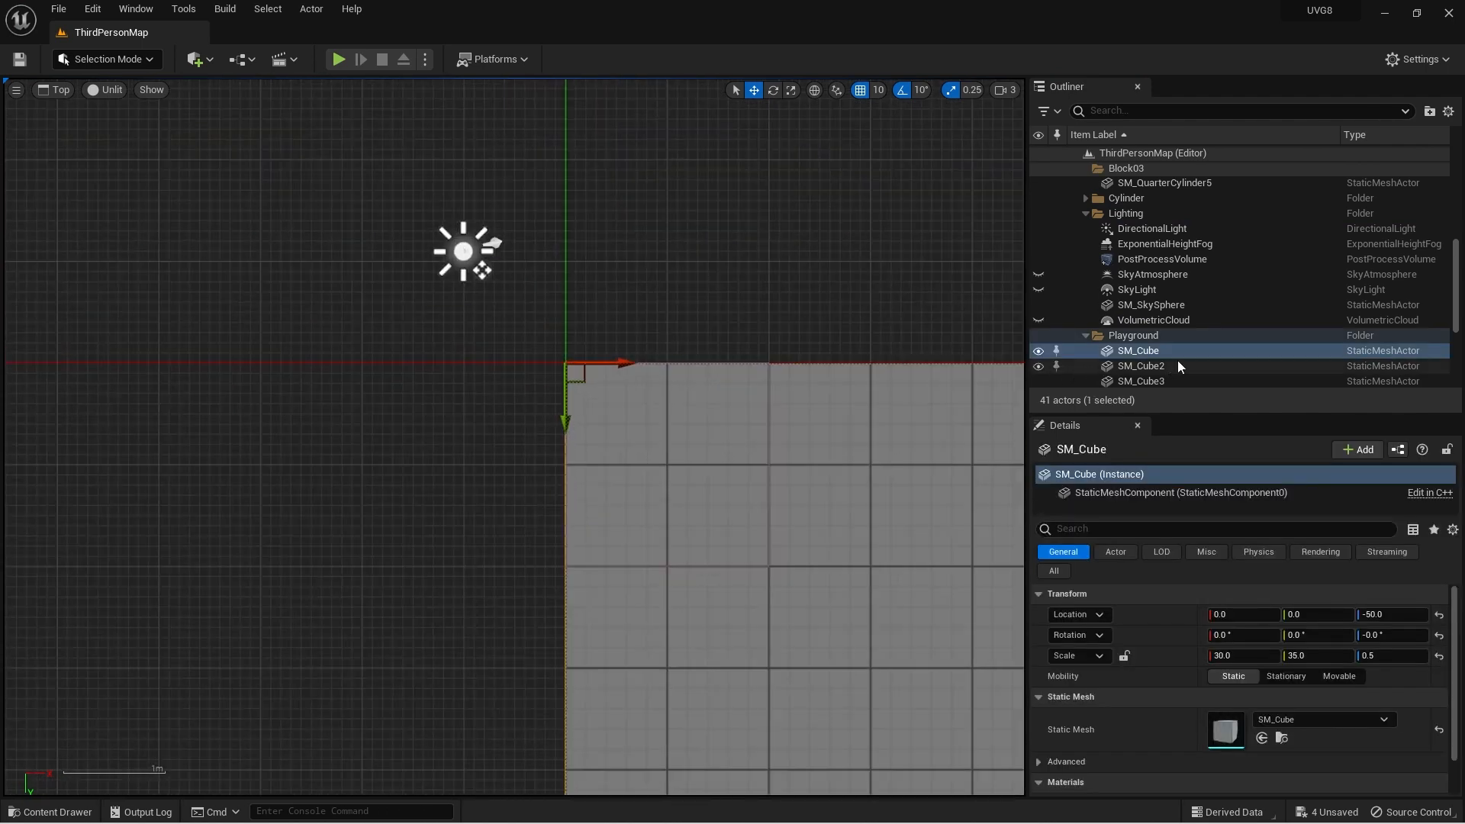
Select the SM_Cube14 floor in the Playground folder and frame its whole outline in the top view
scroll(1169, 364, "down", 4)
left_click(1168, 257)
right_click_drag(700, 298, 725, 327)
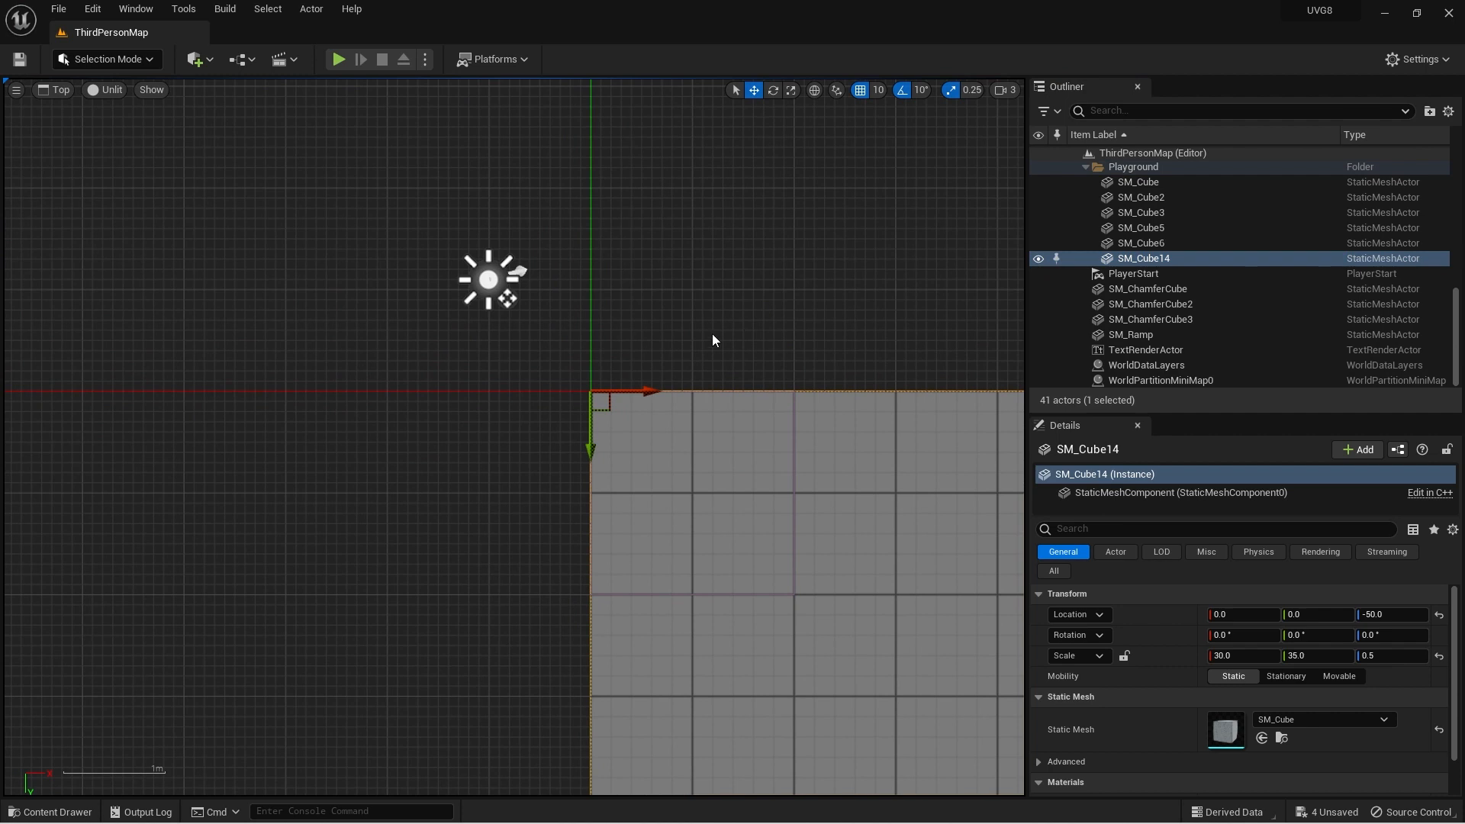
scroll(706, 340, "up", 1)
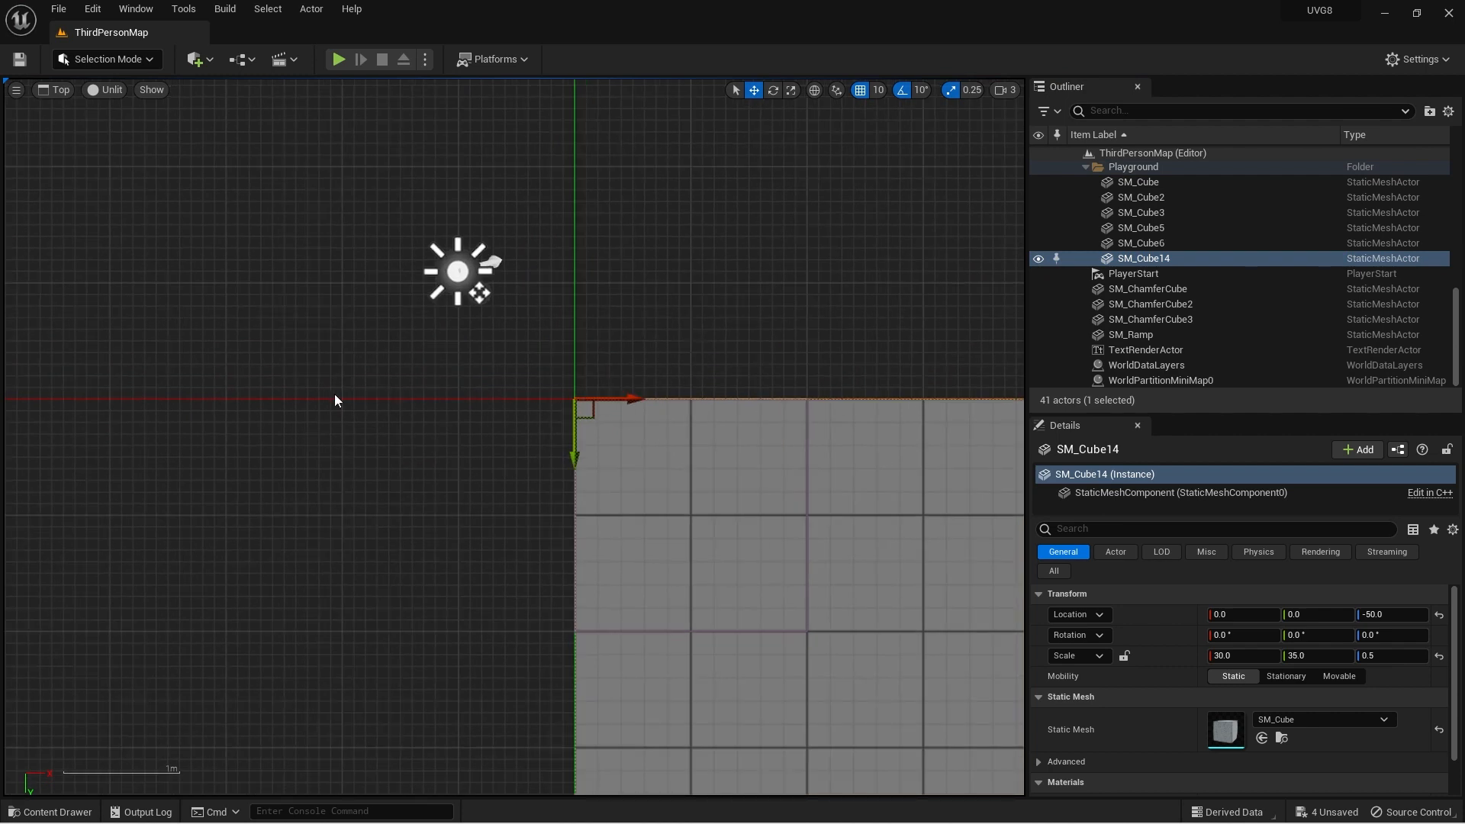
scroll(850, 500, "down", 5)
right_click_drag(912, 524, 638, 277)
scroll(637, 276, "up", 3)
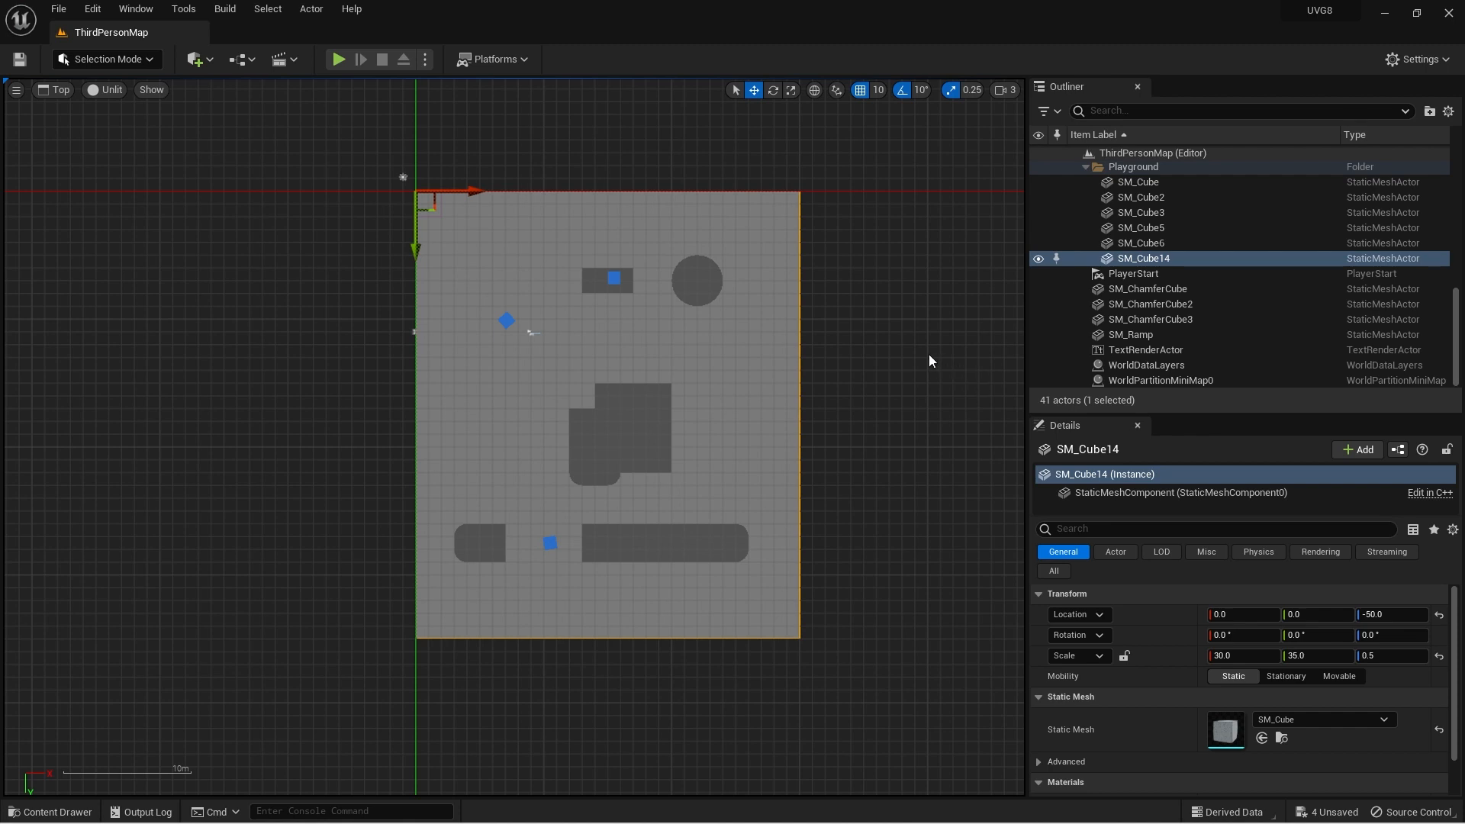
right_click_drag(932, 359, 1022, 360)
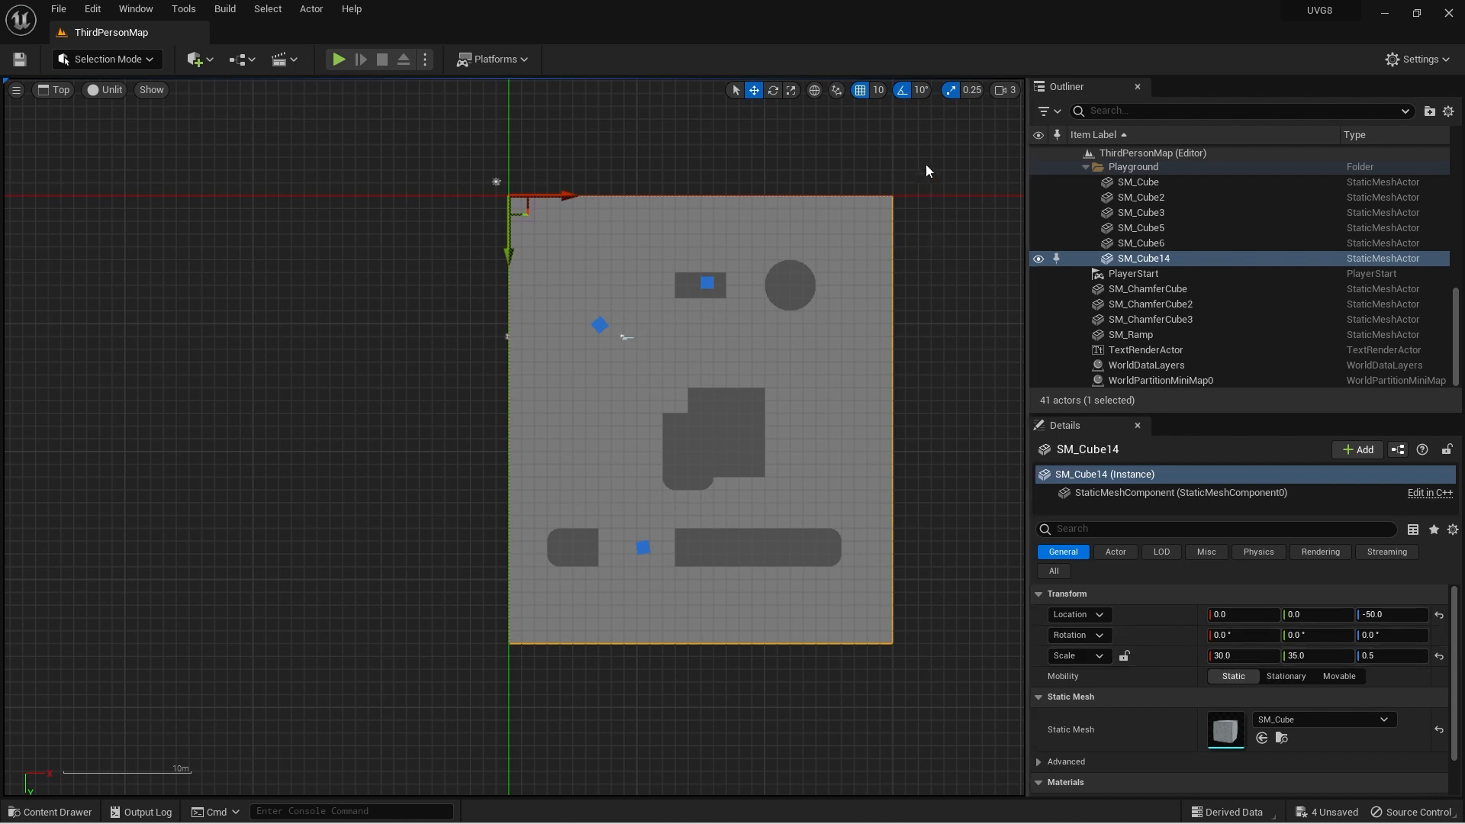
Set the grid snap size to 1,000, move the SM_Cube14 floor along X to -3000 and clear the selection
left_click(880, 93)
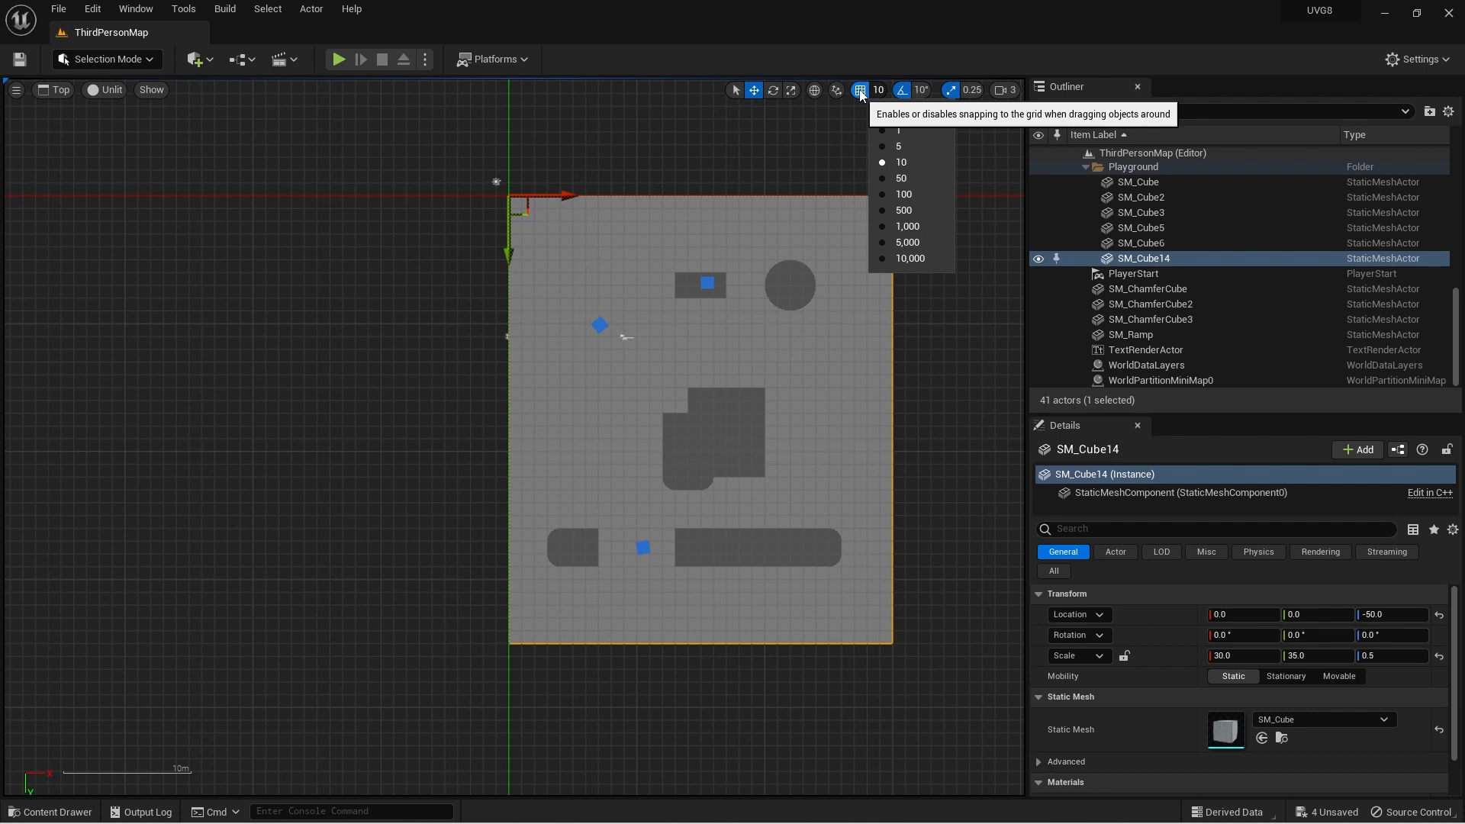
left_click(907, 226)
right_click_drag(696, 162, 706, 192)
scroll(704, 204, "down", 1)
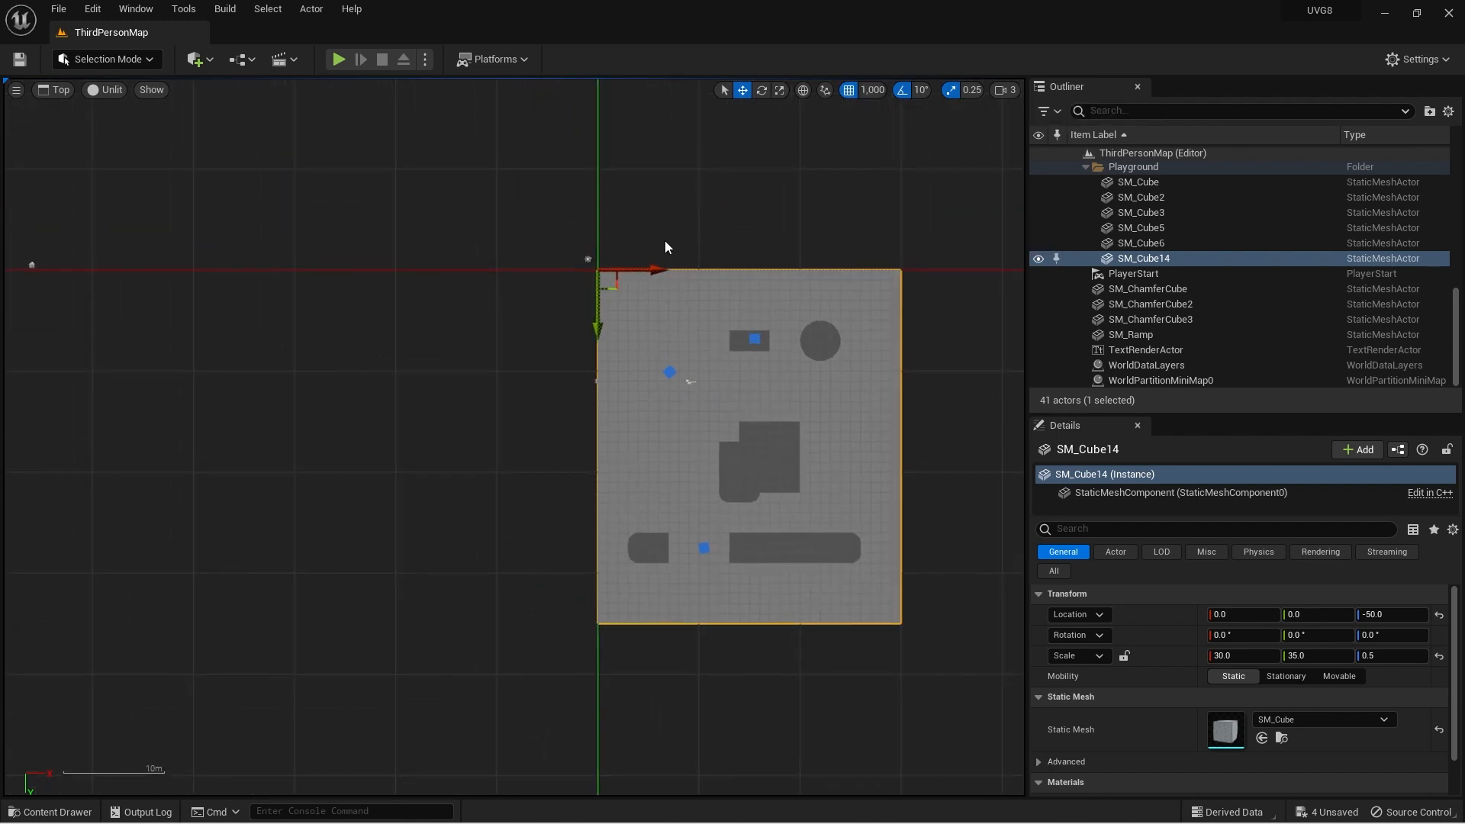
right_click_drag(665, 241, 701, 225)
left_click_drag(684, 253, 415, 275)
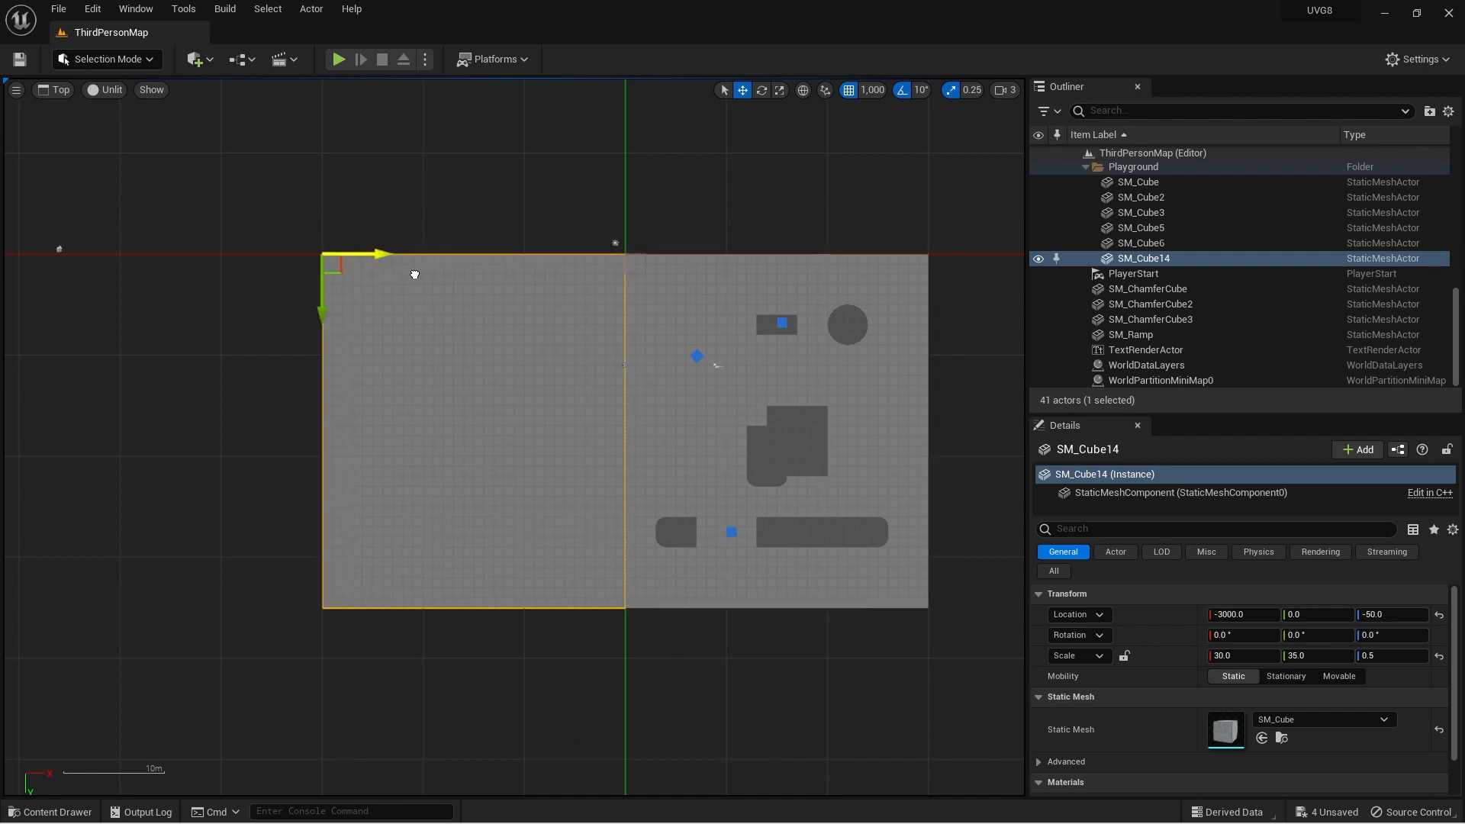
left_click(694, 189)
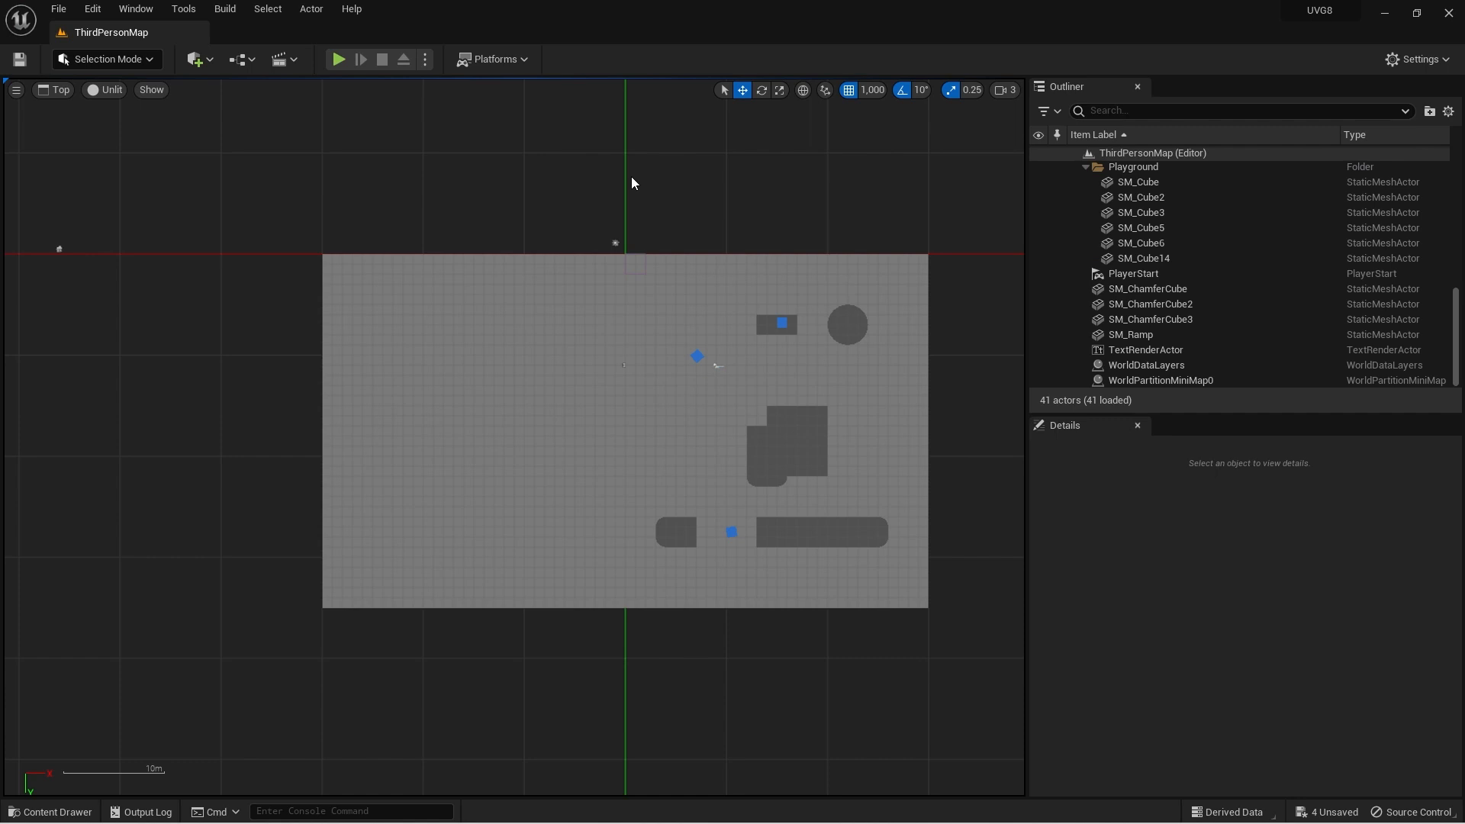
Set the viewport to Lit mode and switch it to the perspective view, looking at the floor outside the playground wall
right_click_drag(550, 196, 599, 163)
scroll(602, 245, "up", 1)
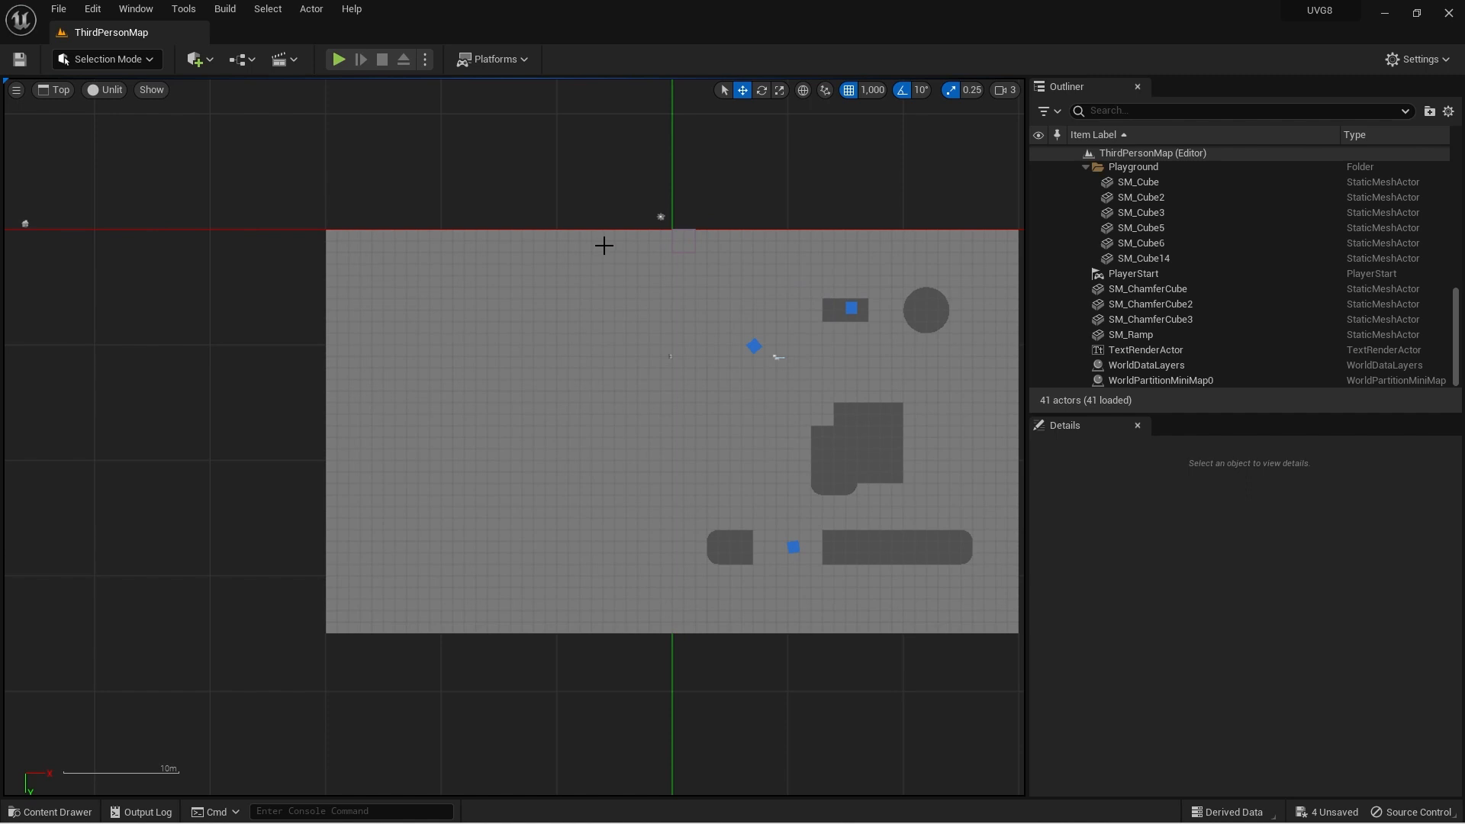
scroll(694, 255, "up", 8)
scroll(686, 206, "down", 8)
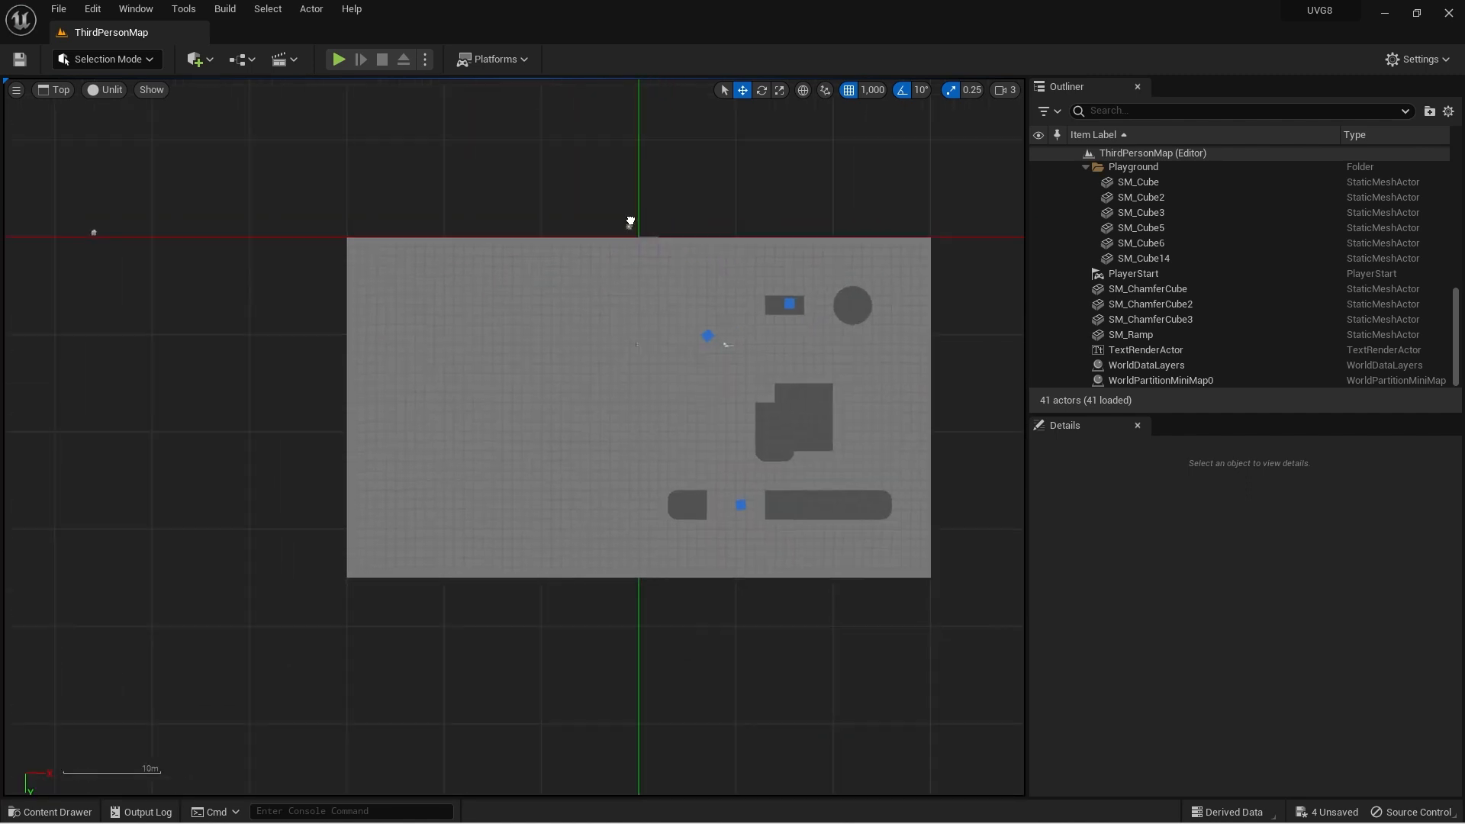
left_click(107, 89)
left_click(122, 128)
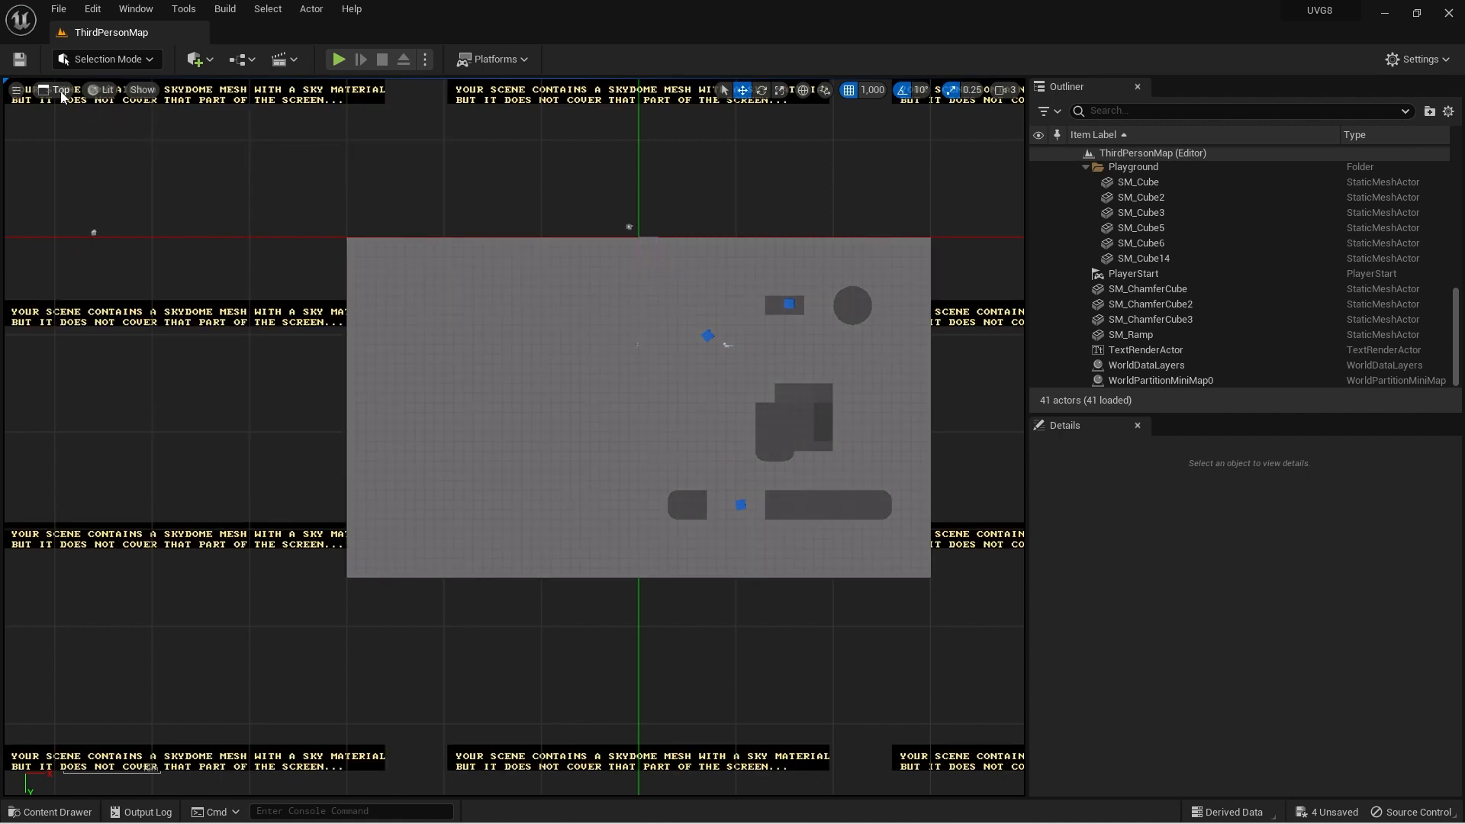
left_click(61, 90)
left_click(90, 113)
right_click_drag(513, 437, 153, 500)
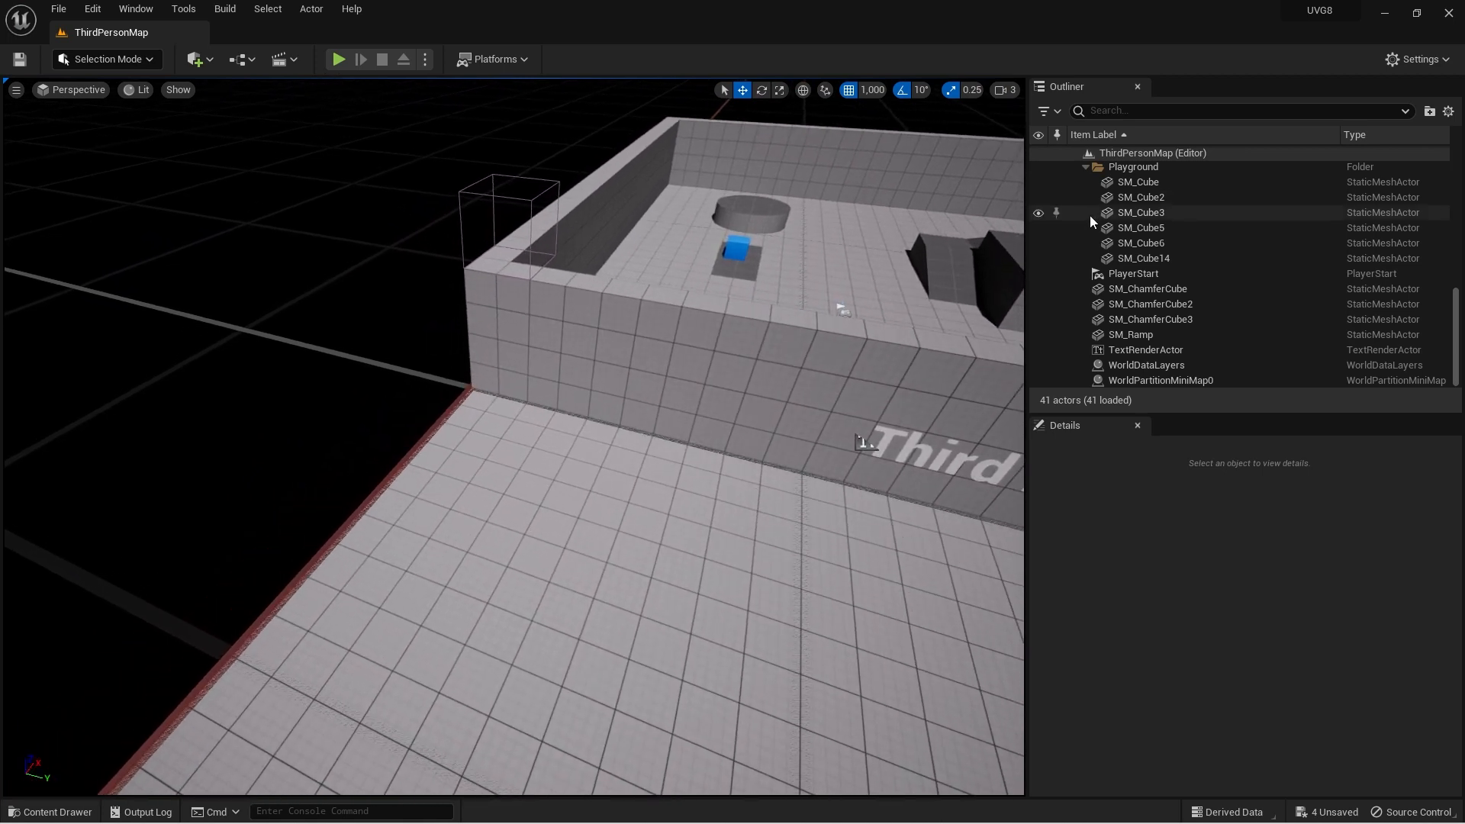
Show the SkyAtmosphere and SkyLight again, toggle the VolumetricCloud on and off, and hide the DirectionalLight
scroll(1108, 213, "up", 3)
left_click(1039, 229)
left_click(1038, 242)
left_click(1040, 273)
left_click(1040, 273)
right_click_drag(763, 187, 851, 170)
left_click(1038, 182)
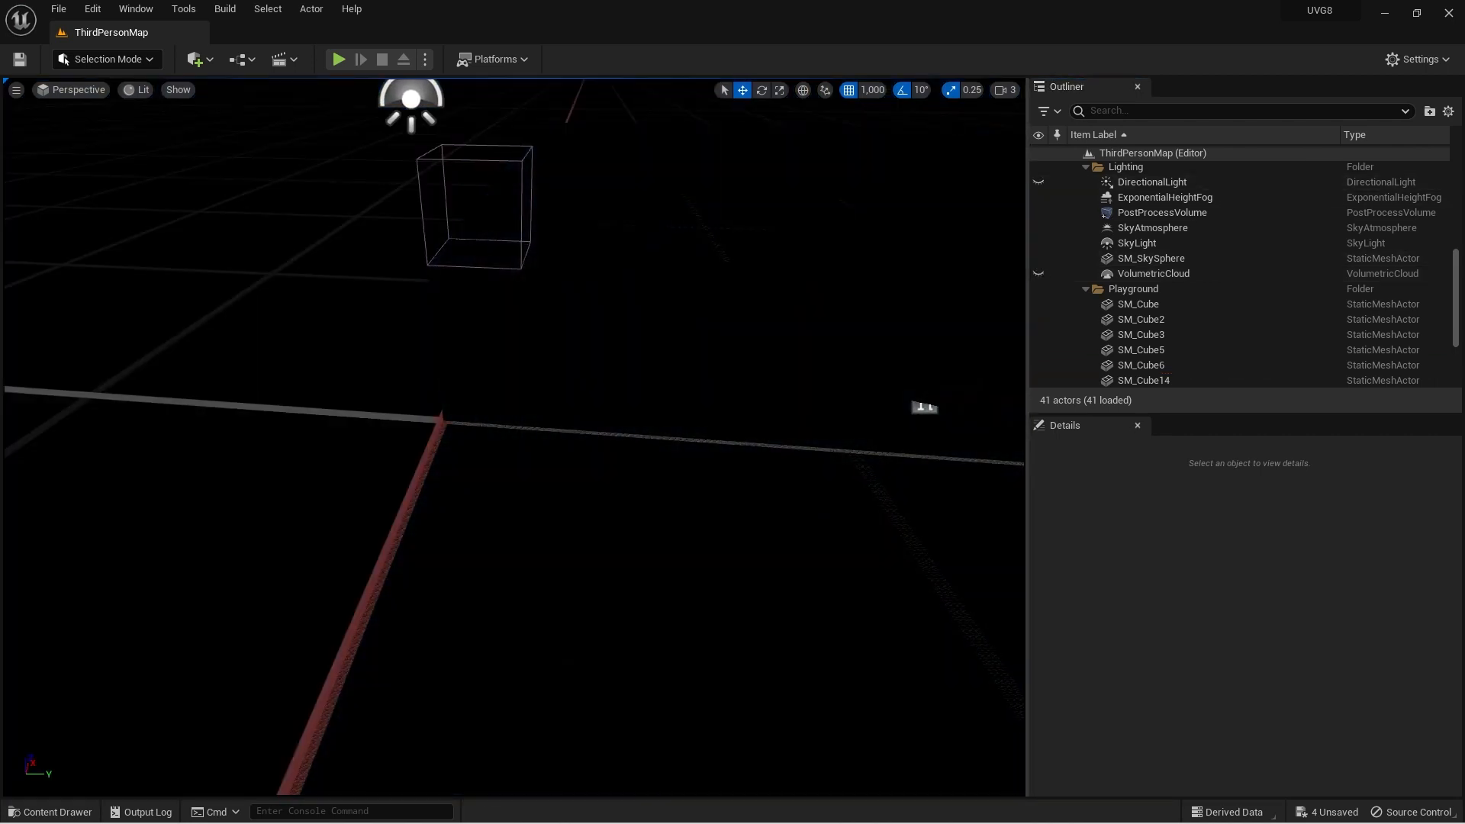
Select the SM_SkySphere and show all hidden actors in the level
left_click(1151, 258)
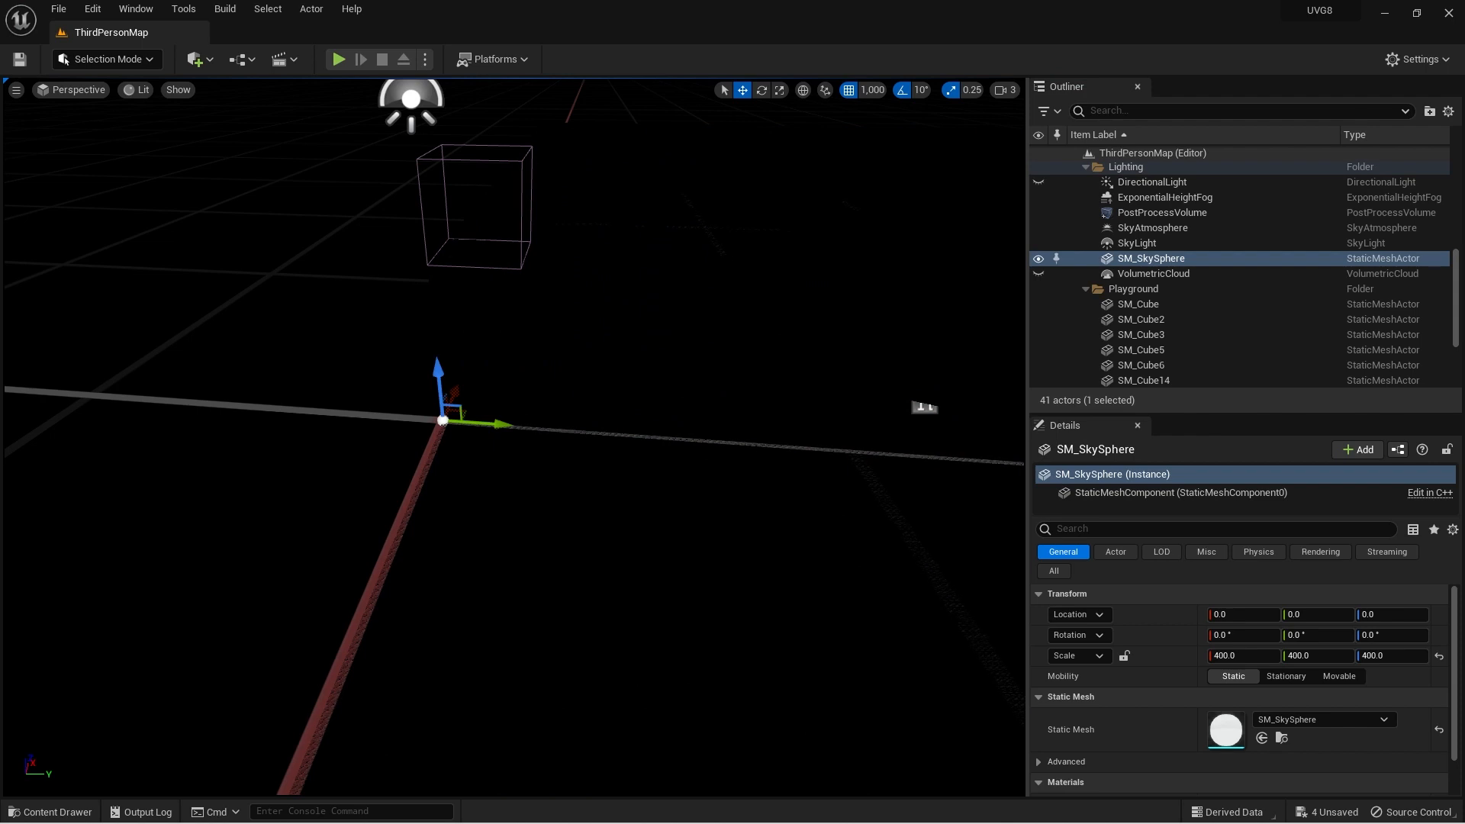
key("ctrl+h")
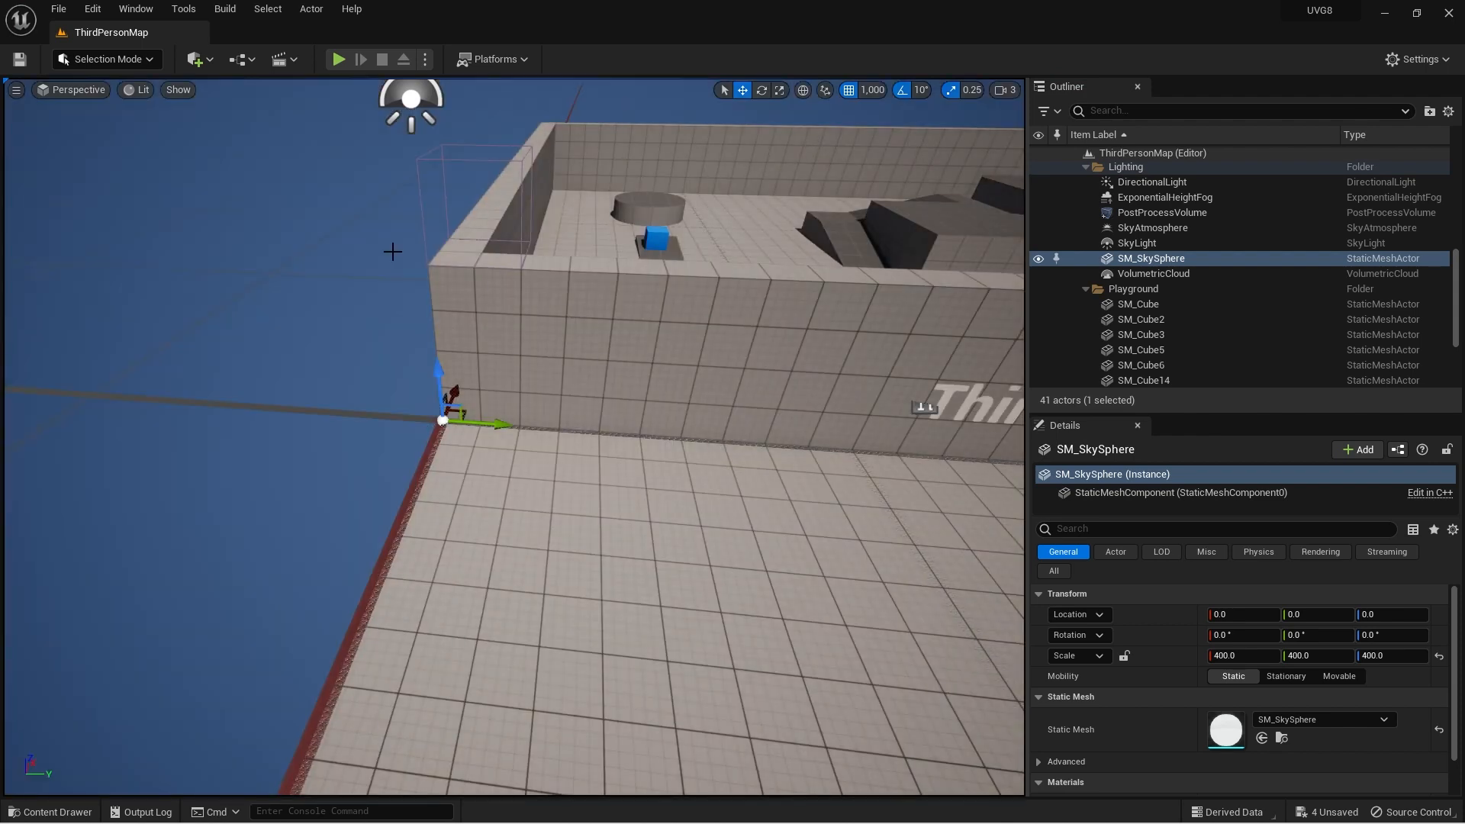
Look through the visibility options available for the SM_Cube5 wall without applying any
right_click(595, 390)
mouse_move(711, 628)
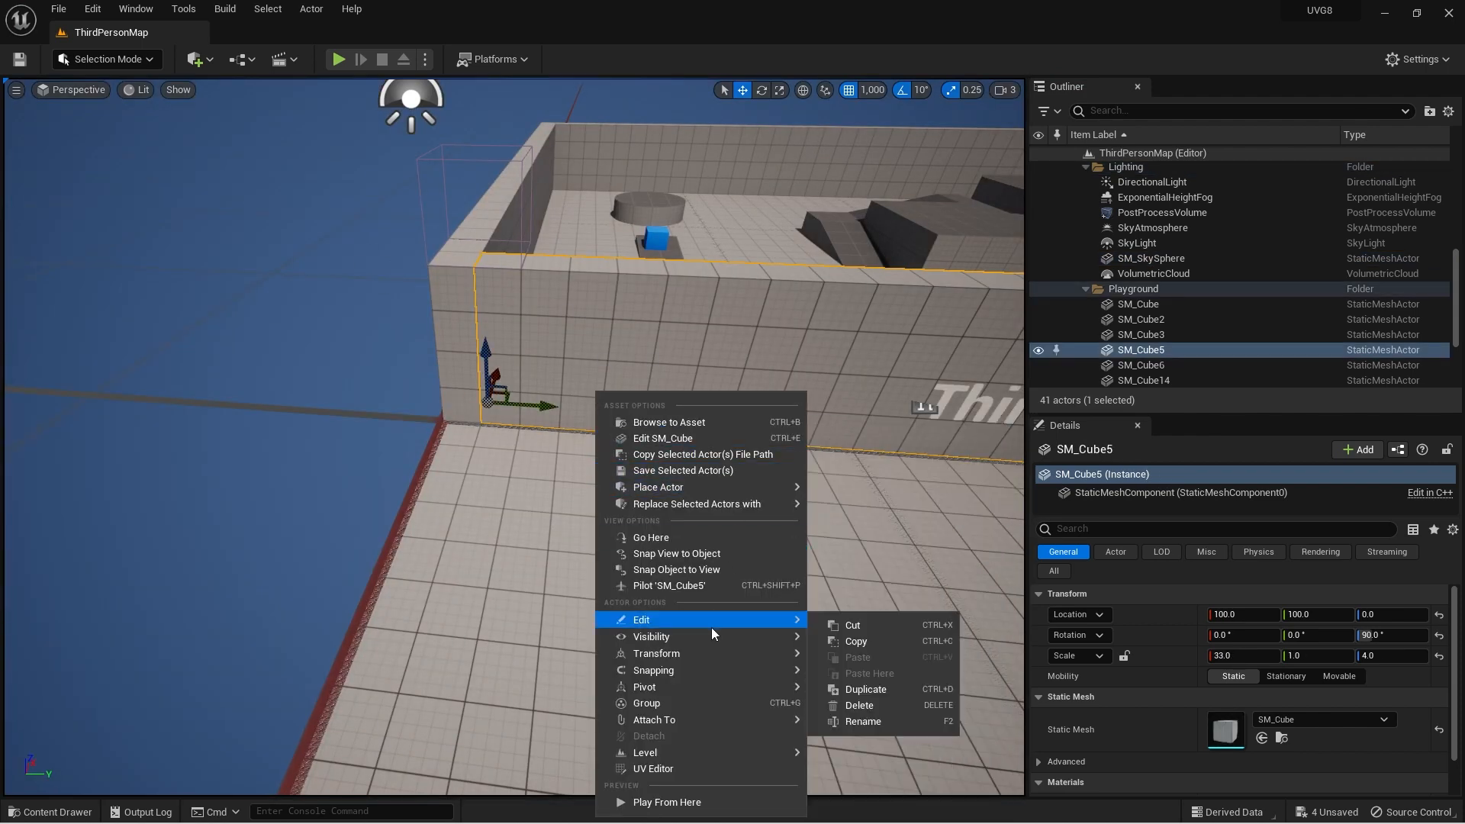
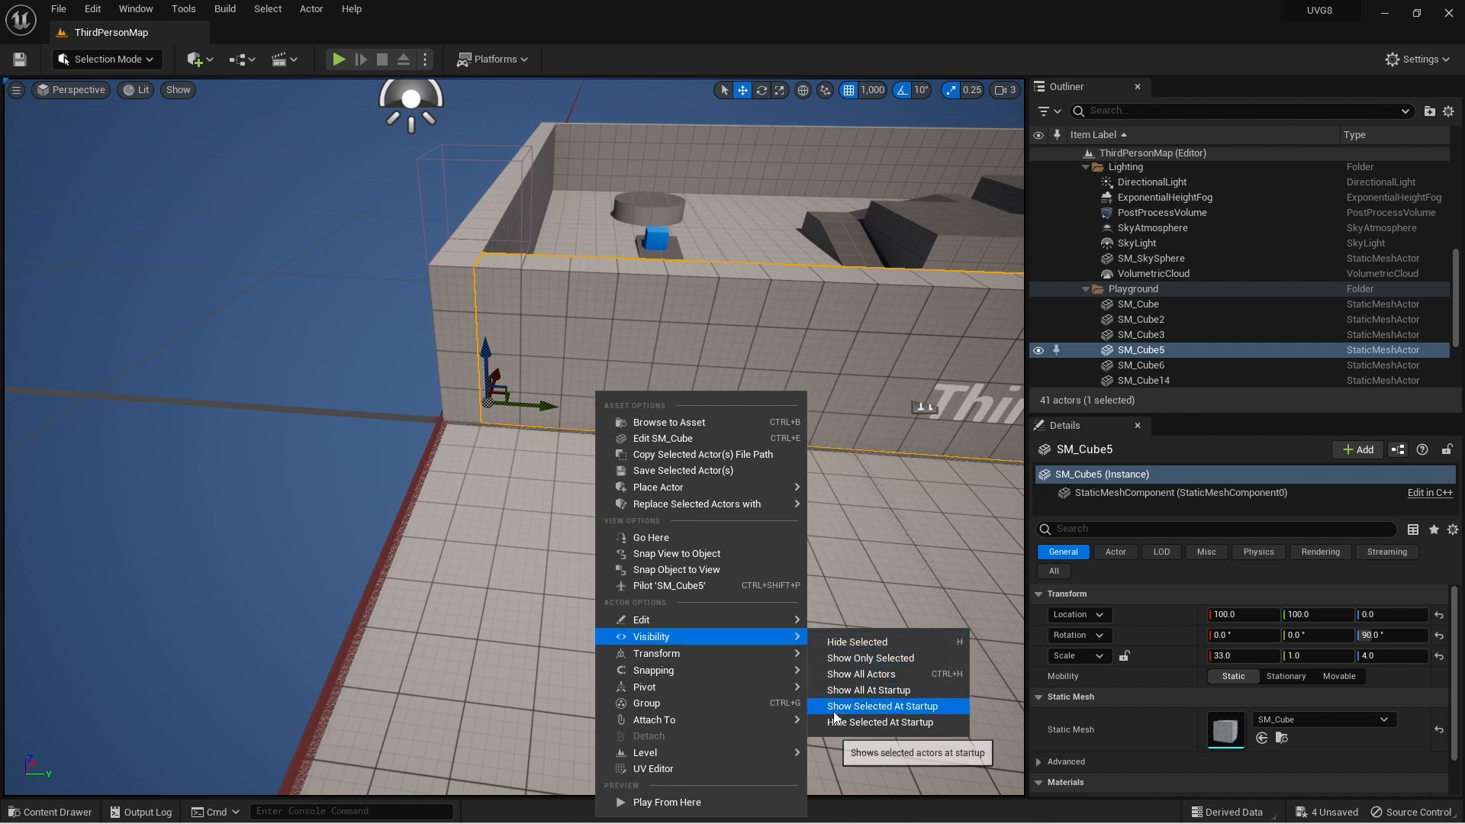
left_click(234, 491)
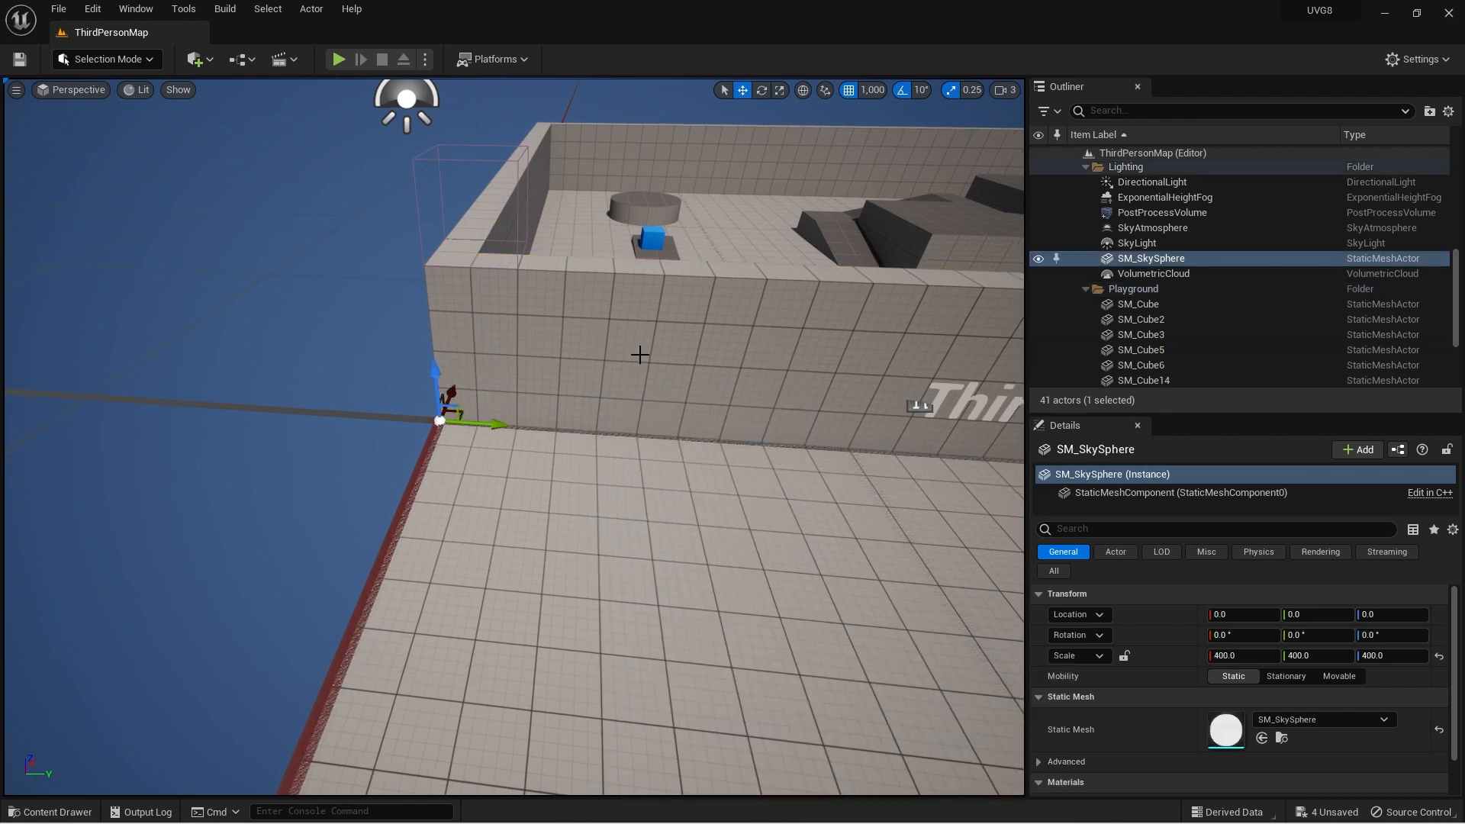
Inspect the junction of the SM_Cube14 floor and the front wall from below and from above
mouse_move(474, 369)
right_mouse_down()
mouse_move(855, 370)
mouse_move(595, 389)
mouse_move(522, 526)
mouse_move(496, 458)
mouse_move(435, 434)
mouse_move(541, 374)
mouse_move(473, 357)
right_mouse_up()
left_click(458, 300)
left_click(601, 345)
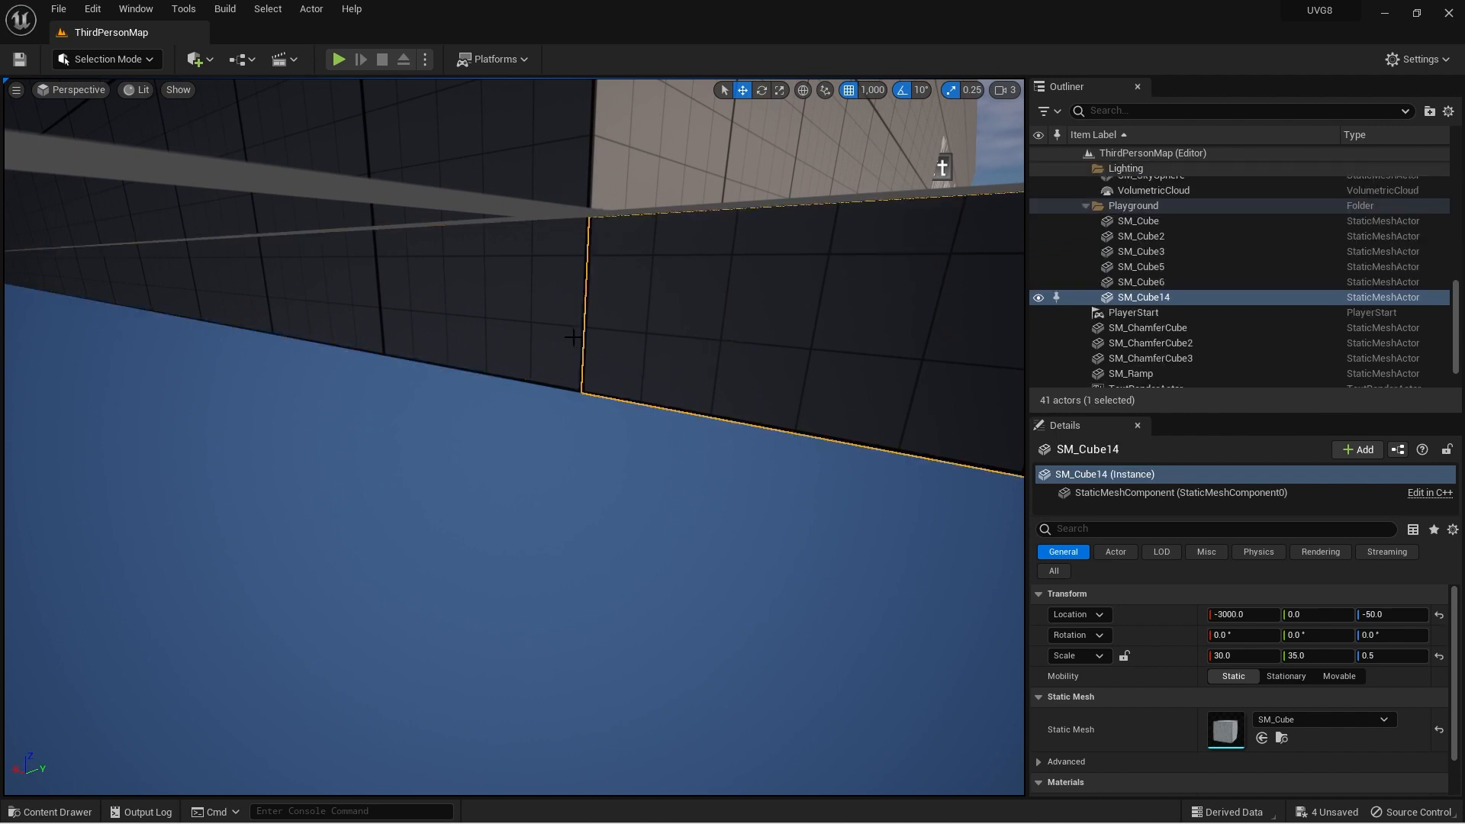
left_click(623, 453)
right_click_drag(623, 452, 717, 508)
key("s")
right_click_drag(628, 488, 628, 460)
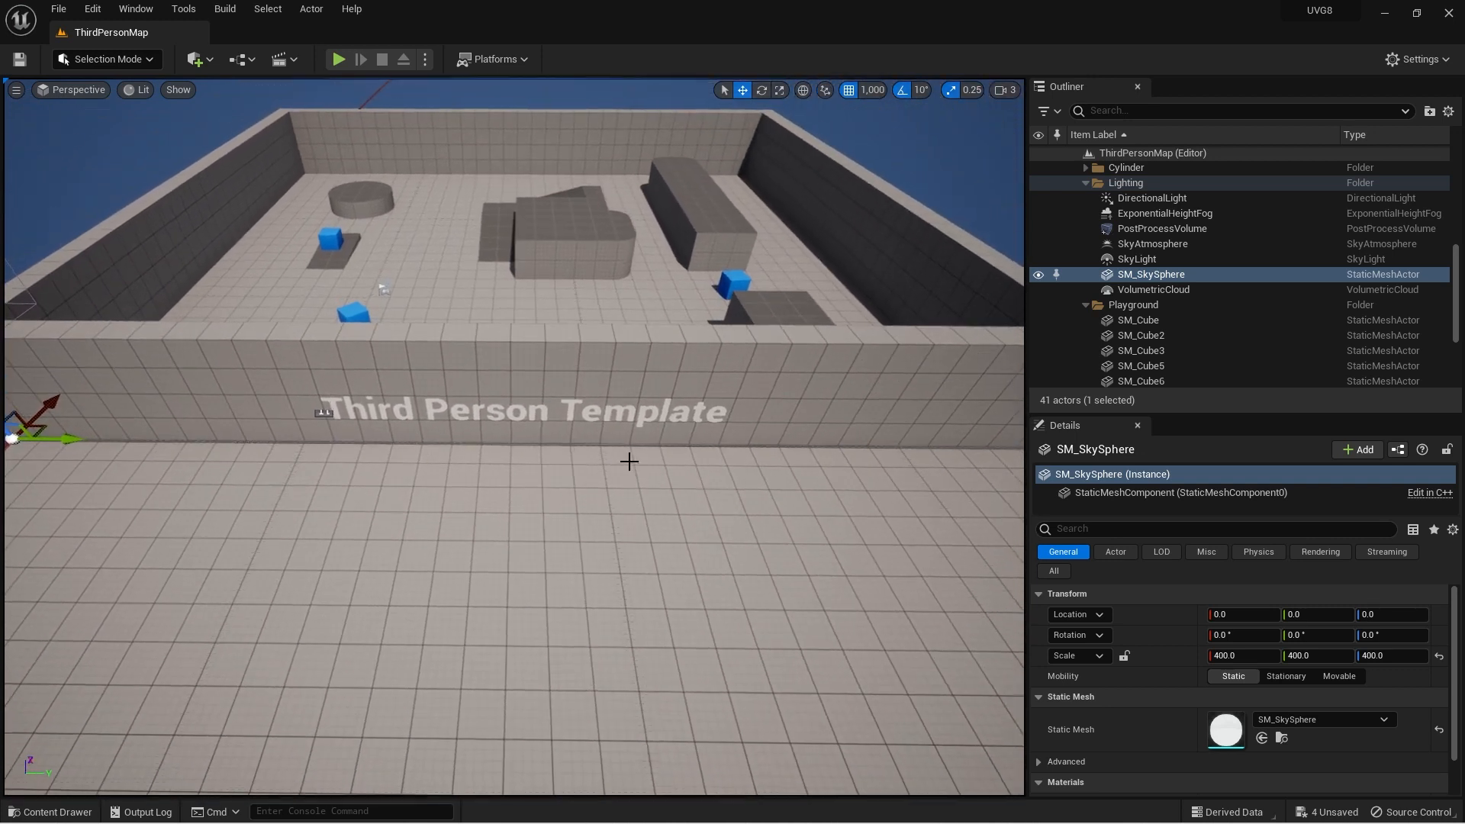
Delete the "Third Person Template" text actor from the front wall
left_click(658, 420)
right_click_drag(698, 498, 648, 433)
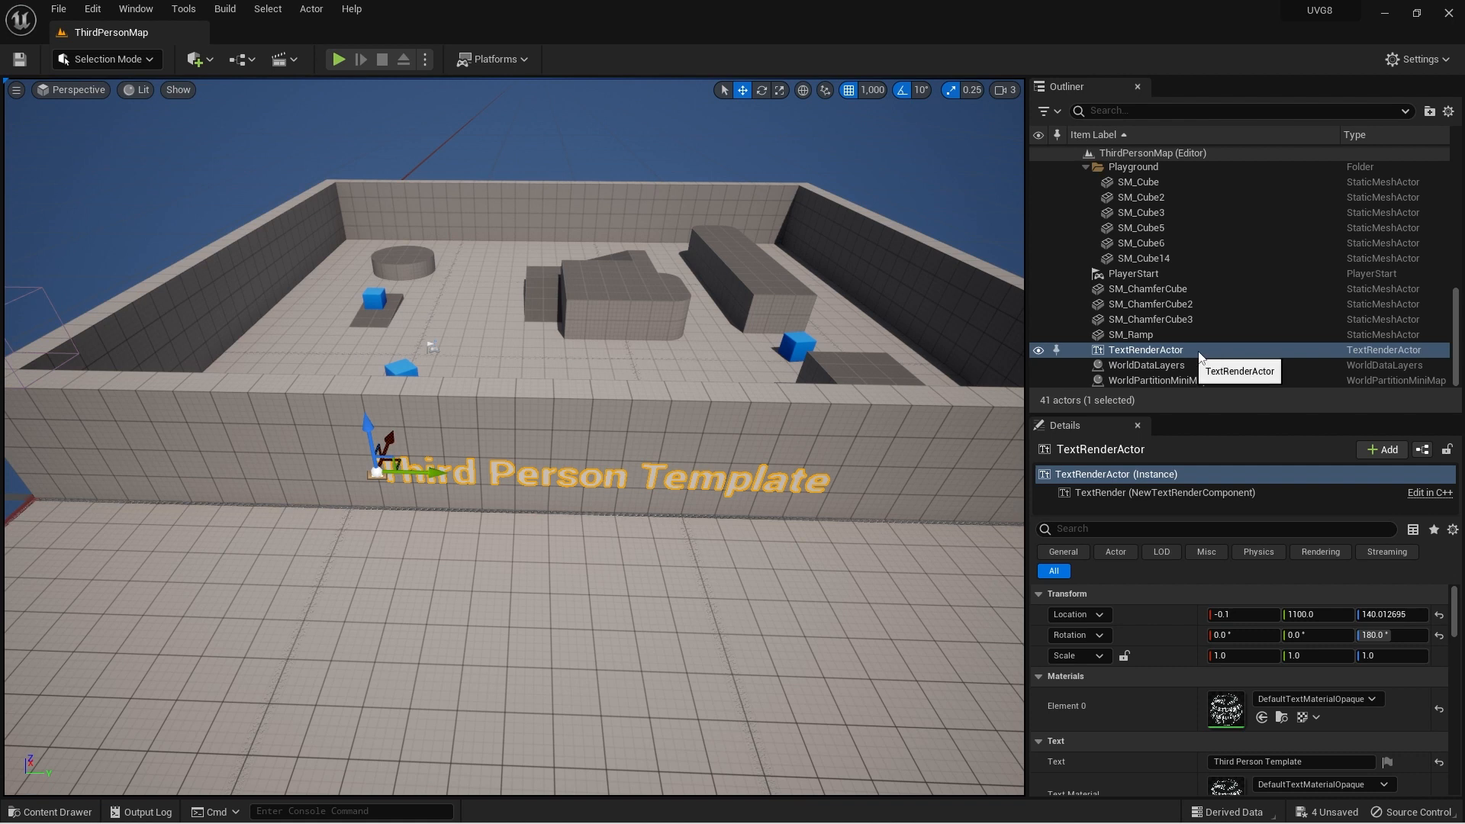
right_click_drag(739, 413, 739, 428)
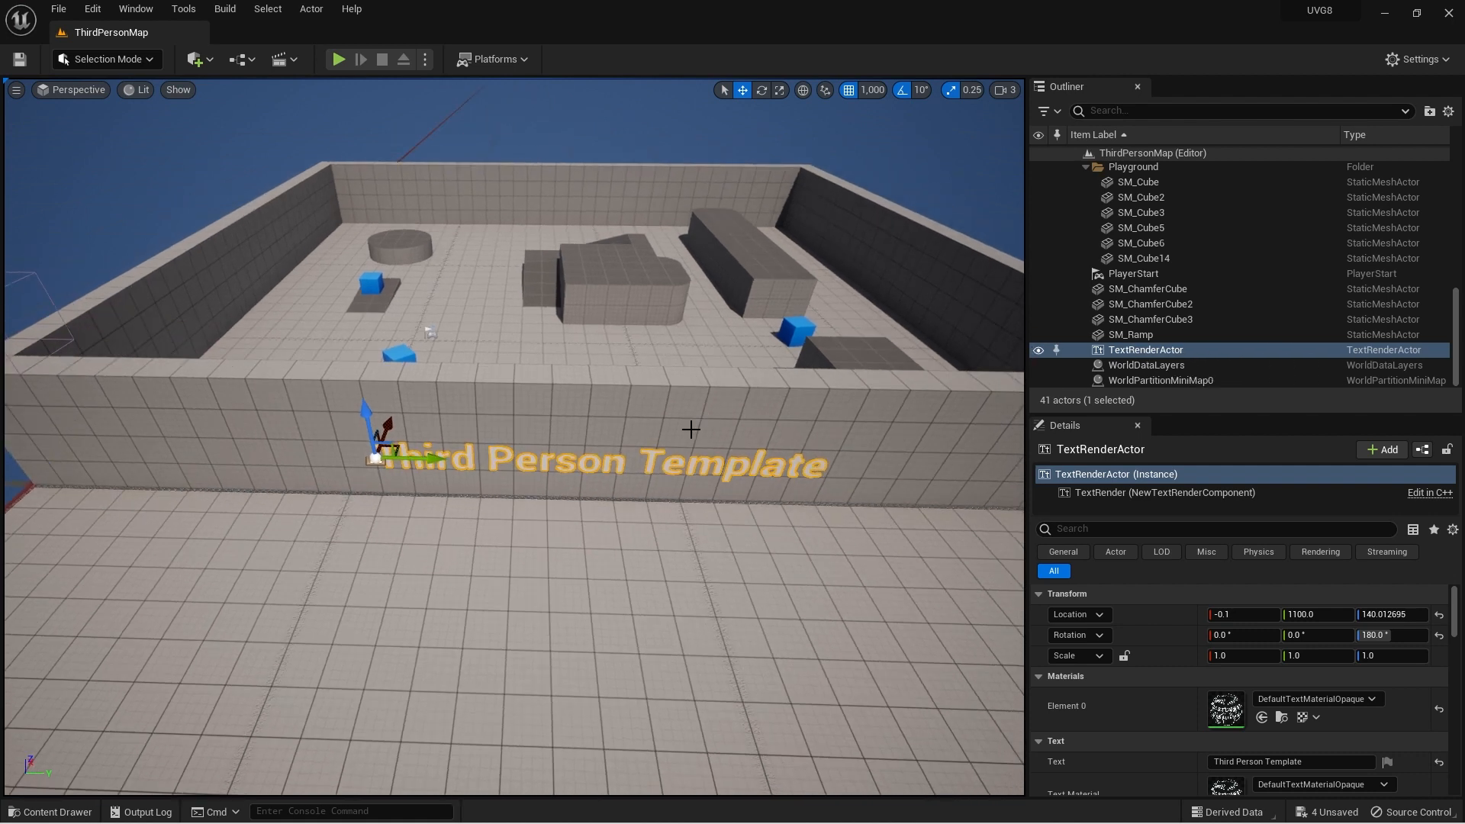
key("Delete")
right_click_drag(607, 339, 615, 319)
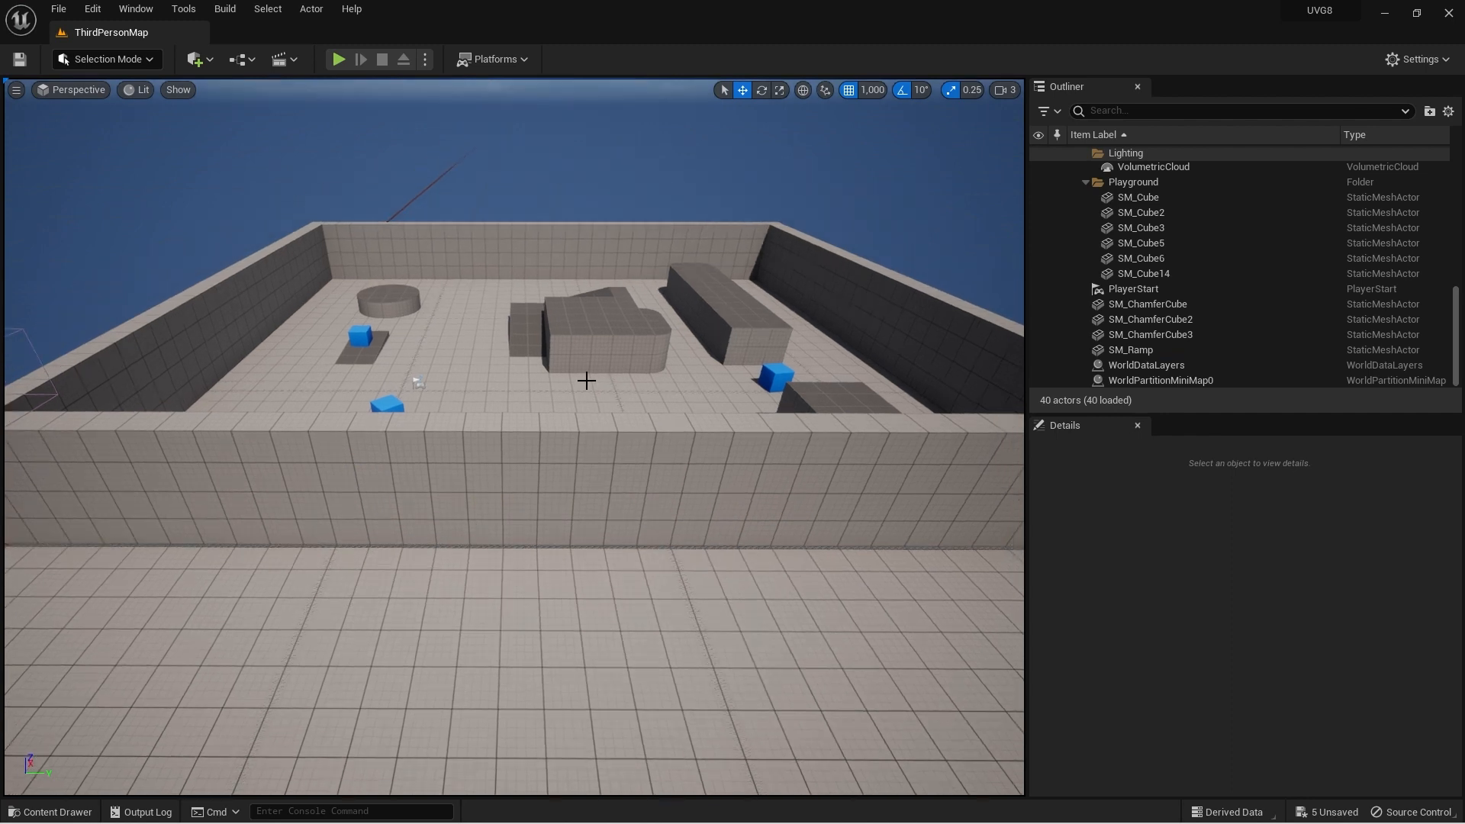
Rotate the SM_Cube5 front wall to 180° about Z in the top view so it runs along the extended floor's edge
left_click(575, 447)
mouse_move(661, 379)
right_mouse_down()
mouse_move(610, 435)
mouse_move(584, 440)
mouse_move(675, 378)
right_mouse_up()
key("s")
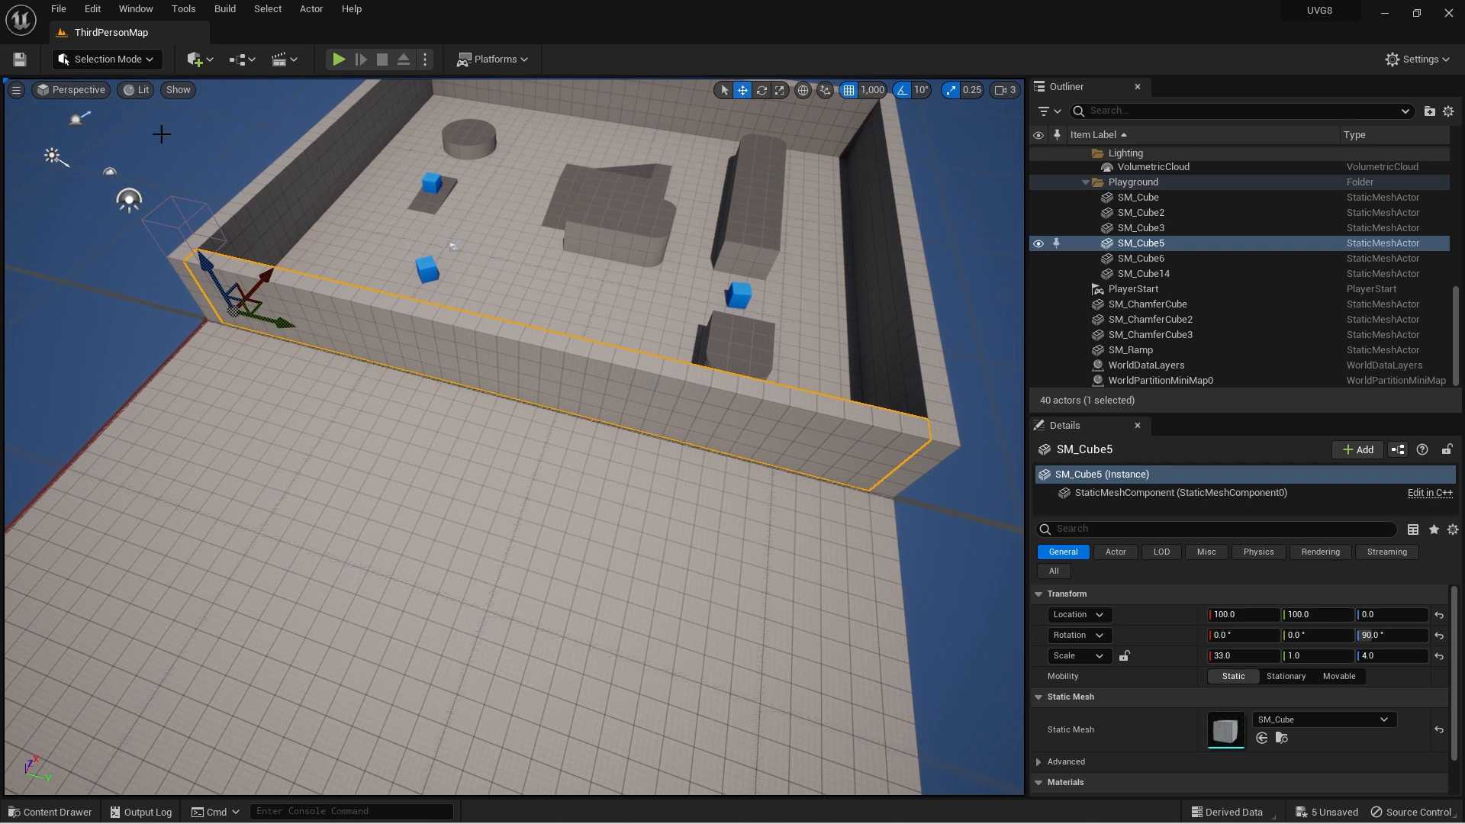
left_click(103, 94)
left_click(94, 136)
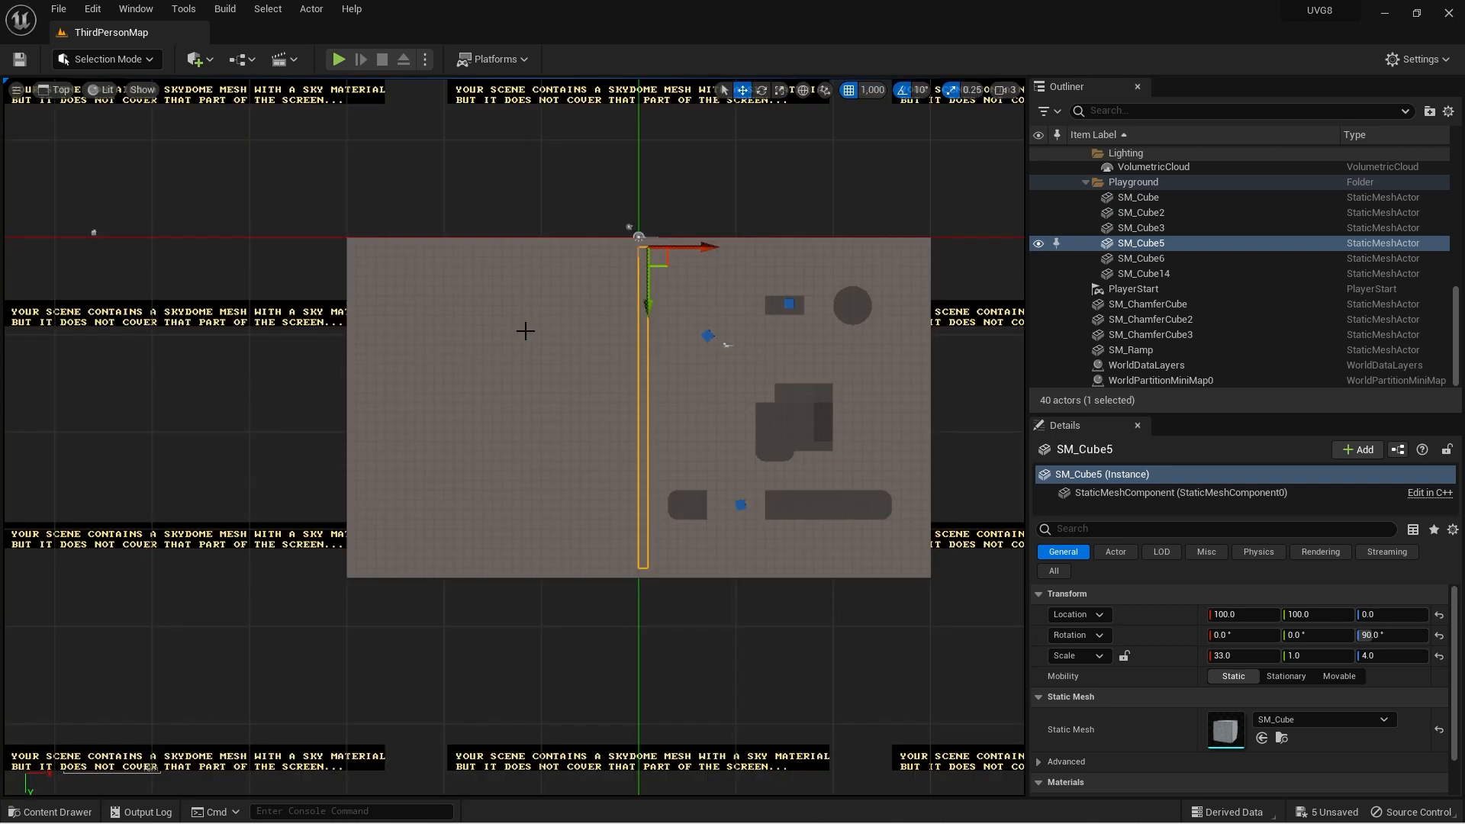
scroll(665, 201, "up", 4)
key("e")
scroll(766, 154, "up", 3)
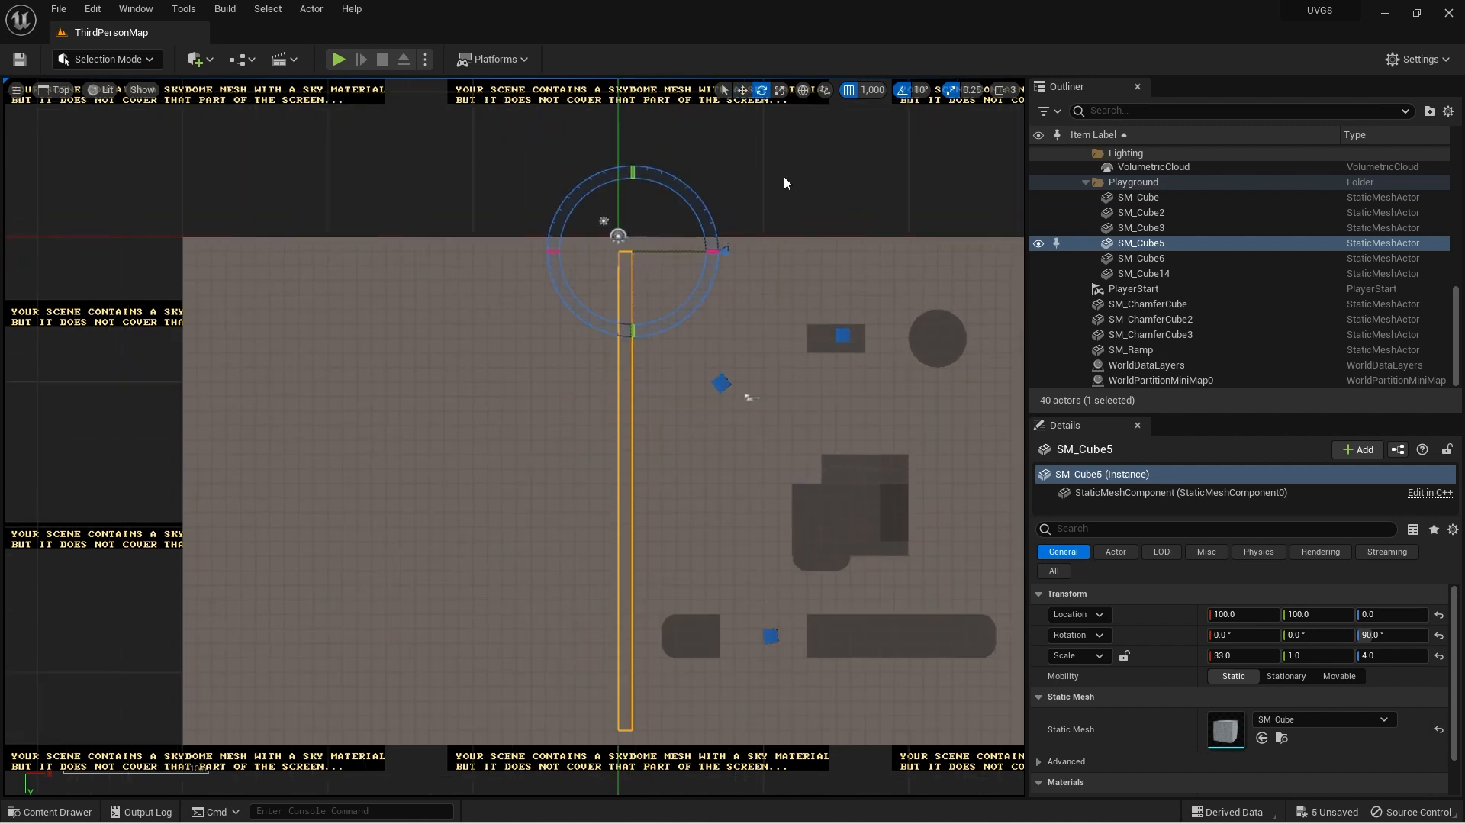
right_click_drag(807, 142, 802, 176)
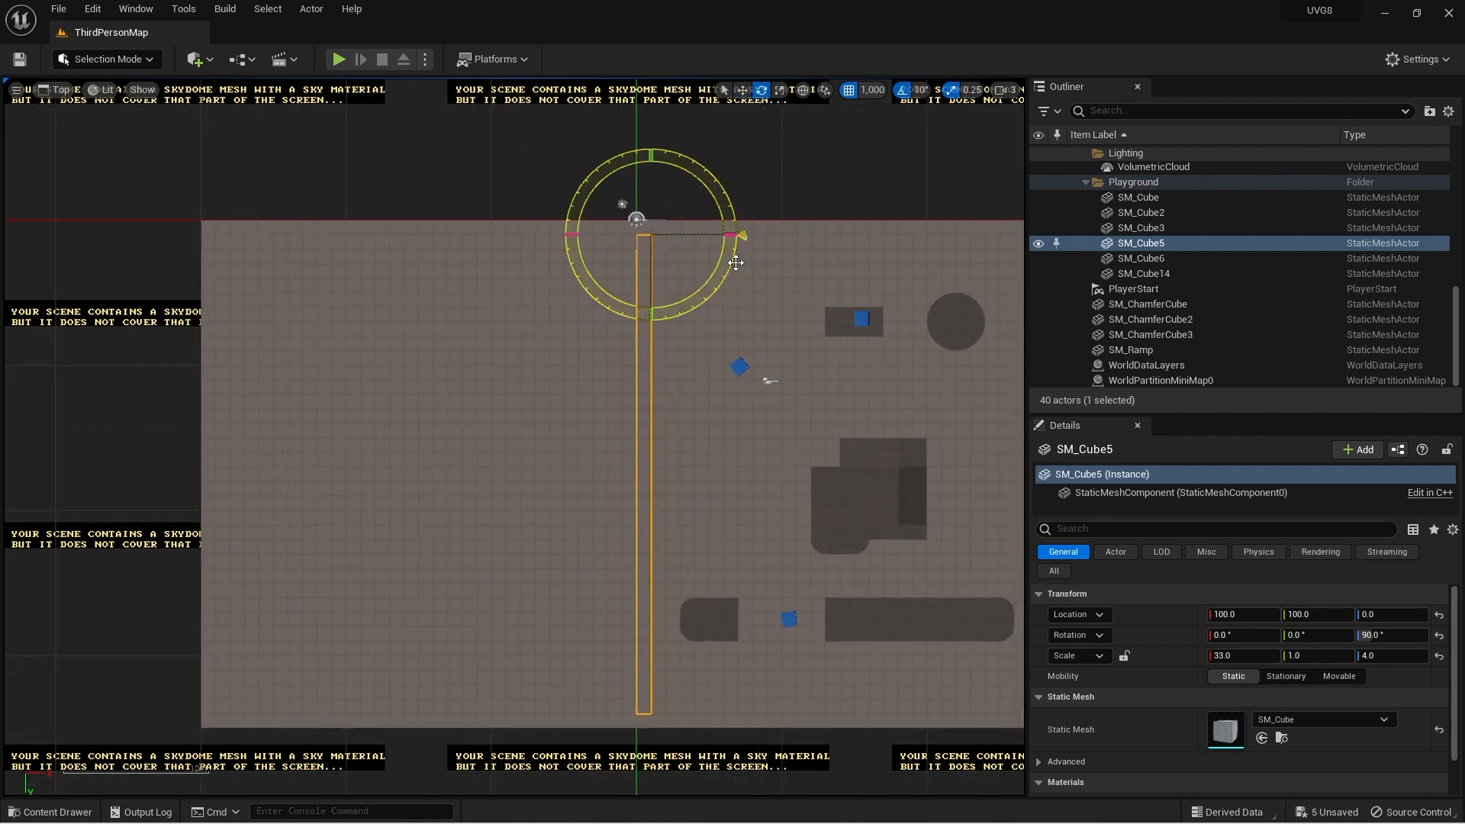
left_click_drag(734, 233, 651, 325)
key("w")
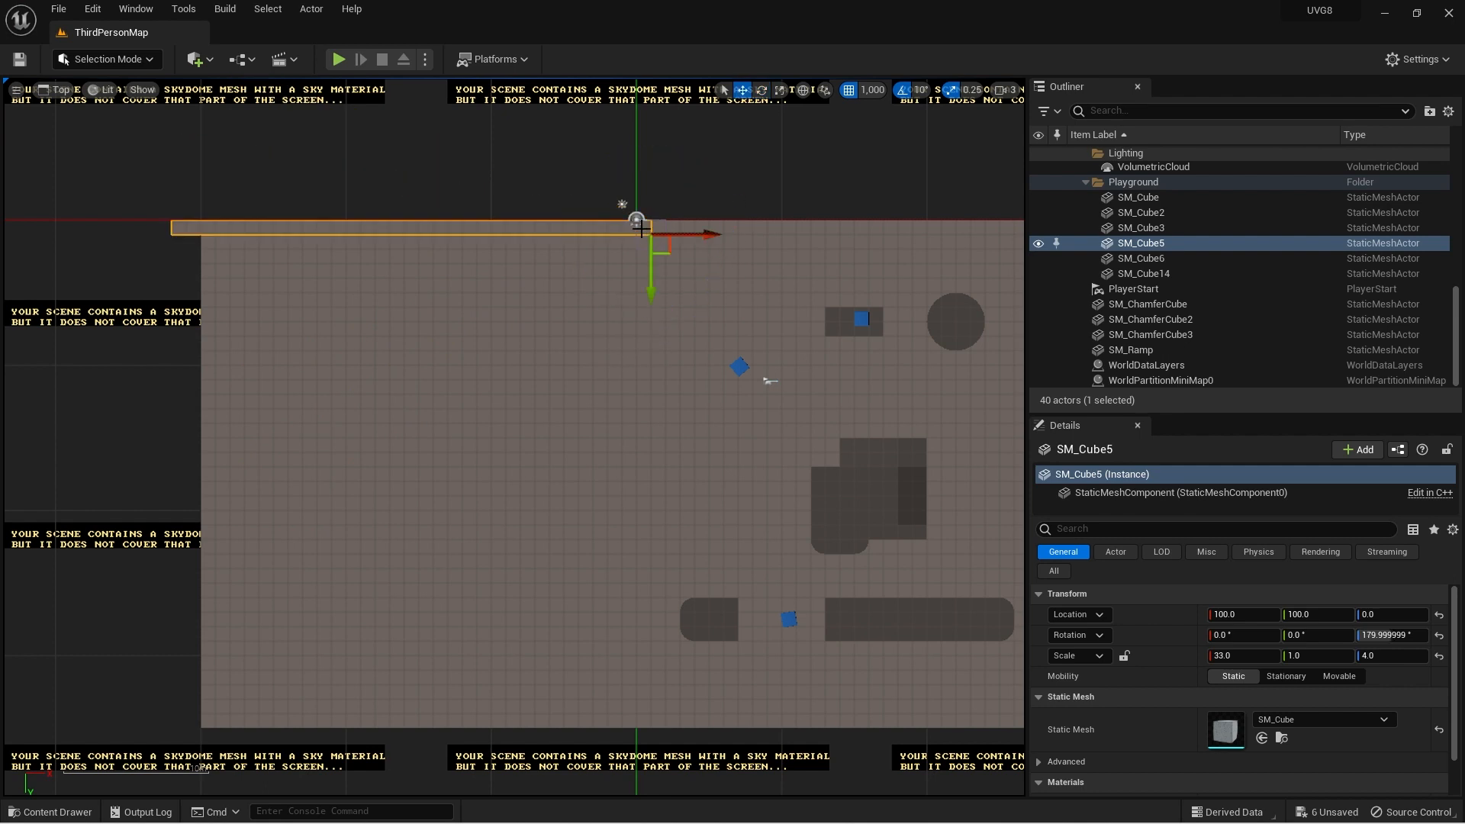
scroll(657, 237, "up", 5)
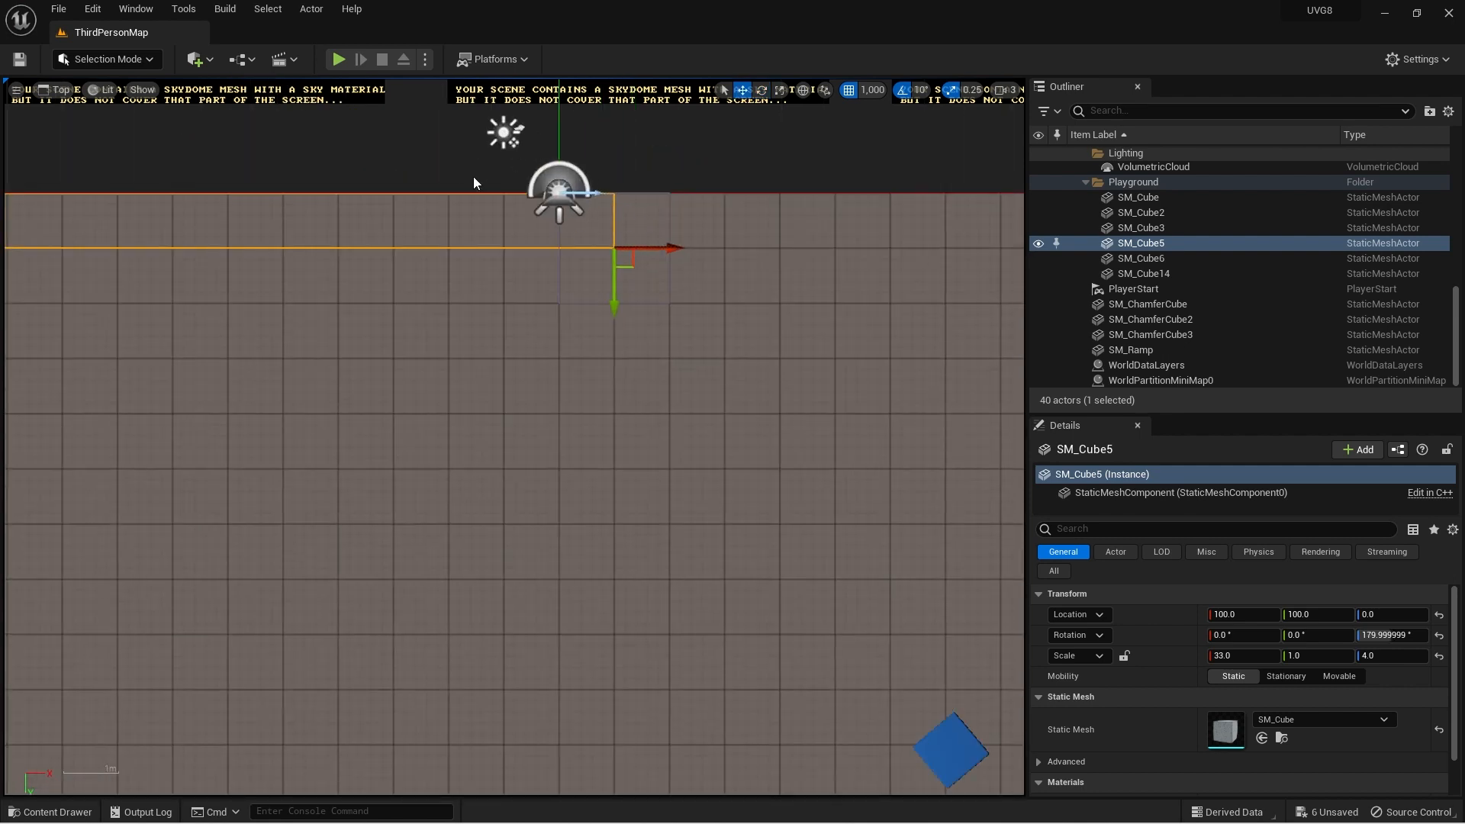
Duplicate the rotated wall in the perspective view and move the copy along Y to 3500 with a grid snap size of 50
key("alt+g")
right_click_drag(524, 236, 562, 265)
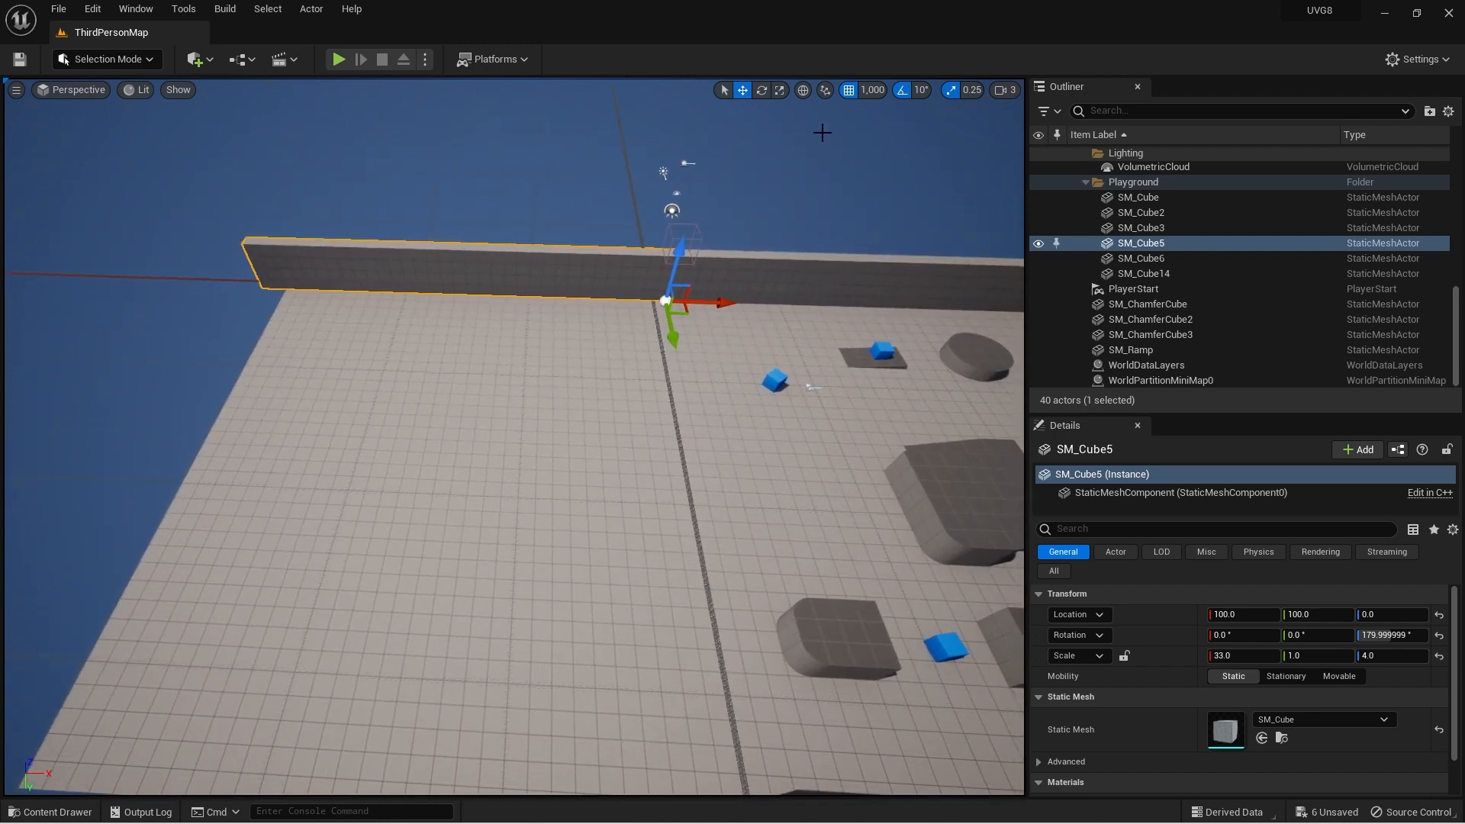
left_click(853, 93)
key("ctrl+d")
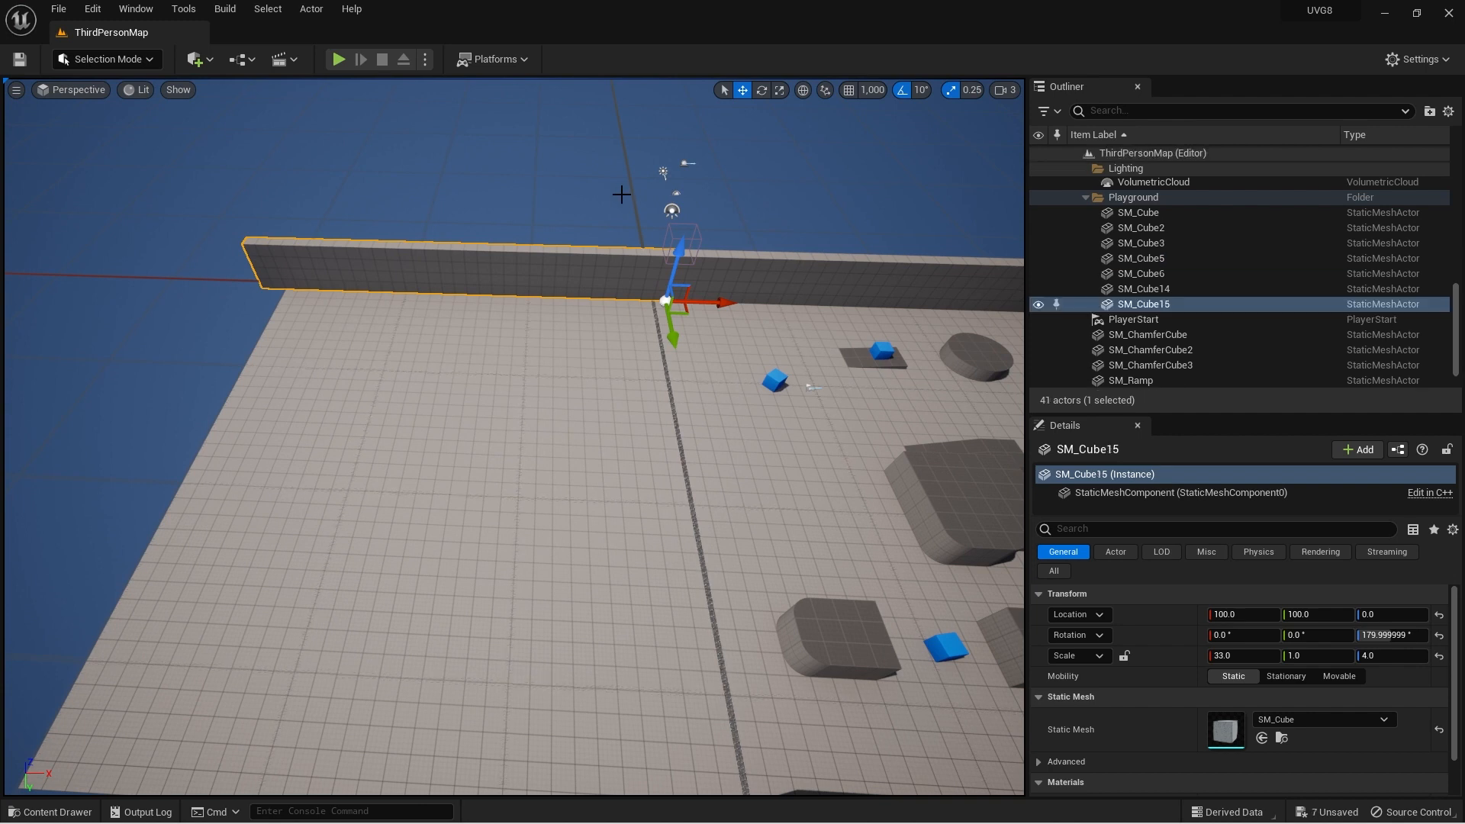
left_click(849, 90)
left_click(872, 90)
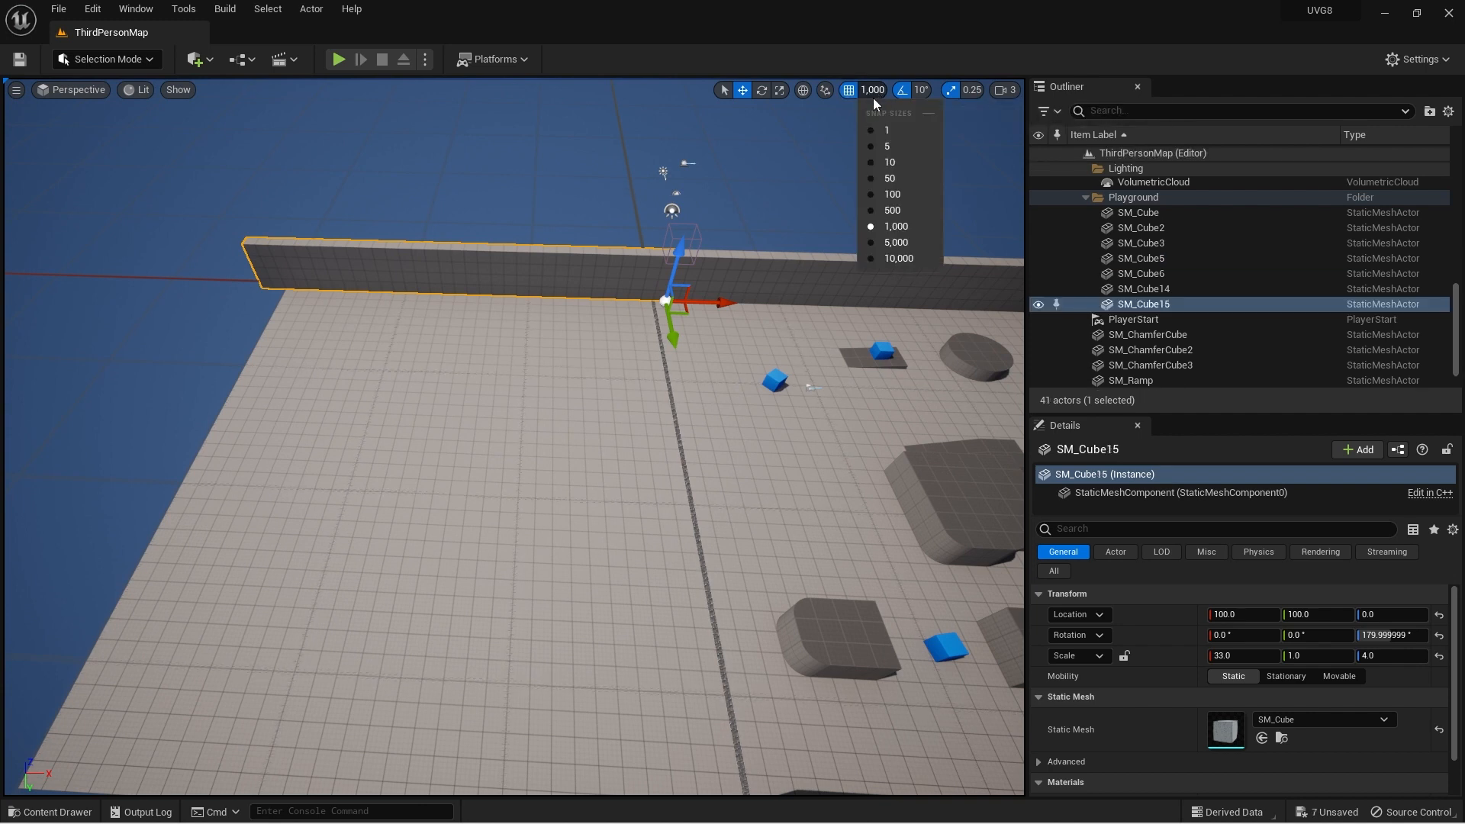
left_click(903, 180)
right_click_drag(513, 436, 660, 345)
key("w")
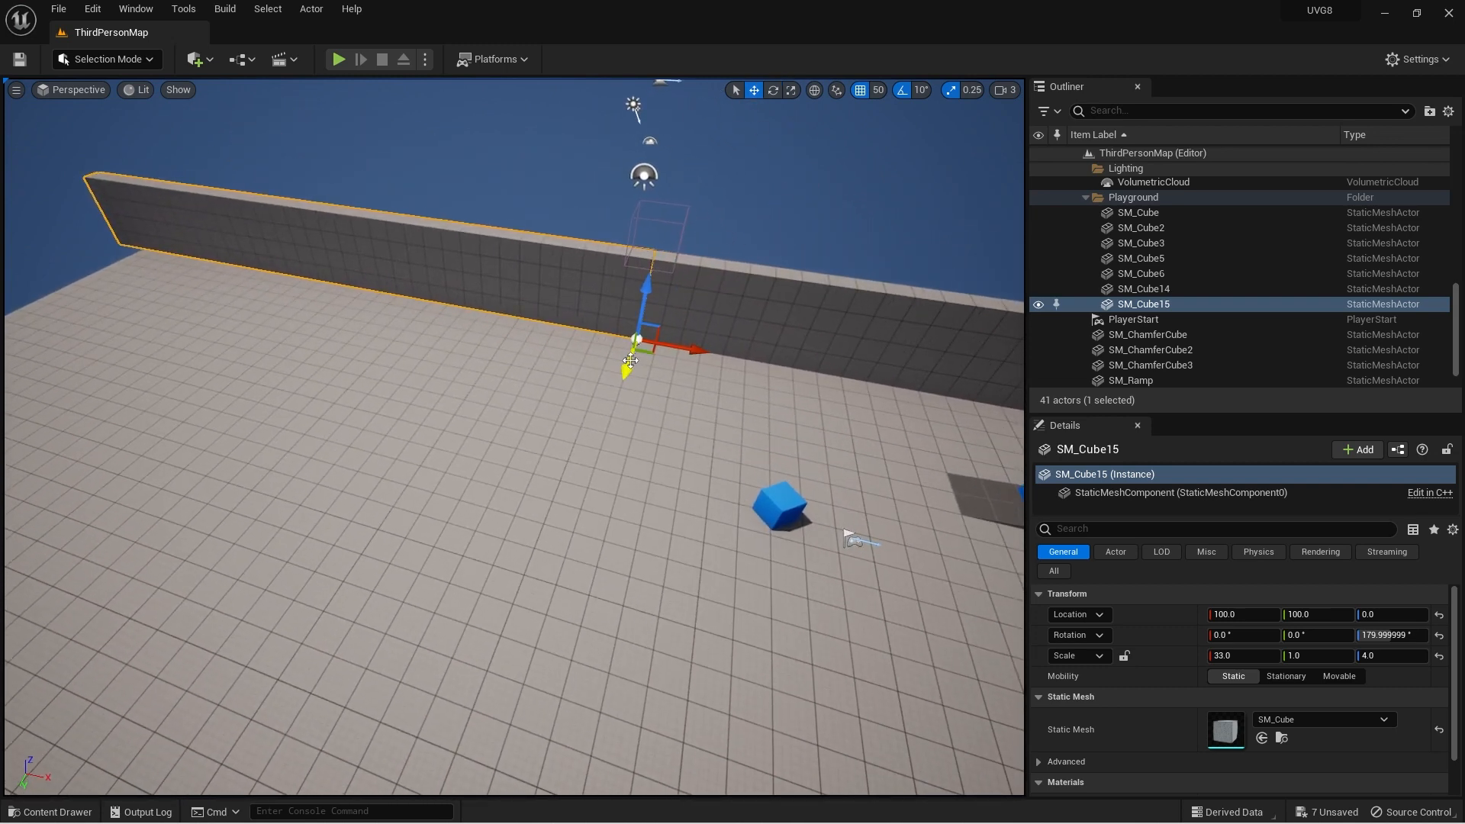
left_click_drag(631, 364, 461, 580, "shift")
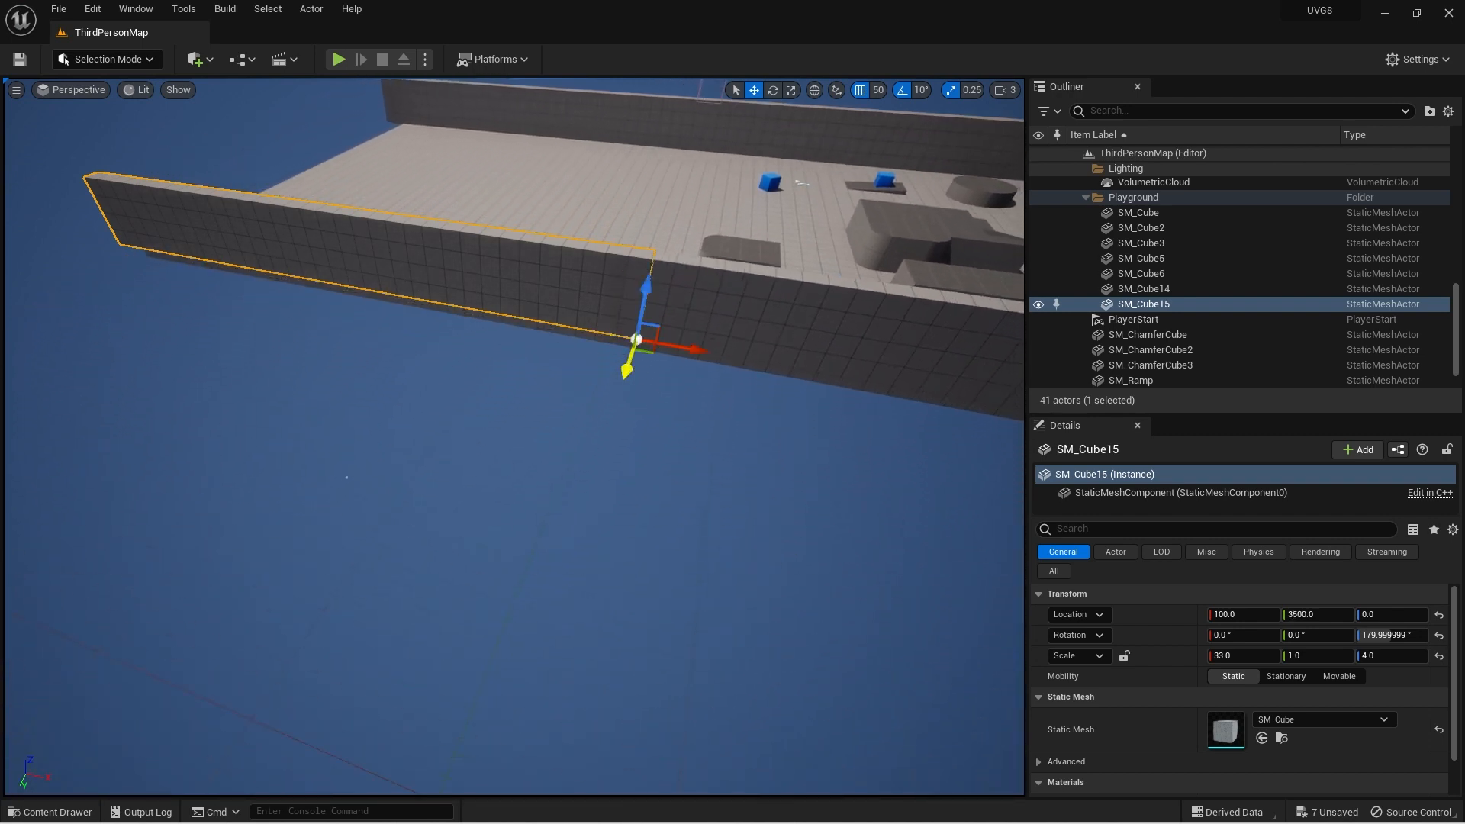
Clear the wall selection and examine the extended floor with its two long side walls from outside
left_click(679, 354)
left_click(643, 431)
right_click_drag(641, 432, 690, 422)
key("w")
key("s")
key("s")
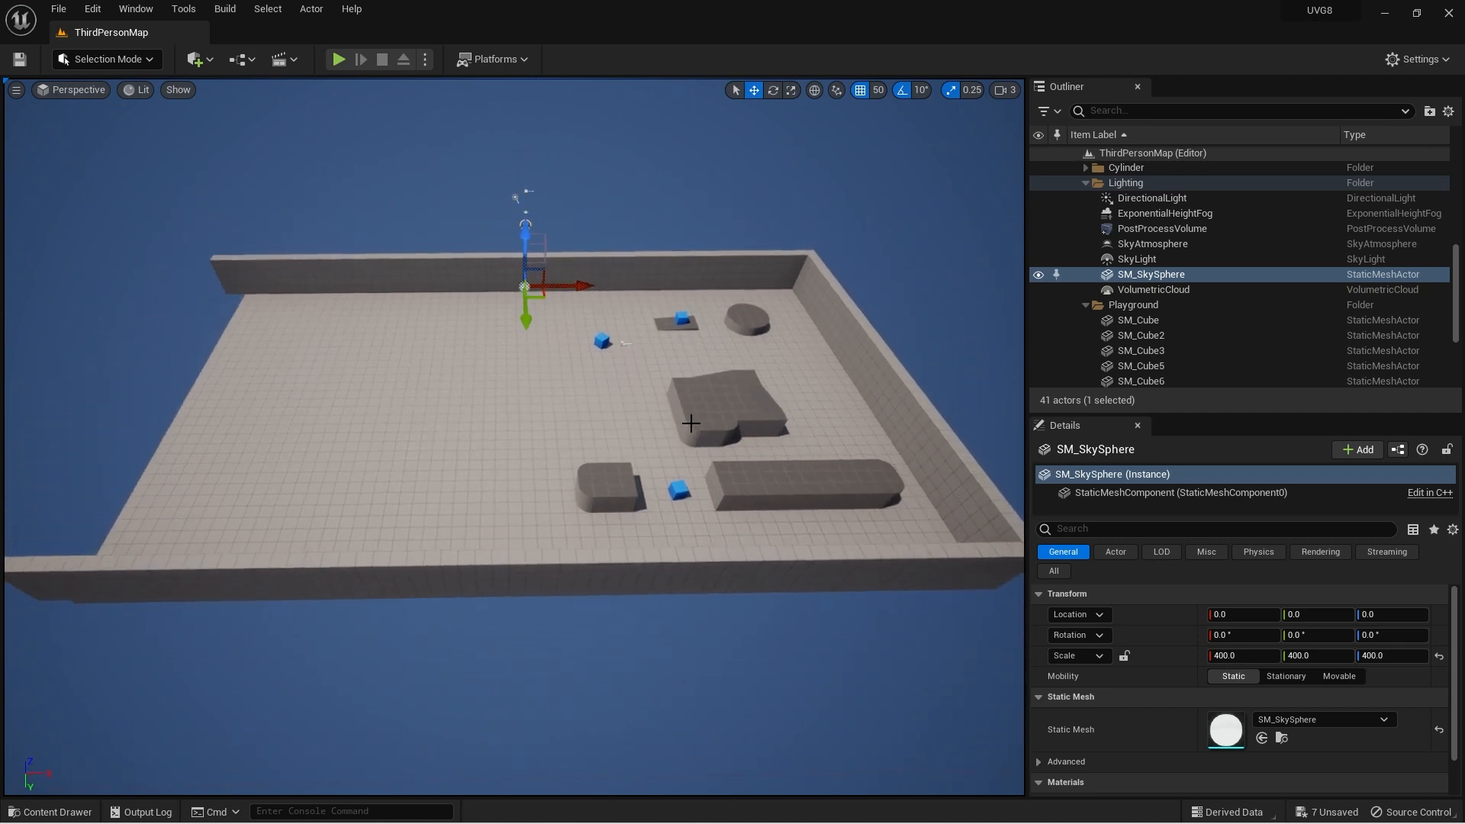
key("w")
right_click_drag(841, 193, 848, 186)
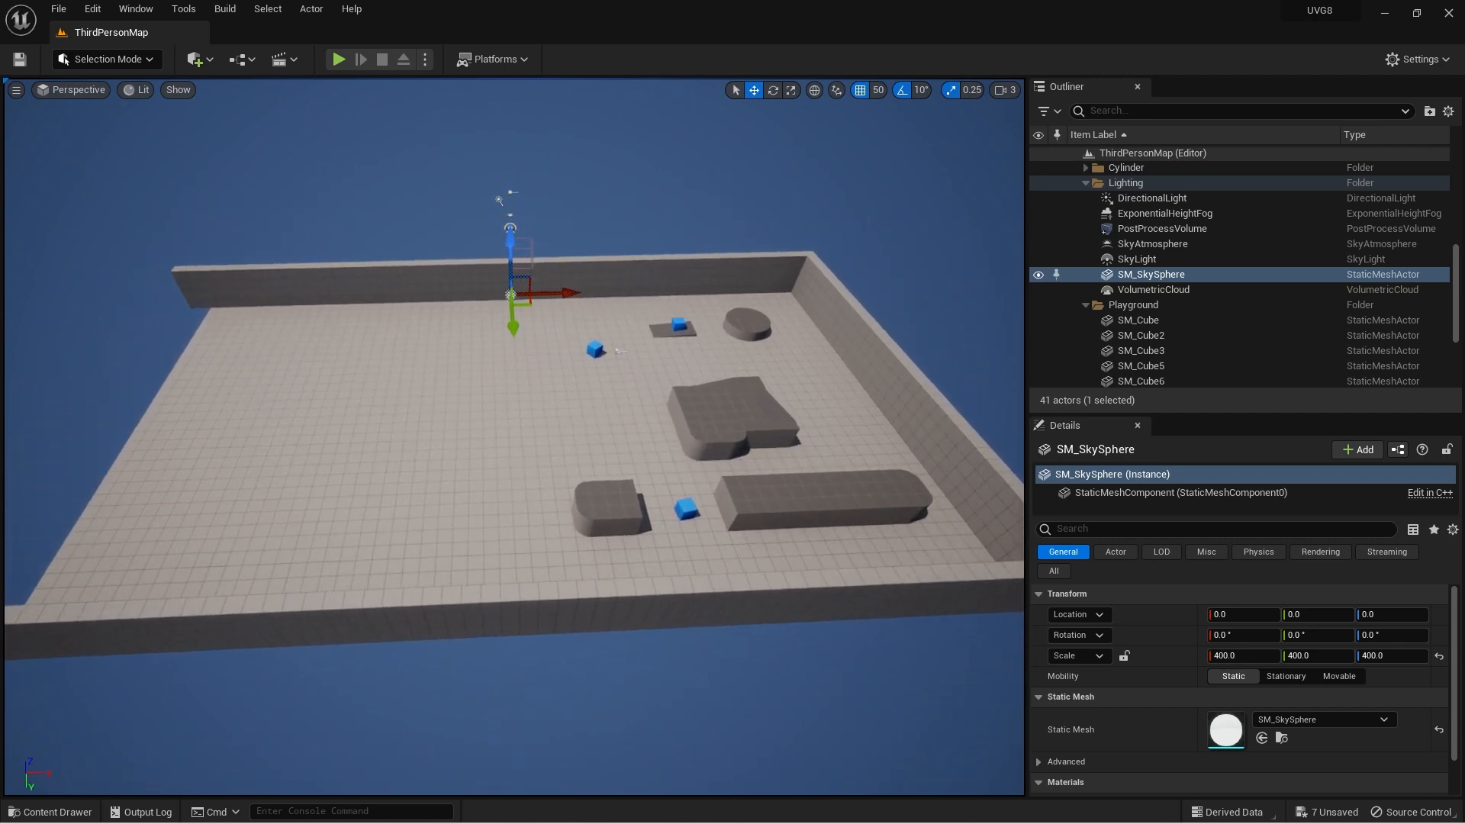
Select the SM_Cube6 end wall and show the level from the top in Unlit mode
left_click(844, 305)
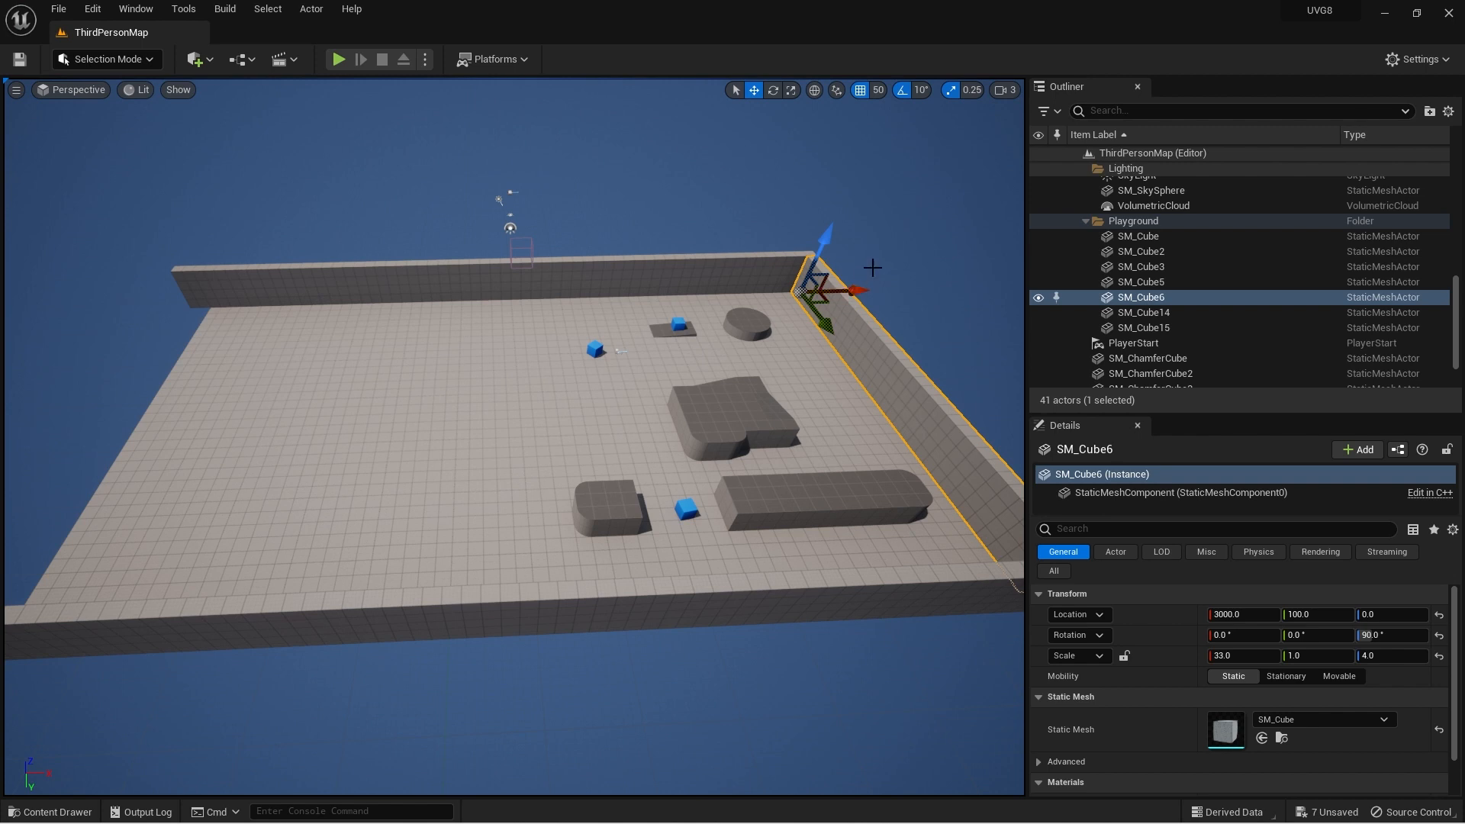
scroll(870, 268, "down", 2)
left_click(73, 89)
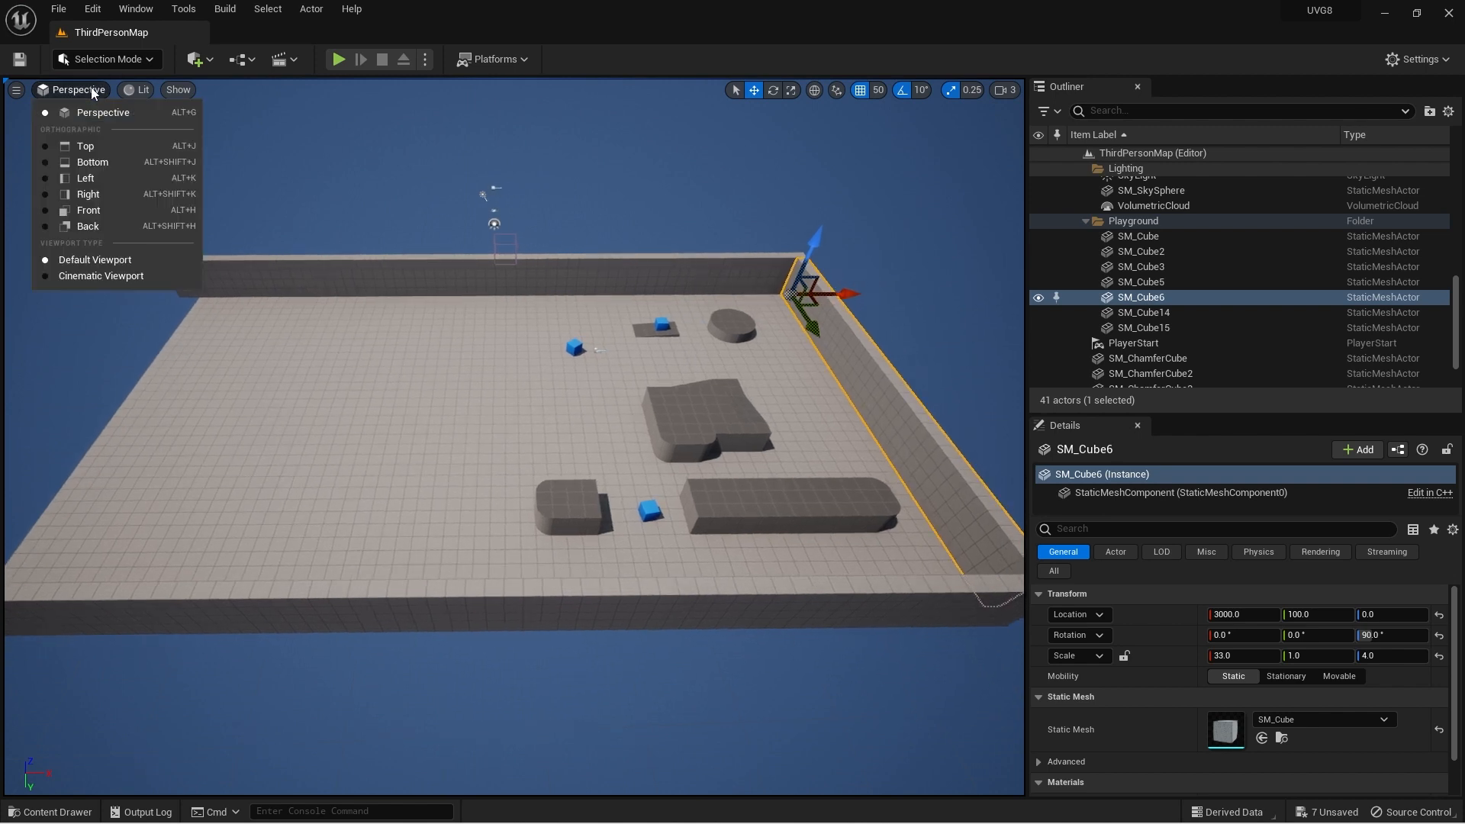
left_click(102, 146)
scroll(537, 255, "down", 6)
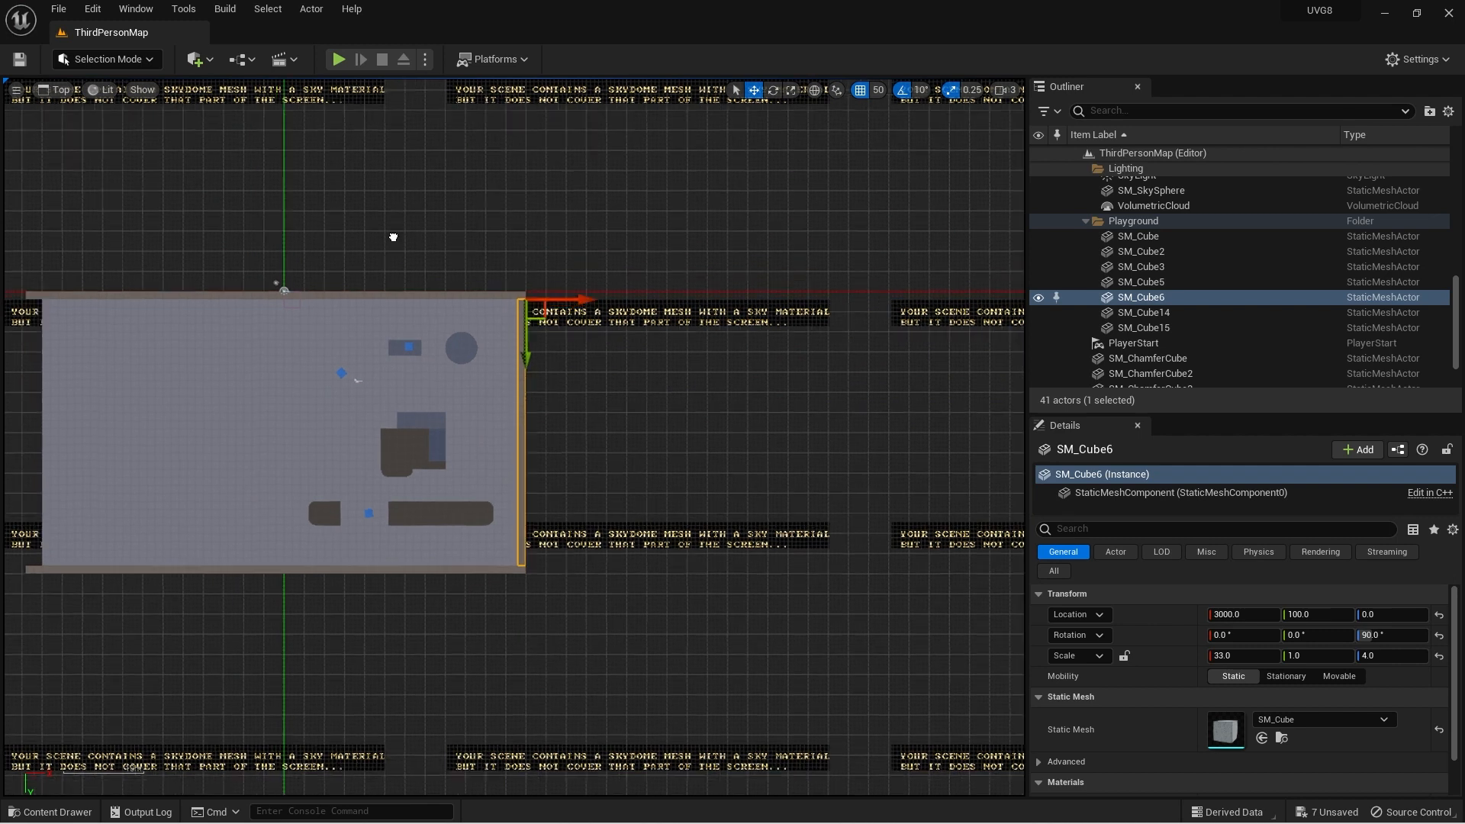
right_click_drag(359, 253, 598, 206)
scroll(571, 198, "up", 2)
right_click_drag(505, 206, 528, 97)
scroll(551, 149, "up", 1)
left_click(97, 88)
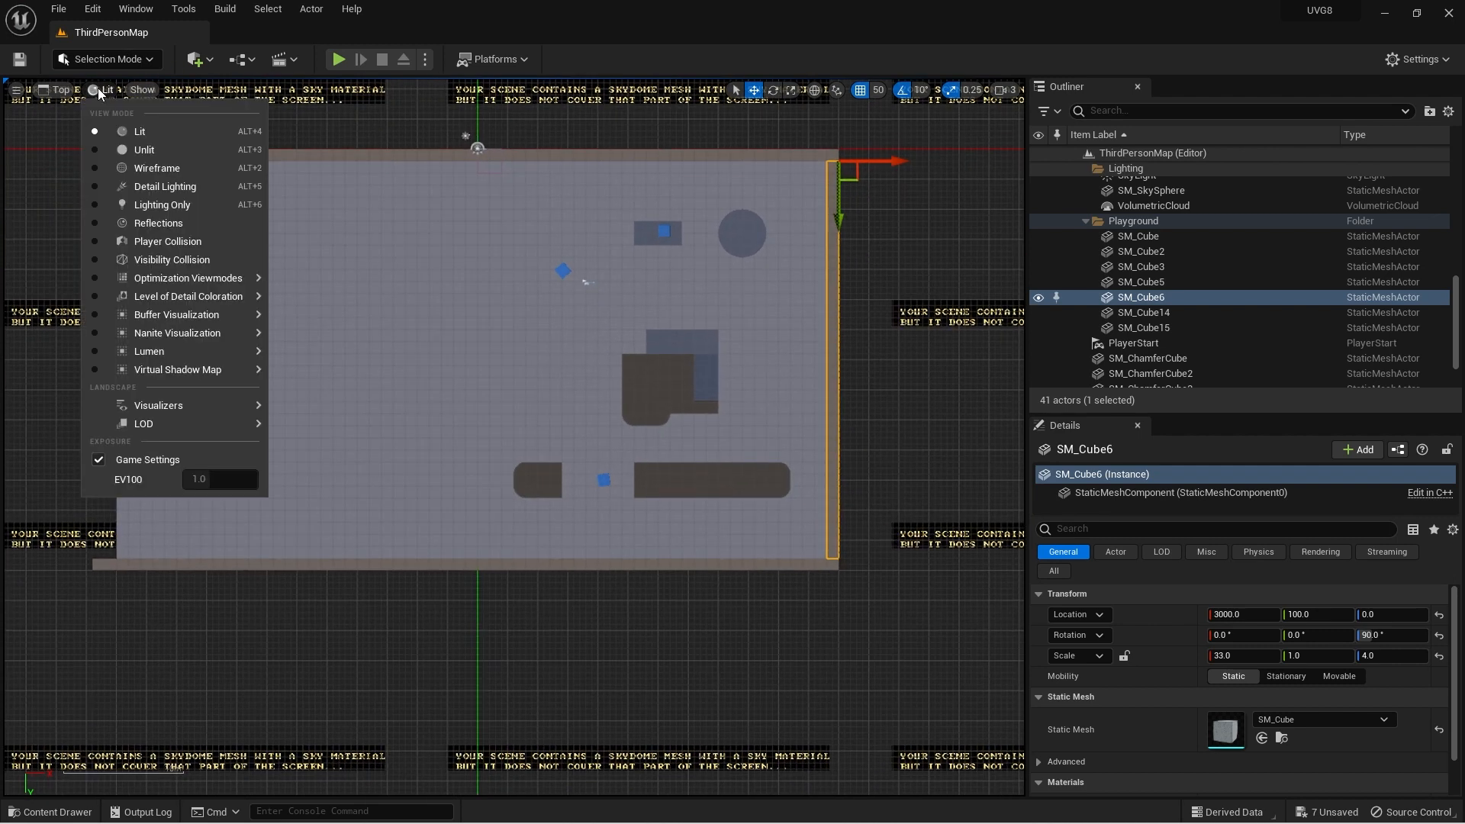
left_click(116, 149)
Compare grid snap sizes of 1,000 and 50 in the top view, leaving the snap size at 1,000
left_click(884, 91)
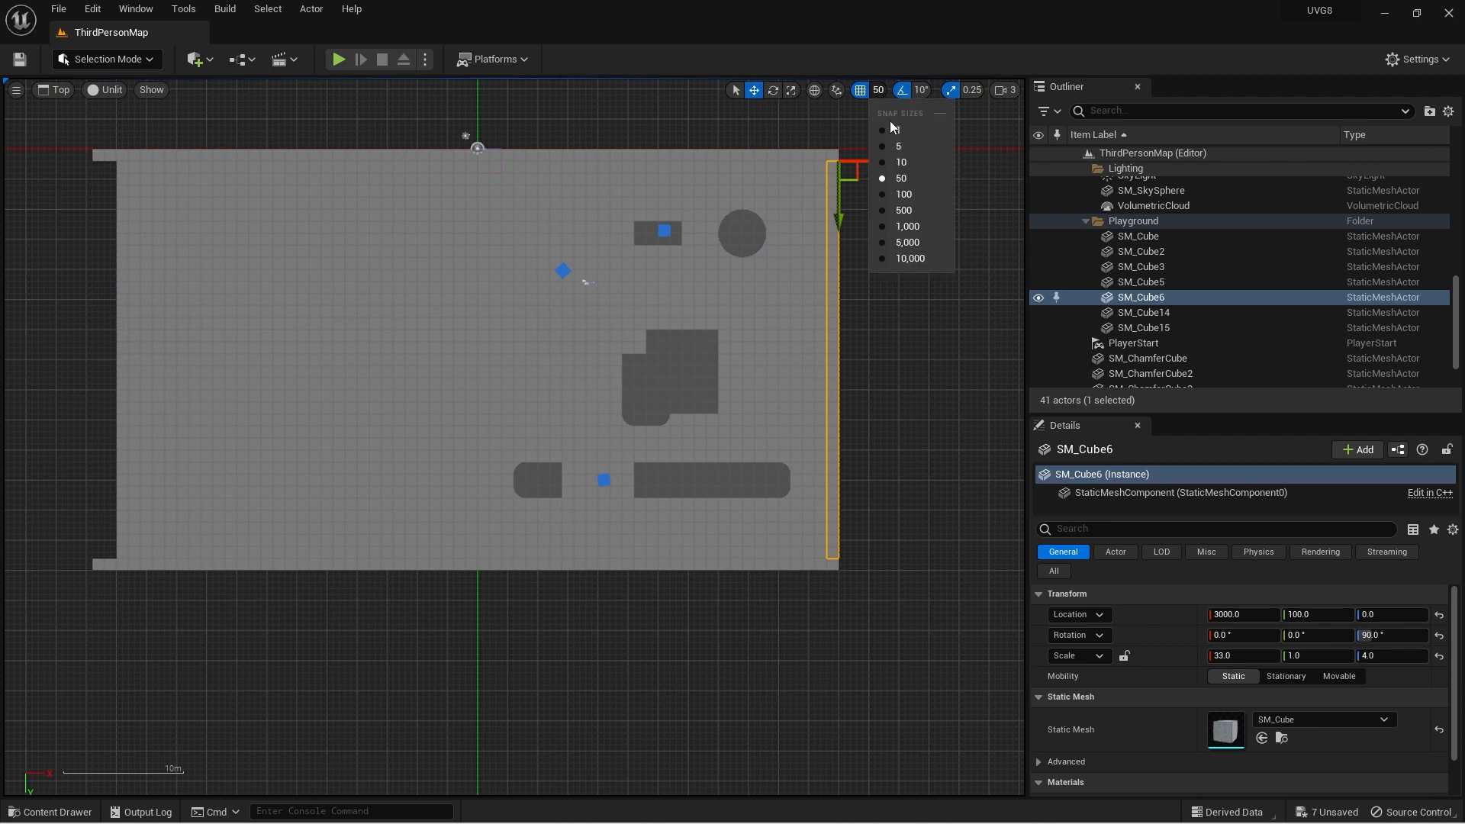
left_click(918, 226)
right_click_drag(902, 224, 884, 351)
scroll(840, 349, "down", 4)
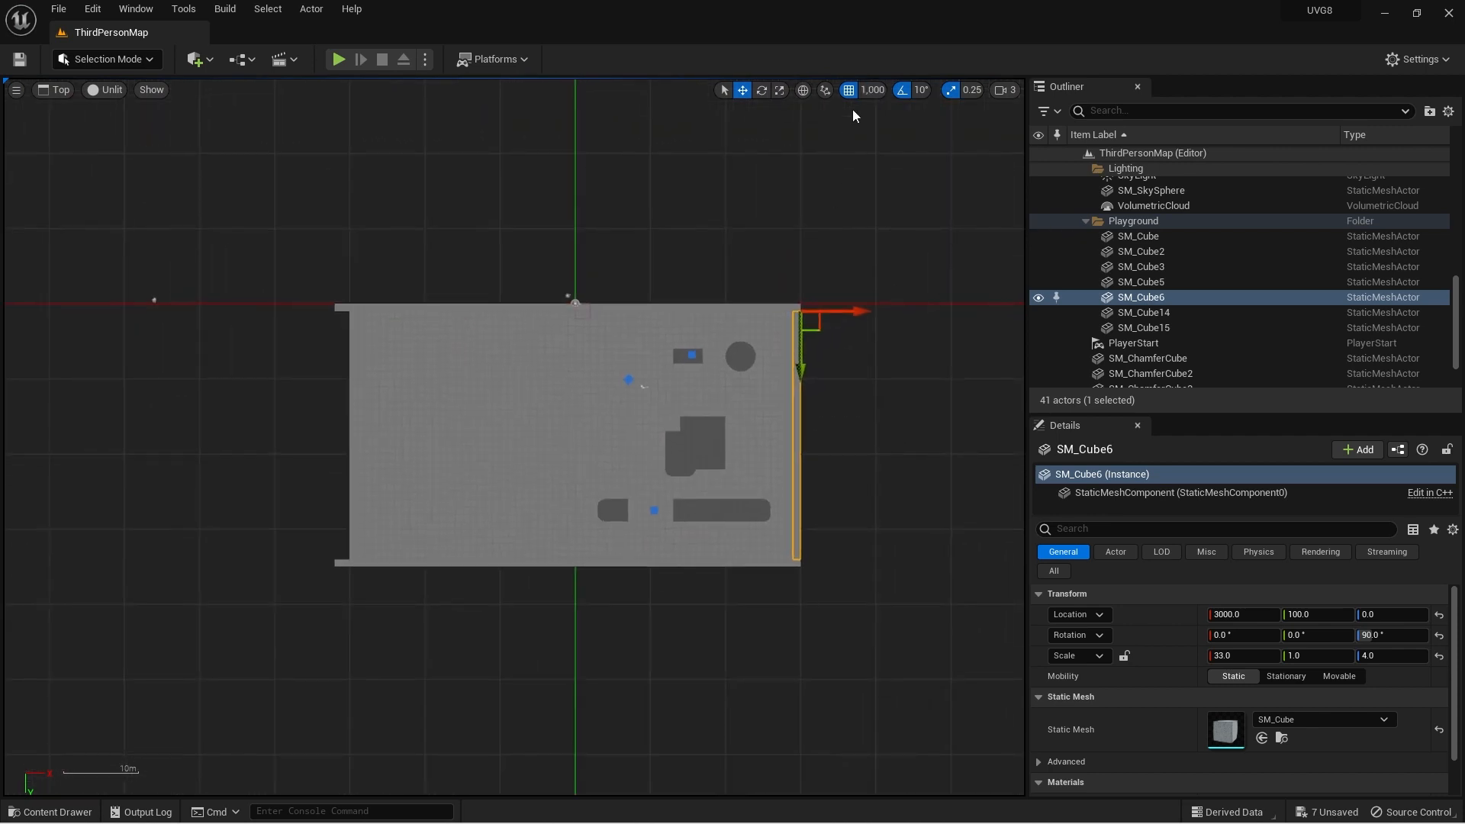
left_click(872, 90)
left_click(893, 177)
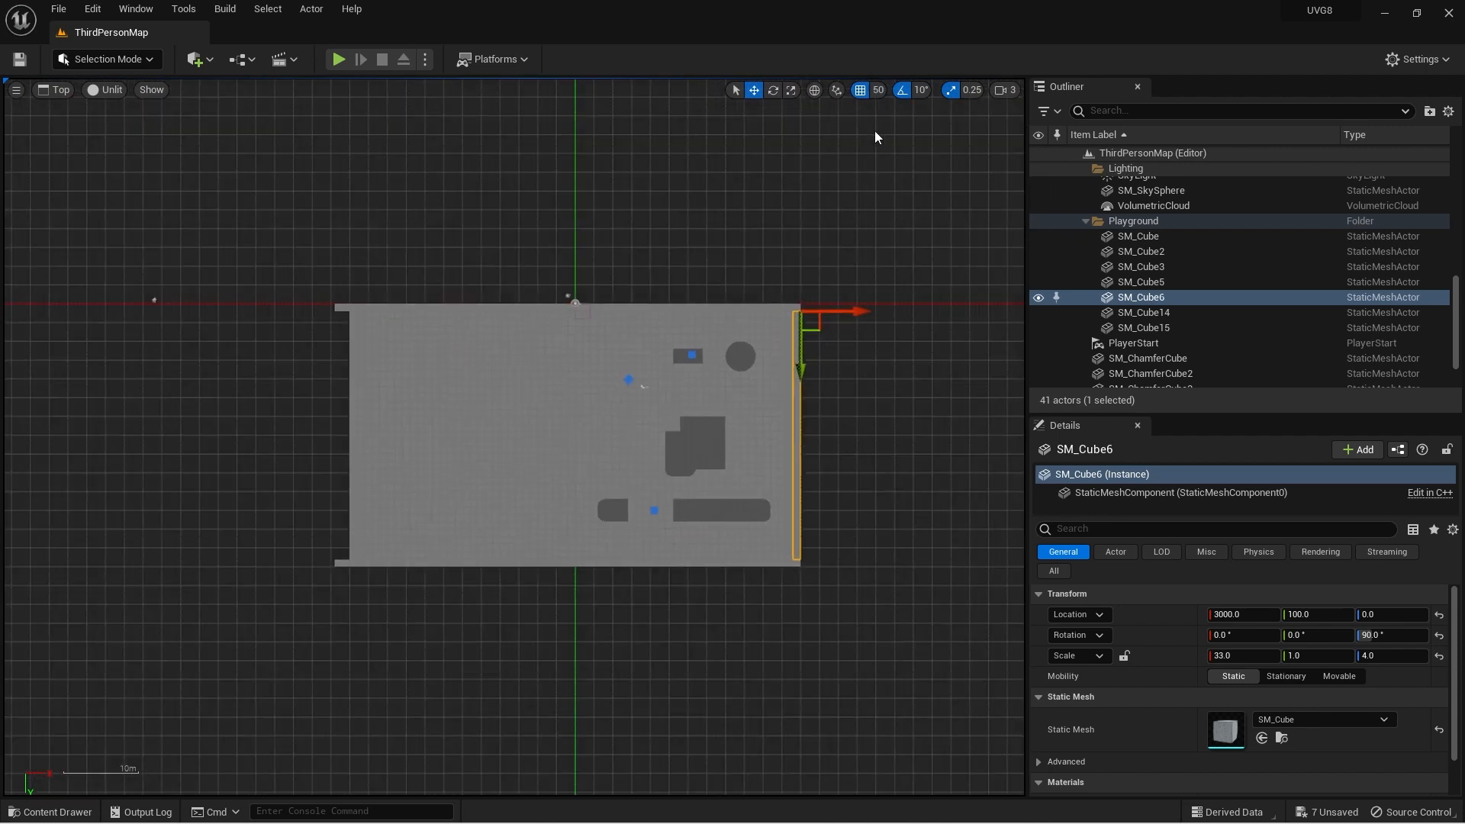
left_click(875, 91)
left_click(899, 222)
right_click_drag(792, 255, 787, 192)
right_click_drag(386, 140, 454, 150)
Toggle the Grid show flag off and on in the top view, leaving the grid visible
left_click(152, 91)
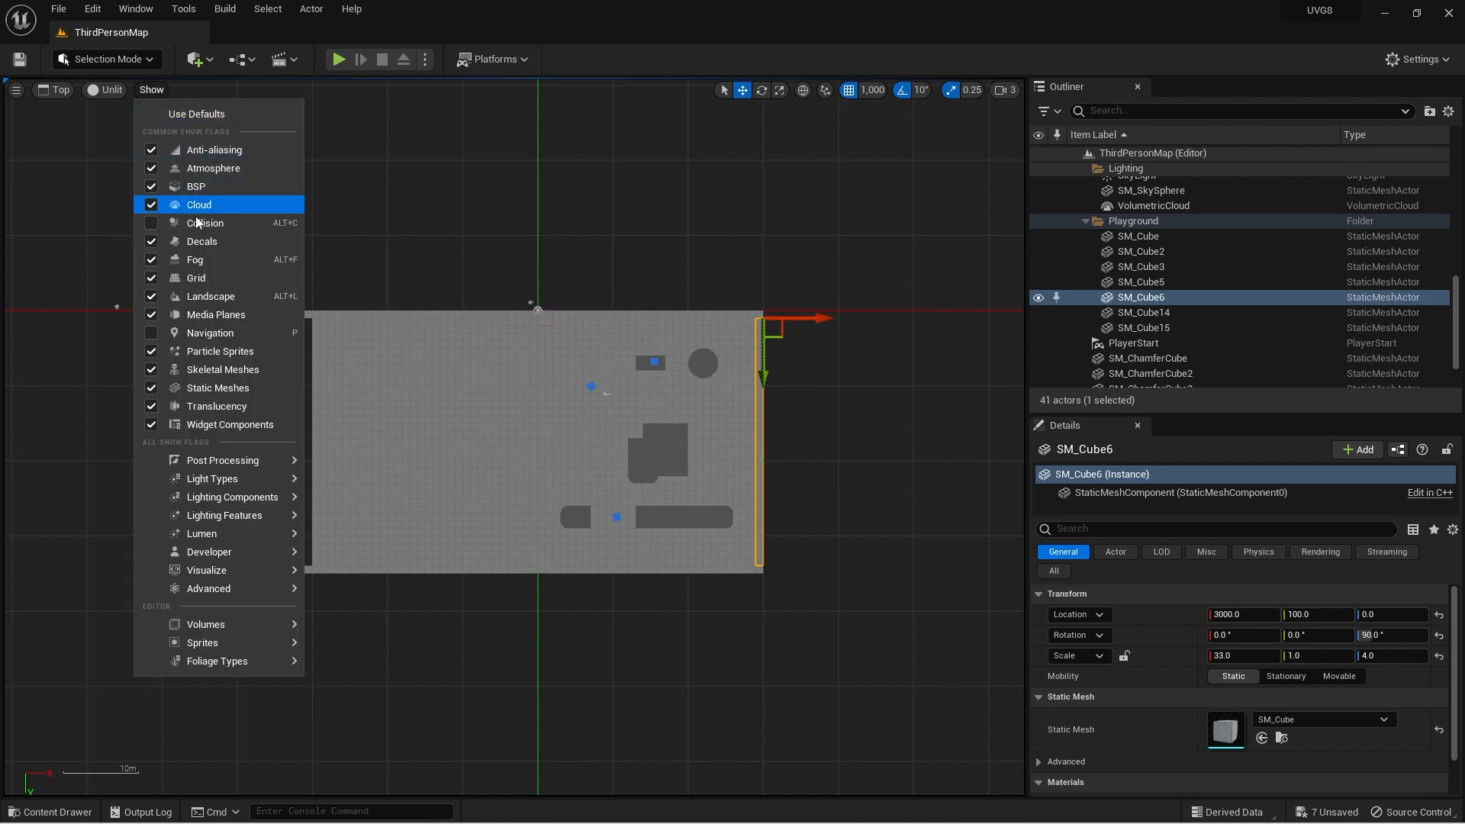
left_click(153, 280)
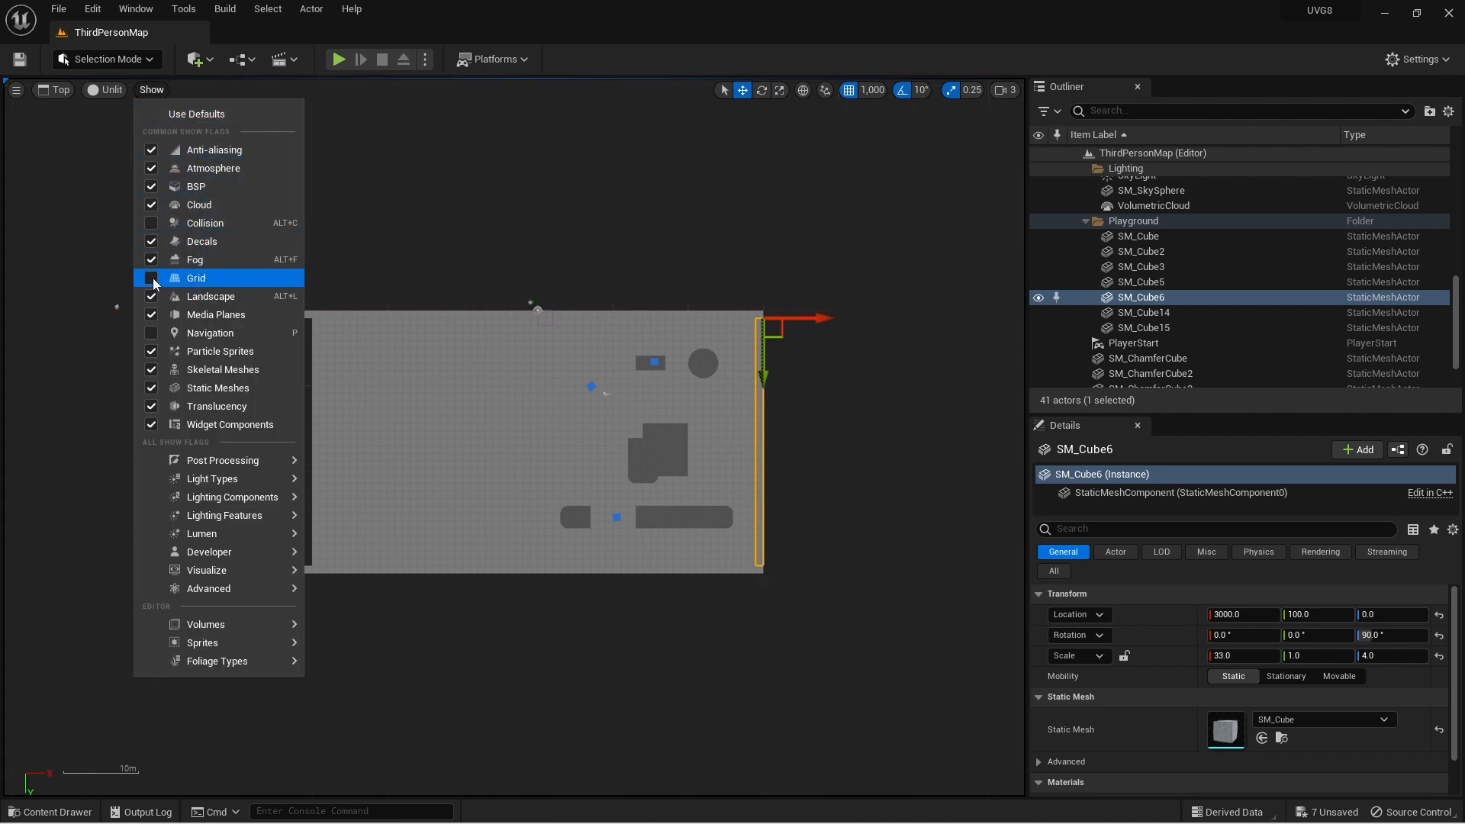
left_click(151, 278)
left_click(151, 279)
left_click(152, 279)
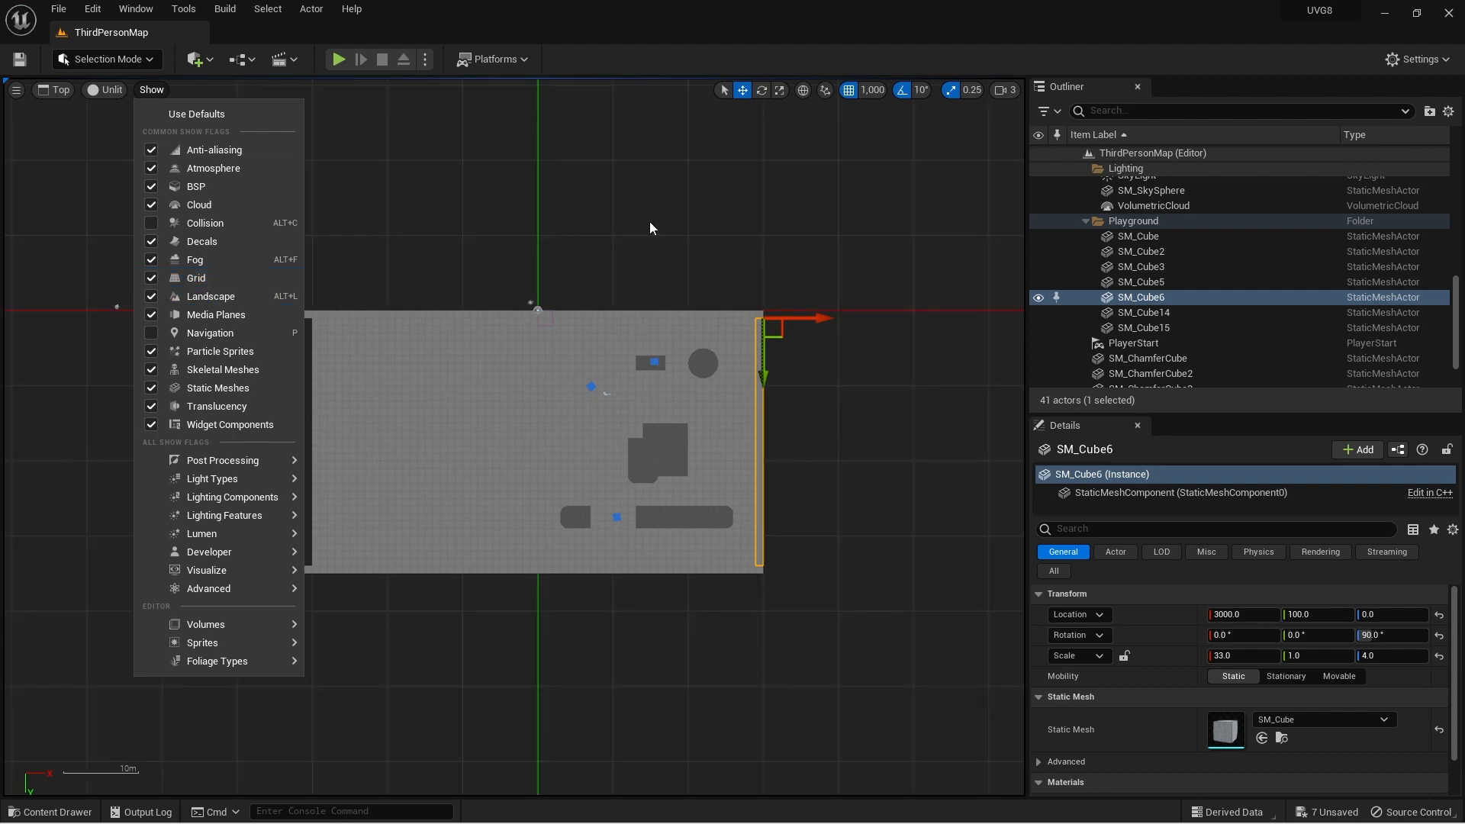
right_click_drag(653, 229, 413, 177)
Return to the perspective view, look at the grid beyond the walls and turn off the Grid show flag
key("alt+g")
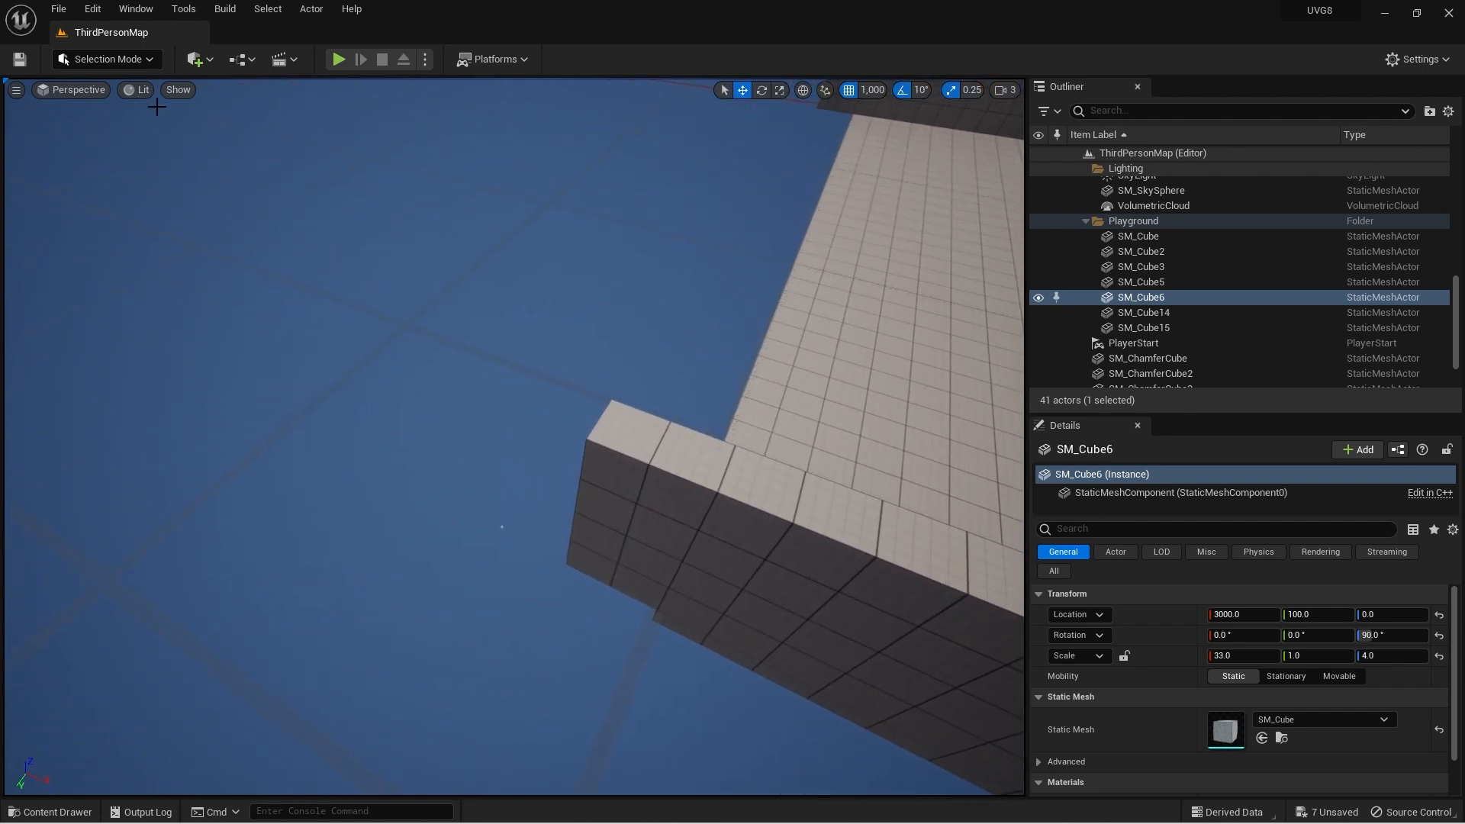
left_click(177, 90)
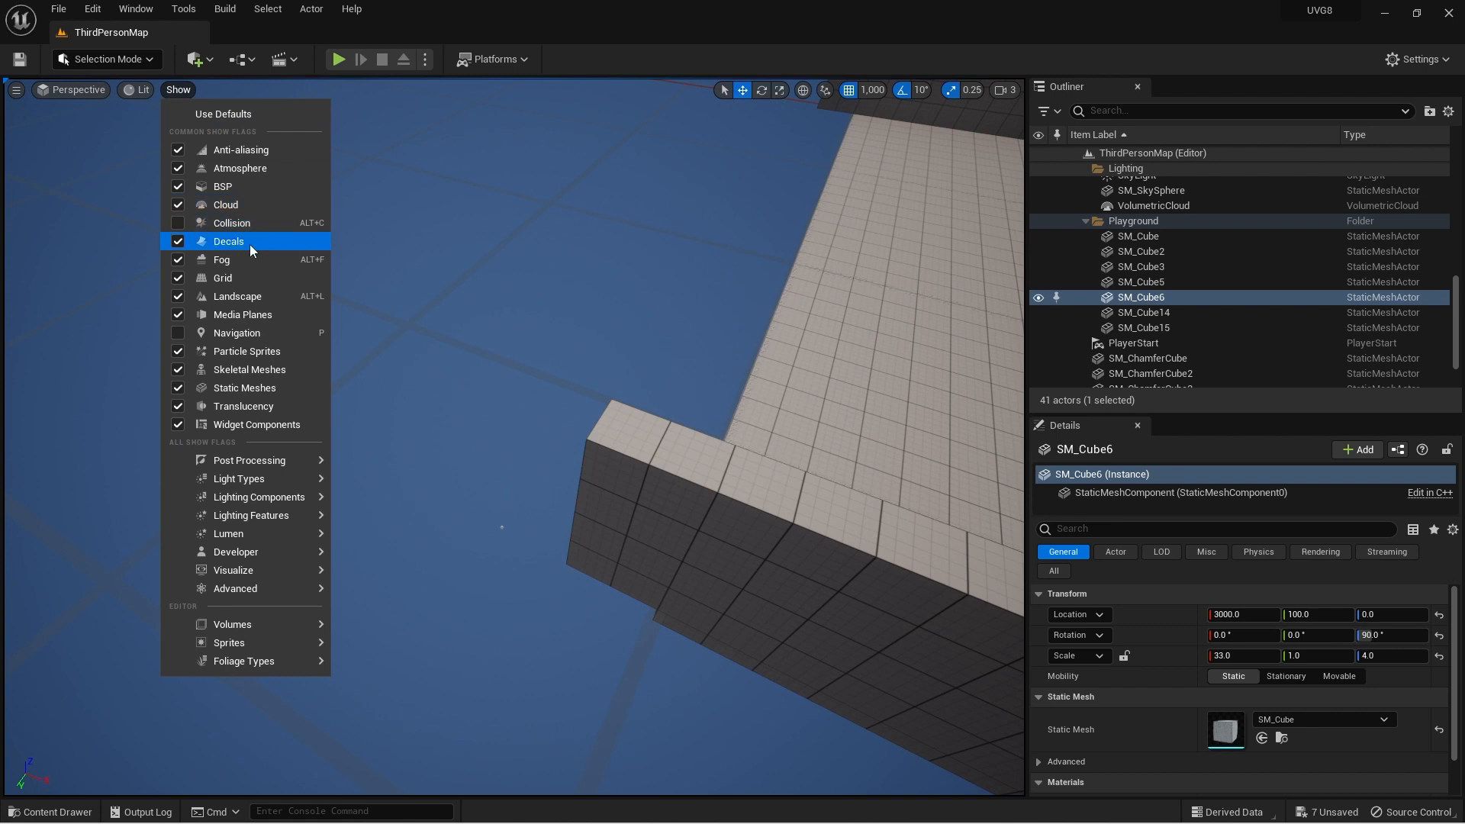
left_click(179, 281)
right_click_drag(497, 228, 176, 132)
key("w")
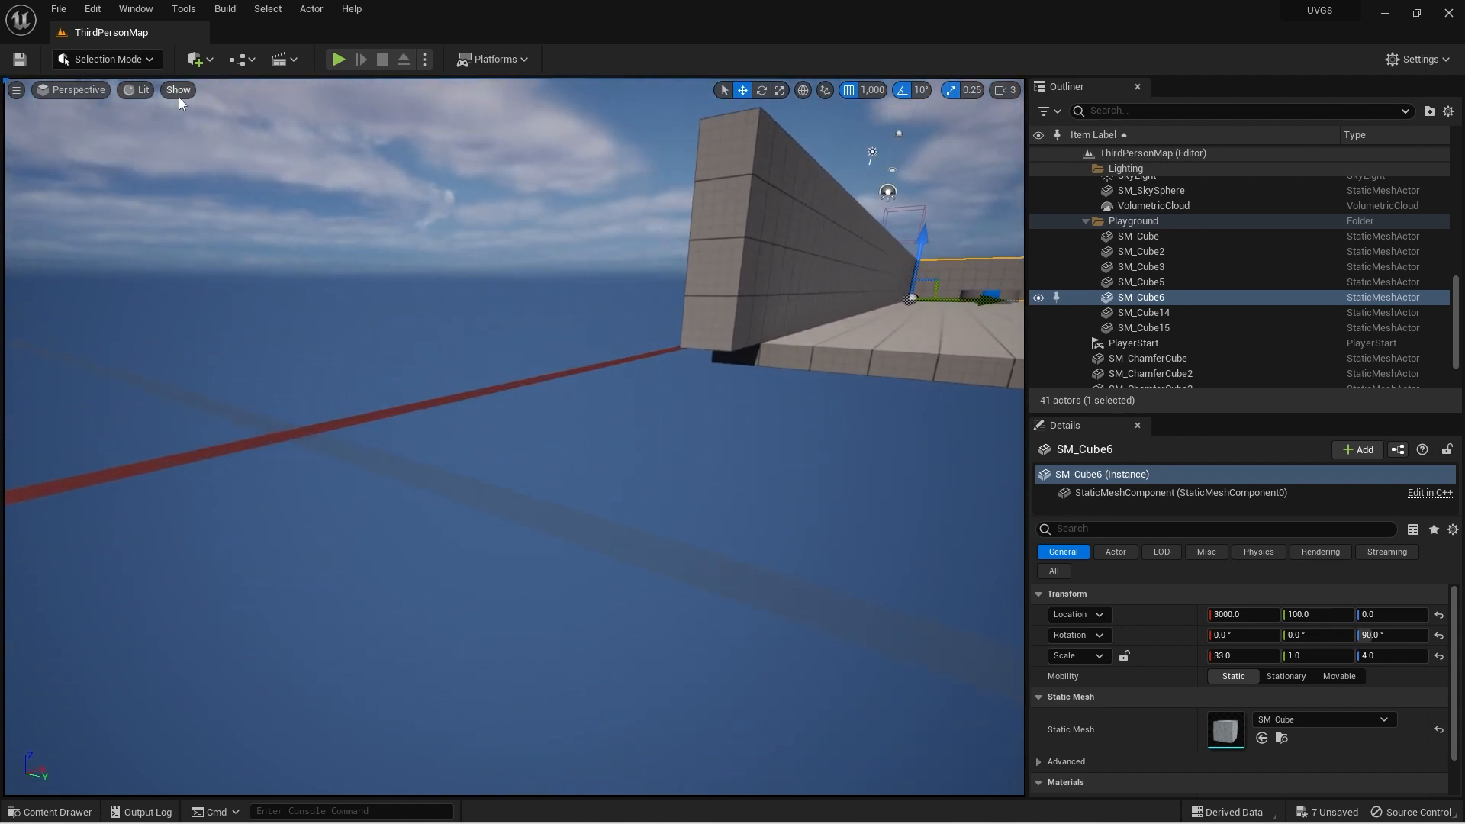
left_click(178, 93)
left_click(226, 280)
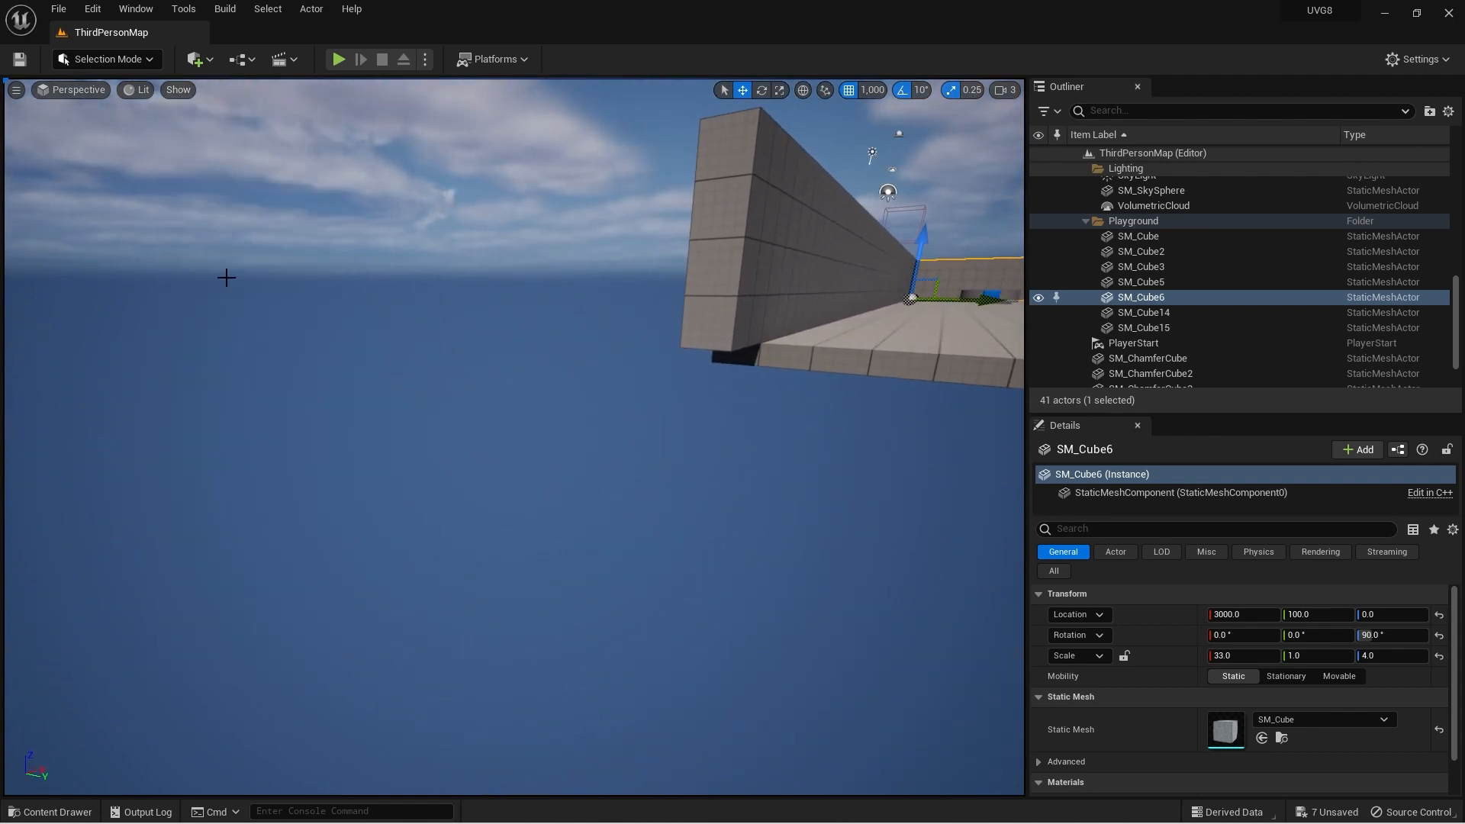
Turn the Grid show flag back on in the perspective view and switch to the top view
left_click(179, 89)
left_click(218, 273)
mouse_move(506, 282)
right_mouse_down()
mouse_move(508, 359)
mouse_move(534, 336)
mouse_move(510, 304)
right_mouse_up()
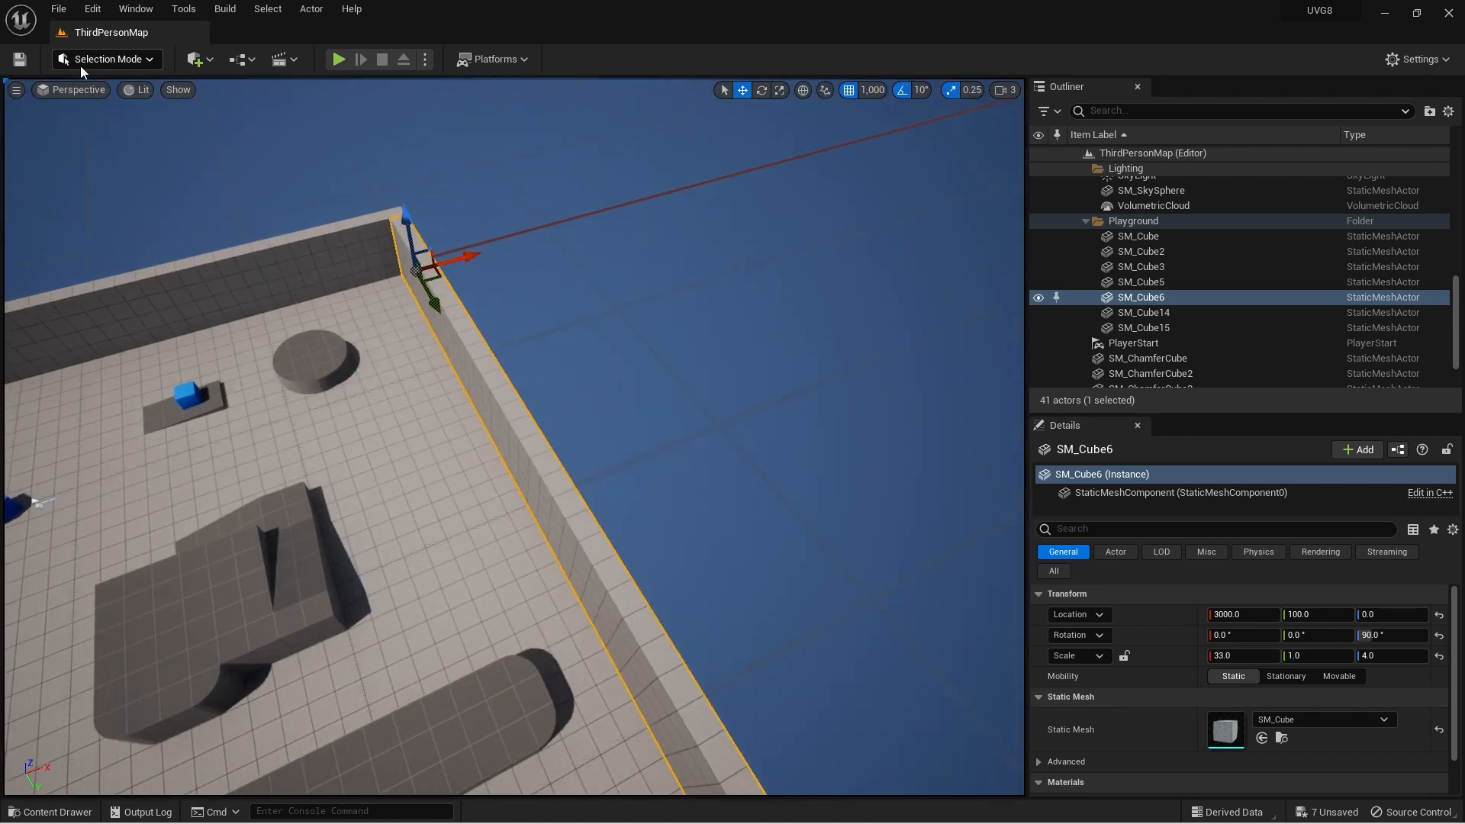
left_click(95, 93)
left_click(98, 148)
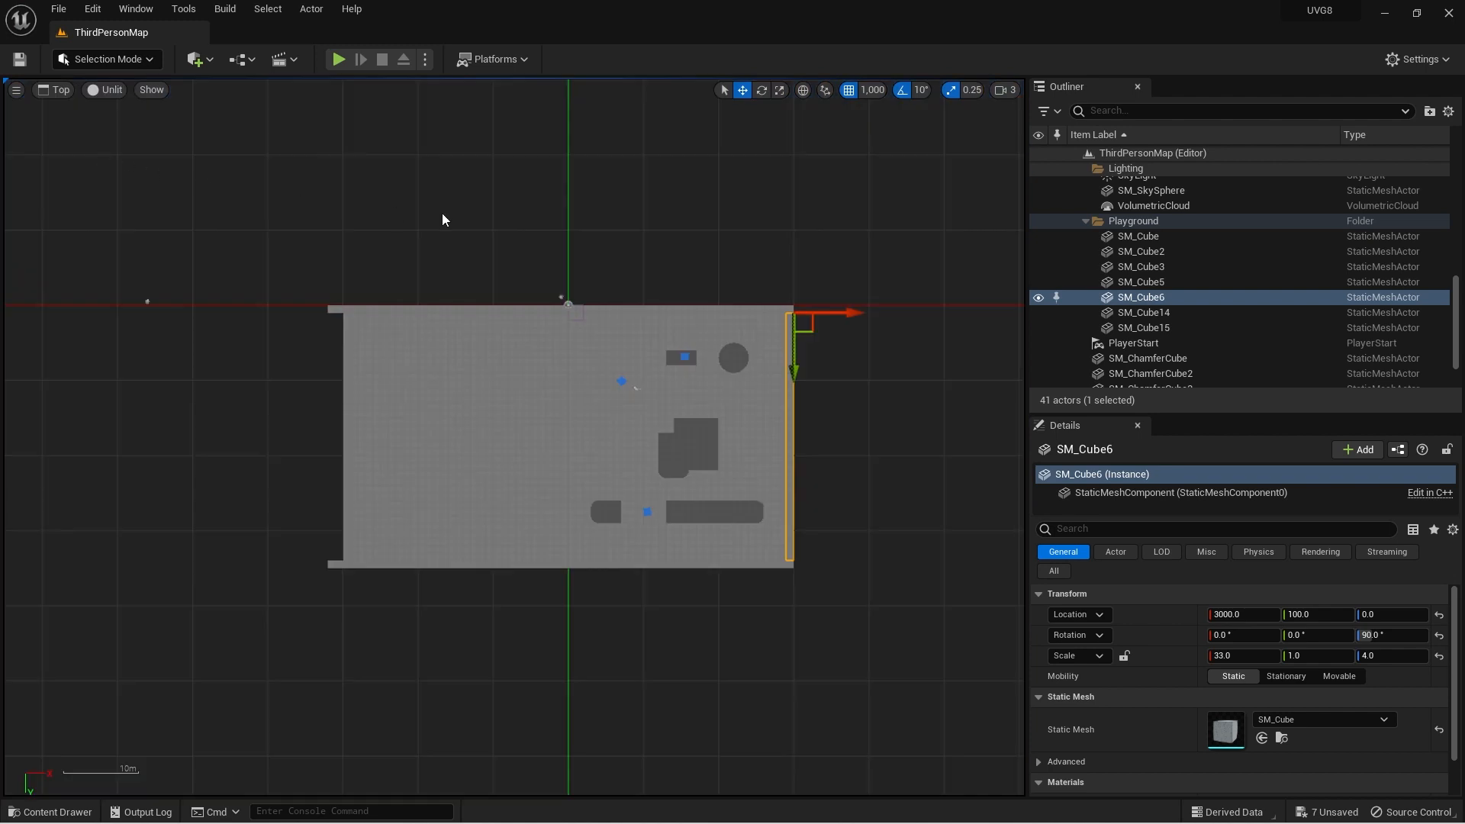
Duplicate the SM_Cube6 end wall and move the copy along X to -3000 at the open end of the playground
scroll(741, 315, "up", 5)
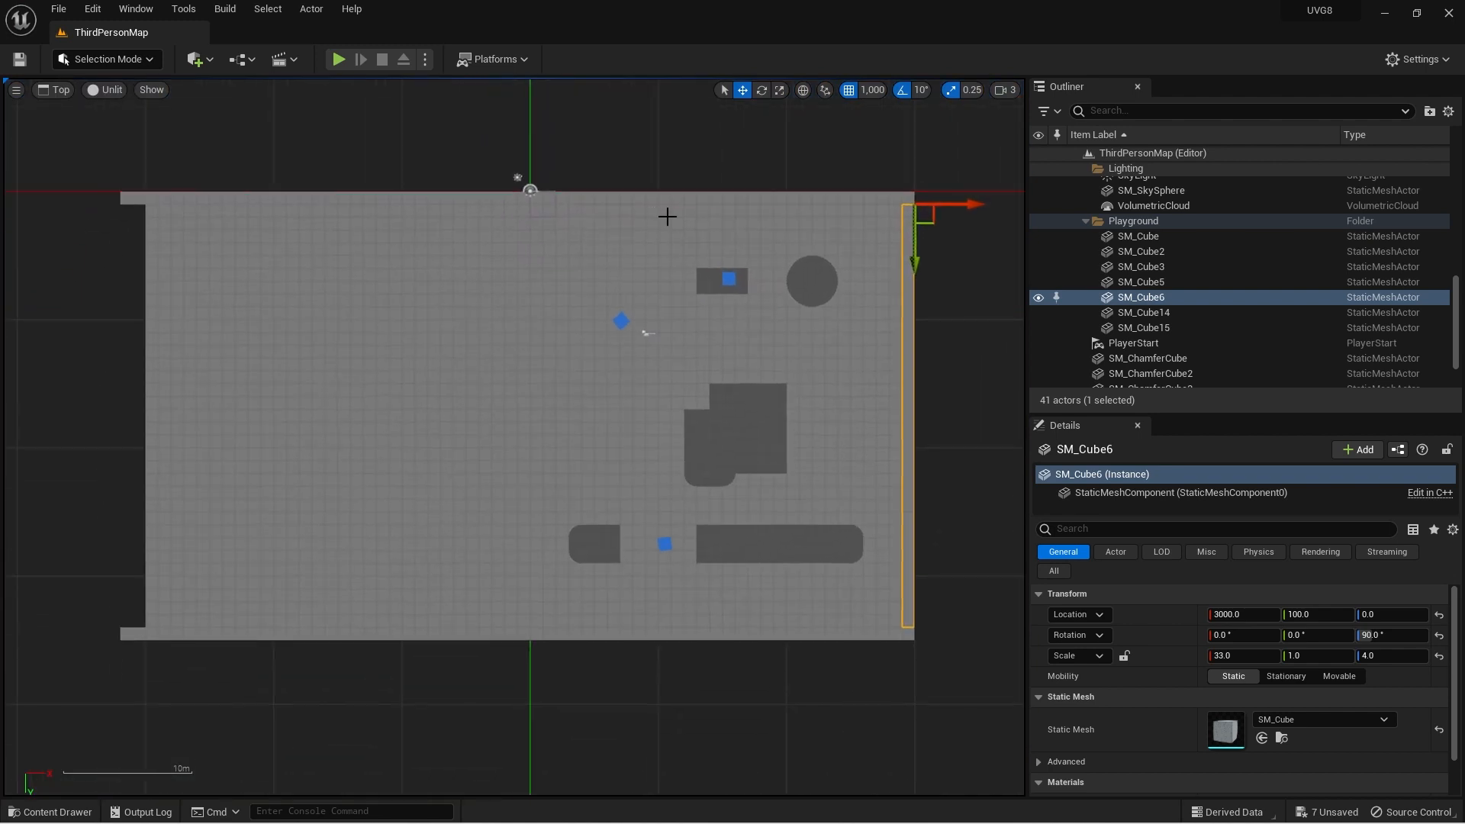
scroll(687, 256, "down", 2)
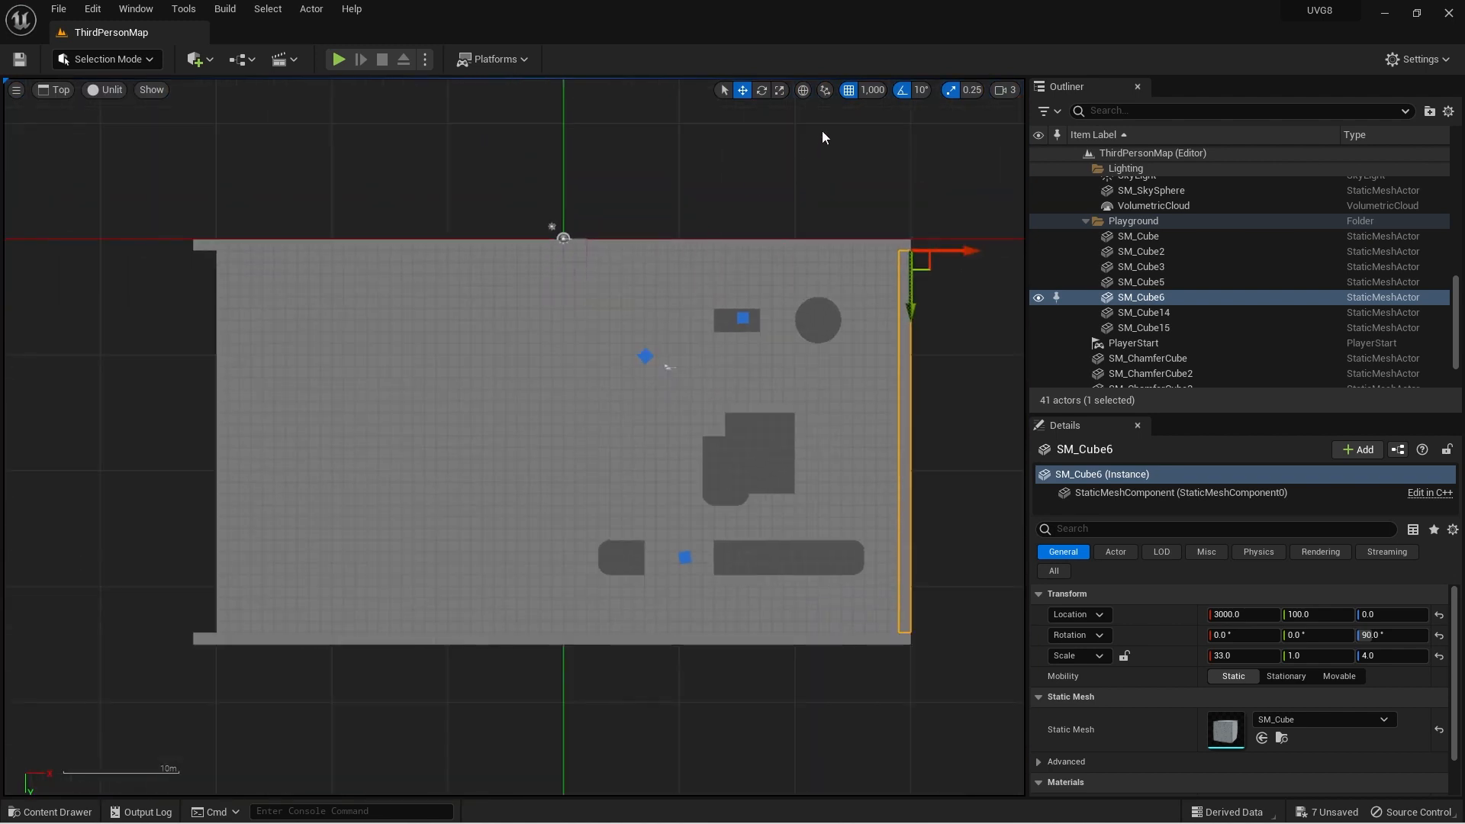
left_click(849, 95)
key("ctrl+d")
left_click(846, 94)
left_click_drag(955, 250, 284, 299)
right_click_drag(232, 188, 497, 129)
scroll(488, 156, "up", 2)
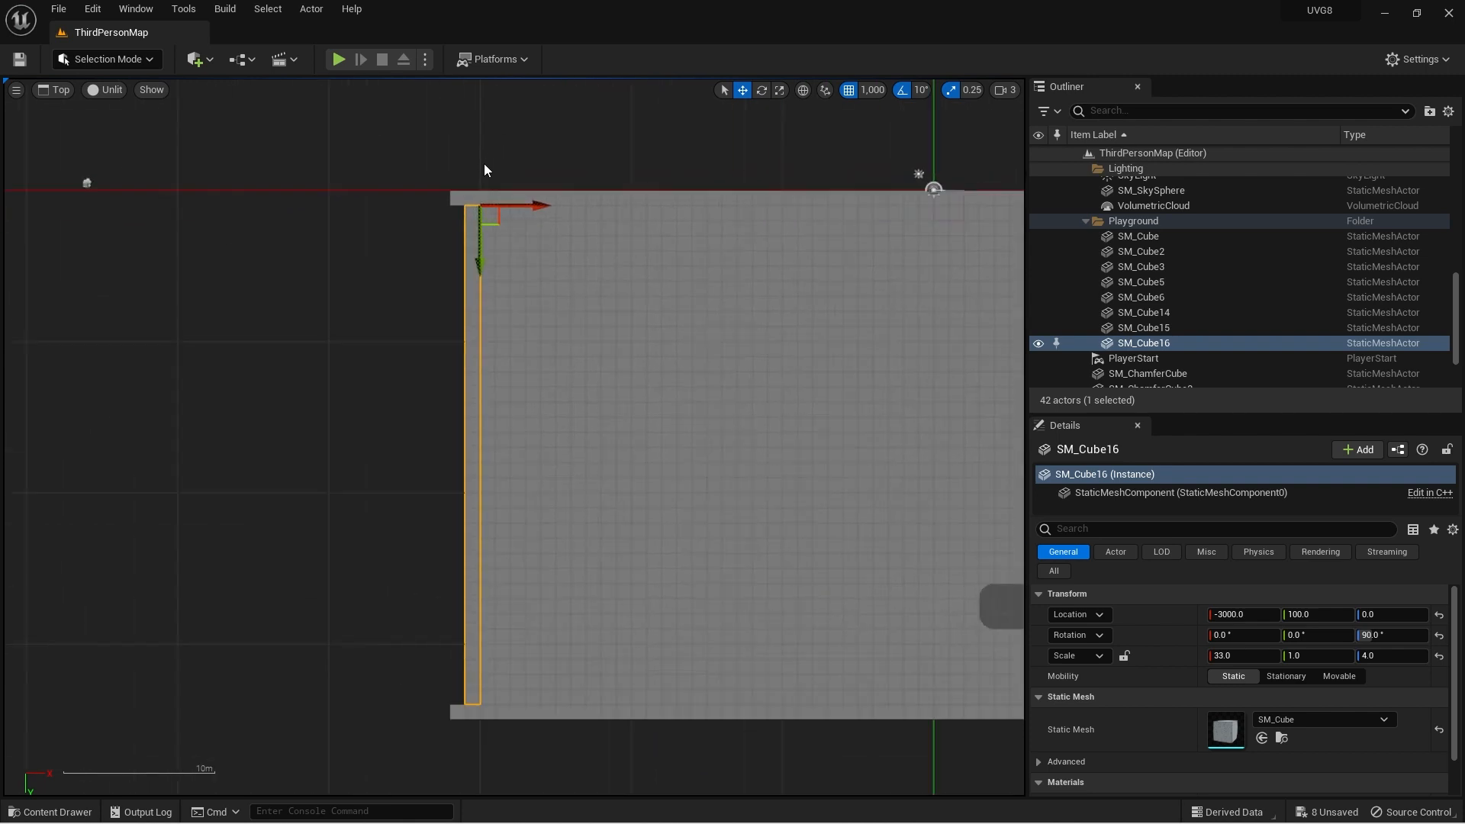
In the perspective view, set the grid snap size to 50 and move the copied end wall to X -2950
key("alt+g")
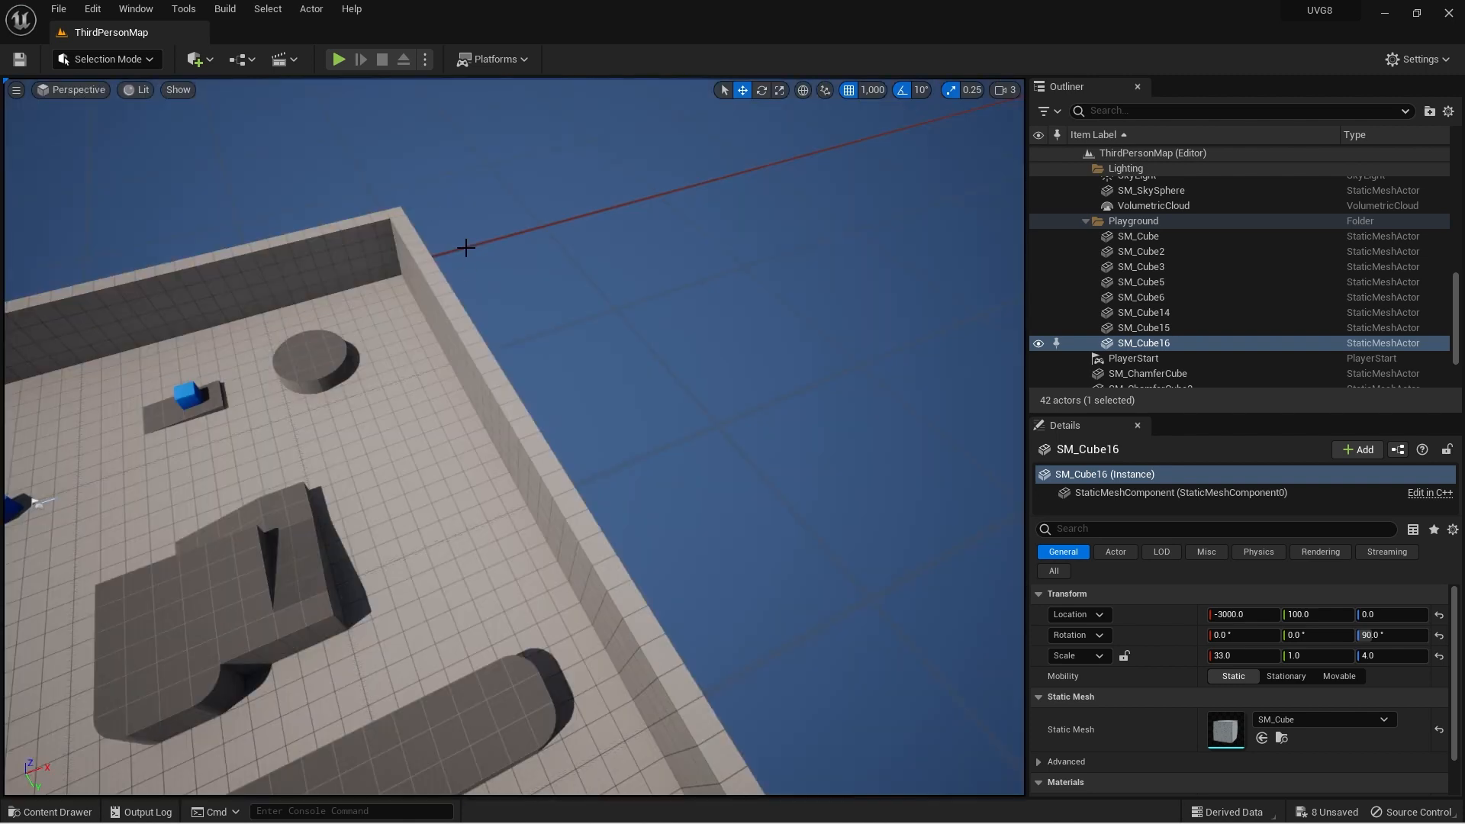
key("f")
mouse_move(491, 295)
right_mouse_down()
mouse_move(565, 228)
mouse_move(412, 305)
mouse_move(450, 275)
mouse_move(486, 289)
right_mouse_up()
key("w")
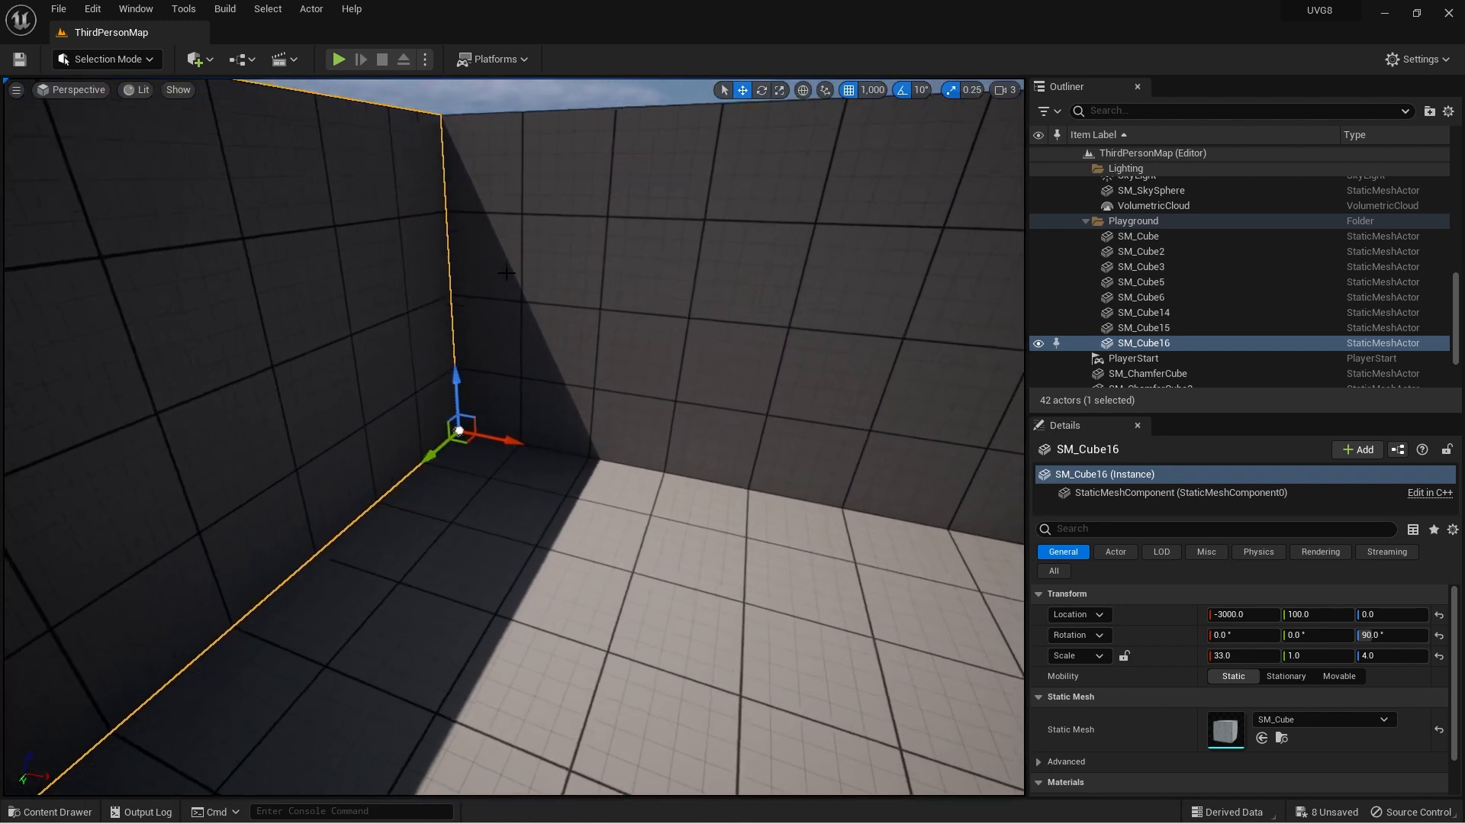
left_click(871, 92)
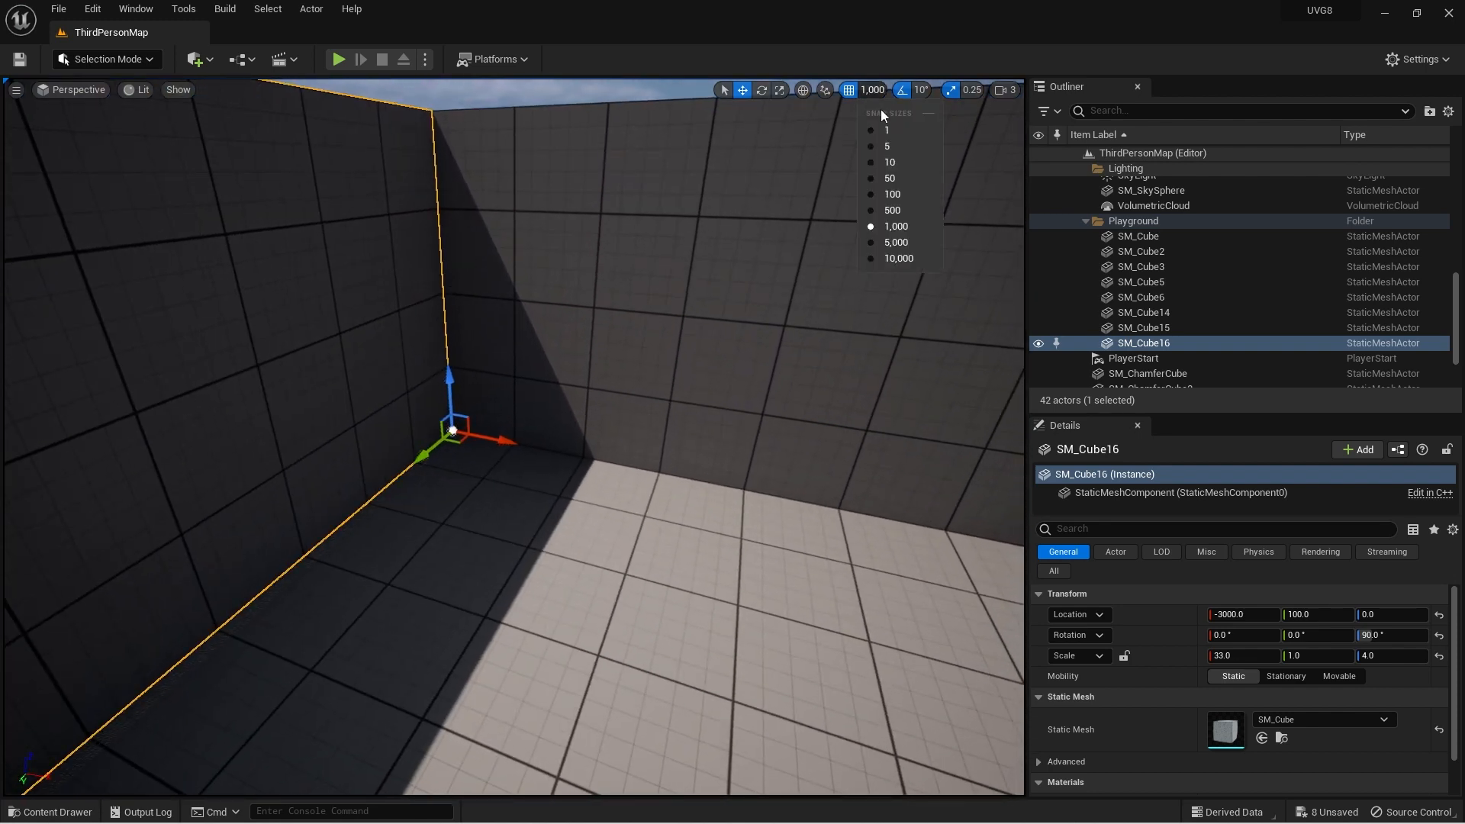
left_click(896, 180)
left_click_drag(506, 441, 525, 443)
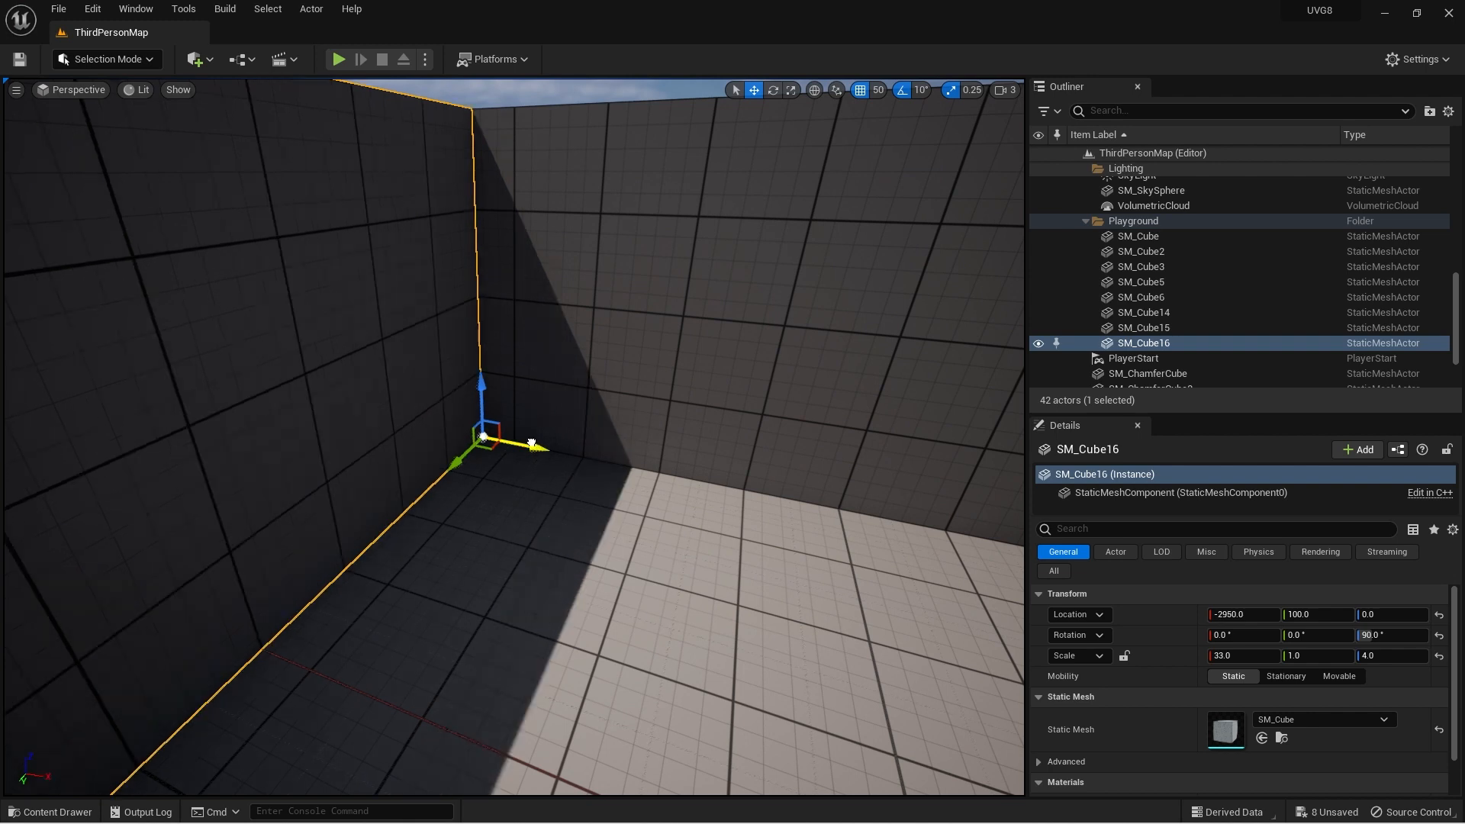
Move the copied end wall further inward along X from beneath the floor and check the enclosed playground from outside
right_click_drag(513, 437, 621, 389)
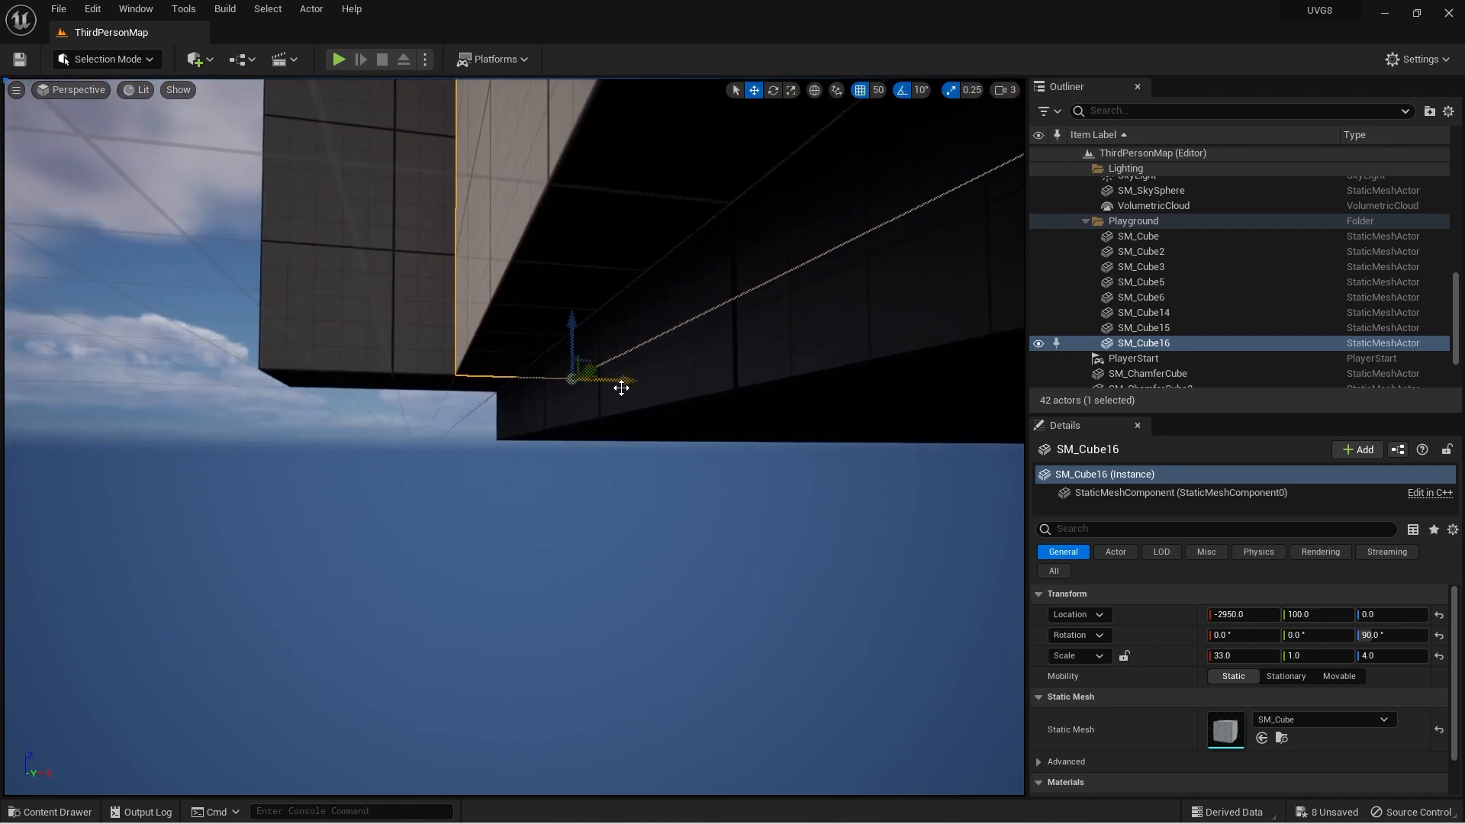
left_click_drag(625, 381, 664, 382)
right_click_drag(664, 382, 708, 374)
key("s")
key("w")
key("s")
mouse_move(718, 274)
right_mouse_down()
mouse_move(751, 241)
mouse_move(751, 144)
mouse_move(679, 271)
mouse_move(679, 305)
mouse_move(687, 278)
mouse_move(719, 264)
right_mouse_up()
key("w")
key("s")
left_click(229, 153)
key("w")
right_click_drag(229, 152, 176, 98)
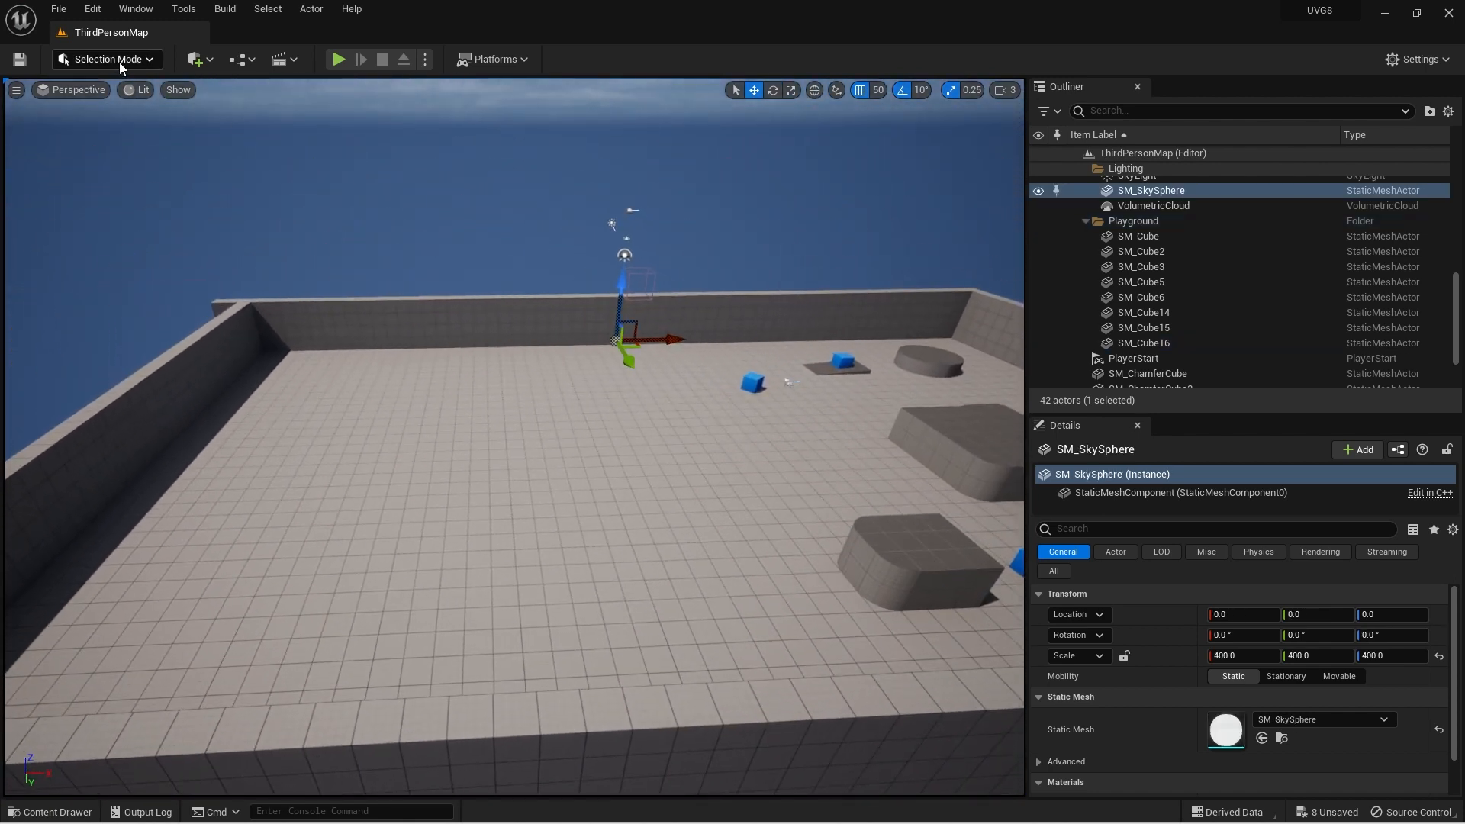
Look through the categories of placeable actors, including Lights and All Classes, and open the Place Actors panel
left_click(211, 61)
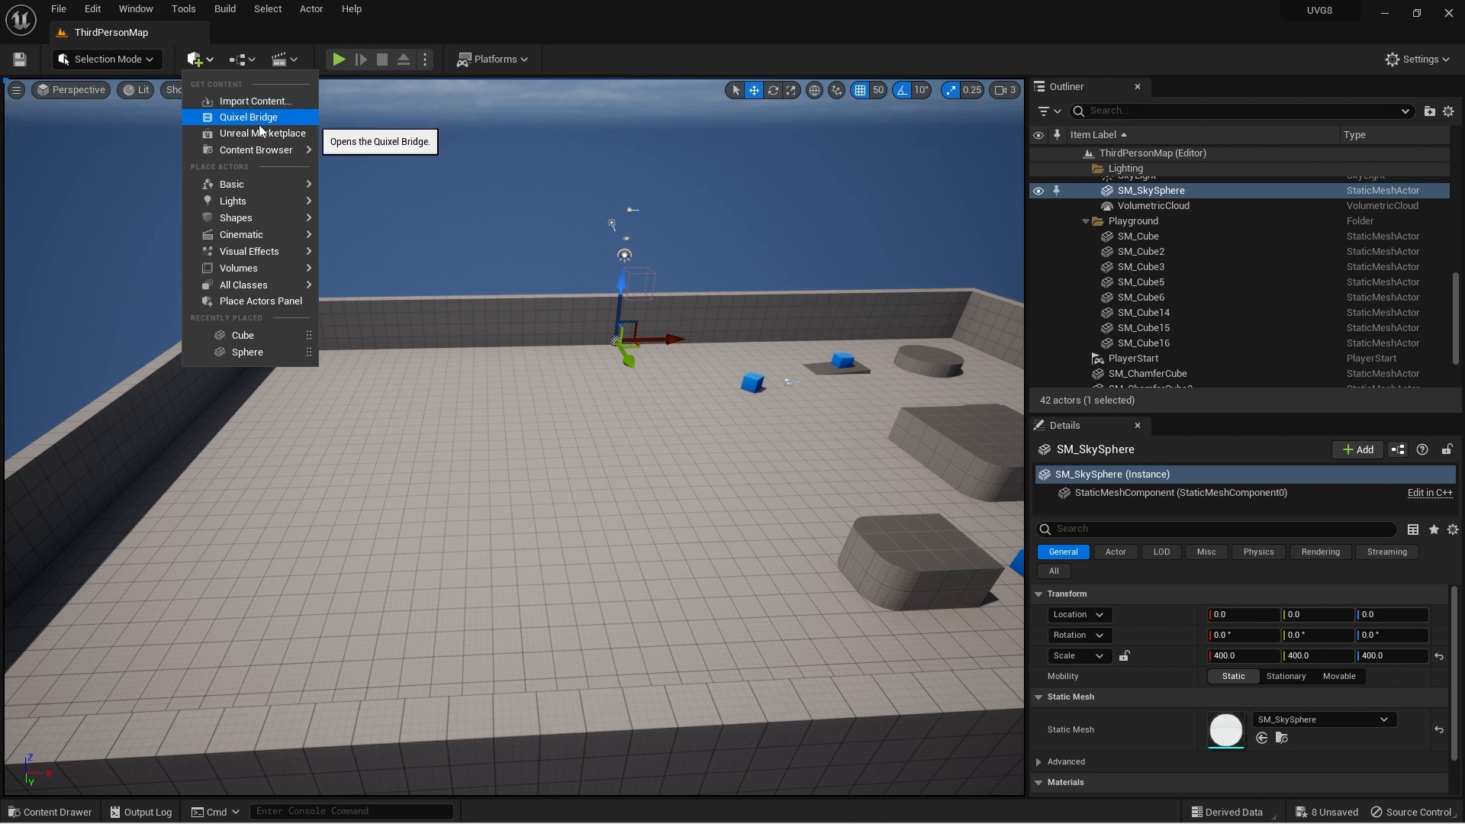
mouse_move(261, 152)
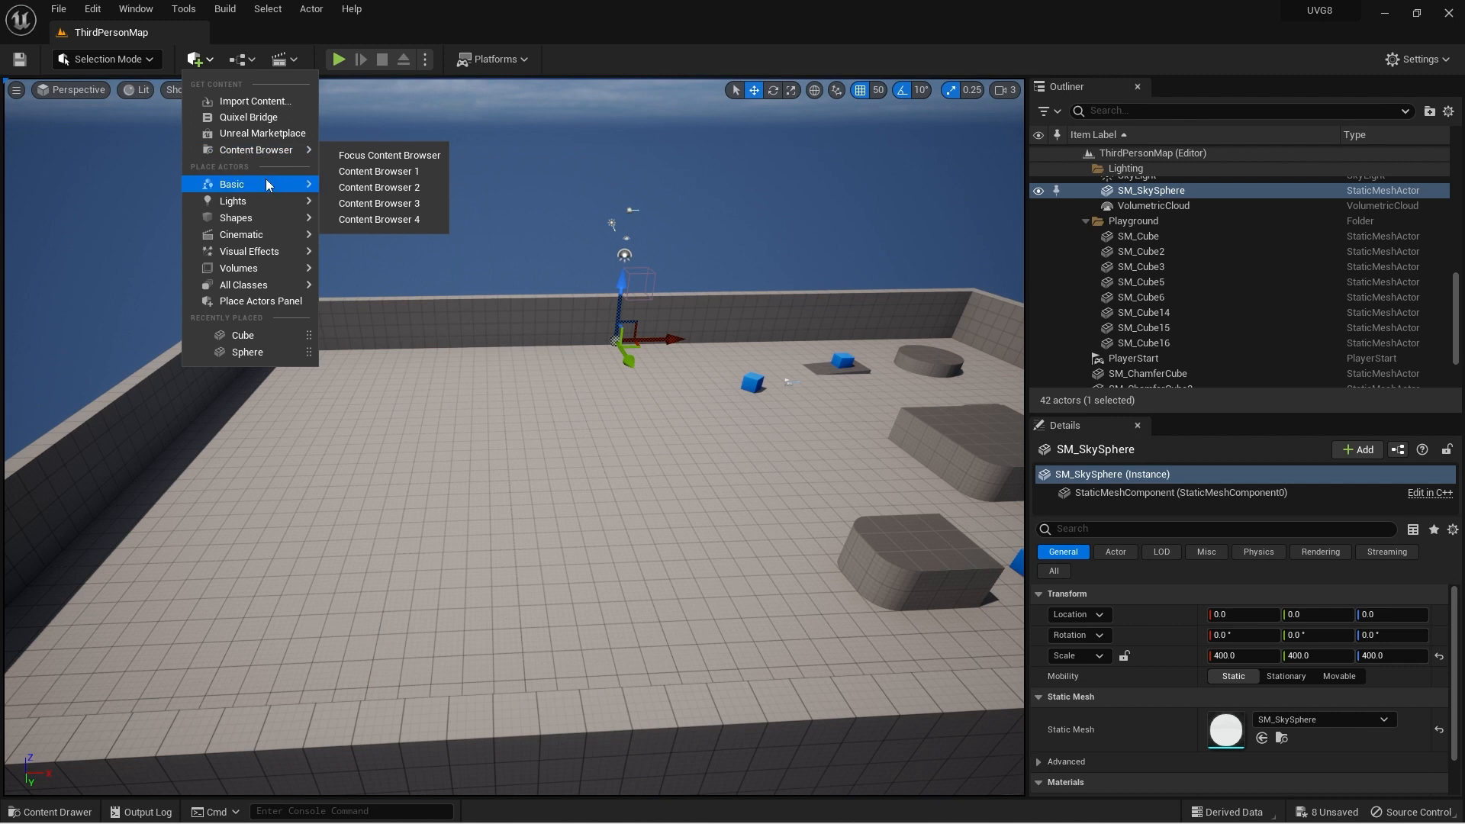
mouse_move(267, 181)
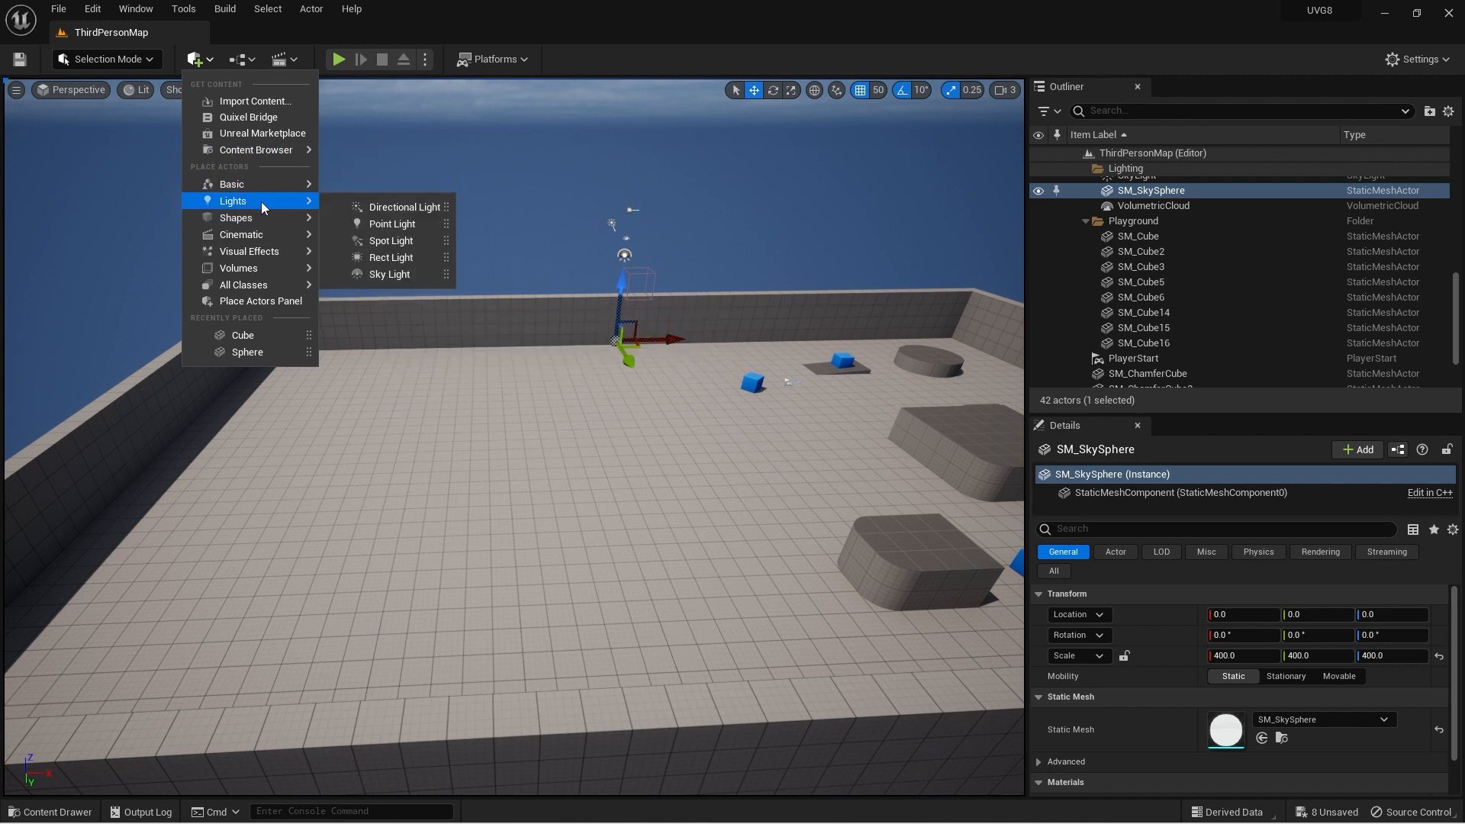
mouse_move(264, 222)
mouse_move(250, 272)
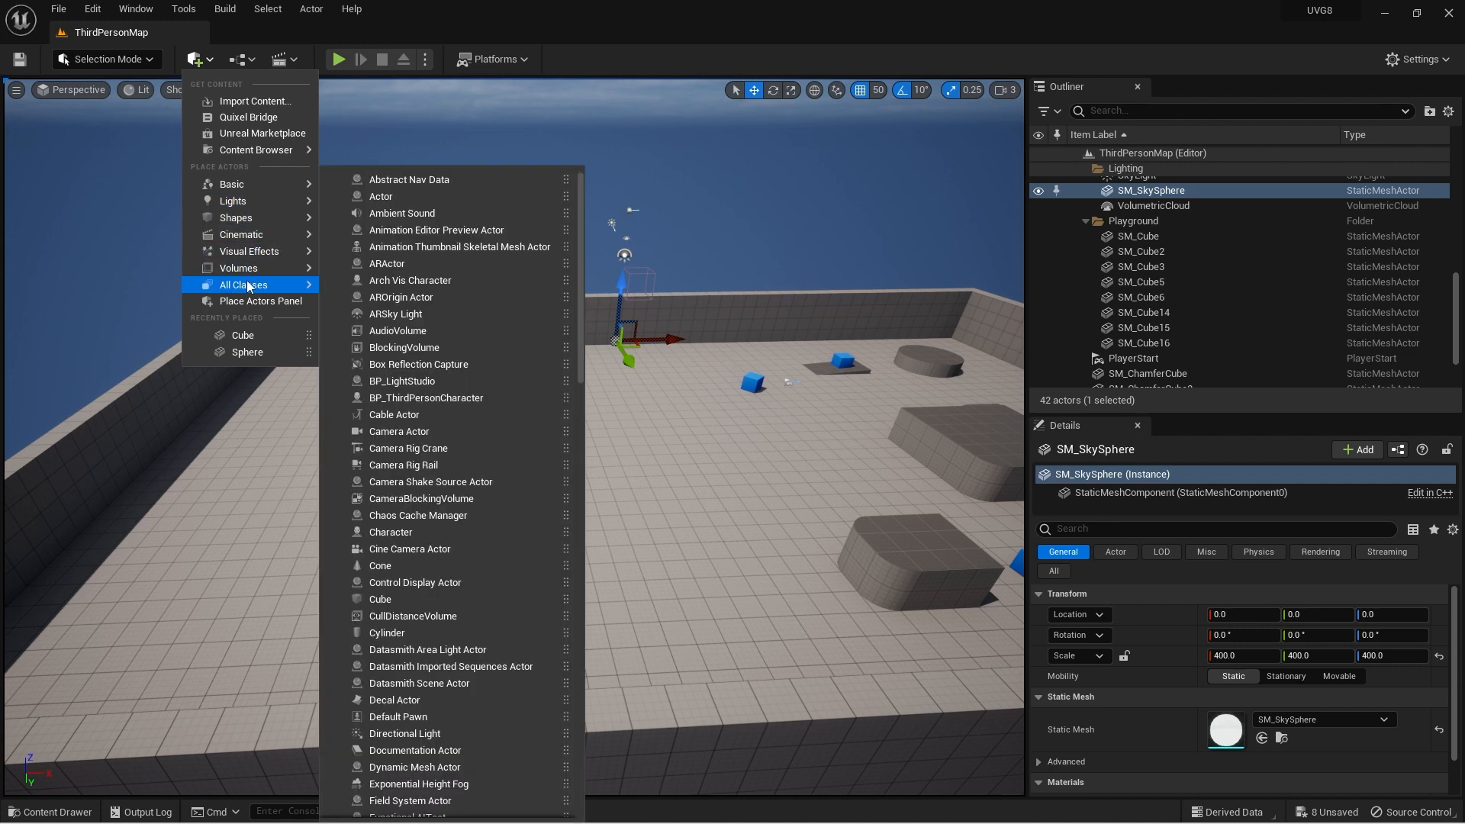
scroll(495, 359, "down", 15)
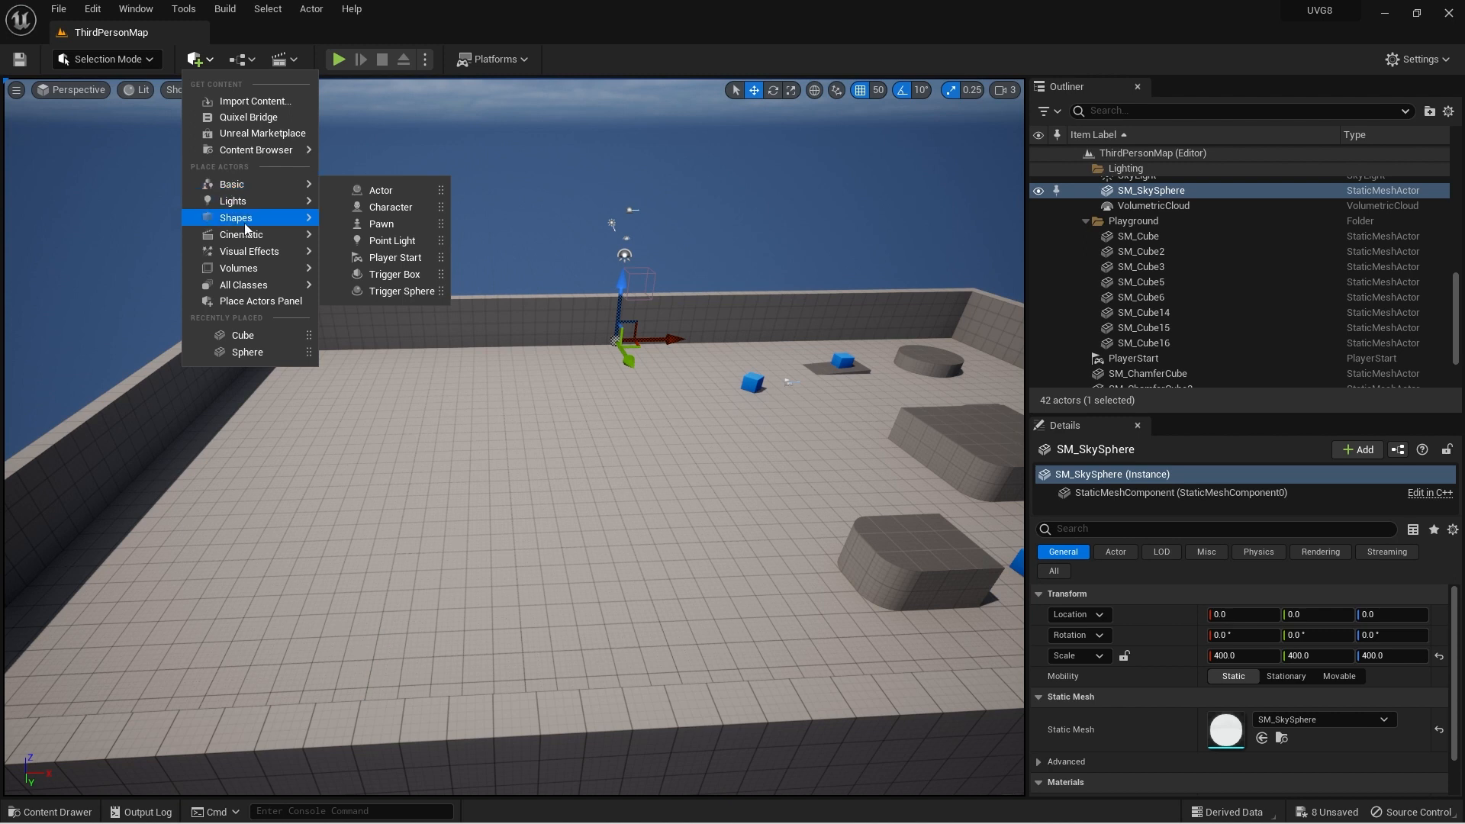
left_click(281, 302)
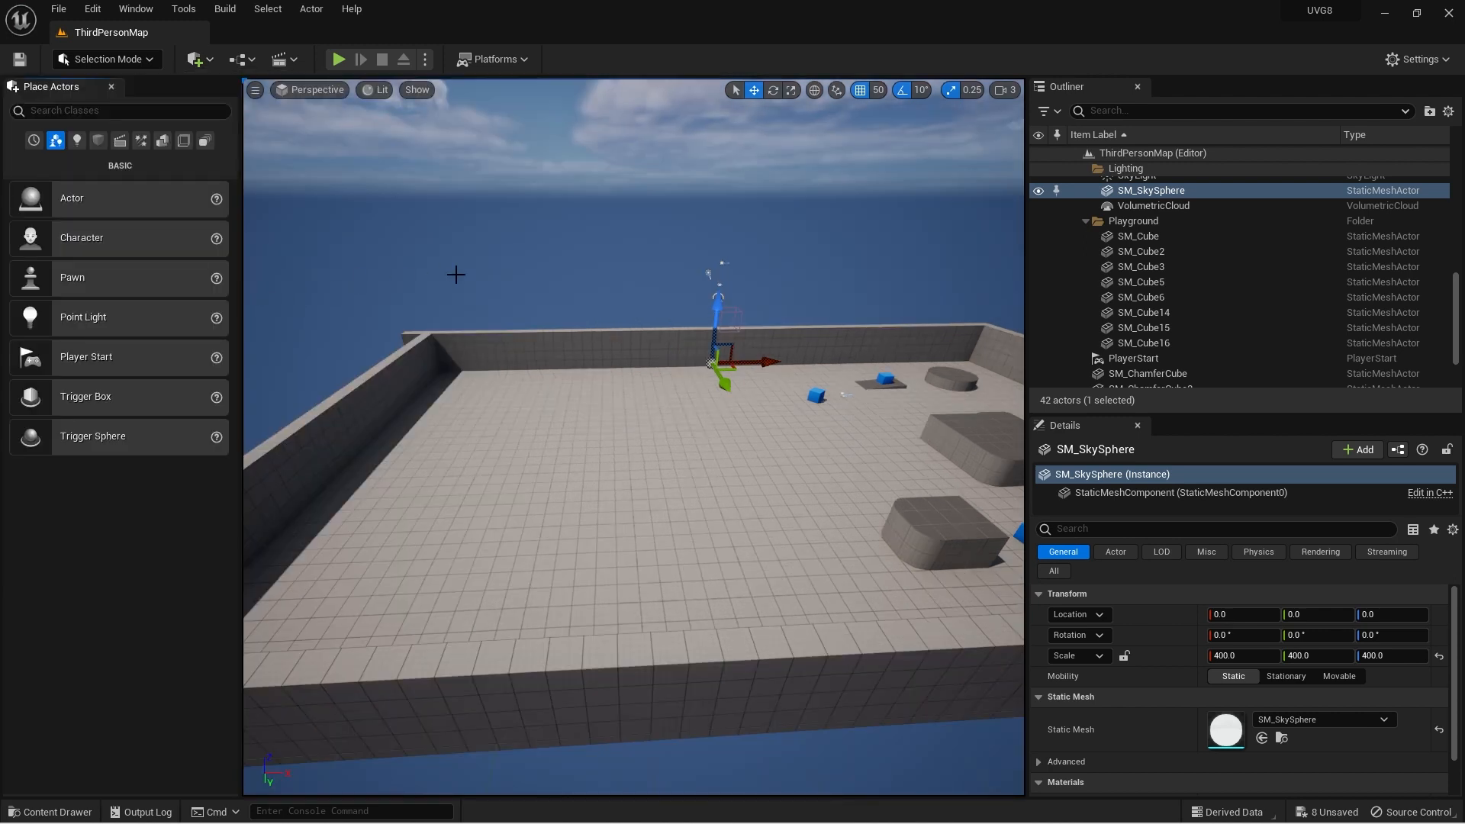
Browse the Lights, Visual Effects and Recently Placed categories of placeable actors
left_click(95, 144)
left_click(80, 143)
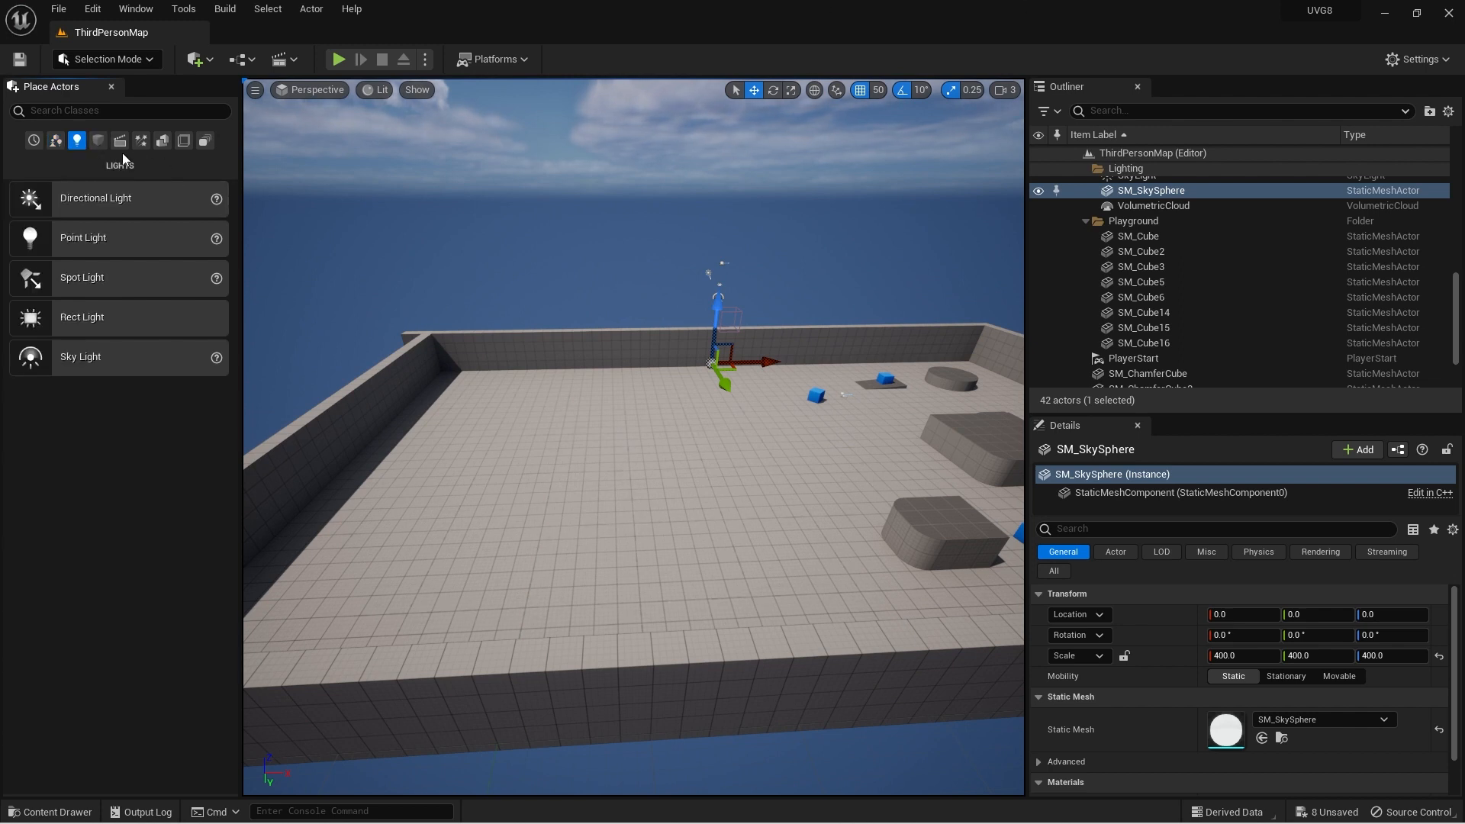
left_click(141, 142)
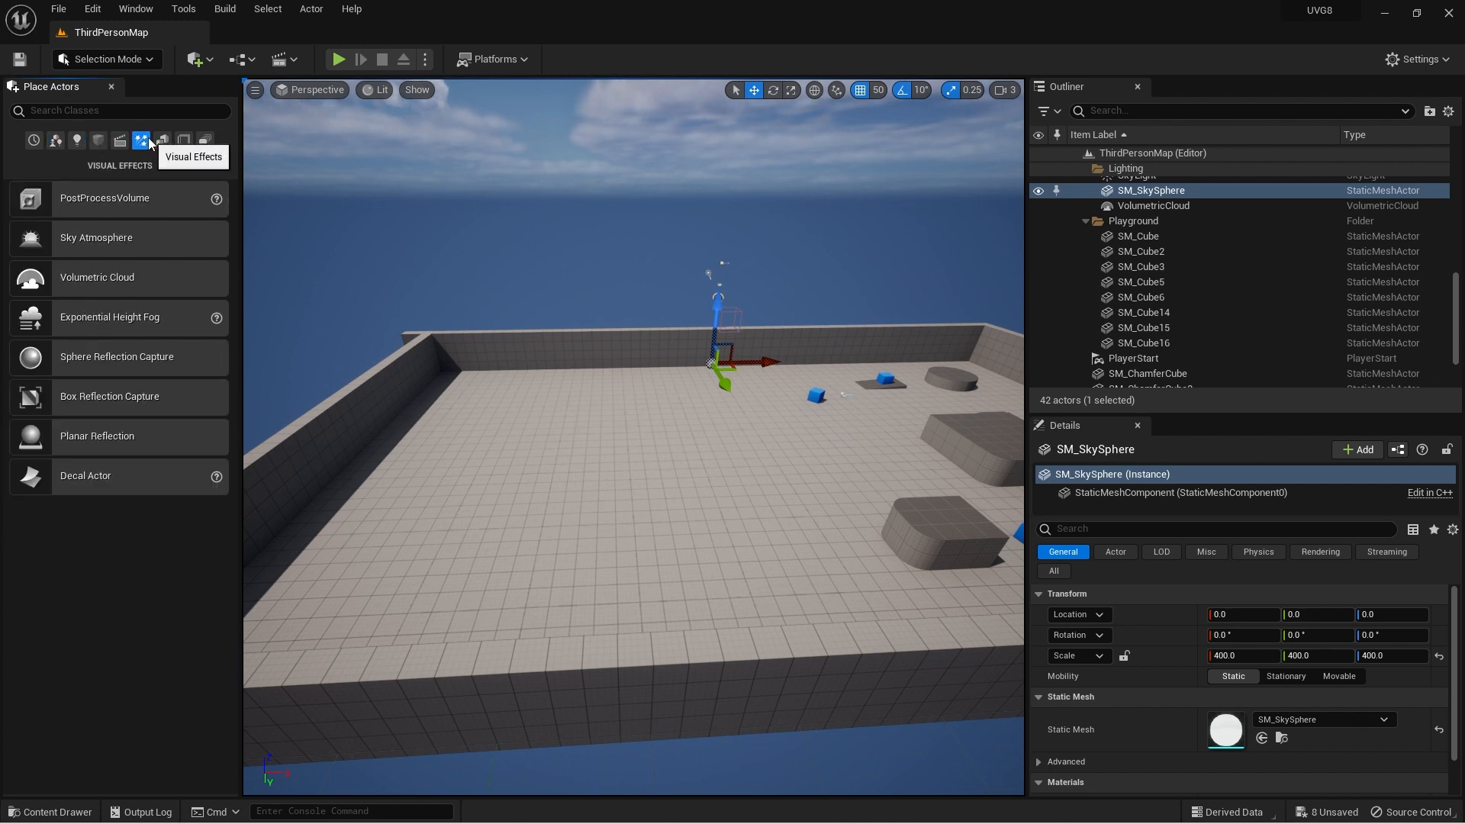
left_click(44, 139)
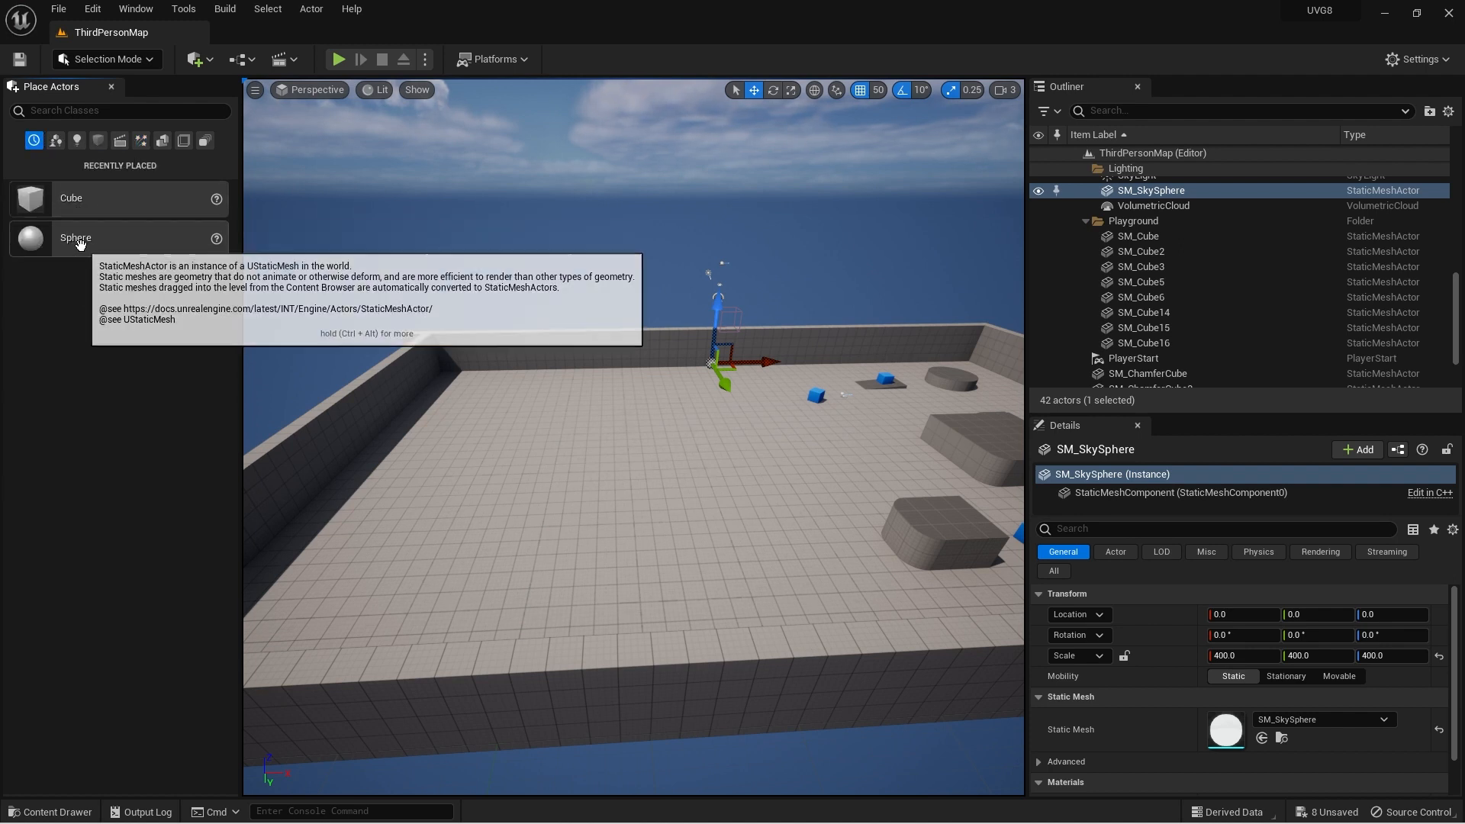
Place a Sphere shape on the playground floor at about X -1300, Y 2800 and focus the view on it
left_click(102, 145)
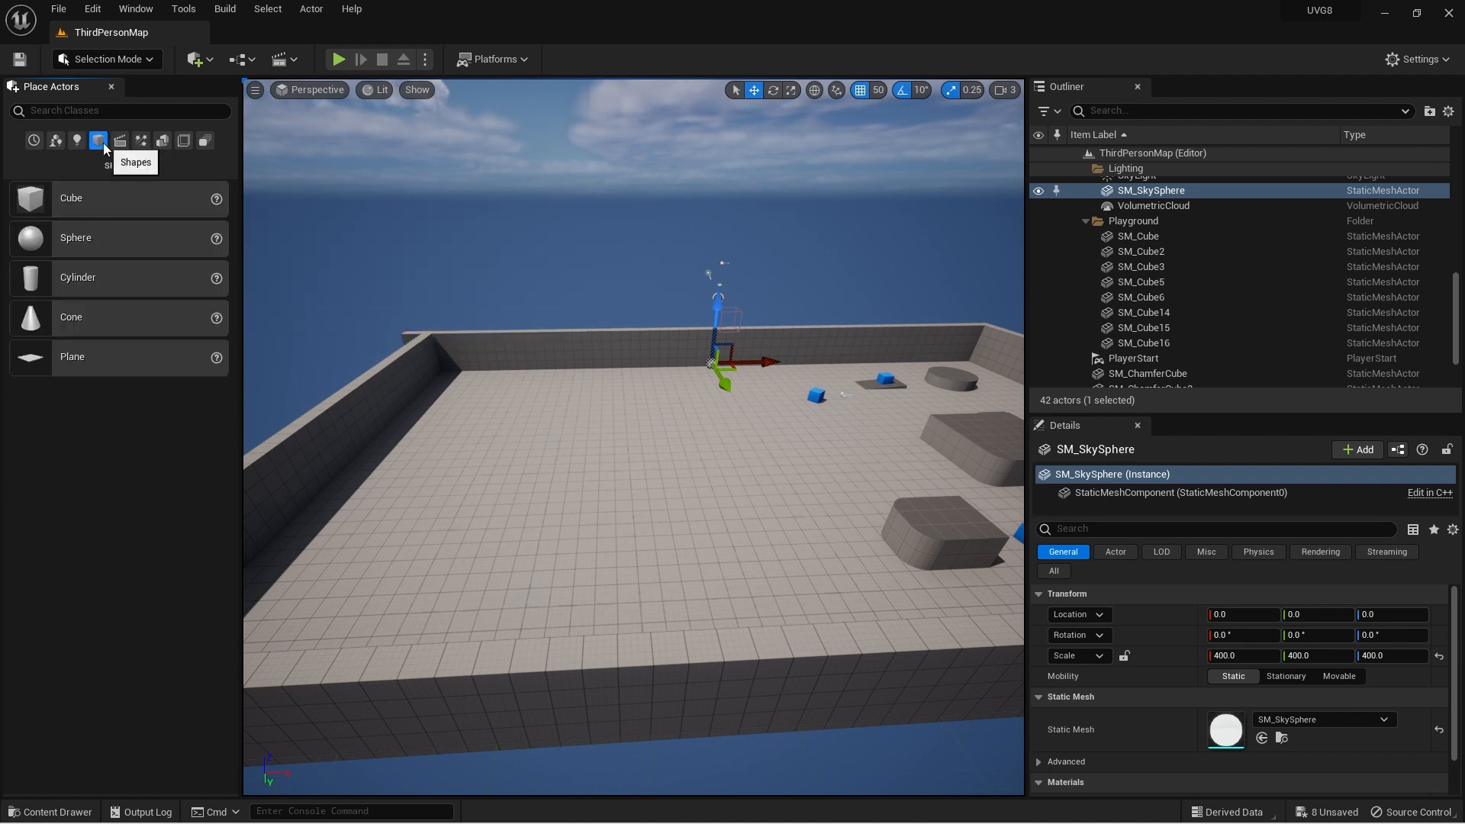
left_click_drag(82, 243, 517, 424)
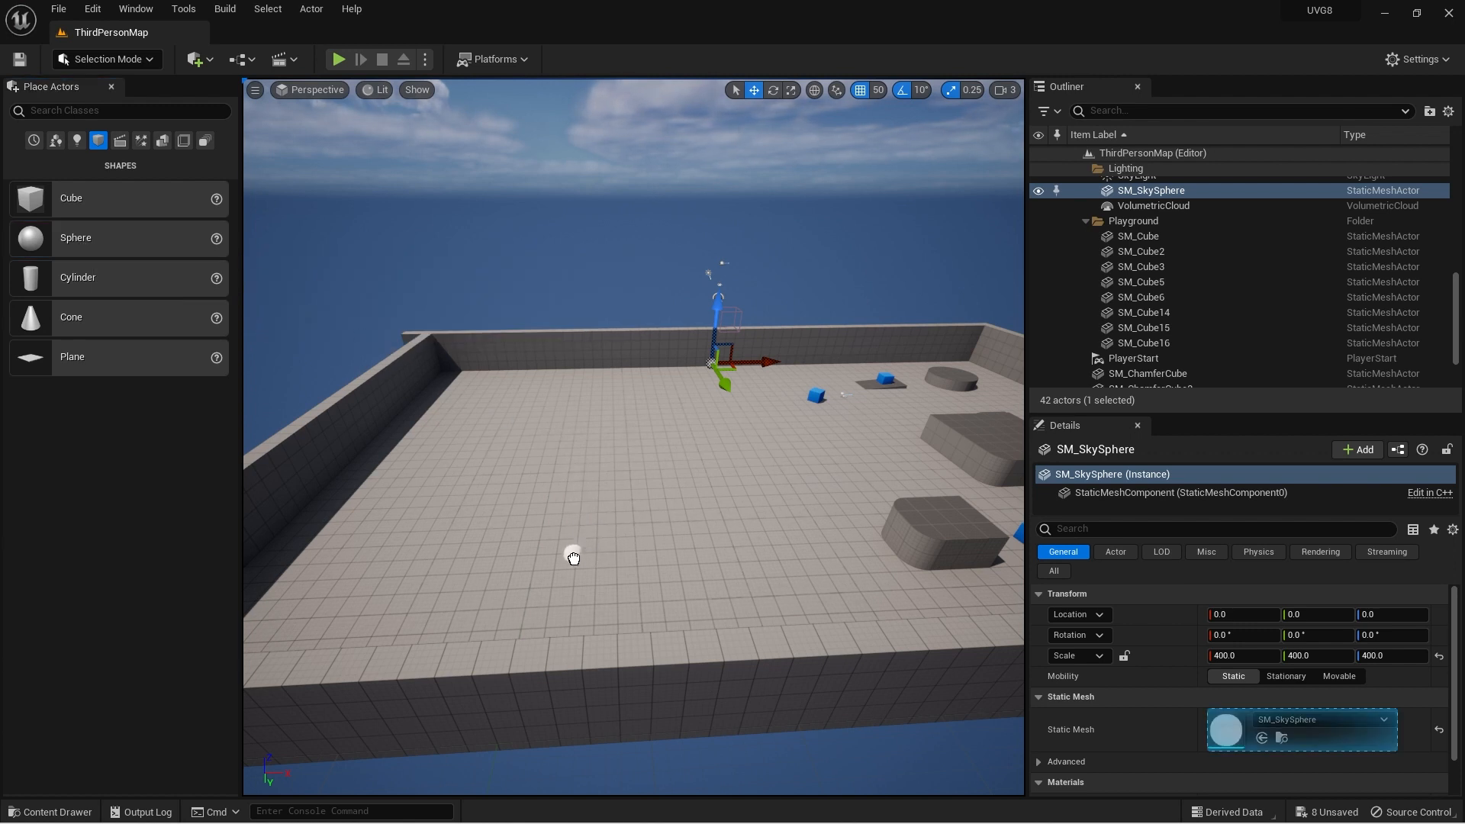
left_click_drag(578, 560, 578, 560)
key("f")
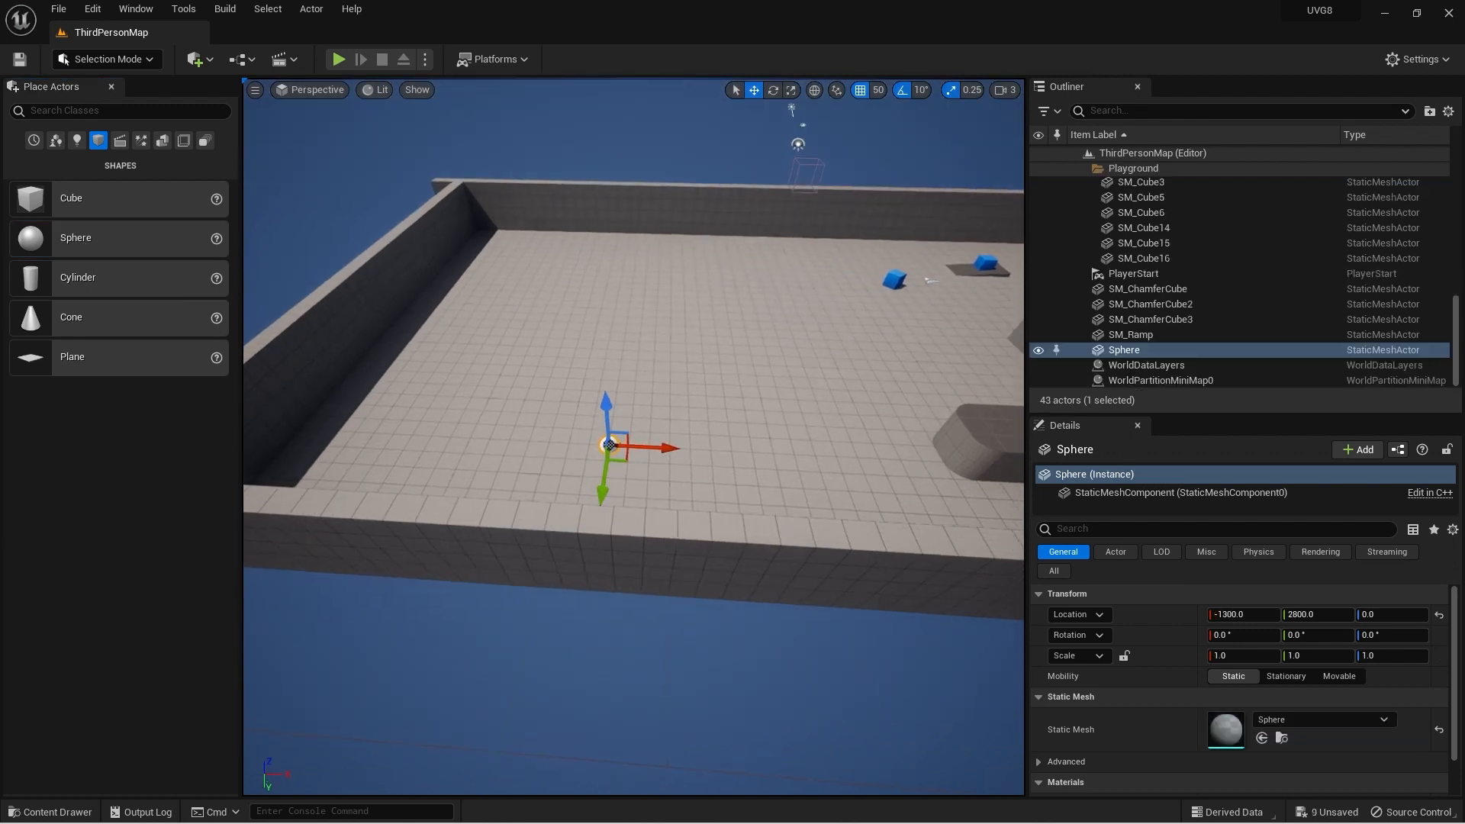
Inspect the sphere on the floor from close range and close the Place Actors panel
key("w")
right_click_drag(578, 561, 485, 503)
key("d")
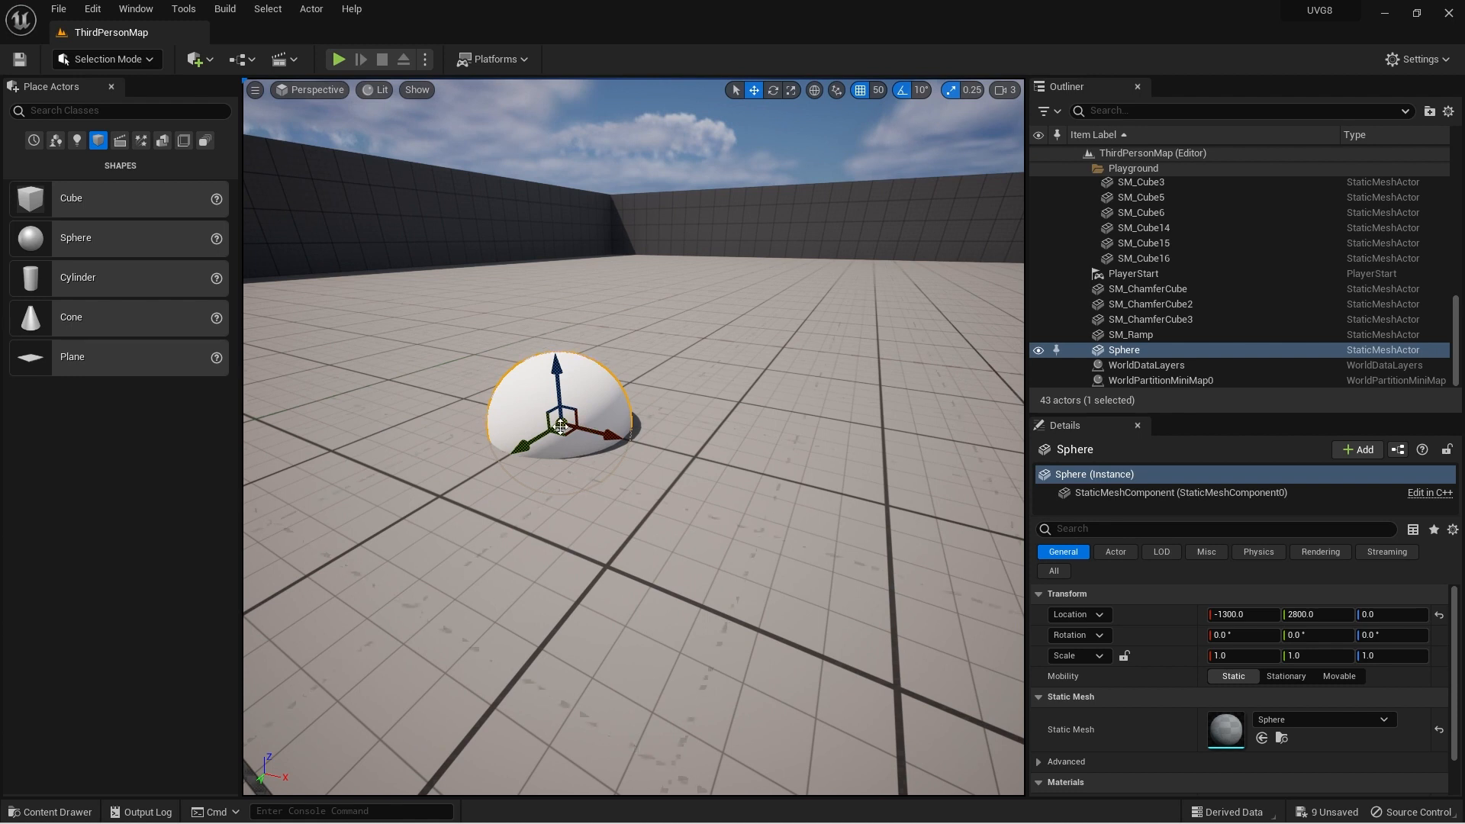
right_click_drag(639, 404, 598, 409)
key("w")
key("s")
scroll(1214, 272, "up", 2)
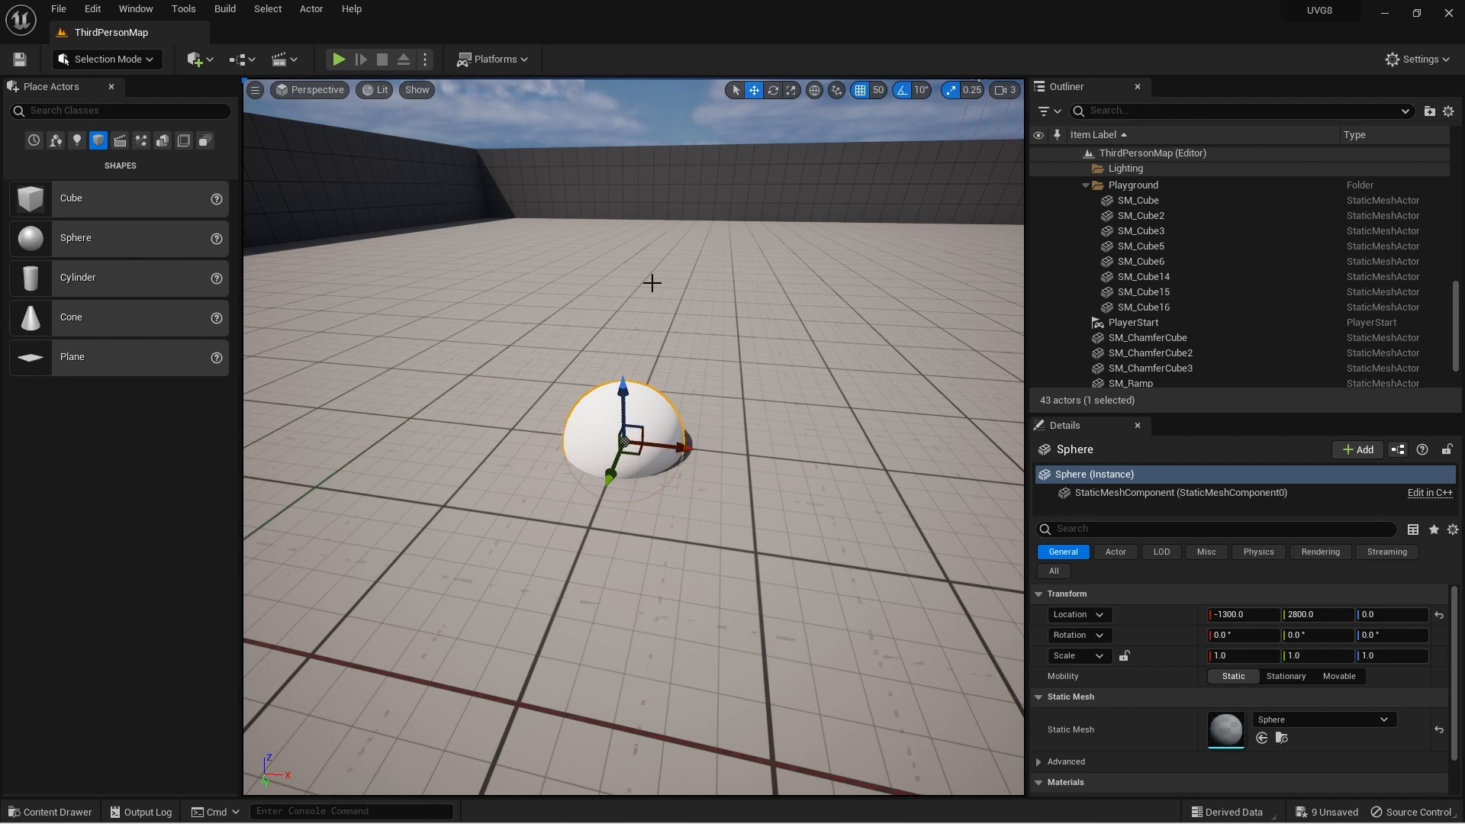
left_click(112, 87)
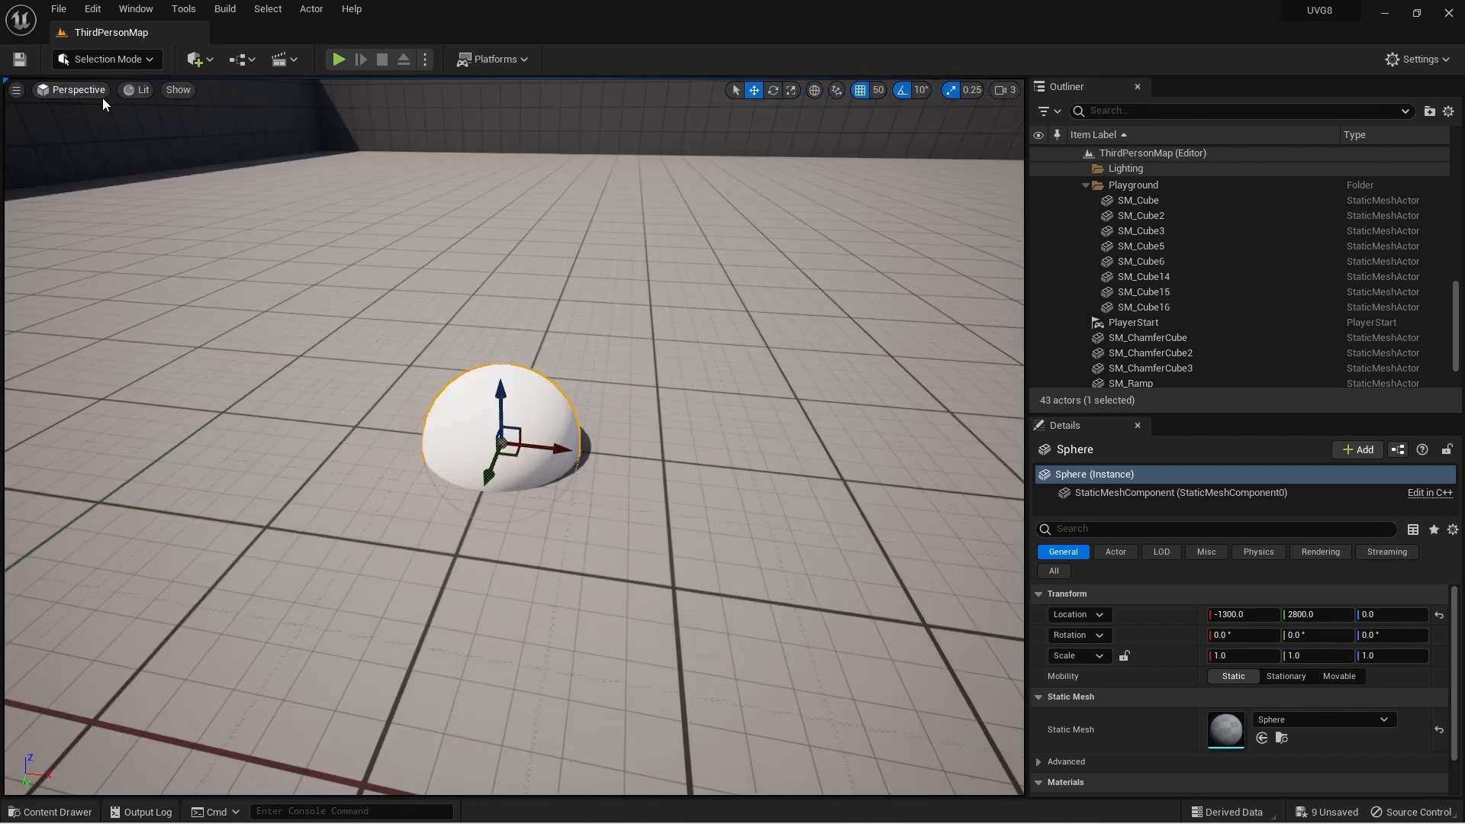
Review the viewport options and change the layout to three panes, one large pane beside two stacked ones
left_click(17, 90)
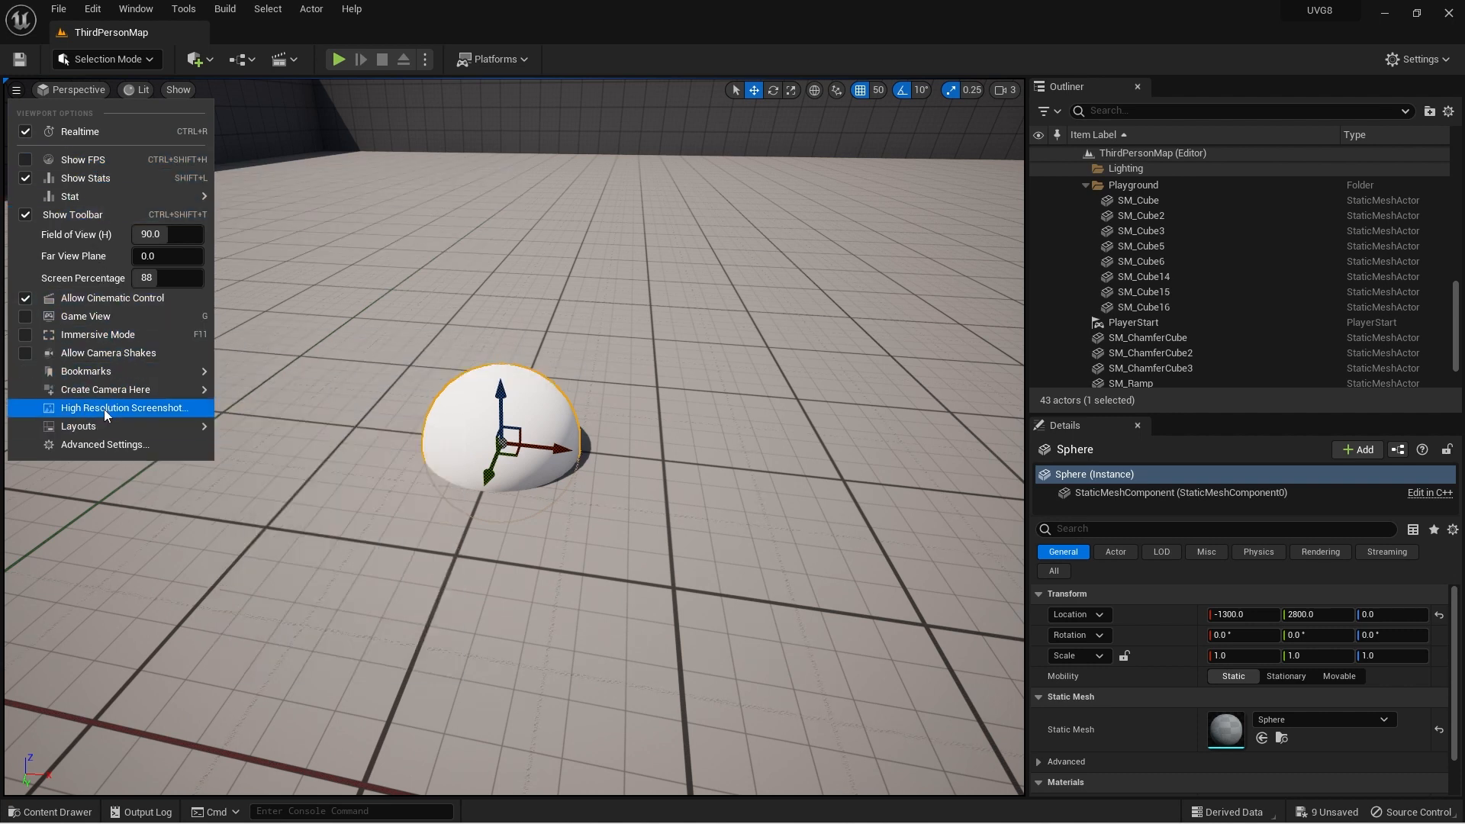
mouse_move(99, 193)
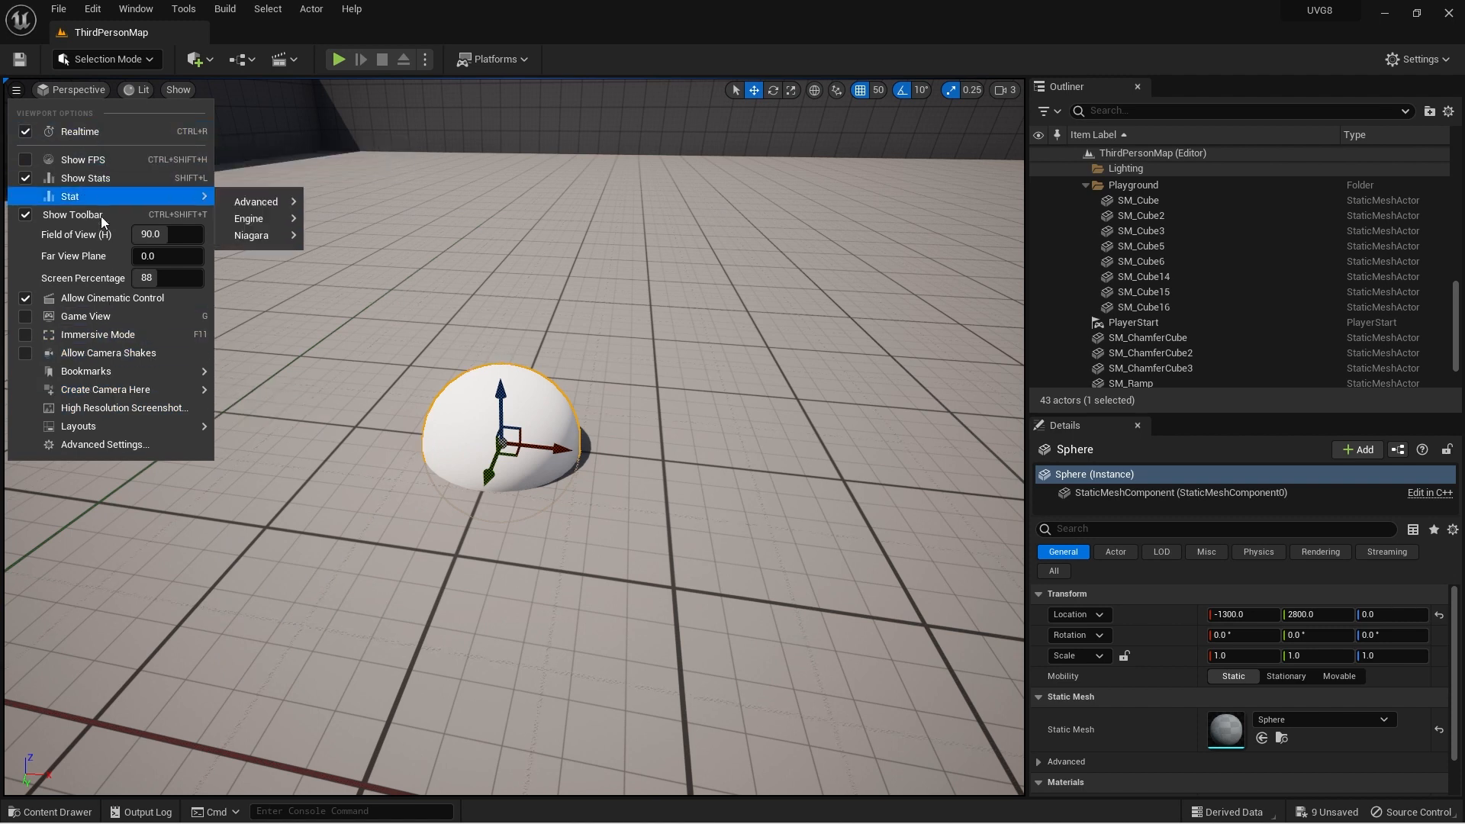
mouse_move(89, 433)
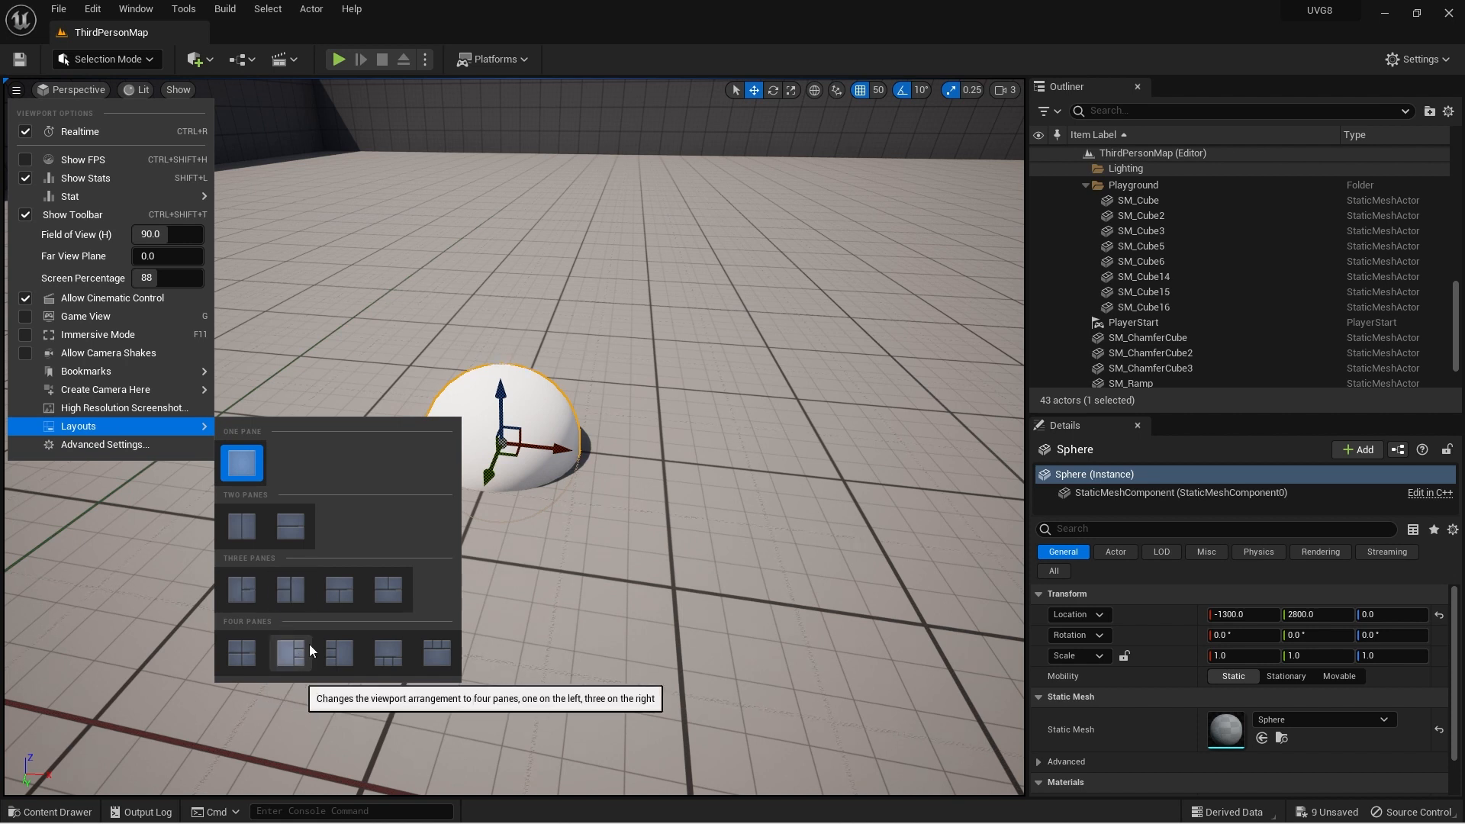
left_click(245, 597)
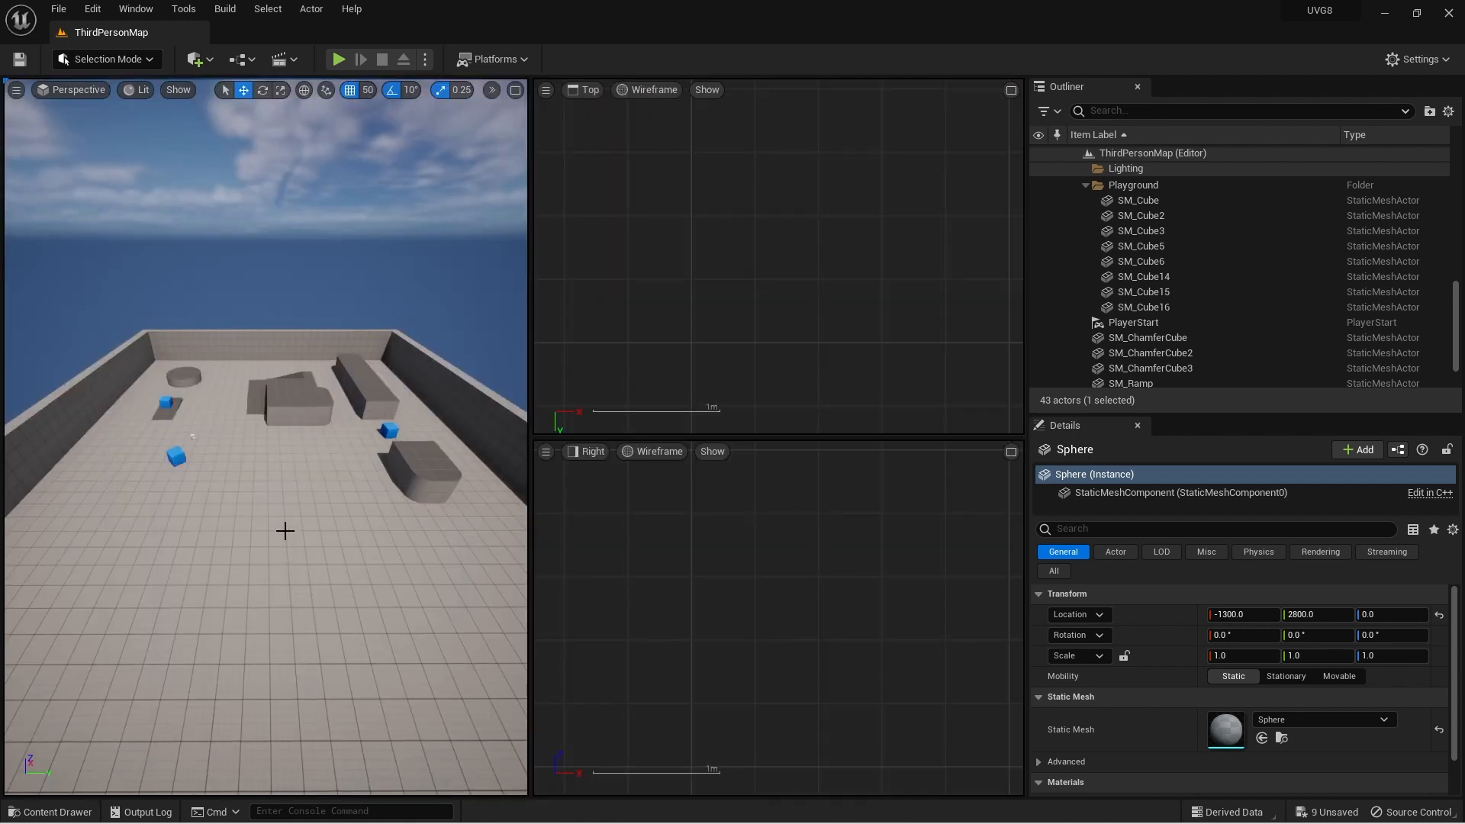
Focus the perspective, Top and Right panes on the sphere
right_click_drag(290, 450, 340, 531)
key("f")
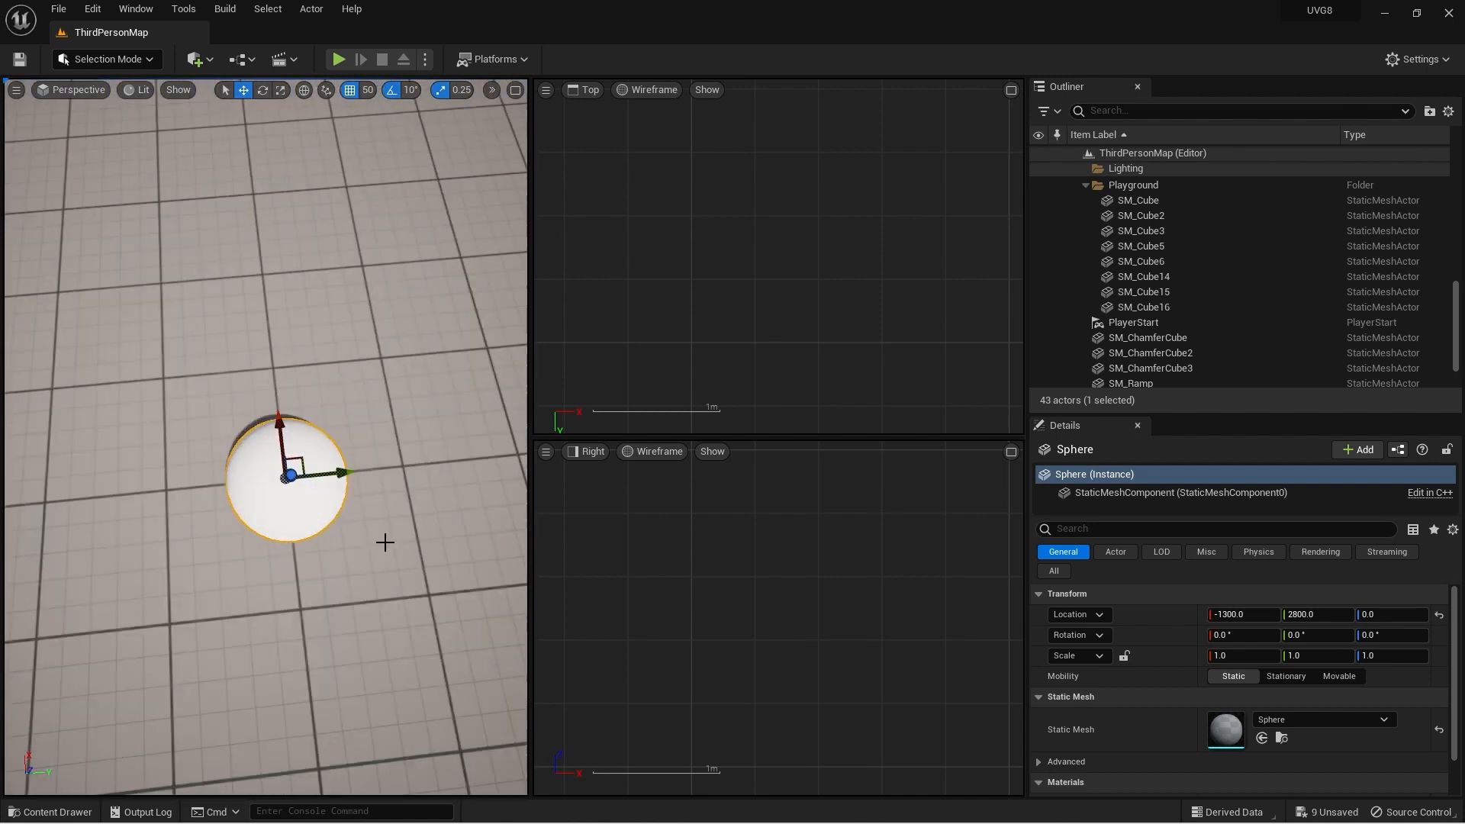
right_click_drag(460, 449, 381, 393)
key("s")
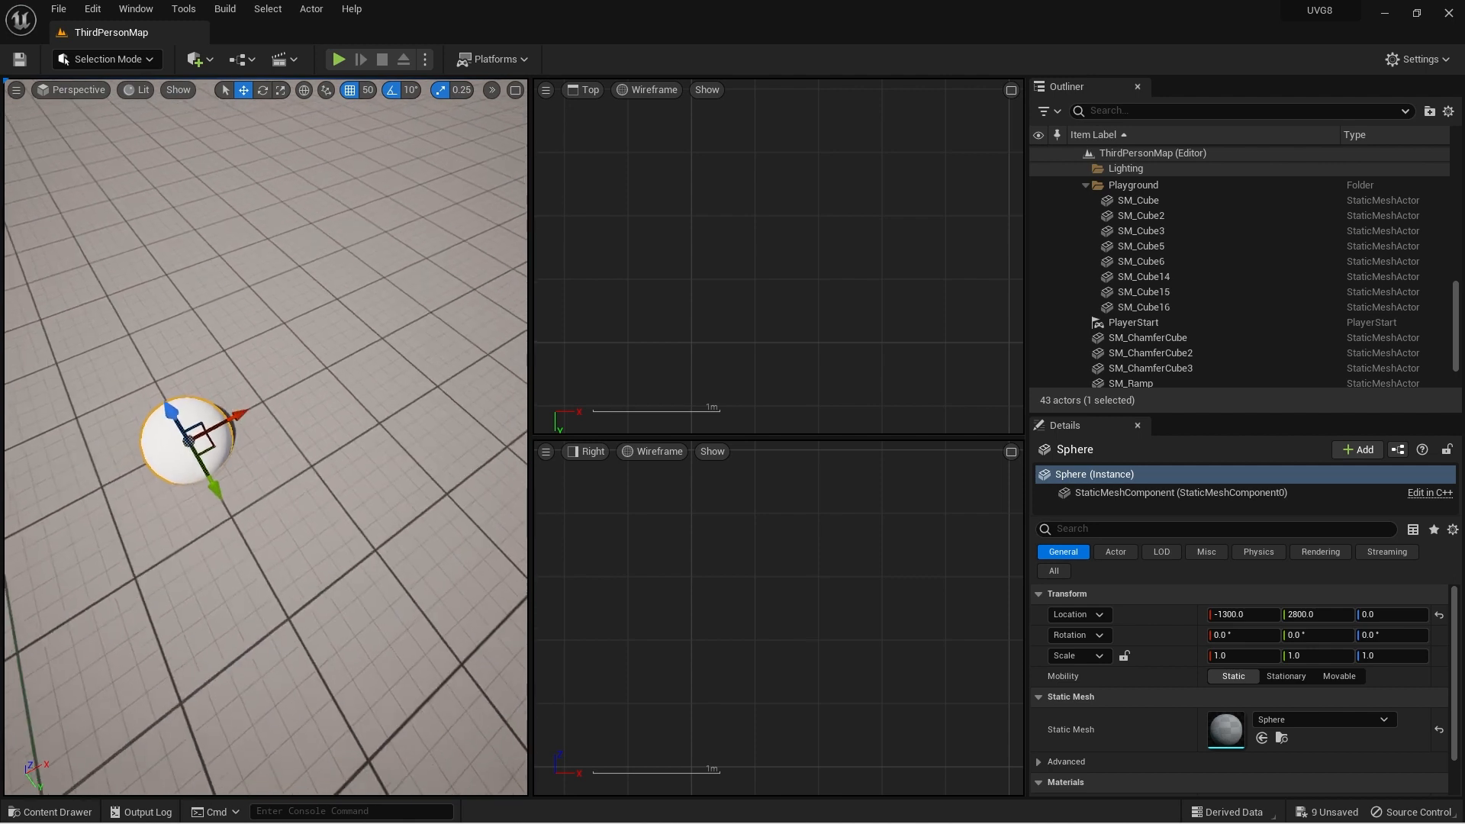
scroll(1297, 304, "down", 2)
left_click(1127, 352)
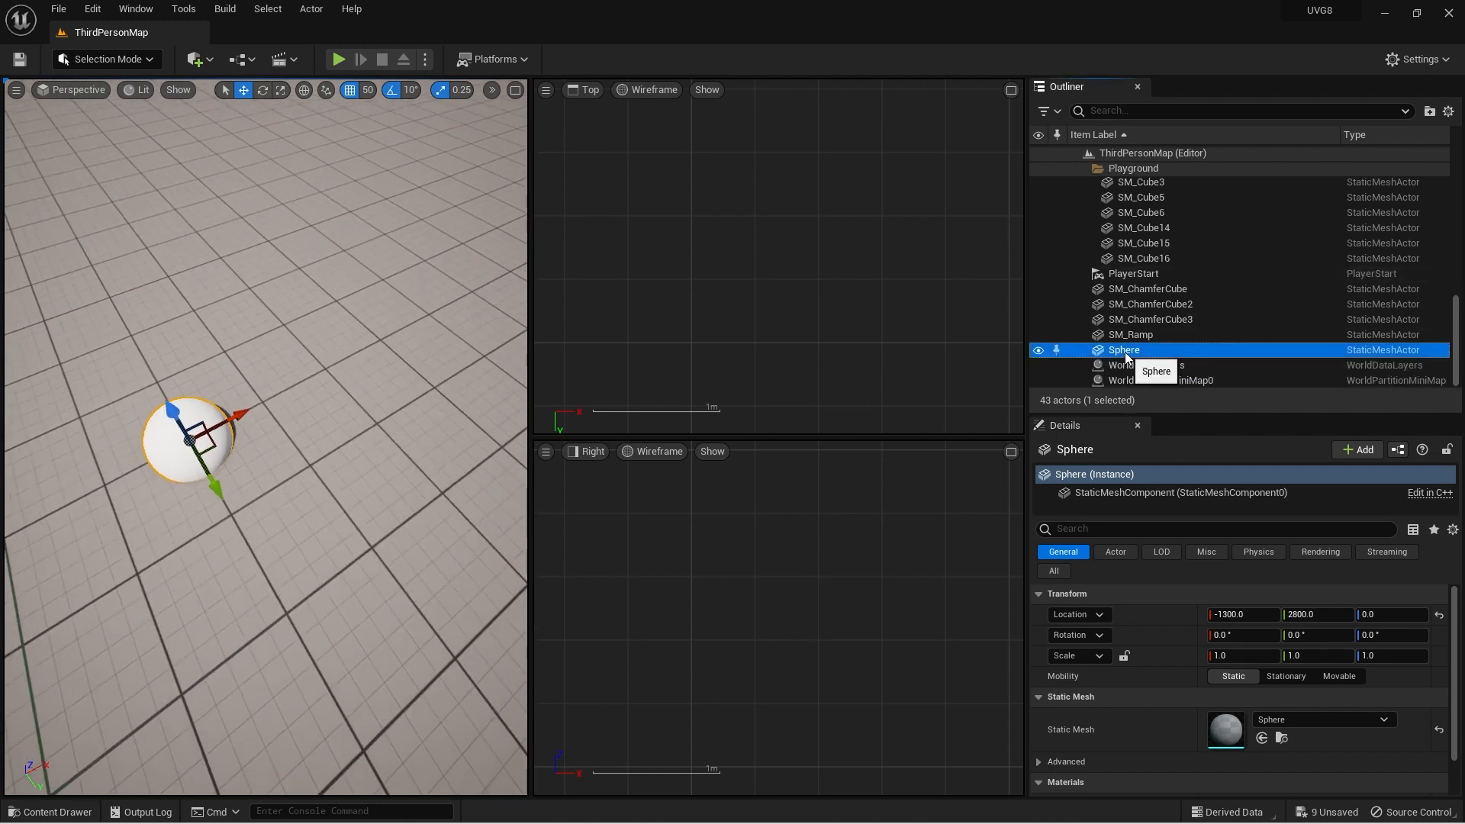
key("f")
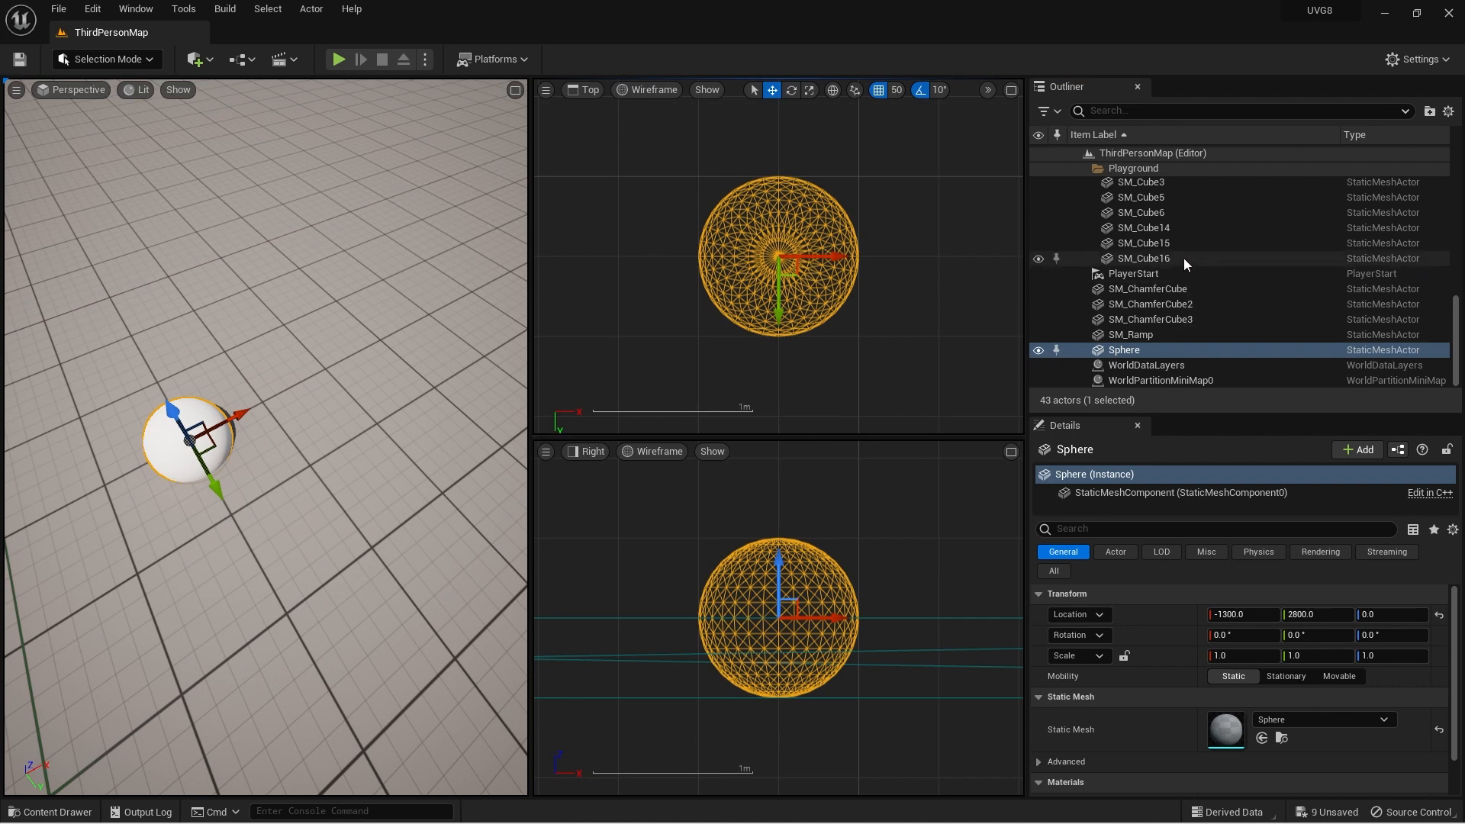
Select the SM_Cube floor, focus the wireframe panes on it and examine the playground in the Right view
scroll(1171, 197, "up", 2)
left_click(1172, 200)
key("f")
right_click_drag(731, 518, 835, 523)
scroll(833, 574, "up", 6)
right_click_drag(926, 557, 759, 514)
scroll(758, 515, "up", 8)
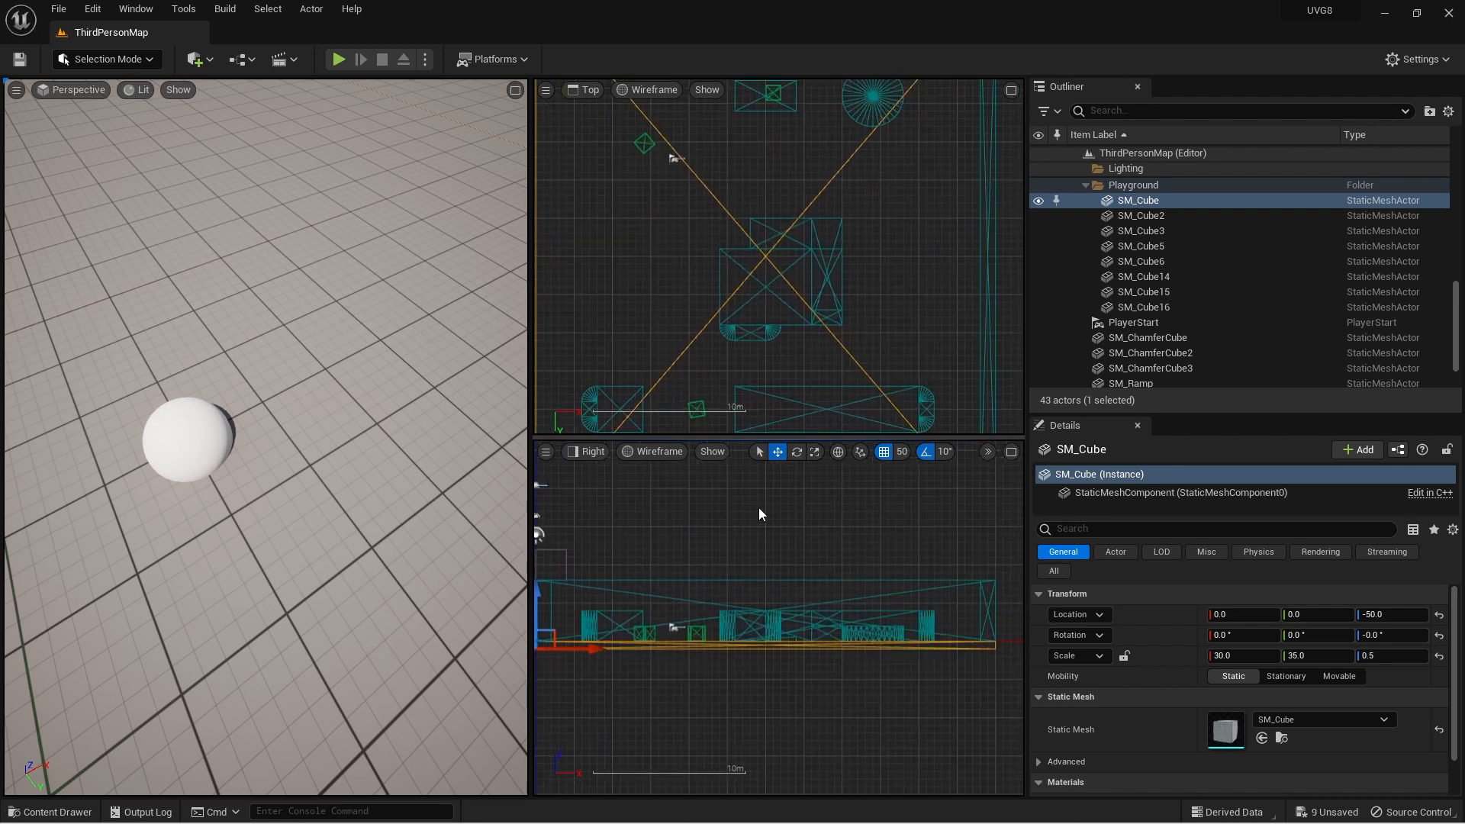
Focus the wireframe panes on the sphere, then select the SM_Cube floor and compare it with the sphere in the Right view
left_click(190, 440)
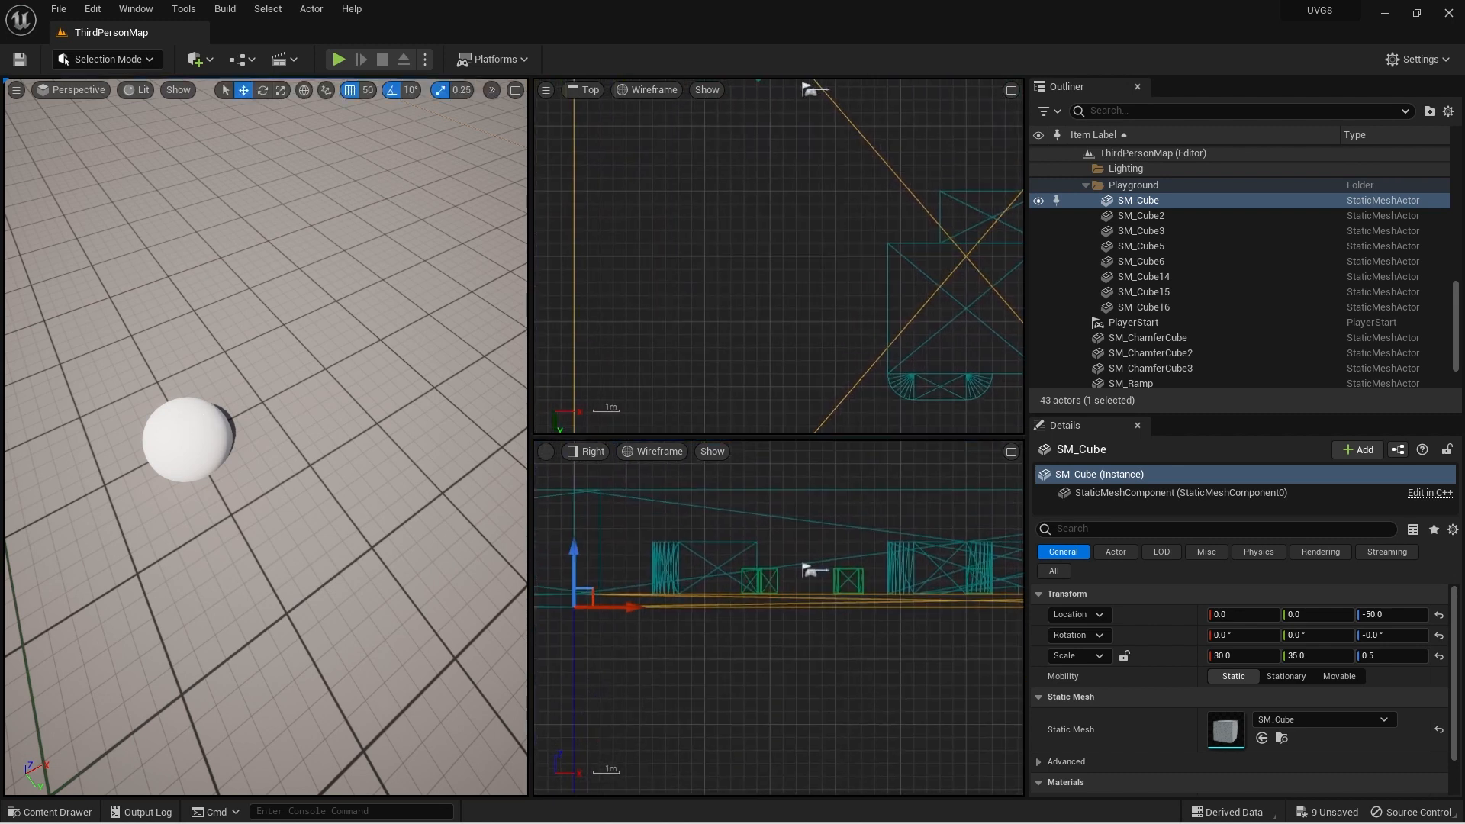
key("f")
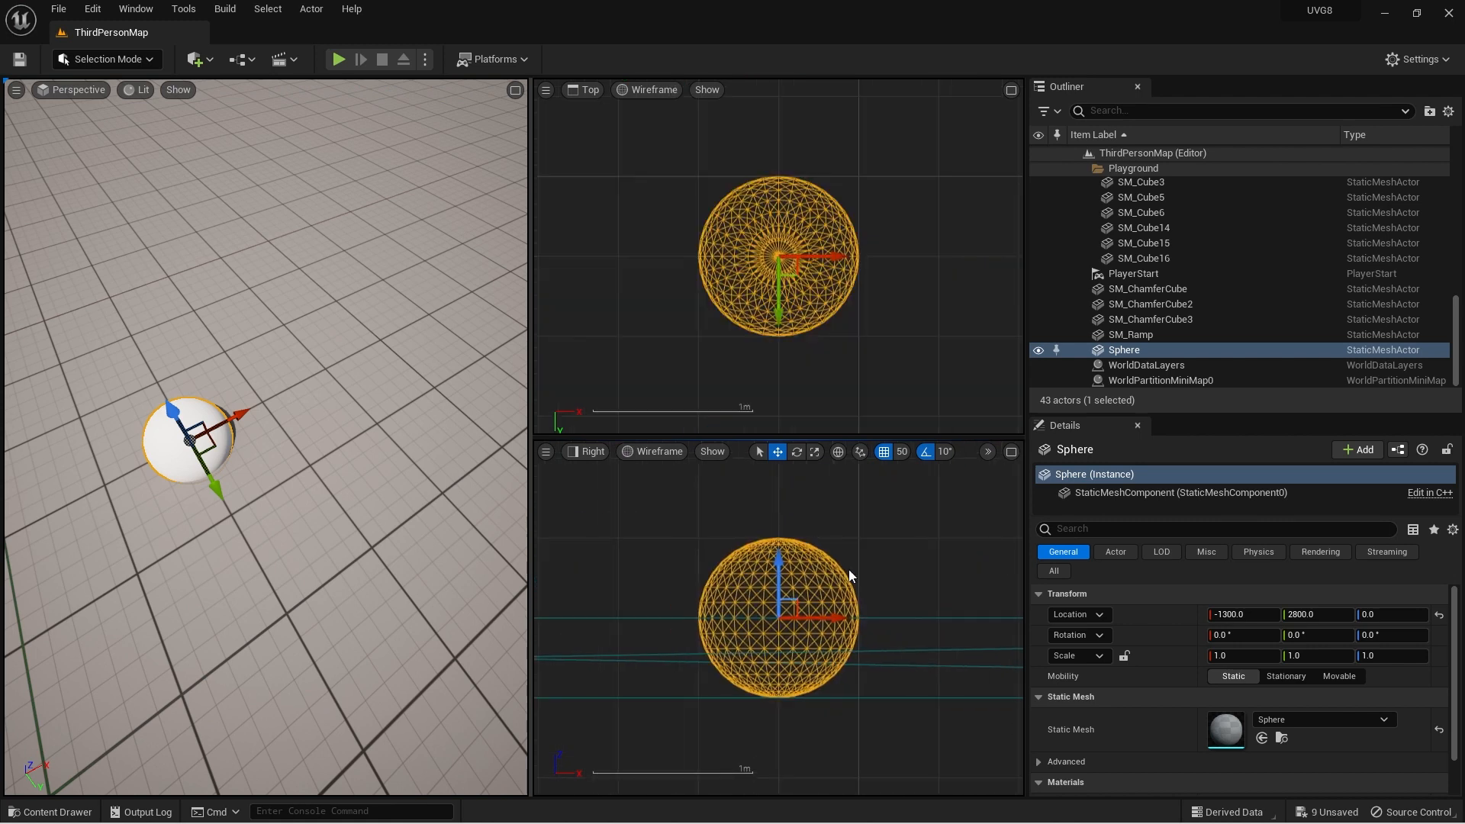
scroll(865, 577, "down", 3)
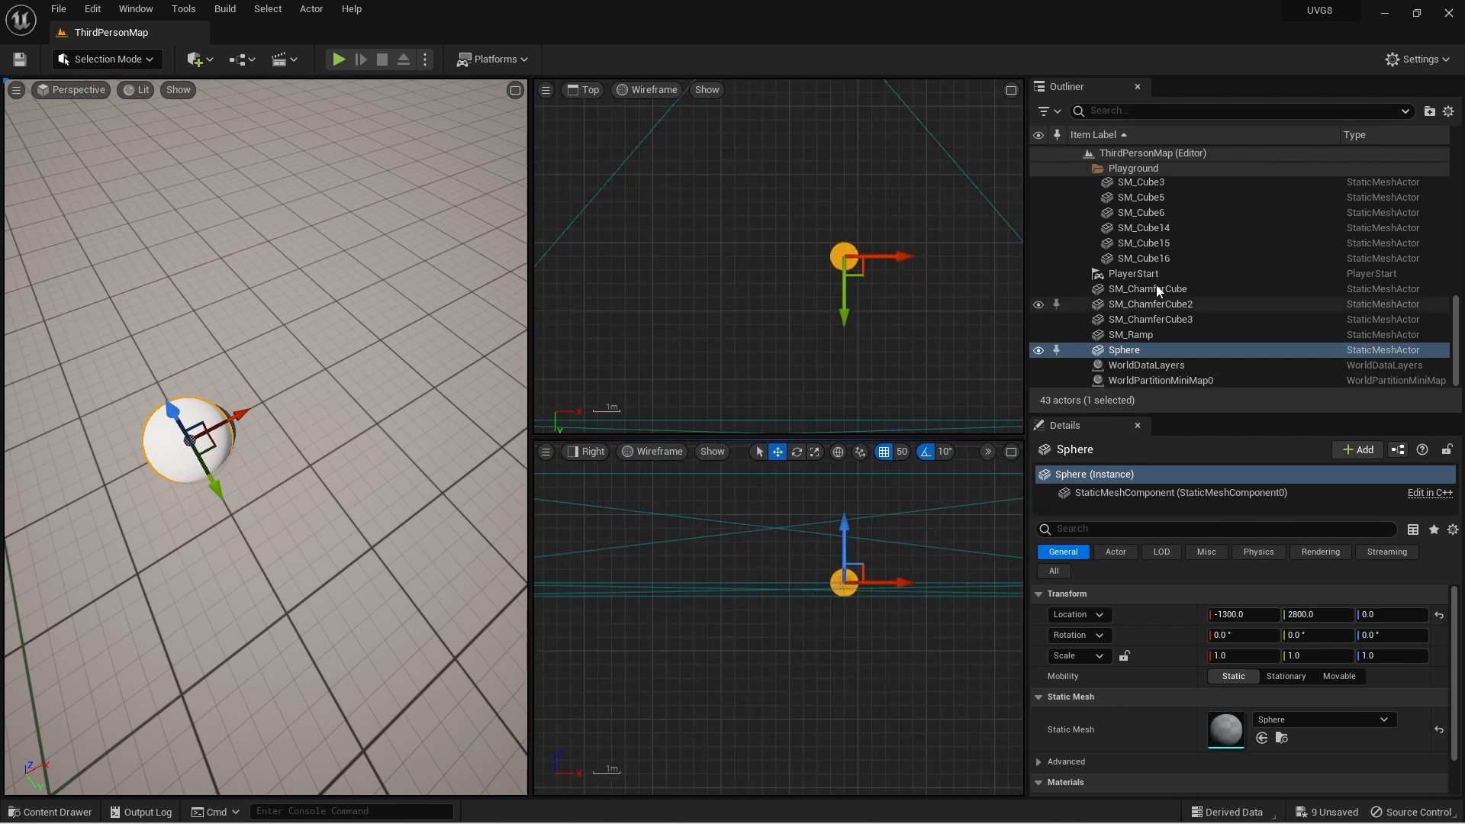
scroll(1170, 189, "up", 3)
left_click(1166, 199)
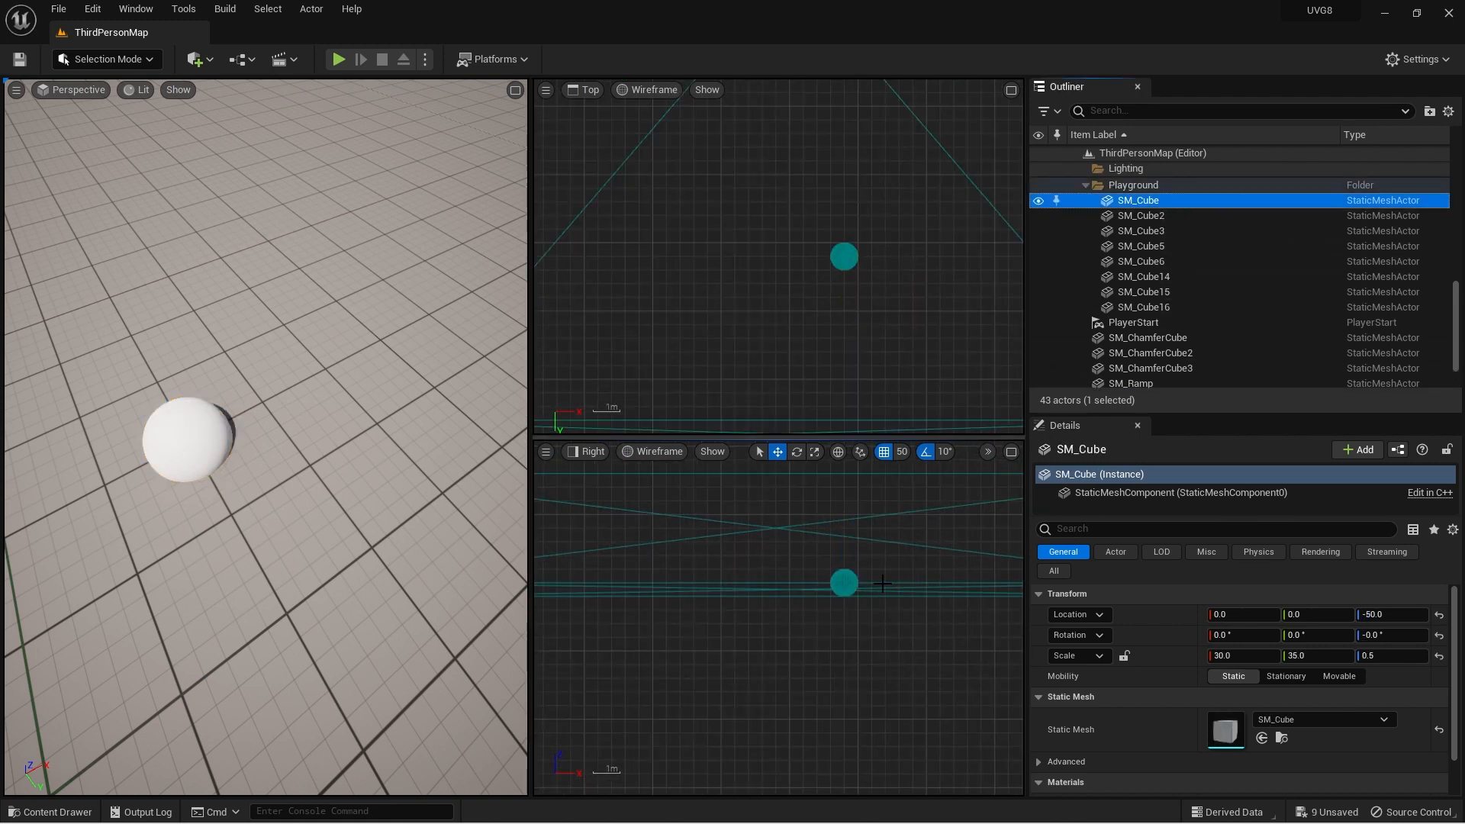
scroll(882, 583, "up", 2)
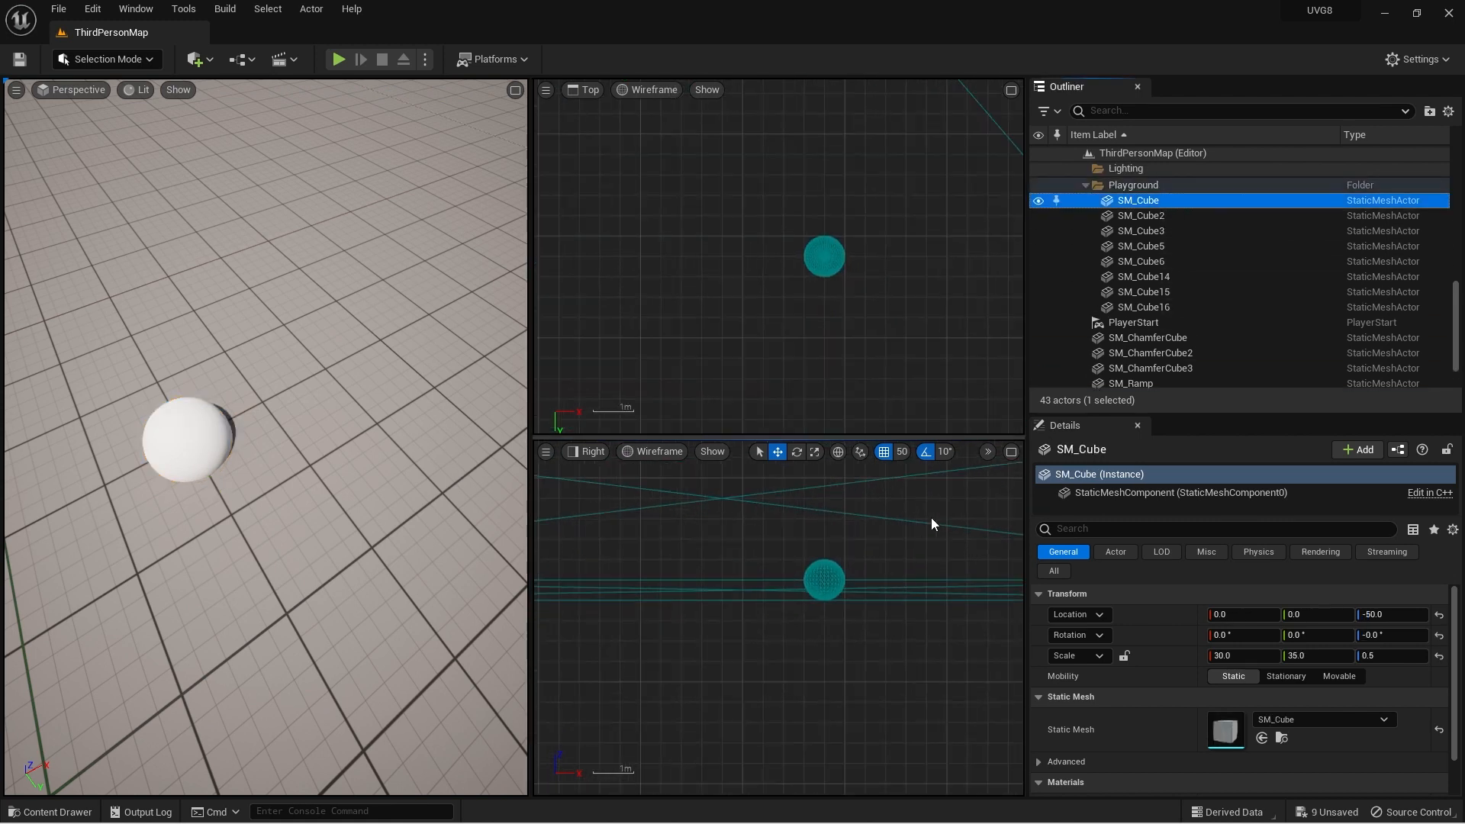
Examine which wireframe lines around the sphere in the Right view belong to the SM_Cube15 wall and the SM_Cube14 floor
left_click(1165, 311)
left_click(889, 582)
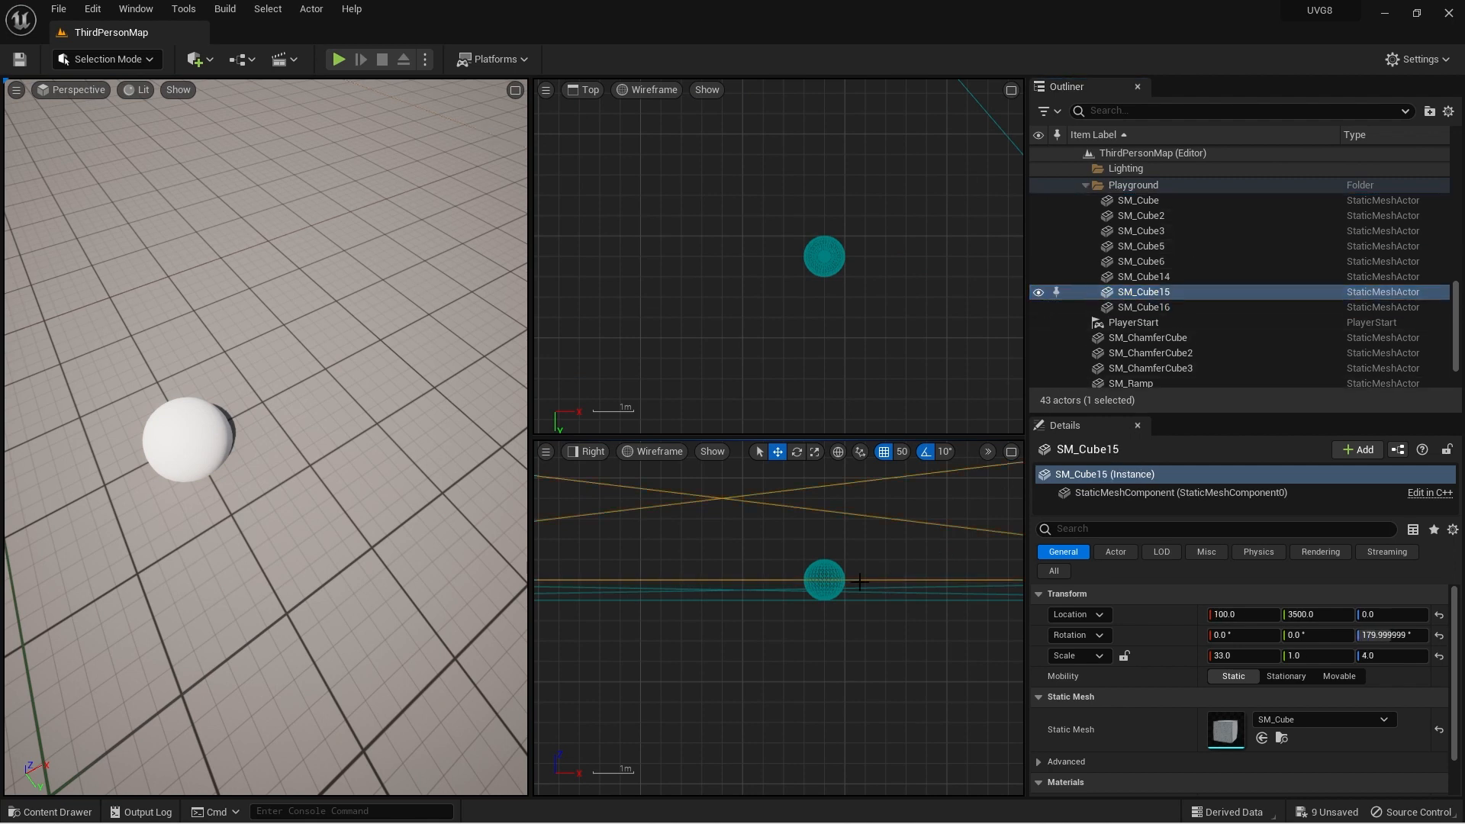
left_click(855, 599)
scroll(819, 585, "up", 5)
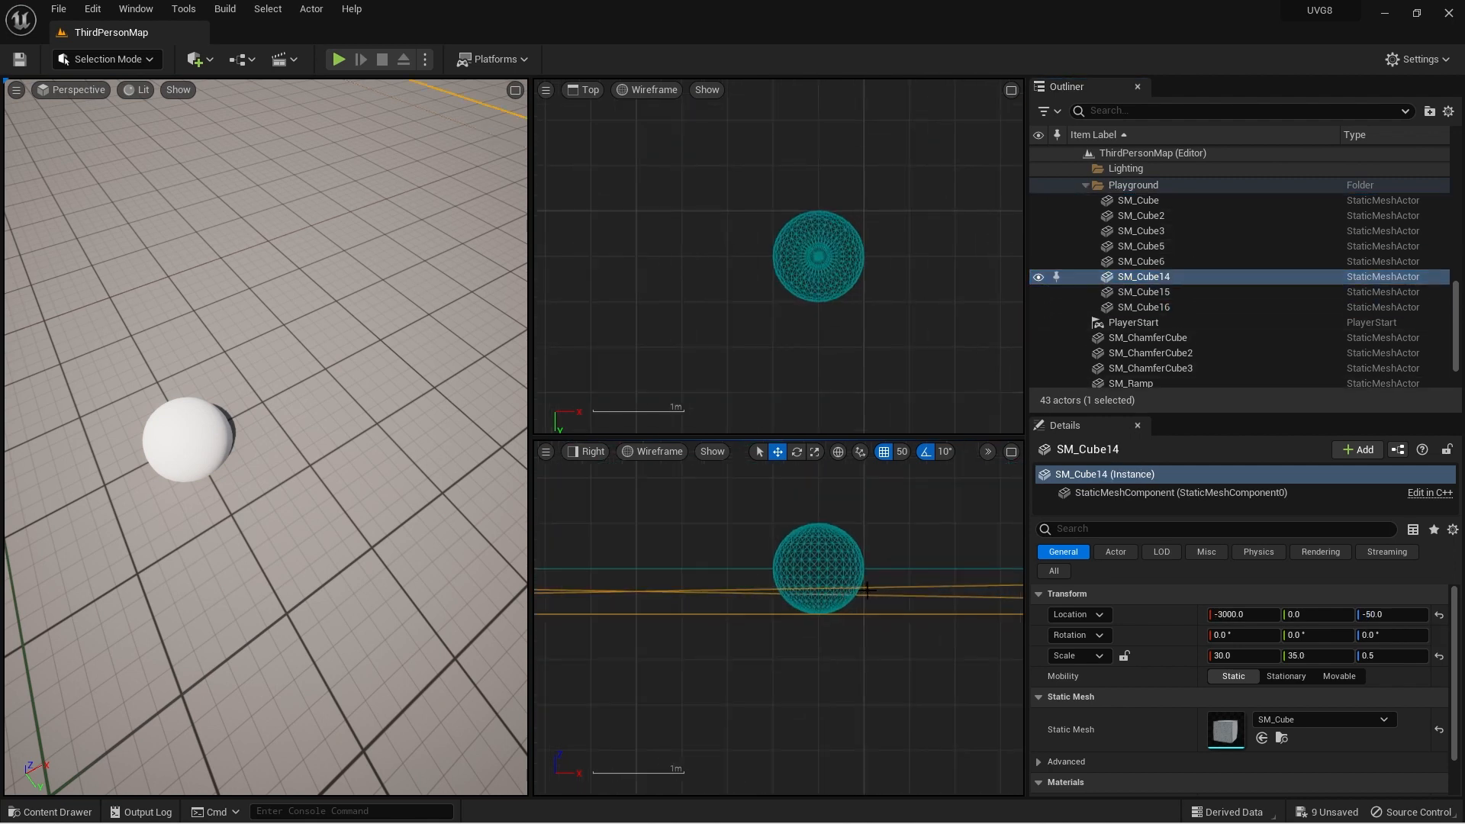
left_click(889, 548)
right_click_drag(869, 493, 869, 534)
scroll(886, 526, "down", 5)
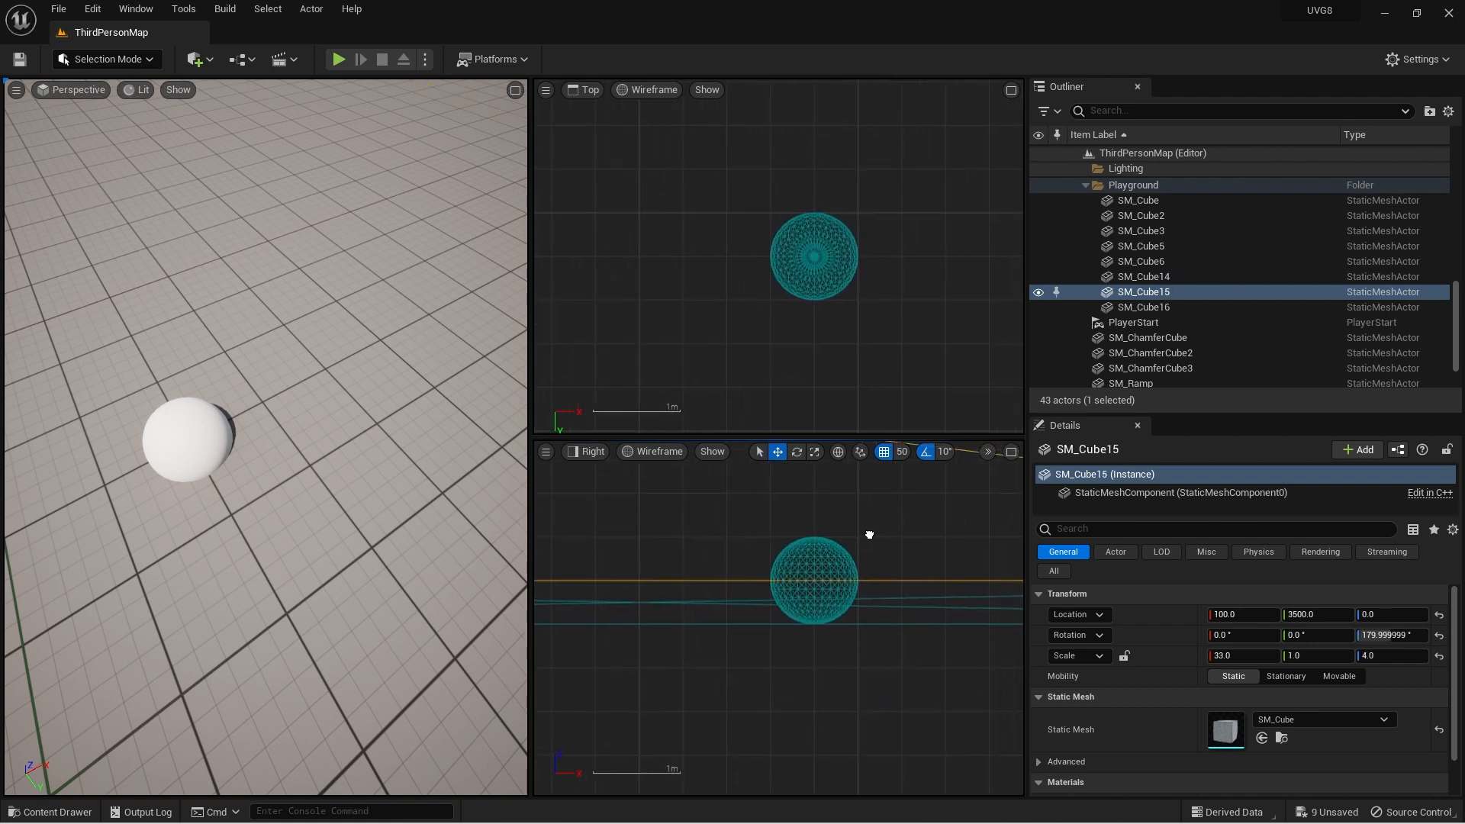
scroll(869, 534, "up", 4)
Alternate the selection between the sphere and SM_Cube15 to compare the sphere's centre with the wall's base line
left_click(805, 573)
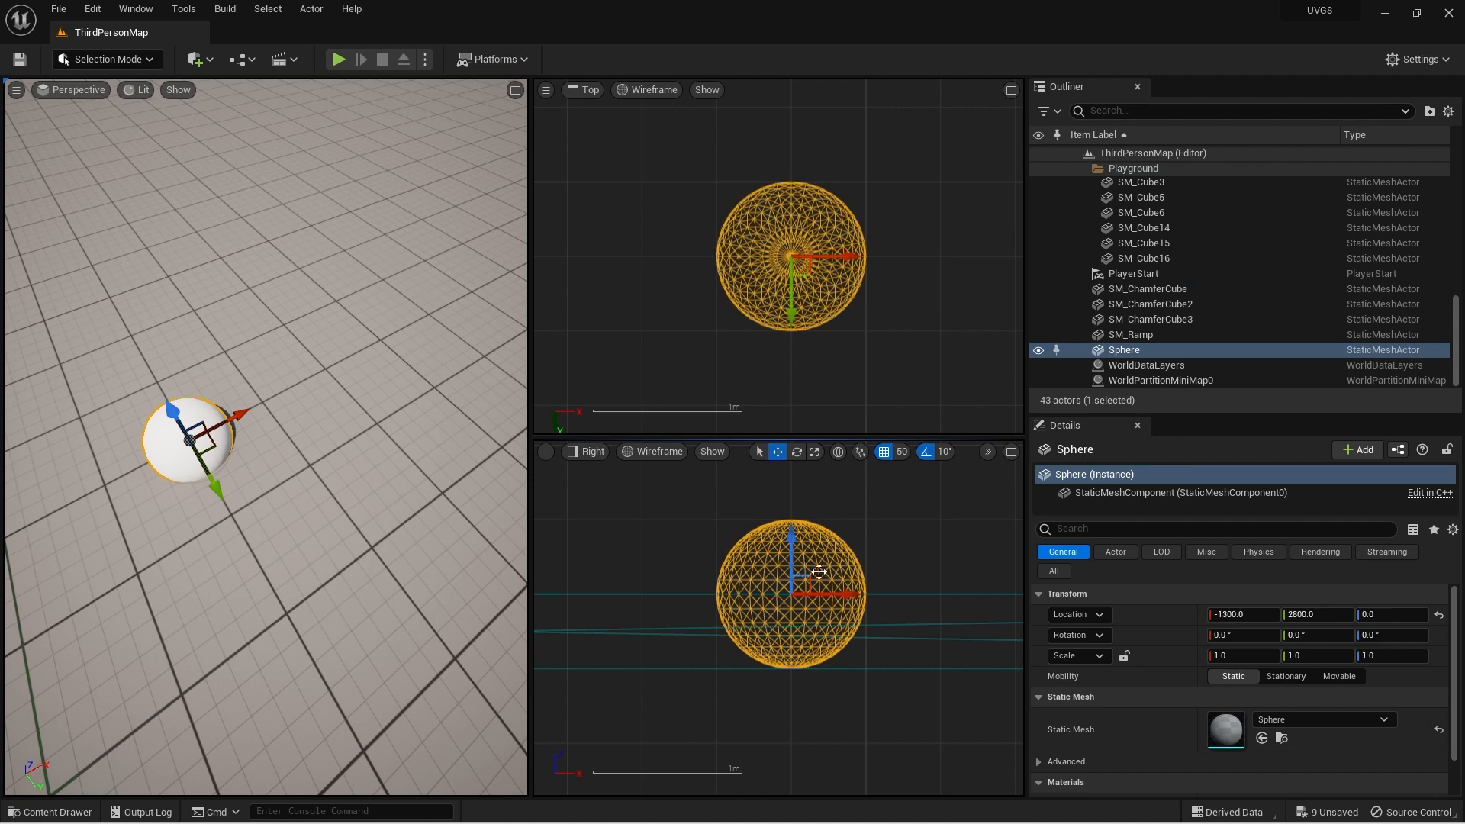
scroll(852, 582, "up", 2)
left_click(909, 598)
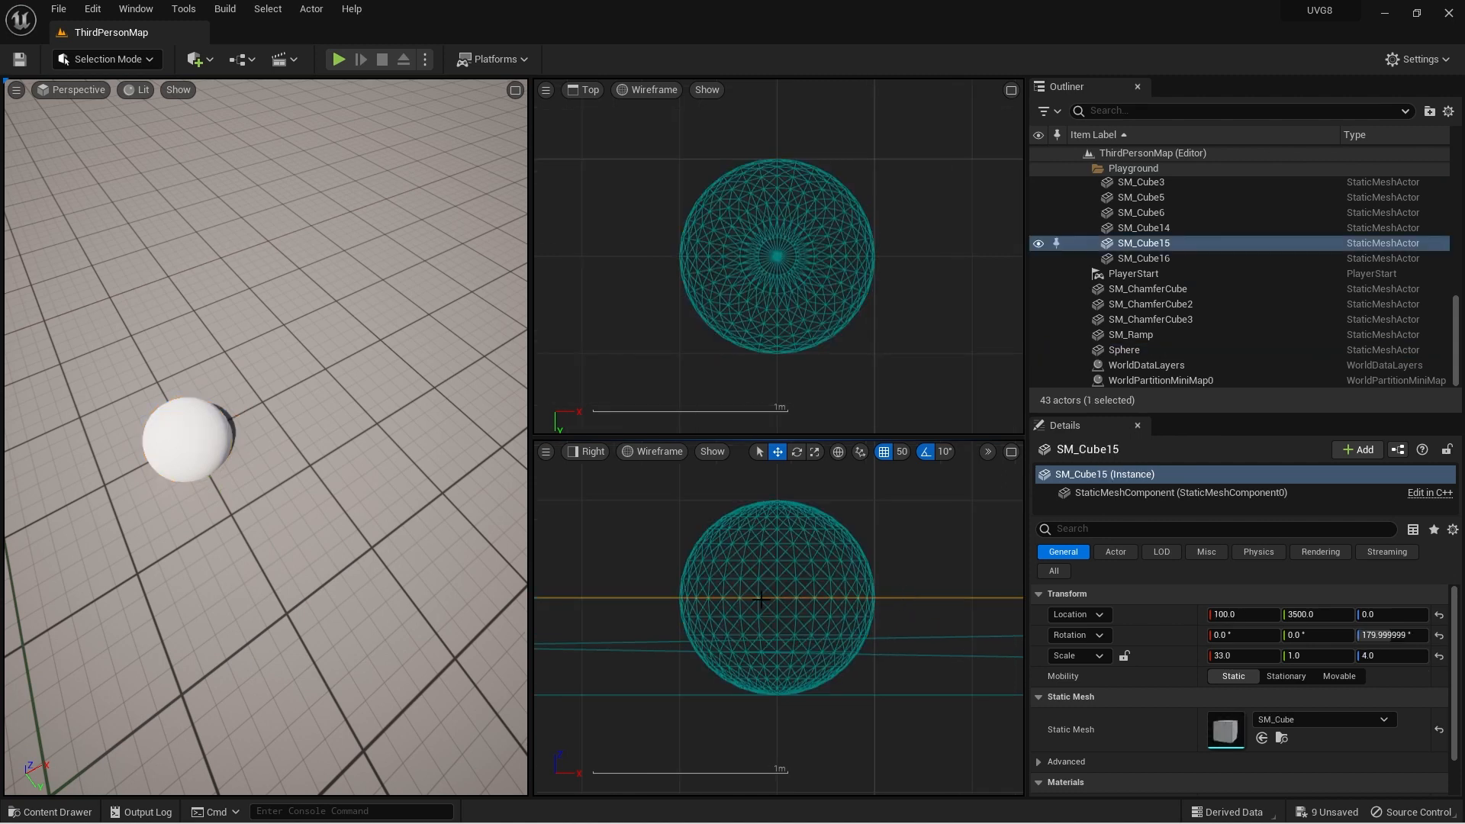
left_click(810, 566)
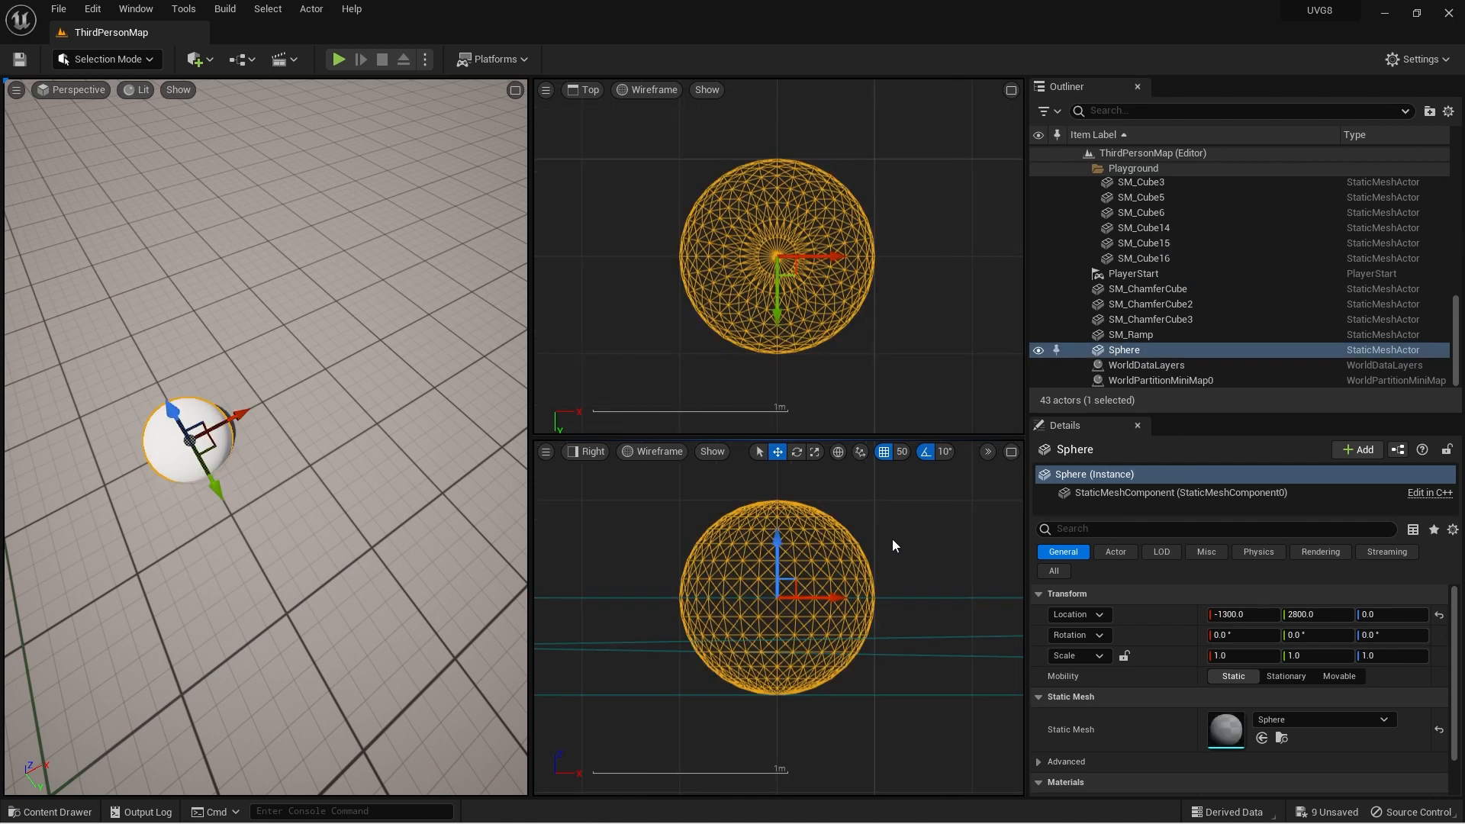
left_click(944, 598)
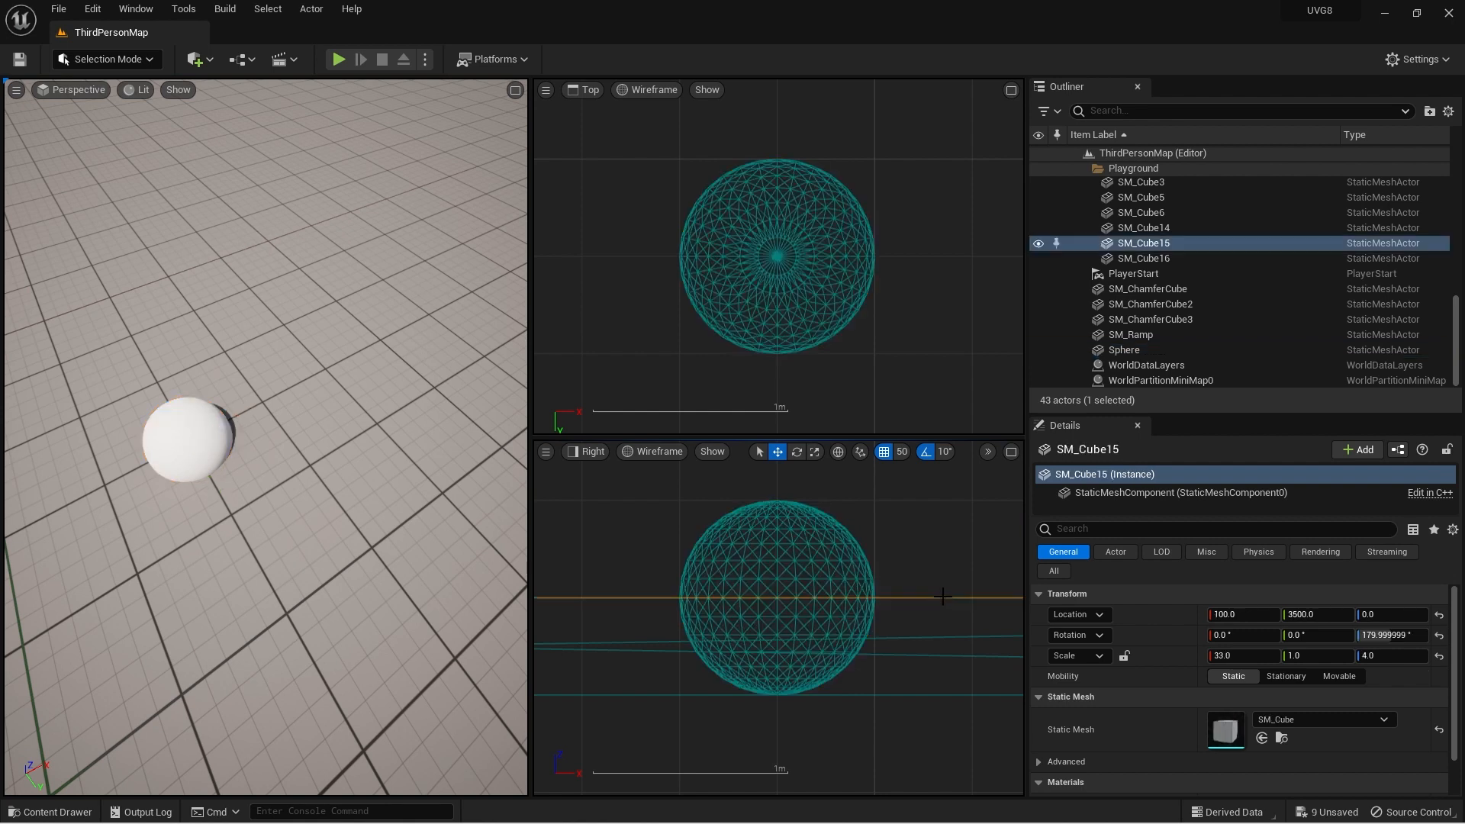
left_click(787, 563)
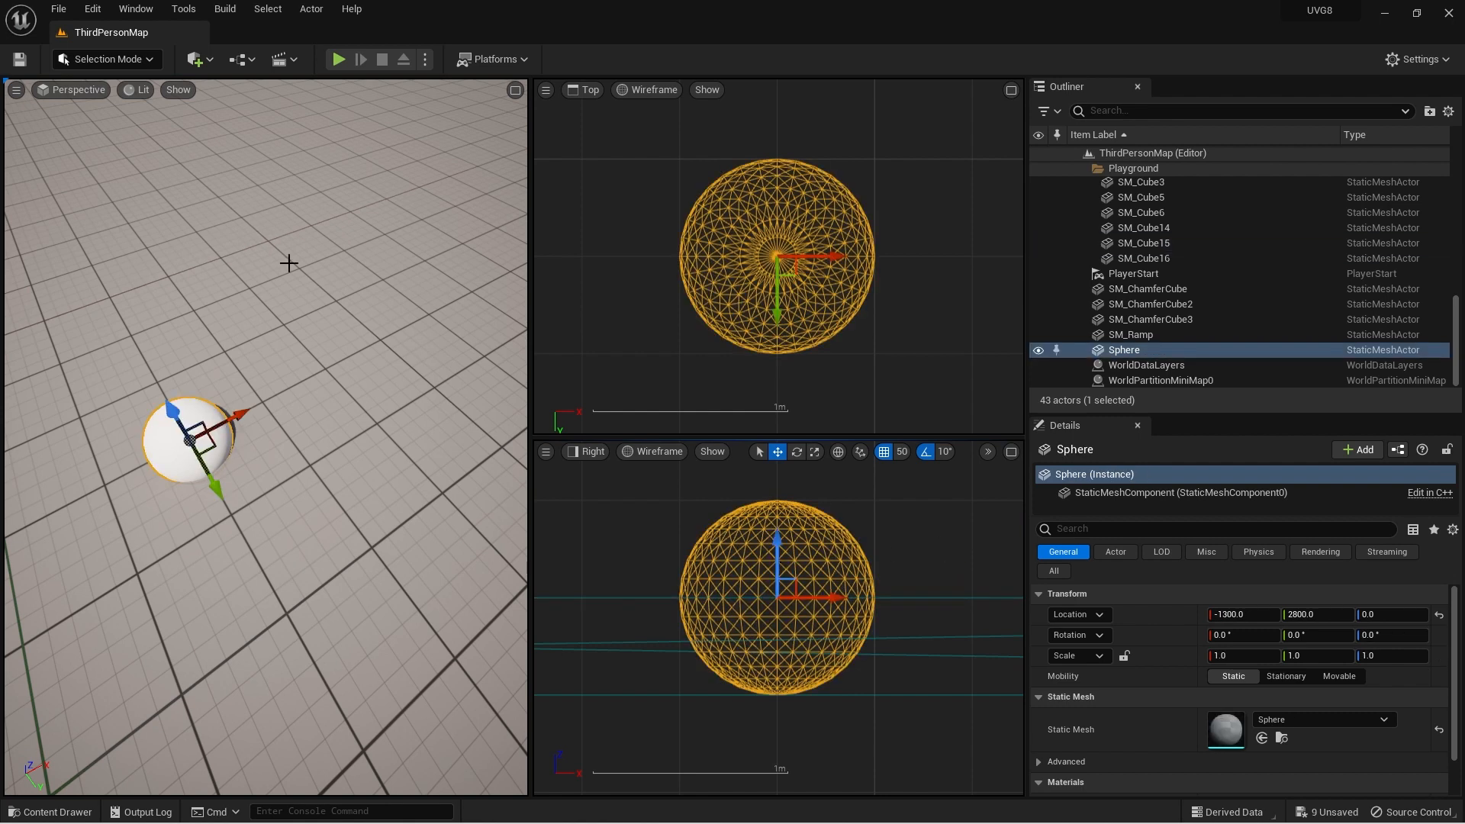
Raise the sphere vertically with grid snapping to a Z location of 50
left_click(15, 90)
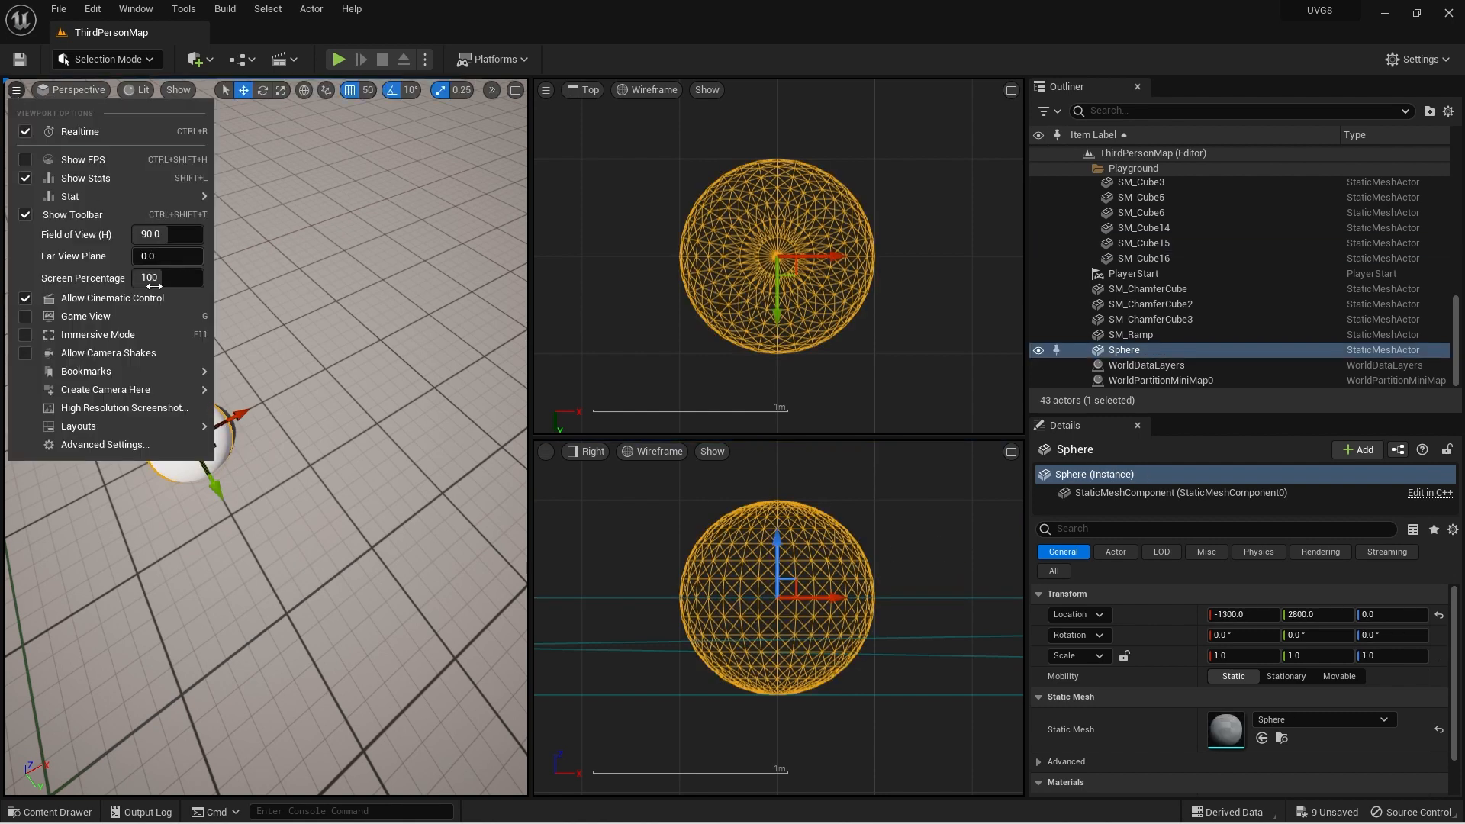
mouse_move(212, 431)
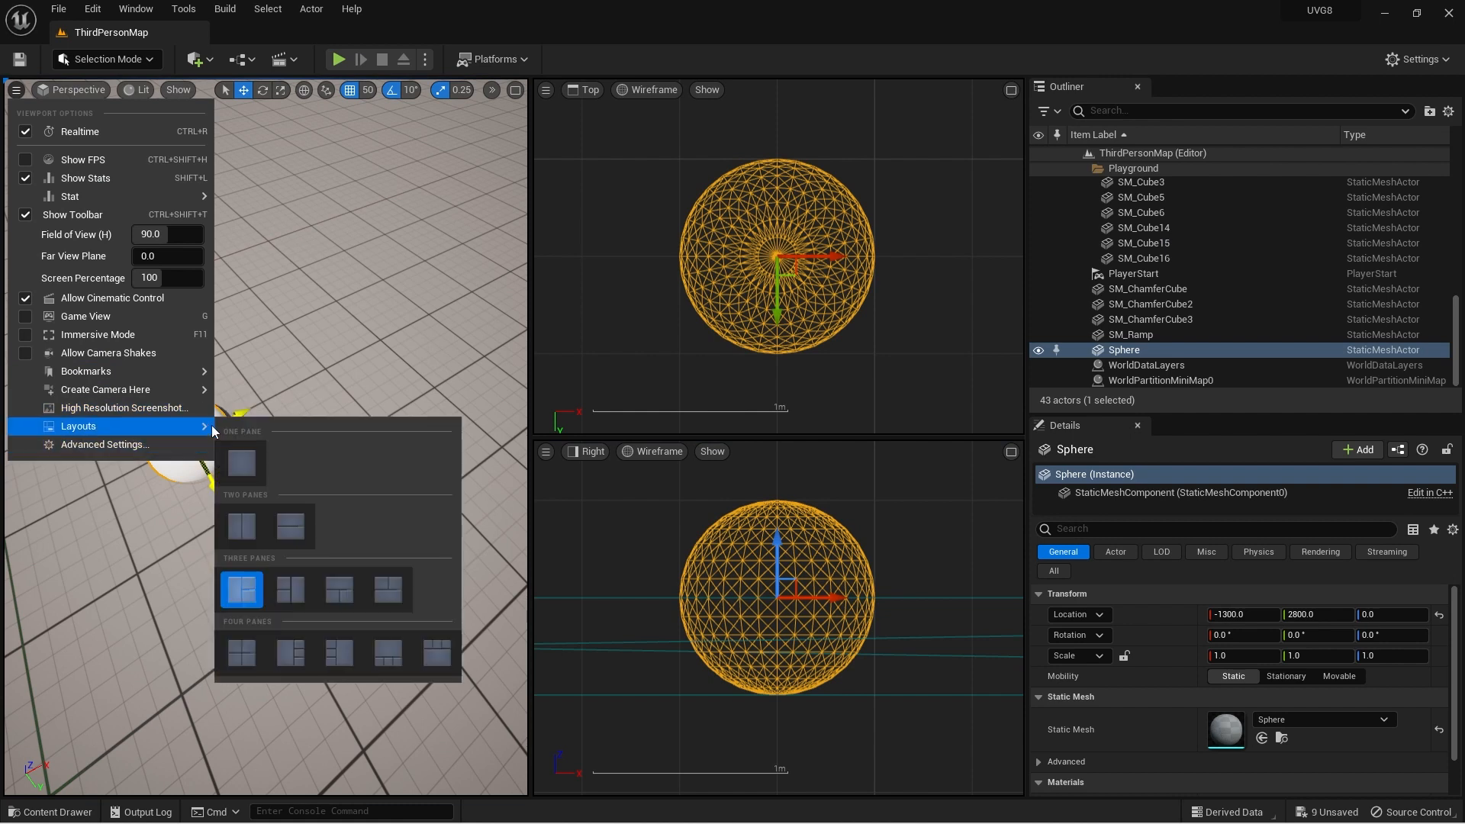
right_click_drag(350, 356, 255, 358)
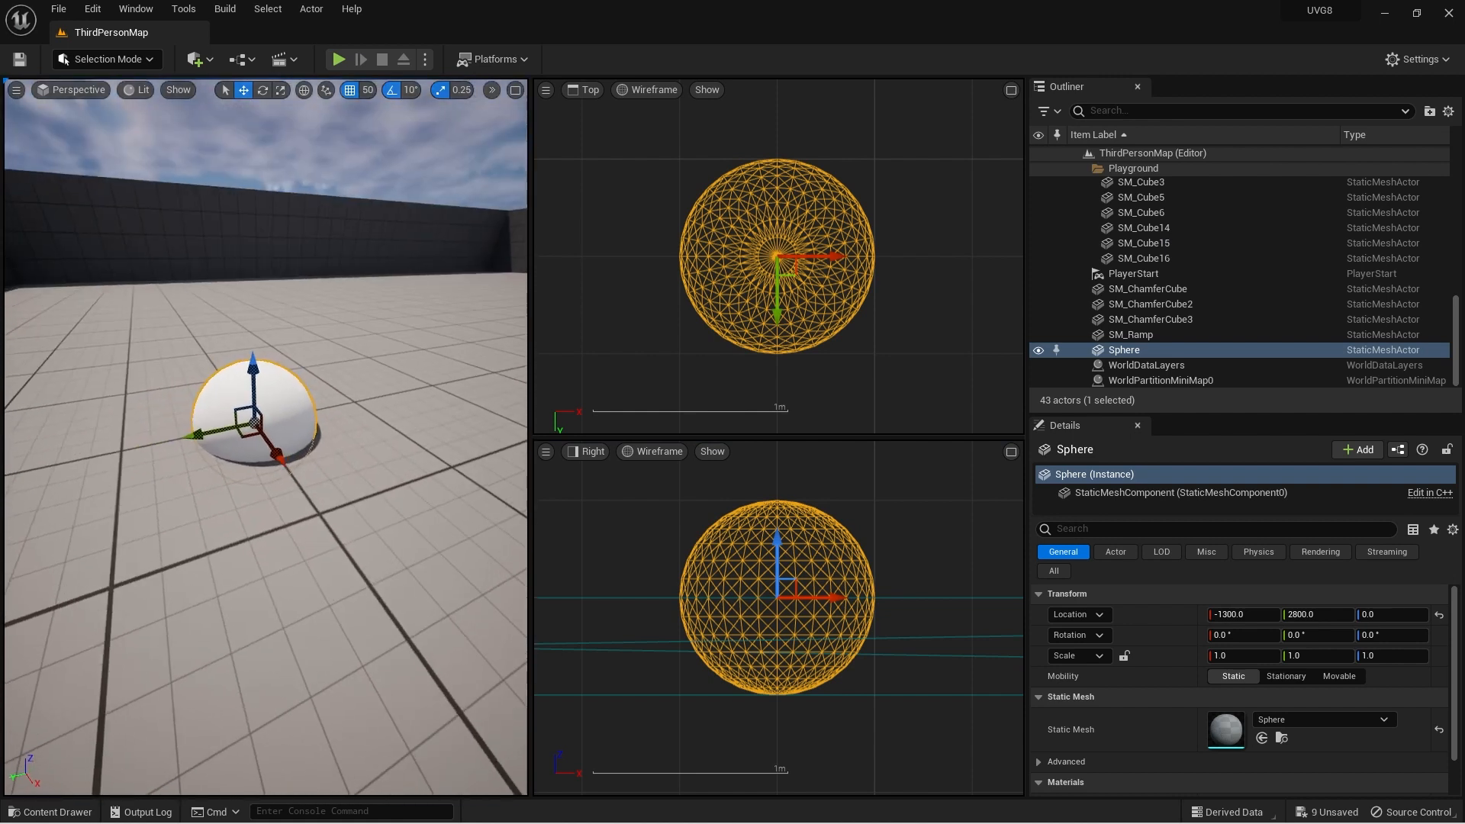
left_click_drag(250, 334, 268, 229)
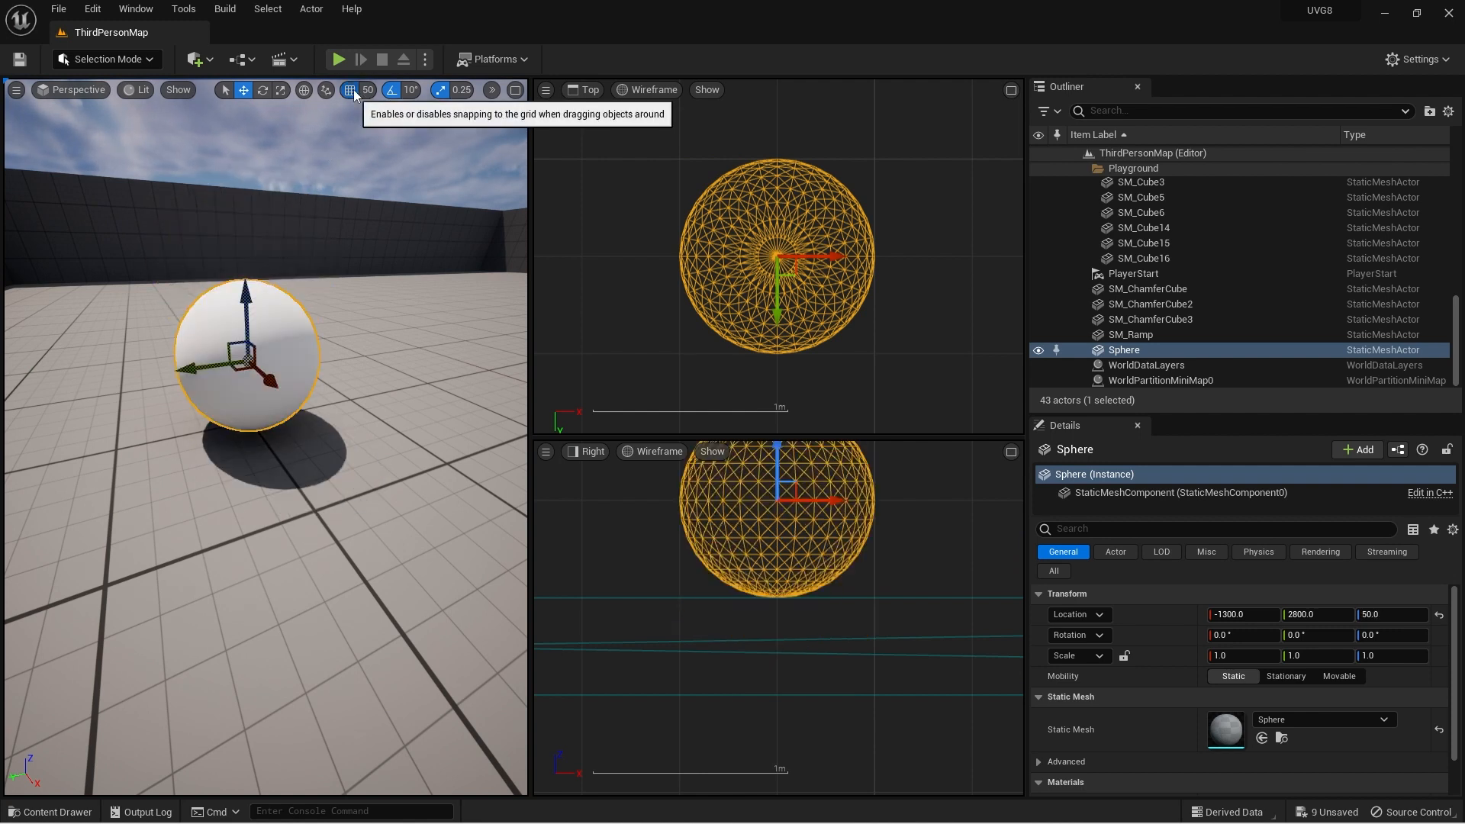
Turn off grid snapping and lift the sphere freely to a Z location of about 151
left_click_drag(247, 289, 358, 246)
right_click_drag(358, 246, 313, 327)
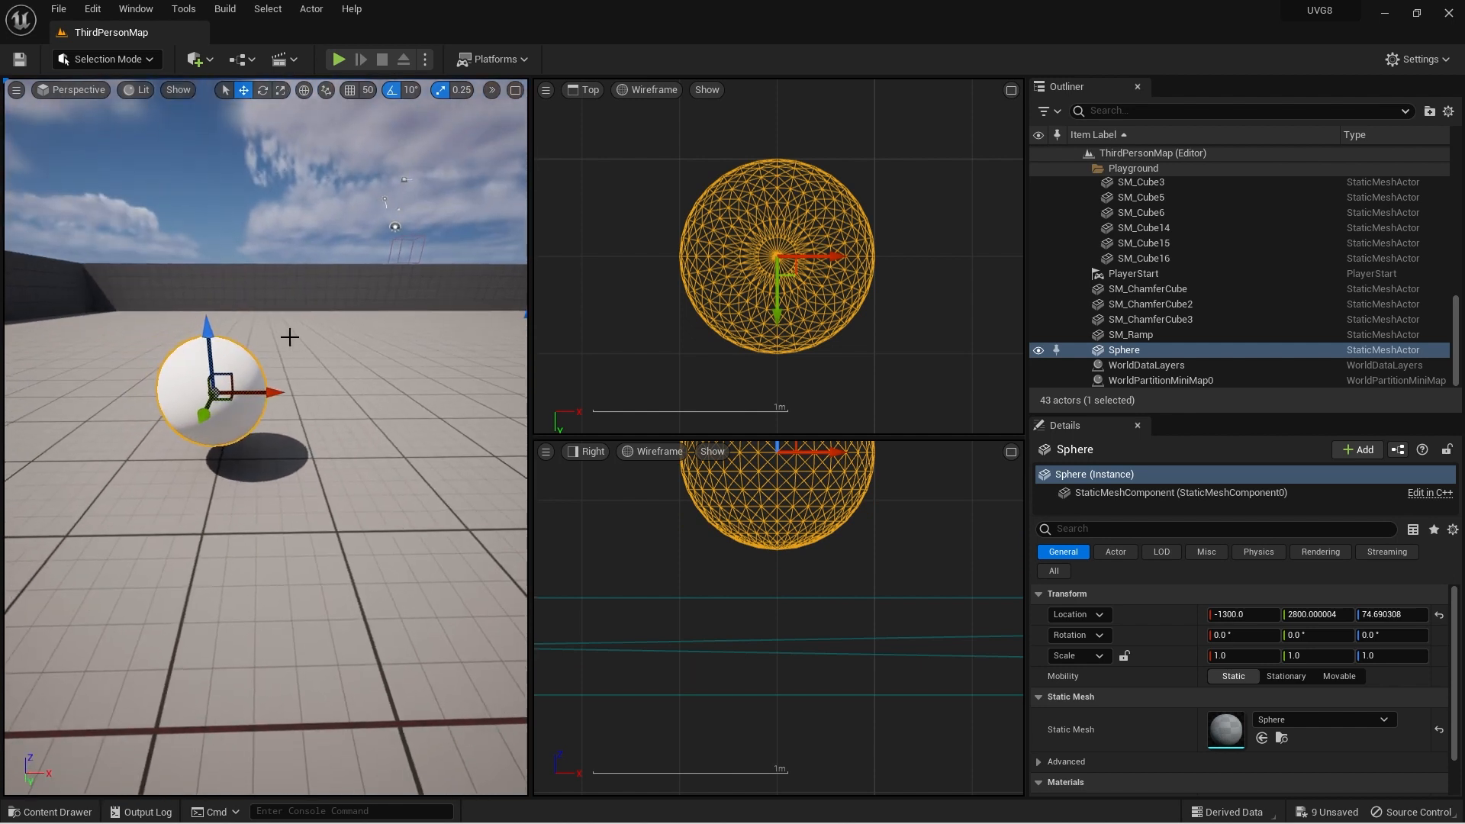
left_click_drag(204, 319, 197, 217)
left_click(15, 91)
right_click_drag(229, 156, 333, 180)
key("a")
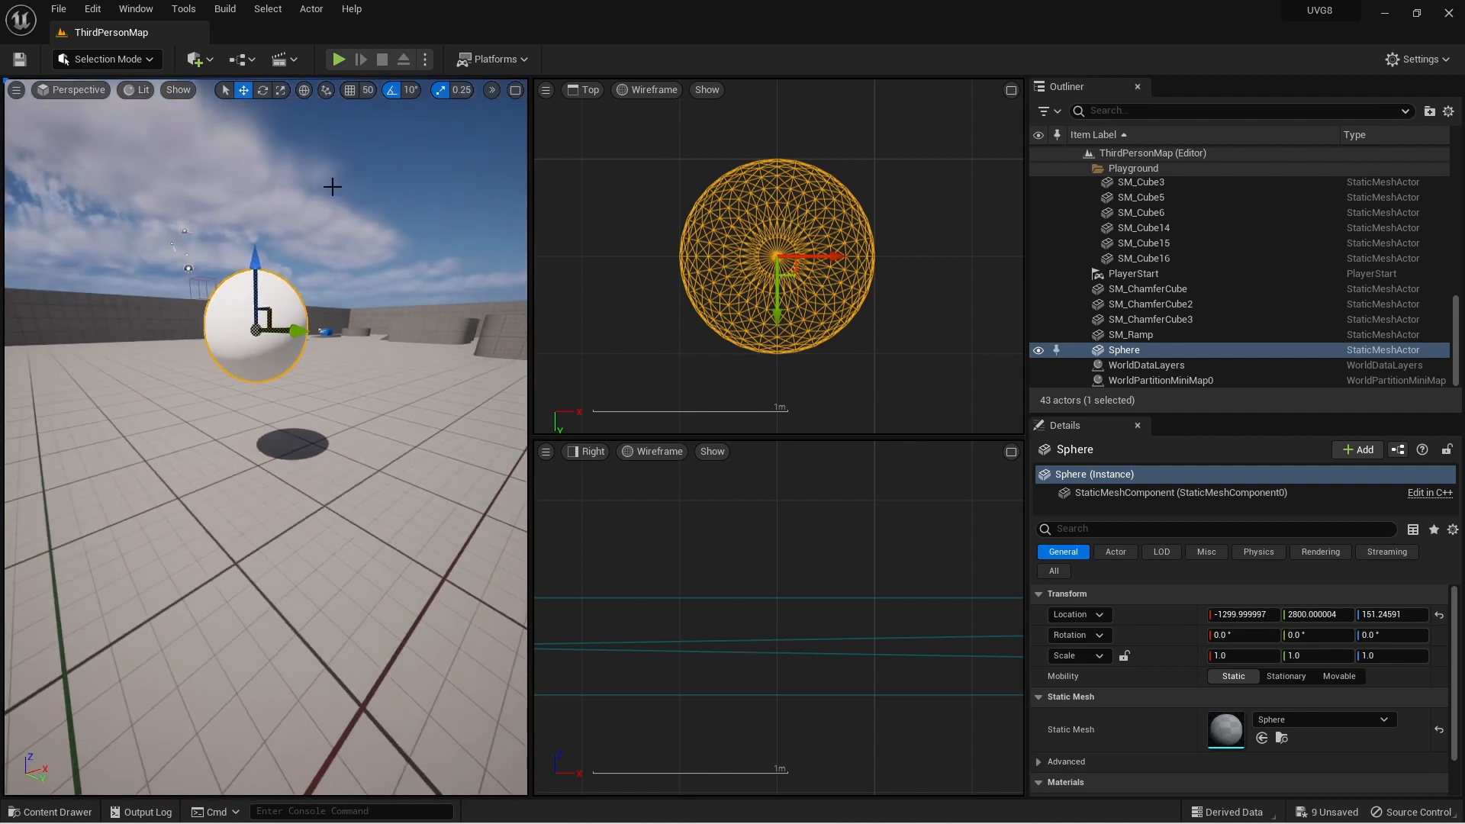
Drop the sphere onto the floor, lift it to a Z location of about 152 and drop it onto the floor again
key("End")
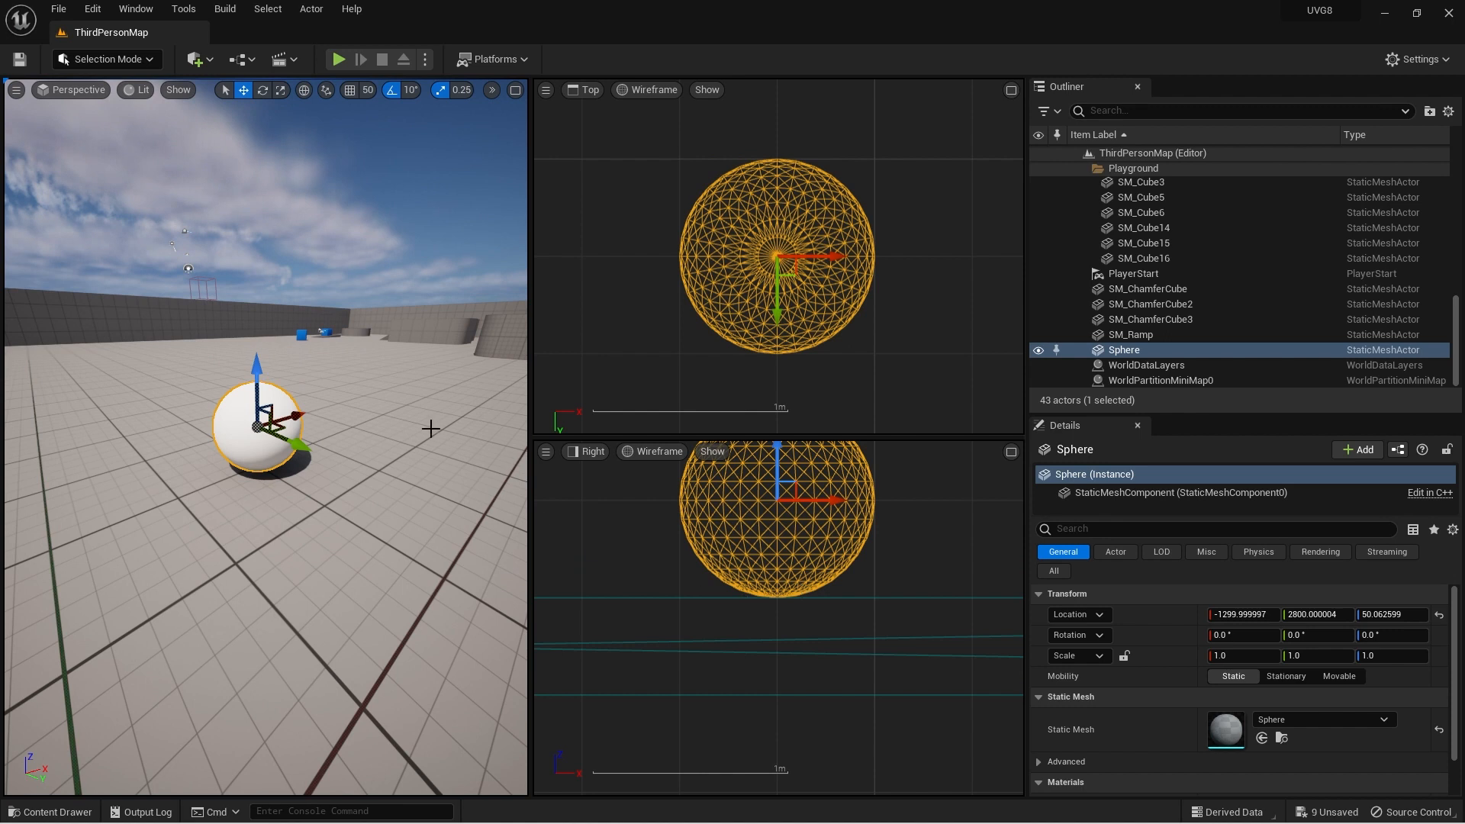
left_click_drag(258, 356, 280, 252)
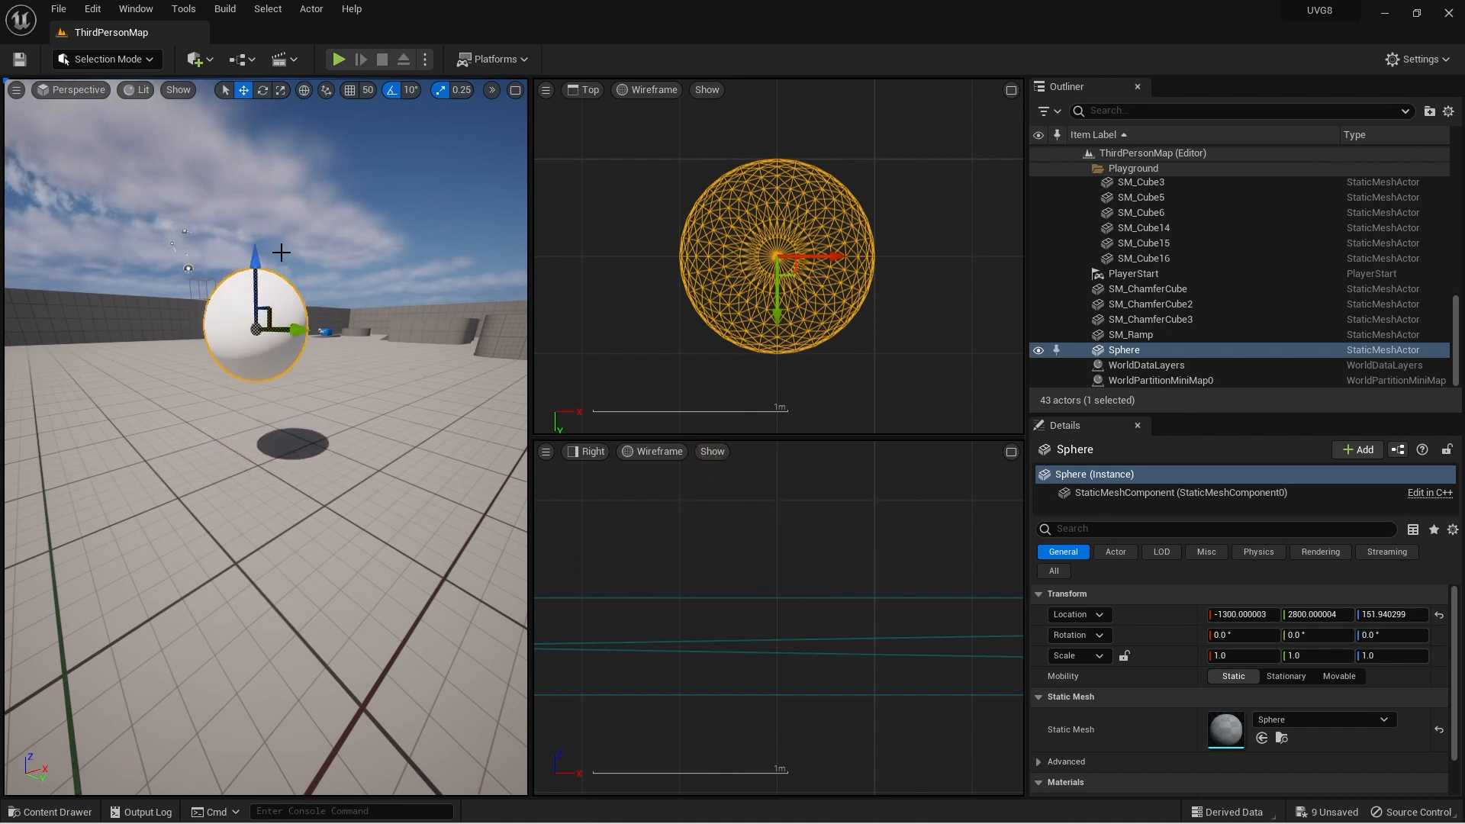
key("End")
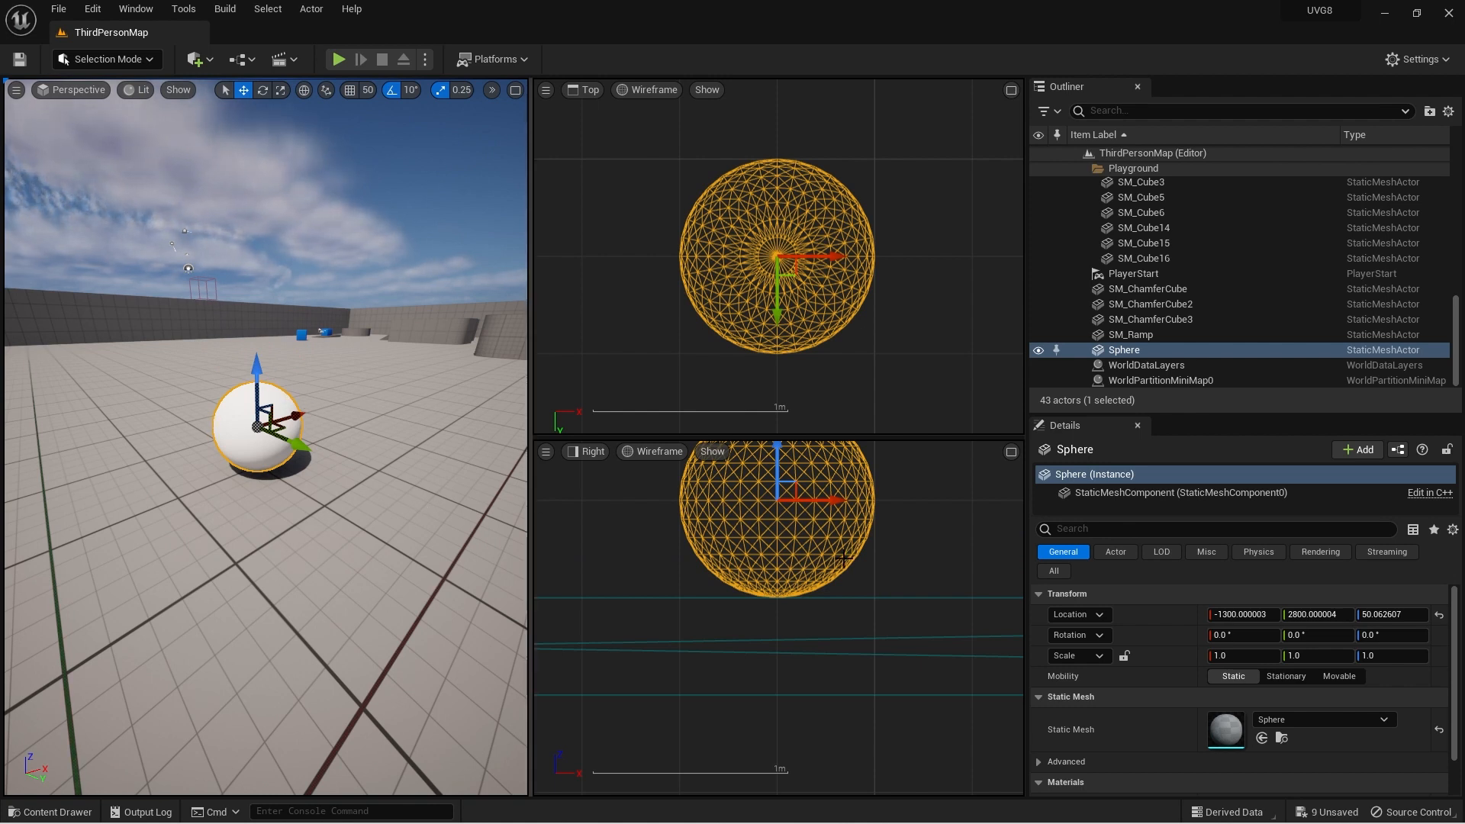
Select the SM_Cube16 wall from outside the playground and focus the Top and Right panes on it
right_click_drag(250, 197, 292, 279)
left_click(265, 380)
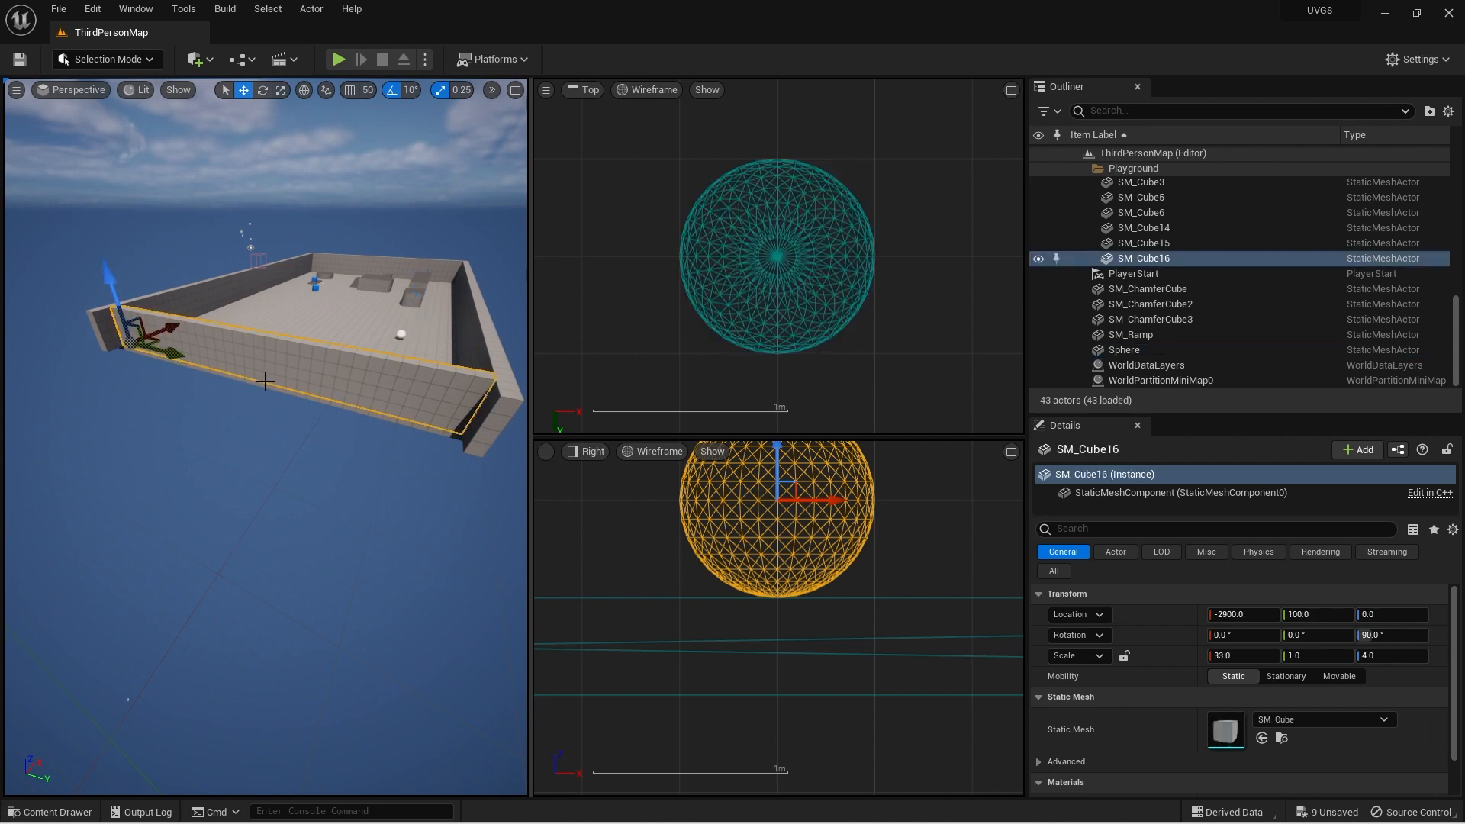
right_click_drag(265, 380, 378, 371)
key("f")
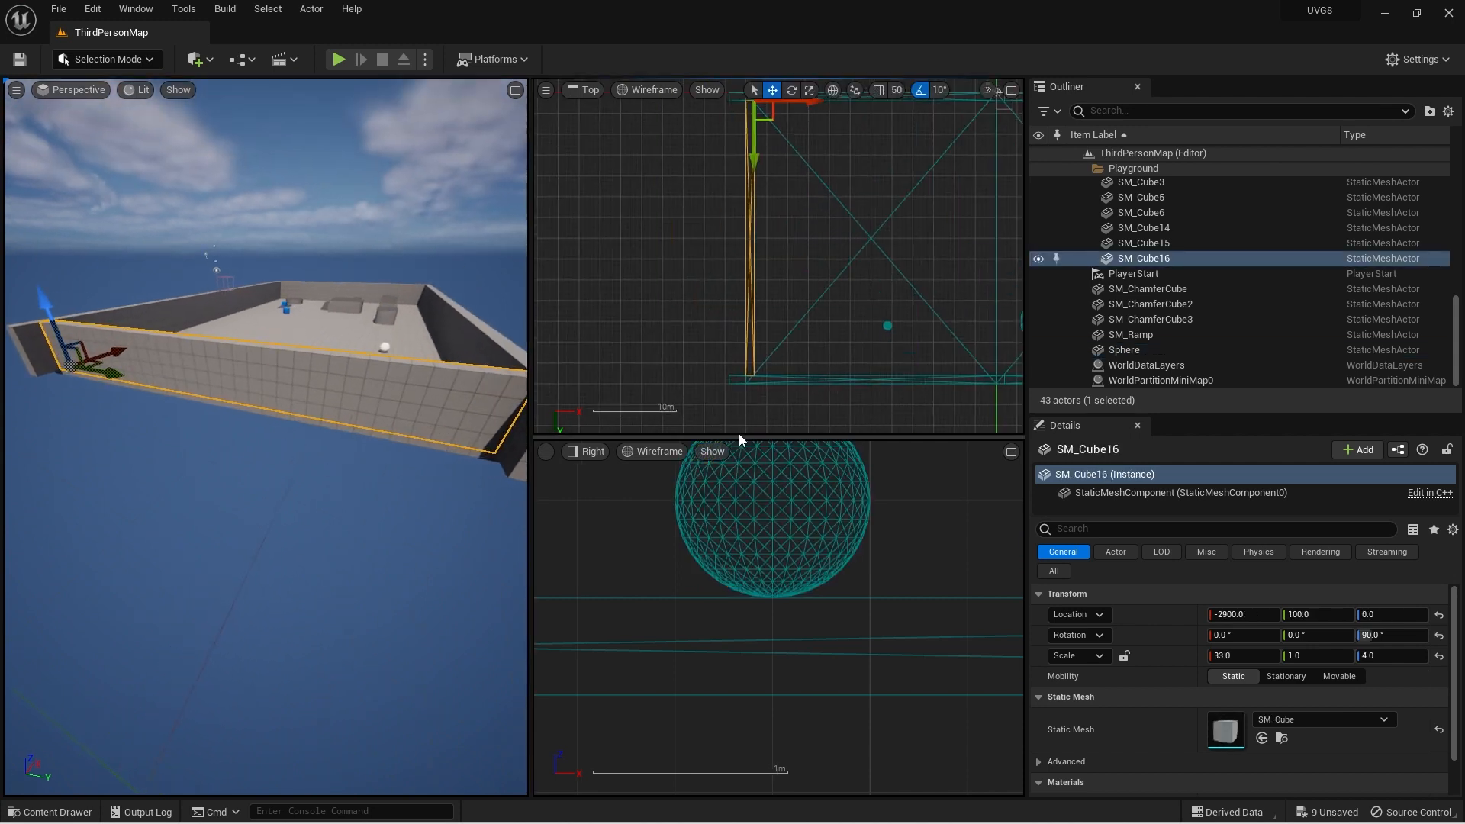
scroll(824, 267, "up", 3)
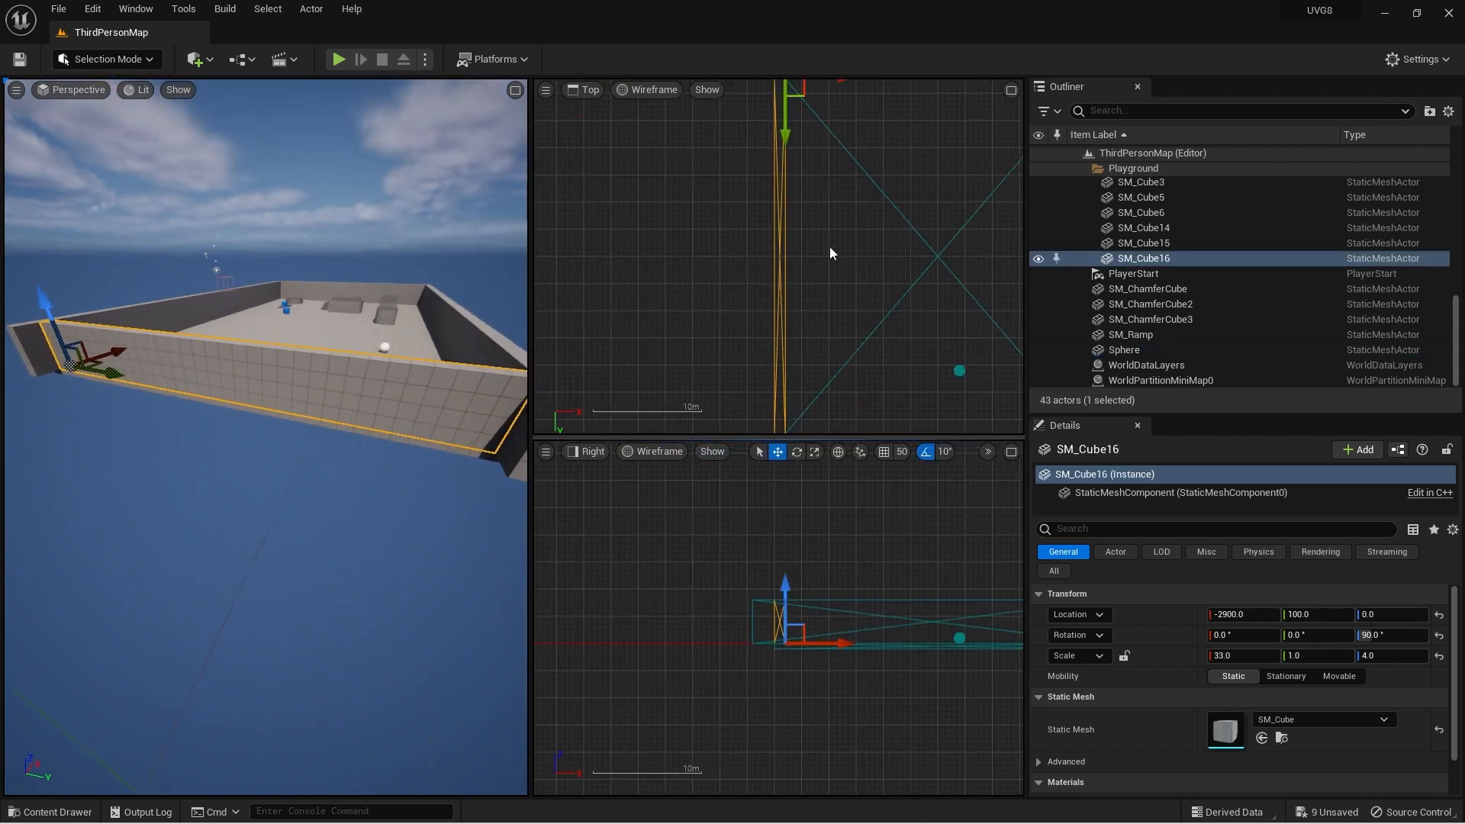
Shorten the SM_Cube16 wall with the Scale tool to an X scale of 31.25, opening a gap at the playground's corner
right_click_drag(801, 297, 783, 108)
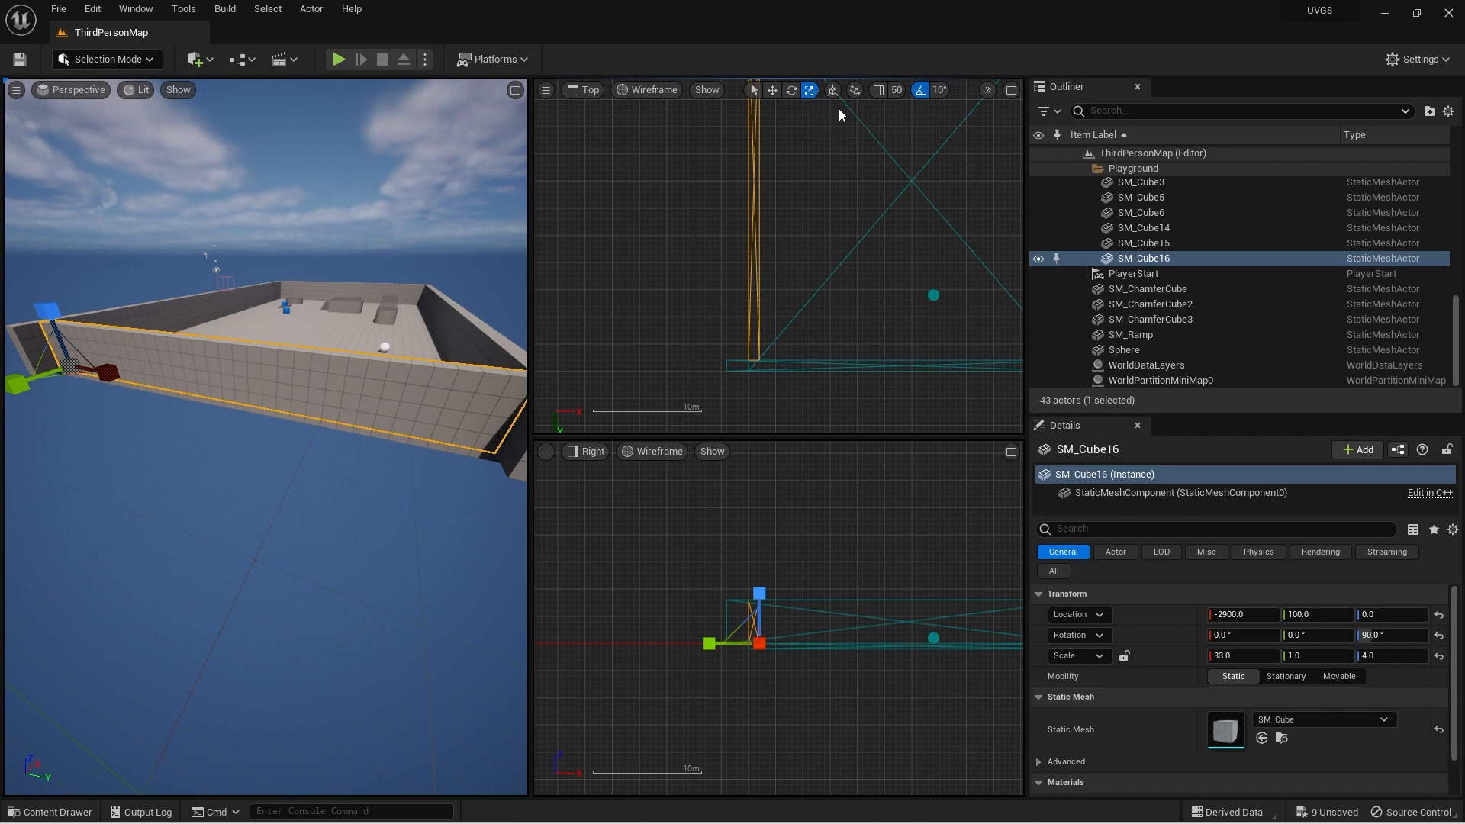
right_click_drag(452, 263, 400, 311)
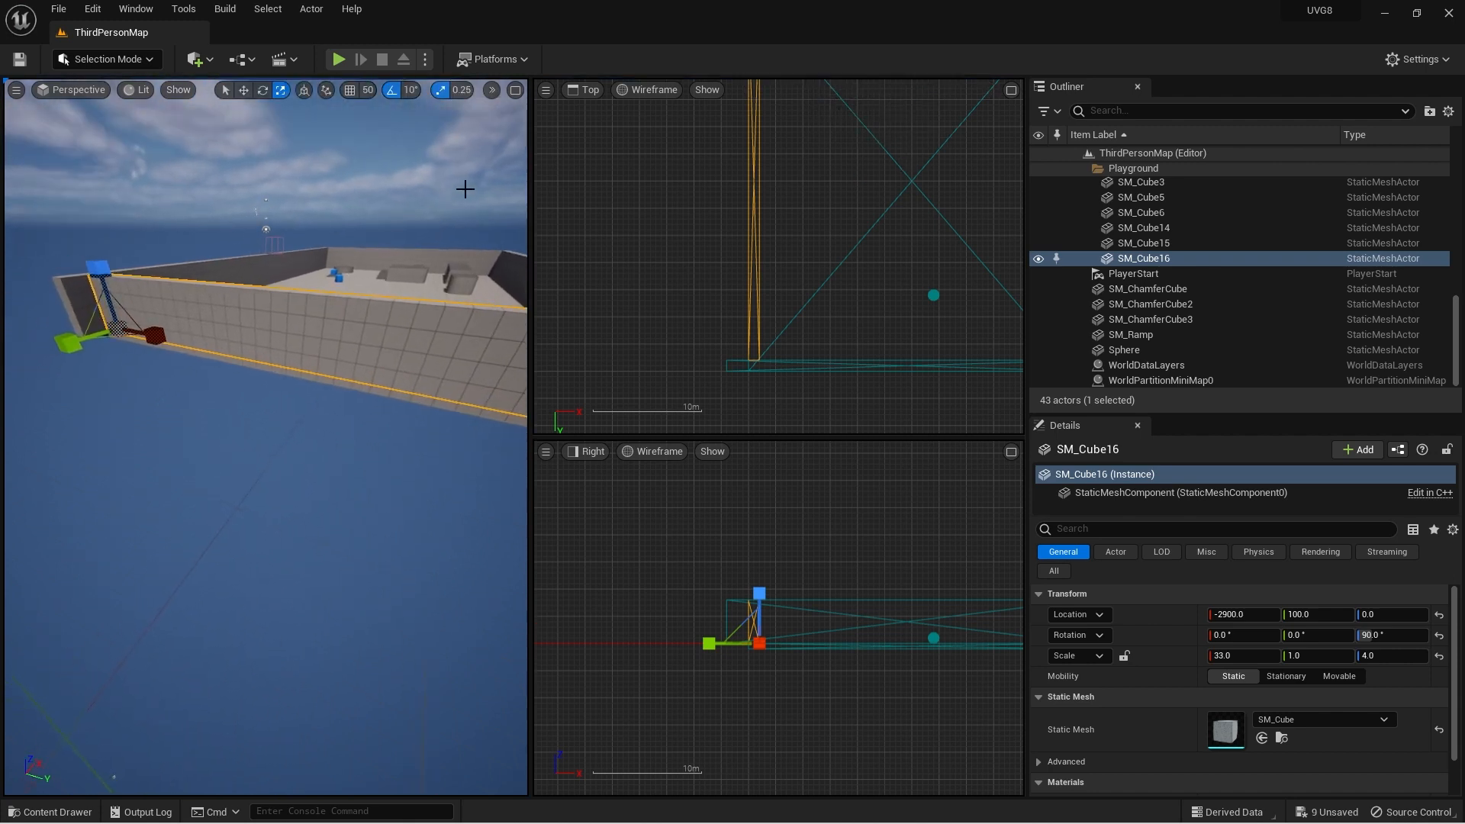
left_click(441, 90)
left_click(441, 90)
right_click_drag(434, 144, 380, 176)
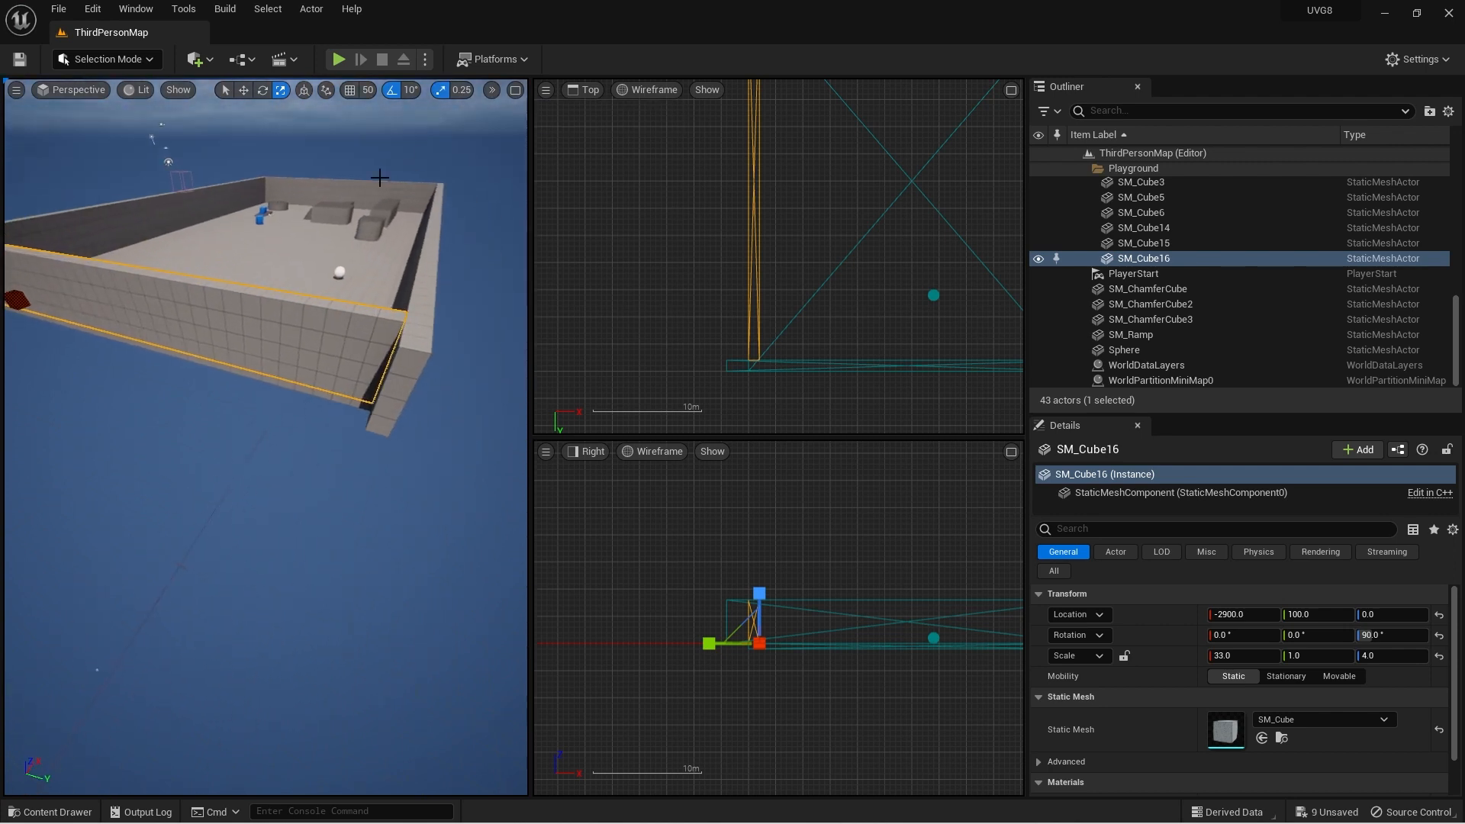
middle_click_drag(129, 274, 46, 305)
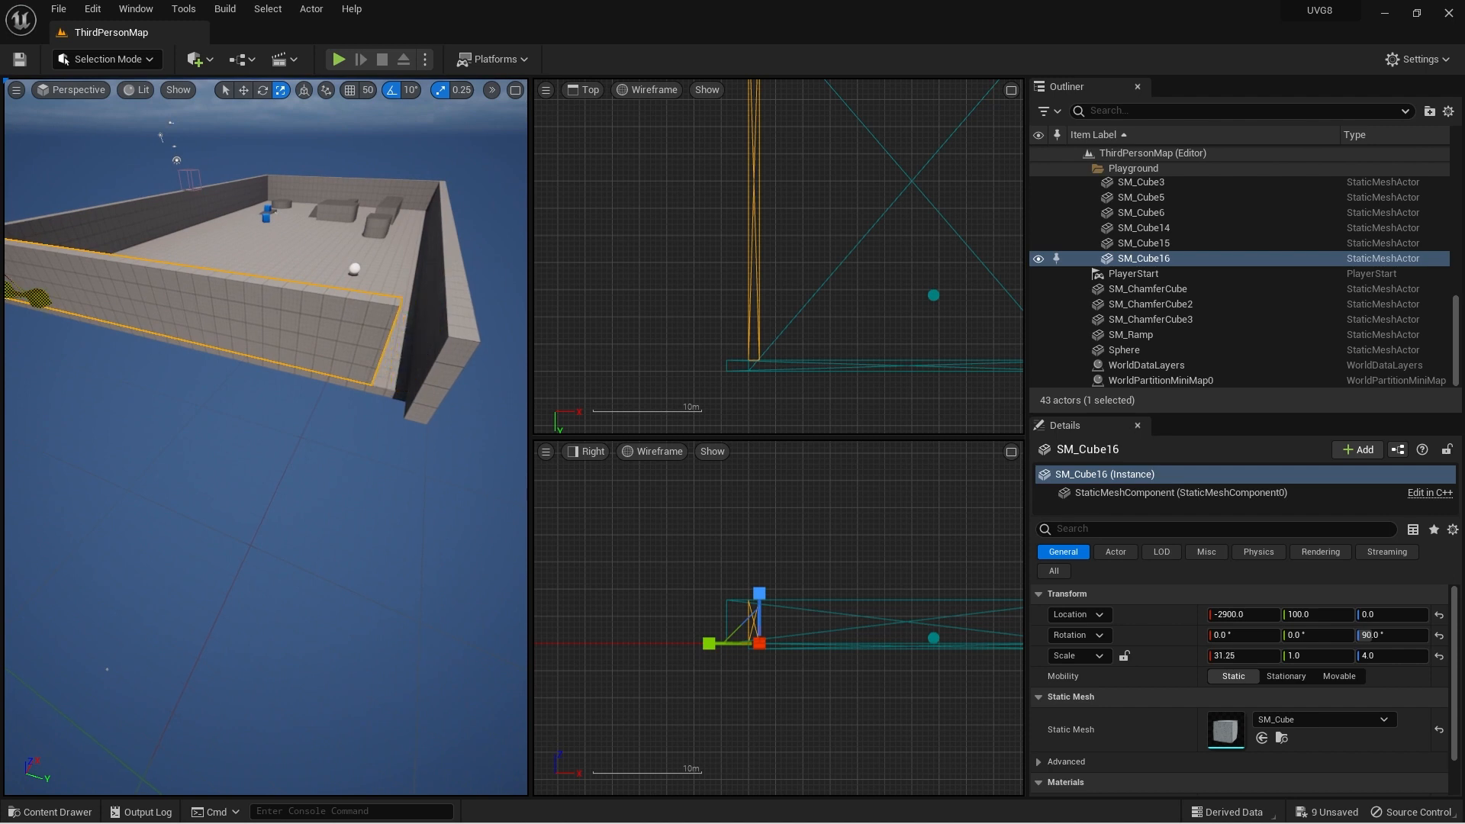
Inspect the gap beside the shortened wall up close and switch the viewport layout back to one pane
right_click_drag(290, 304, 348, 393)
key("w")
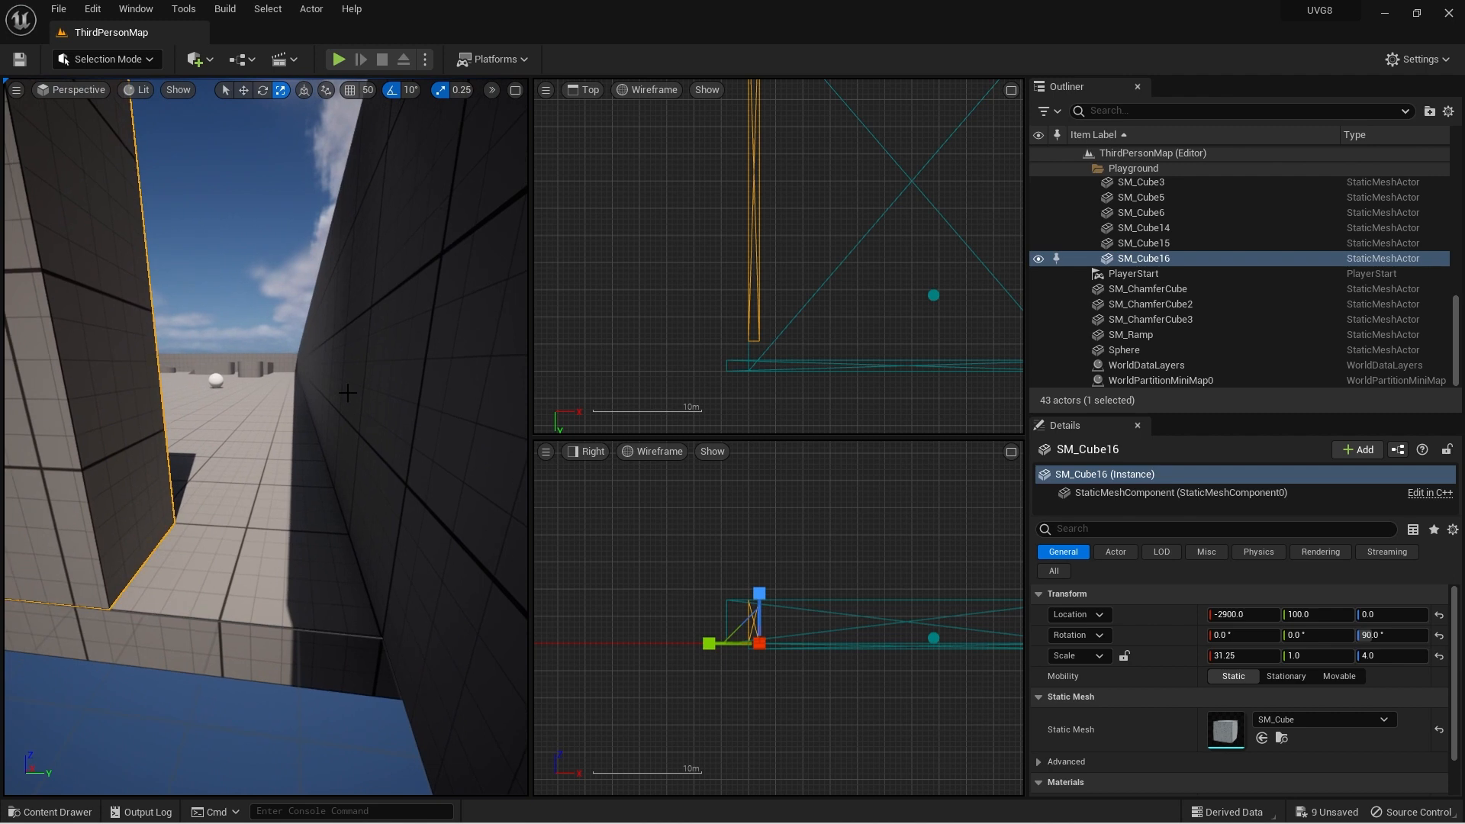
left_click(15, 91)
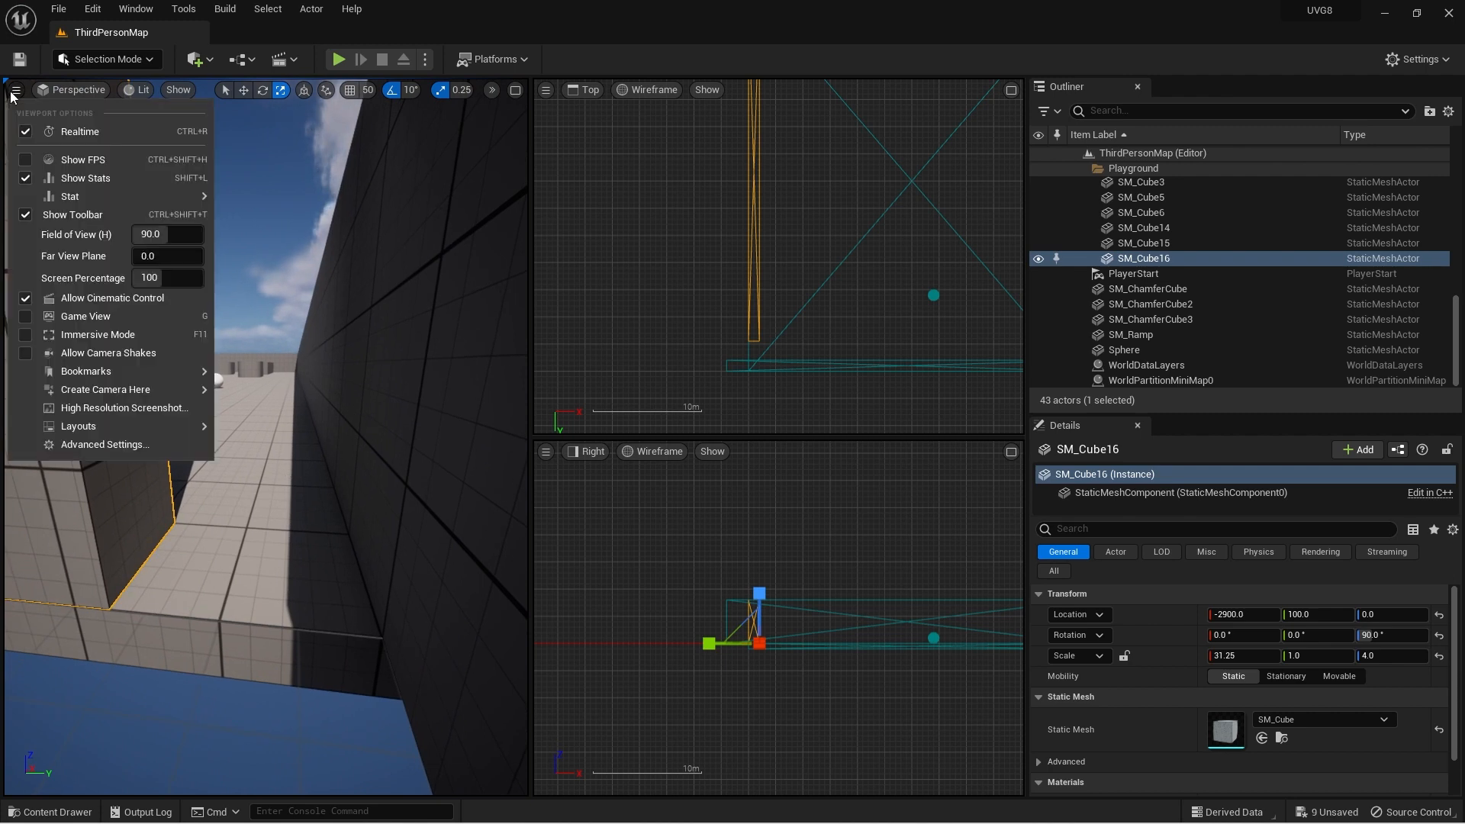
mouse_move(153, 426)
left_click(237, 454)
right_click_drag(272, 623, 199, 611)
Search all project content for "door" and look over the door and door-wall meshes
key("ctrl+space")
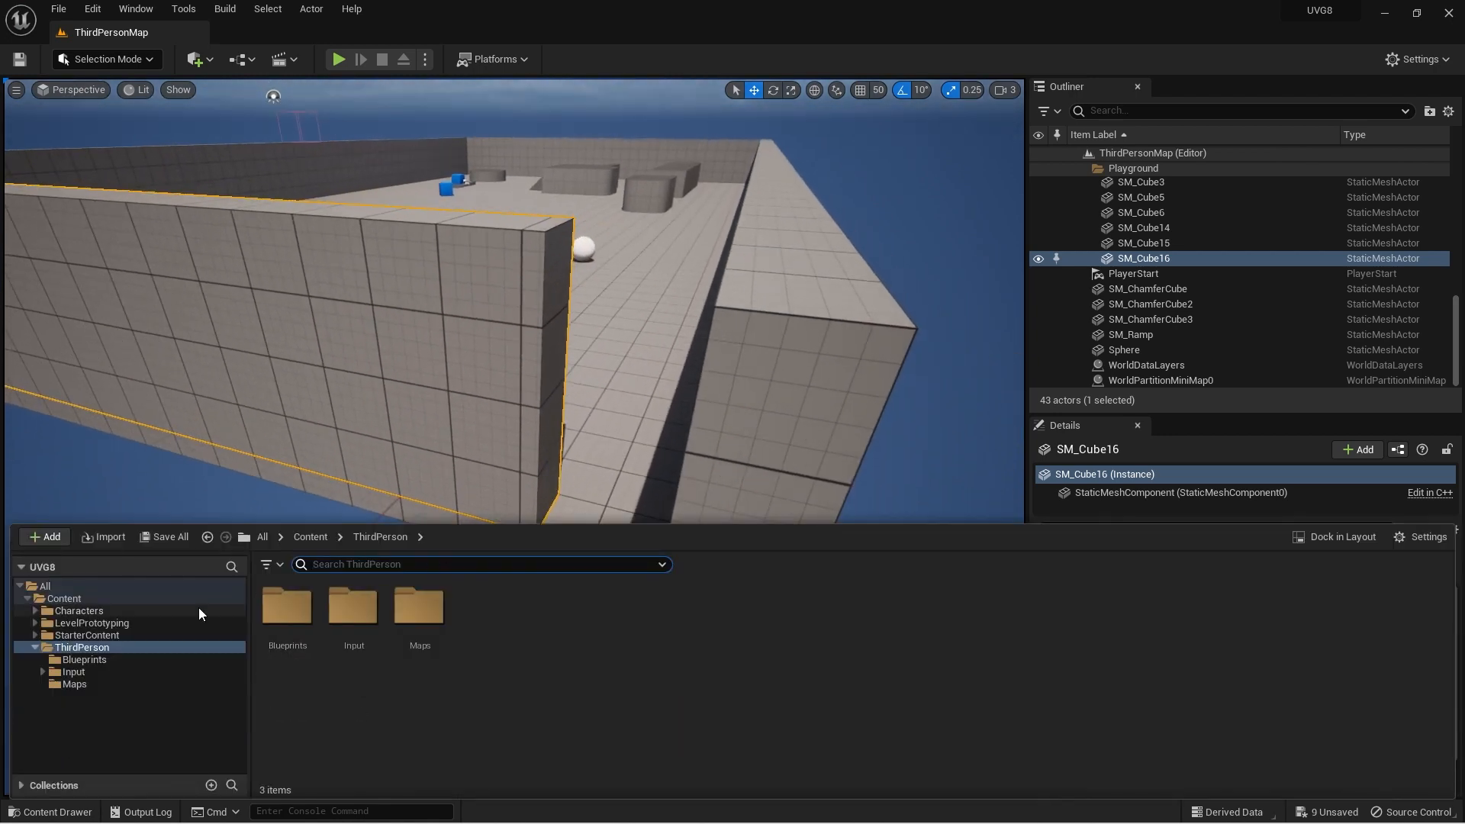
left_click(61, 586)
type("do")
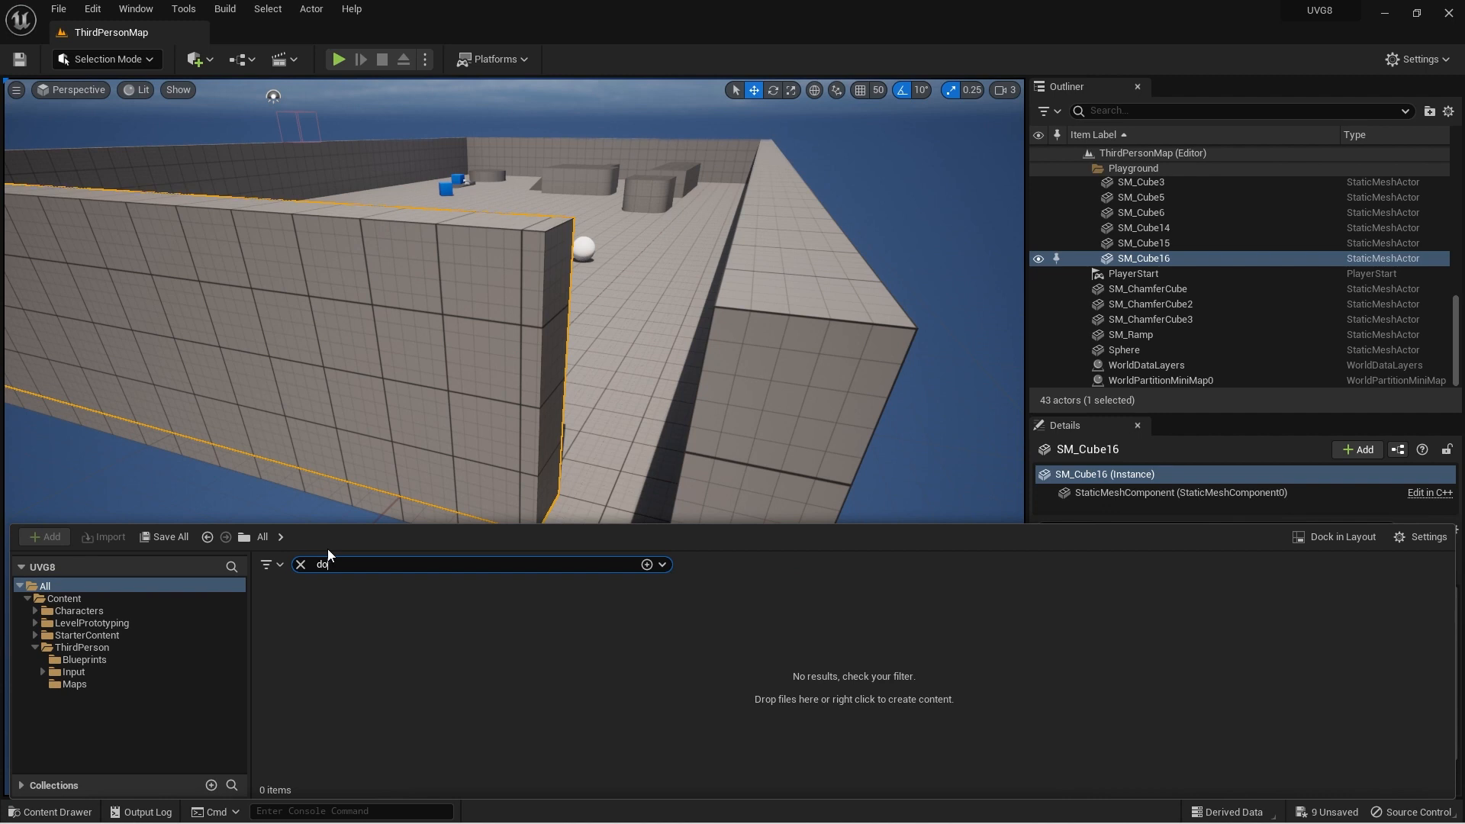
type("or")
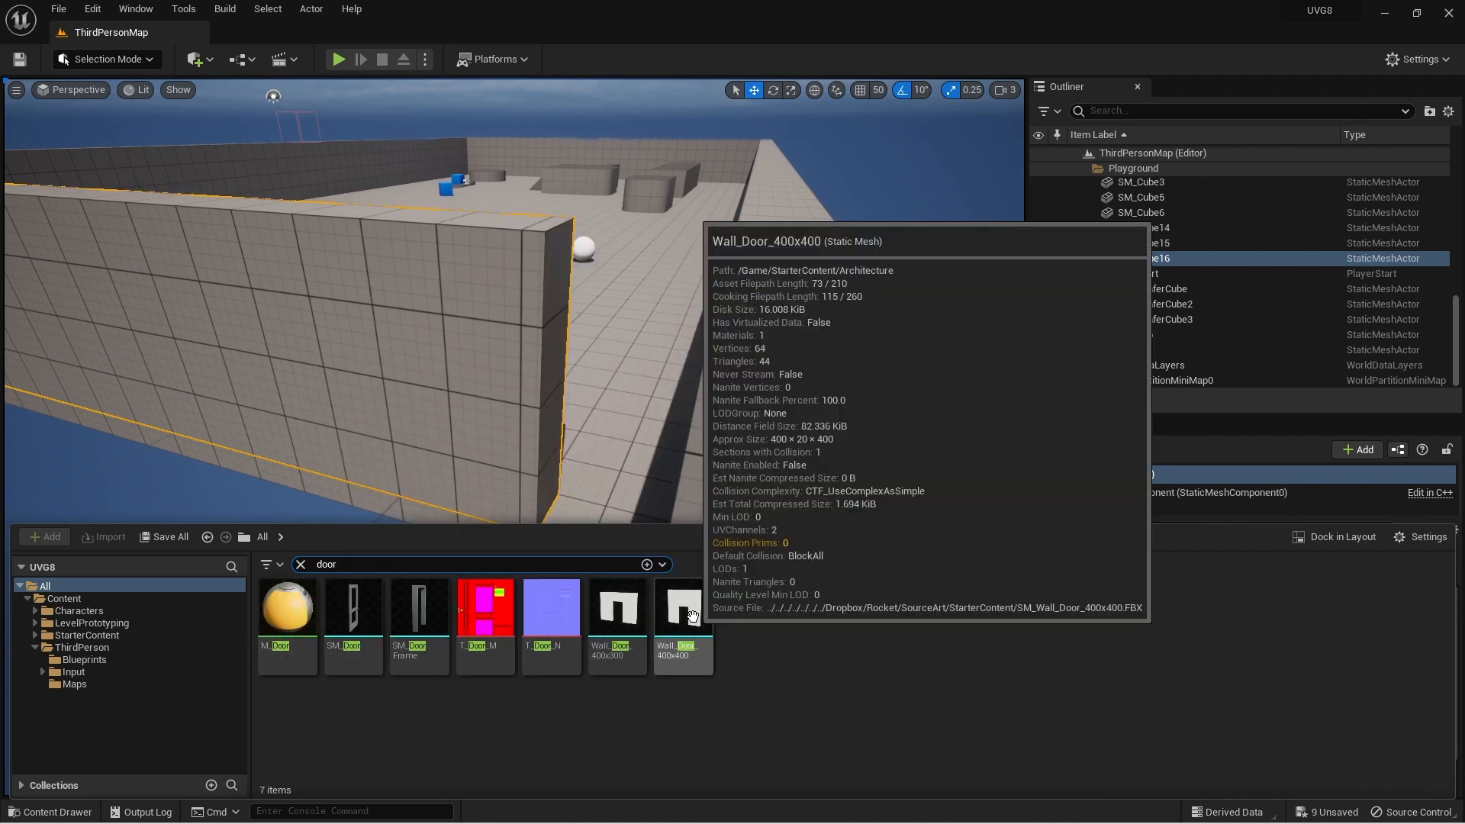
left_click(381, 620)
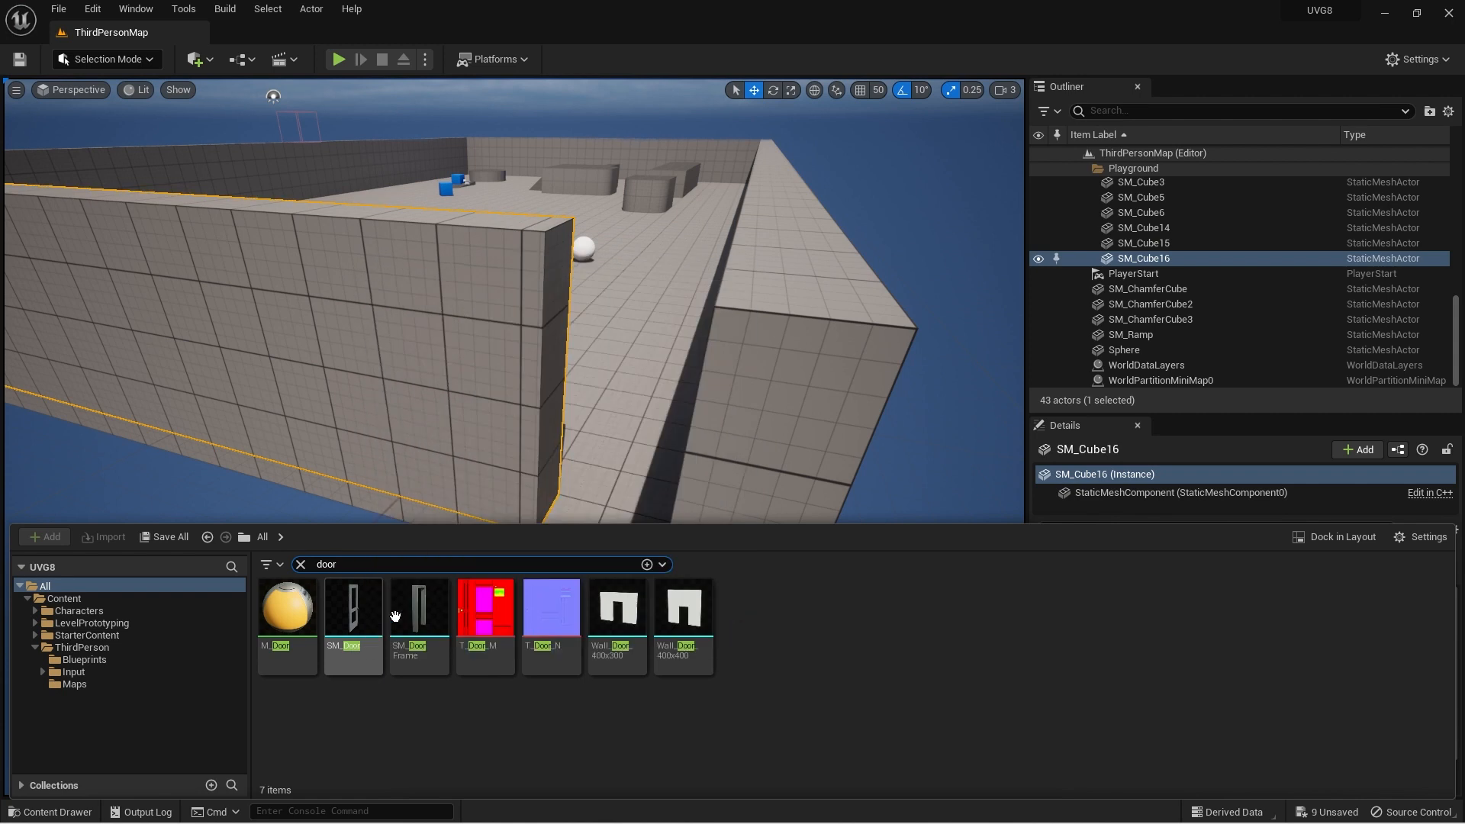
Place the SM_Door mesh on the floor in the wall gap and shift it along Y to about 3403, against the side wall
left_click_drag(378, 611, 644, 477)
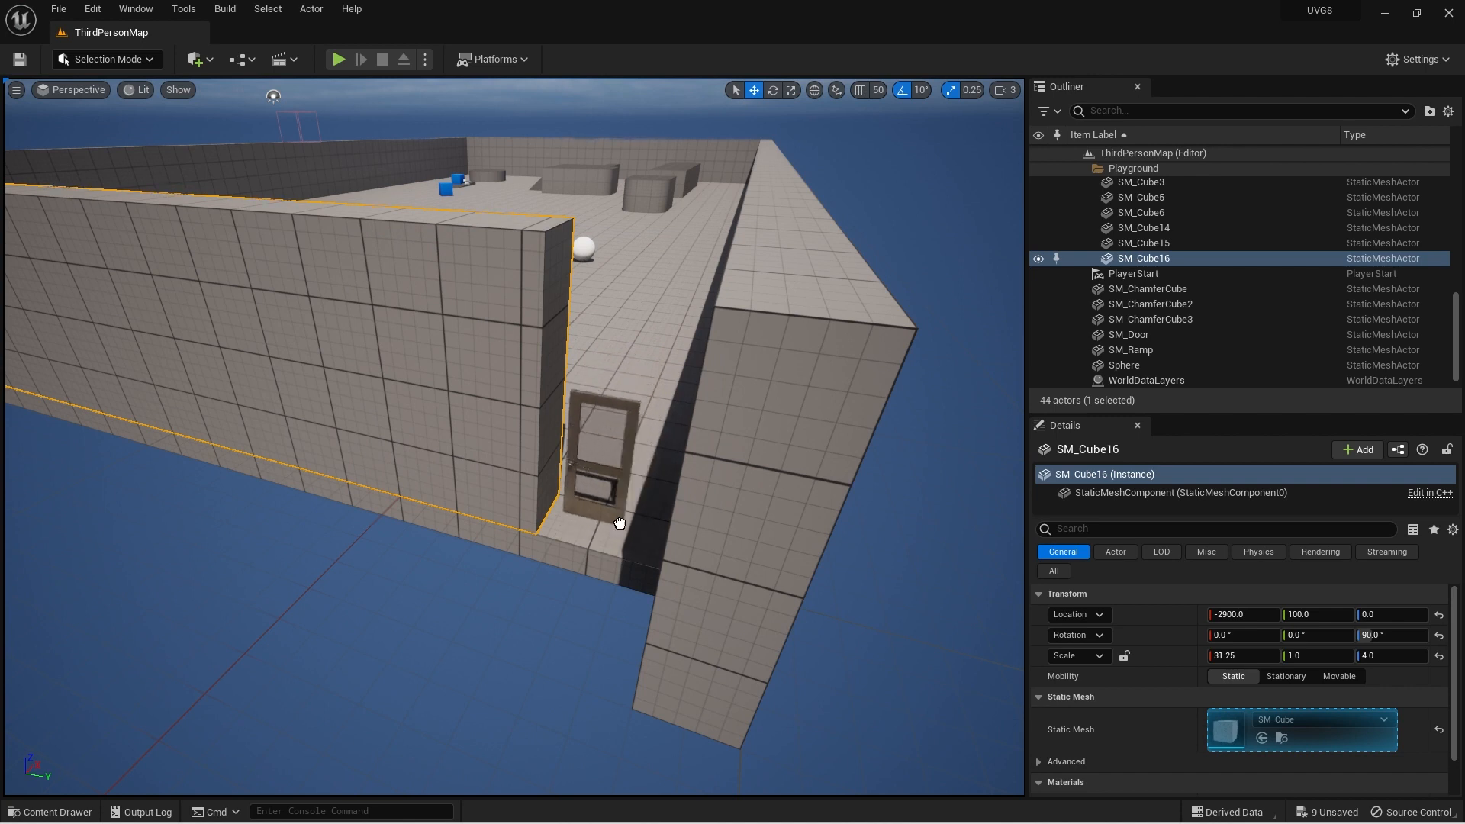
left_click_drag(541, 408, 695, 292)
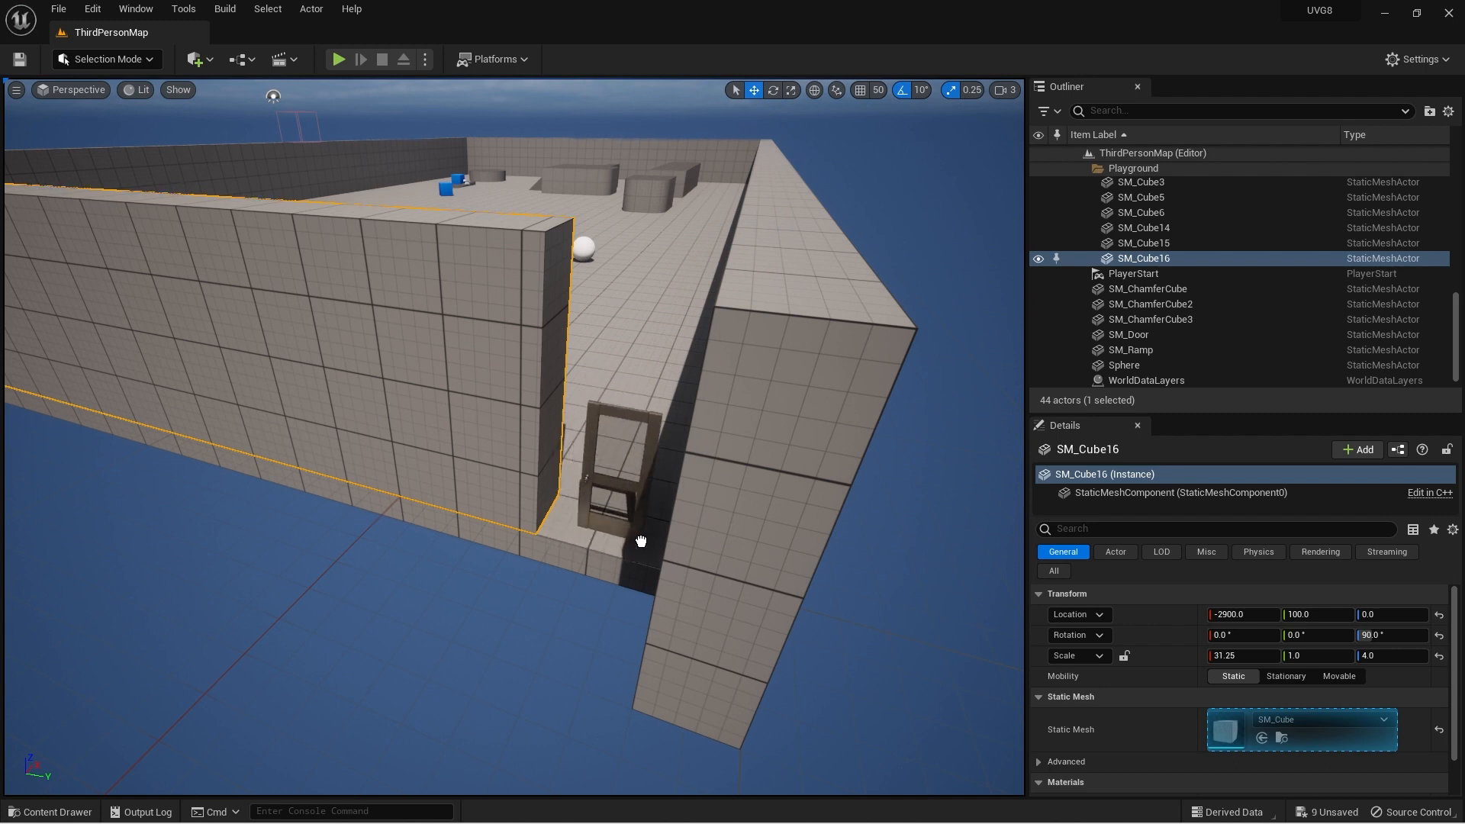
left_click_drag(641, 540, 642, 542)
key("f")
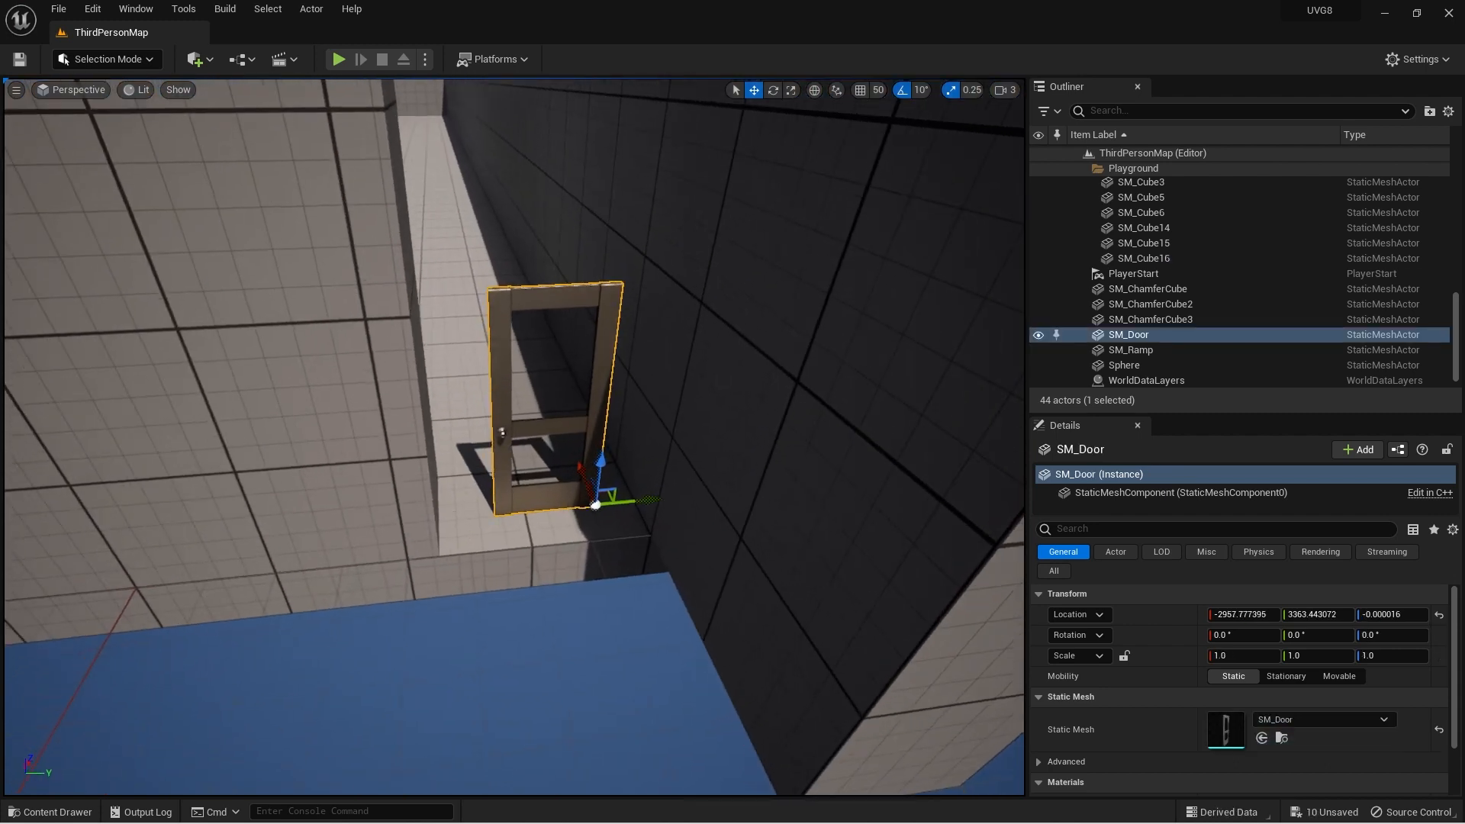
mouse_move(538, 643)
right_mouse_down()
mouse_move(565, 626)
mouse_move(565, 652)
mouse_move(538, 643)
right_mouse_up()
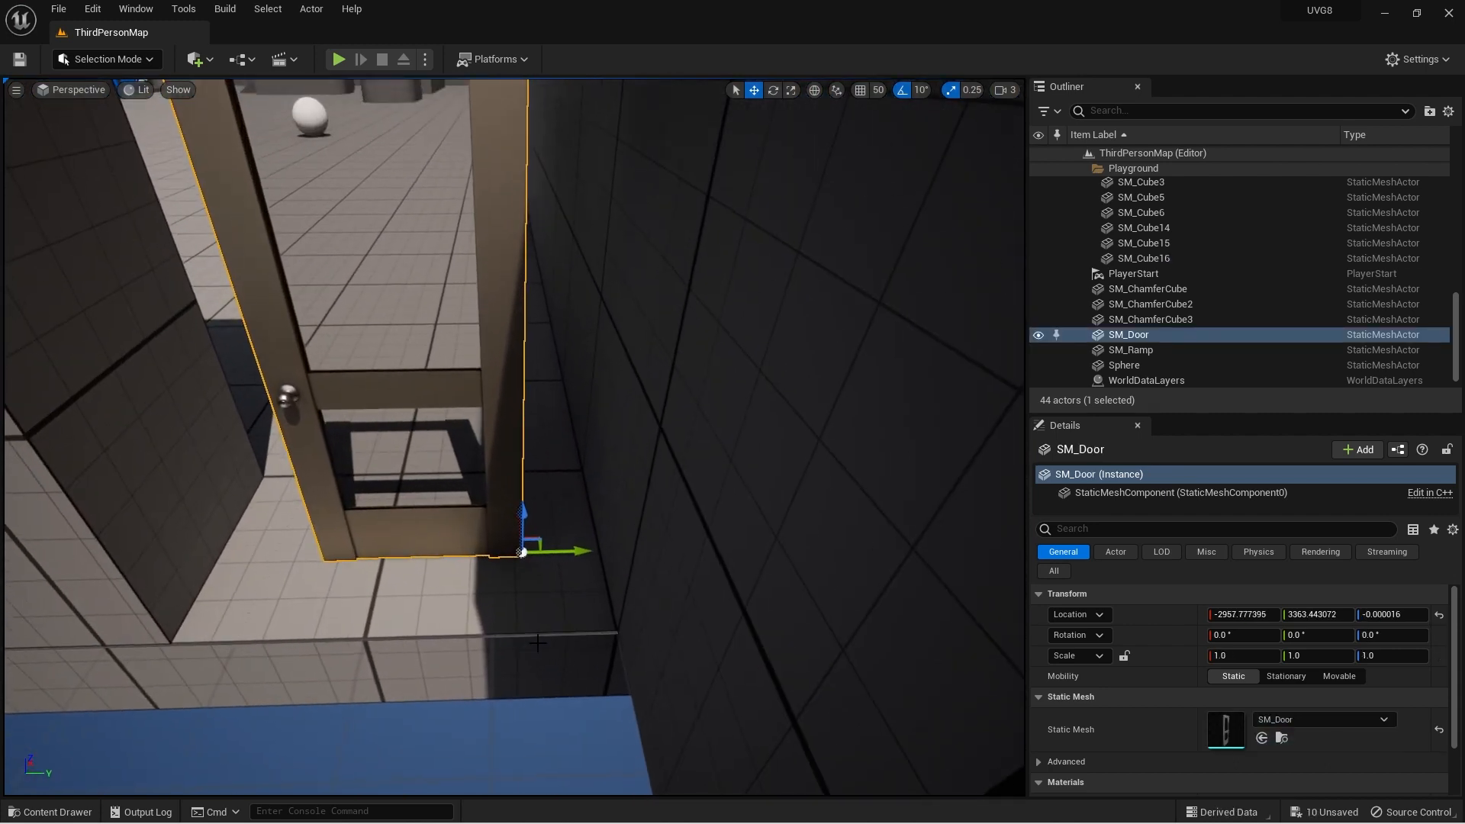
left_click_drag(568, 553, 651, 562)
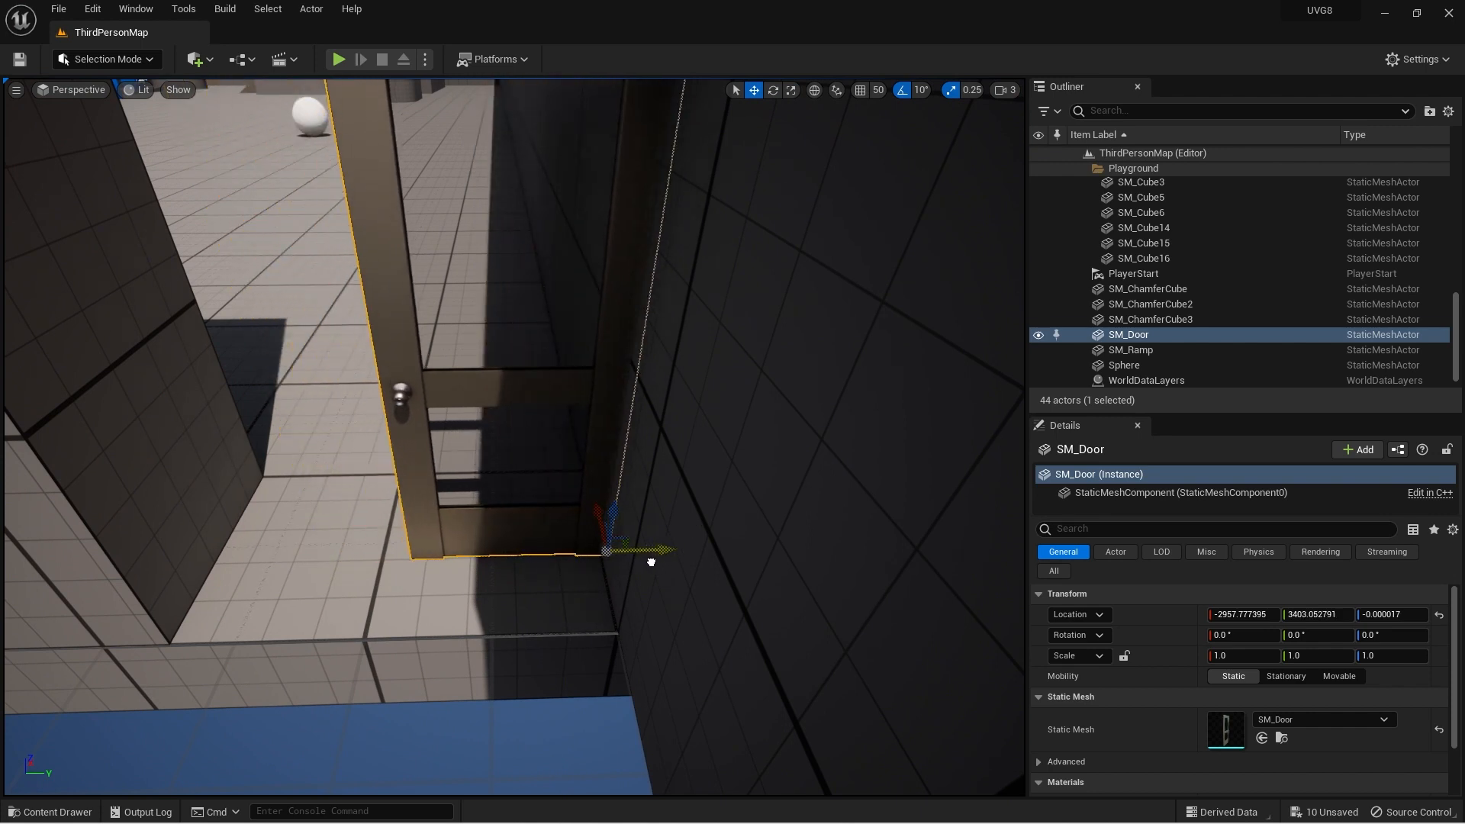
Lengthen the SM_Cube16 wall towards the door with scale snapping turned off, to an X scale of about 32.15
left_click(229, 499)
right_click_drag(229, 500, 73, 412)
left_click_drag(127, 362, 508, 292)
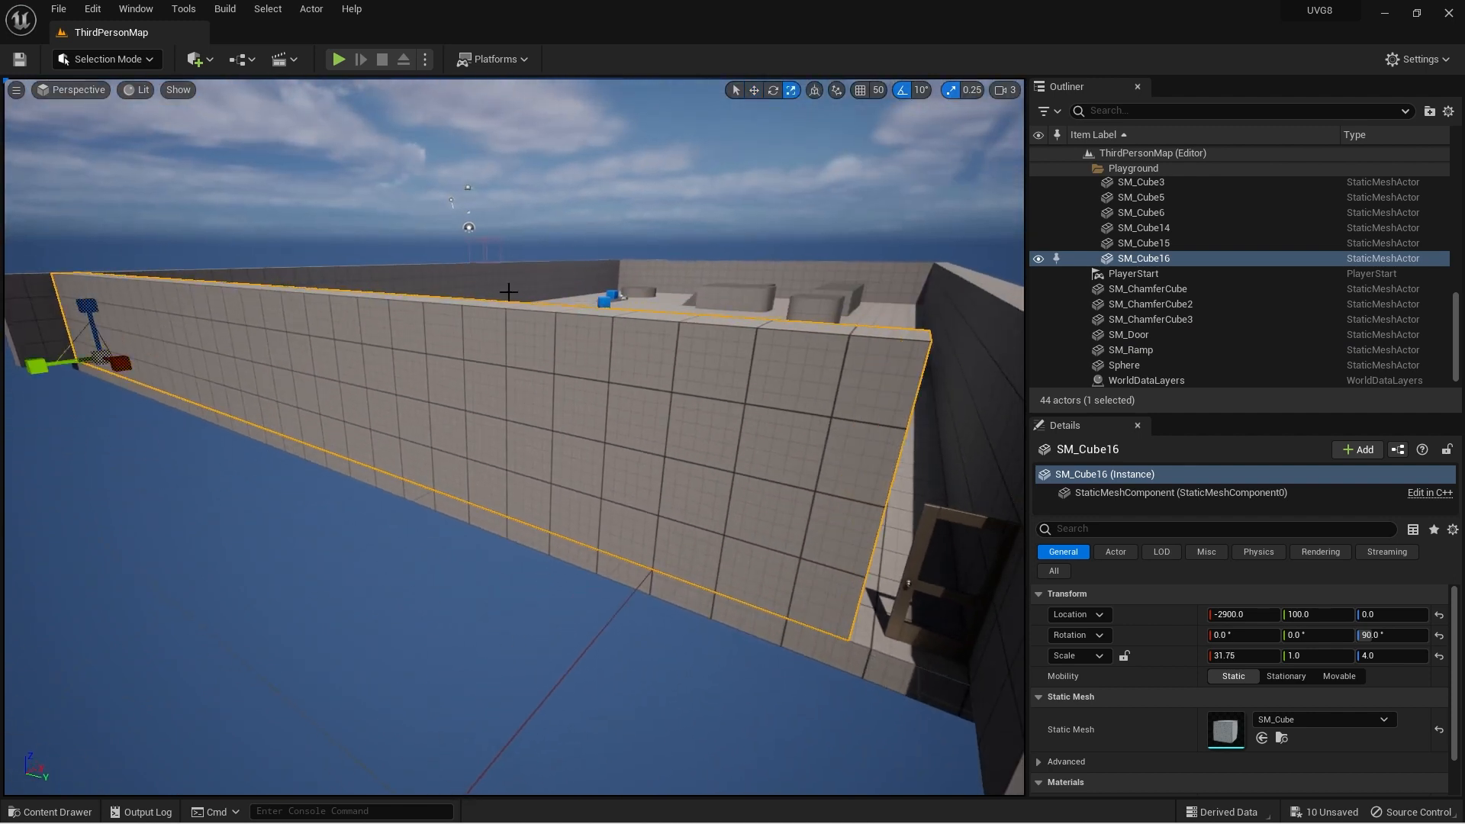
left_click(953, 90)
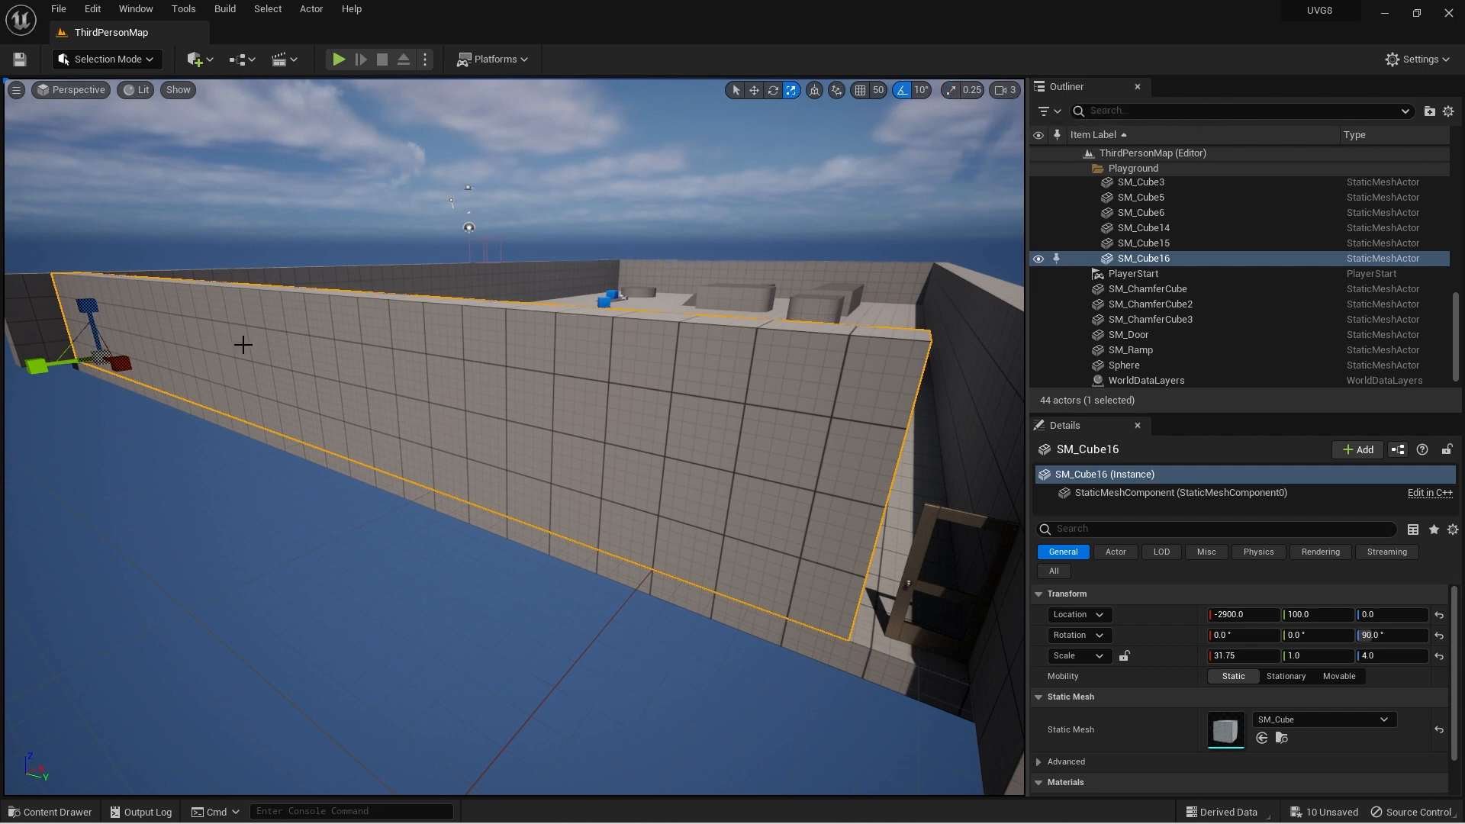
left_click_drag(118, 356, 127, 355)
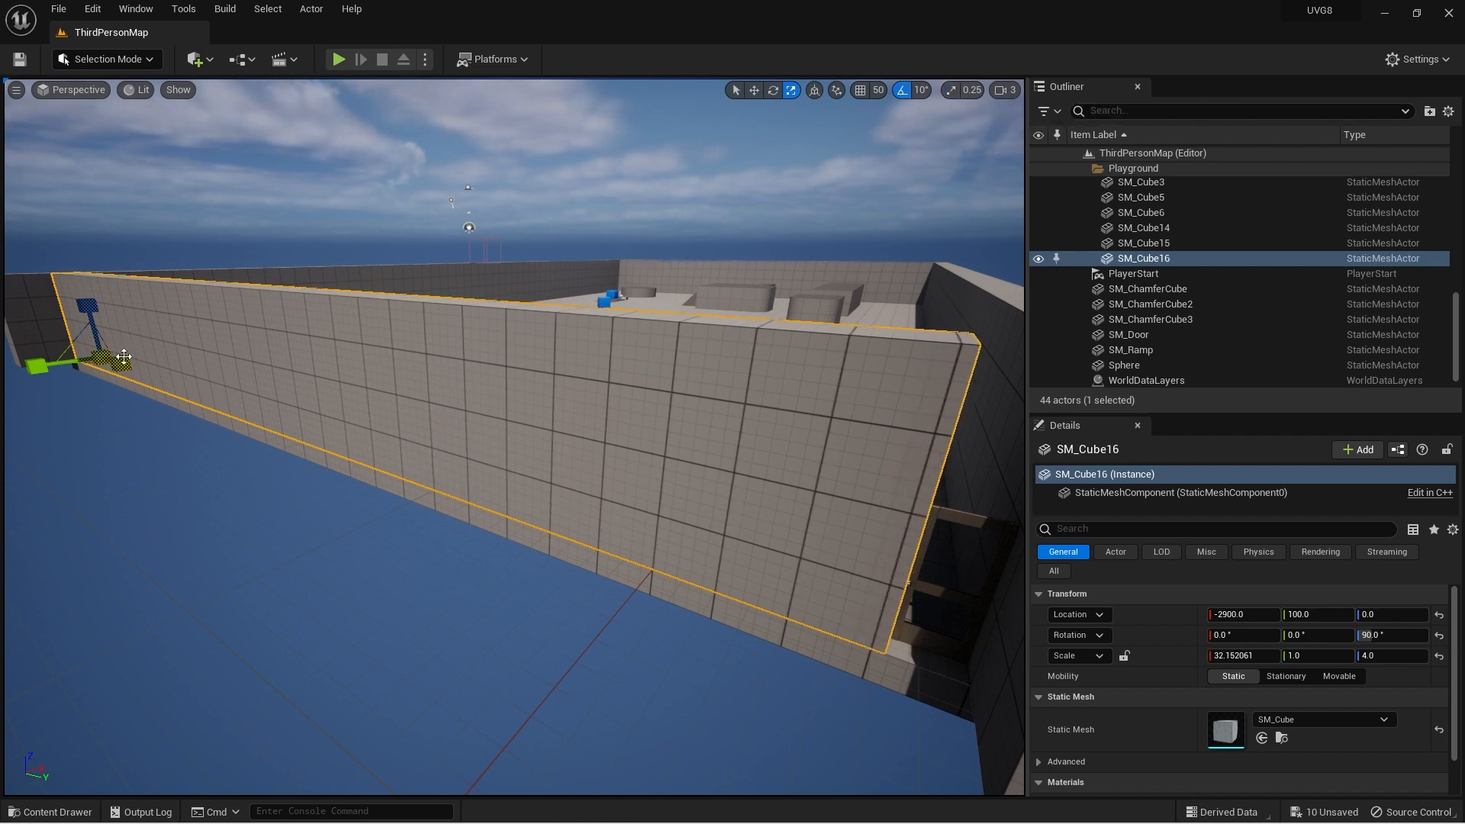
Add a Cube shape to the level and position it in the gap above the door, at a height of about 322
key("w")
right_click_drag(853, 357, 983, 228)
key("s")
key("s")
left_click(809, 163)
left_click(198, 66)
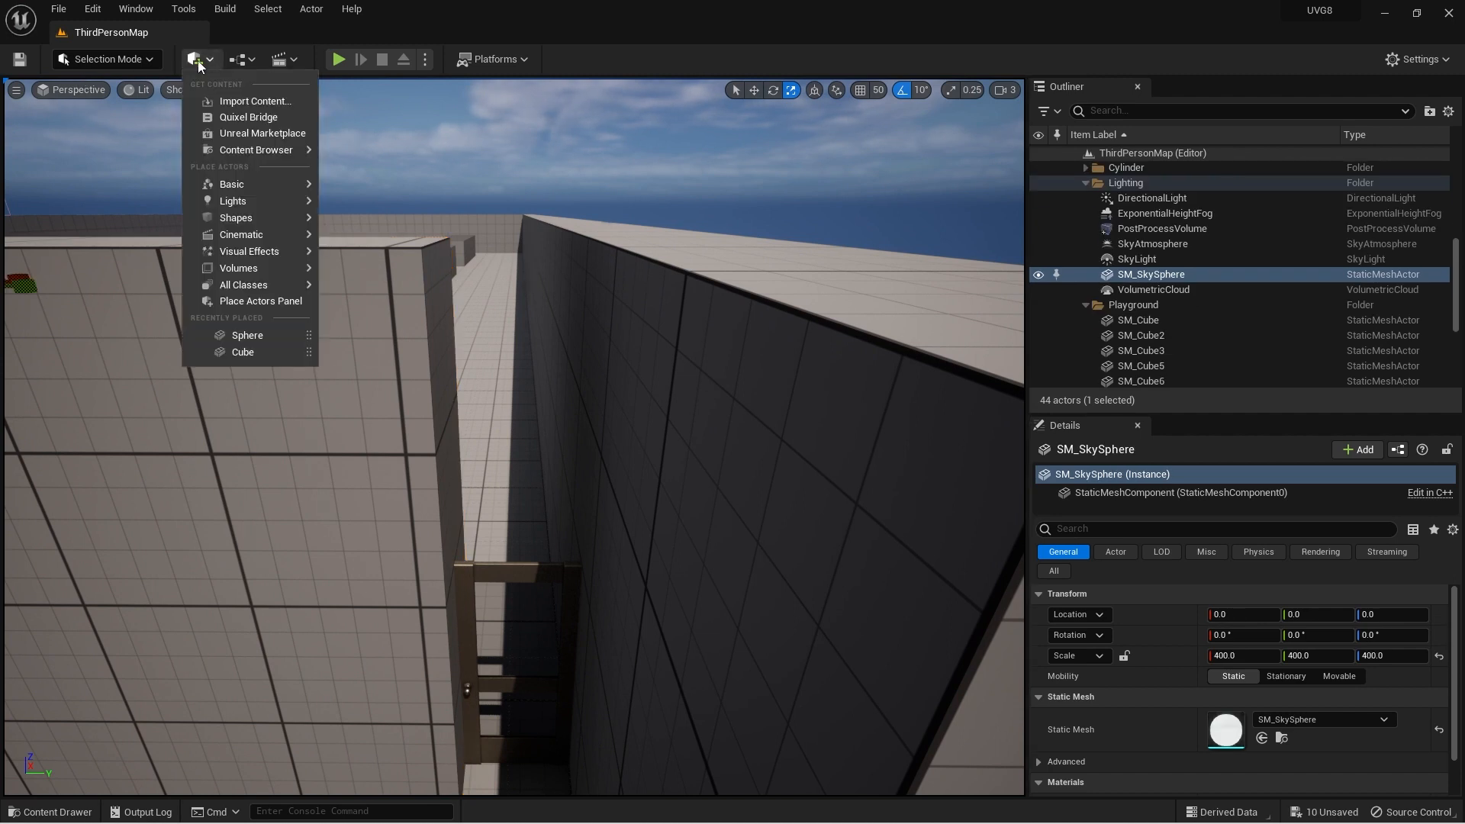
mouse_move(255, 186)
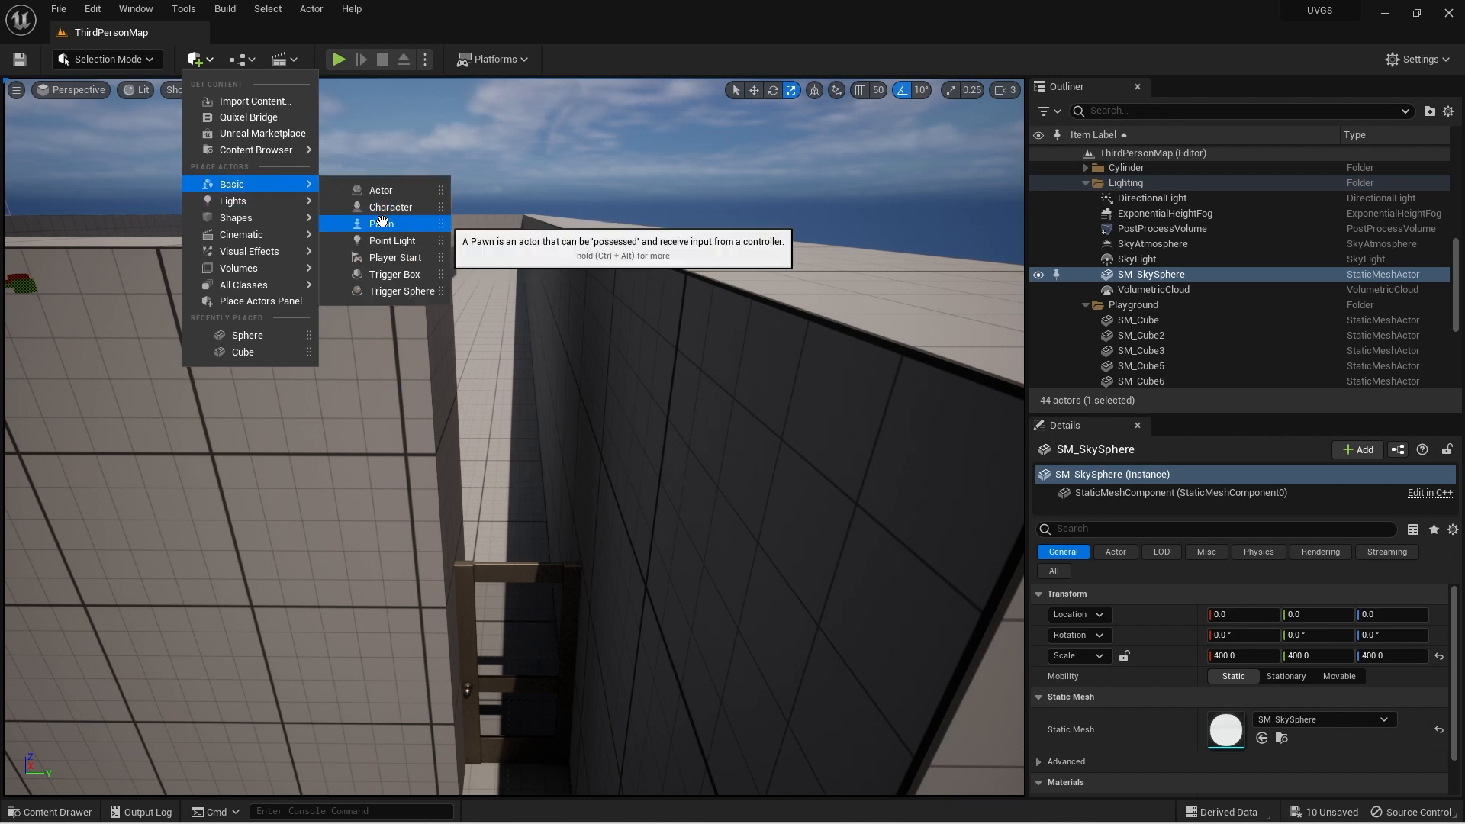
mouse_move(273, 216)
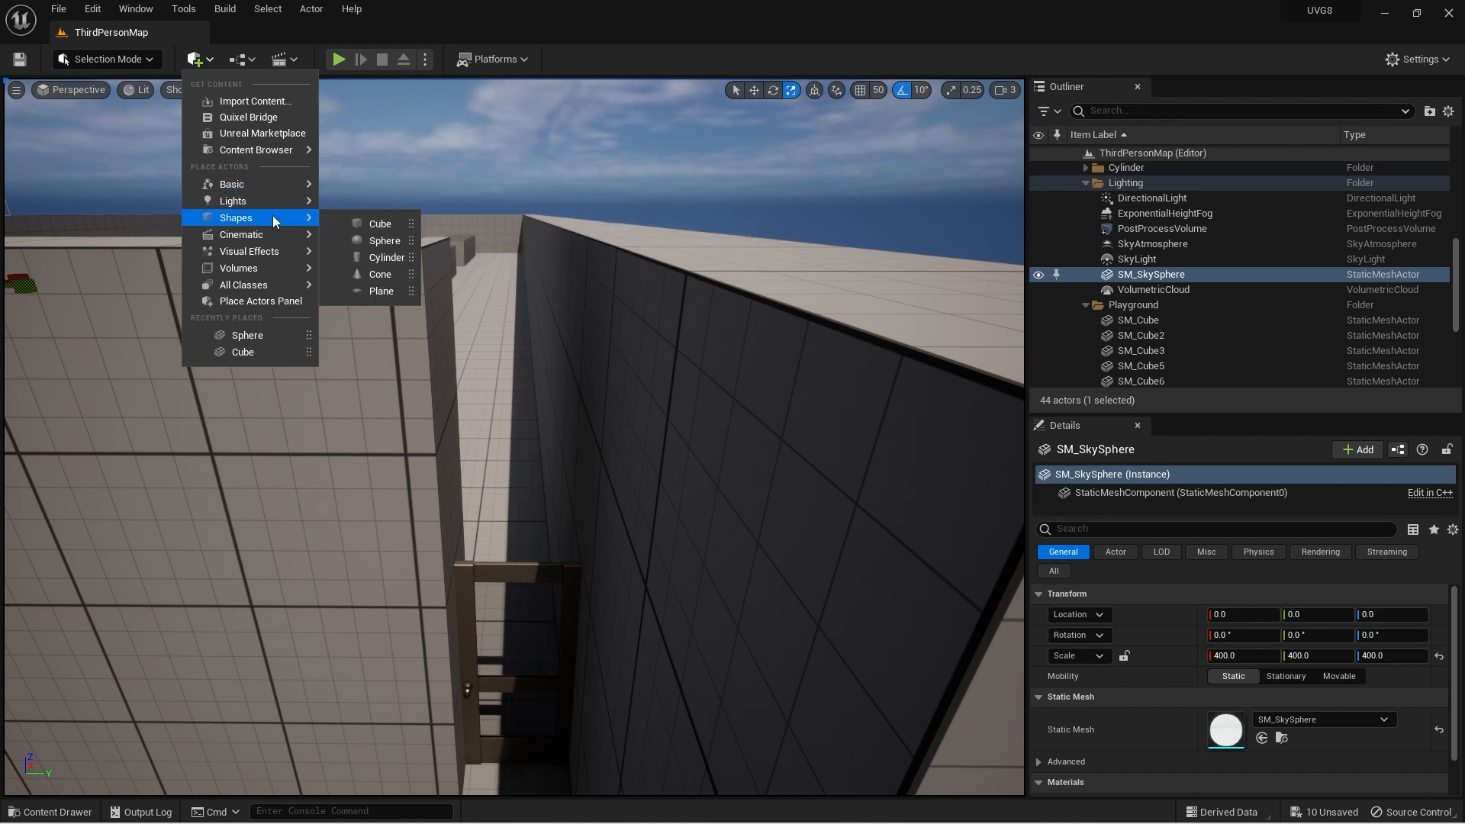
left_click(384, 222)
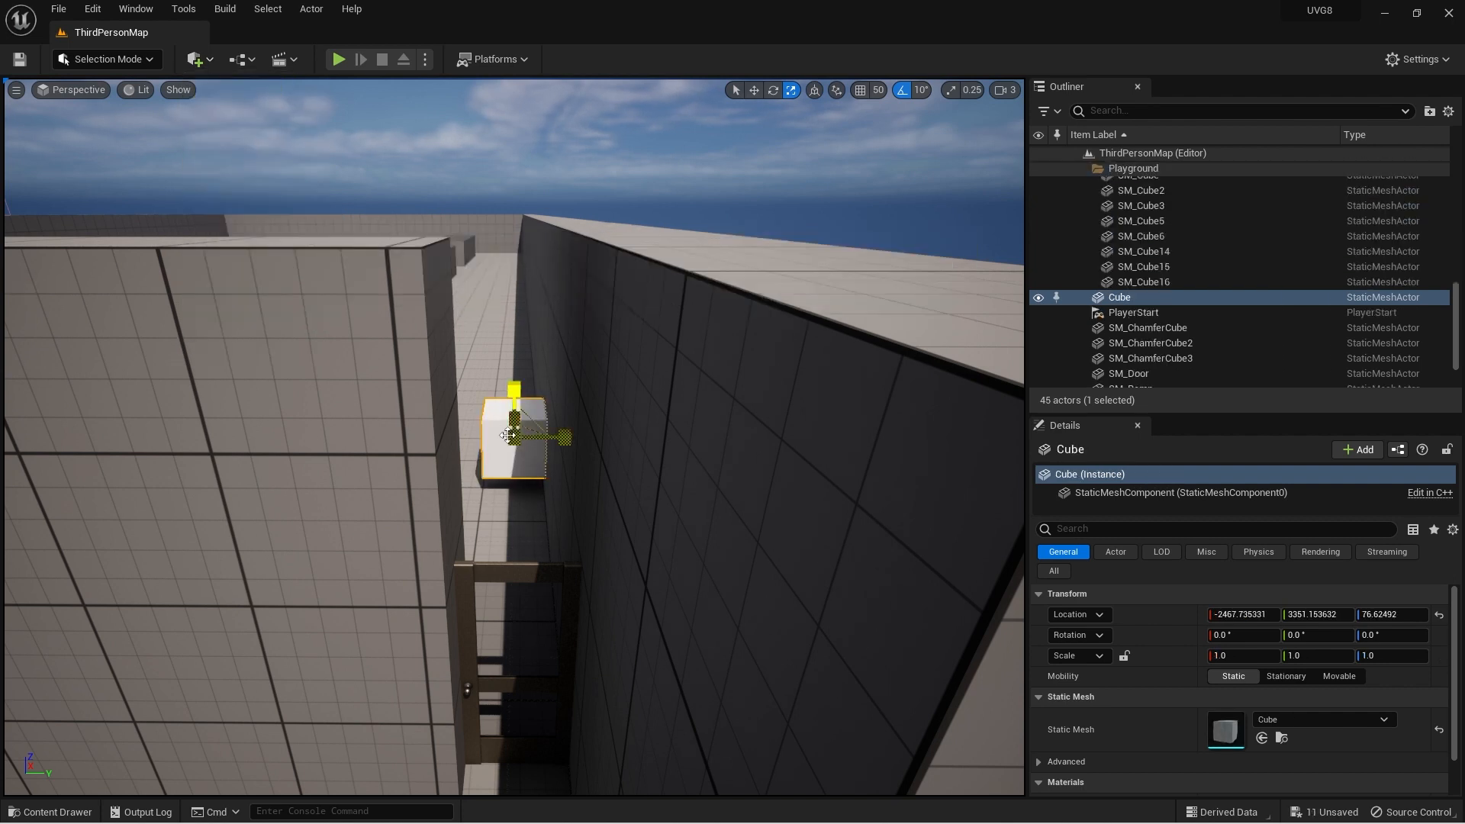
left_click_drag(533, 421, 585, 419)
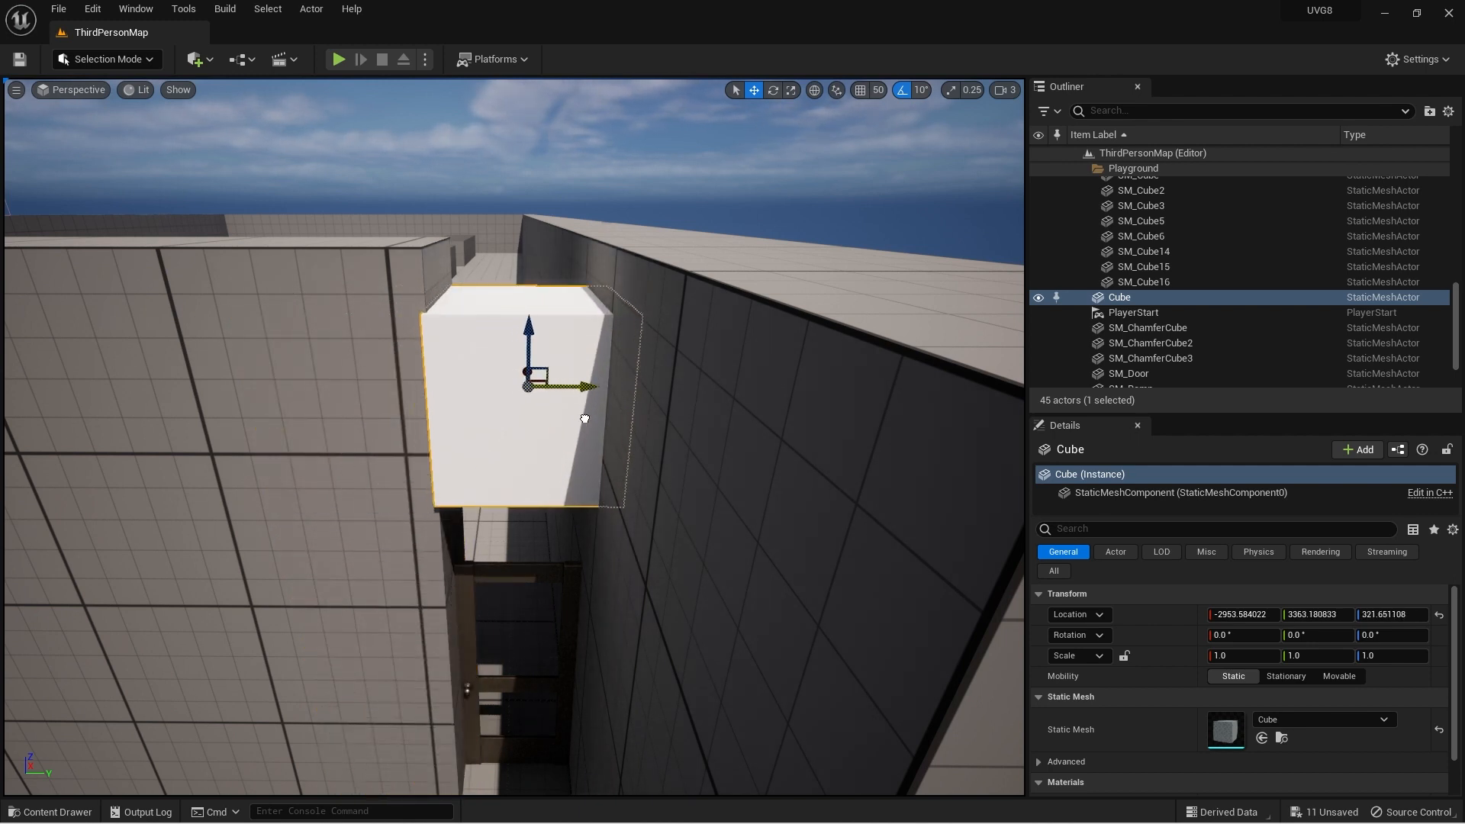
Stretch the cube above the door to a Z scale of about 1.92 and lower it to about Z 300.4
right_click_drag(610, 347, 501, 346)
key("r")
left_click_drag(447, 369, 441, 344)
mouse_move(438, 403)
right_mouse_down()
mouse_move(489, 457)
mouse_move(427, 382)
mouse_move(412, 389)
mouse_move(427, 412)
right_mouse_up()
key("w")
left_click_drag(471, 257, 476, 318)
Shift the cube above the door sideways along Y to about 3375.5, into the side wall
key("r")
right_click_drag(767, 381, 591, 334)
key("w")
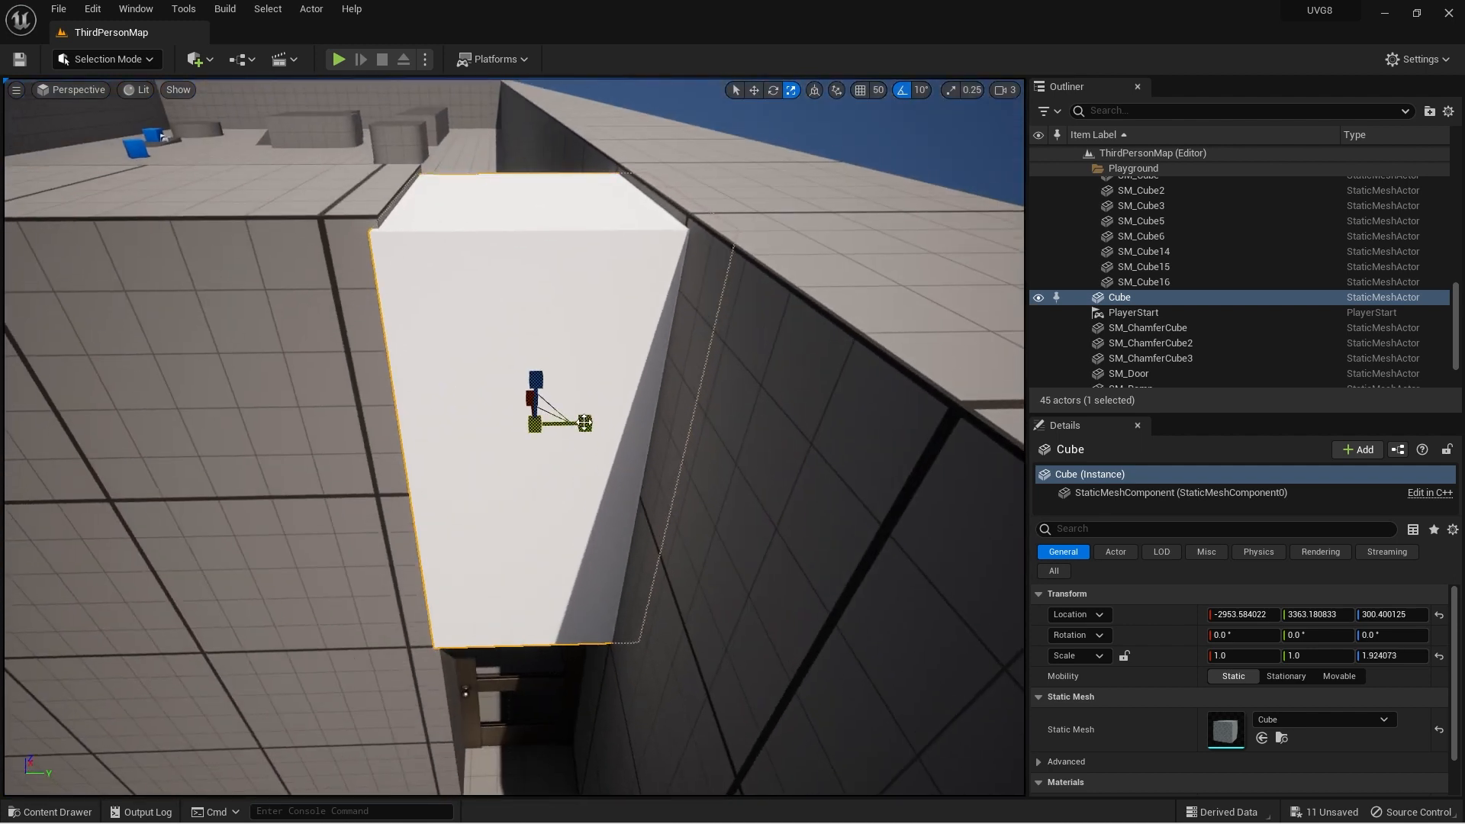
key("w")
left_click_drag(597, 423, 624, 423)
Reduce the viewport camera speed to 2 and lower the cube above the door to about Z 290.3
right_click_drag(591, 285, 548, 215)
key("w")
key("a")
key("d")
right_click_drag(653, 252, 653, 251)
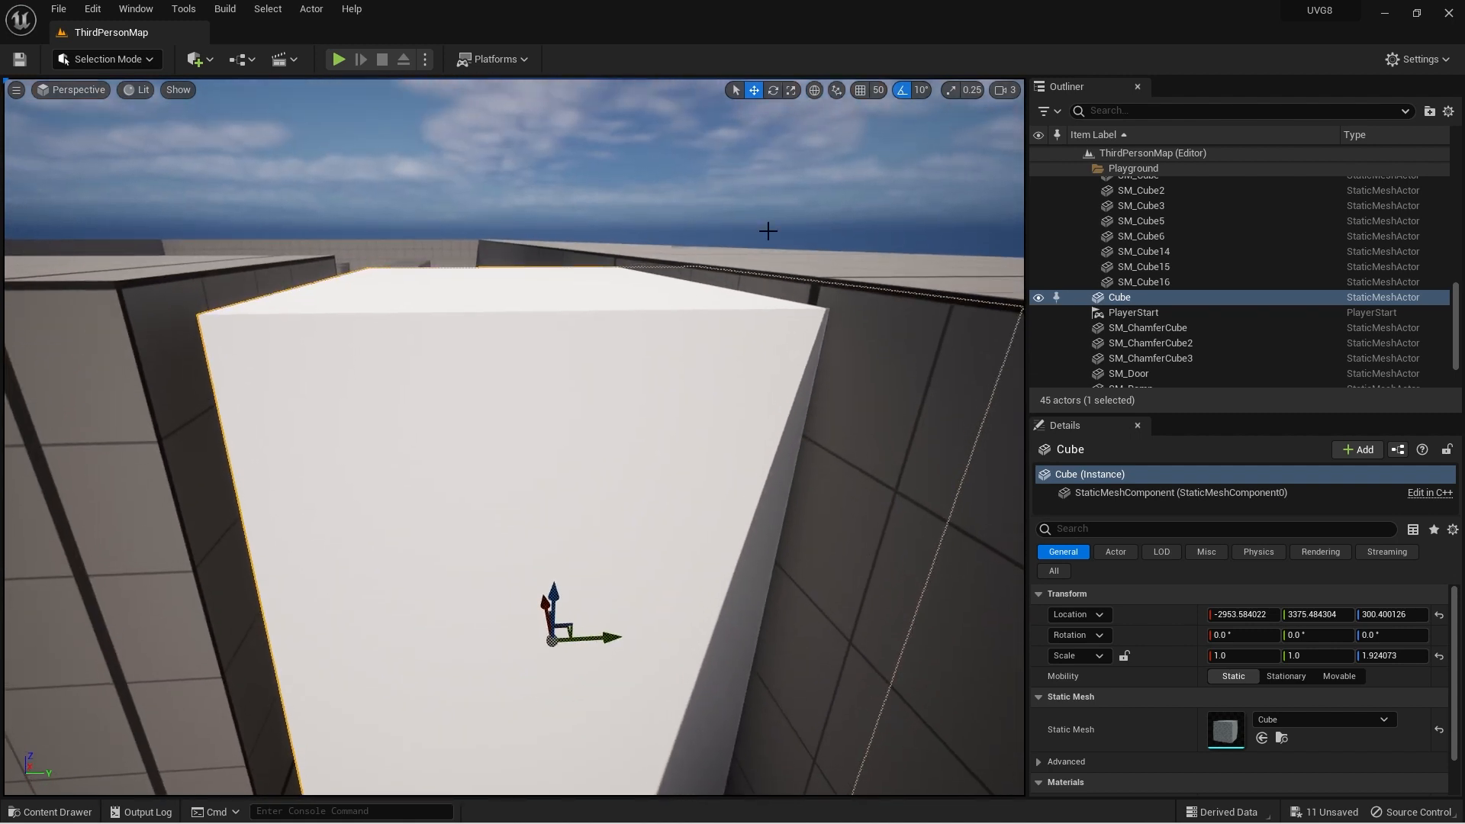
left_click(1004, 90)
right_click_drag(650, 248, 811, 224)
key("a")
right_click_drag(633, 375, 609, 377)
key("d")
left_click_drag(614, 525, 654, 550)
Examine up close how the cube's top and side line up with the adjoining walls
right_click_drag(654, 550, 739, 521)
key("d")
key("d")
key("a")
key("a")
right_click_drag(307, 442, 307, 443)
key("d")
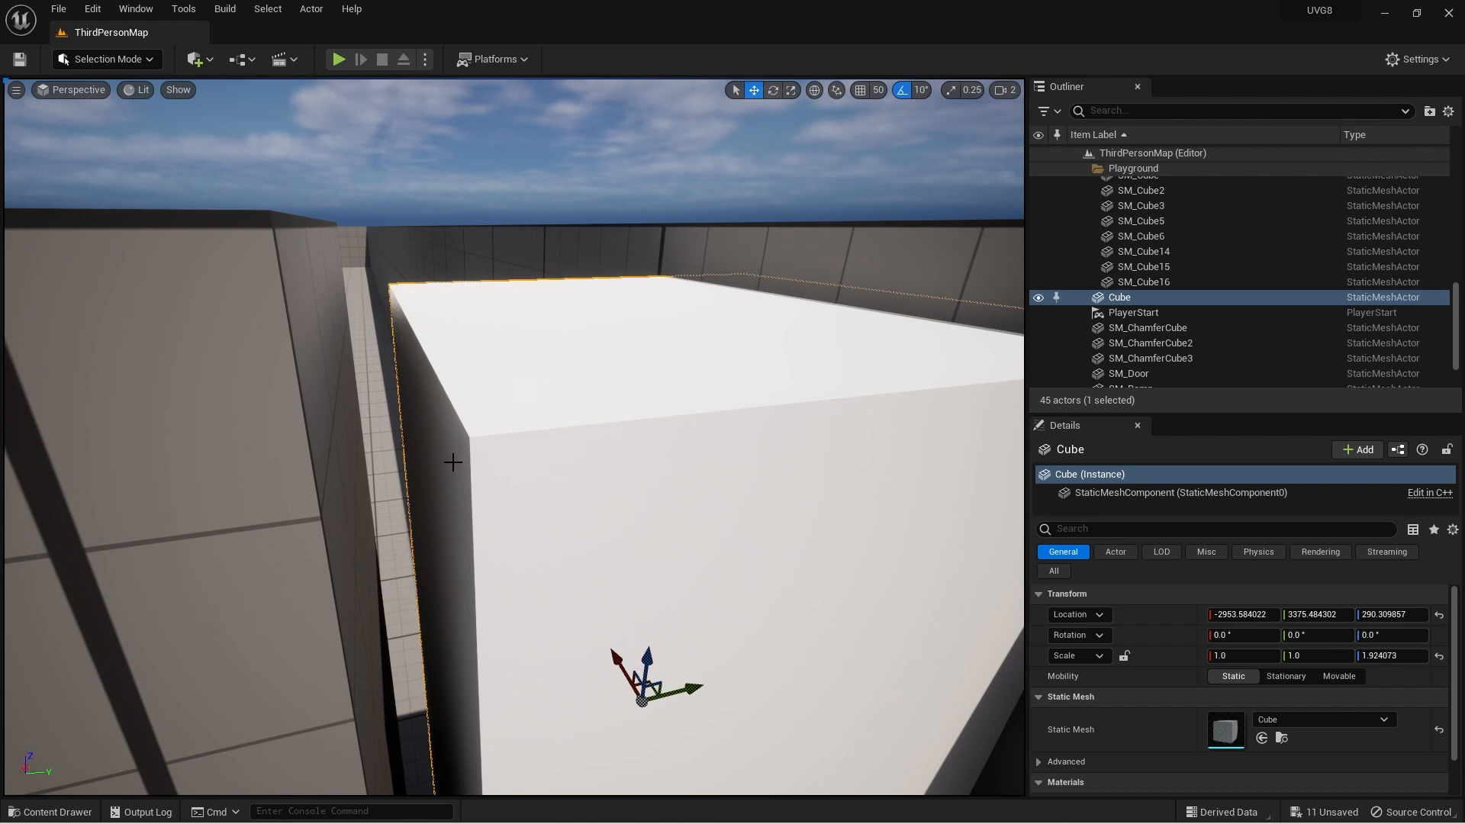
right_click_drag(467, 447, 487, 409)
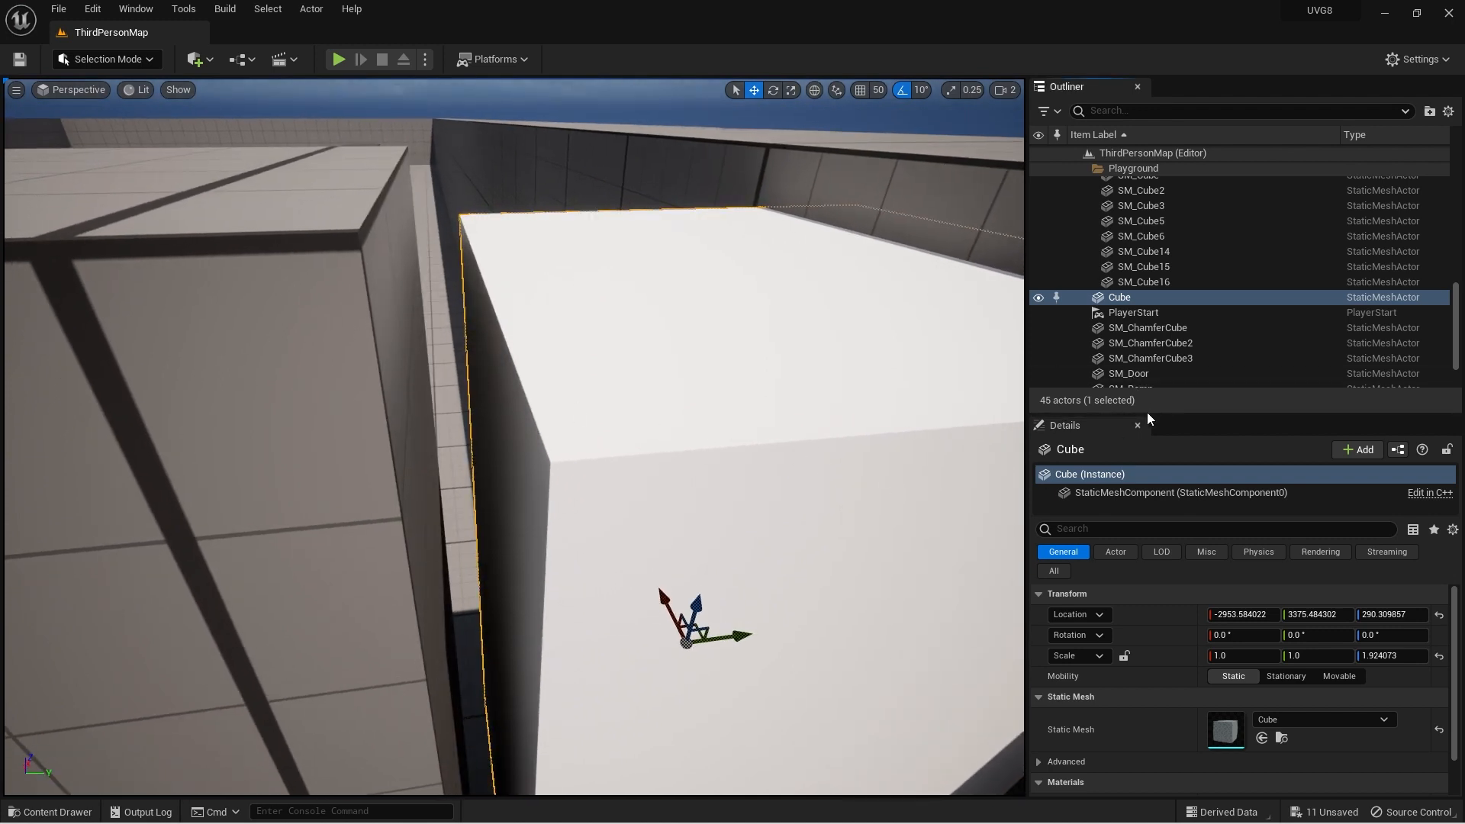
Open the cube's static mesh in its own editor and show the mesh's vertices
left_click_drag(1155, 415, 1154, 370)
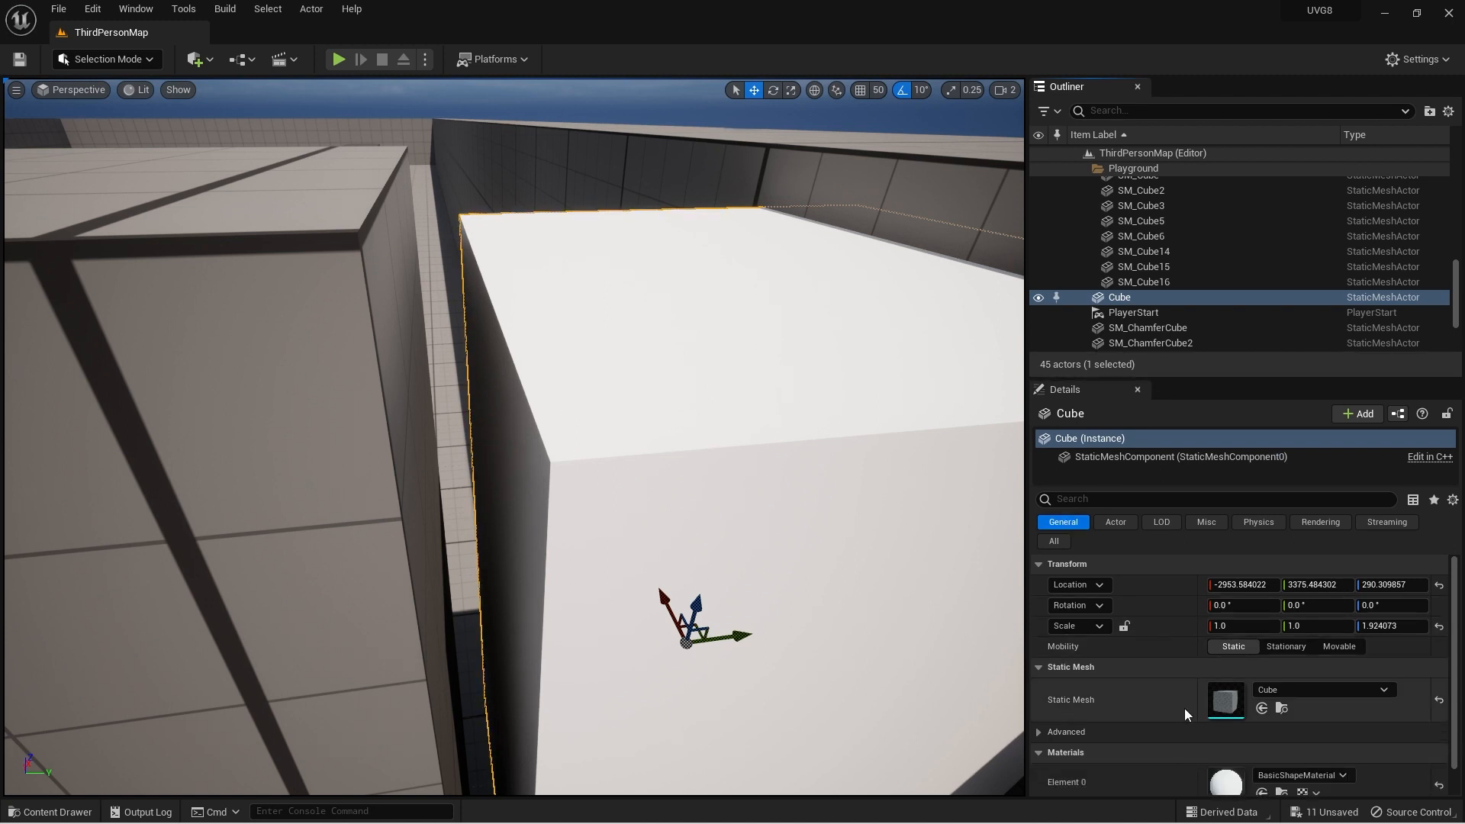
double_click(1225, 699)
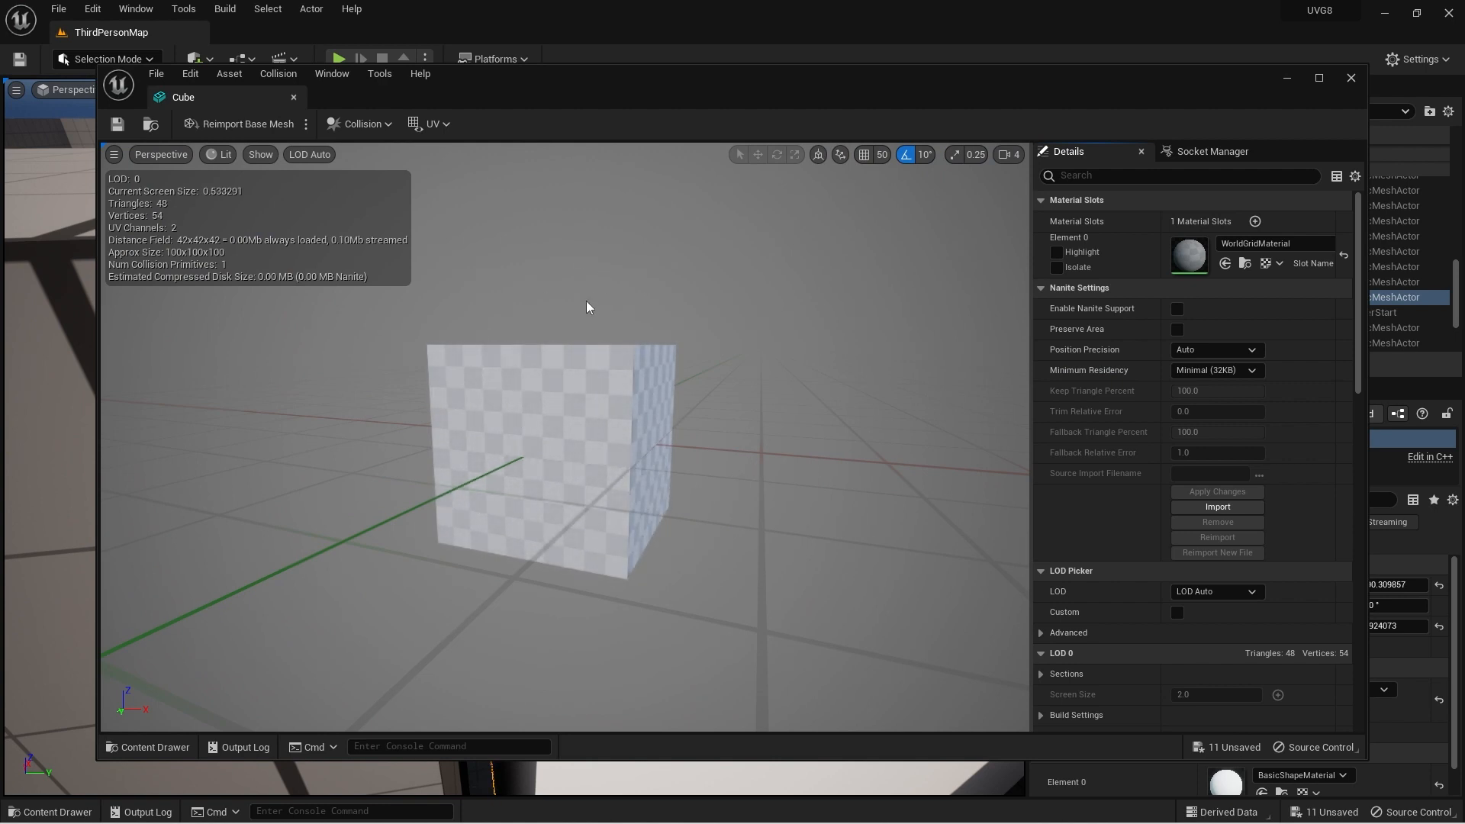
left_click_drag(488, 359, 526, 412, "alt")
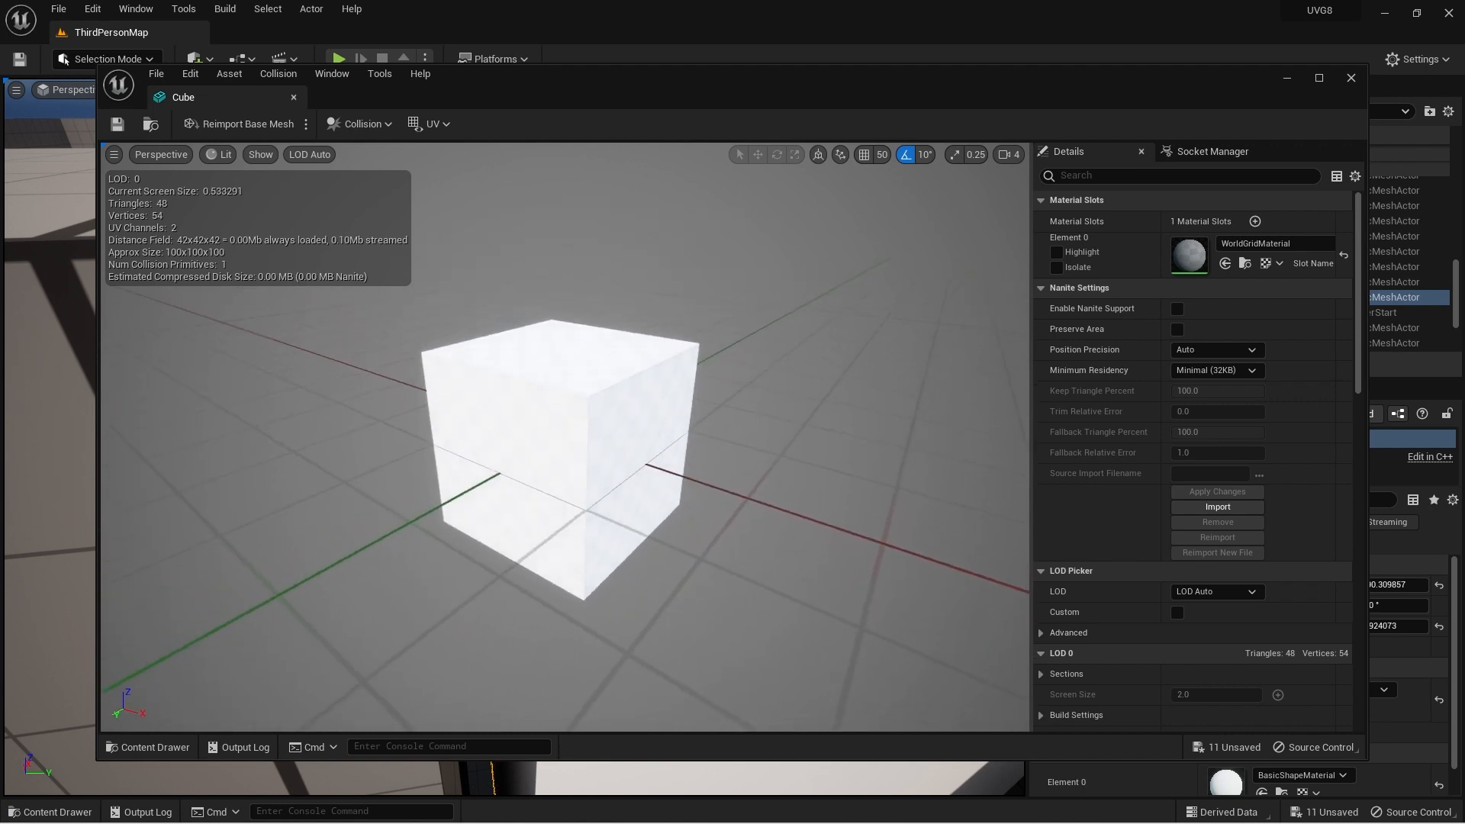
left_click(260, 154)
left_click(305, 214)
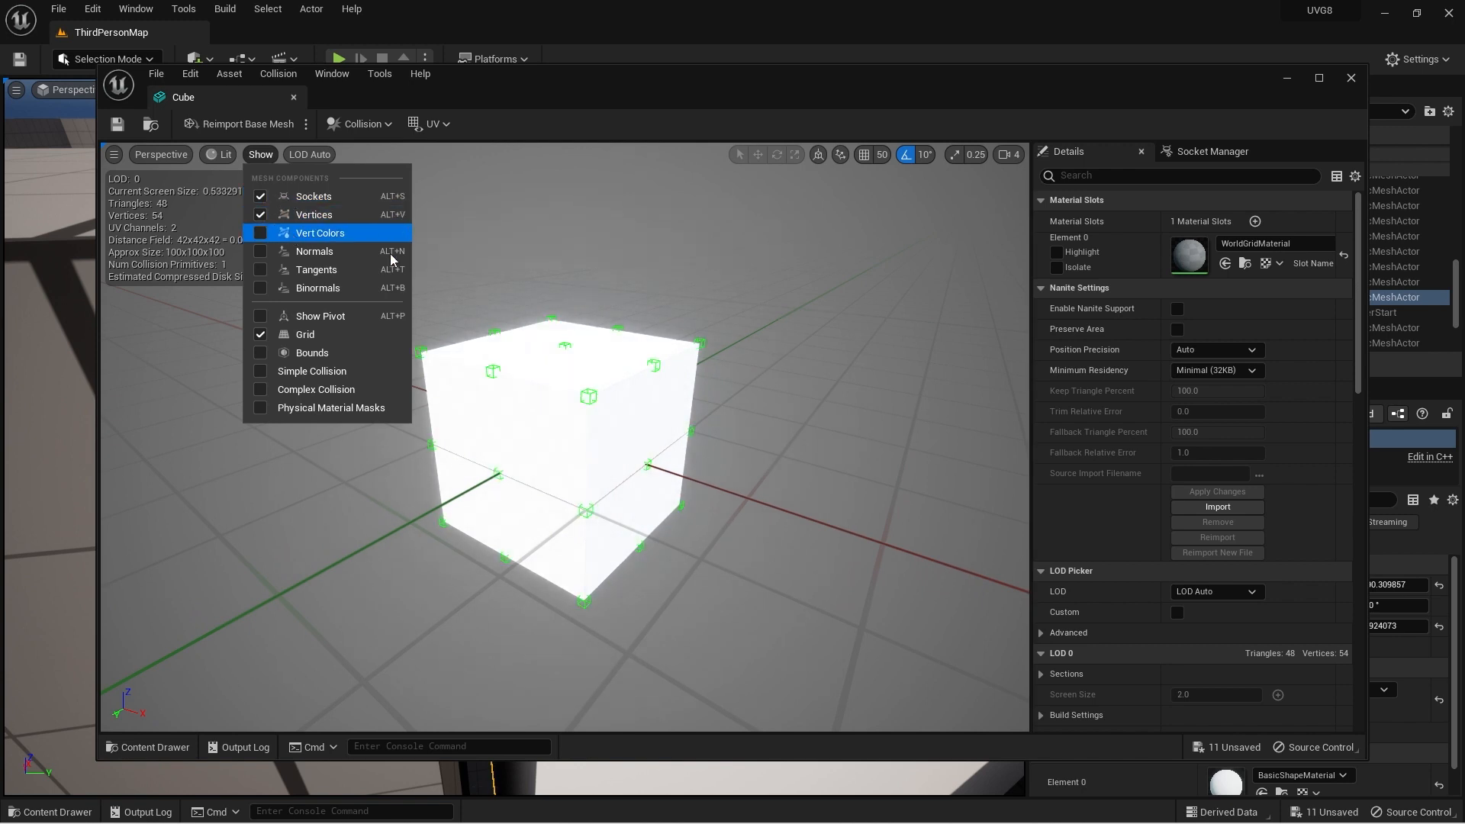
left_click_drag(586, 267, 794, 268, "alt")
scroll(572, 272, "up", 5)
left_click_drag(633, 257, 330, 166, "alt")
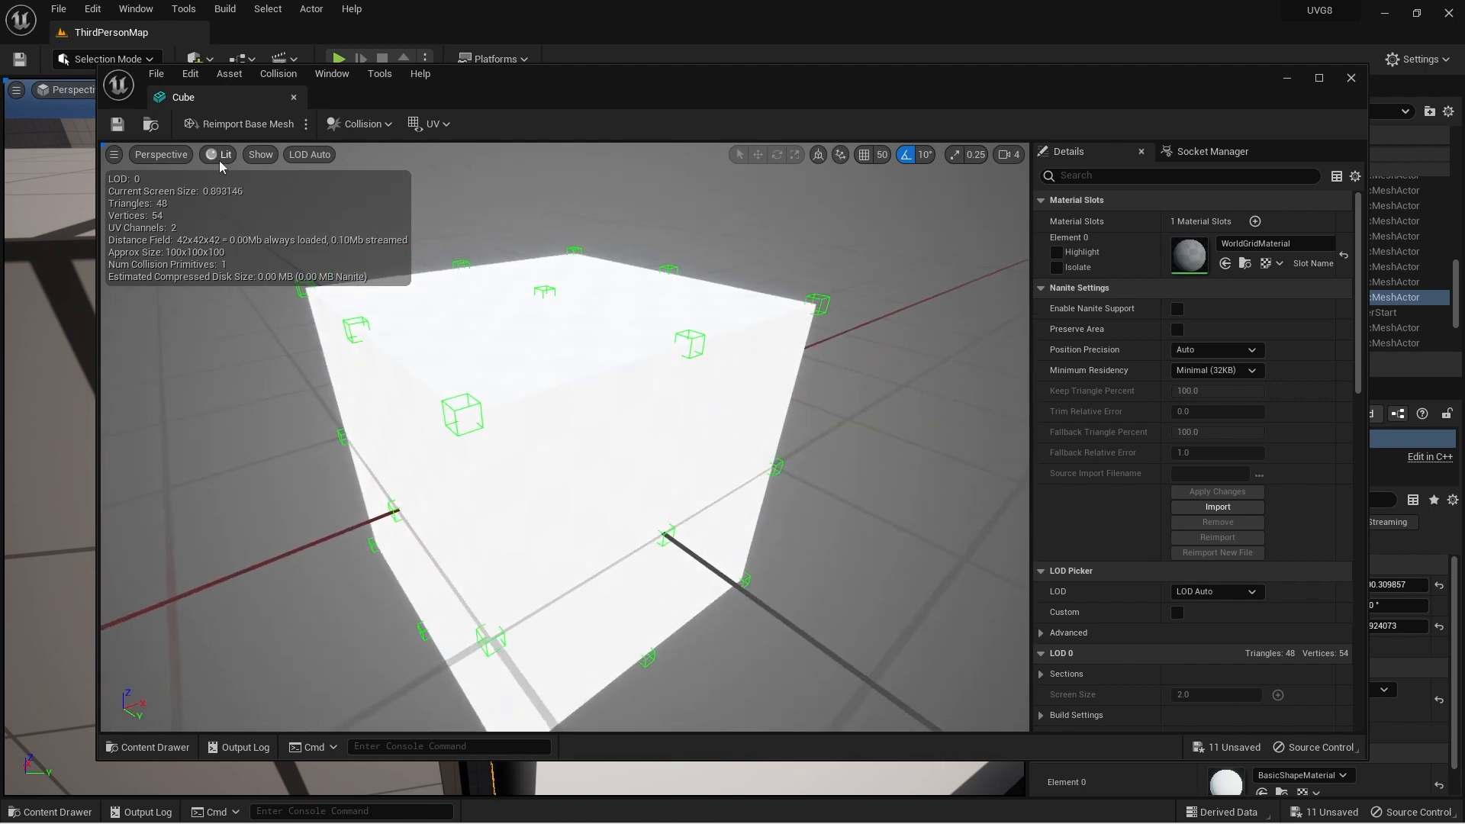
Switch the cube mesh preview to Wireframe view mode and look over its triangles
left_click(258, 156)
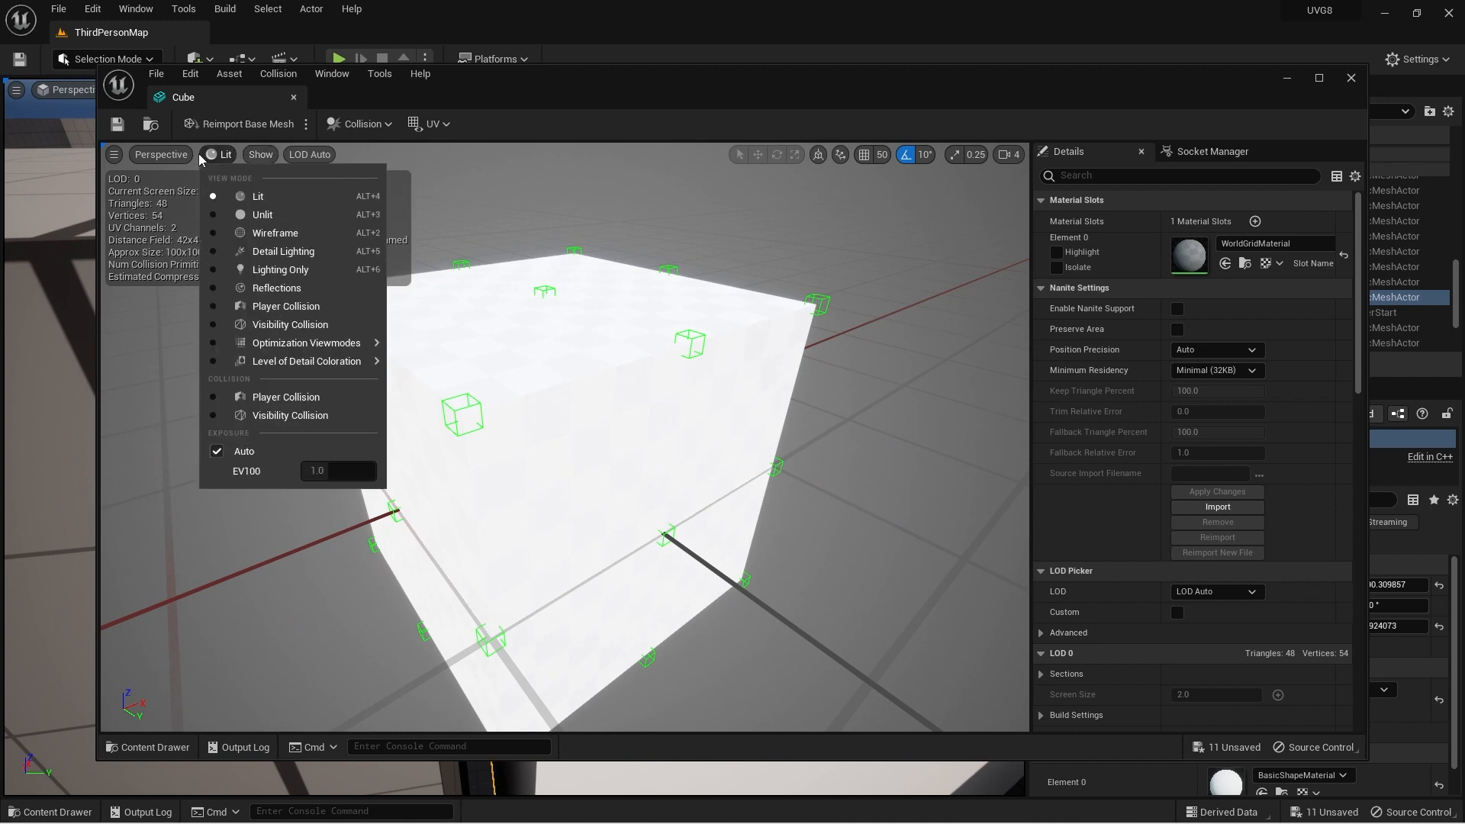
mouse_move(219, 156)
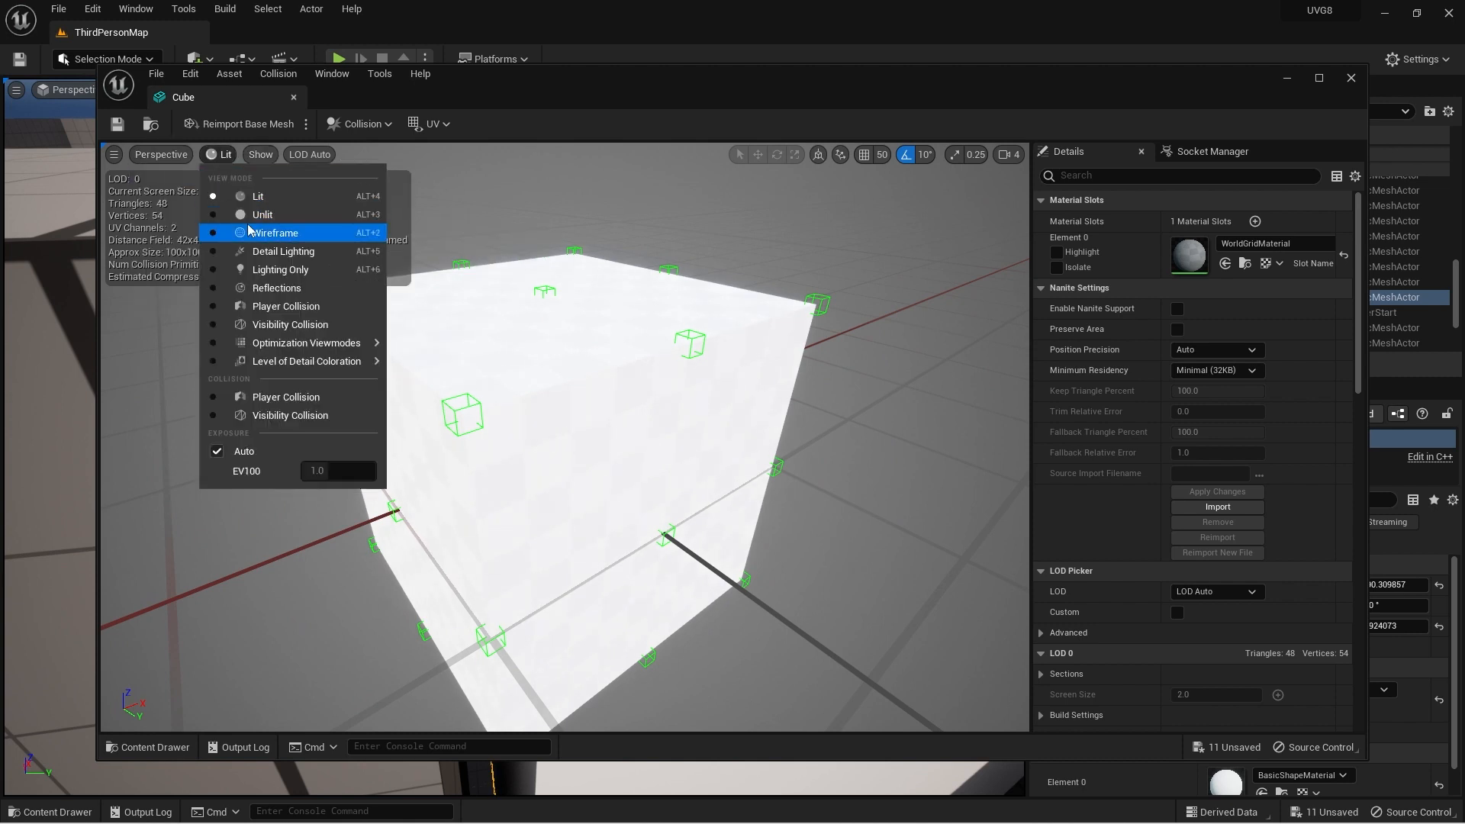
left_click(271, 233)
right_click_drag(564, 437, 708, 295)
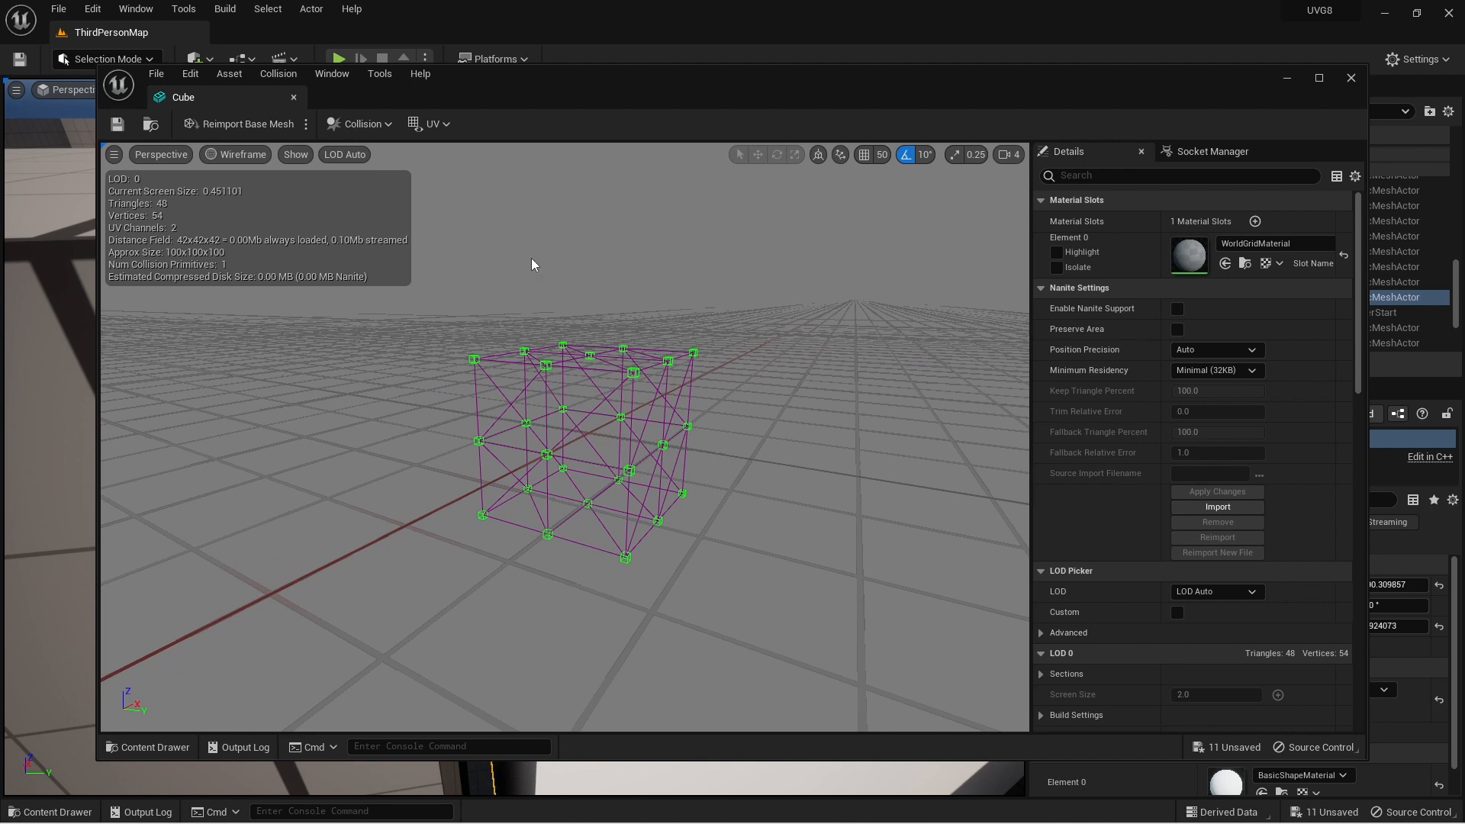
Turn Show Environment and Show Floor on and off again in the Preview Scene Settings and close them
left_click(332, 75)
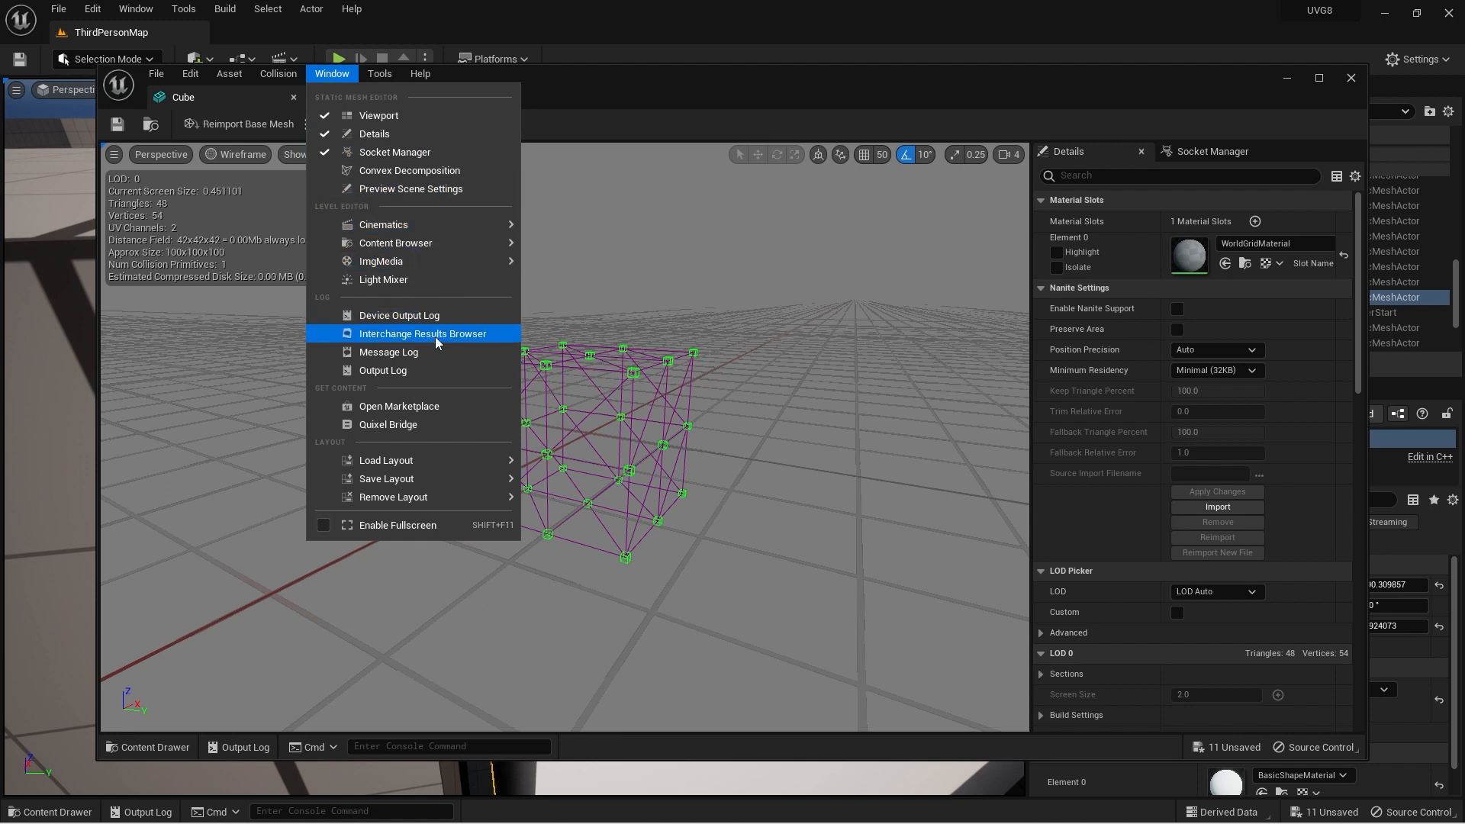
left_click(440, 190)
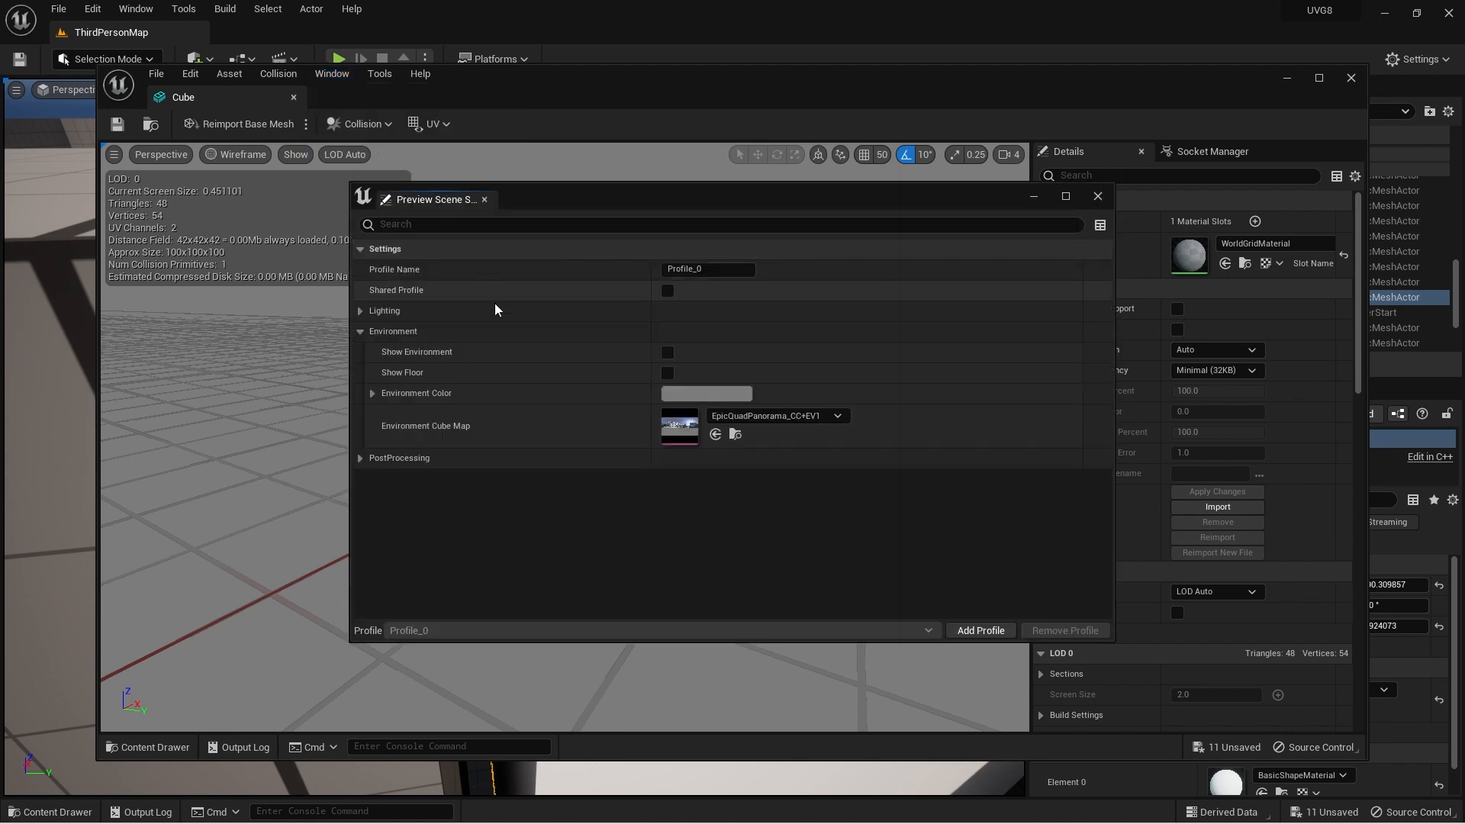
left_click(393, 340)
left_click(371, 338)
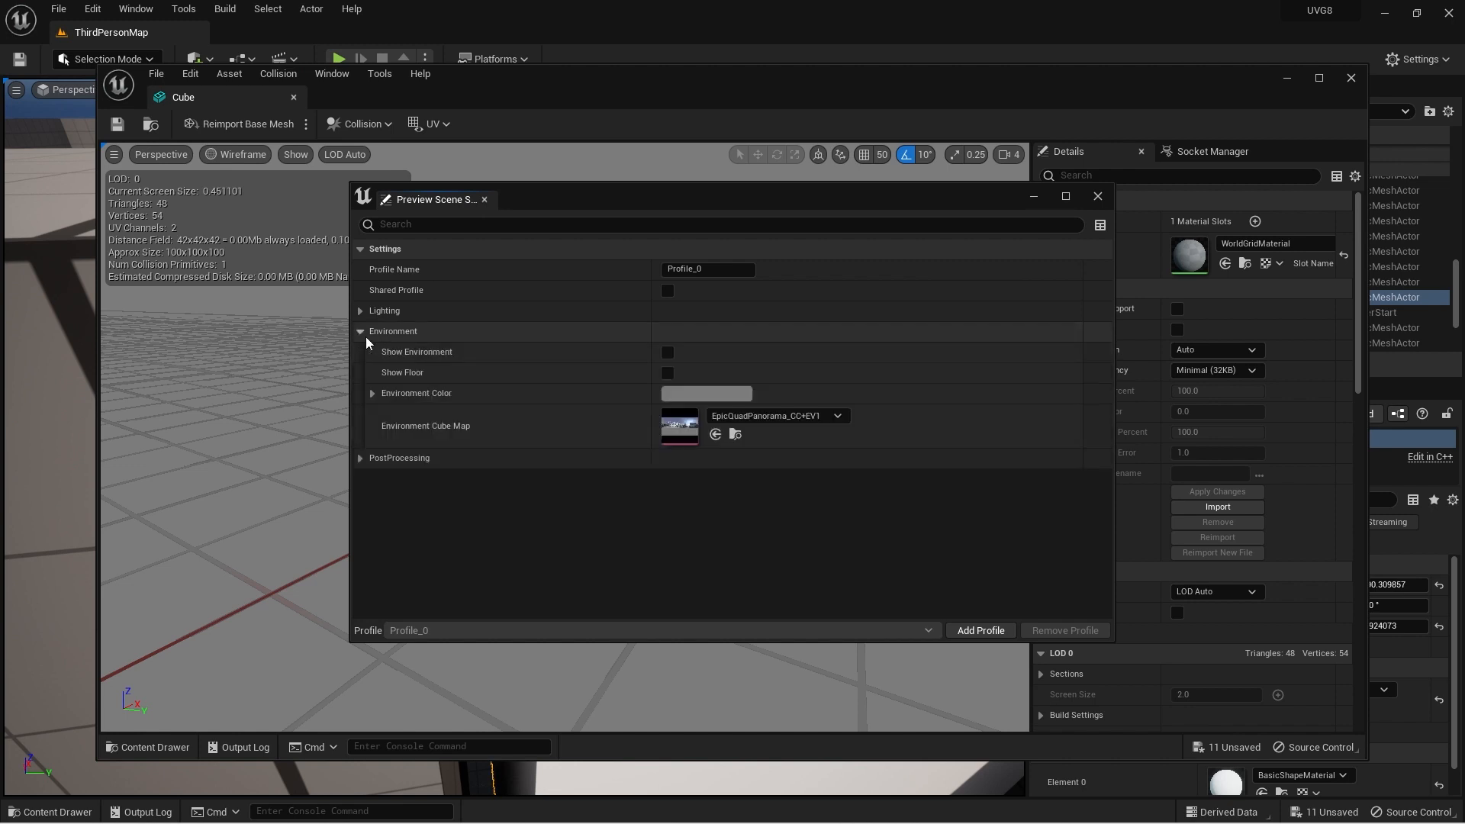
left_click(668, 354)
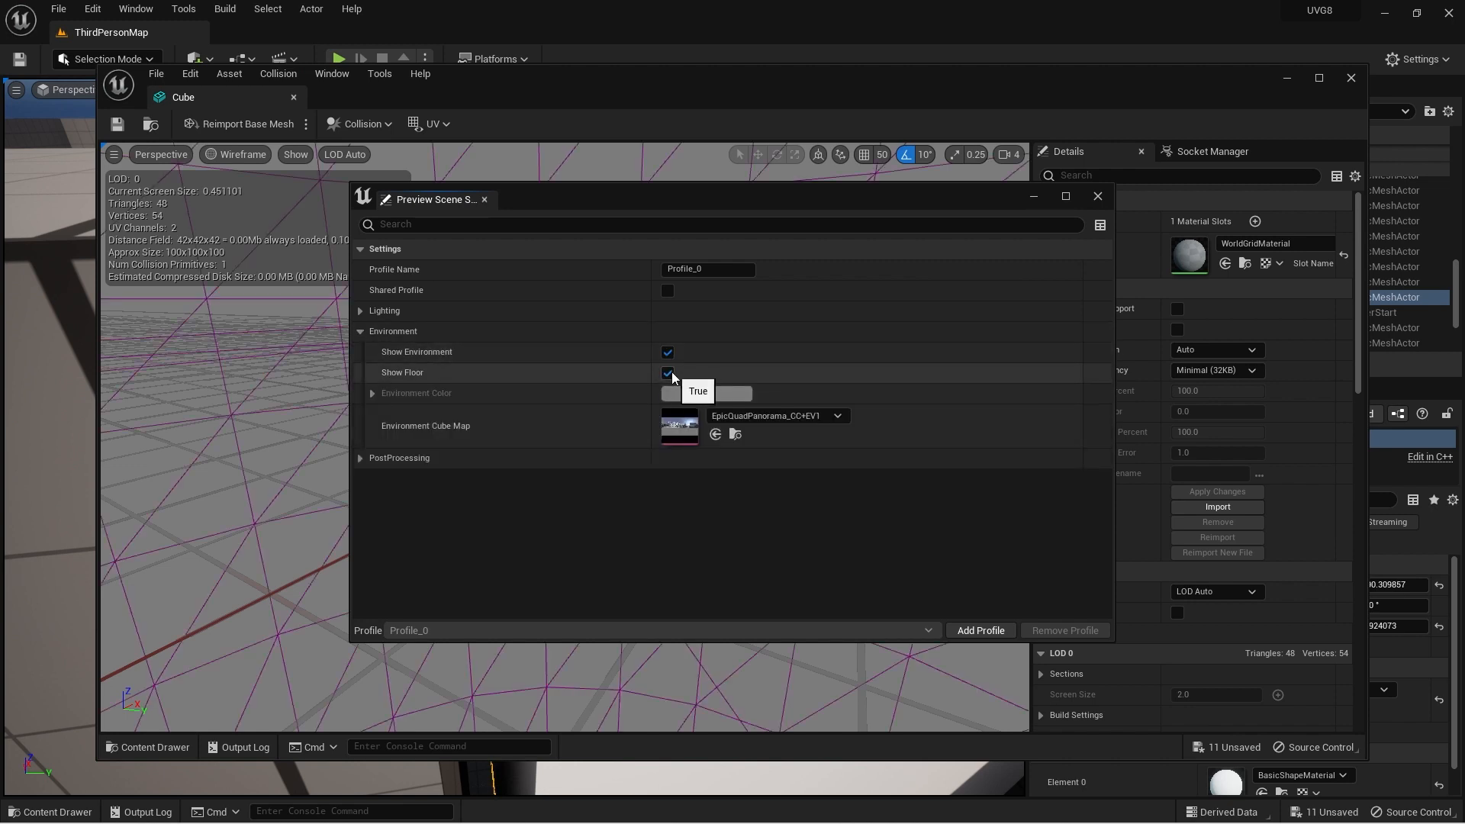
left_click(667, 354)
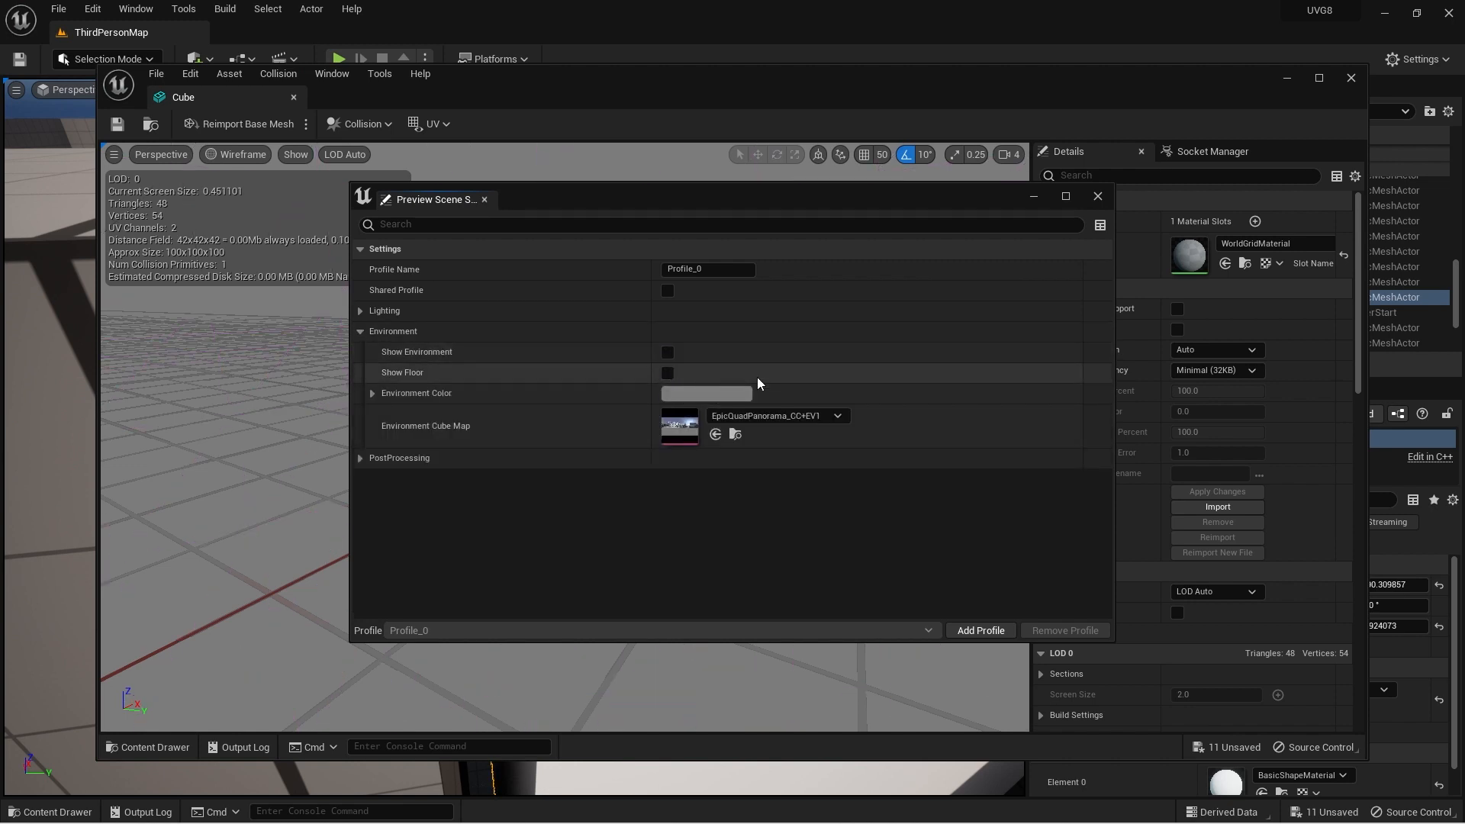
left_click(1098, 196)
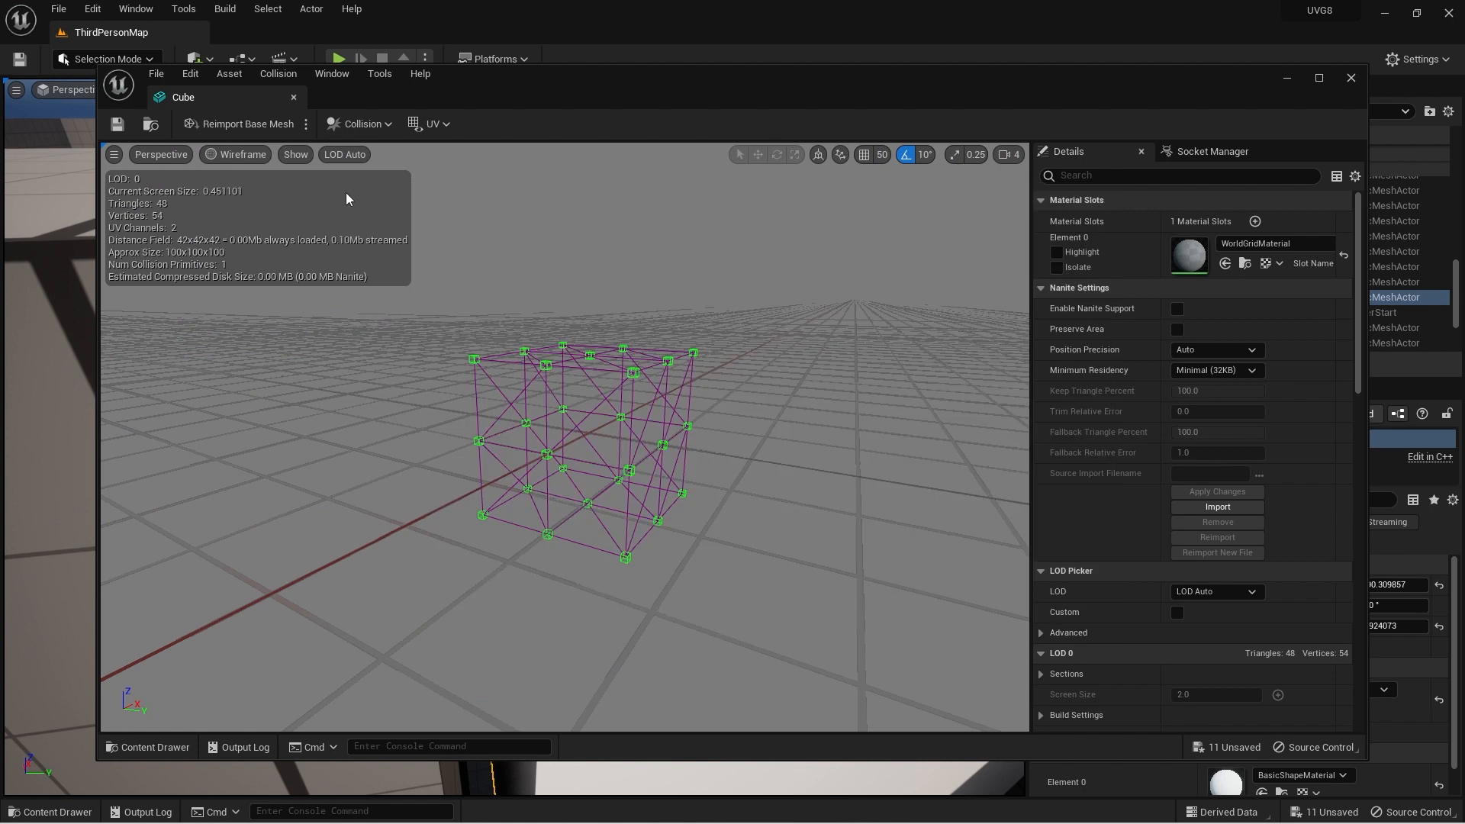
Hide the grid in the cube mesh preview and set its view mode back to Lit
left_click(309, 156)
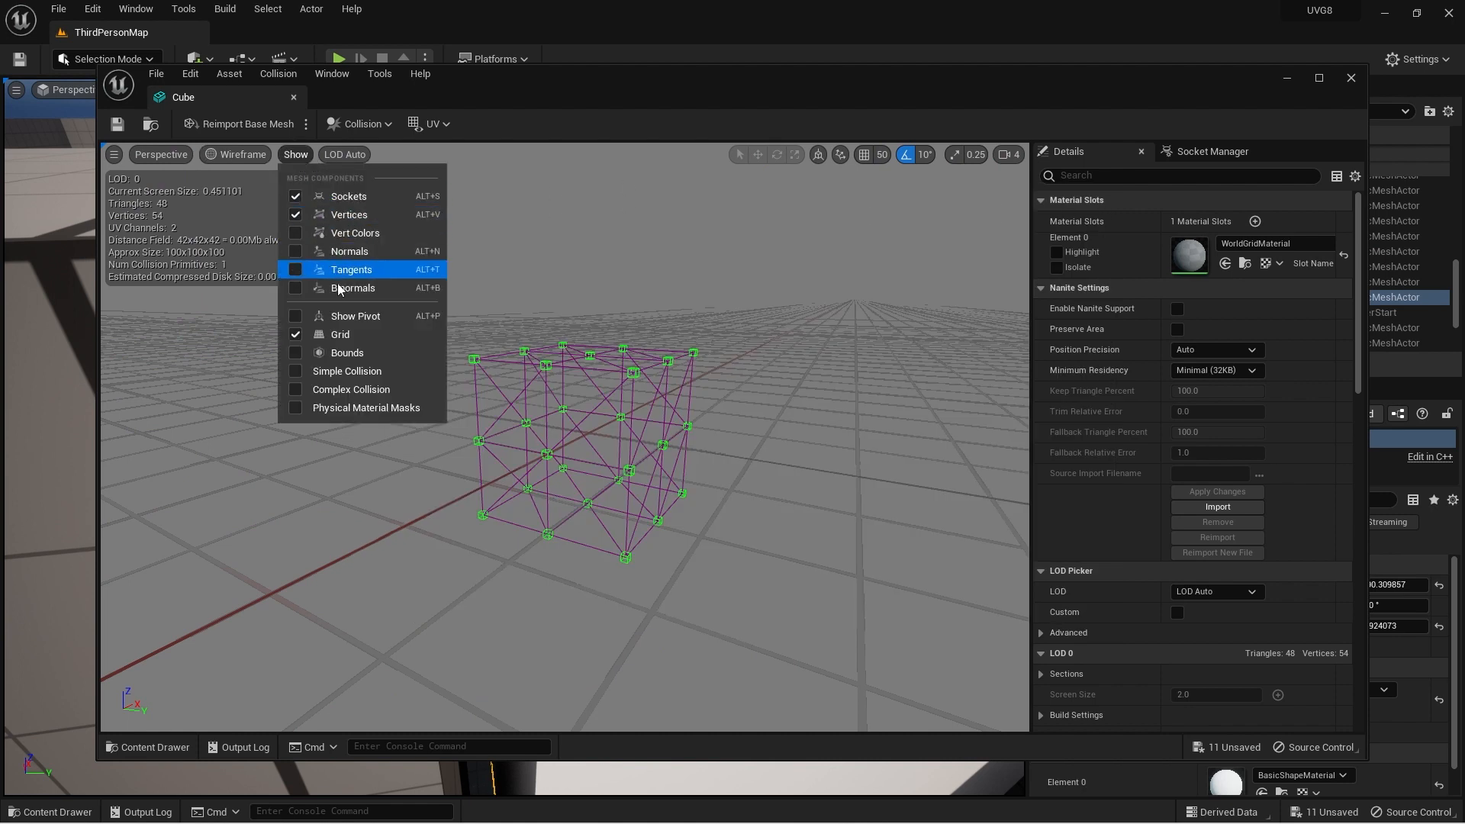
left_click(336, 334)
left_click(612, 252)
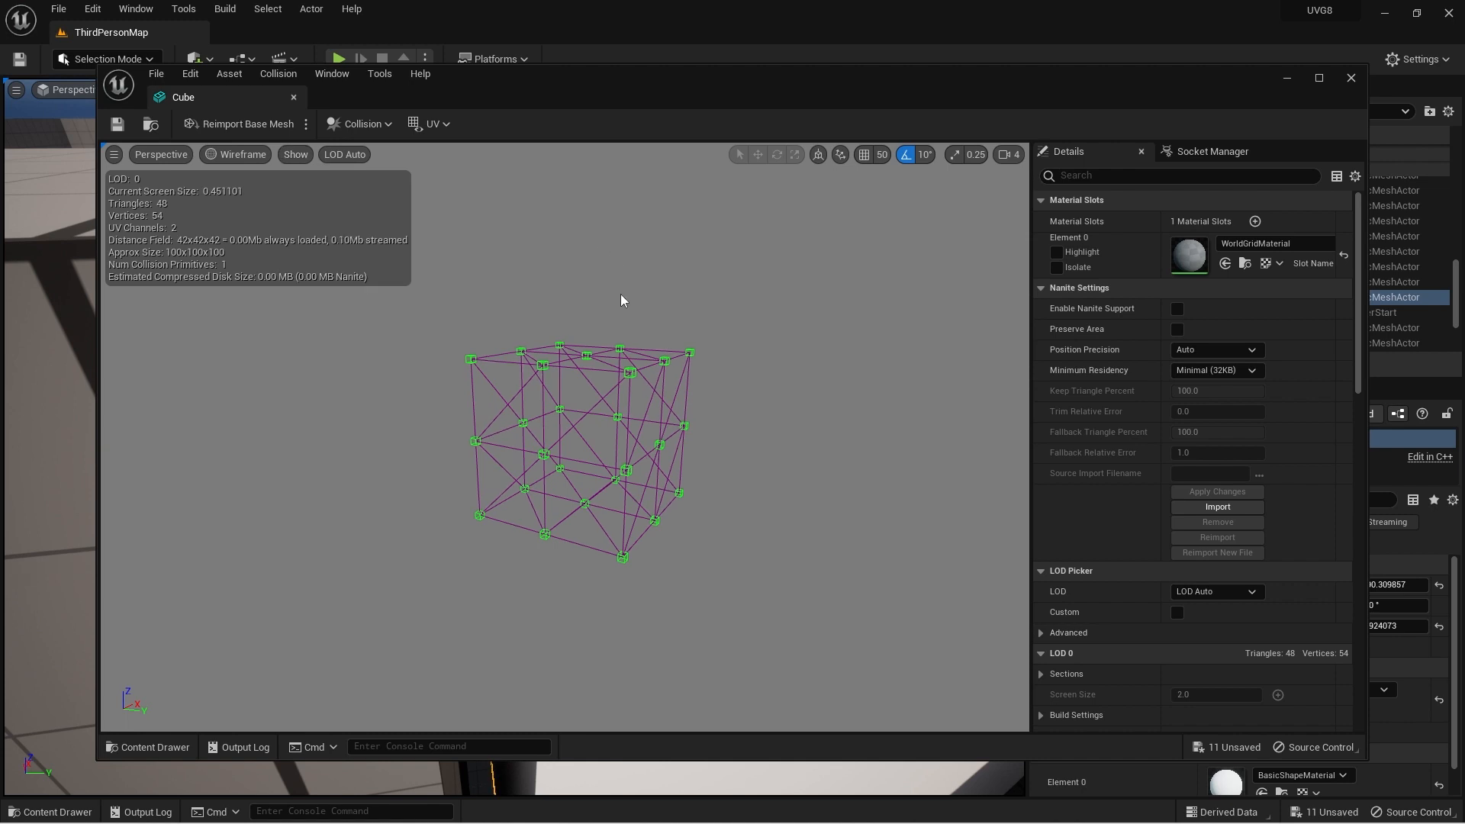
left_click_drag(599, 303, 771, 358, "alt")
key("f")
scroll(650, 277, "down", 3)
left_click_drag(713, 287, 839, 271, "alt")
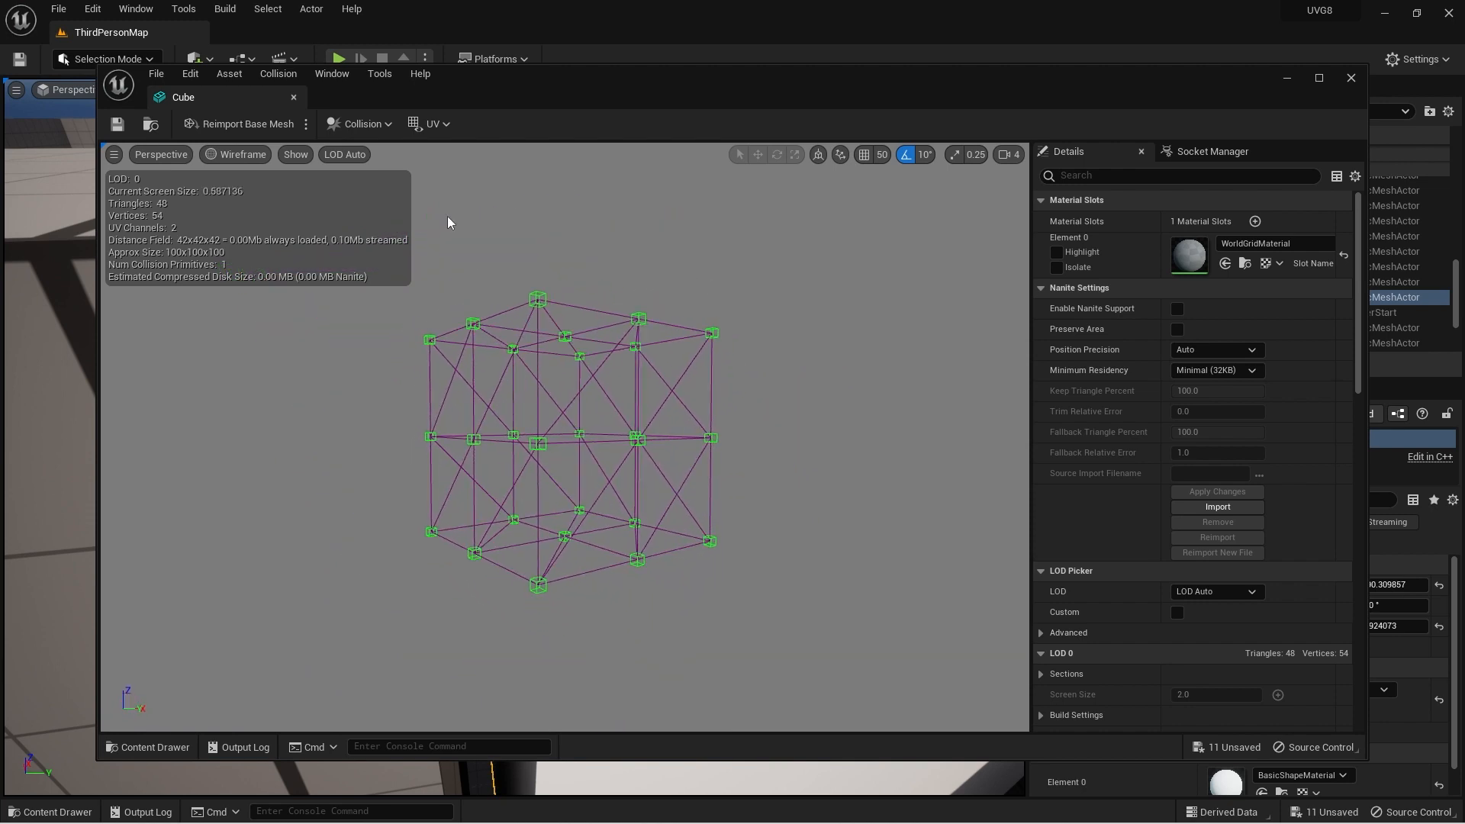
left_click(233, 154)
left_click(244, 199)
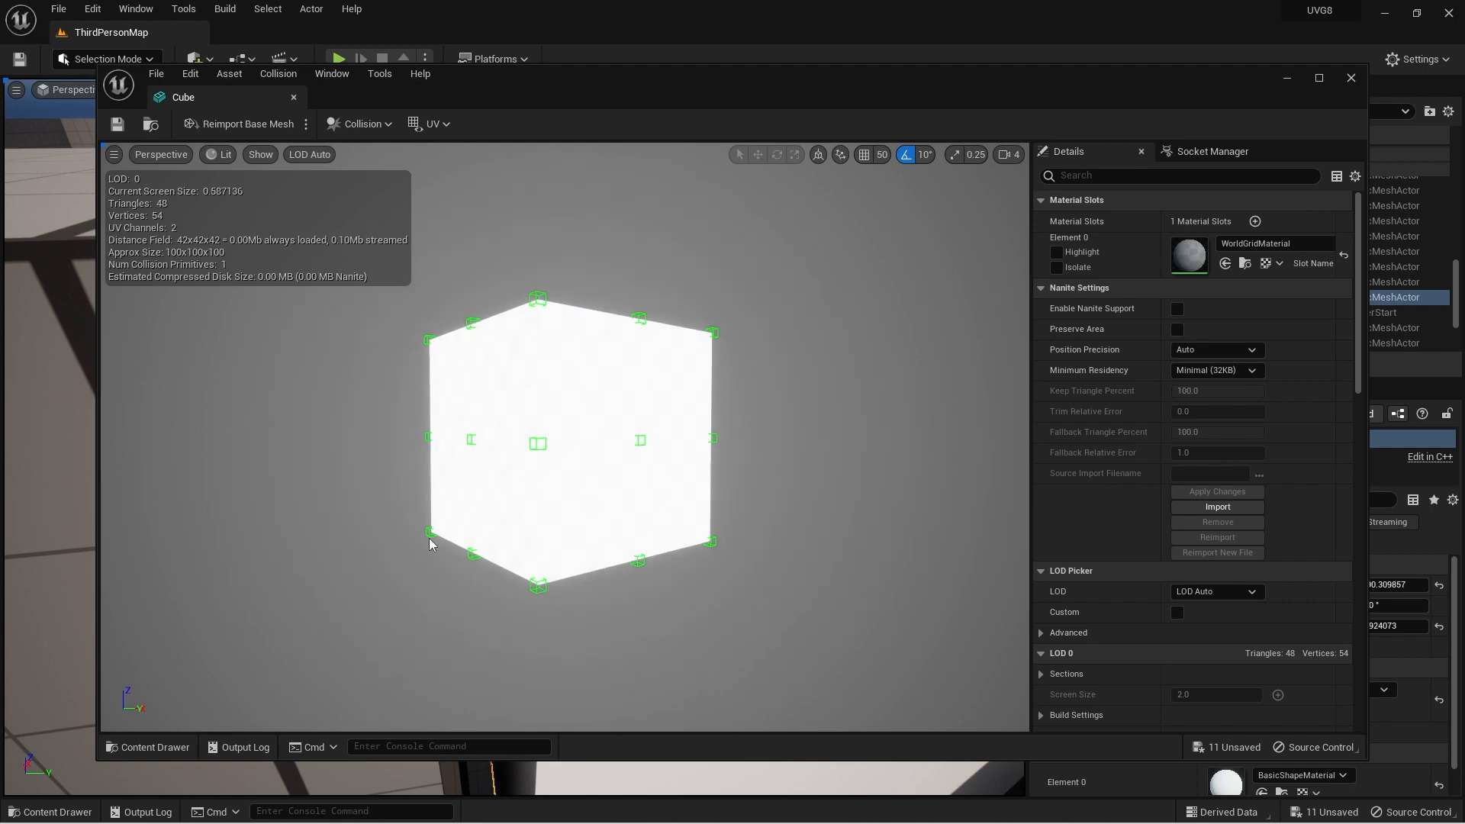
Switch the cube mesh preview from Lit to Wireframe and examine its vertices and triangles from several angles
left_click(220, 154)
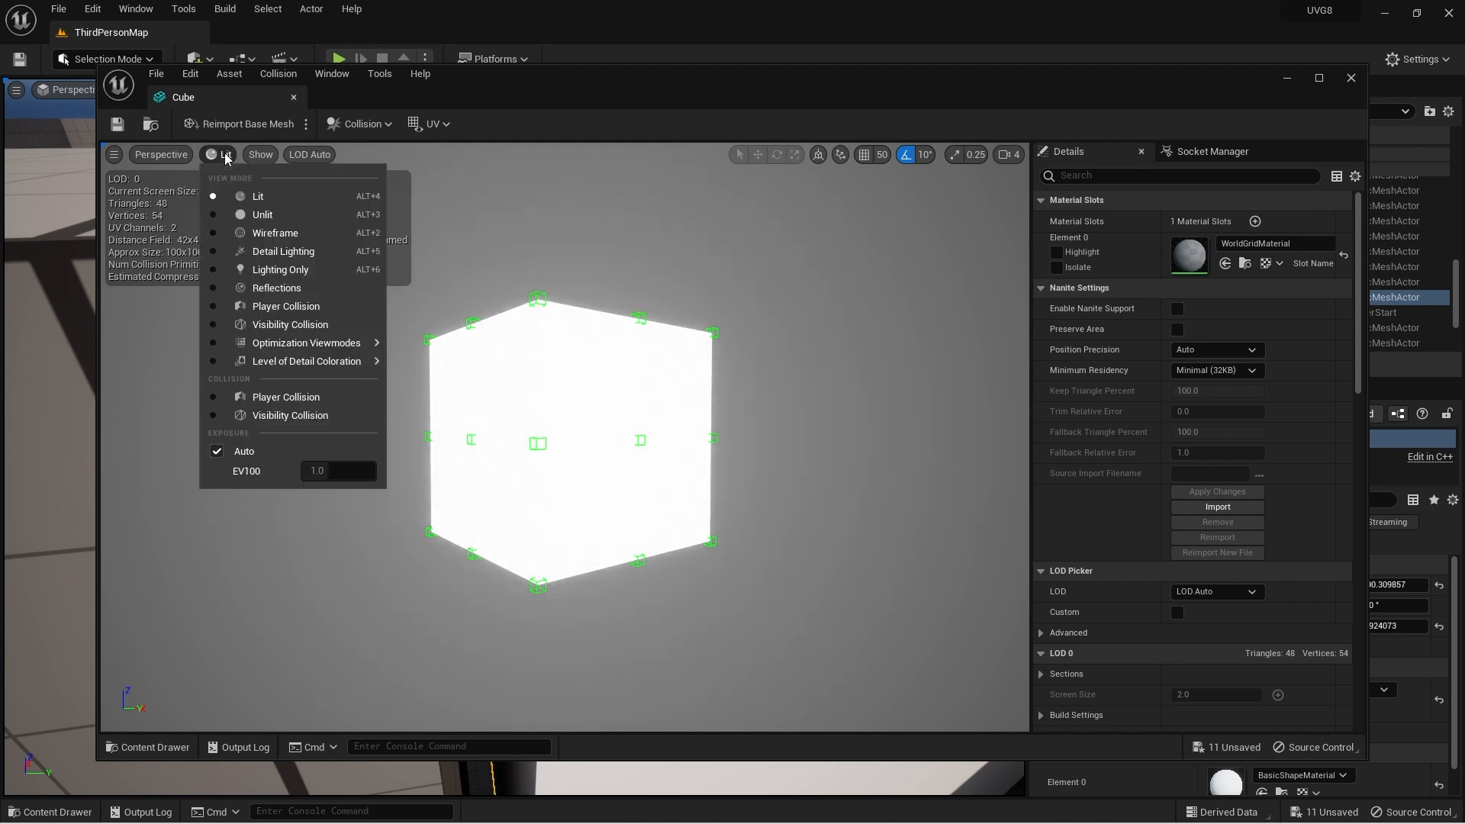
left_click(263, 230)
left_click_drag(565, 437, 648, 551, "alt")
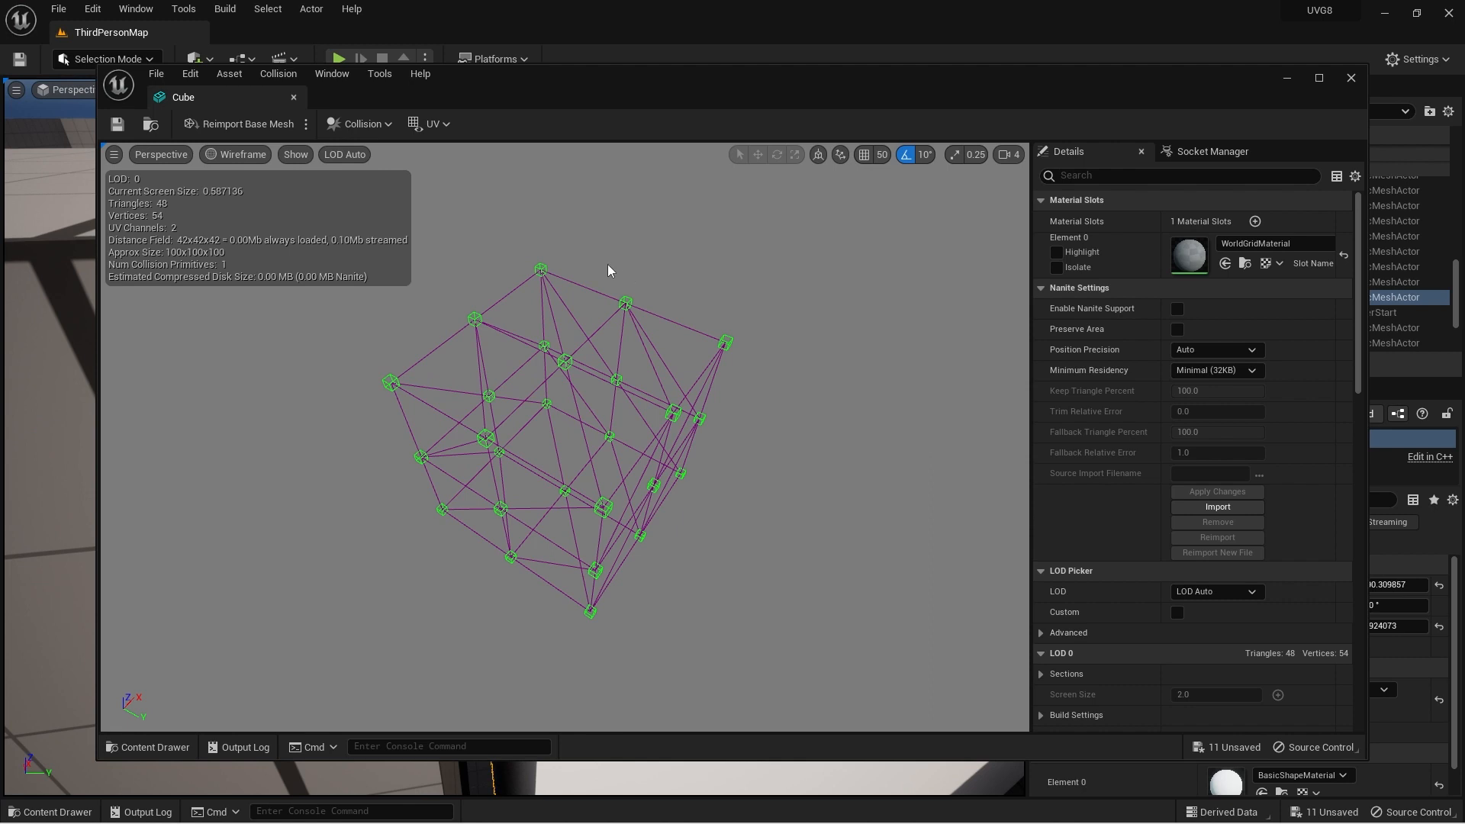
left_click_drag(624, 390, 565, 371)
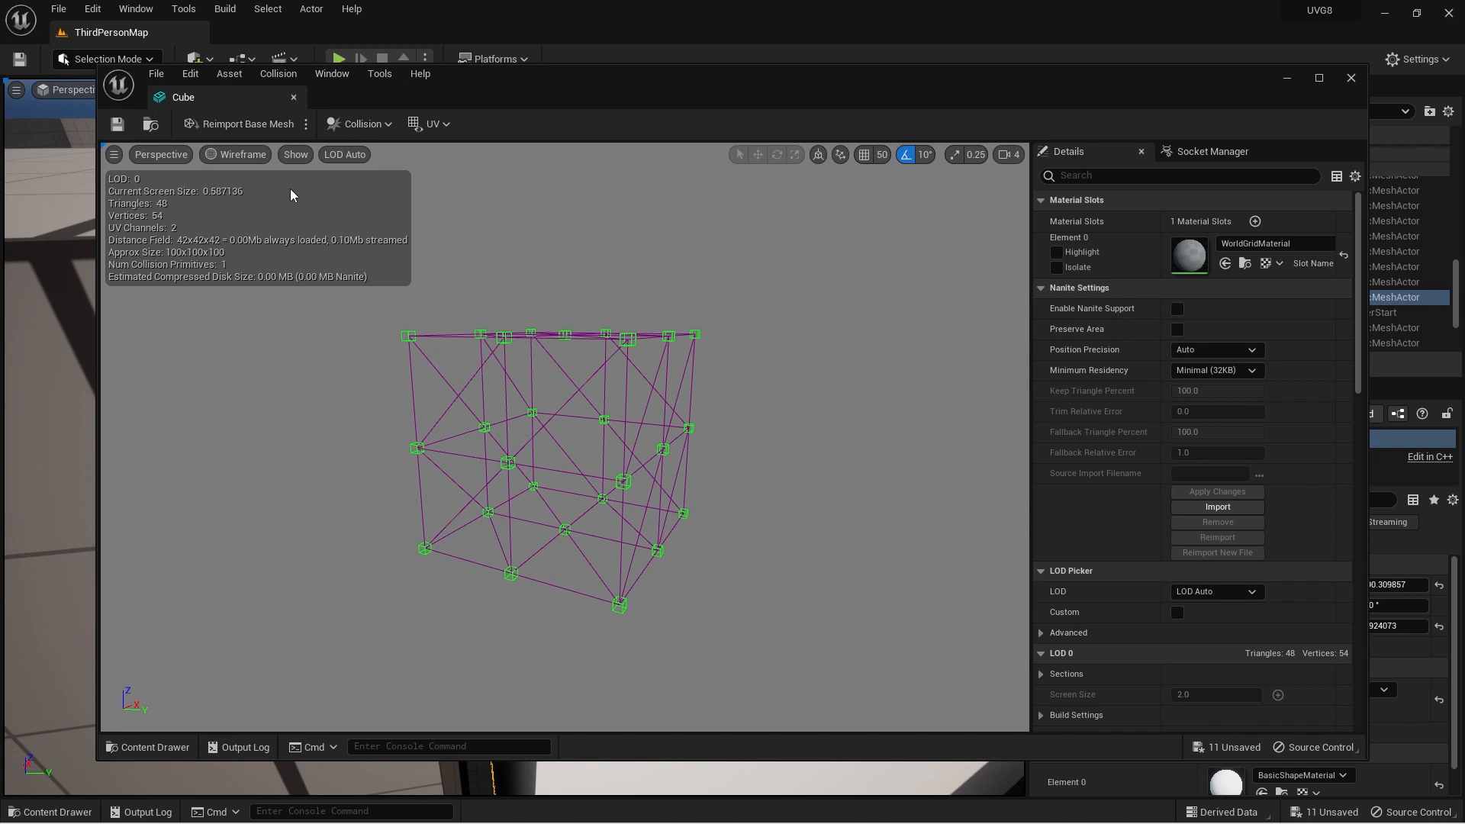
Show the cube mesh in Unlit view mode, look at it from above and close its mesh editor
left_click(251, 155)
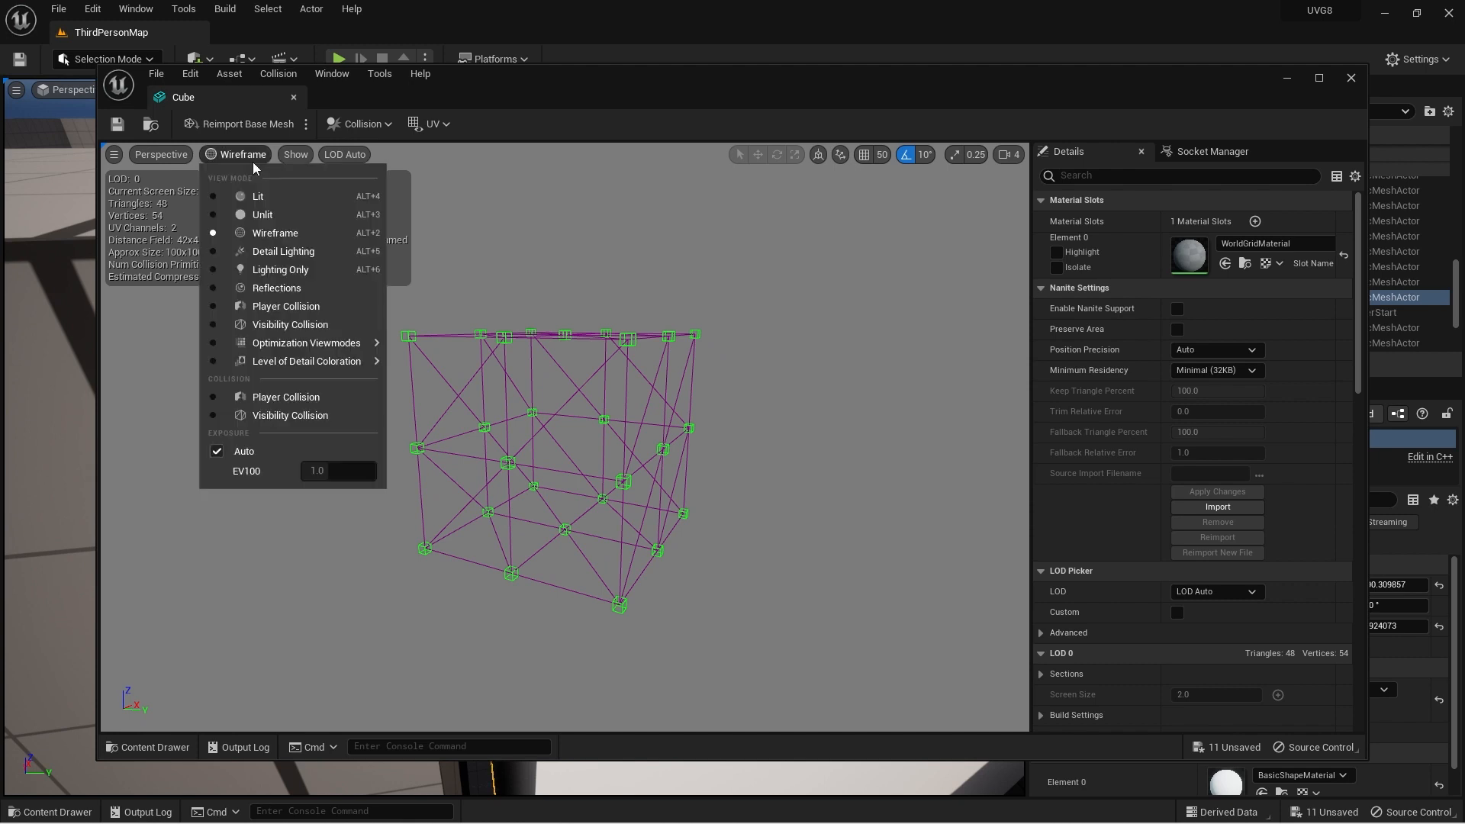
left_click(250, 214)
left_click_drag(602, 295, 602, 344)
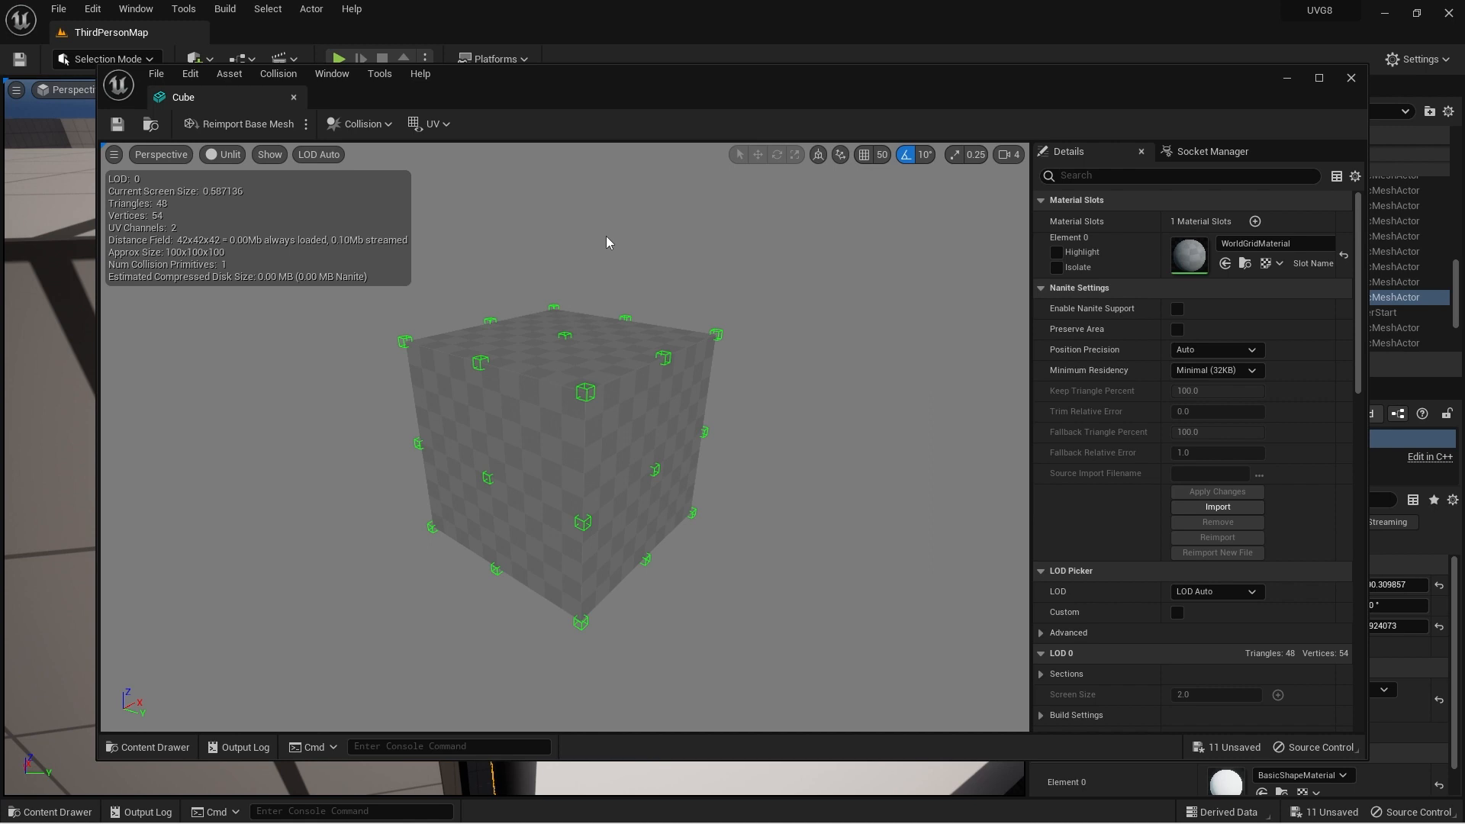
left_click(293, 97)
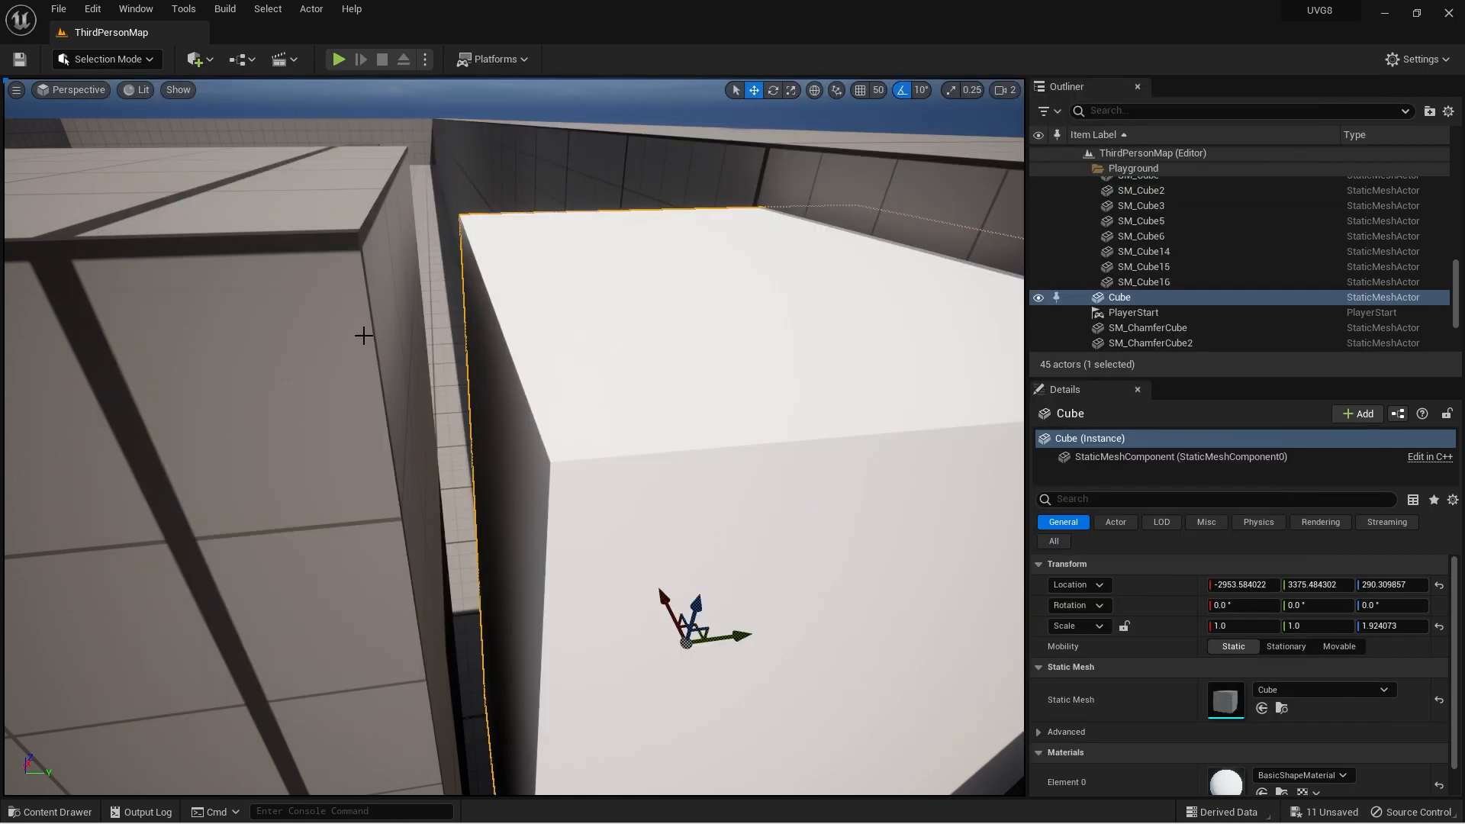
Open the static mesh of the wall SM_Cube16 in its own editor, examine its vertices and close the editor
left_click(321, 343)
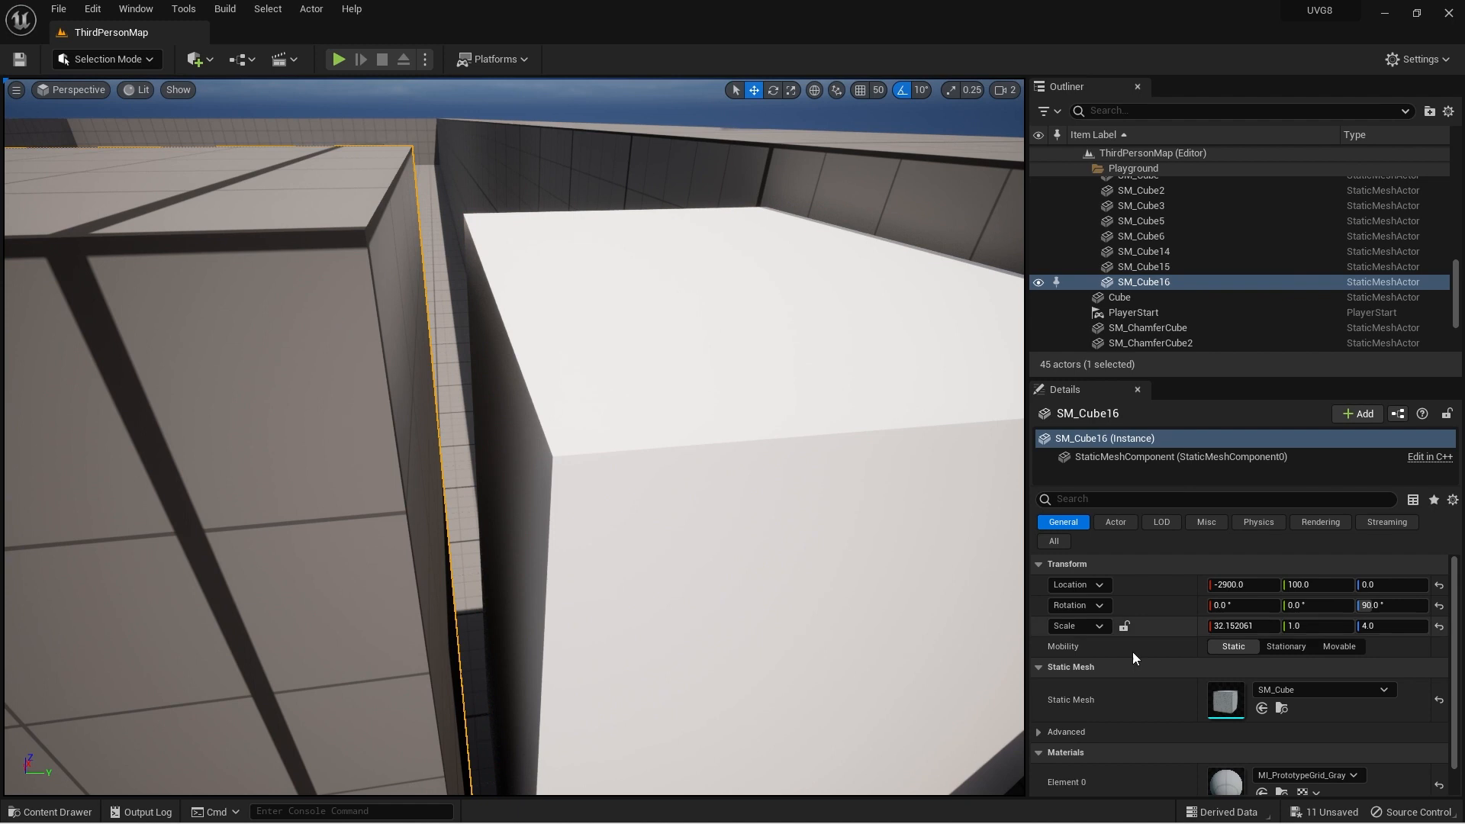
double_click(1230, 710)
left_click_drag(653, 306, 568, 382)
left_click(260, 155)
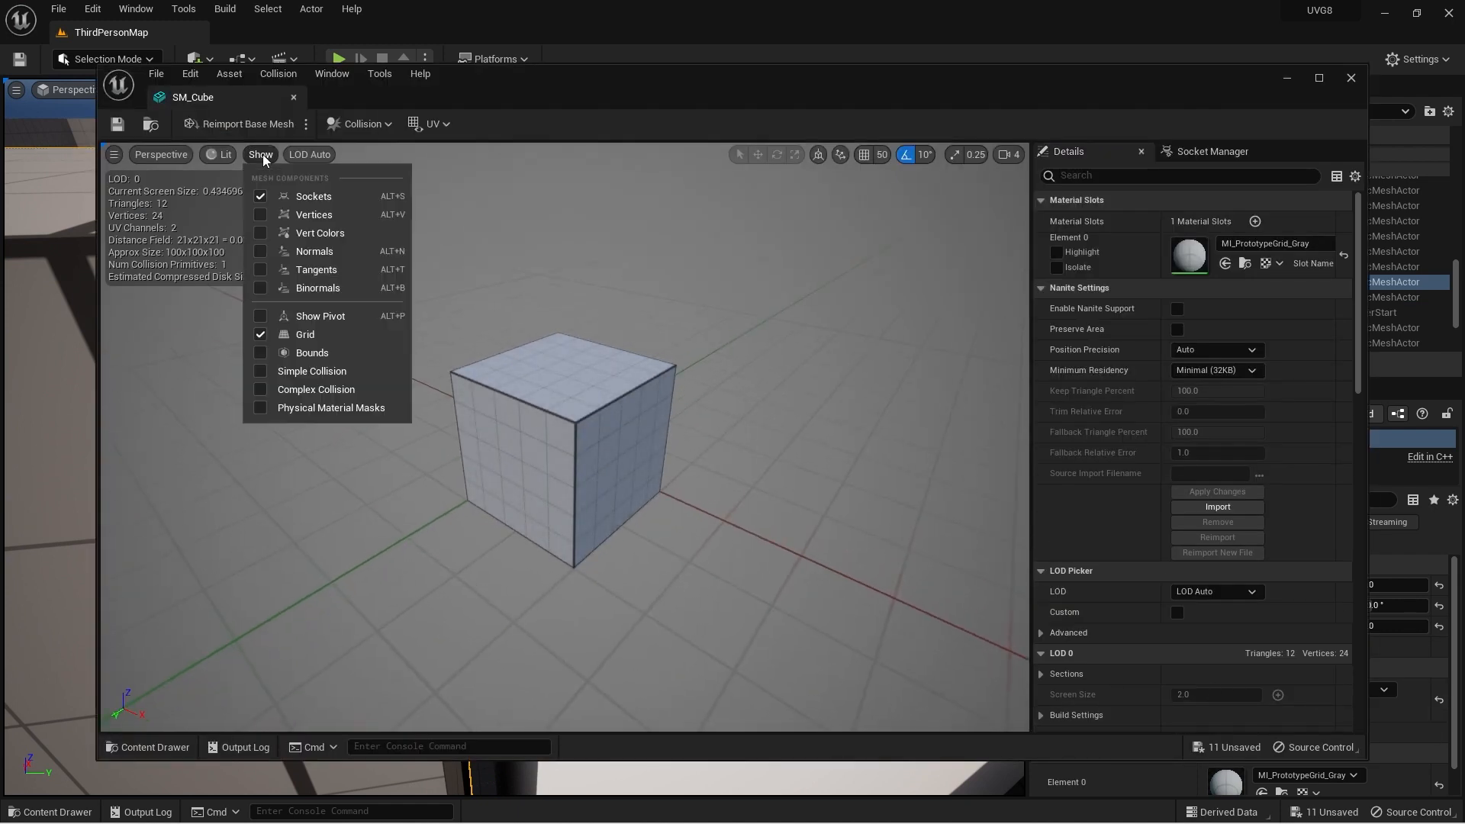
left_click(263, 232)
left_click_drag(602, 304, 252, 259)
scroll(583, 311, "up", 3)
left_click_drag(564, 282, 668, 305)
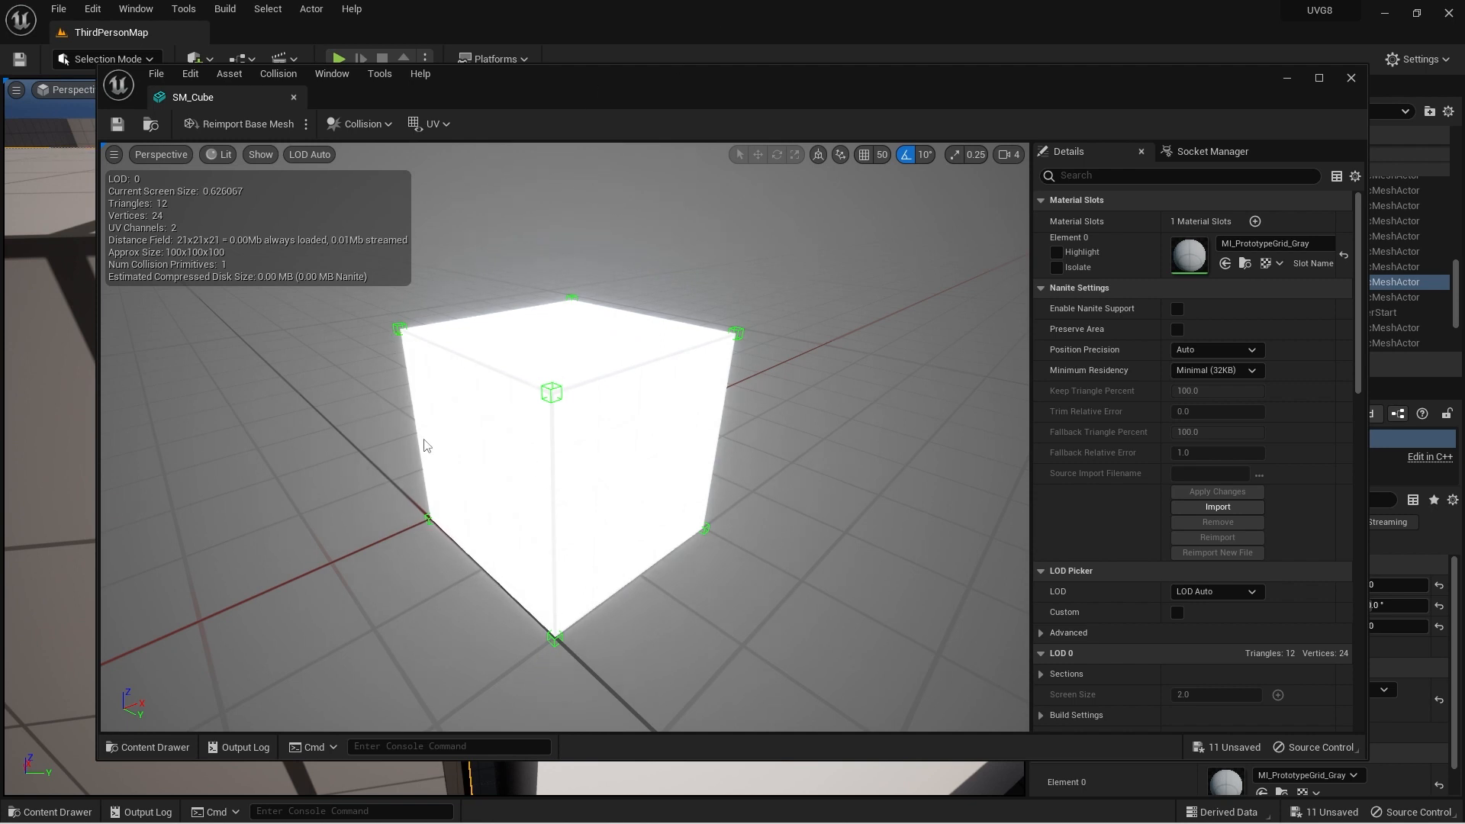
left_click(294, 97)
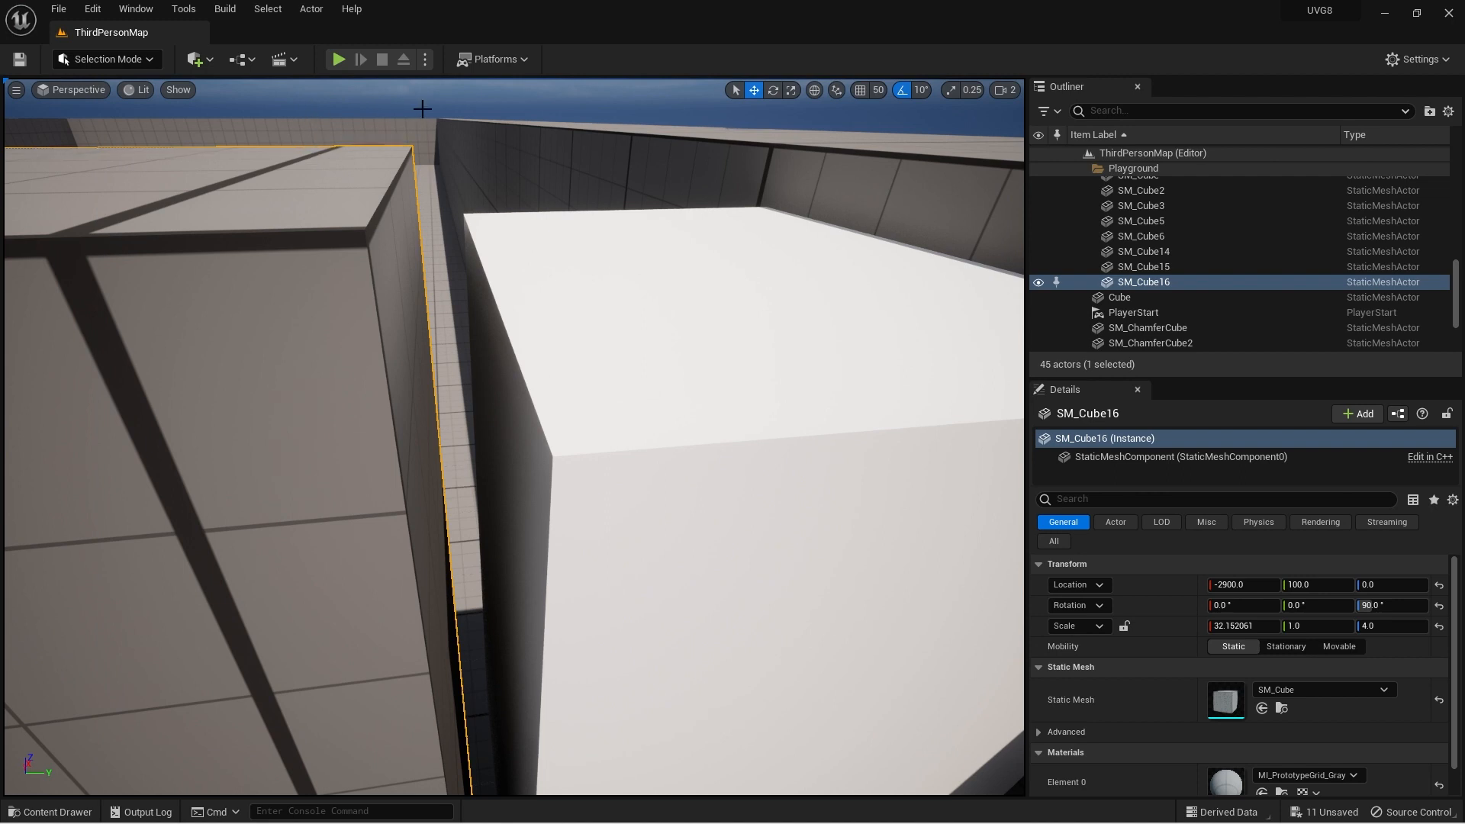
Select the white Cube and try setting its pivot offset at the top corner beside the wall
left_click(602, 310)
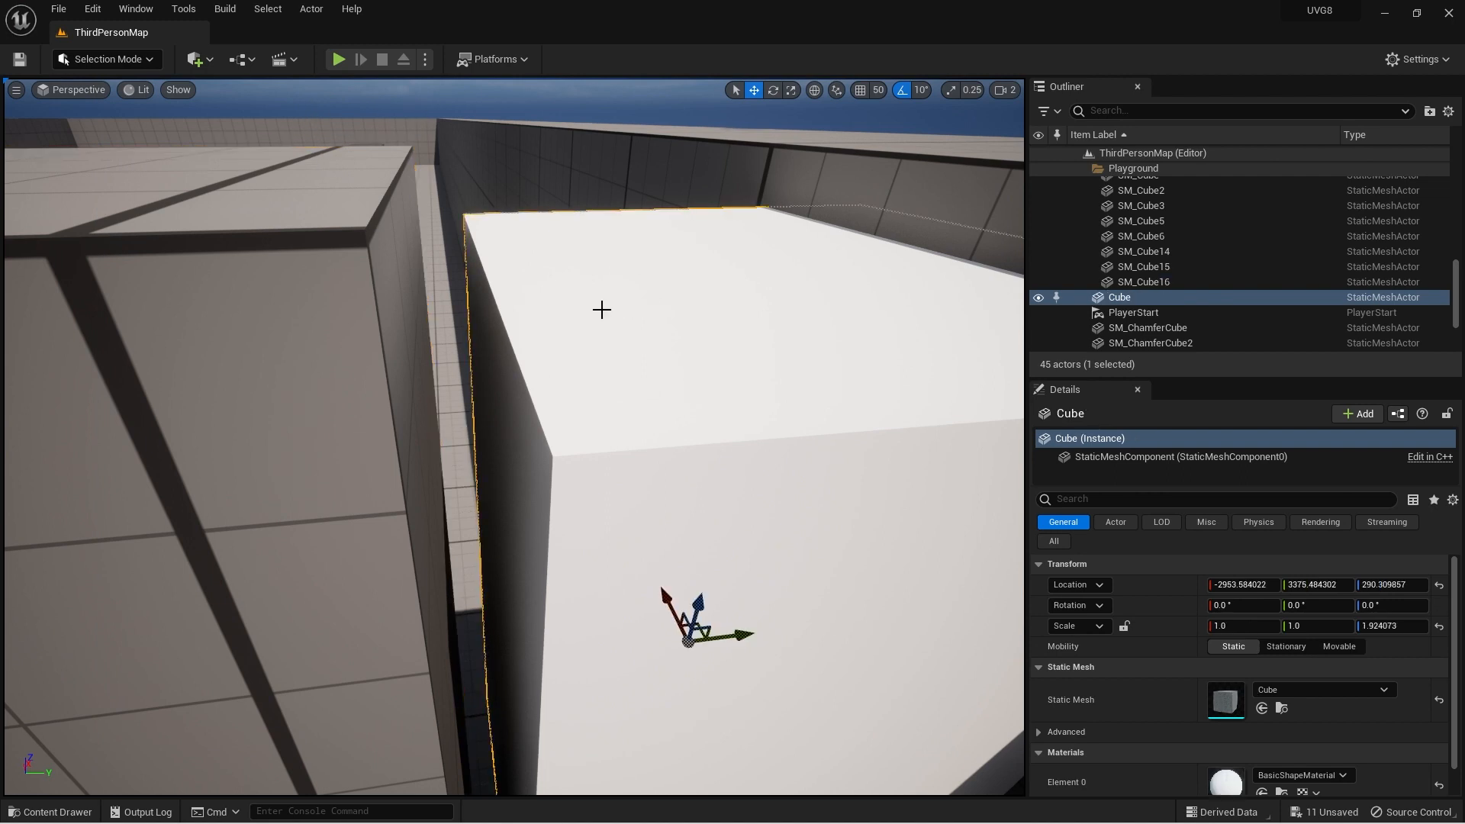
right_click_drag(601, 309, 540, 364)
key("s")
key("s")
key("w")
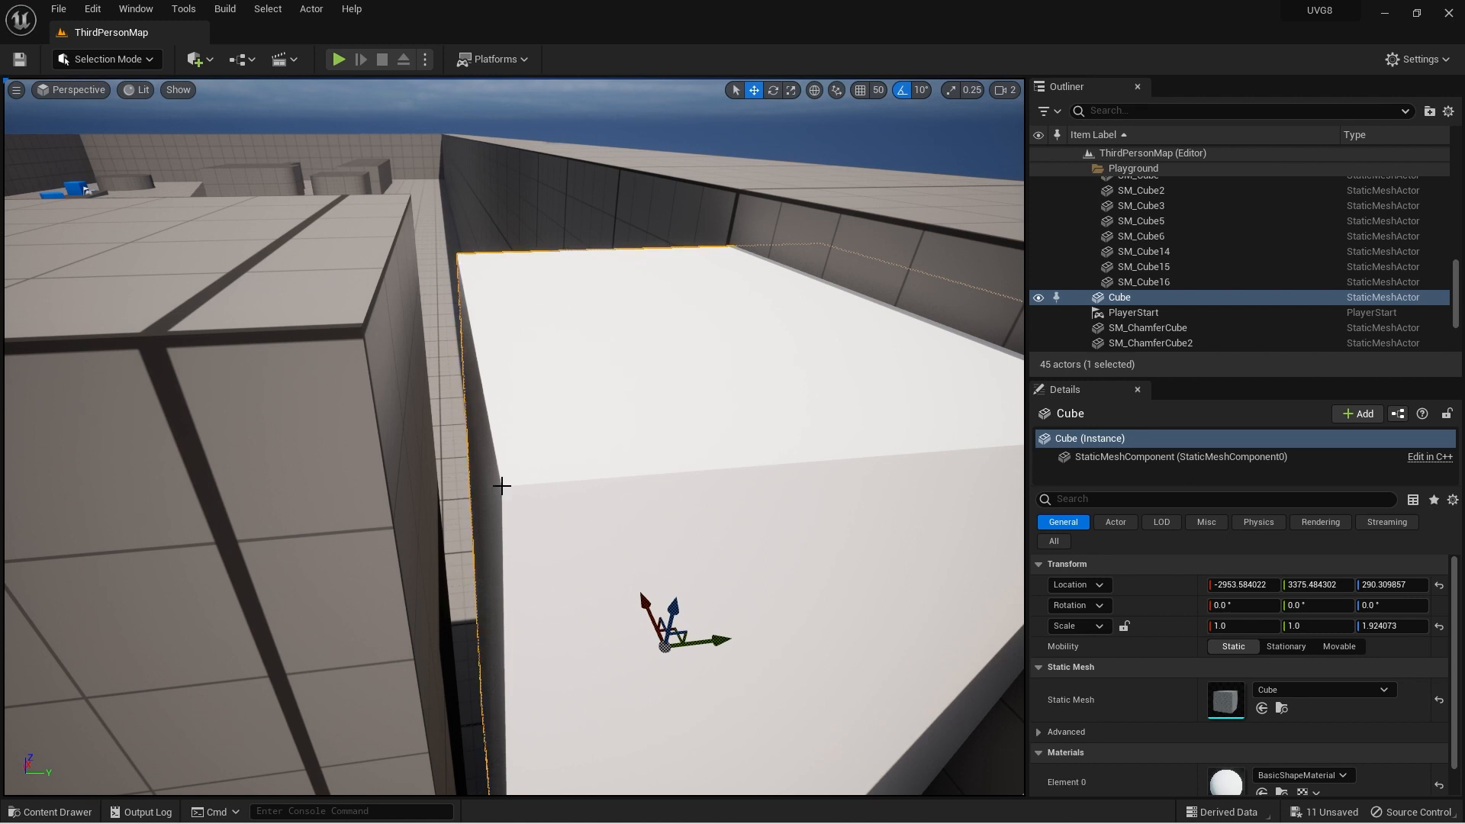
right_click(501, 485)
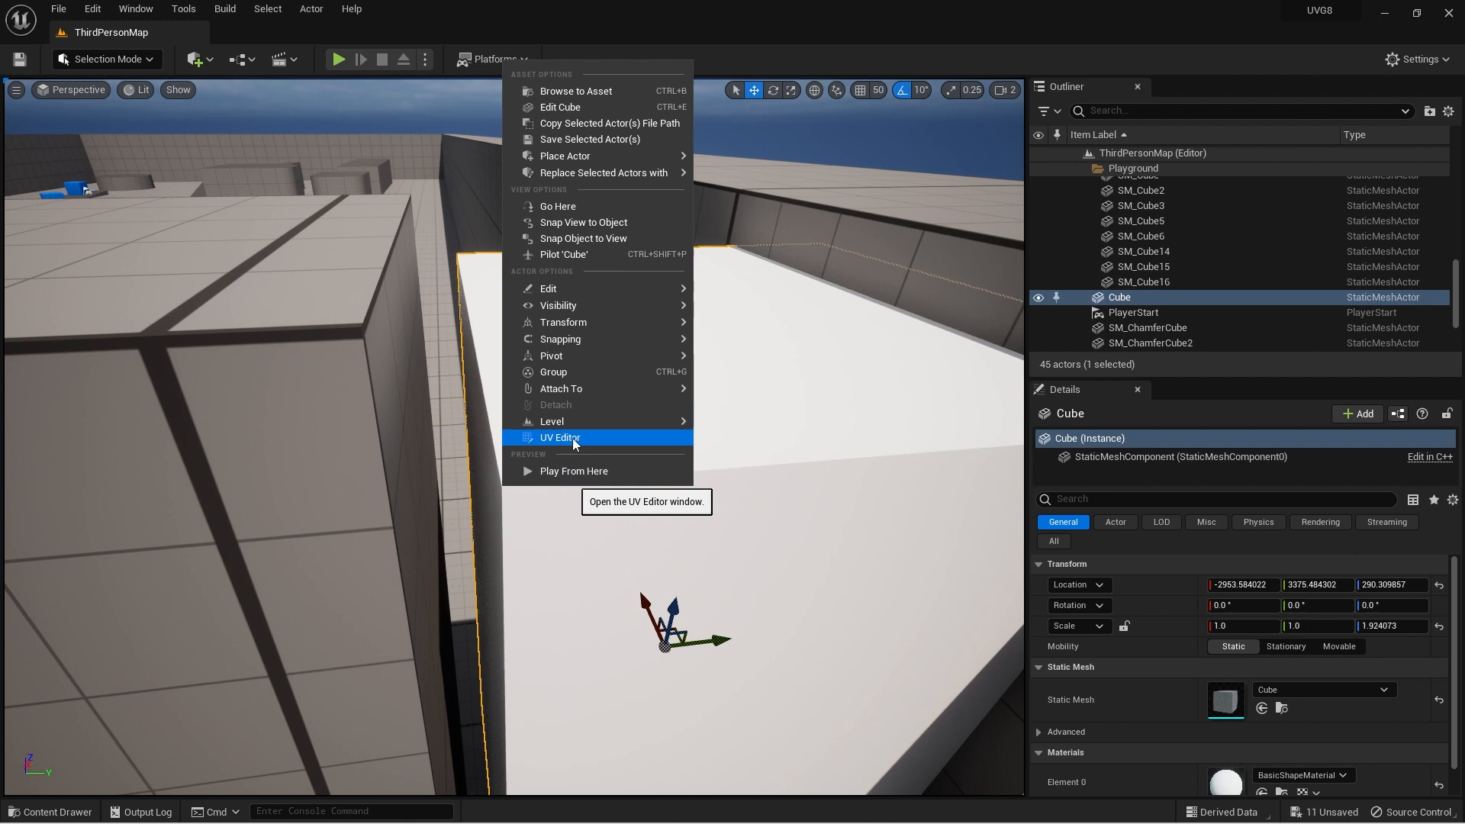
mouse_move(603, 356)
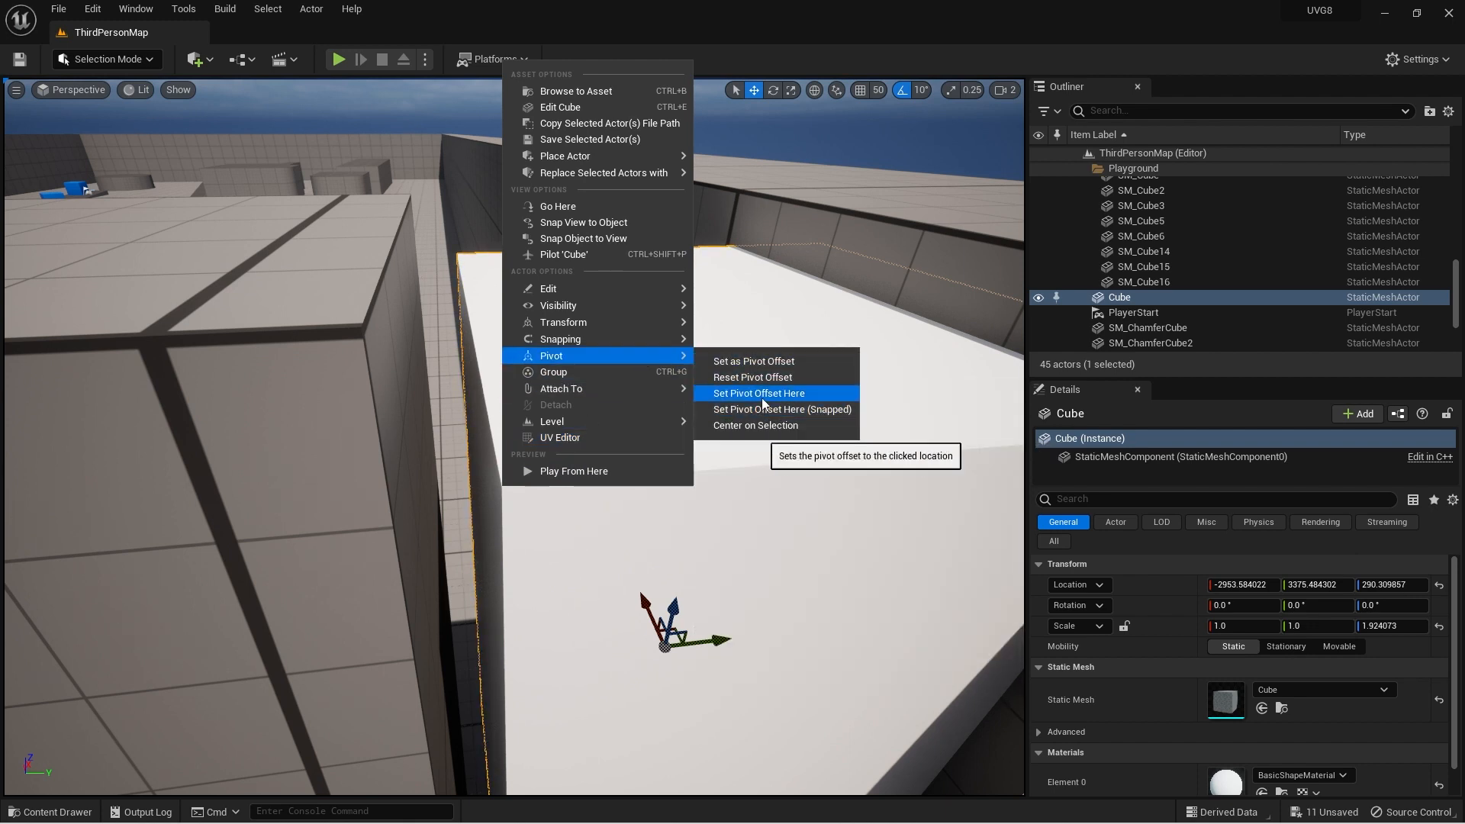
left_click(762, 393)
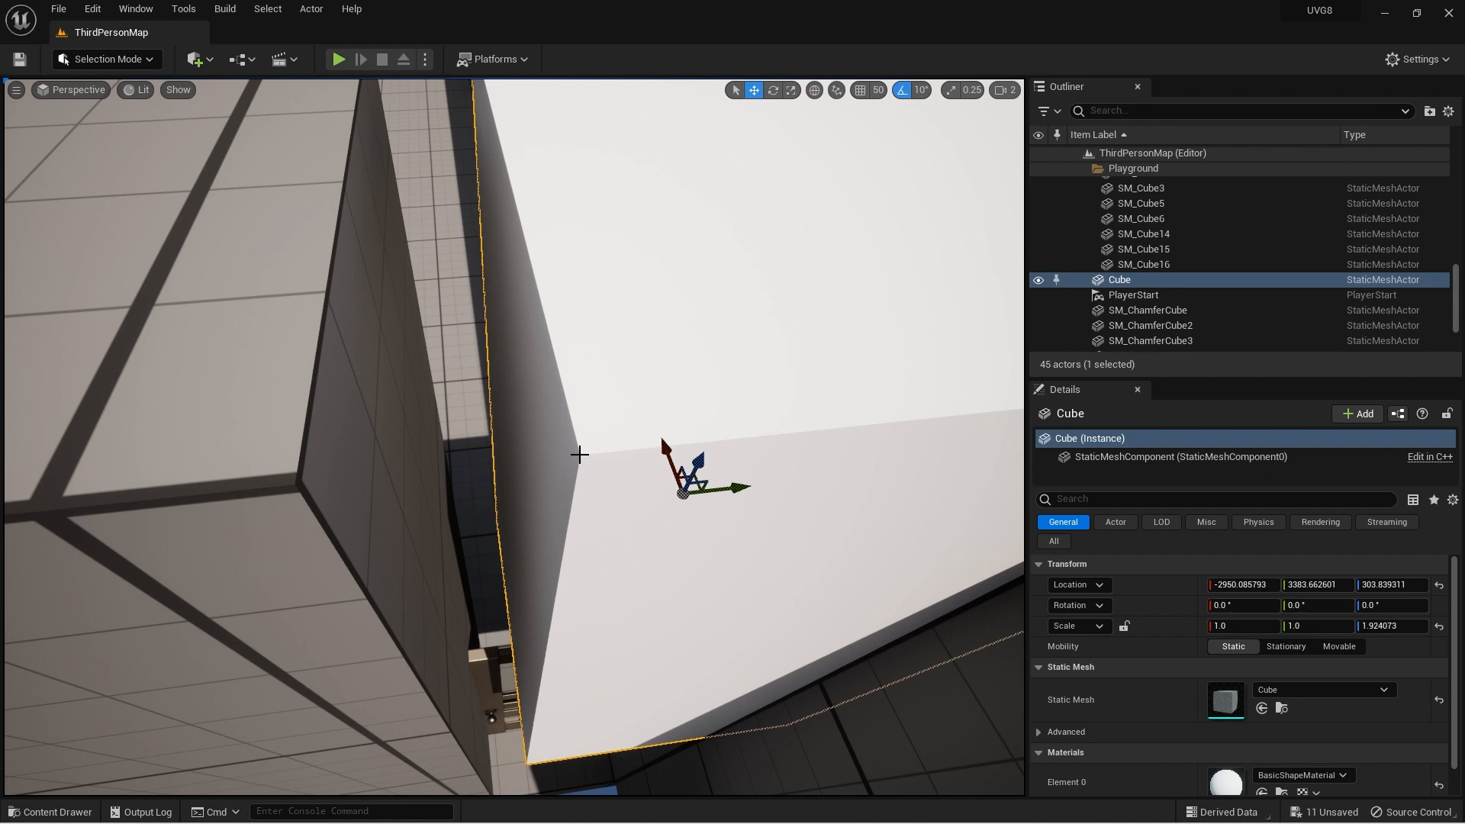
Set the white Cube's pivot offset again from a closer view, exactly on its top corner facing the wall's end
right_click(579, 454)
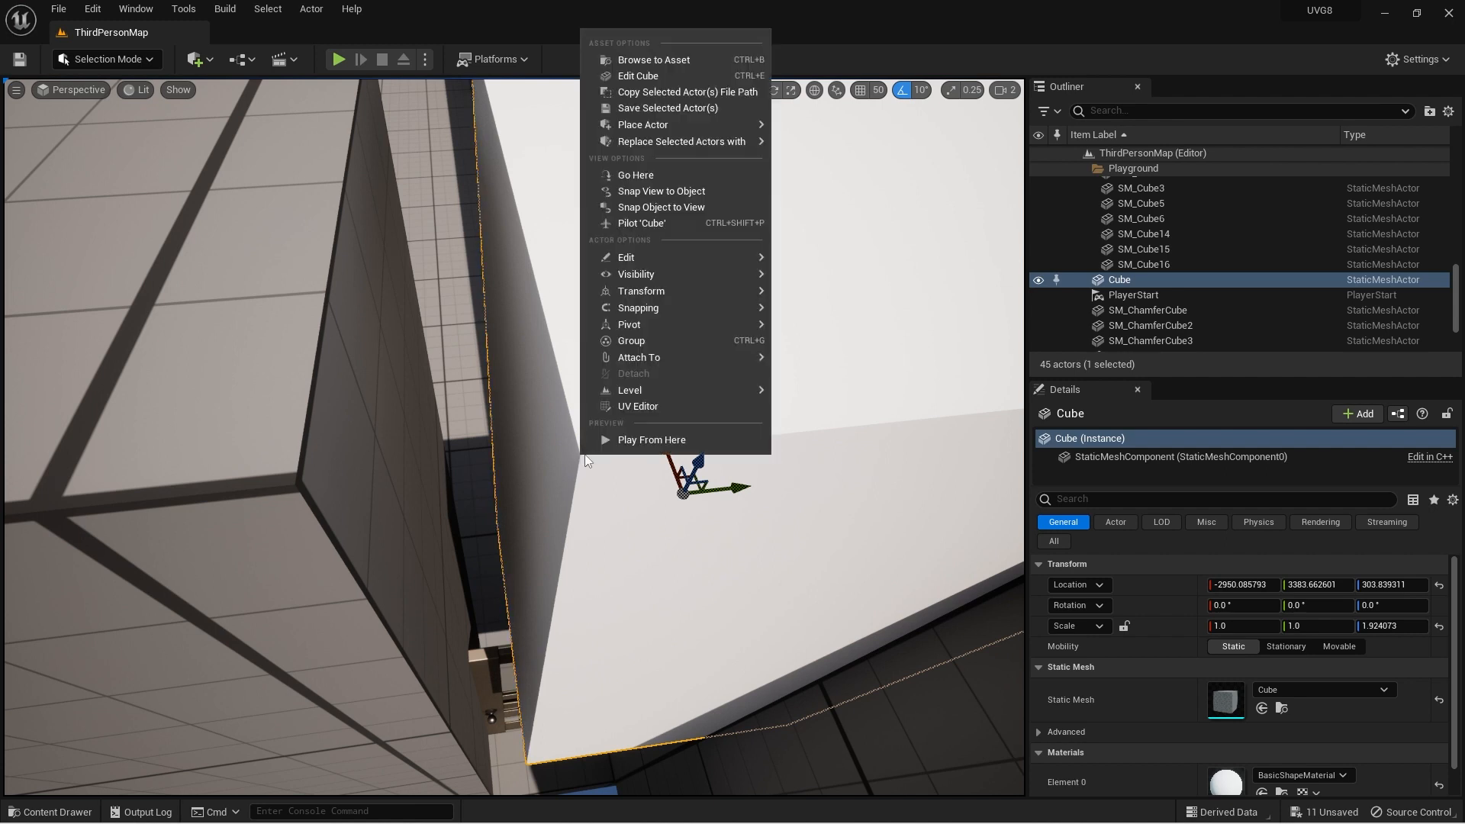
mouse_move(735, 322)
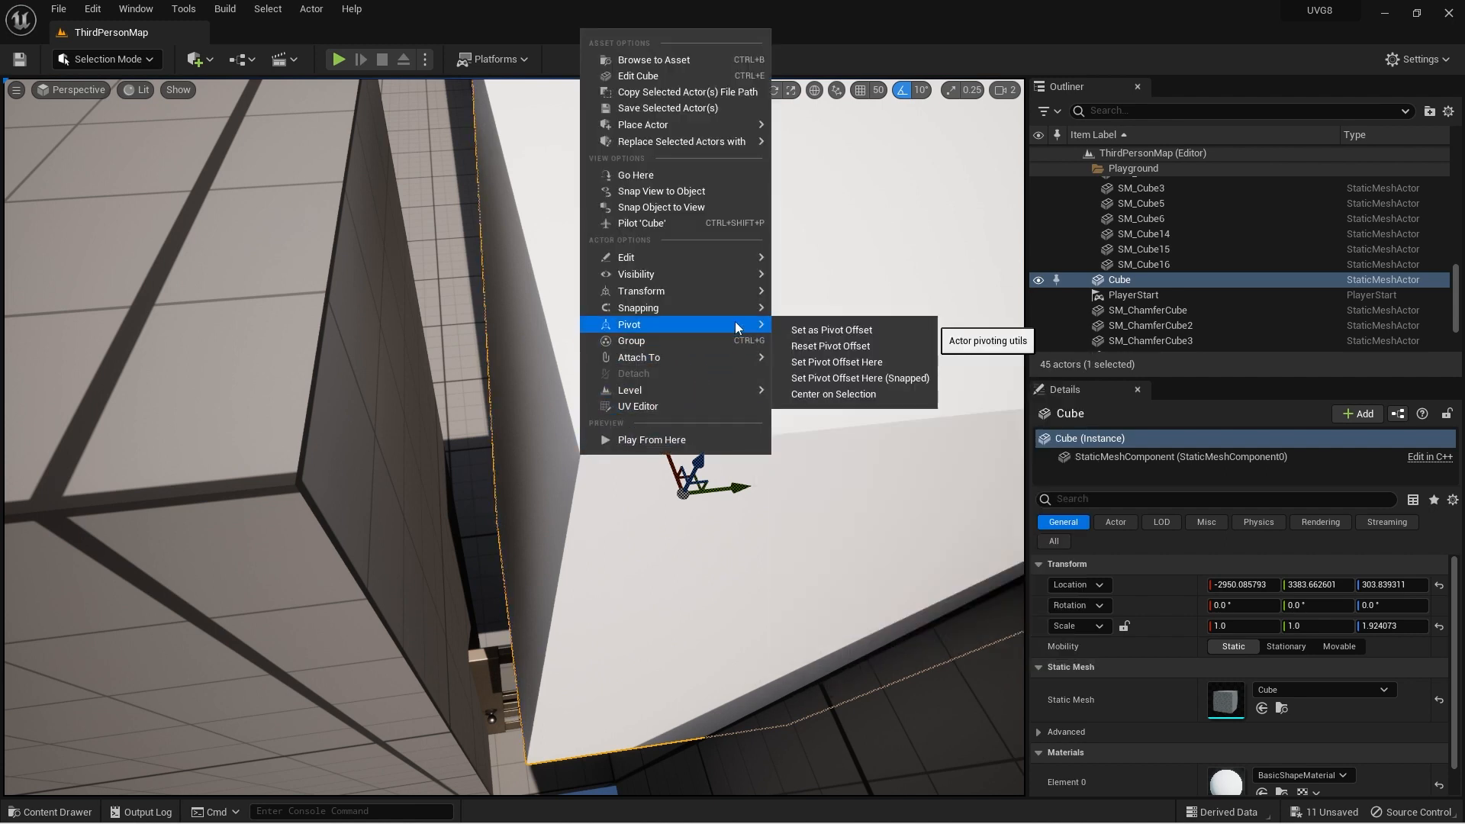
left_click(849, 364)
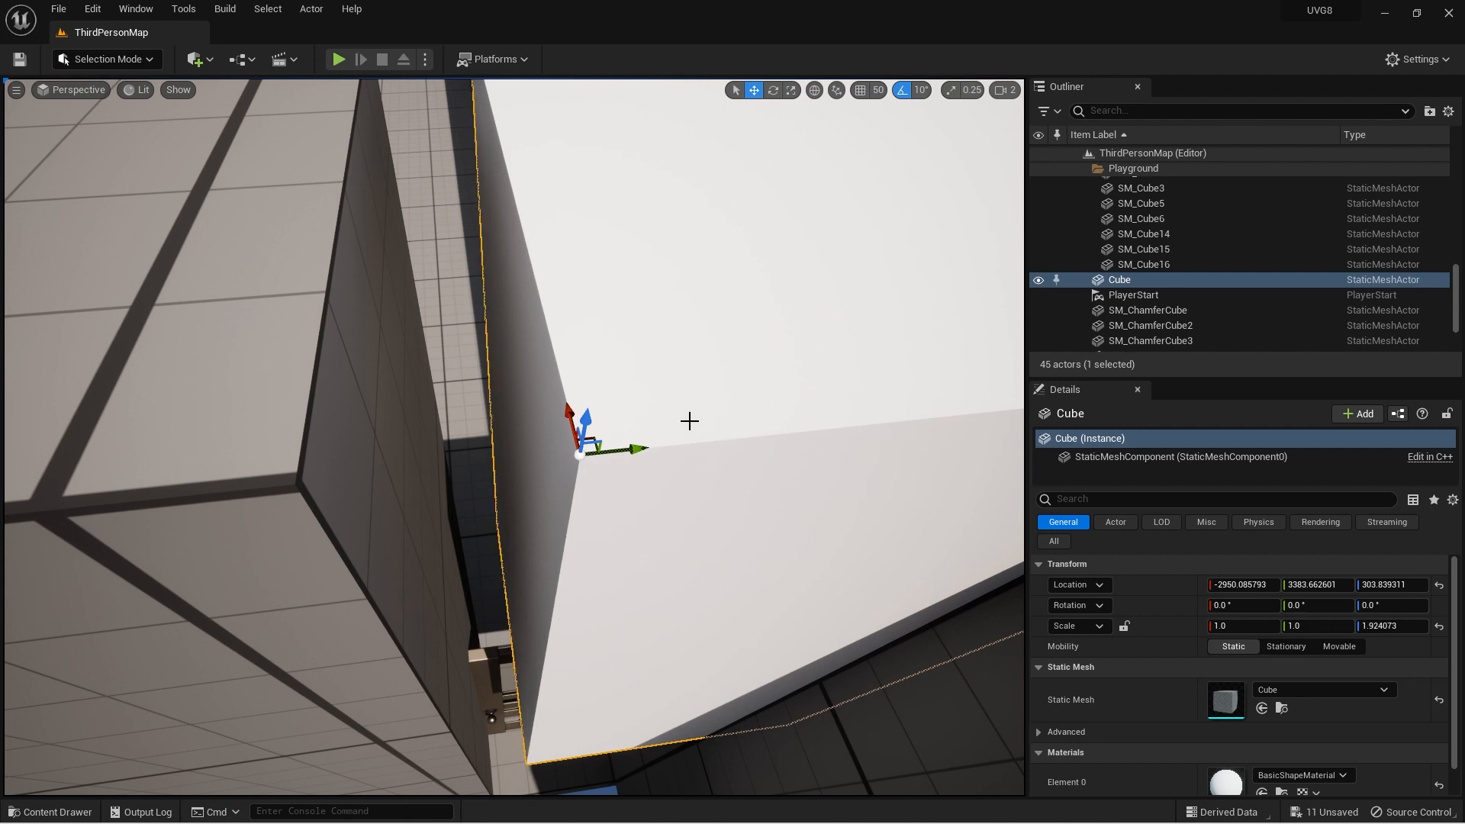
Try rotating the cube 50° about the Z axis on its corner pivot and turn it back to 0°
key("e")
left_click_drag(534, 496, 645, 584)
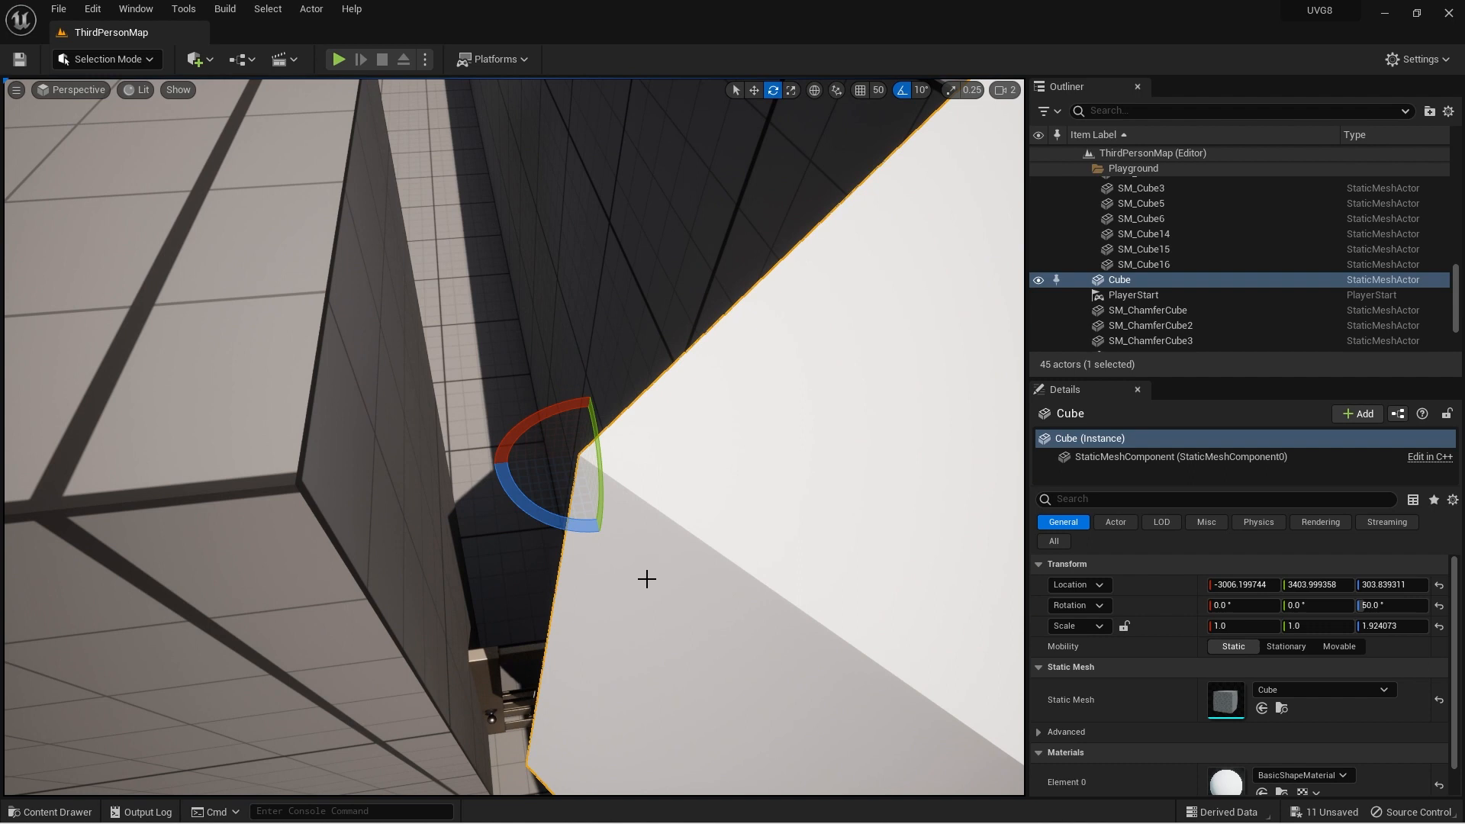
left_click_drag(543, 515, 489, 416)
Move the cube along the Y axis until its pivot corner snaps onto the wall's top corner
key("w")
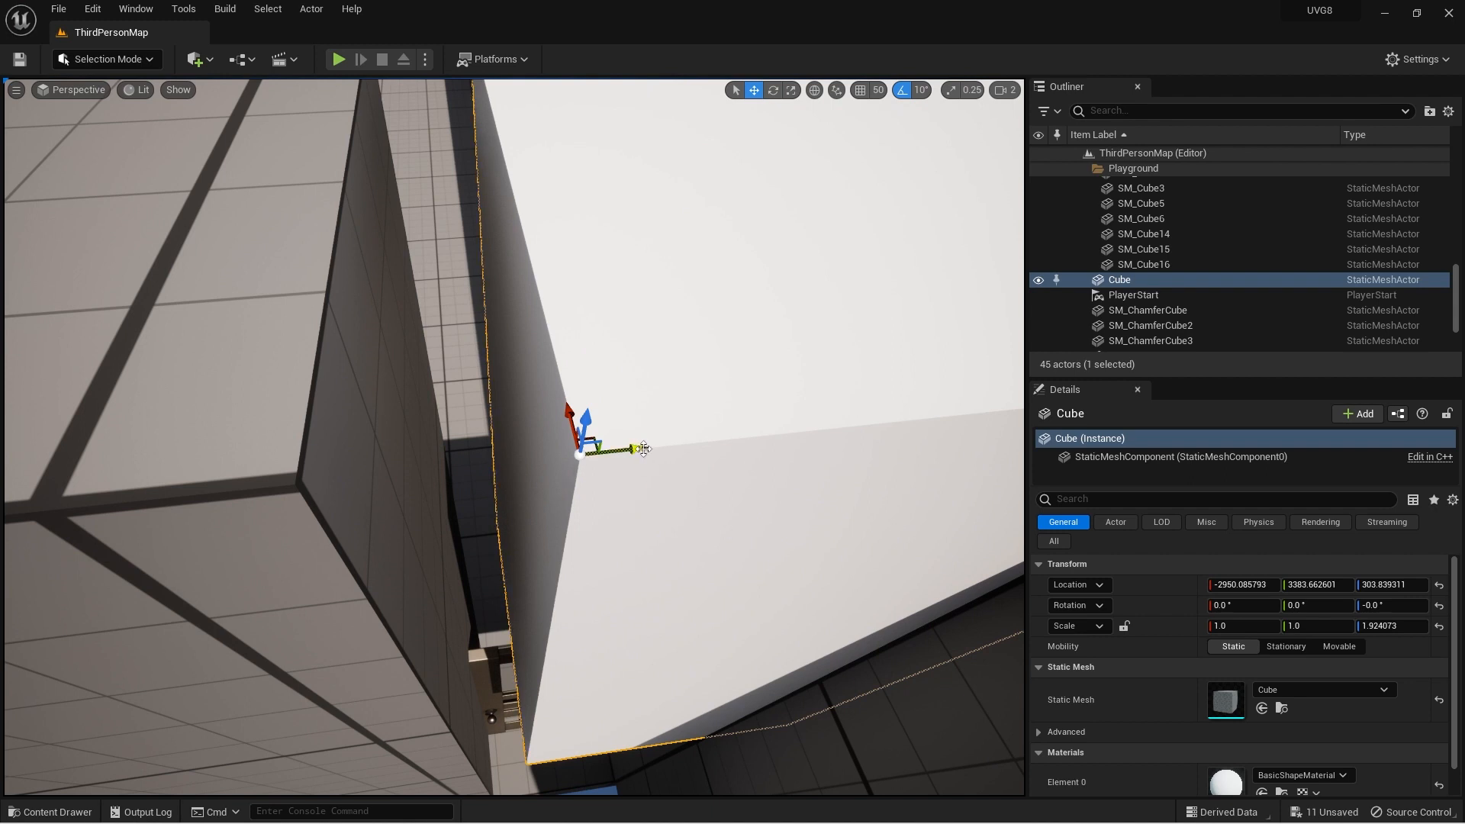
left_click_drag(639, 449, 461, 458)
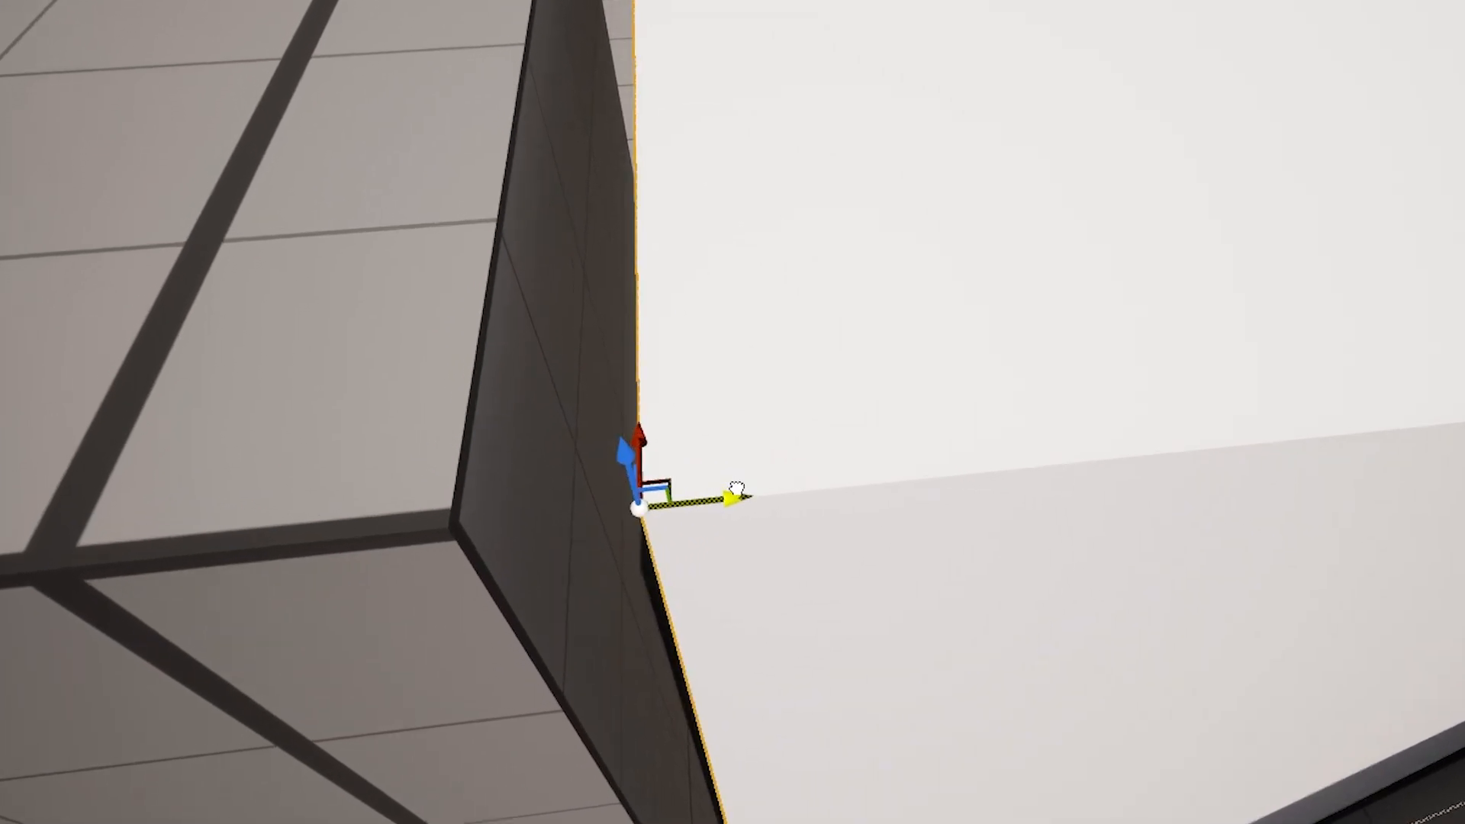
left_click_drag(736, 489, 550, 503)
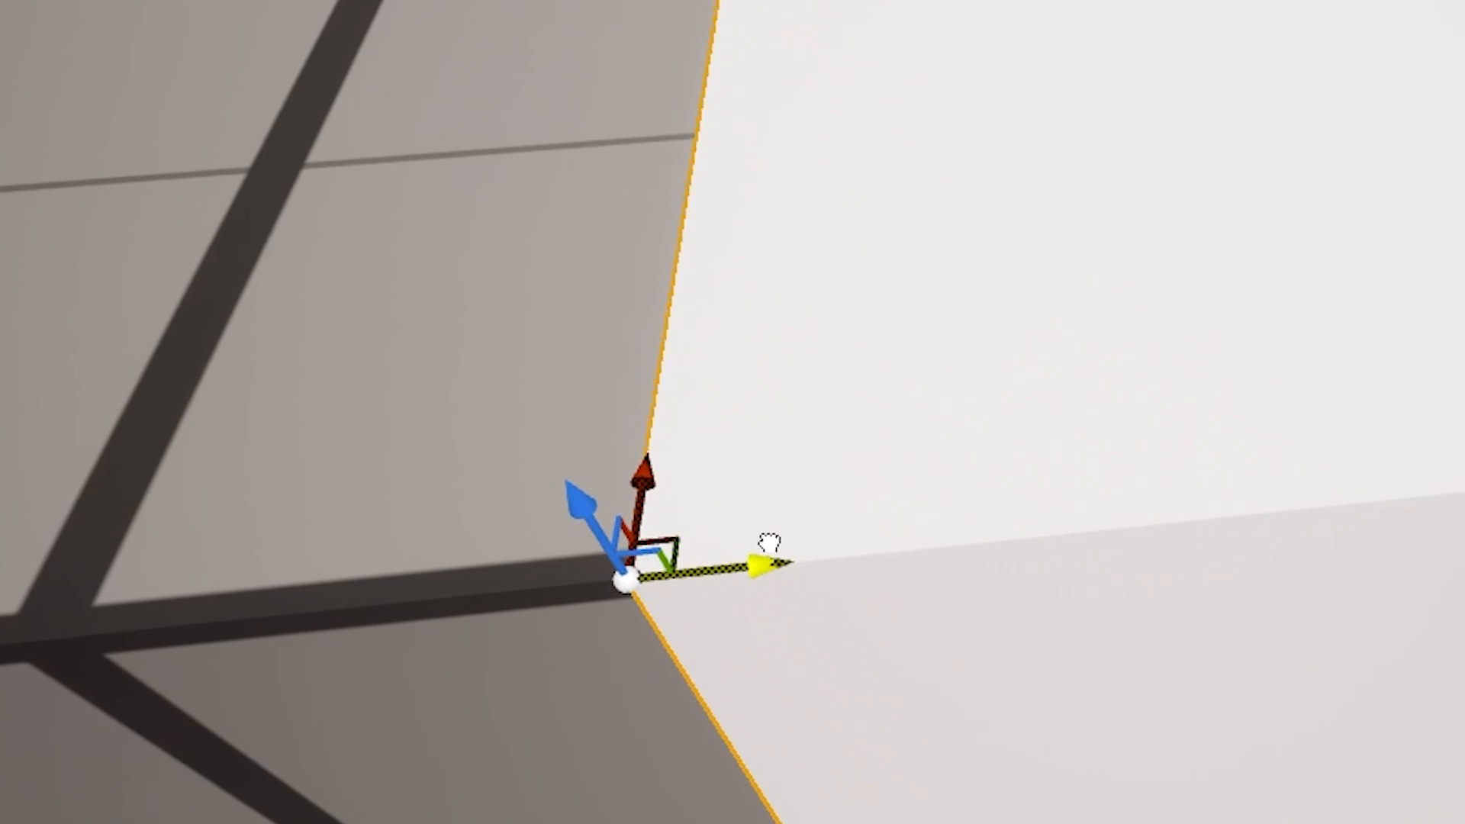
mouse_move(797, 548)
left_mouse_down()
mouse_move(862, 555)
mouse_move(798, 562)
left_mouse_up()
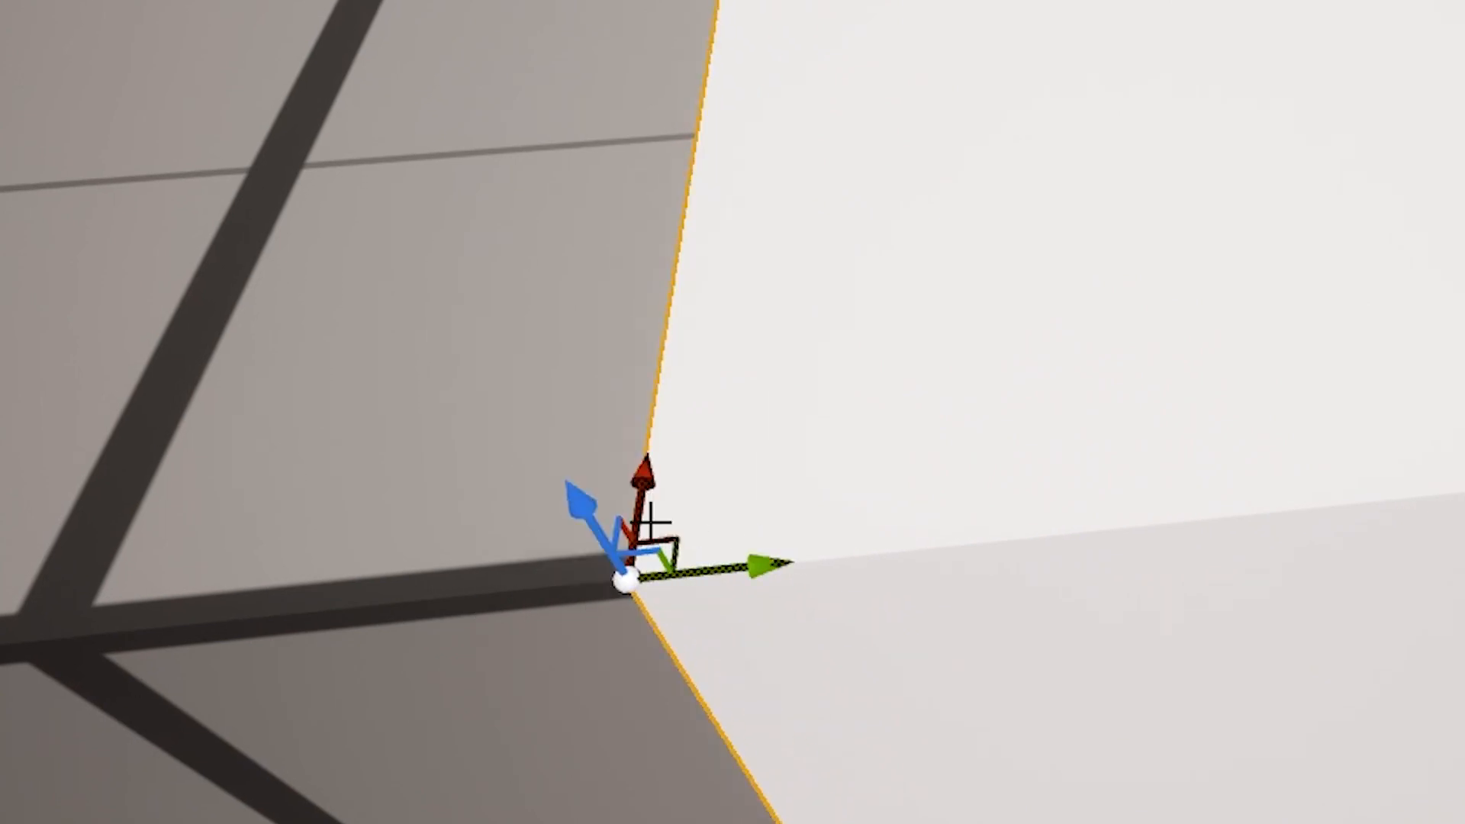
Try moving the cube down off the wall's top corner and shifting it along the Z and Y axes
mouse_move(573, 505)
left_mouse_down()
mouse_move(637, 679)
mouse_move(626, 557)
mouse_move(639, 537)
mouse_move(594, 528)
mouse_move(702, 768)
left_mouse_up()
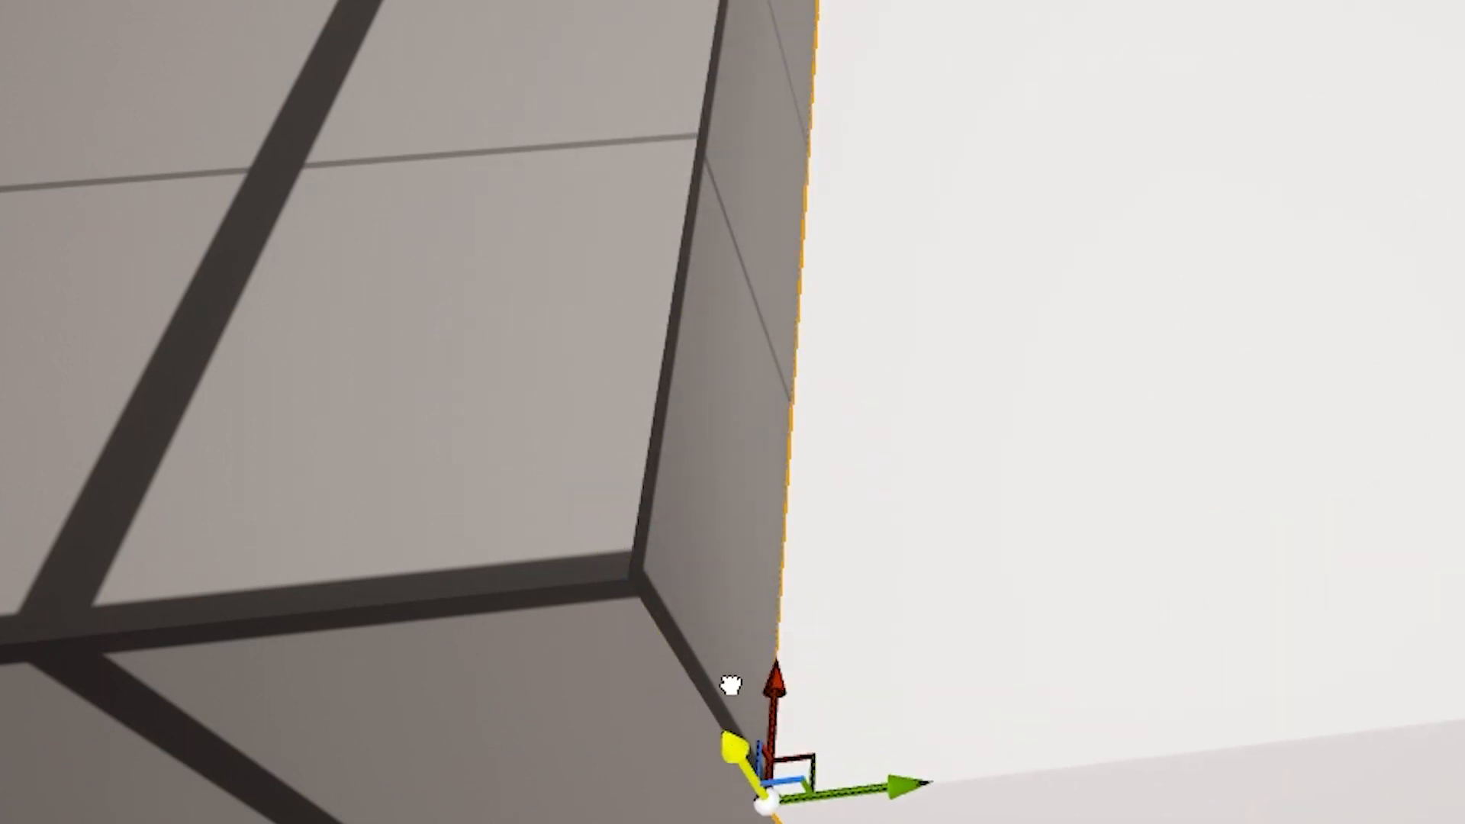
key("ctrl+z")
left_click_drag(574, 505, 670, 676)
right_click_drag(693, 563, 738, 605)
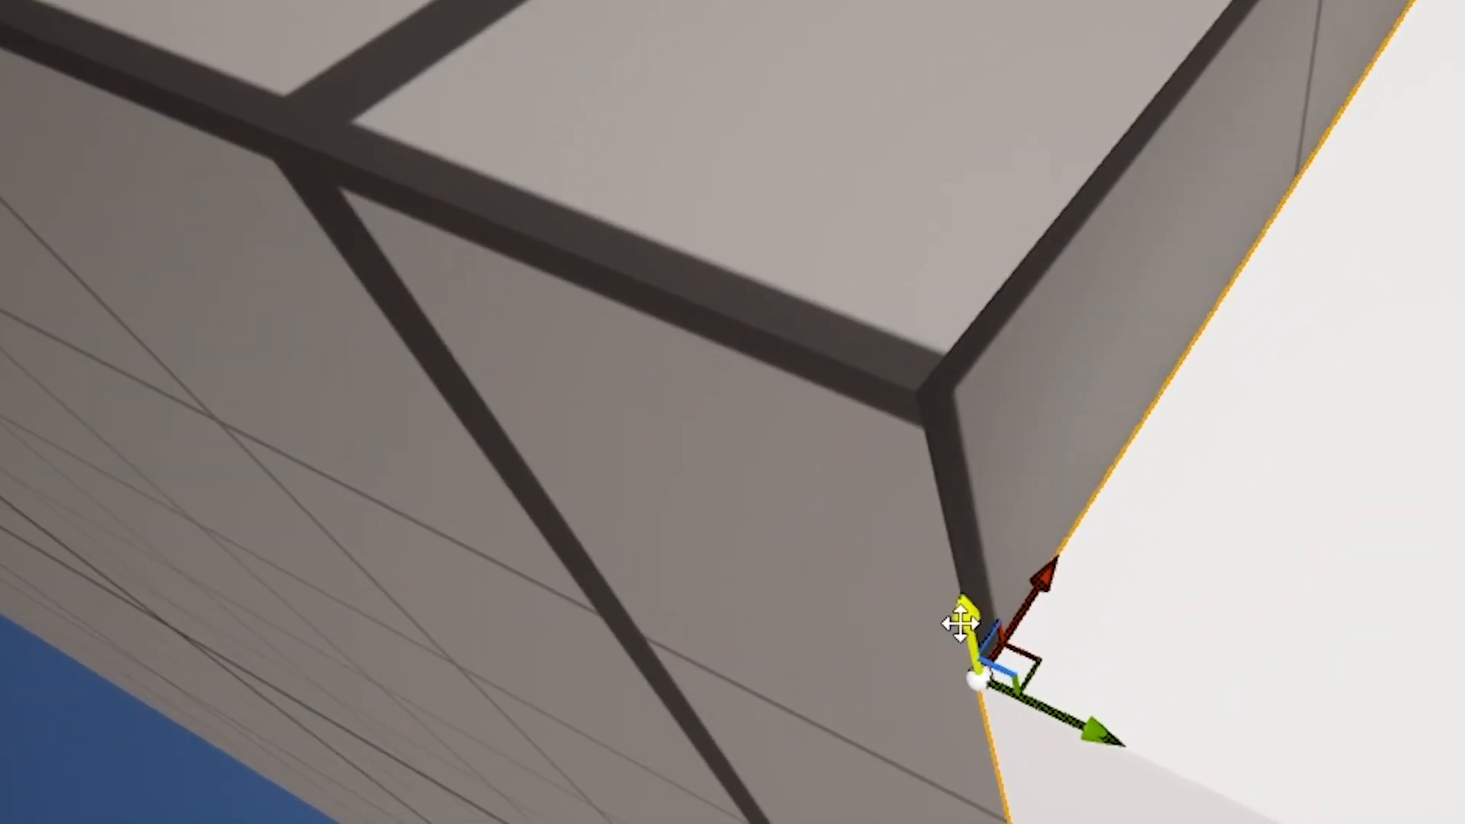
left_click_drag(960, 624, 909, 603)
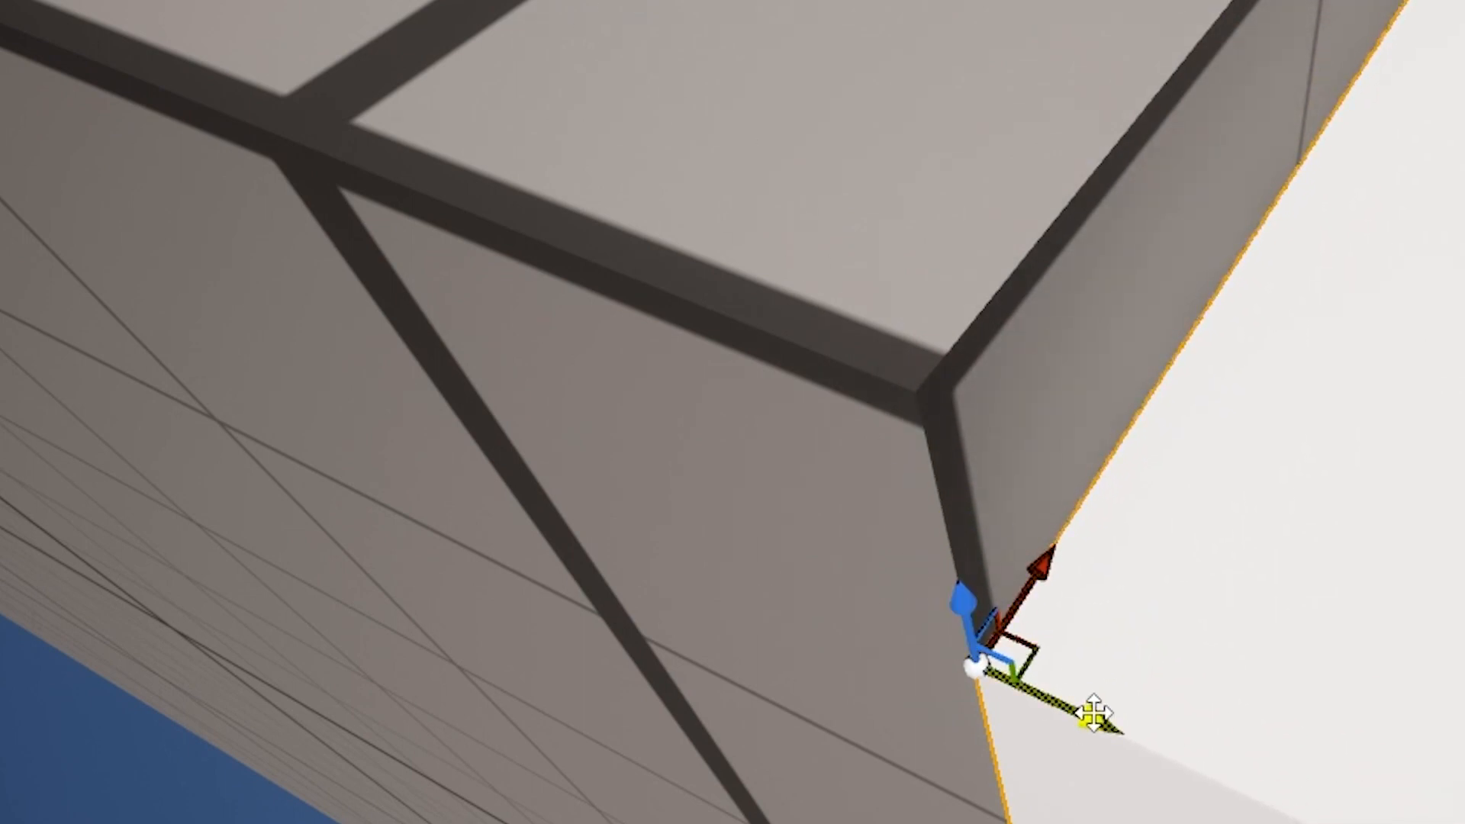
mouse_move(1111, 725)
left_mouse_down()
mouse_move(1280, 806)
mouse_move(1101, 700)
left_mouse_up()
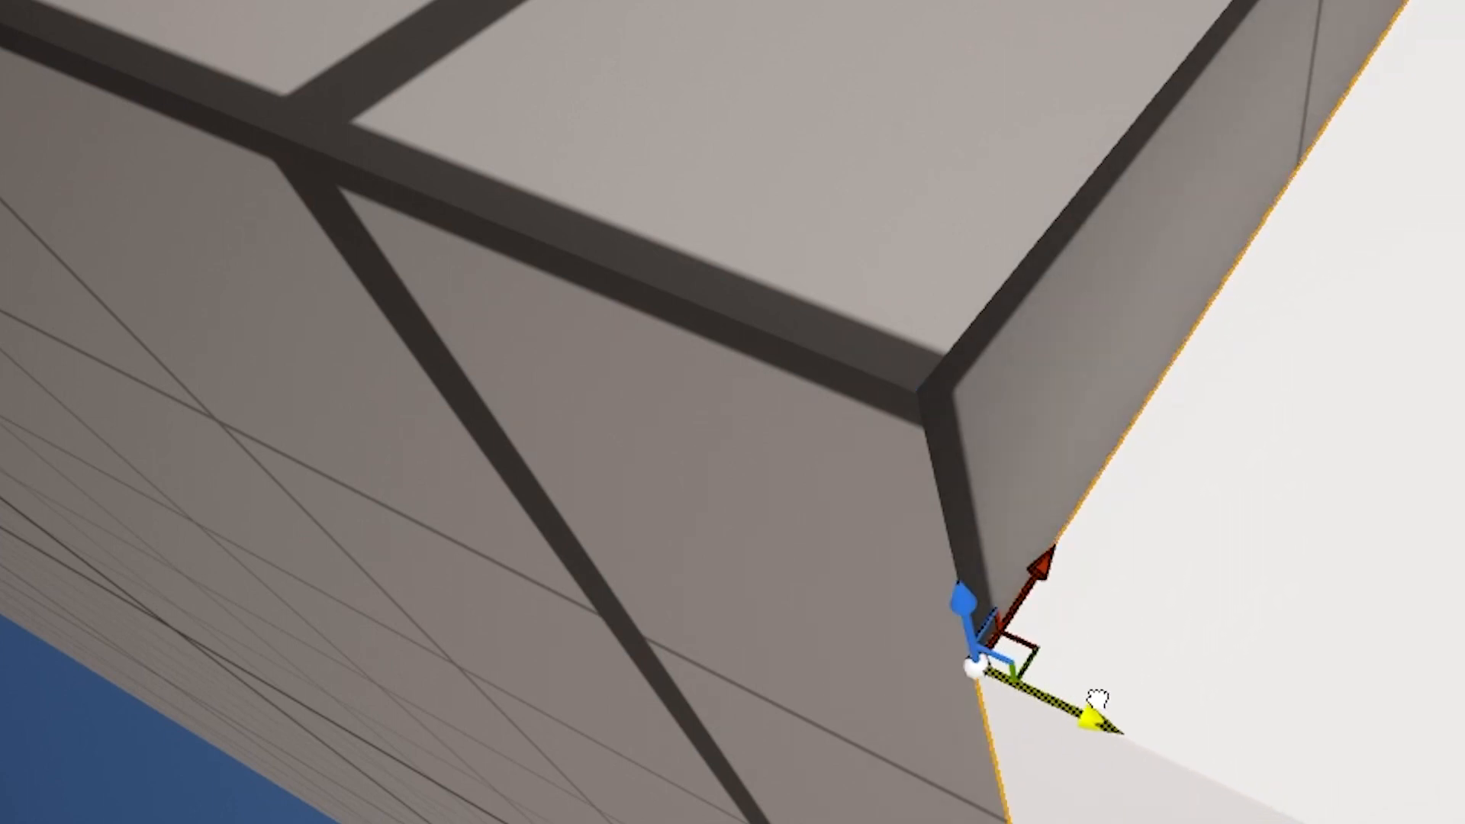
left_click_drag(963, 603, 908, 574)
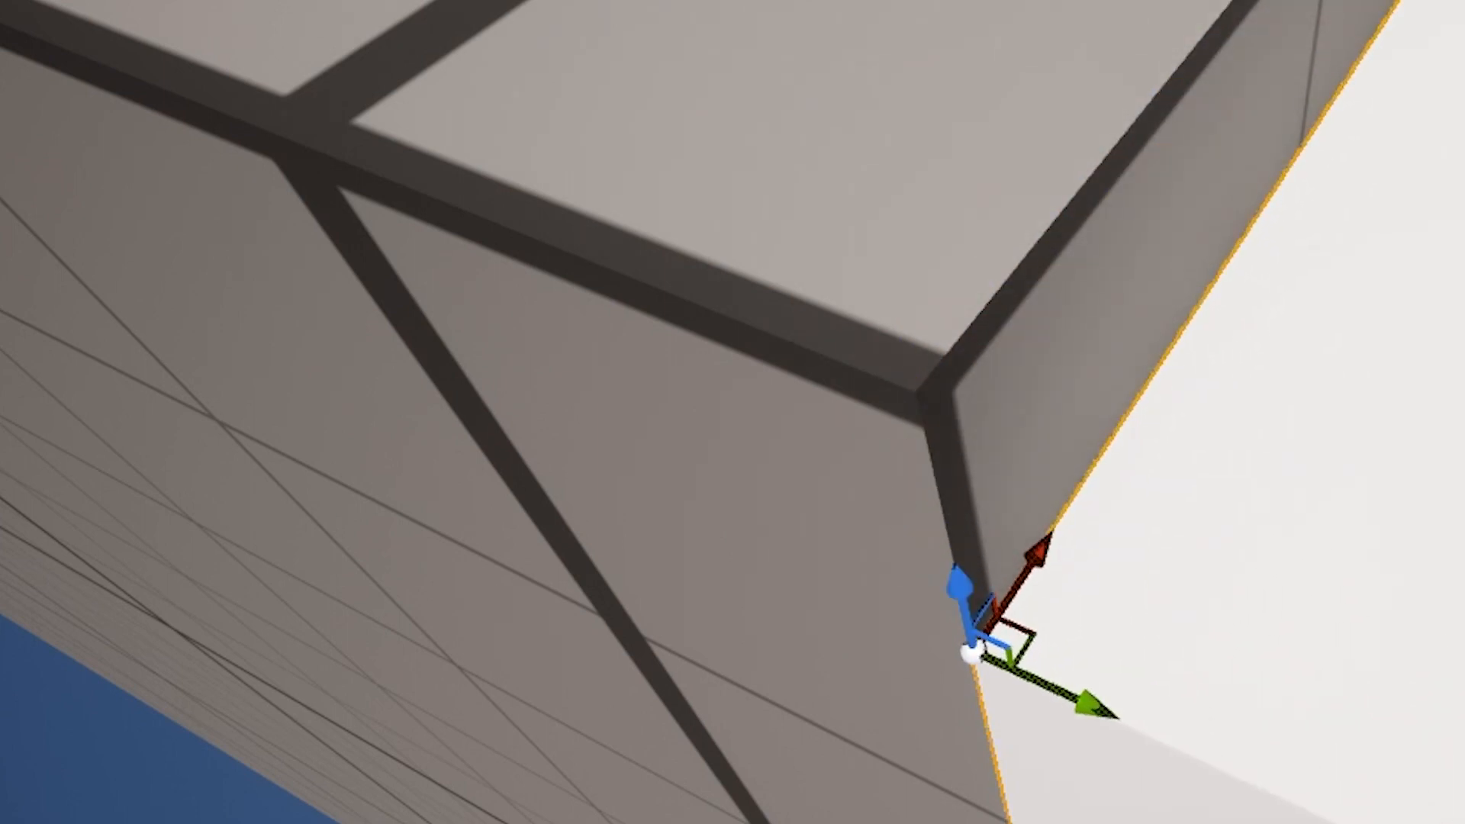
Undo the cube's trial moves in Wireframe view, check the corner in Unlit and return to Lit
key("alt+2")
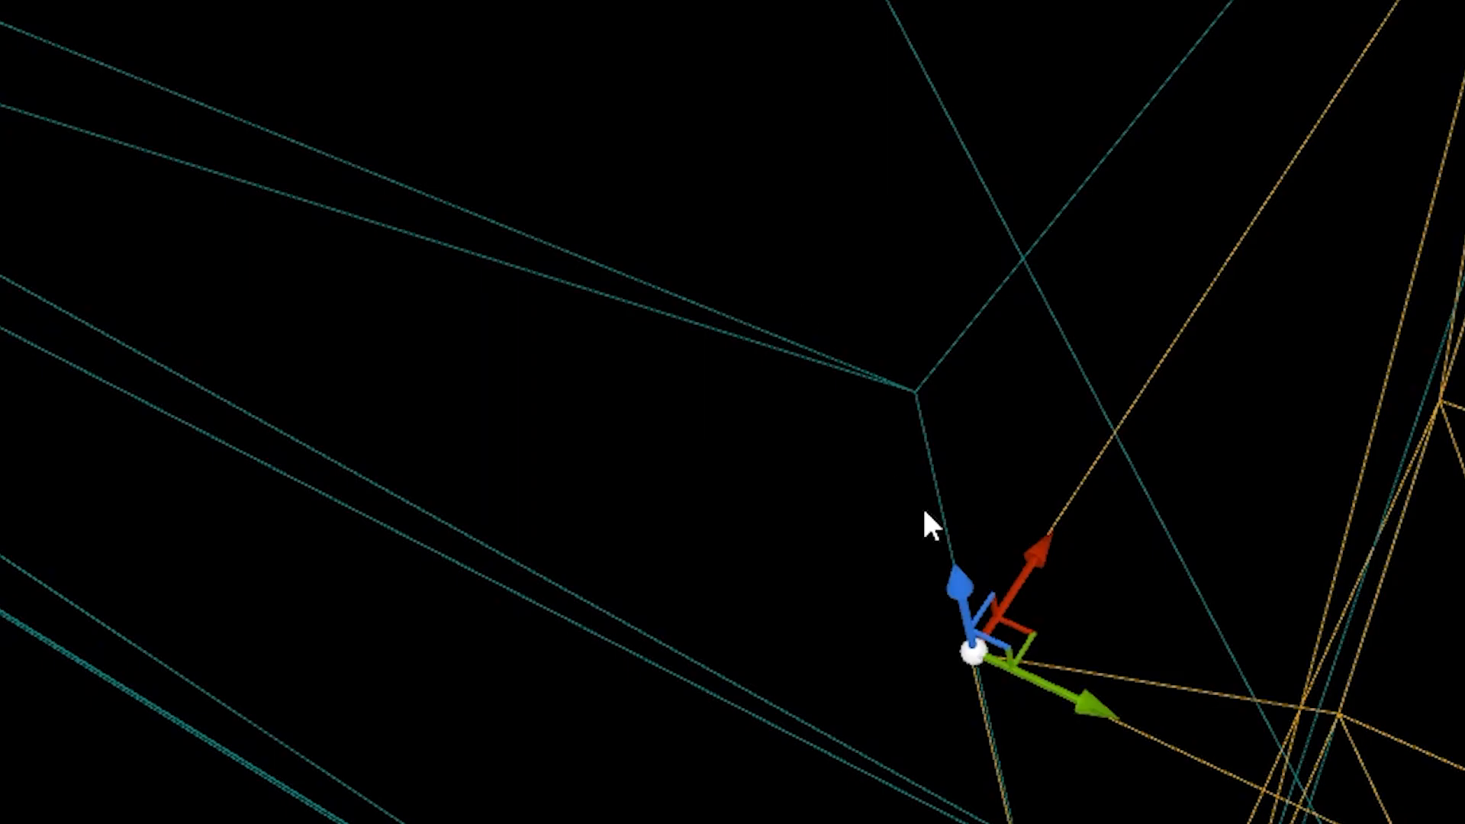
key("ctrl+z")
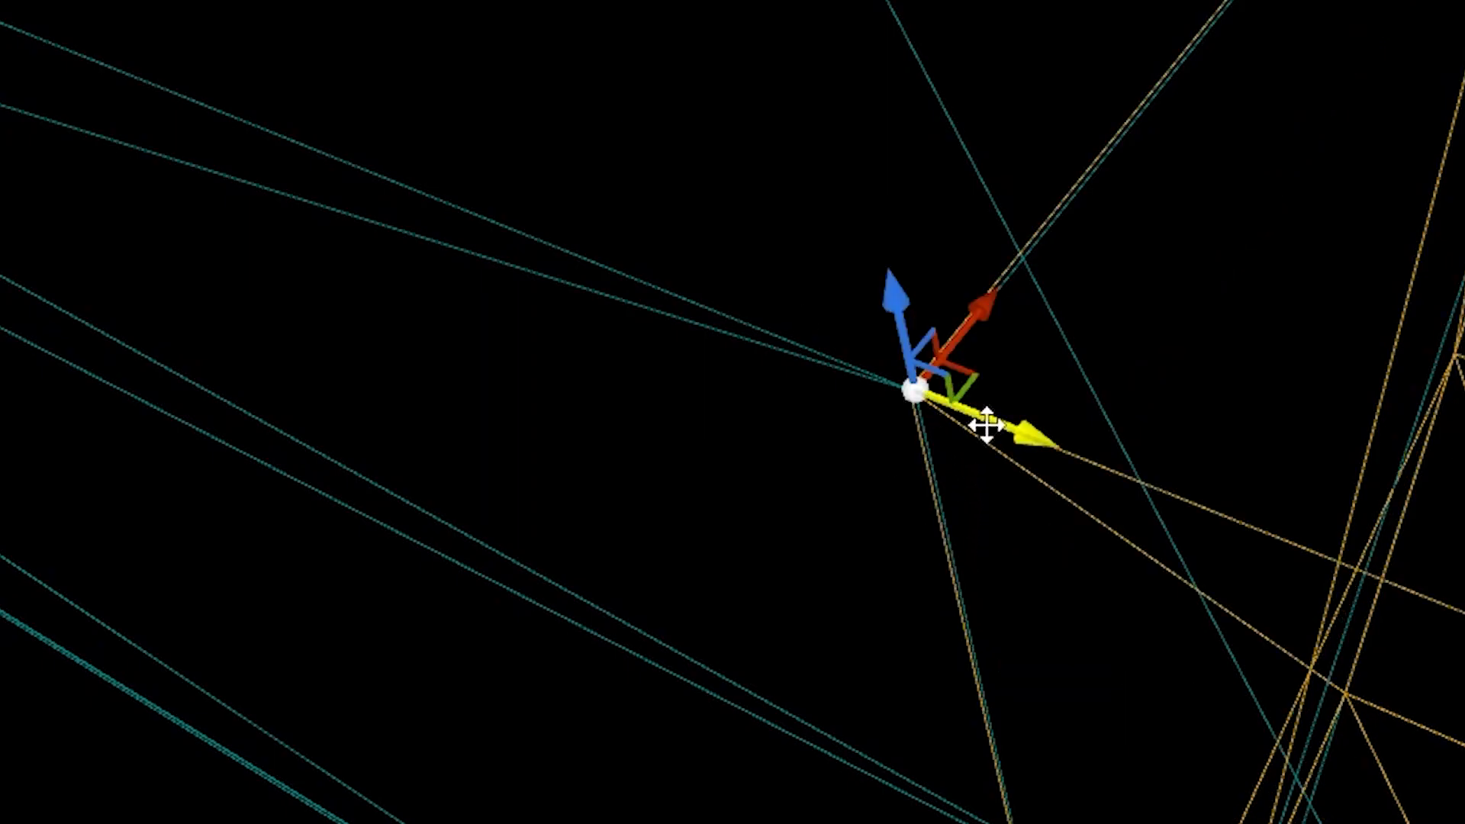
key("alt+3")
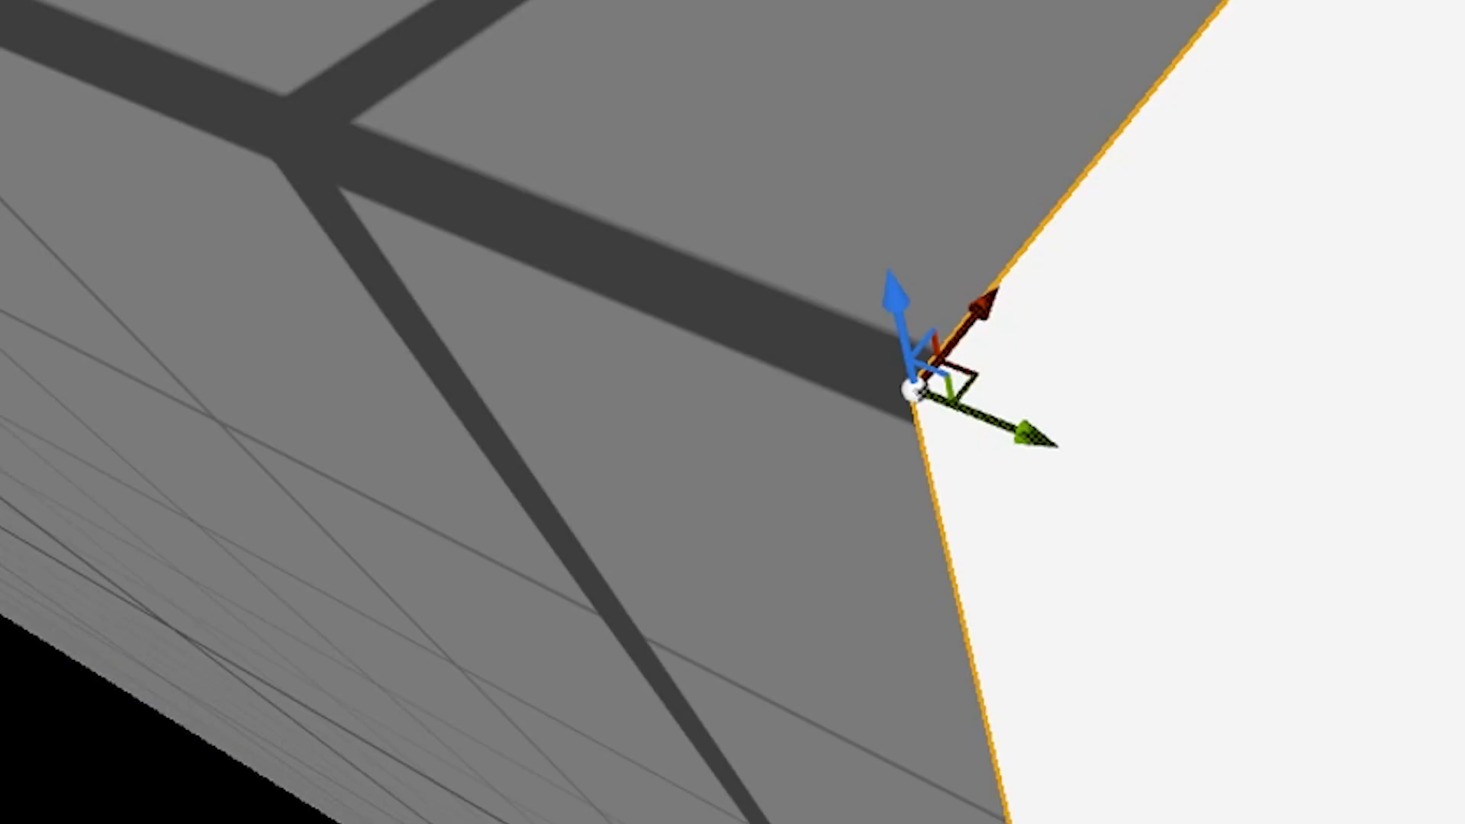
key("alt+4")
Inspect the joints between the white cube and the surrounding walls from all sides, and select the wall SM_Cube16
right_click_drag(992, 534, 1358, 435)
key("g")
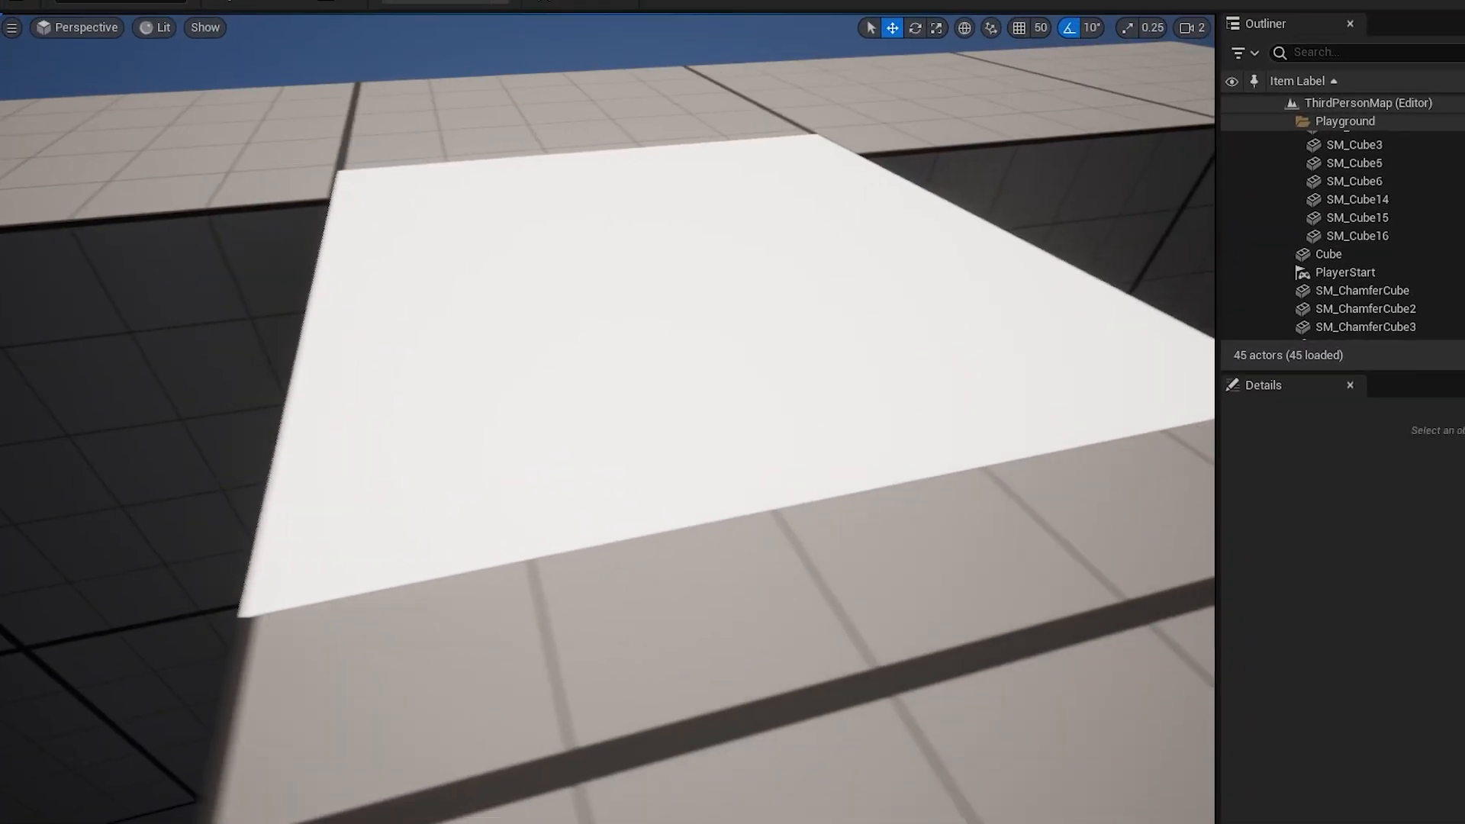
right_click_drag(608, 418, 435, 393)
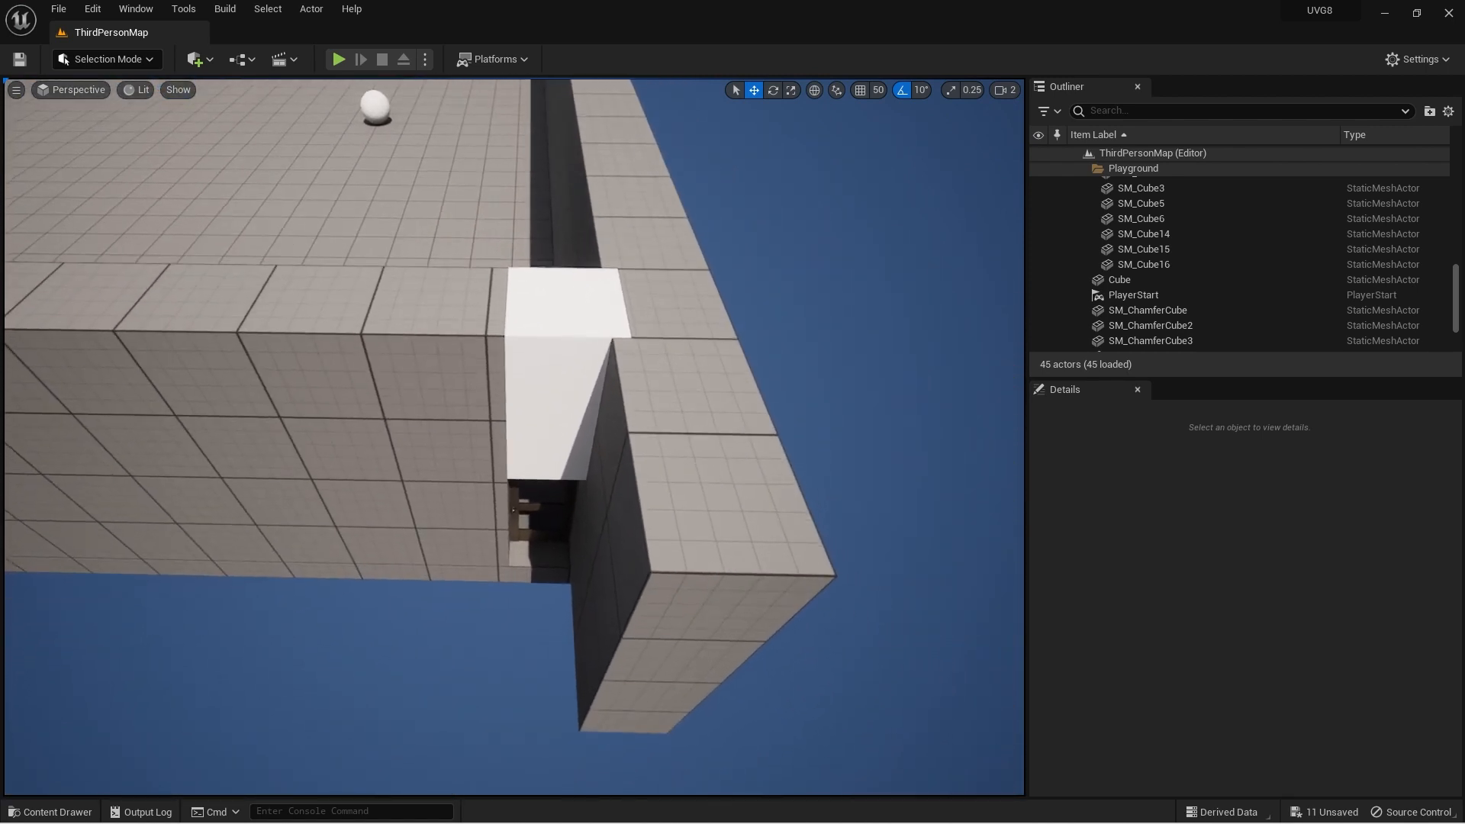
right_click_drag(513, 437, 348, 281)
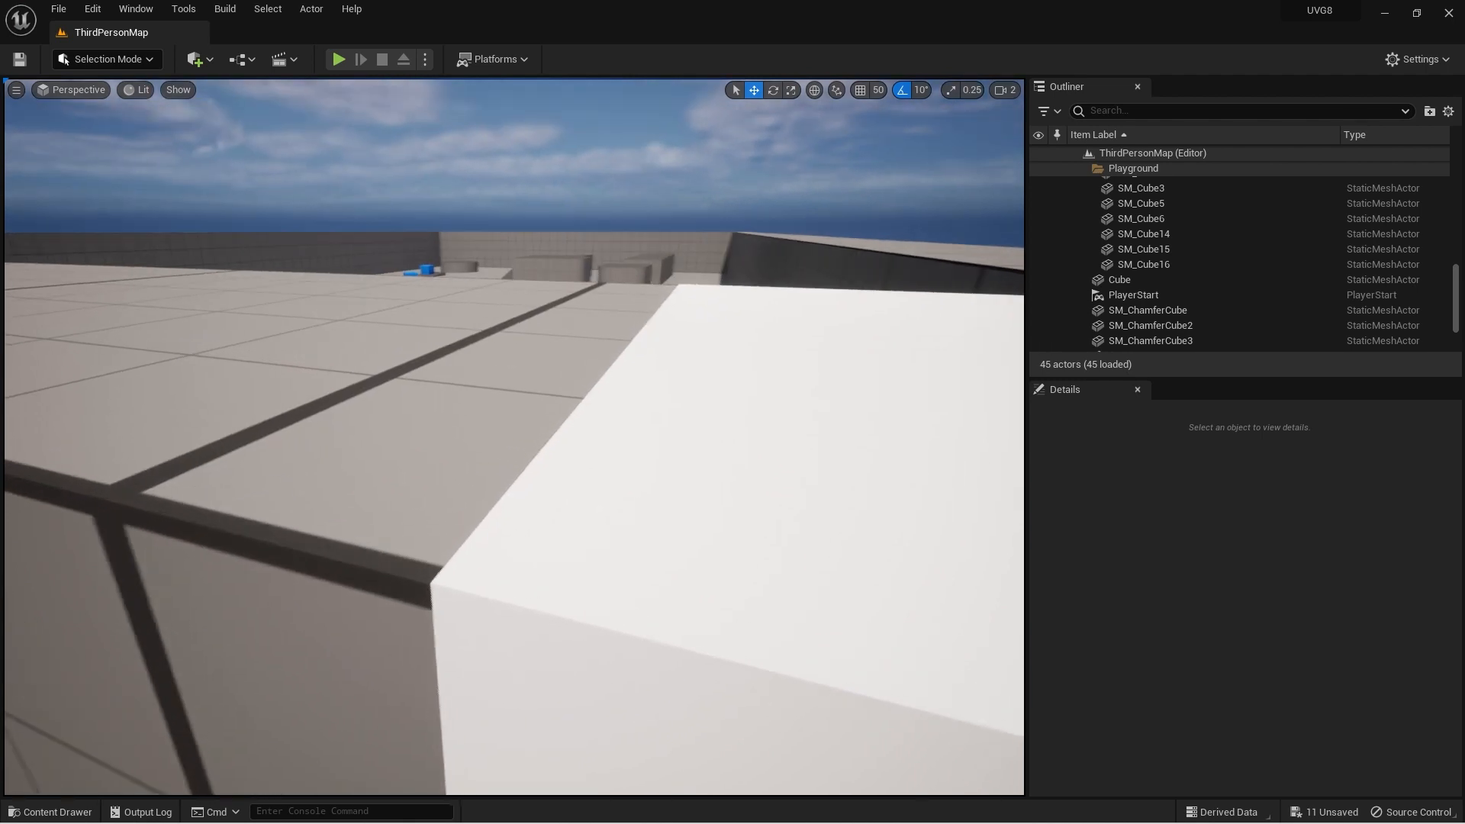
left_click(502, 560)
left_click(397, 518)
left_click(415, 563)
left_click(516, 566)
right_click_drag(516, 565, 496, 557)
left_click(516, 565)
left_click(412, 465)
right_click_drag(443, 233, 405, 237)
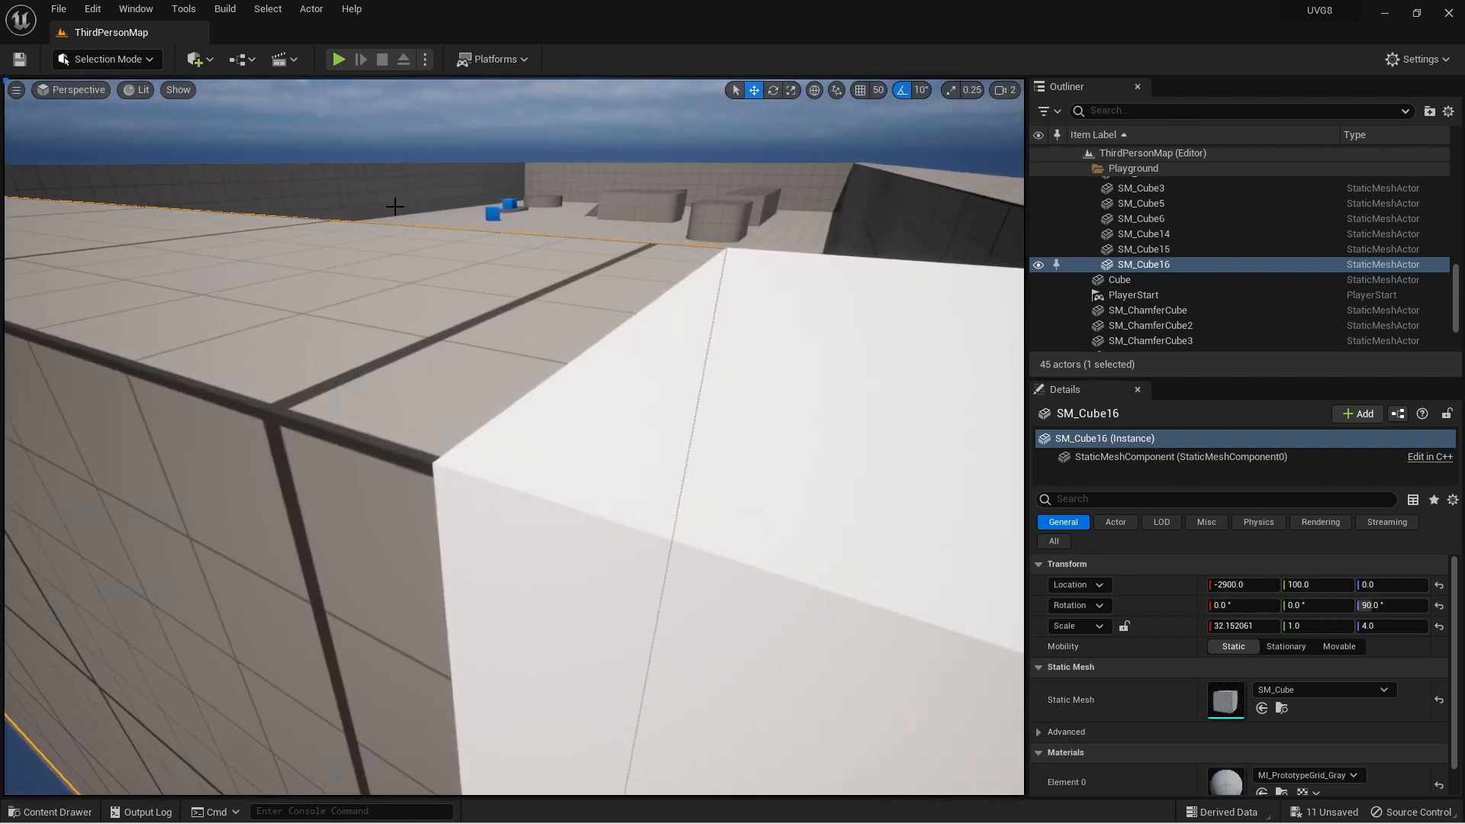
Select the sky sphere behind the playground walls
left_click(392, 113)
right_click_drag(610, 481, 511, 484)
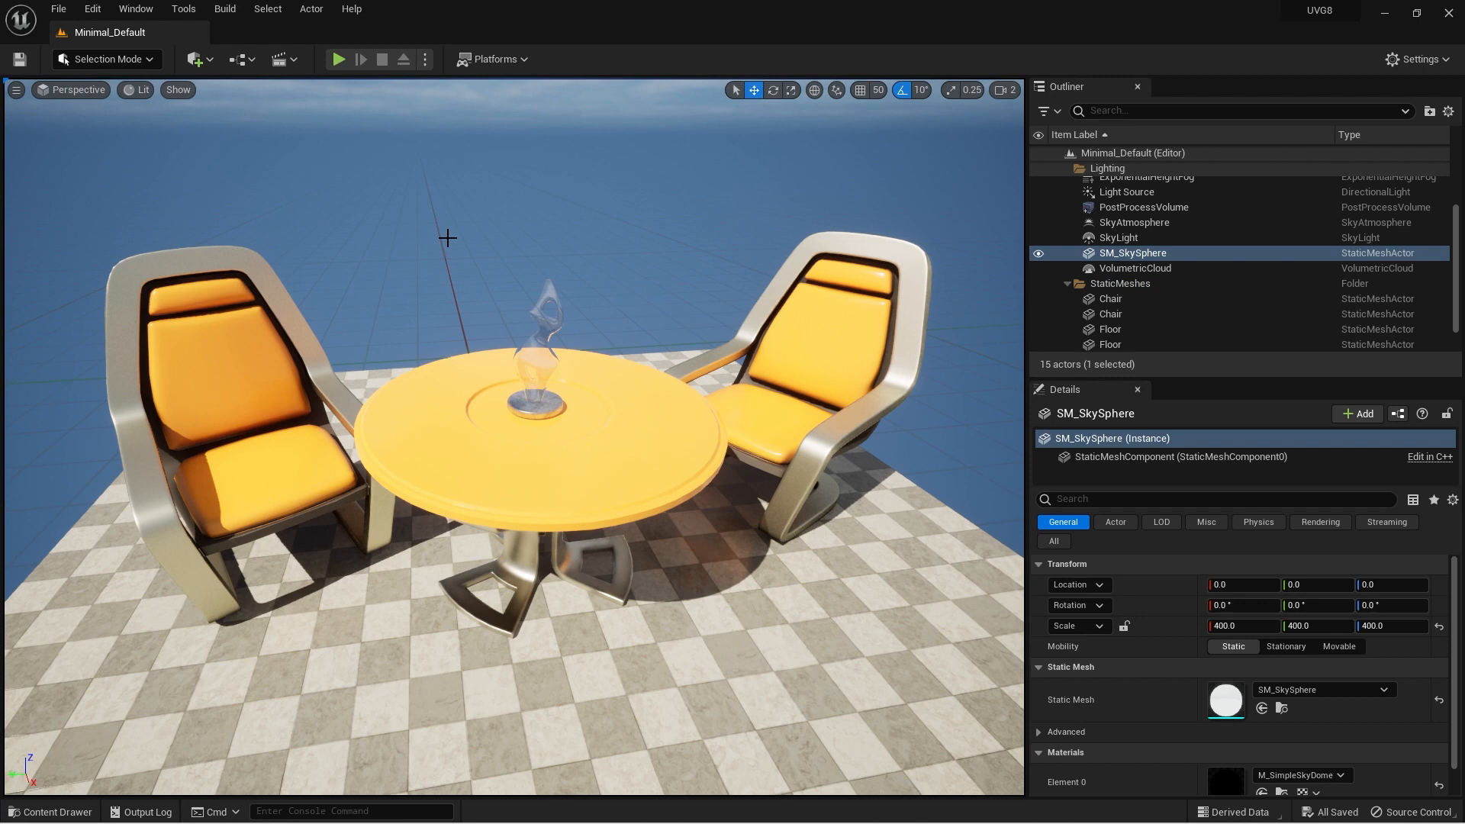
Start adding a feature or content pack to the project's Content folder
left_click(51, 812)
left_click(57, 597)
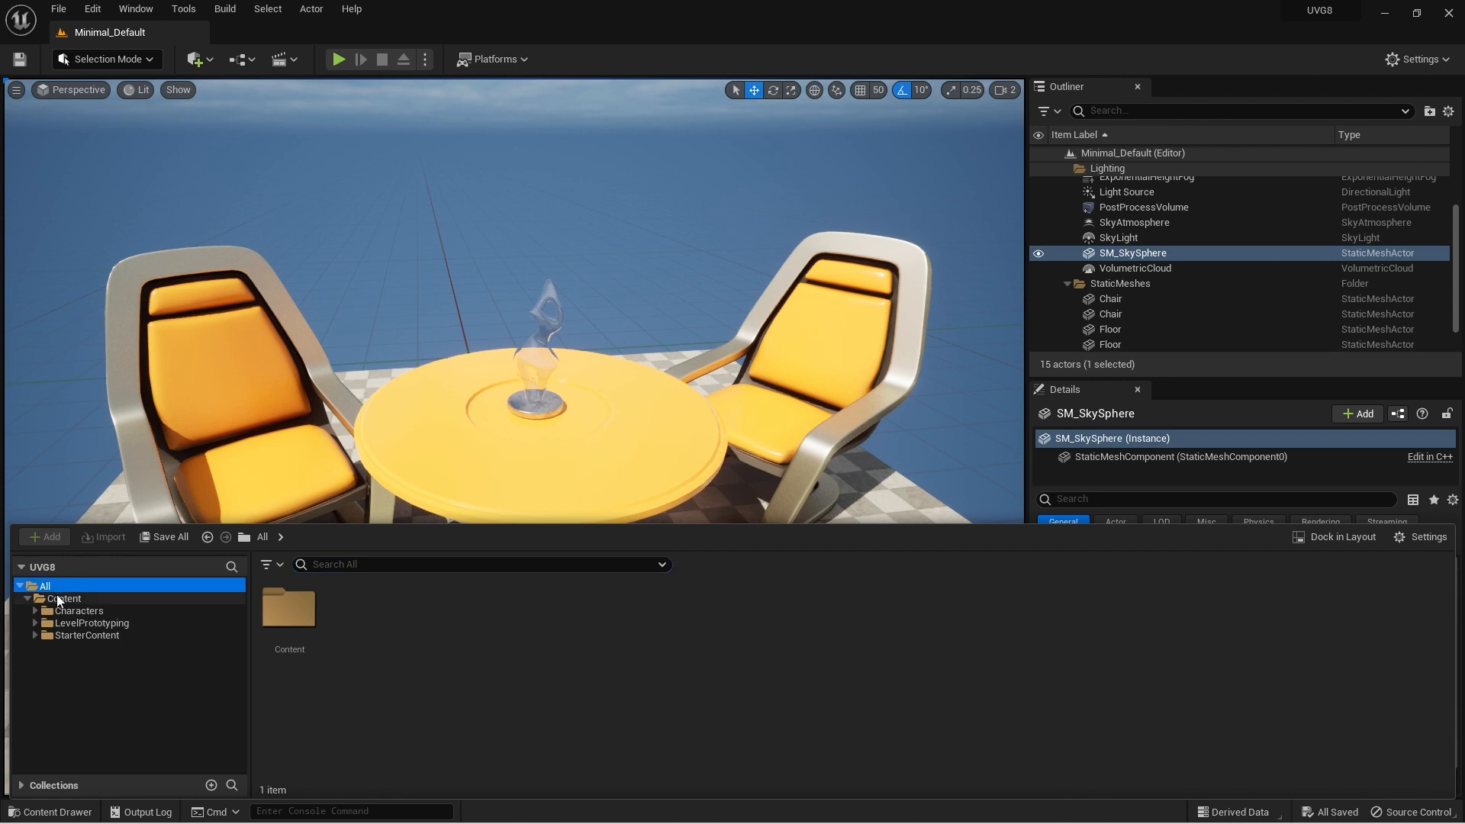
left_click(55, 539)
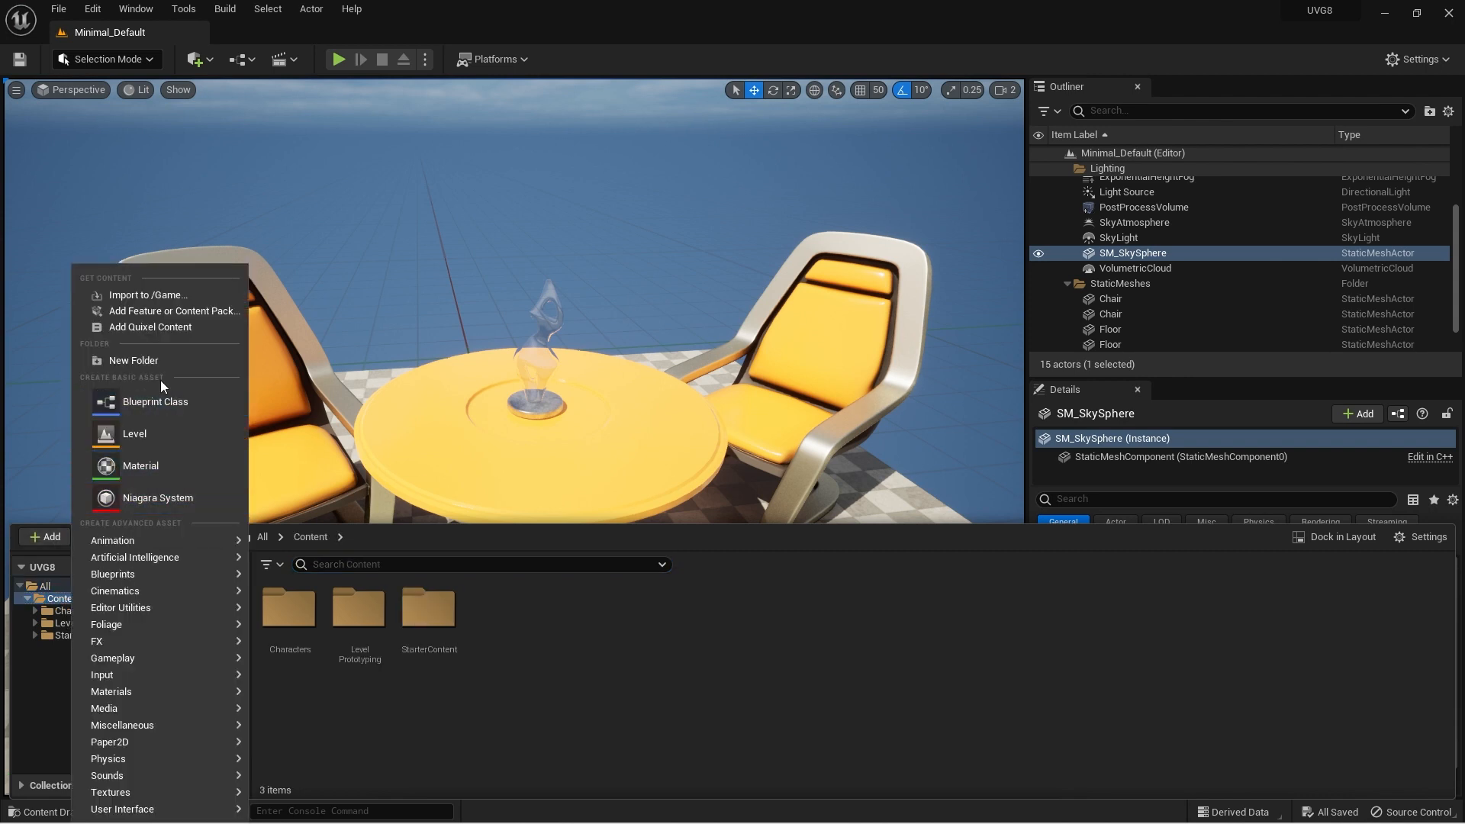
left_click(172, 313)
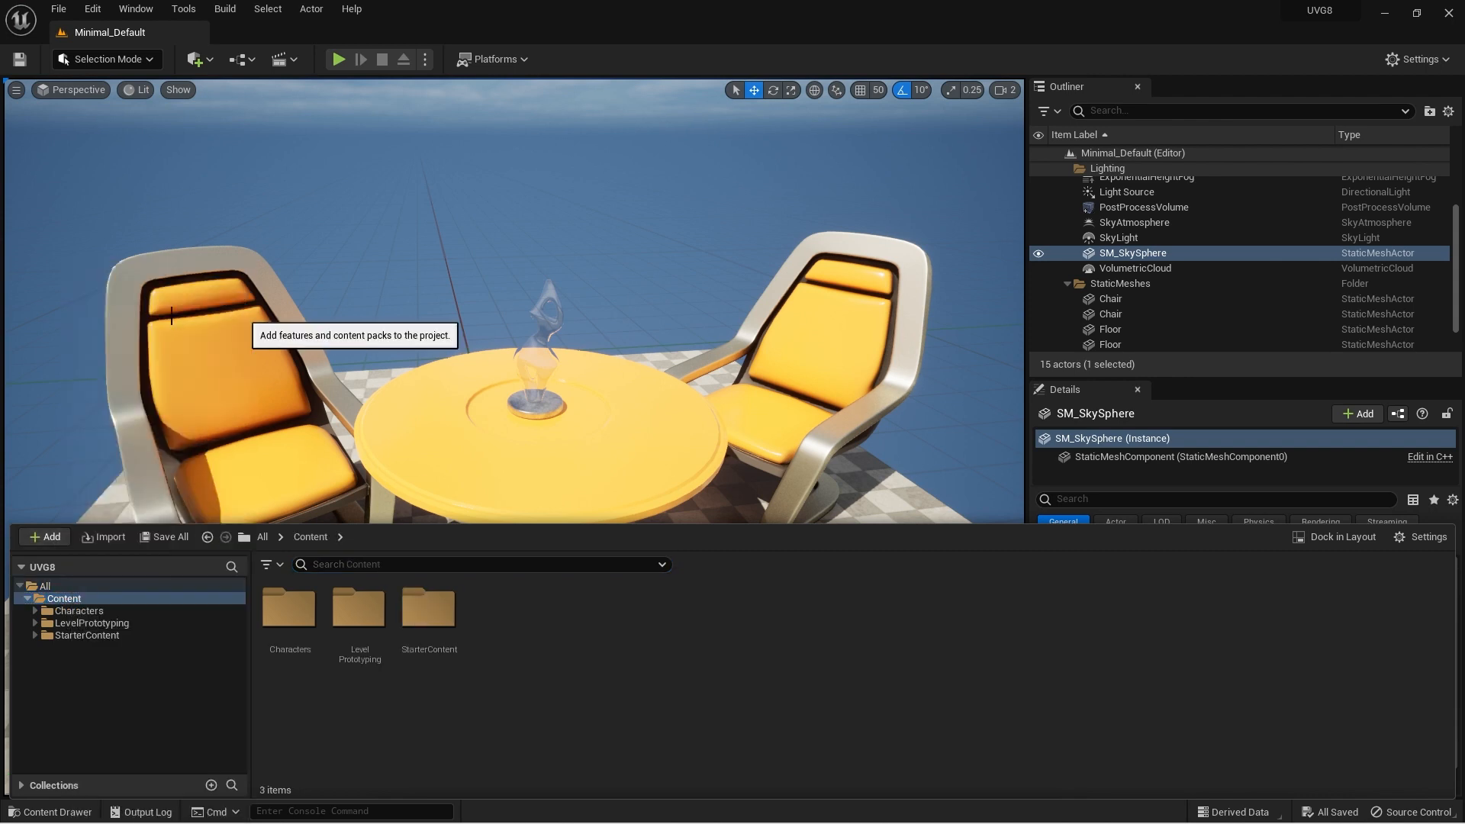
Review the Third Person, Top Down, Handheld AR, Vehicle and Virtual Reality template descriptions, and show the available content packs
left_click(505, 347)
left_click(615, 332)
left_click(663, 345)
left_click(507, 453)
left_click(454, 455)
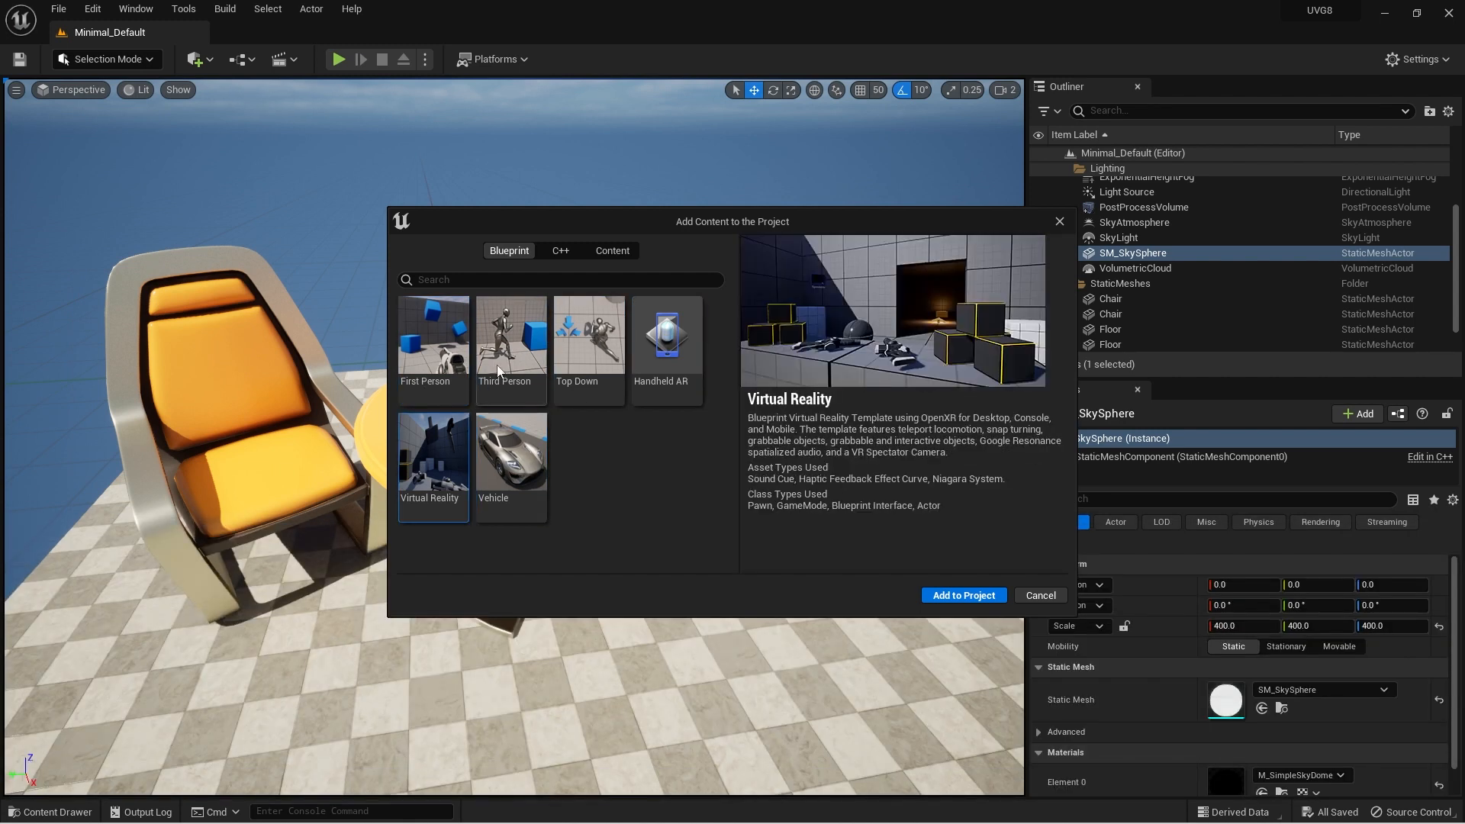
left_click(501, 359)
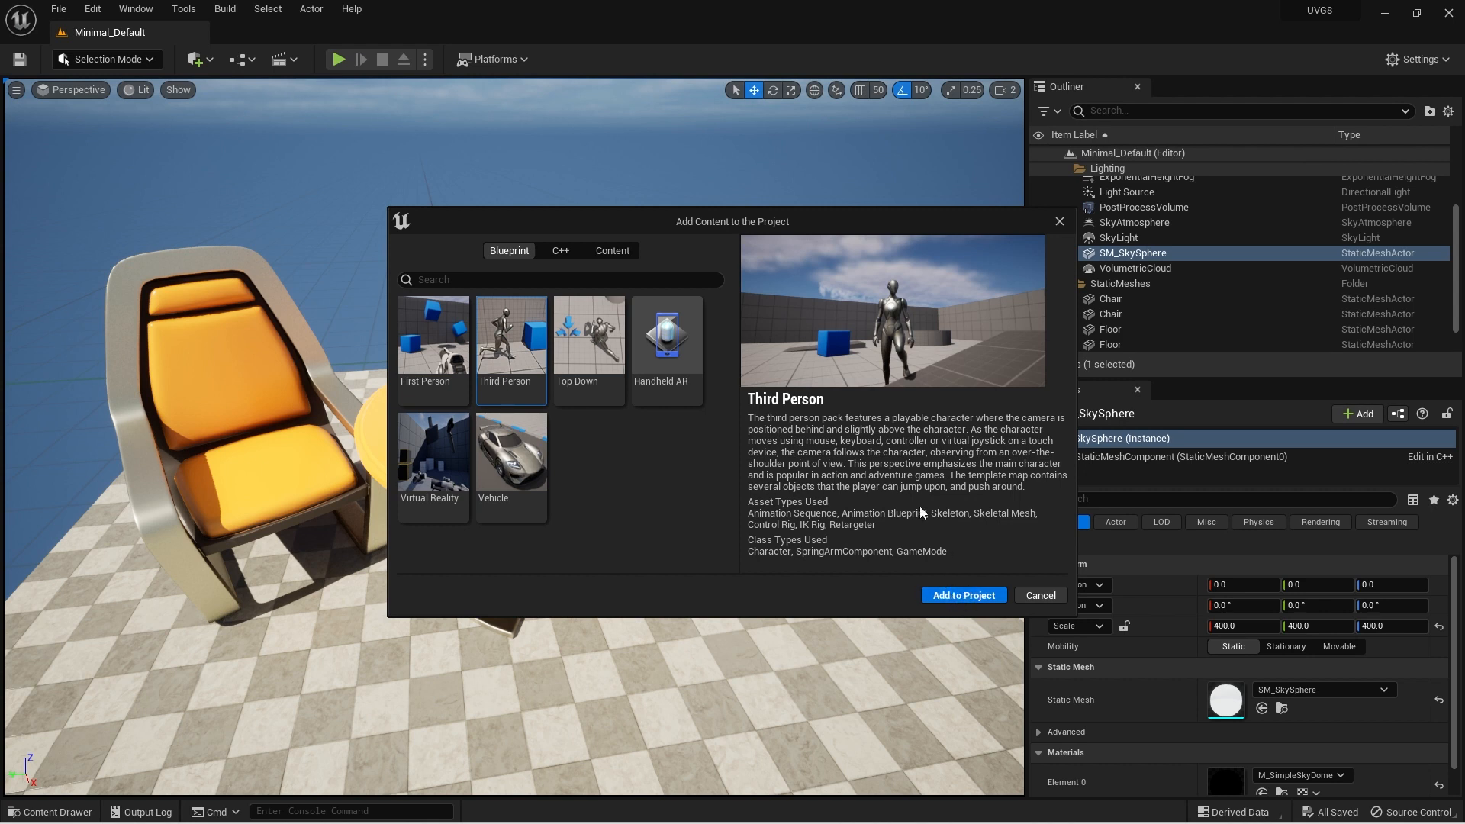
left_click(614, 251)
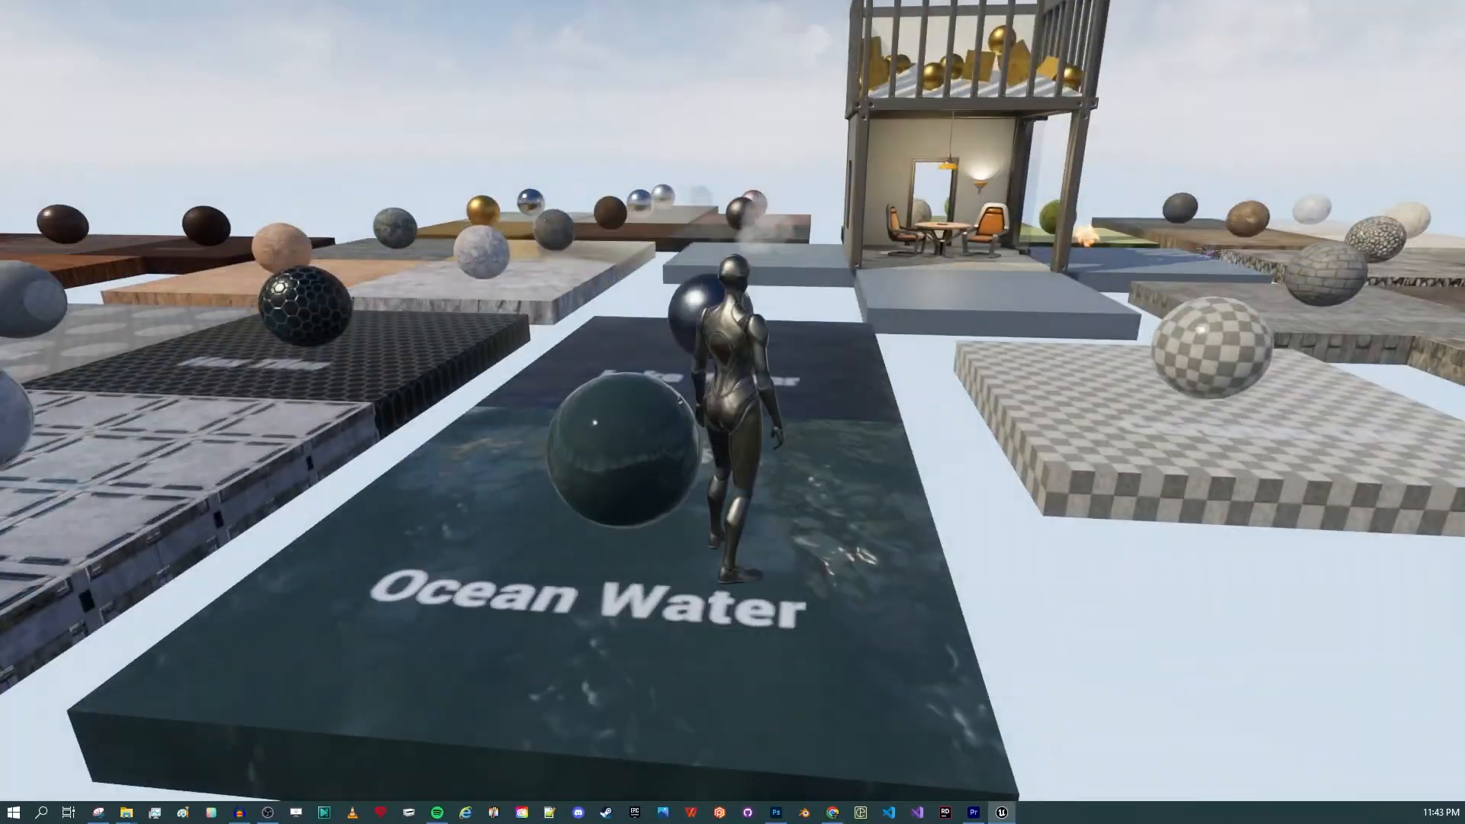
Leave the full-screen play view and examine the StarterContent subfolders, including Architecture and Audio, and the ThirdPerson folder
key("F11")
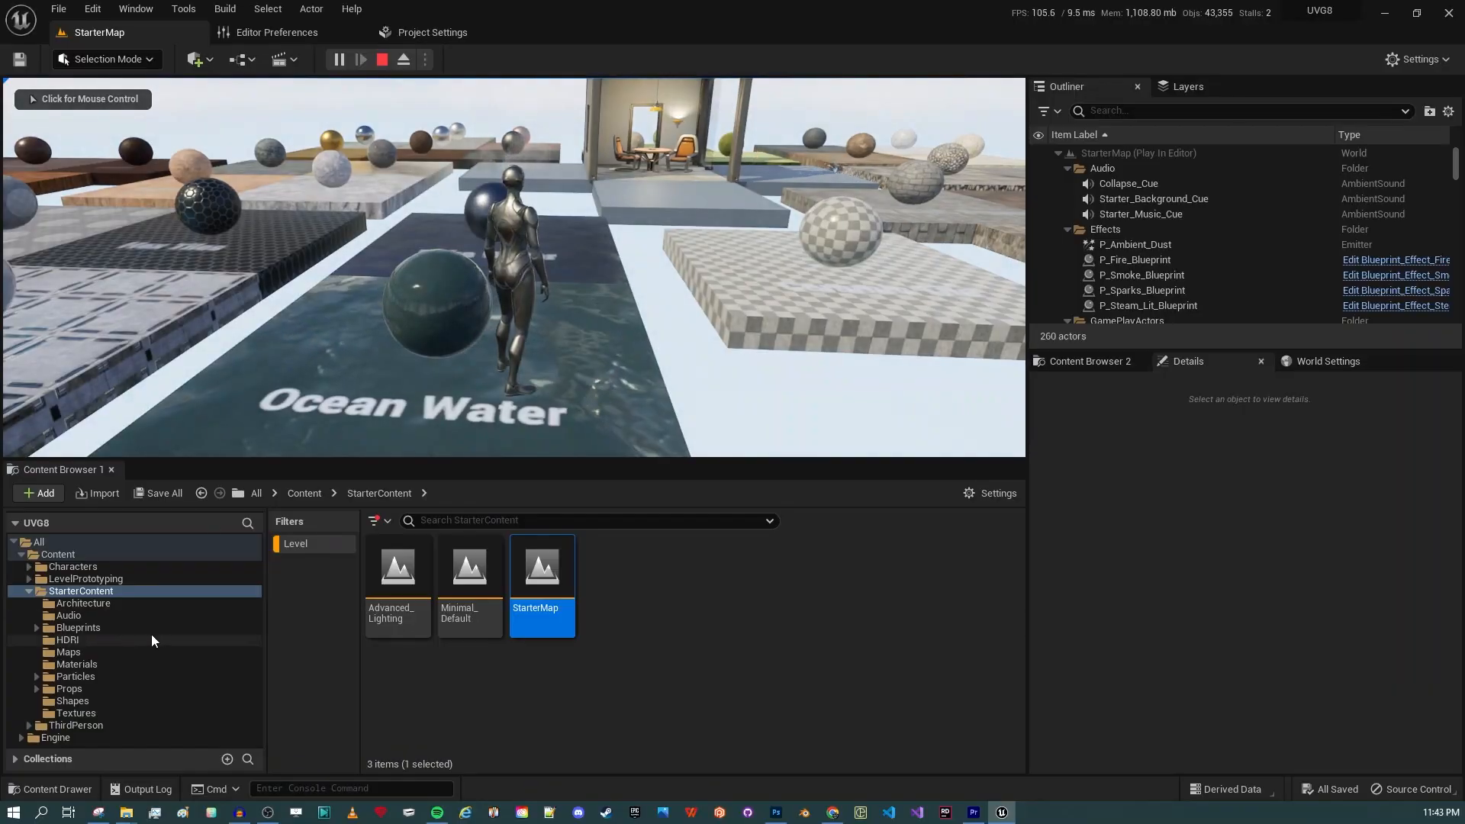
left_click(163, 603)
left_click(69, 615)
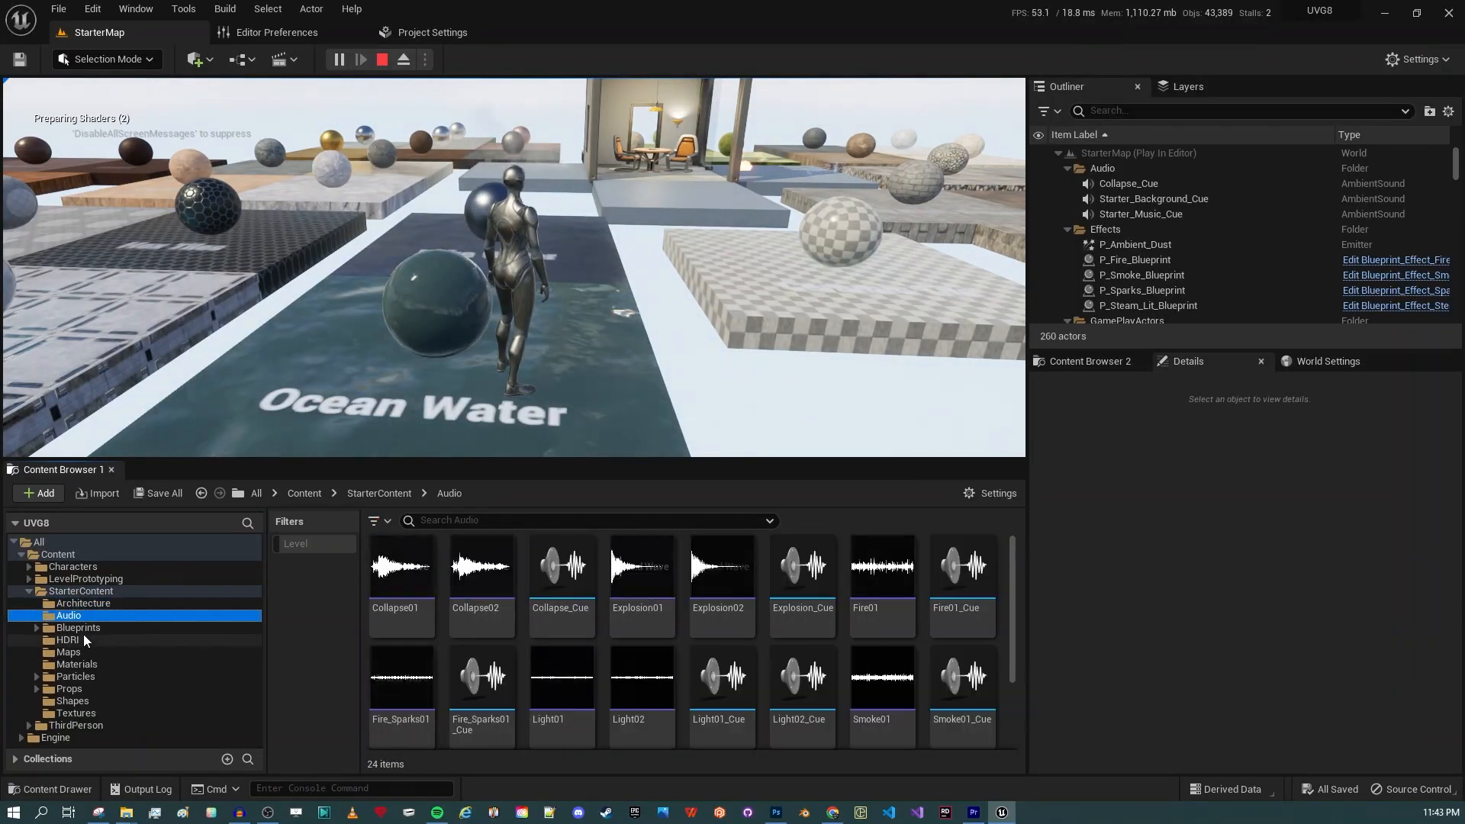
double_click(78, 627)
left_click(65, 643)
left_click(109, 666)
double_click(99, 680)
double_click(81, 704)
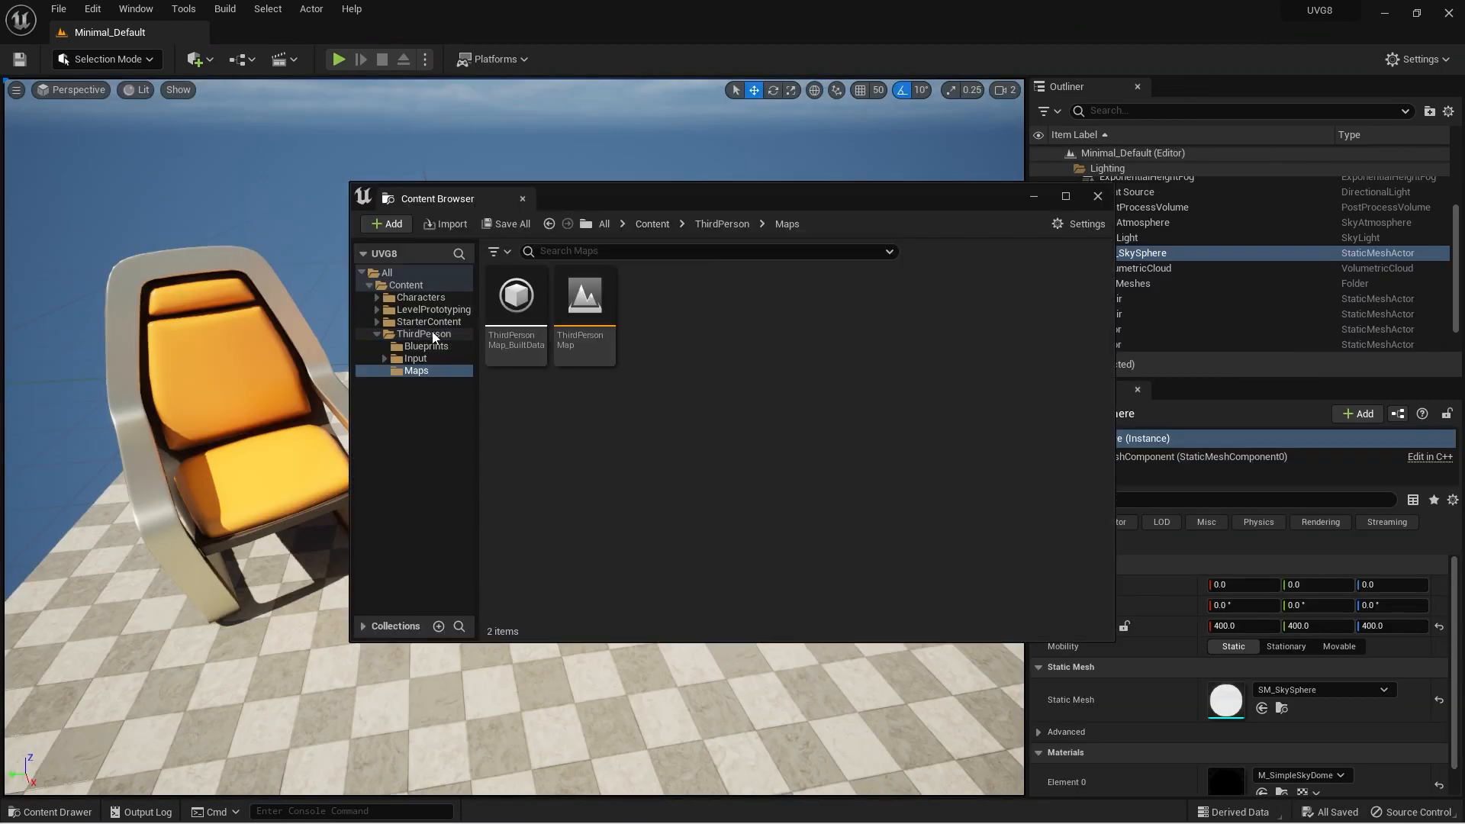
left_click(432, 333)
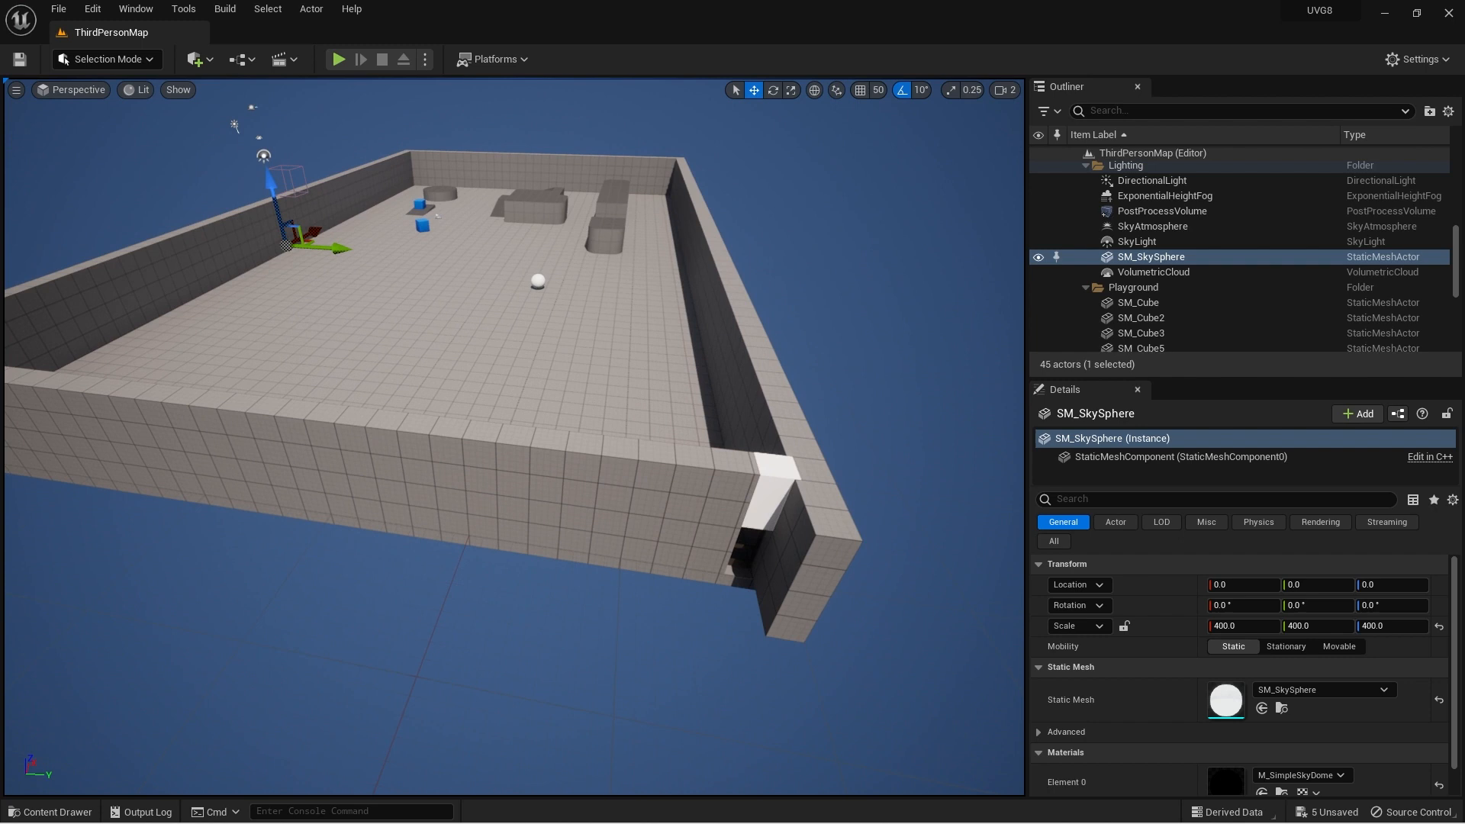
Look over the walled playground and save all modified levels and assets
right_click_drag(513, 437, 728, 272)
key("w")
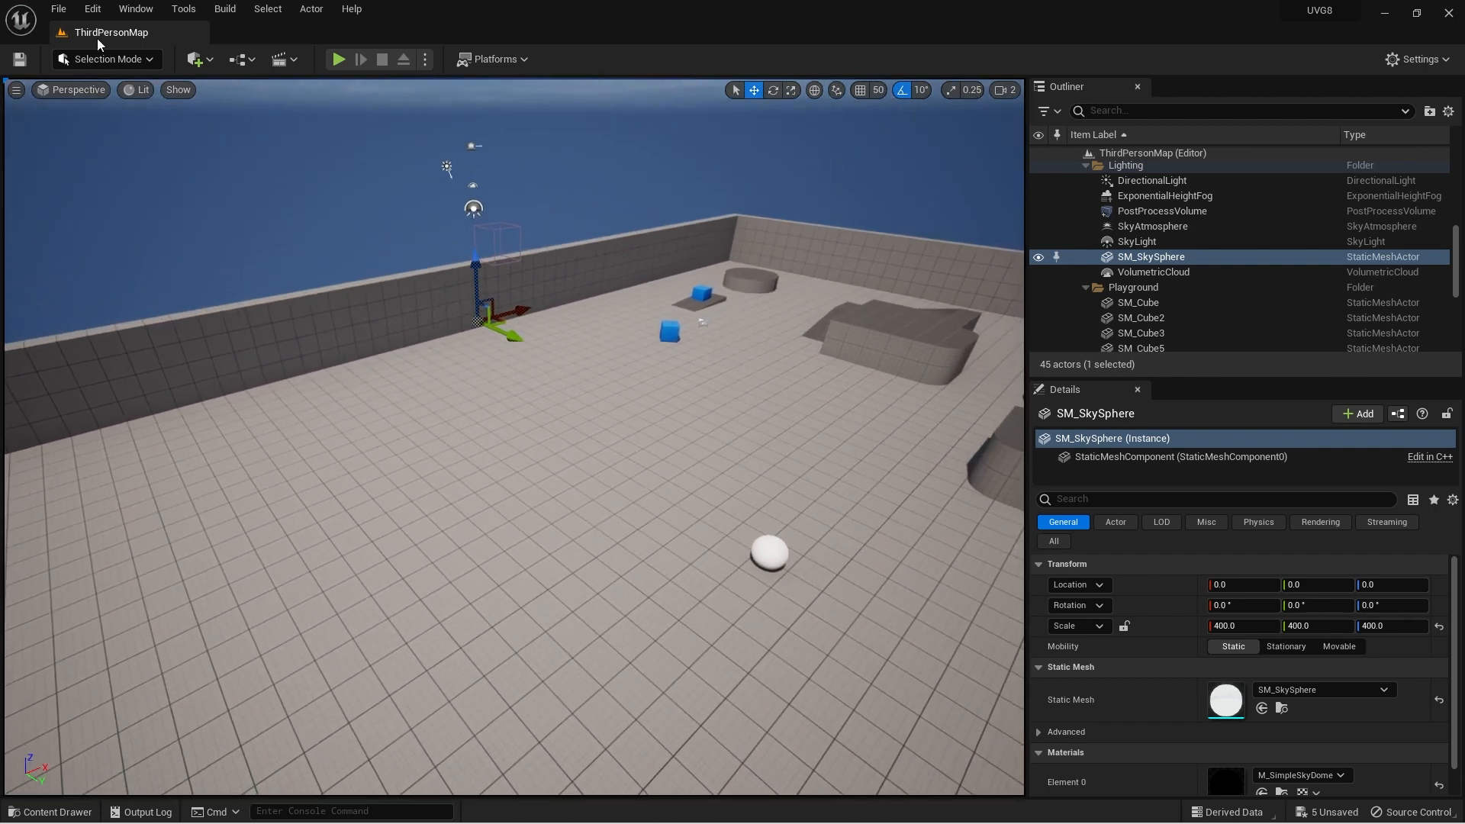
left_click(59, 9)
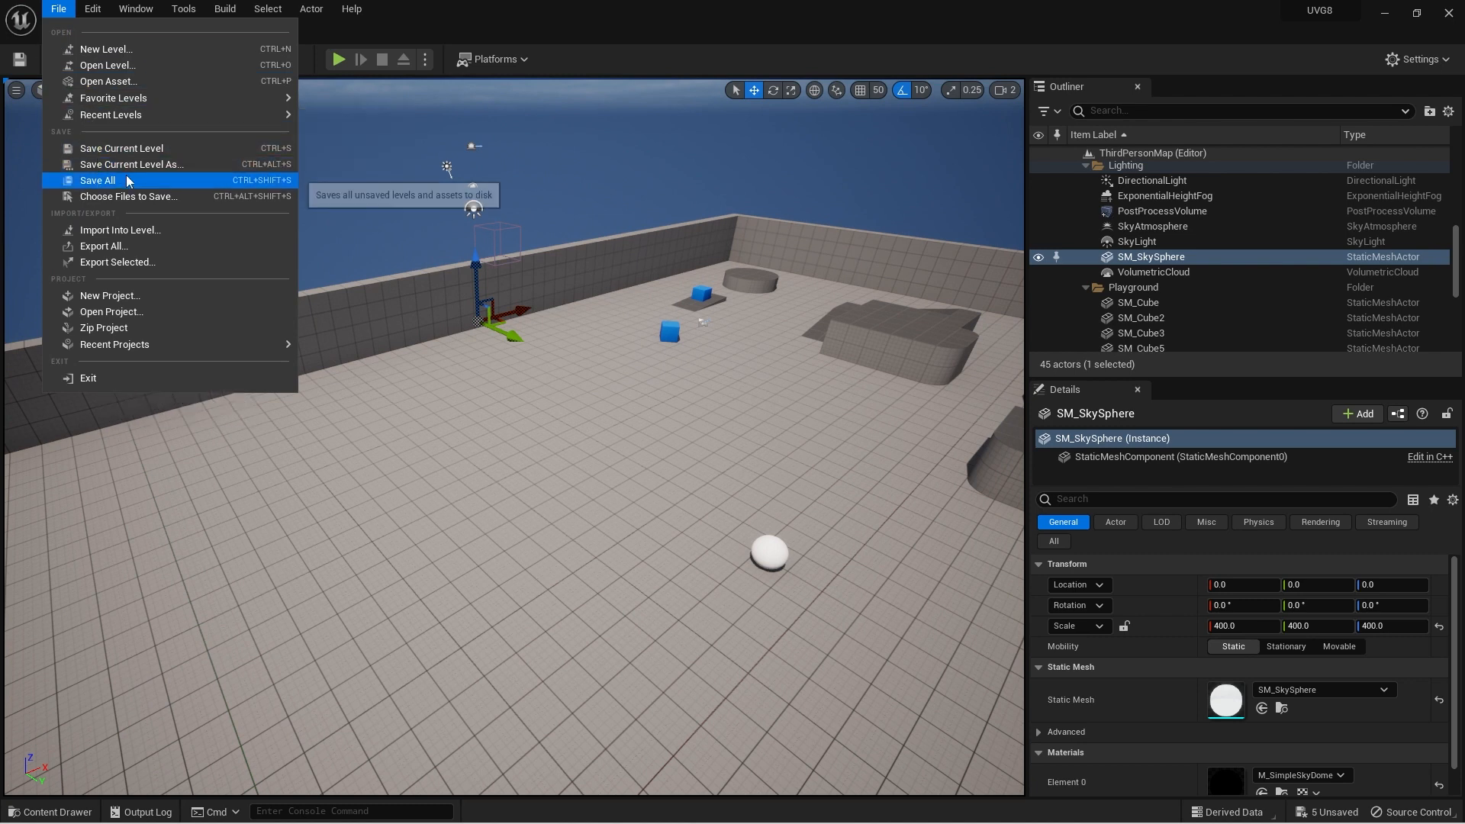
right_click_drag(489, 344, 511, 370)
key("s")
key("w")
right_click_drag(400, 507, 400, 508)
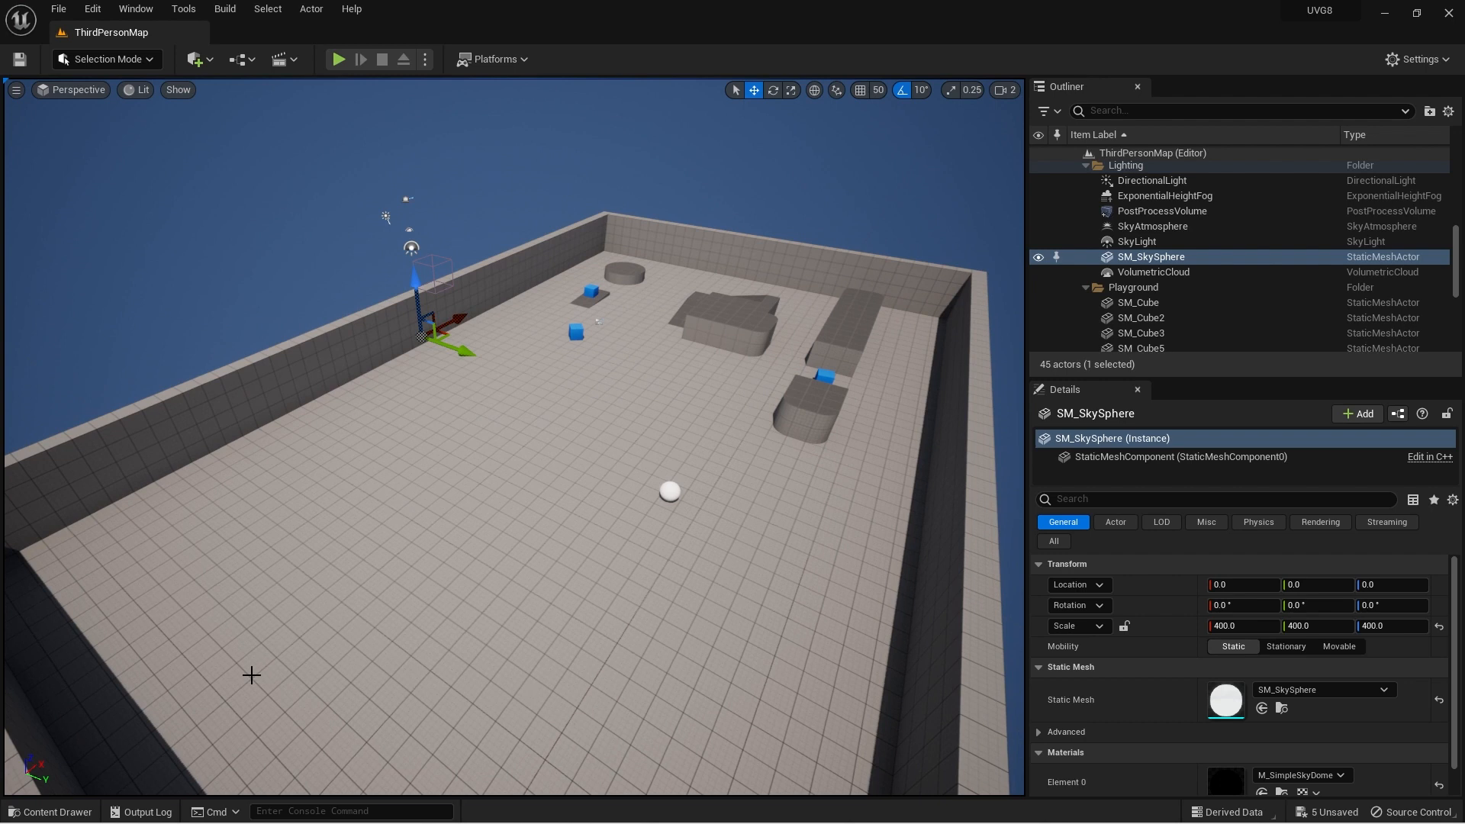
left_click(45, 812)
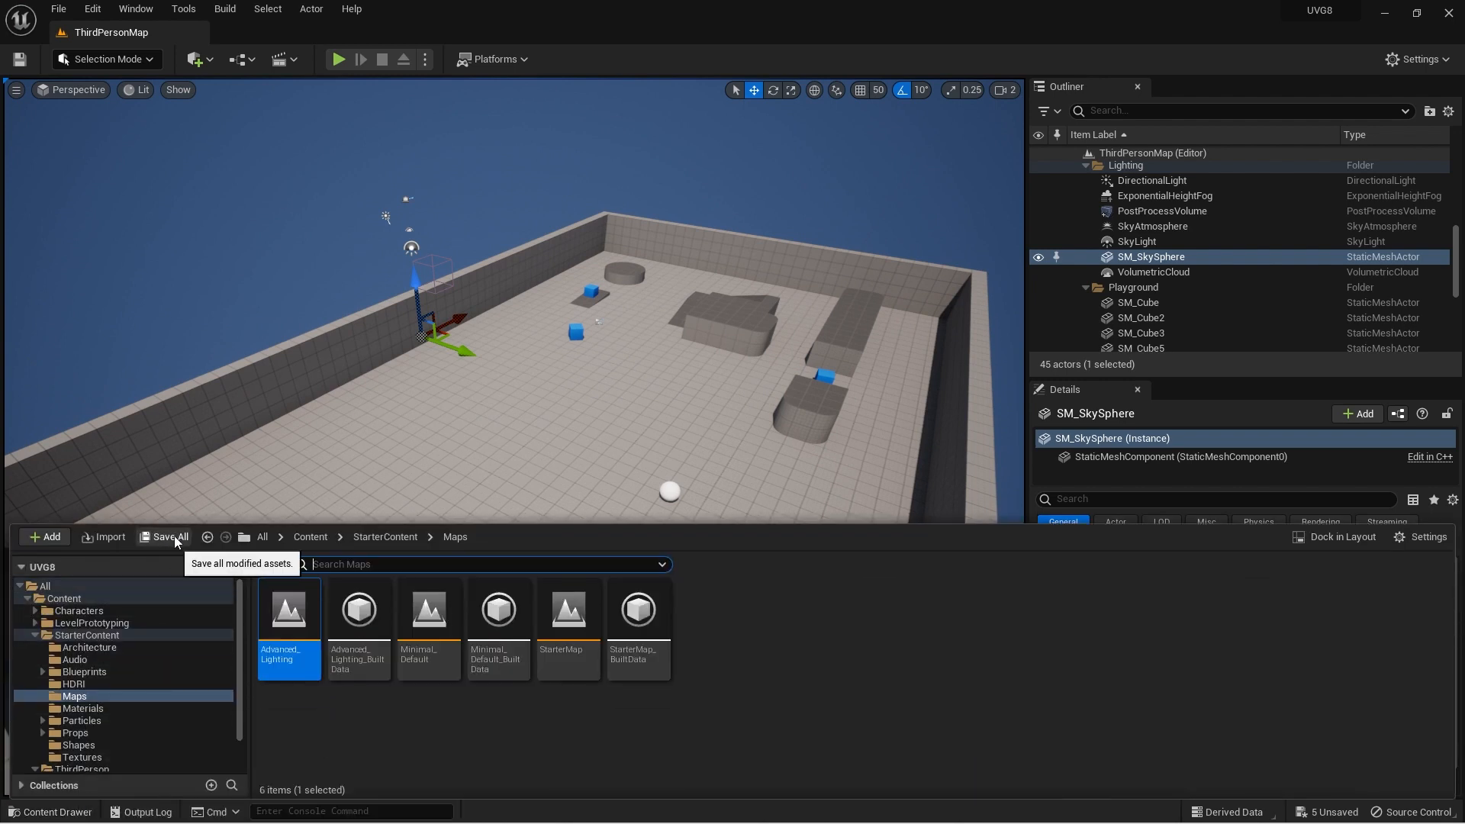
right_click_drag(291, 435, 291, 435)
right_click_drag(363, 370, 312, 391)
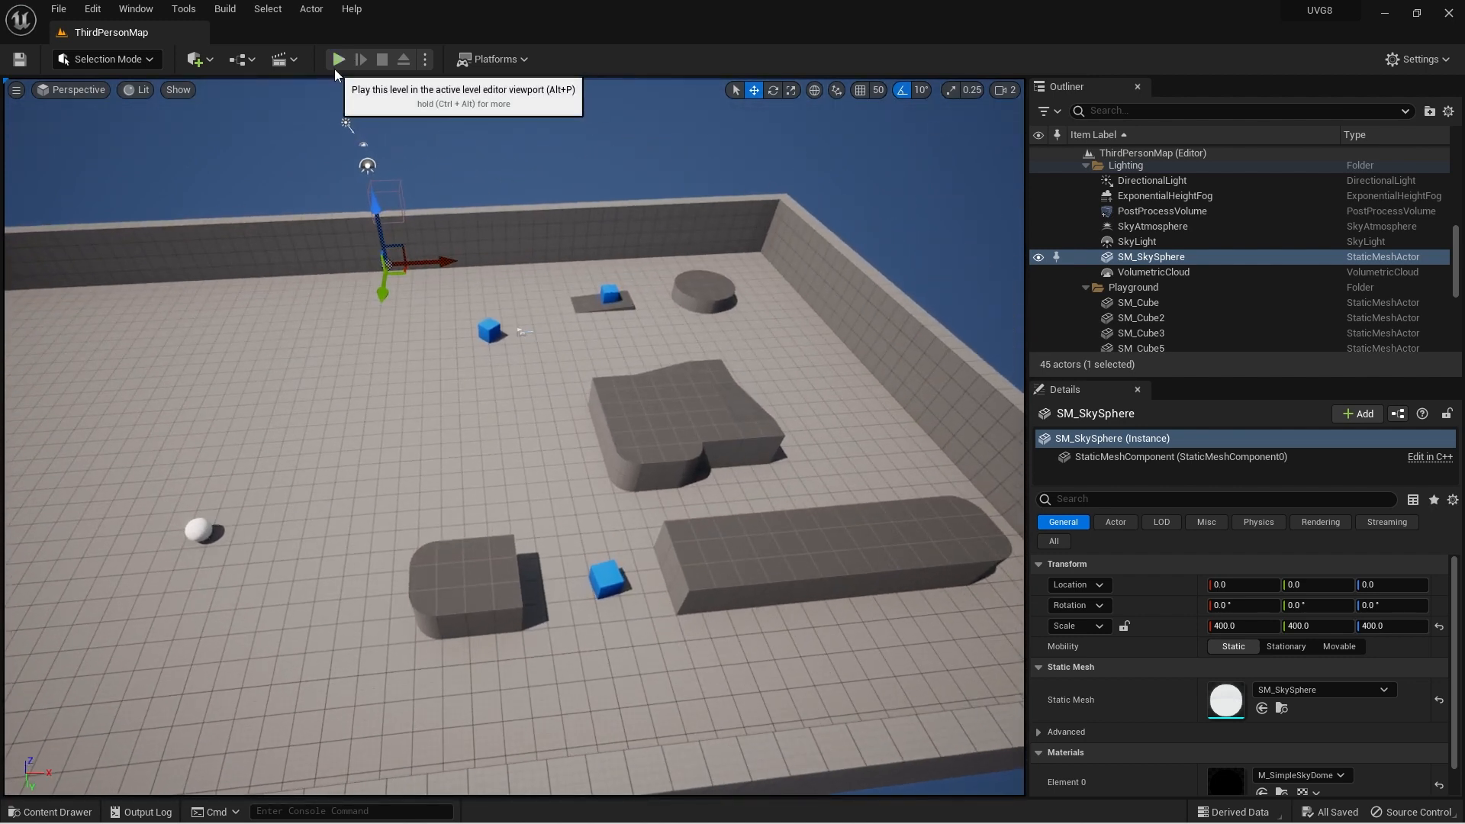
Play-test the level by running and jumping past the white sphere and out through the doorway under the cube, and end the session
left_click(336, 65)
key("w")
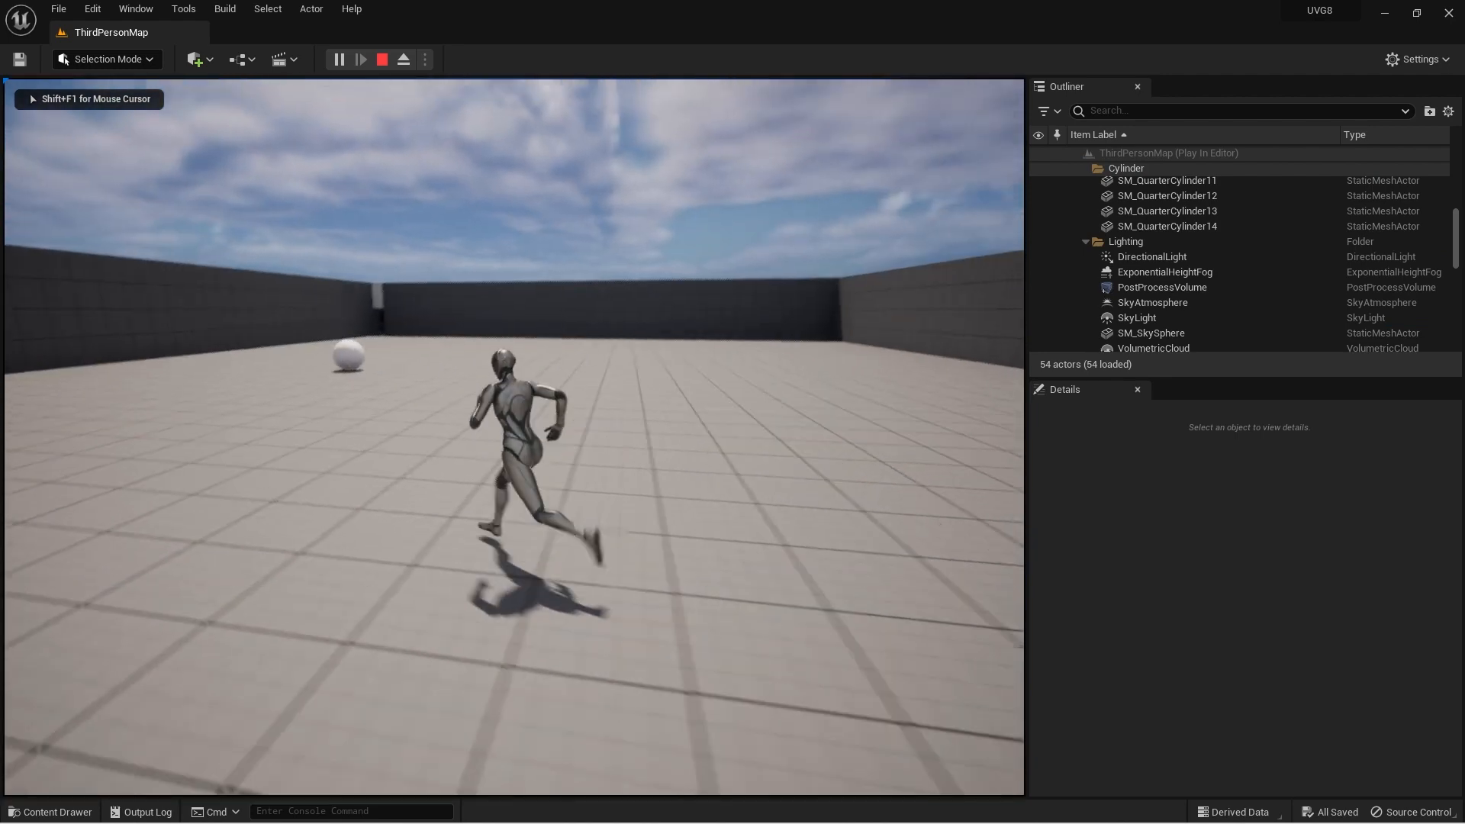
key("space")
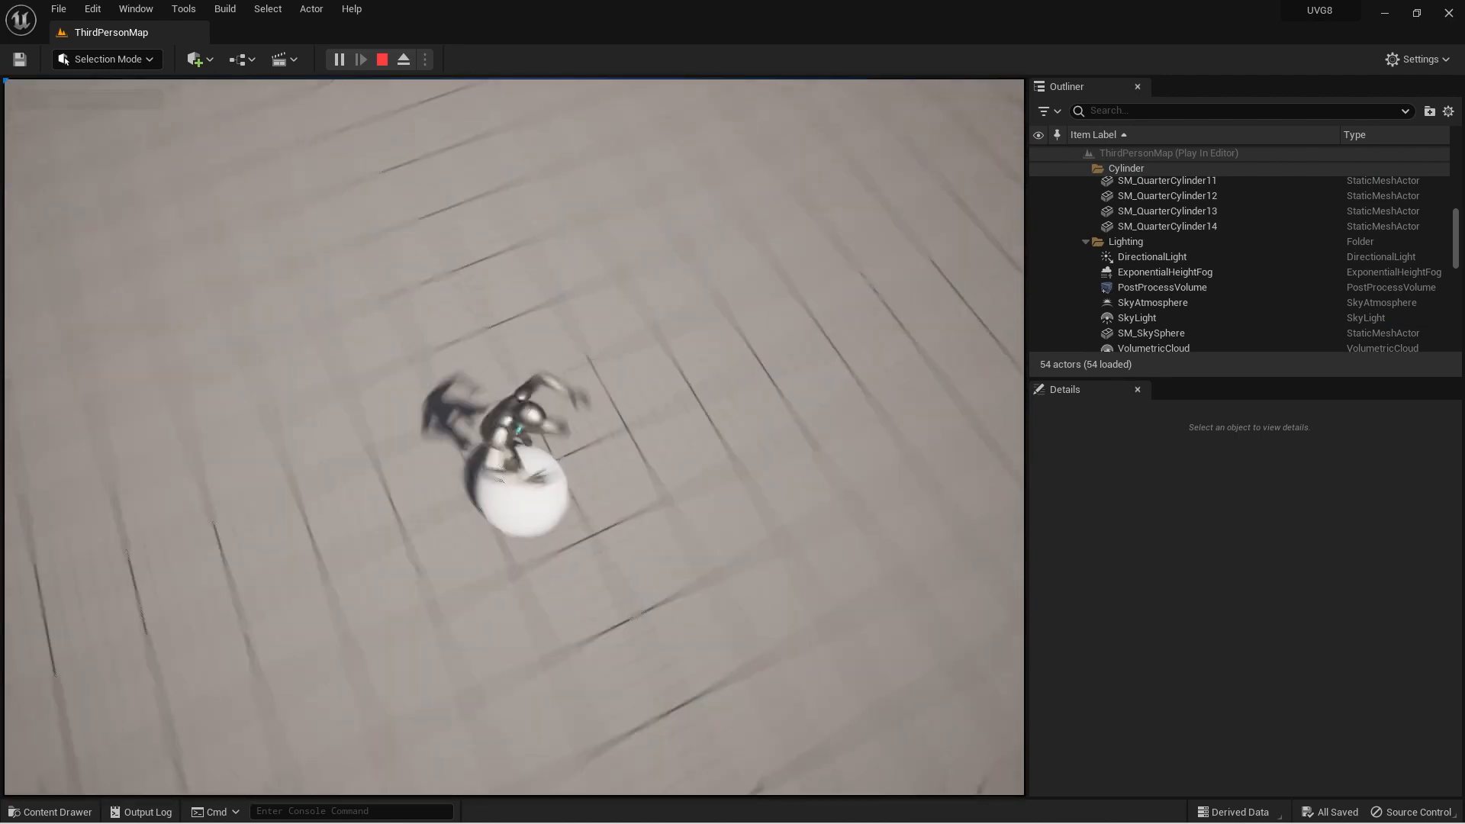
key("w")
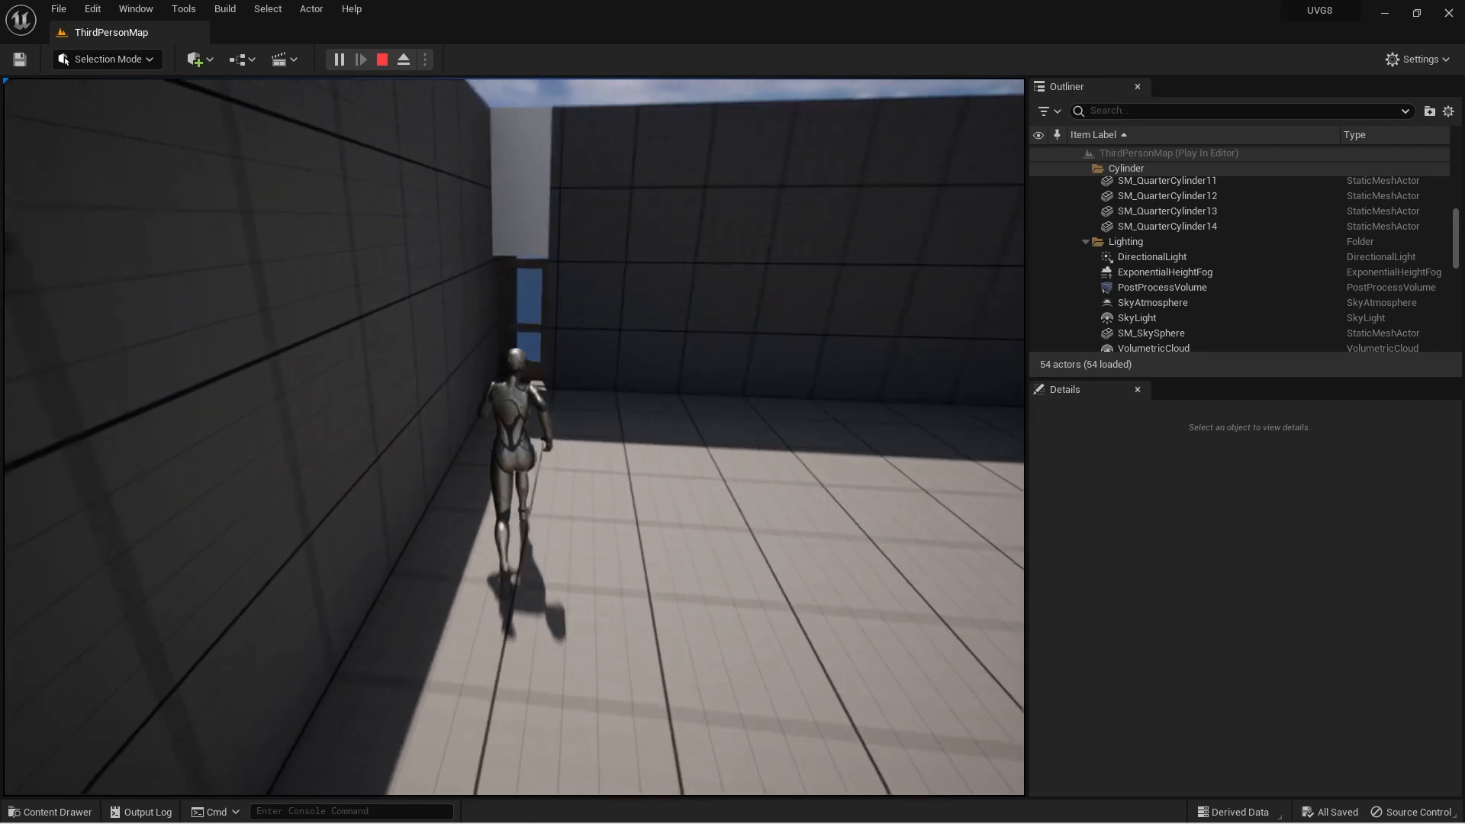
key("space")
key("s")
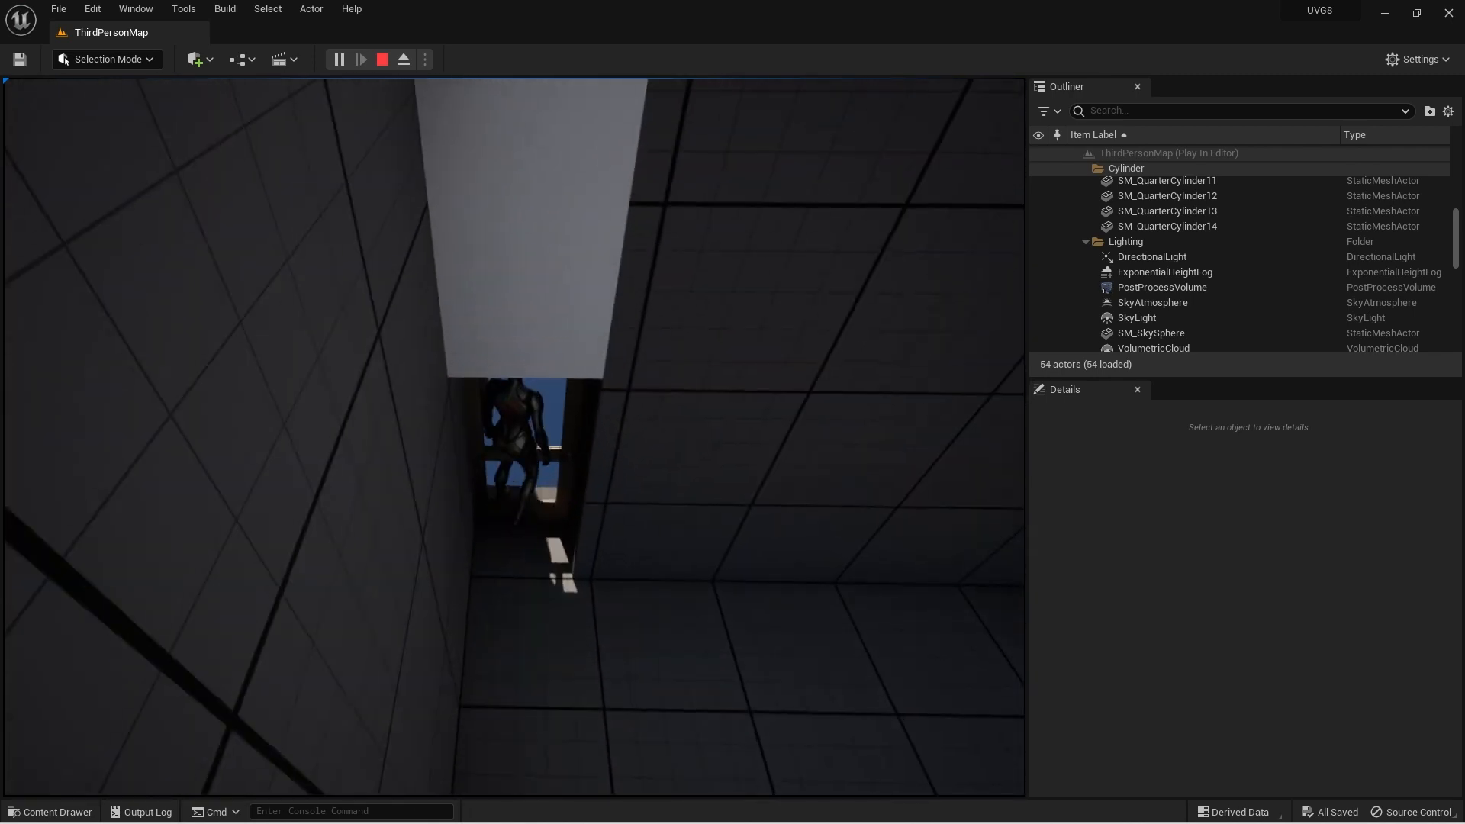
key("space")
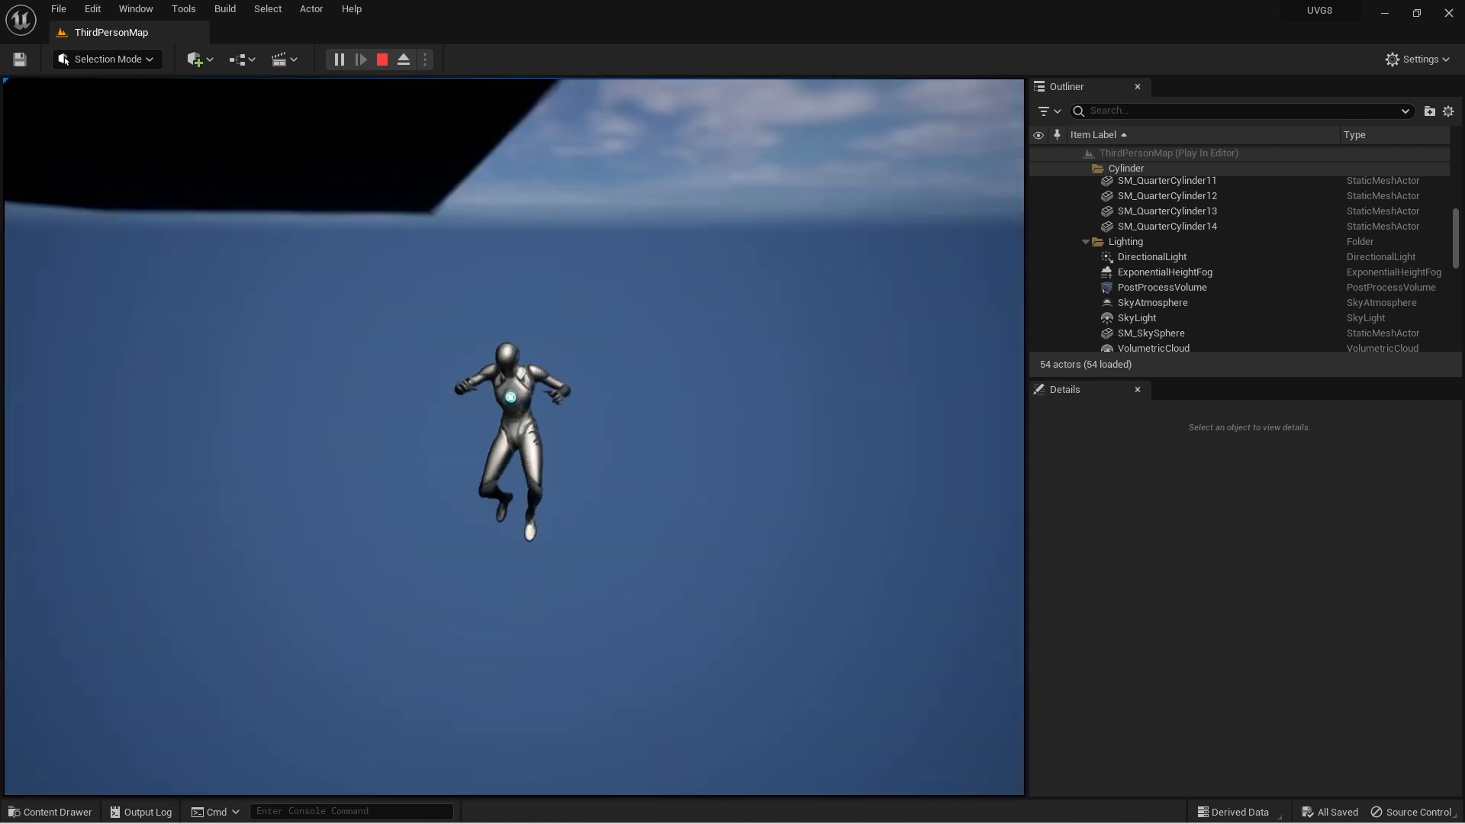
key("Escape")
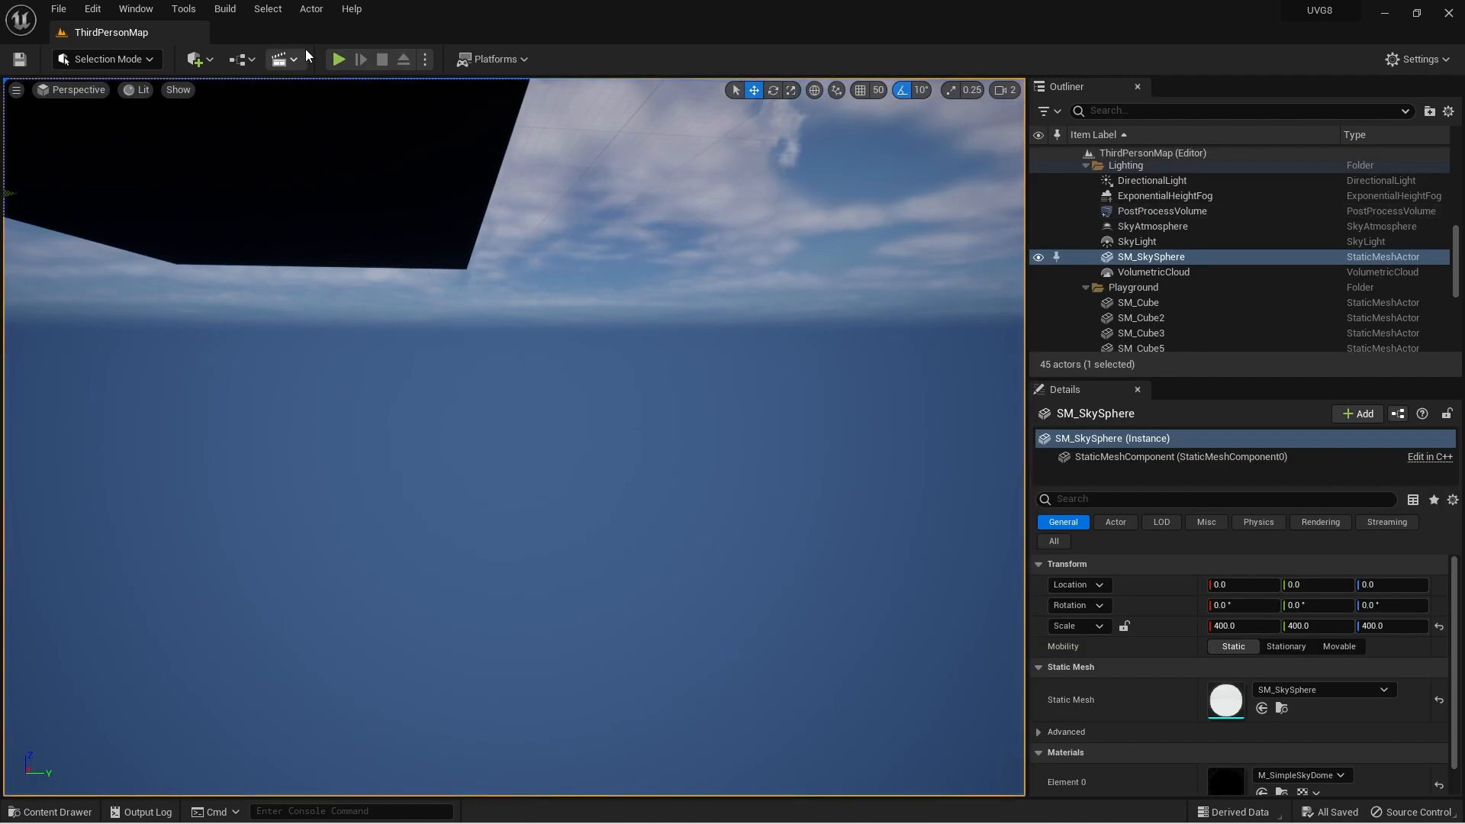
right_click_drag(513, 321, 473, 427)
right_click_drag(732, 191, 654, 176)
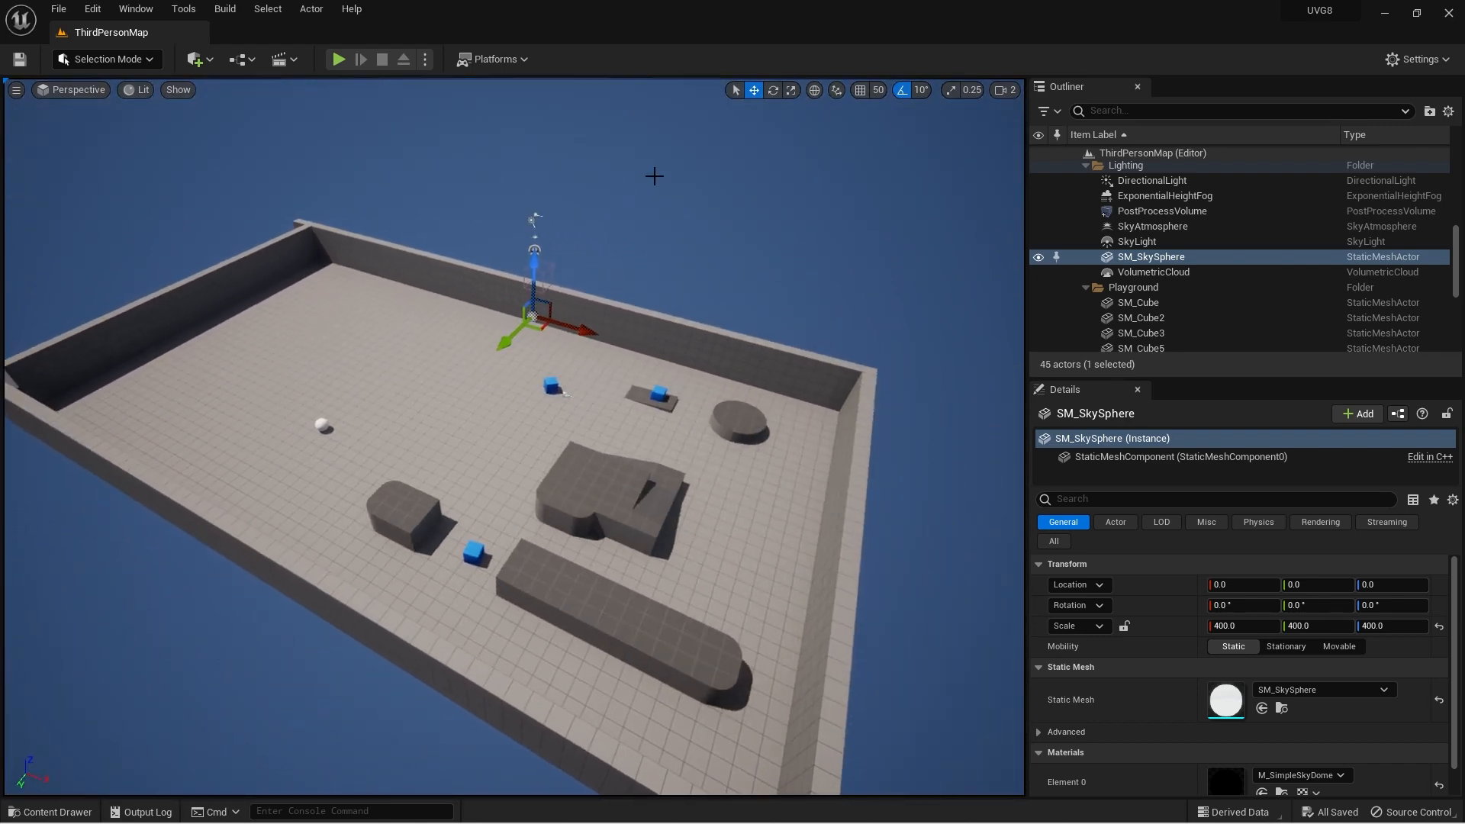